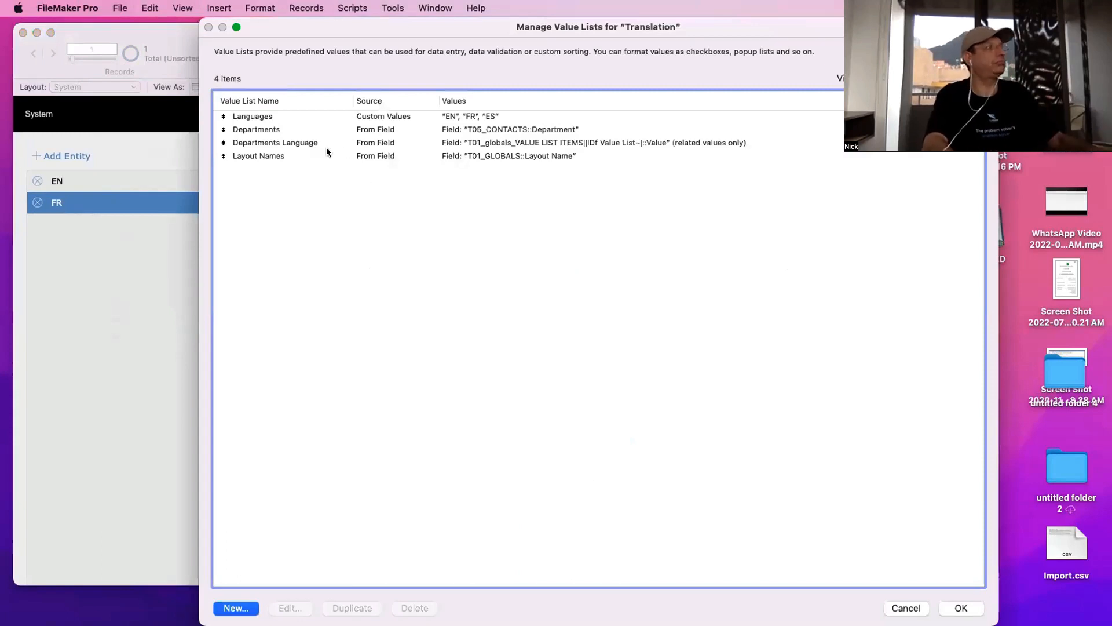
Create a new value list with the custom values Hello and Bye
left_click(251, 608)
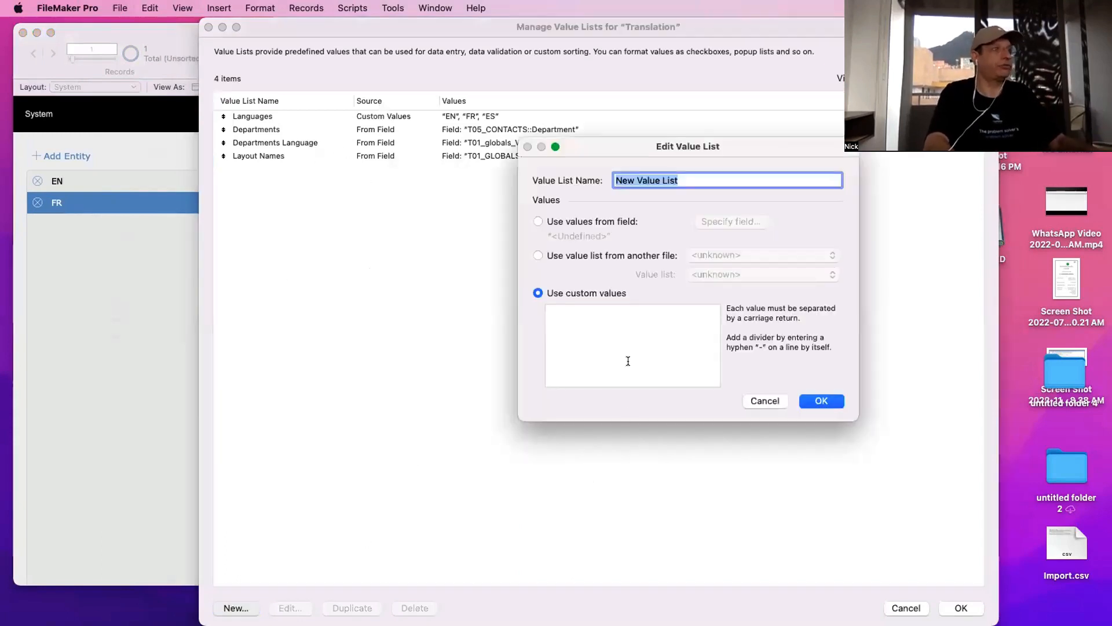
left_click(587, 324)
type("Hello B")
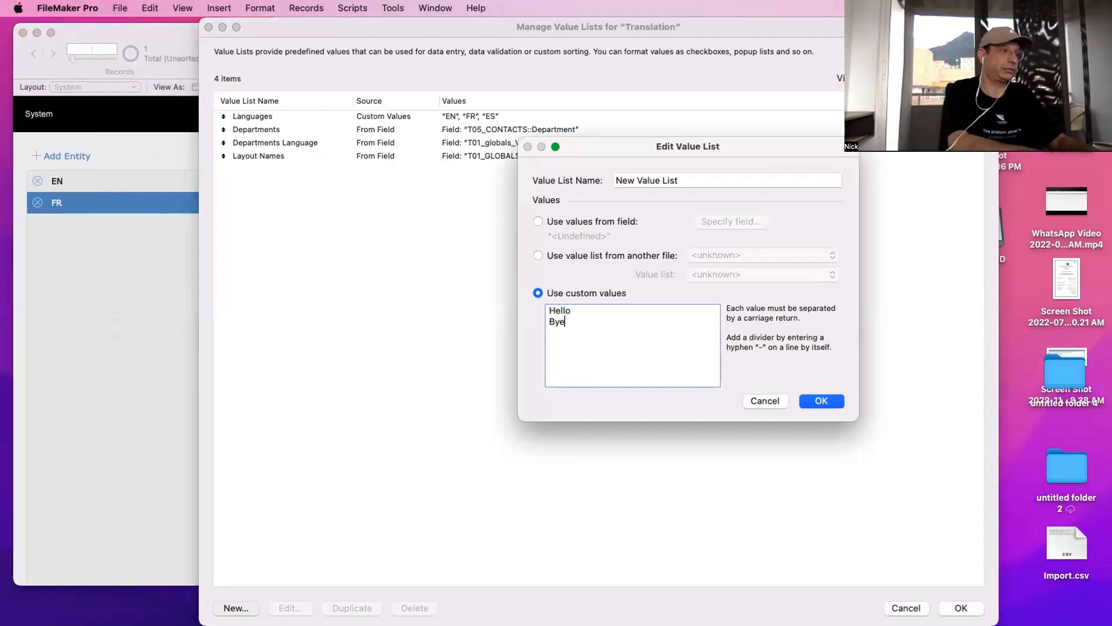
type("ye")
key("Return")
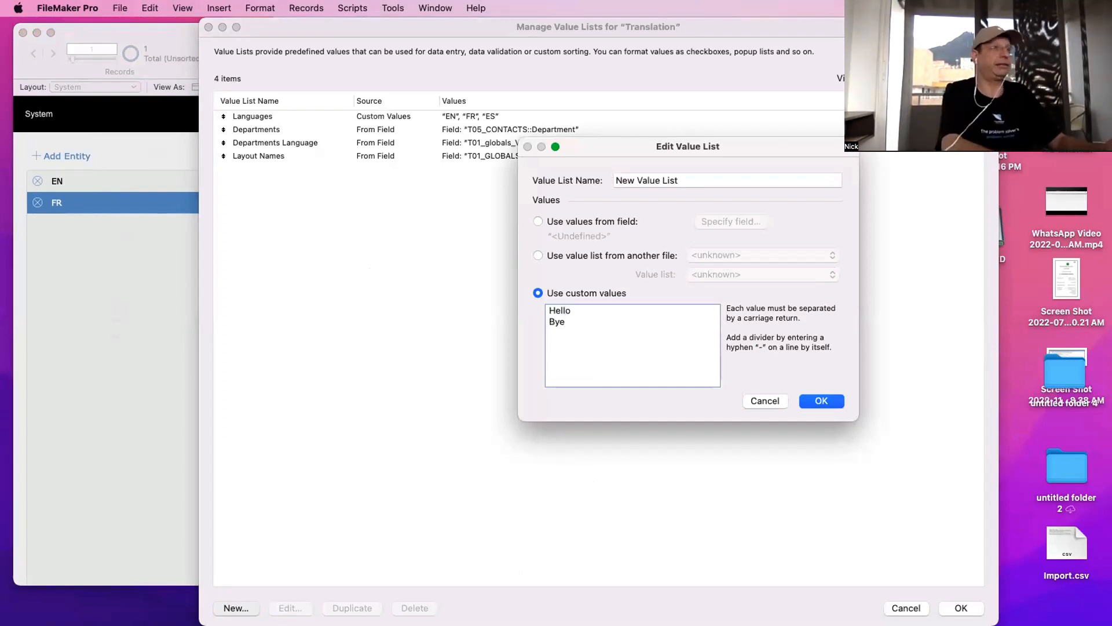
left_click(822, 401)
Duplicate the Hello and Bye value list and change the copy's first value to Salut
left_click(366, 607)
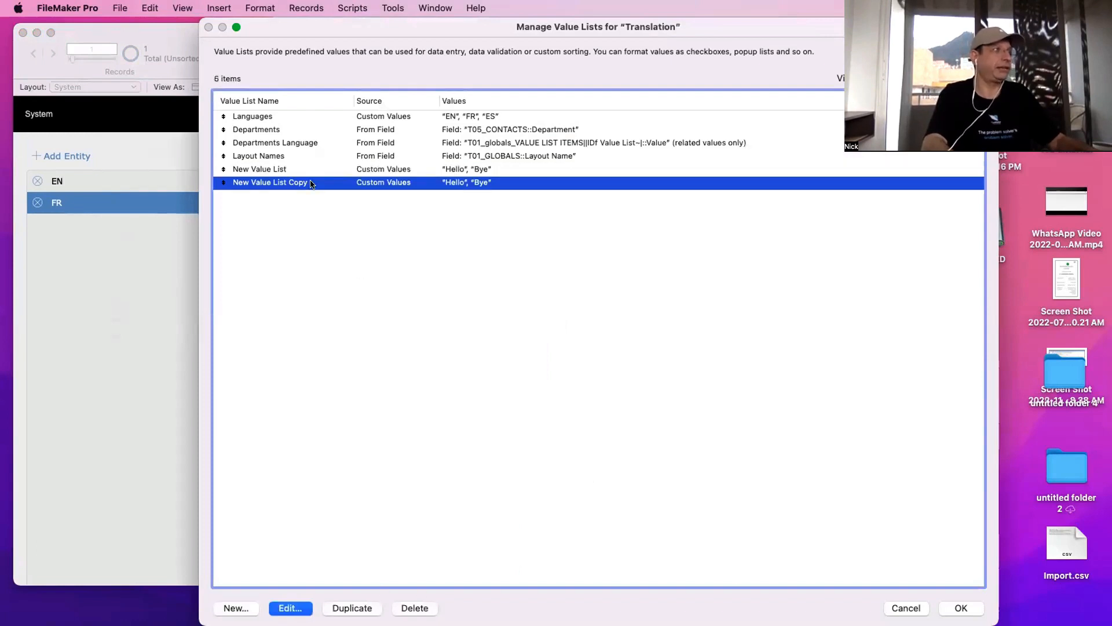
double_click(311, 183)
double_click(558, 310)
type("S")
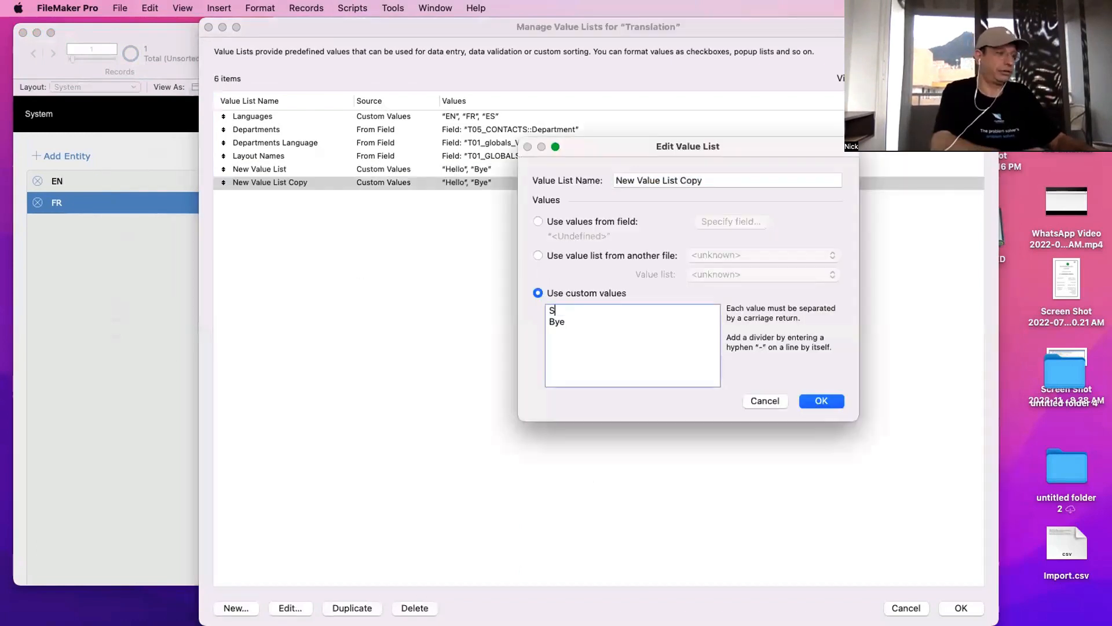
type("alut")
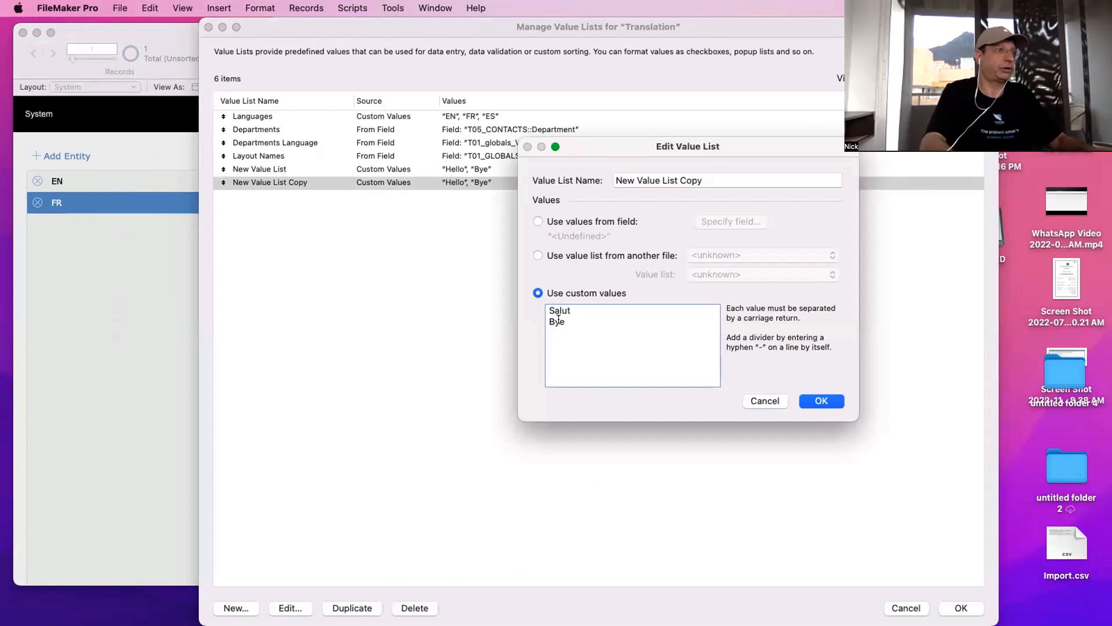
Change the copied list's second value to Aurevoir and save the value list definitions
double_click(558, 320)
type("Au")
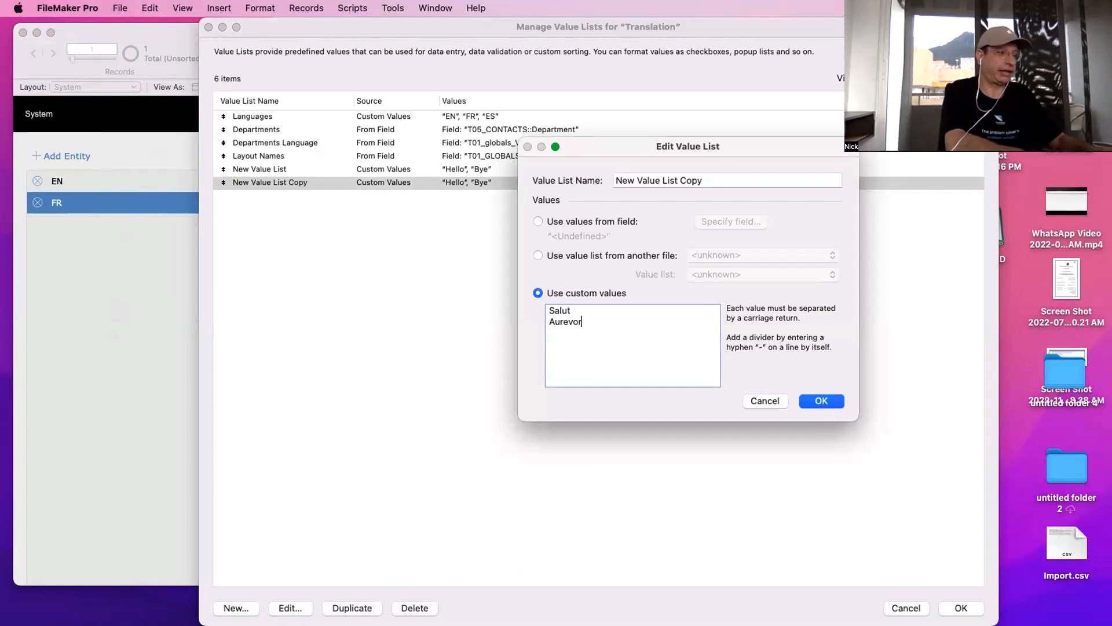
type("revor")
key("BackSpace")
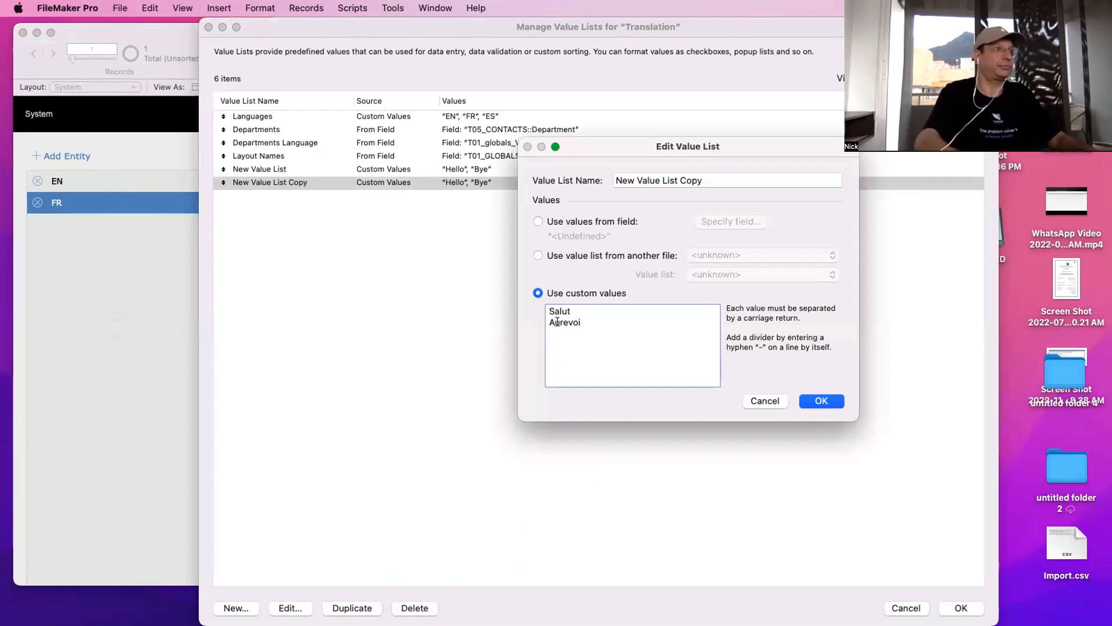
type("ir")
key("Return")
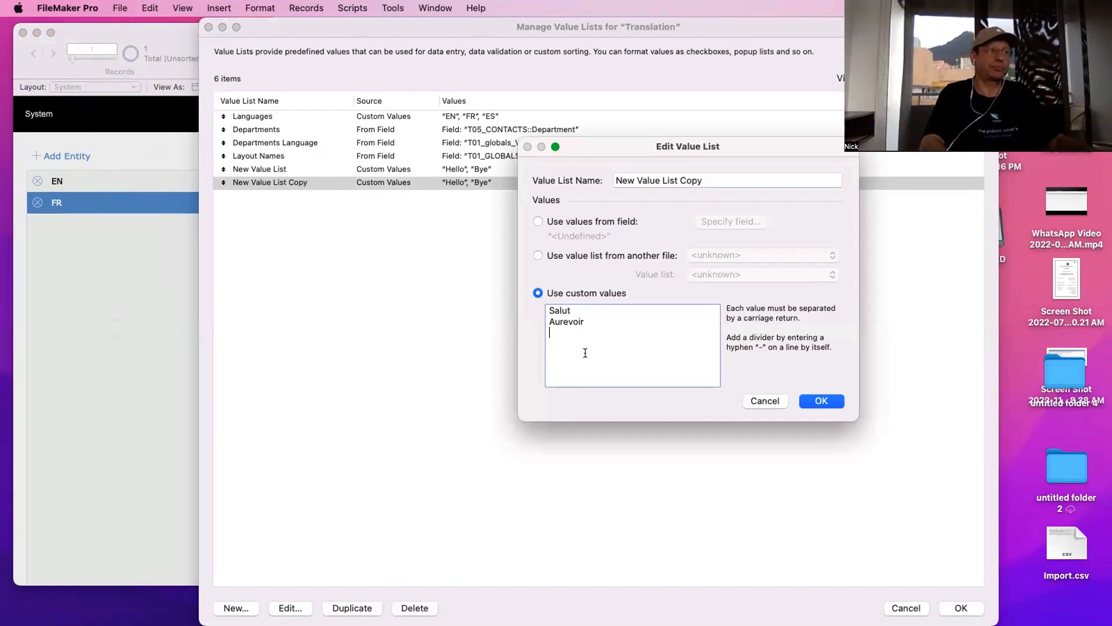
left_click(820, 402)
left_click(503, 172, "shift")
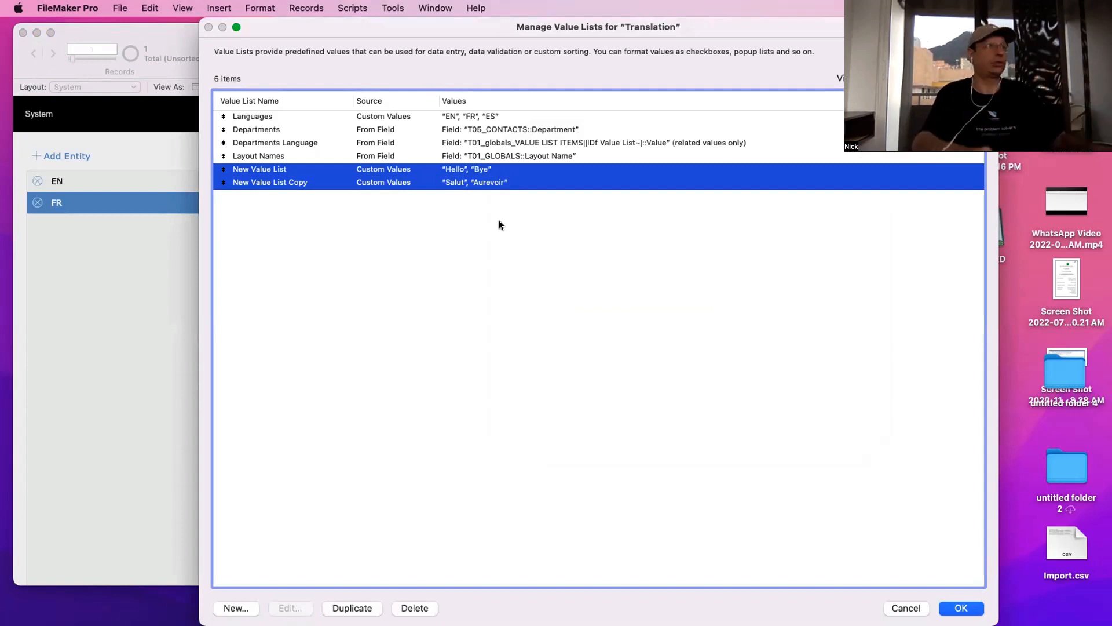
left_click(954, 607)
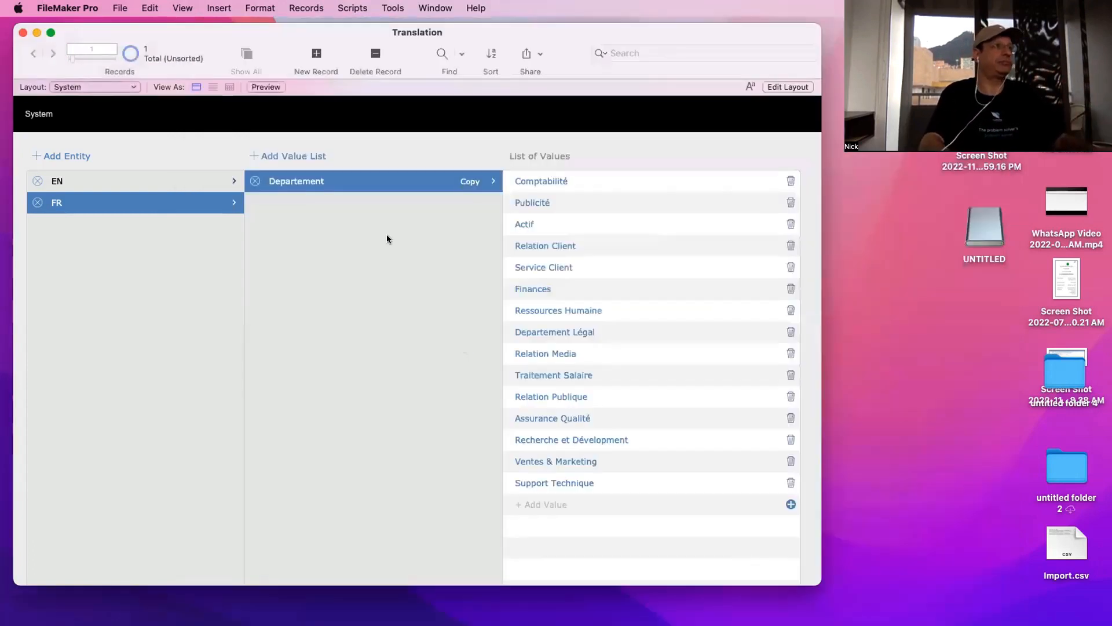
Switch to the Translation layout and open it in Layout mode
left_click(112, 86)
left_click(109, 50)
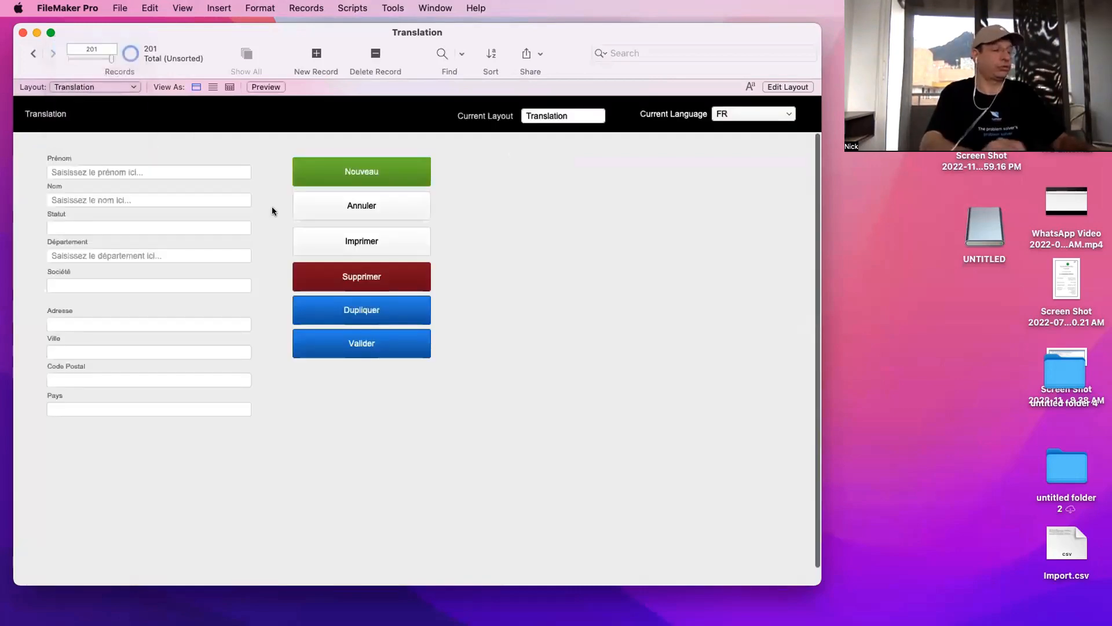
key("super+l")
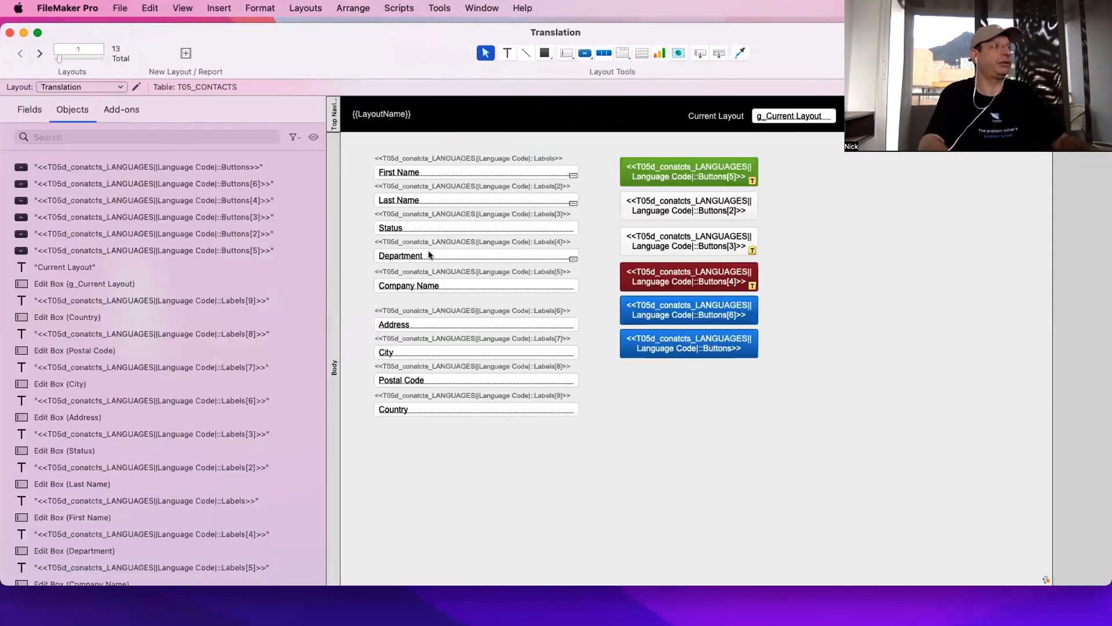
Set the Department field's control style to Pop-up Menu with values from the Departments value list
left_click(1090, 110)
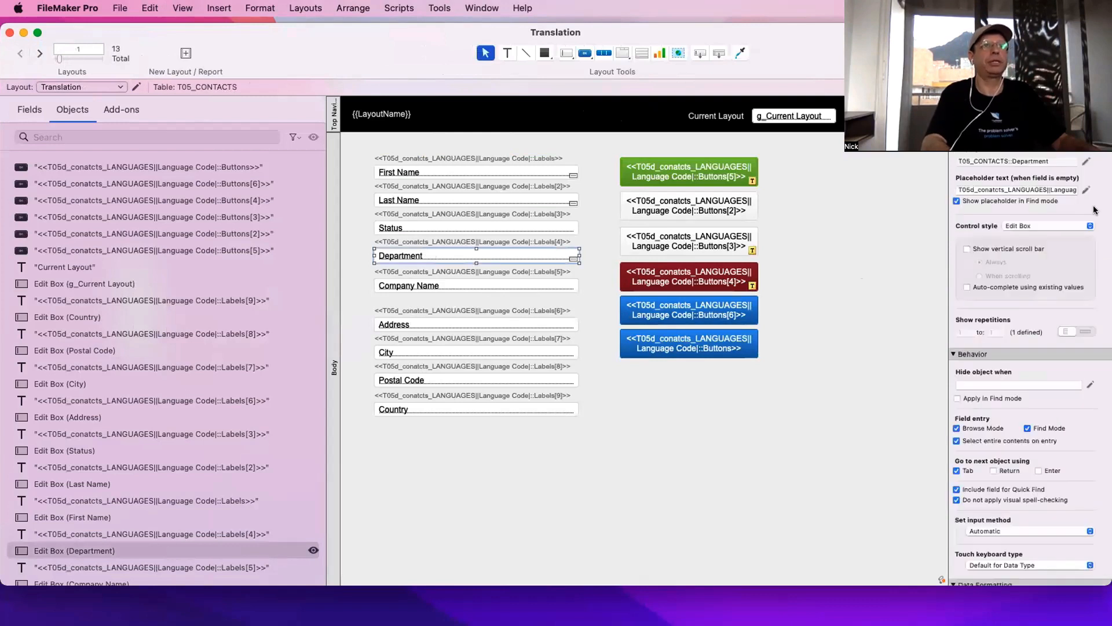
left_click(1091, 226)
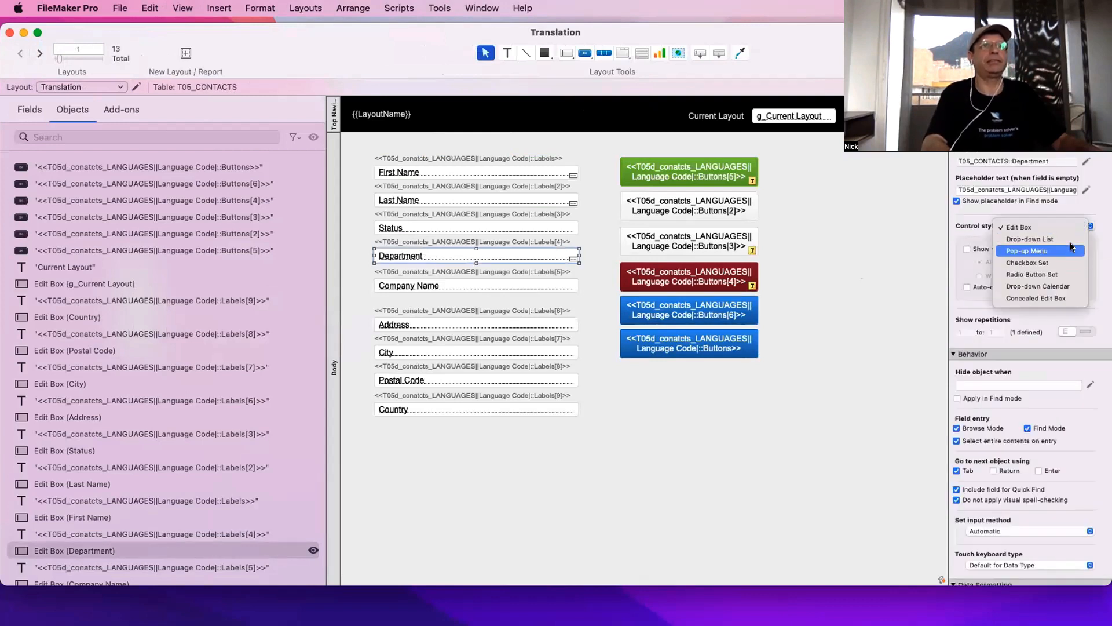
left_click(1072, 251)
left_click(1054, 251)
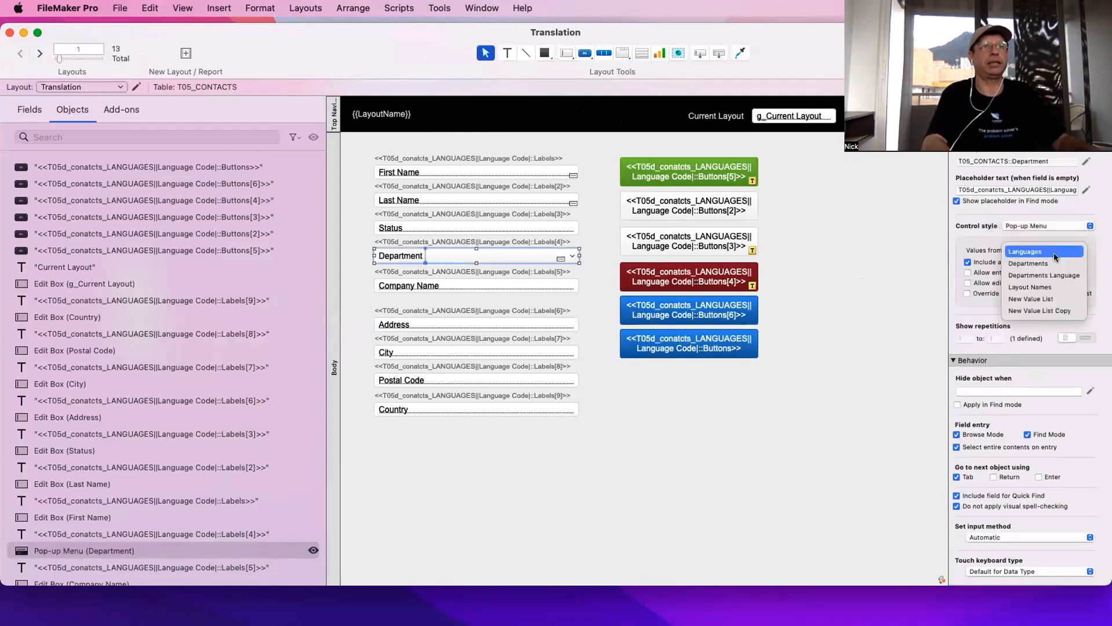
left_click(1053, 264)
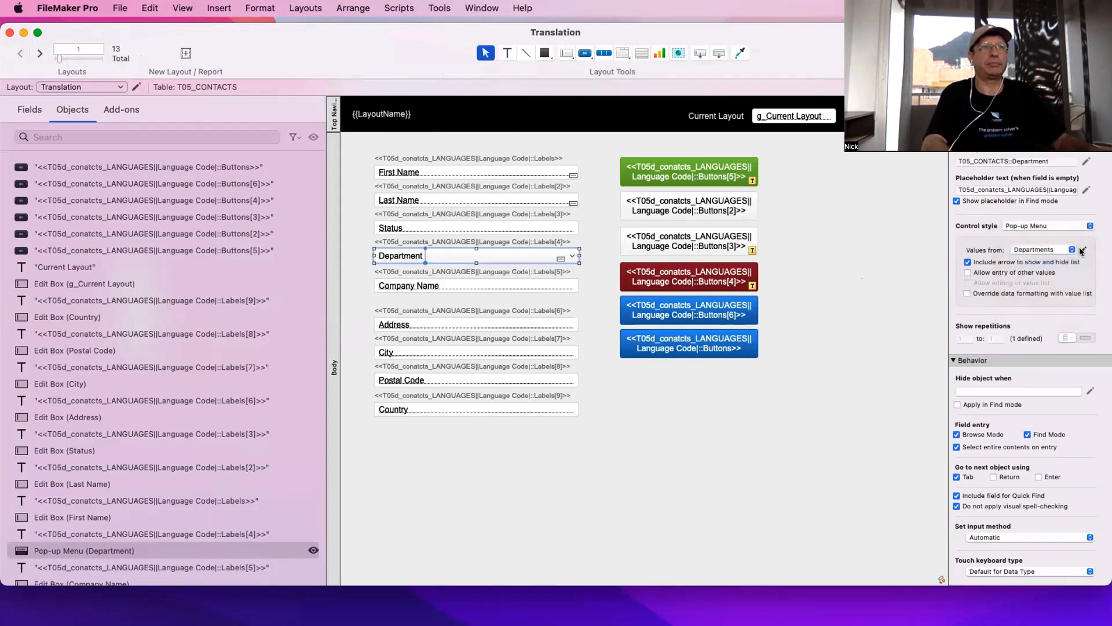
Examine the Department field's value list source options and its hide-condition calculation editor
left_click(1082, 250)
key("Escape")
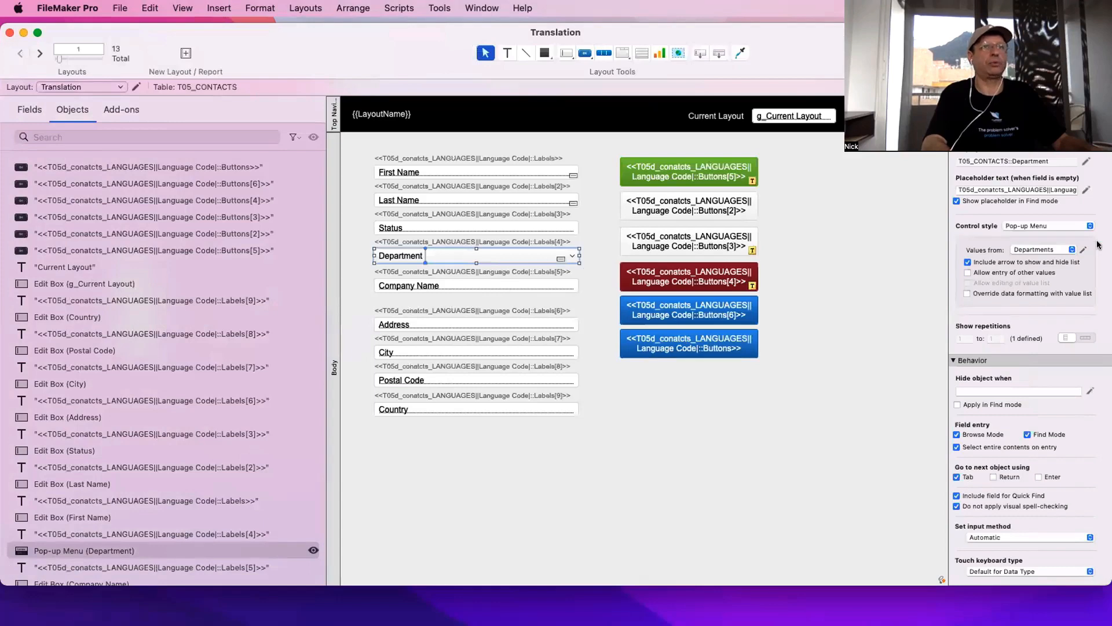
left_click(1066, 253)
left_click(1066, 253)
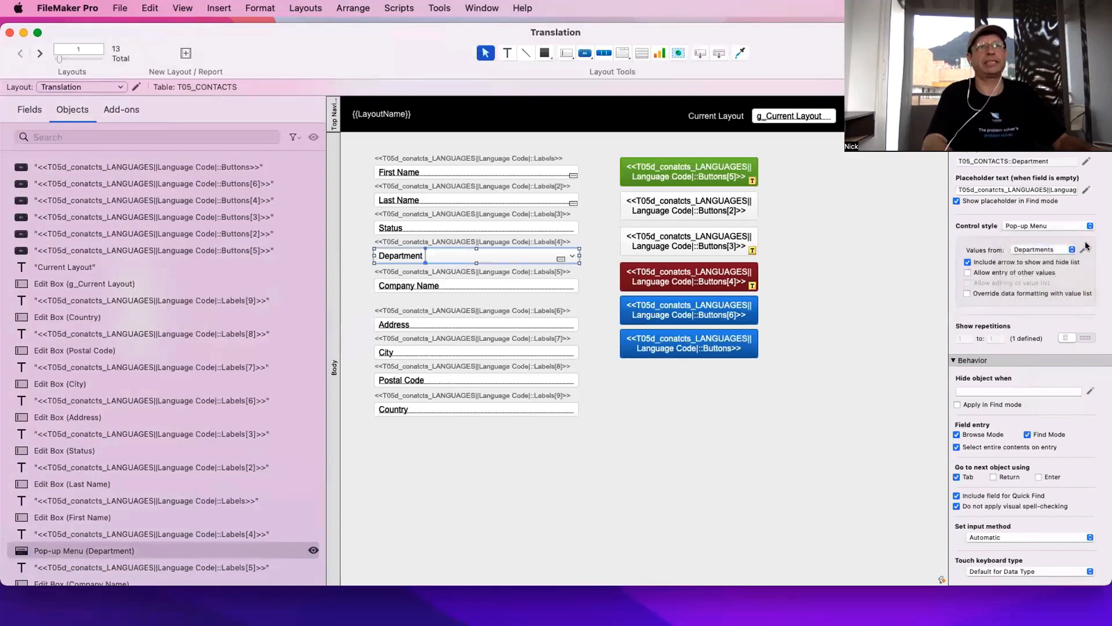
left_click(1090, 391)
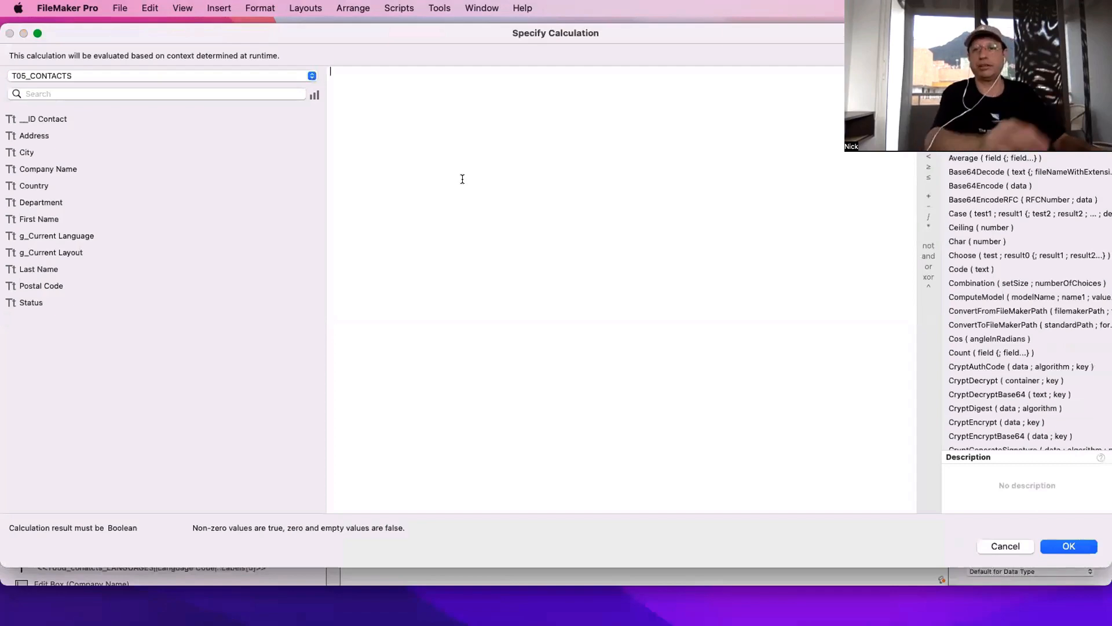
key("Escape")
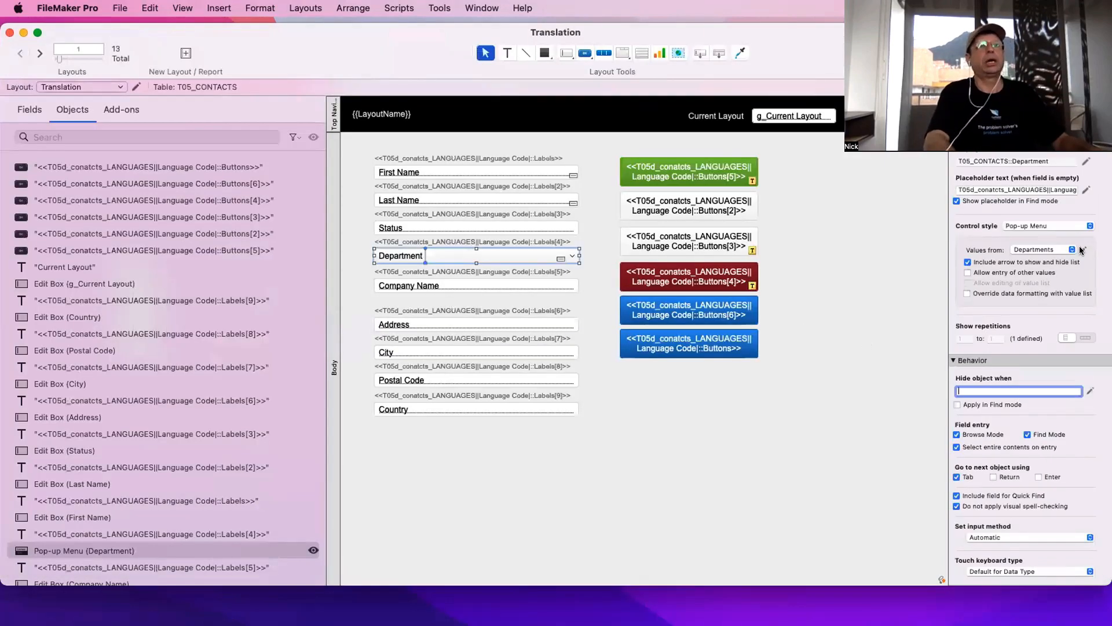
Set the Department field's control style back to Edit Box
left_click(888, 261)
left_click(678, 276)
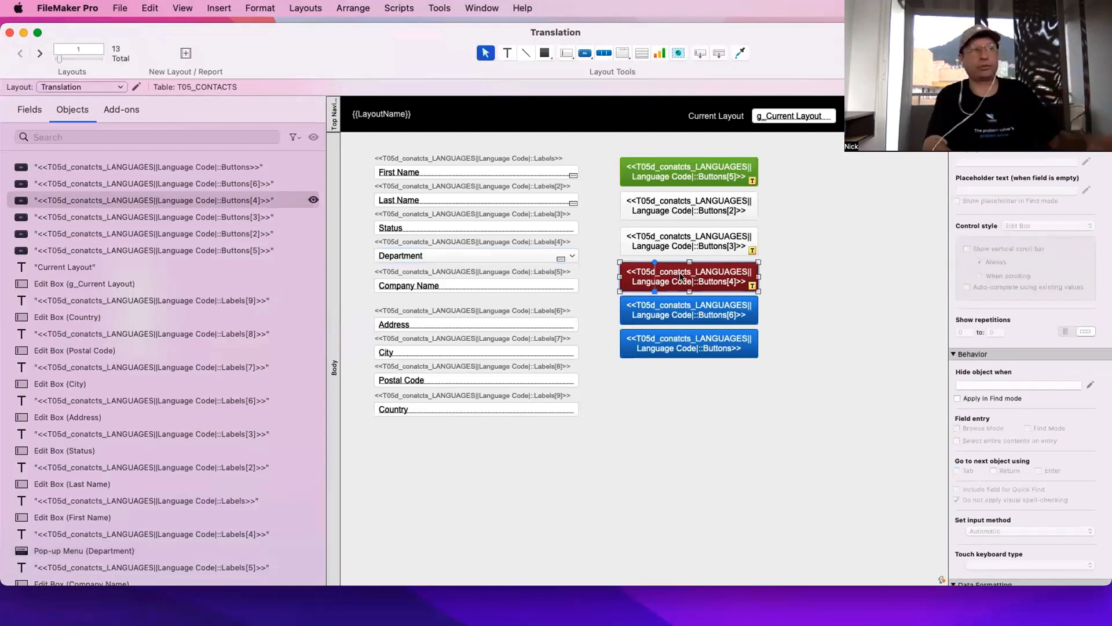
left_click(465, 227)
left_click(478, 265)
left_click(503, 259)
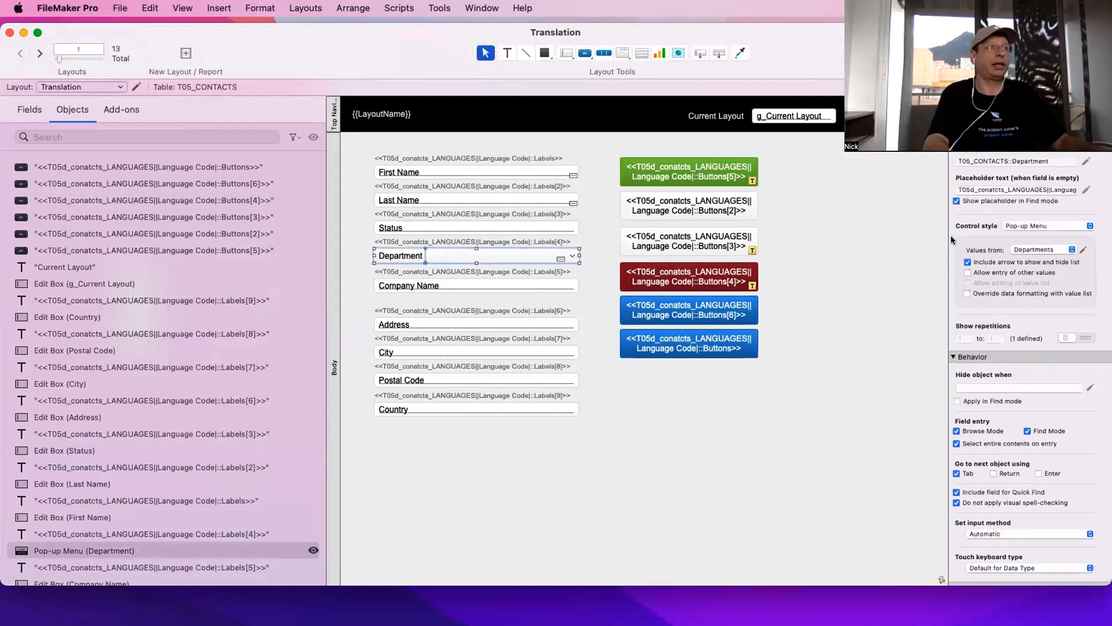
left_click(1029, 226)
left_click(1029, 204)
left_click(827, 212)
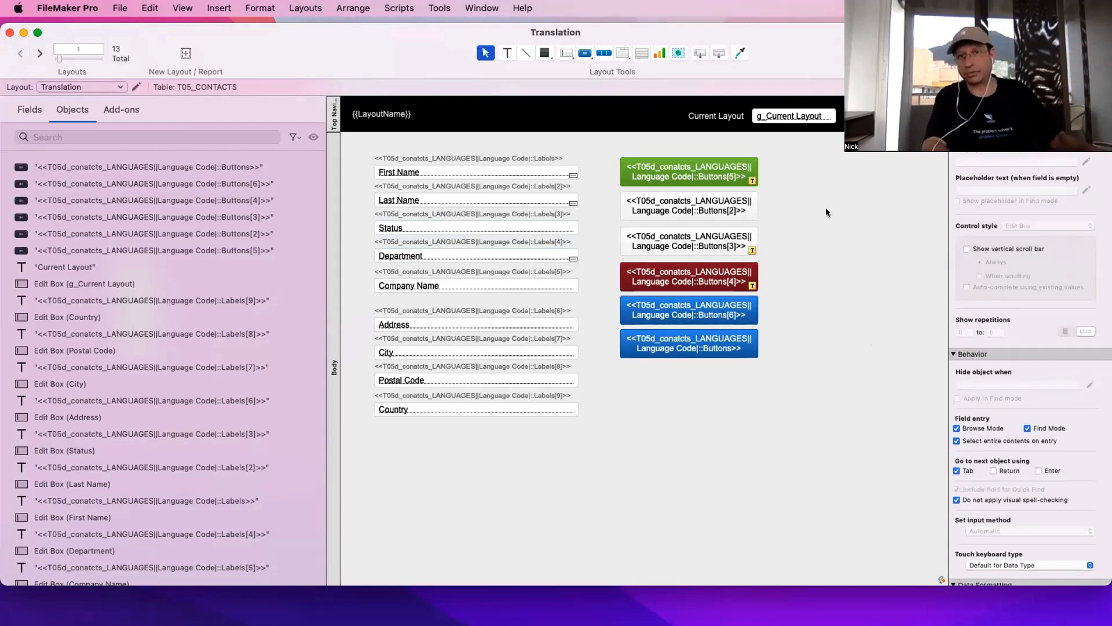
Return to Browse mode and examine the Value Lists, Value List Entities and Value List Items tables in the database definition
key("super+b")
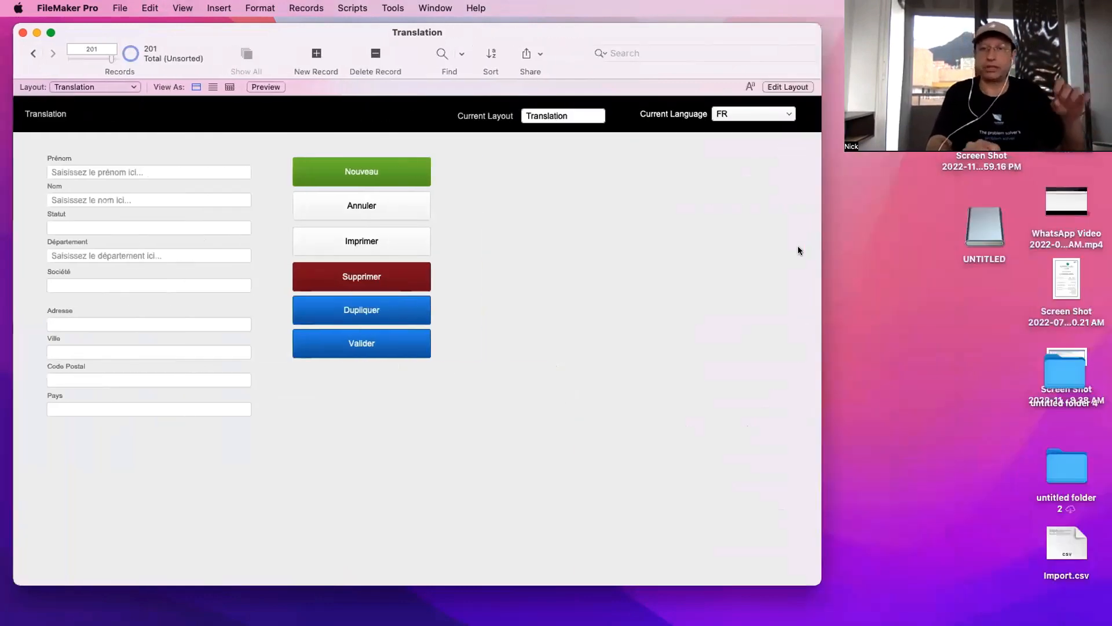
key("shift+super+d")
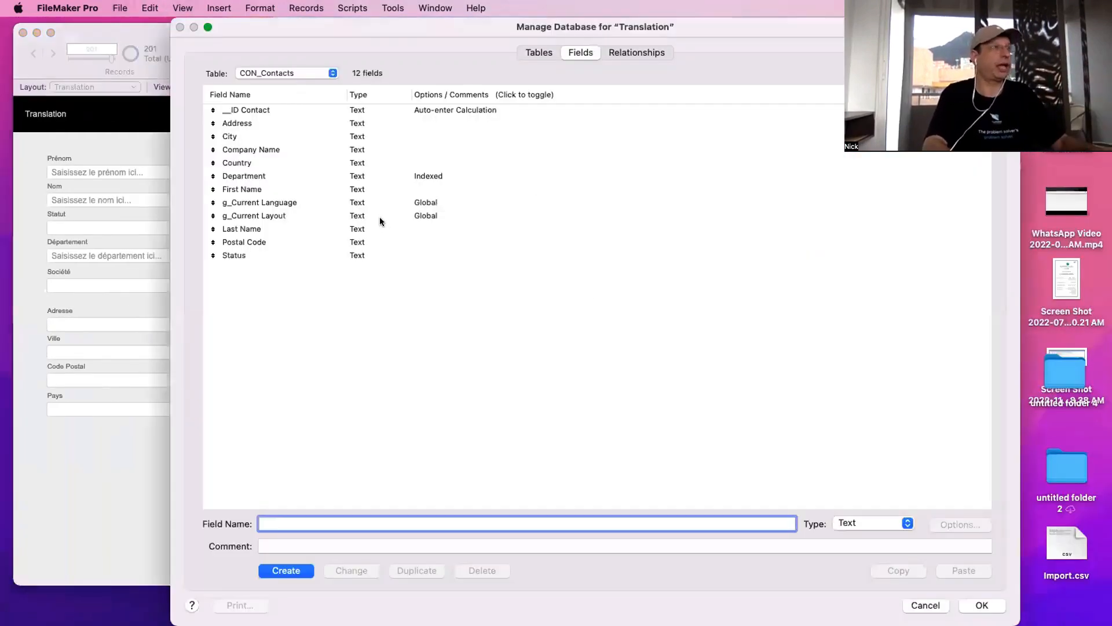
left_click(532, 60)
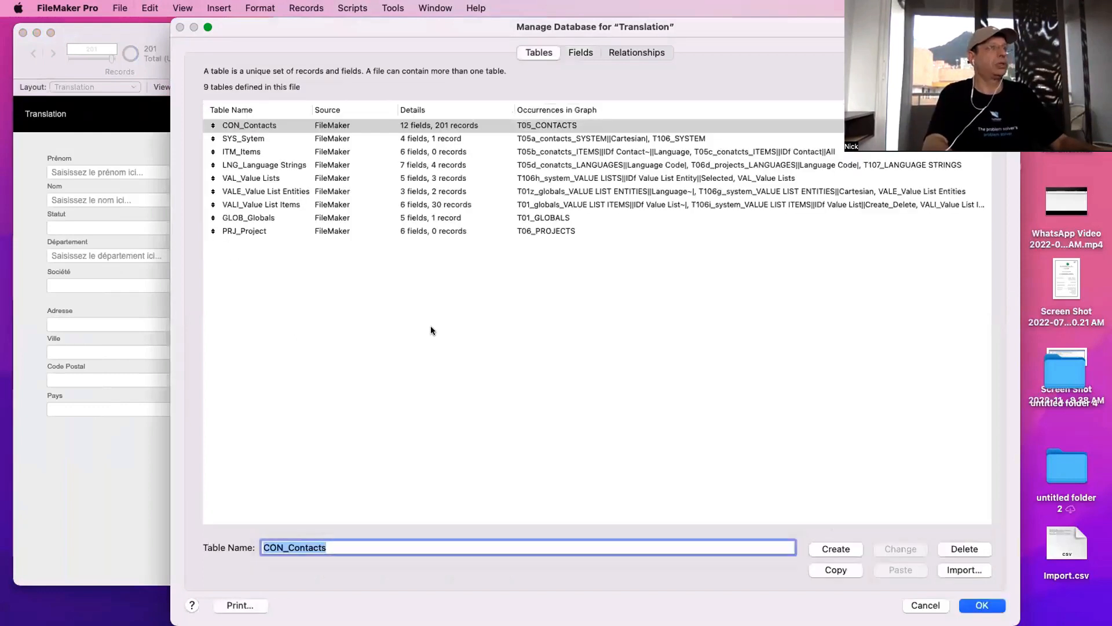
left_click(426, 326)
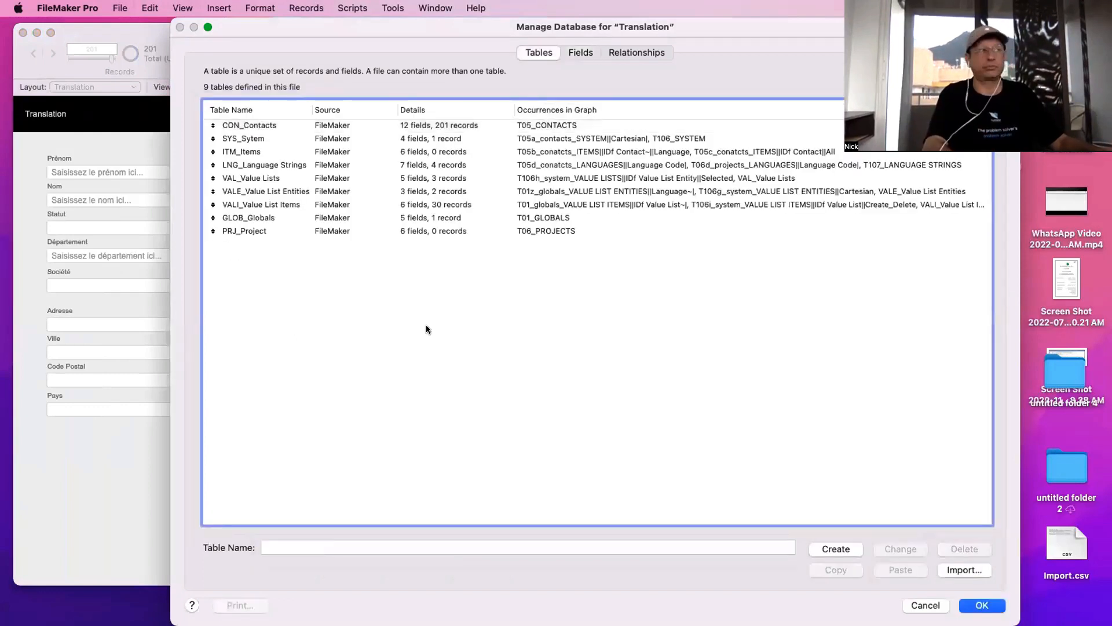
left_click_drag(281, 180, 284, 202)
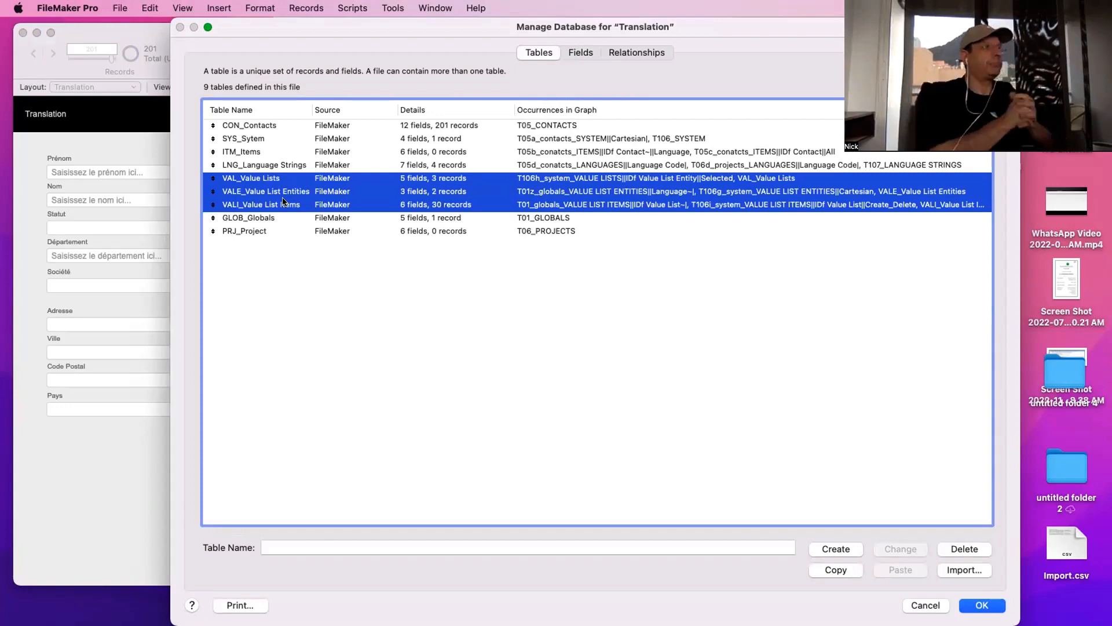
left_click(331, 217)
left_click(333, 193)
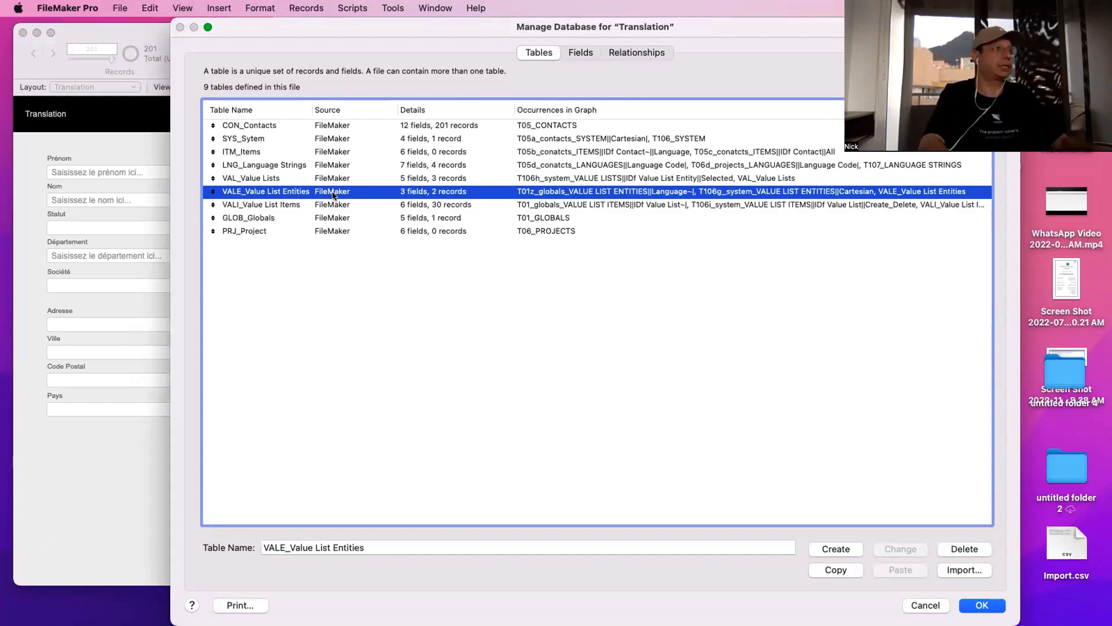
key("Return")
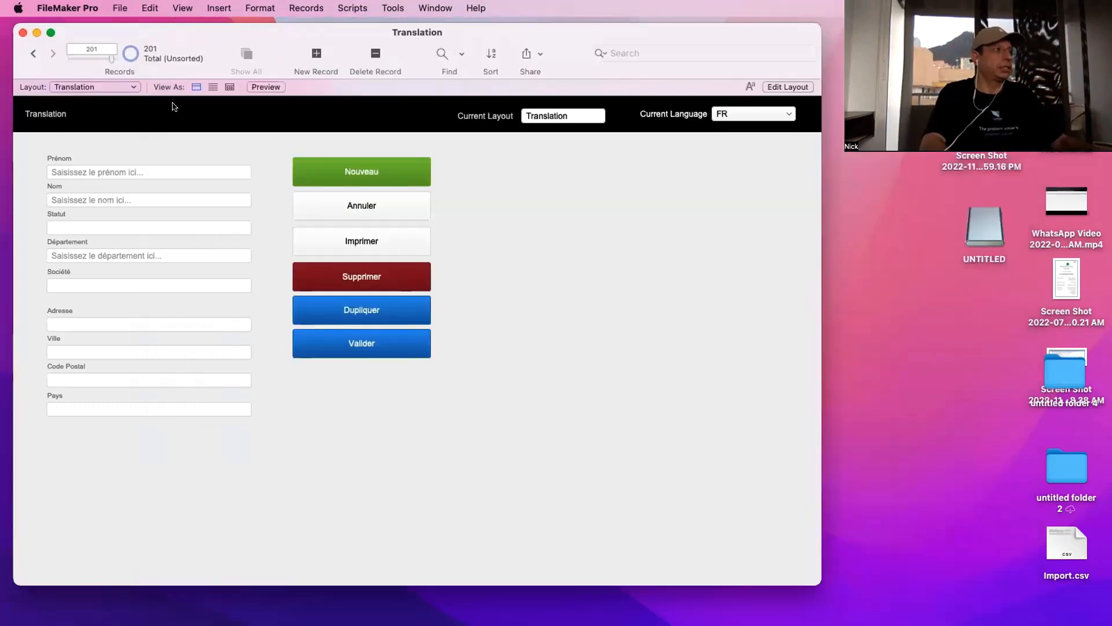
Switch to the System layout and view the value lists of the EN and FR entities
left_click(103, 86)
left_click(105, 129)
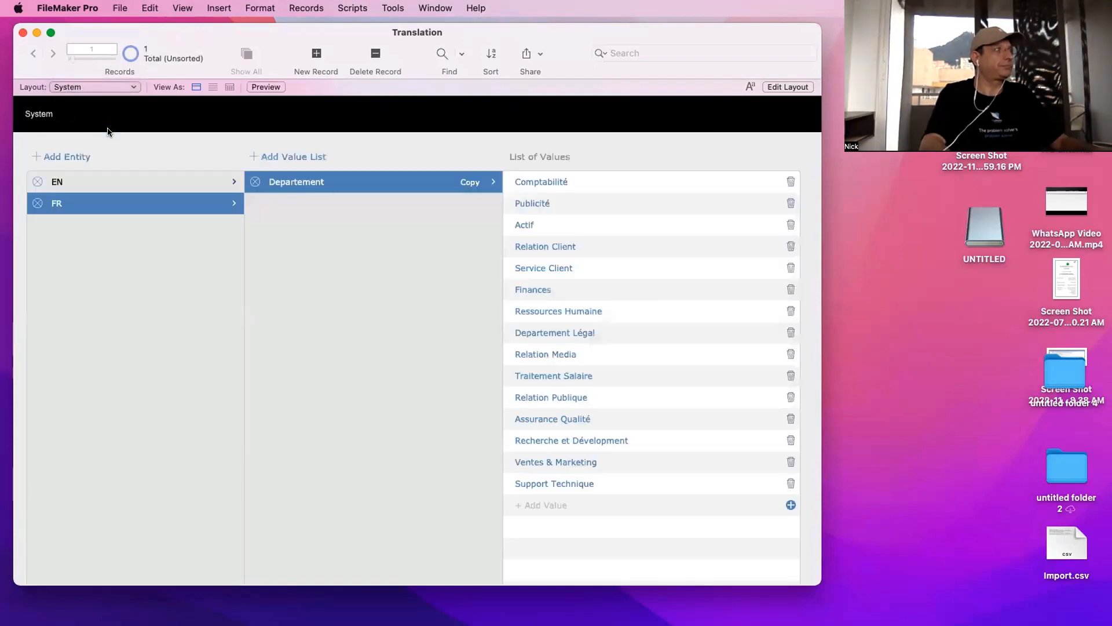
left_click(121, 174)
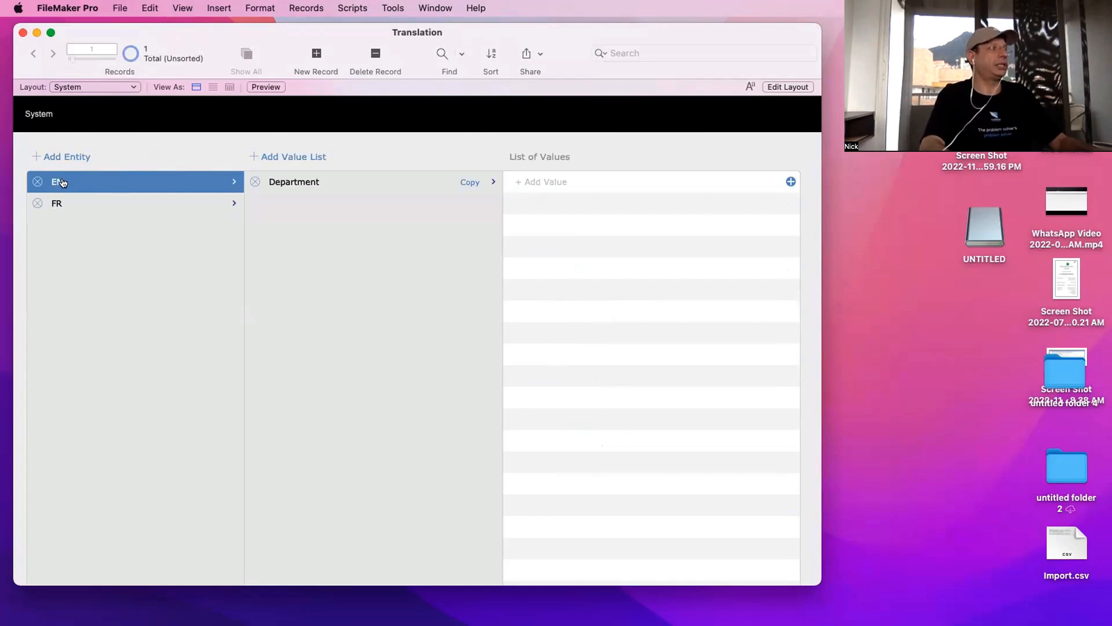
left_click(70, 203)
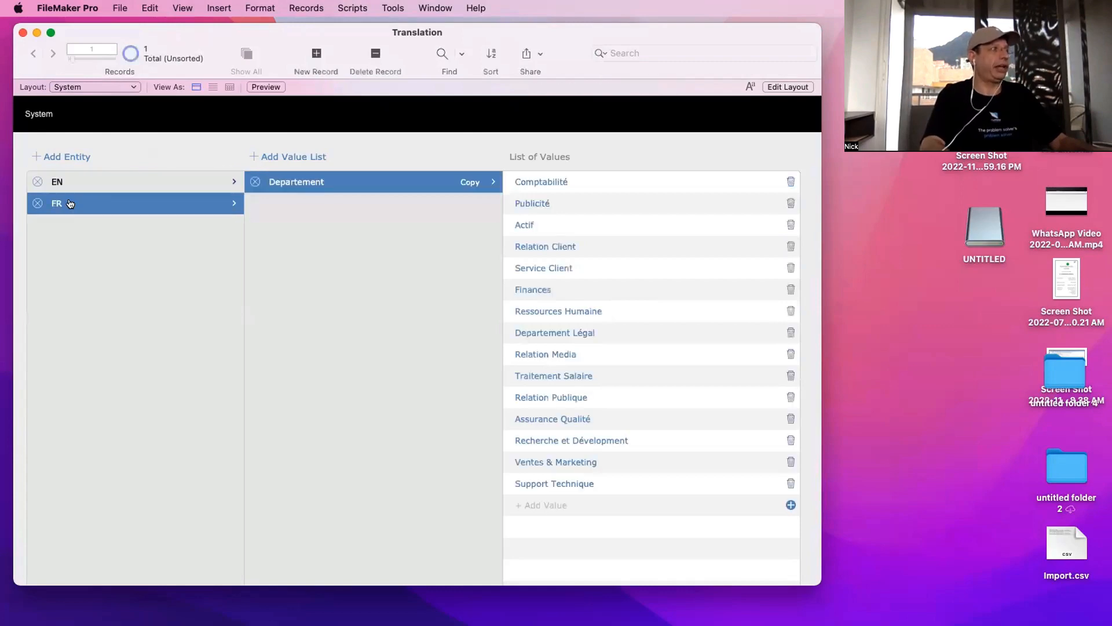
Add a value list entity titled ES and select it to show its value lists
left_click(69, 157)
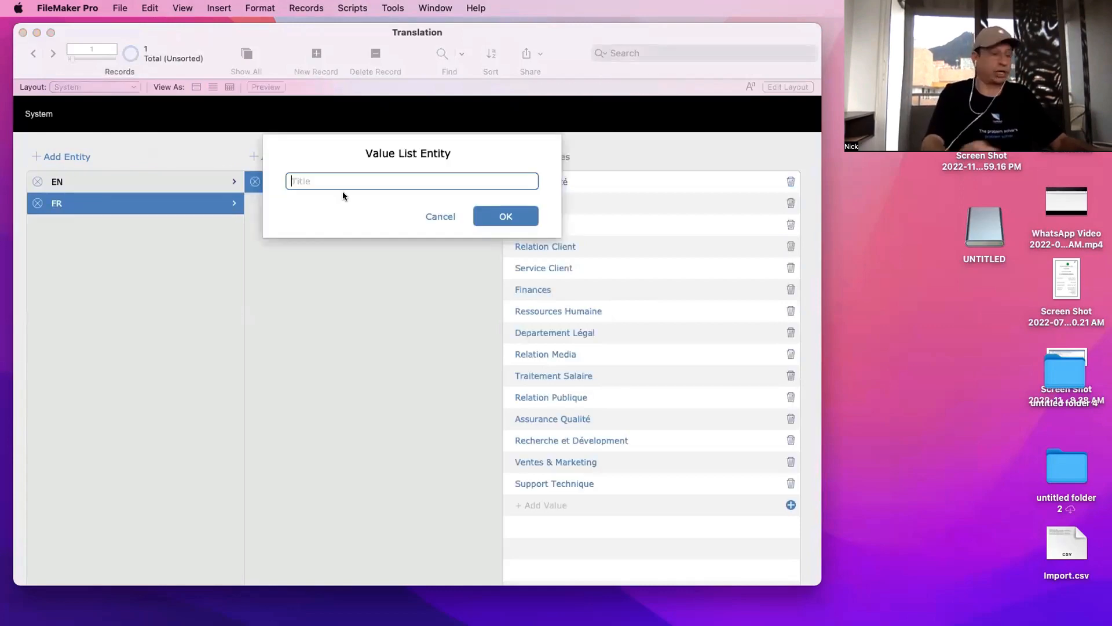
type("ES")
left_click(506, 216)
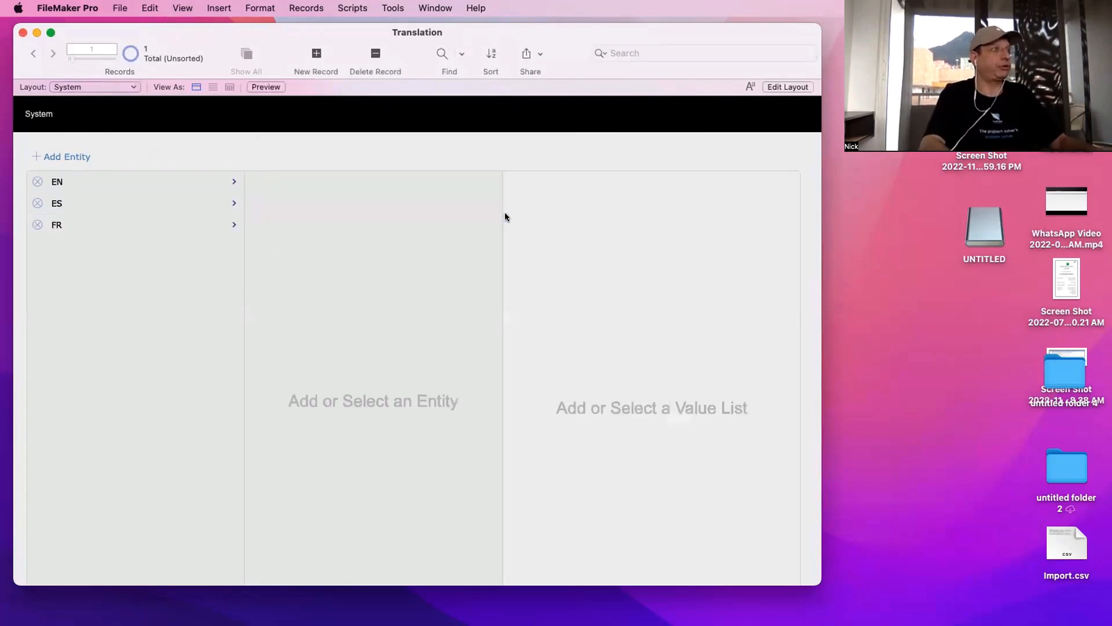
left_click(82, 205)
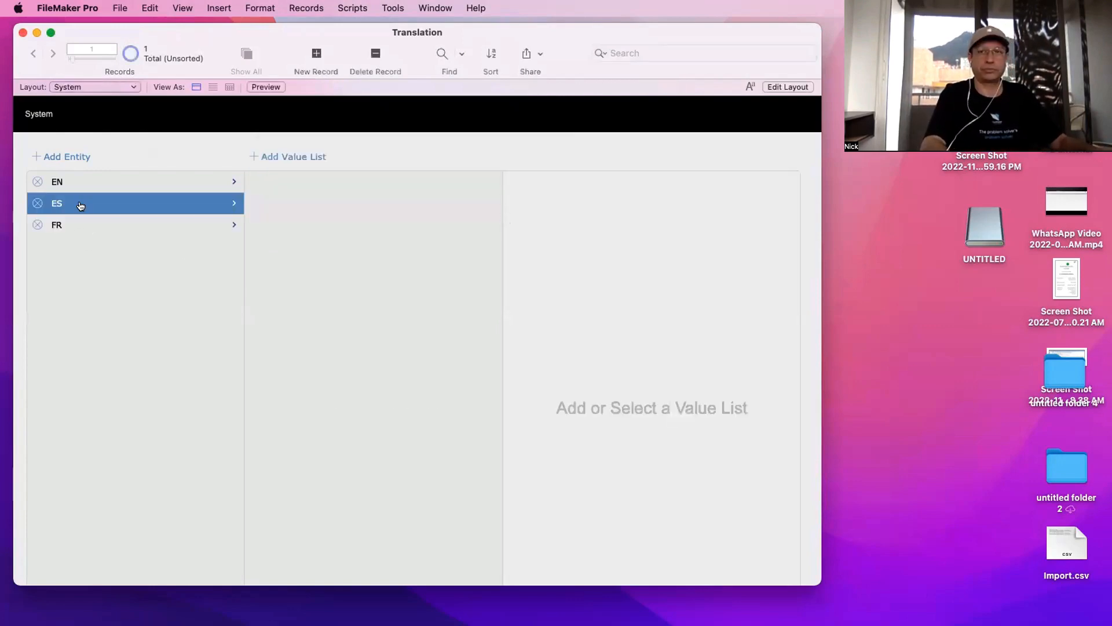
Compare the value lists and values under the EN, ES and FR entities, ending with EN selected
left_click(80, 183)
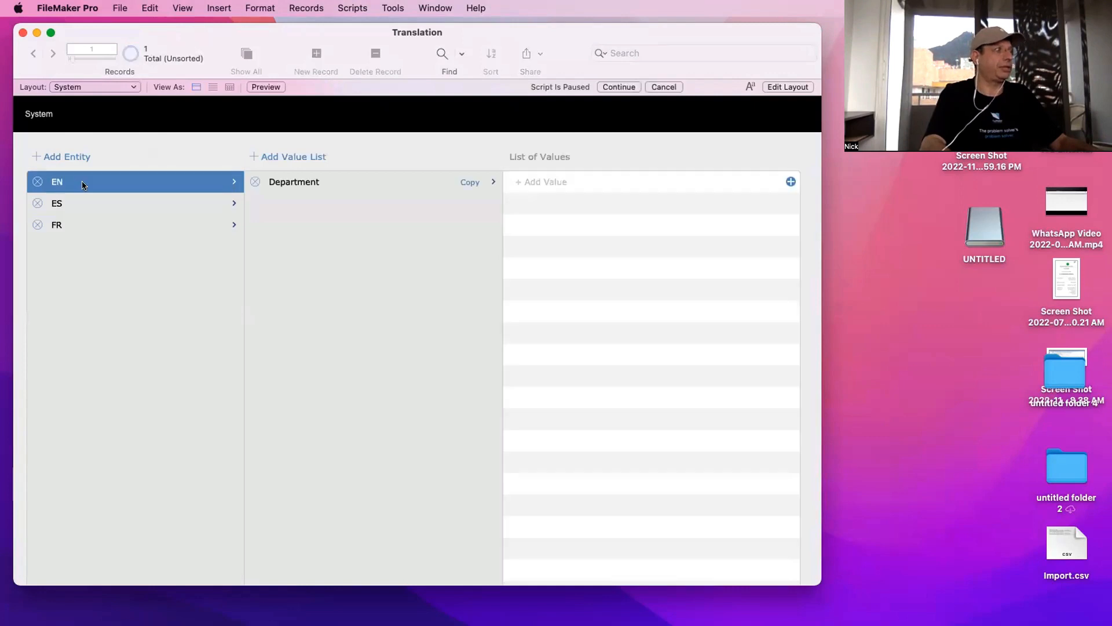
left_click(332, 186)
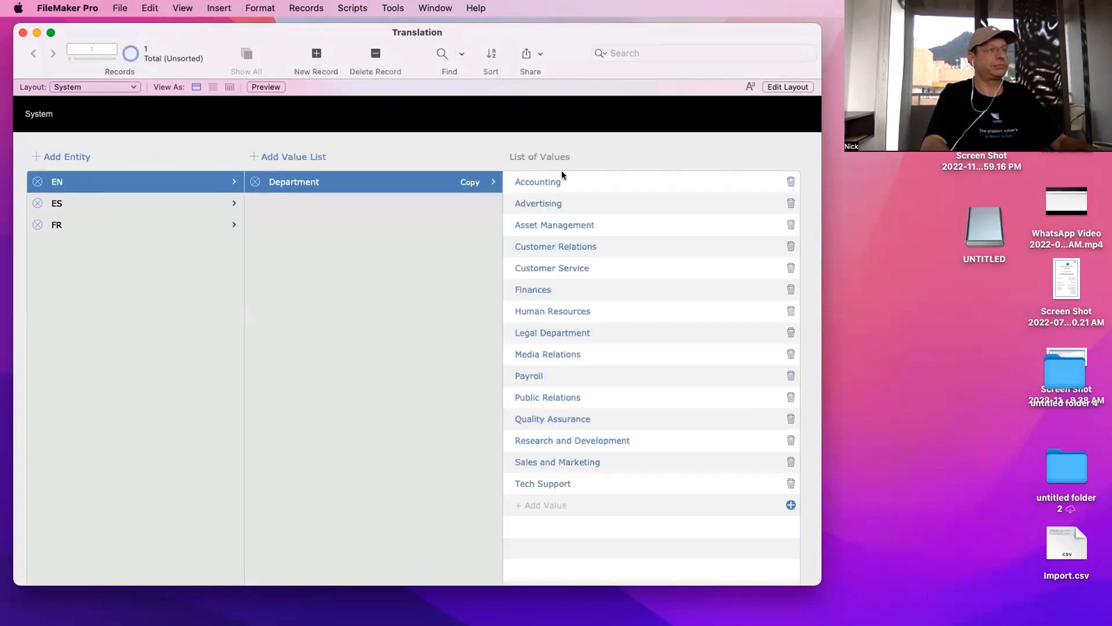
left_click(144, 206)
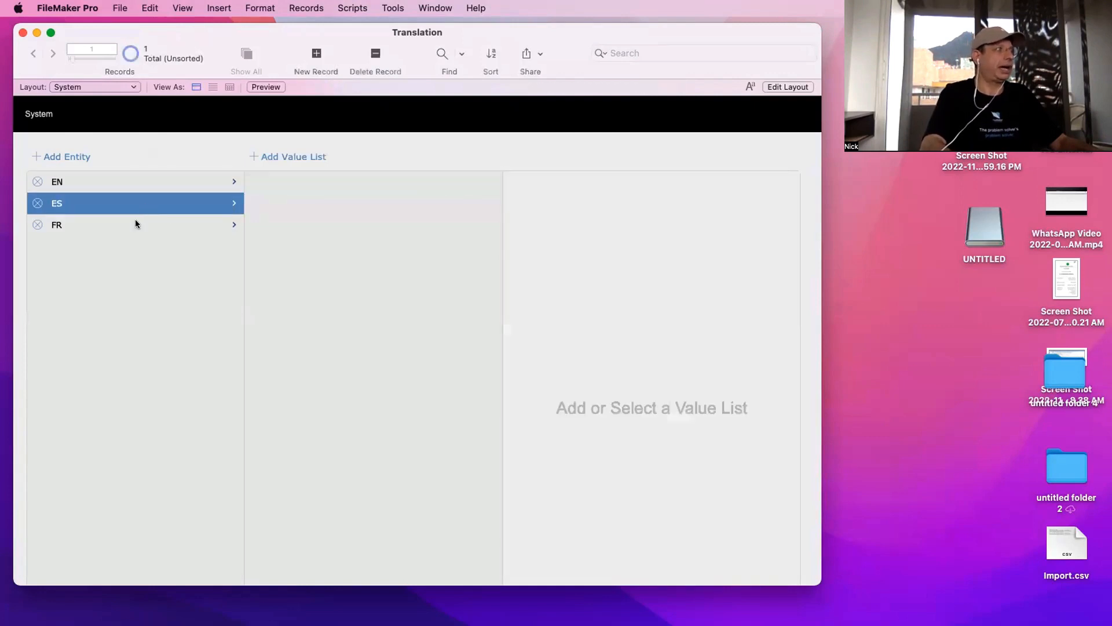
left_click(141, 226)
left_click(336, 181)
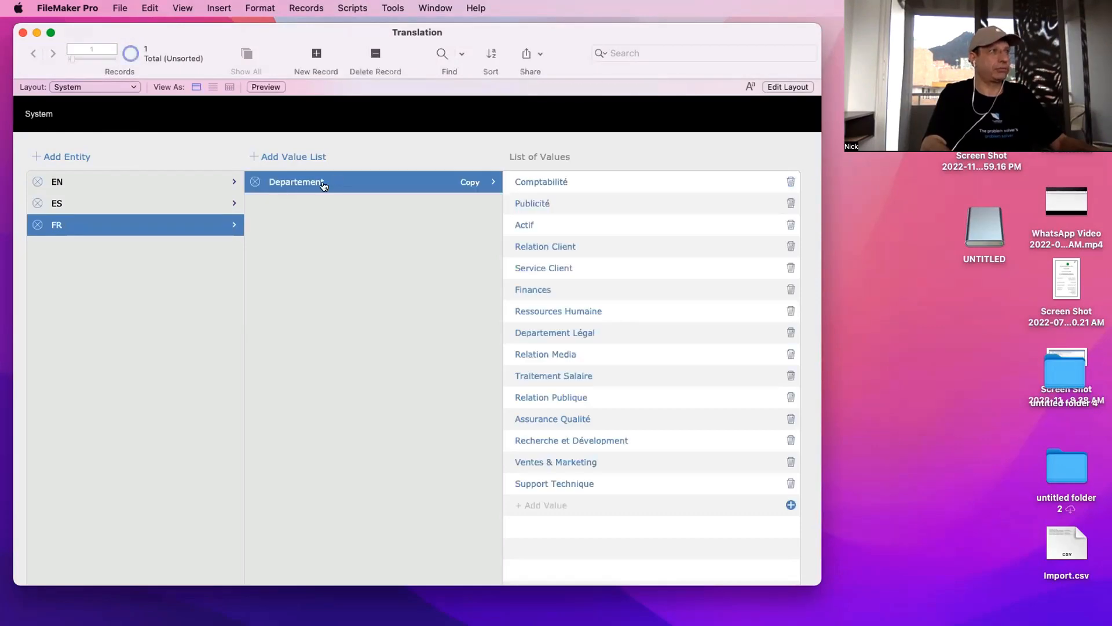
left_click(103, 178)
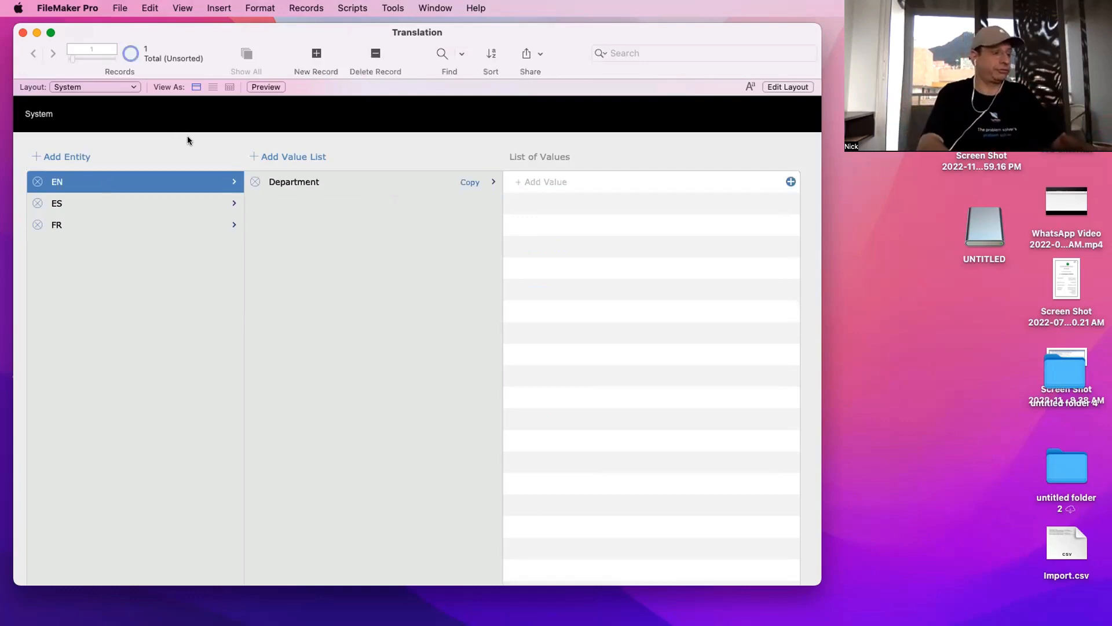
Examine the ID, g_UUID and Title fields of the VALE_Value List Entities table in the database definition, then leave it
key("super+shift+d")
left_click(270, 179)
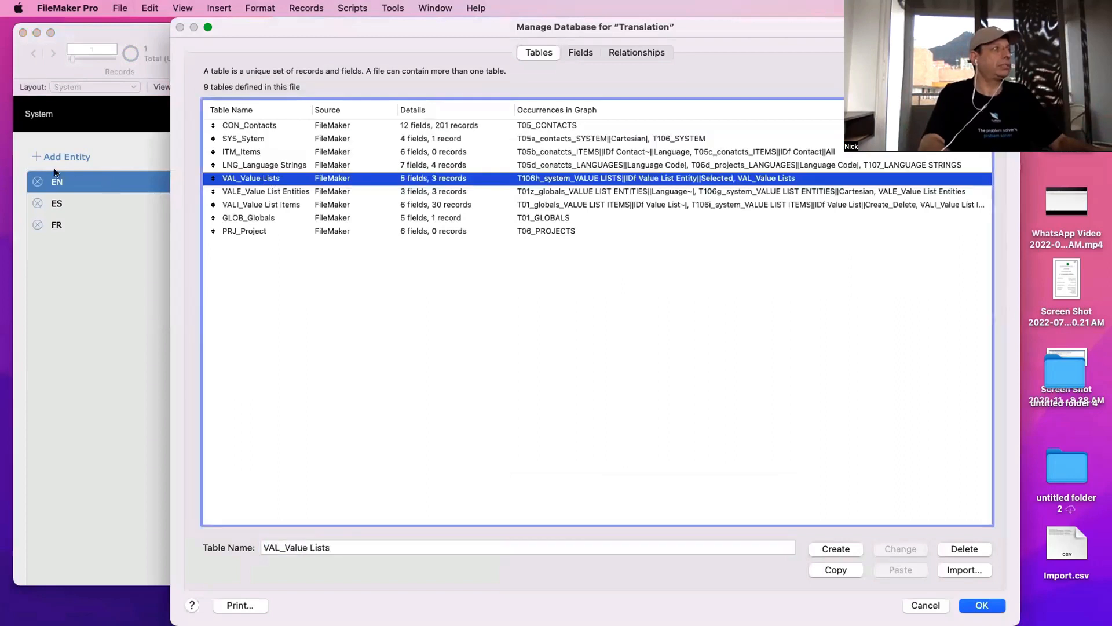
left_click(264, 192)
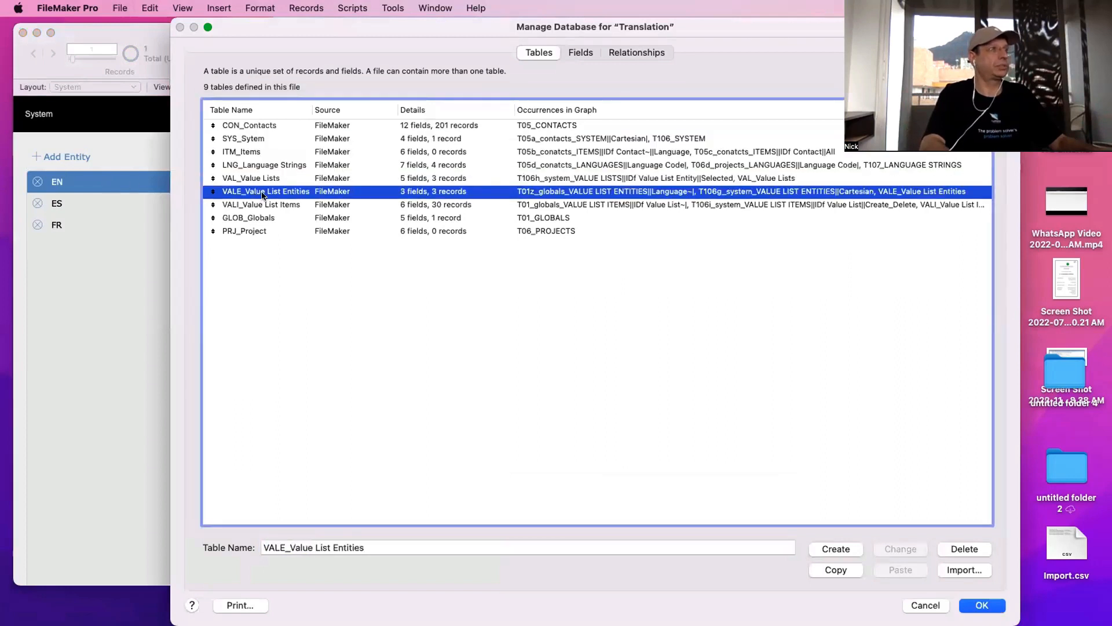
double_click(307, 195)
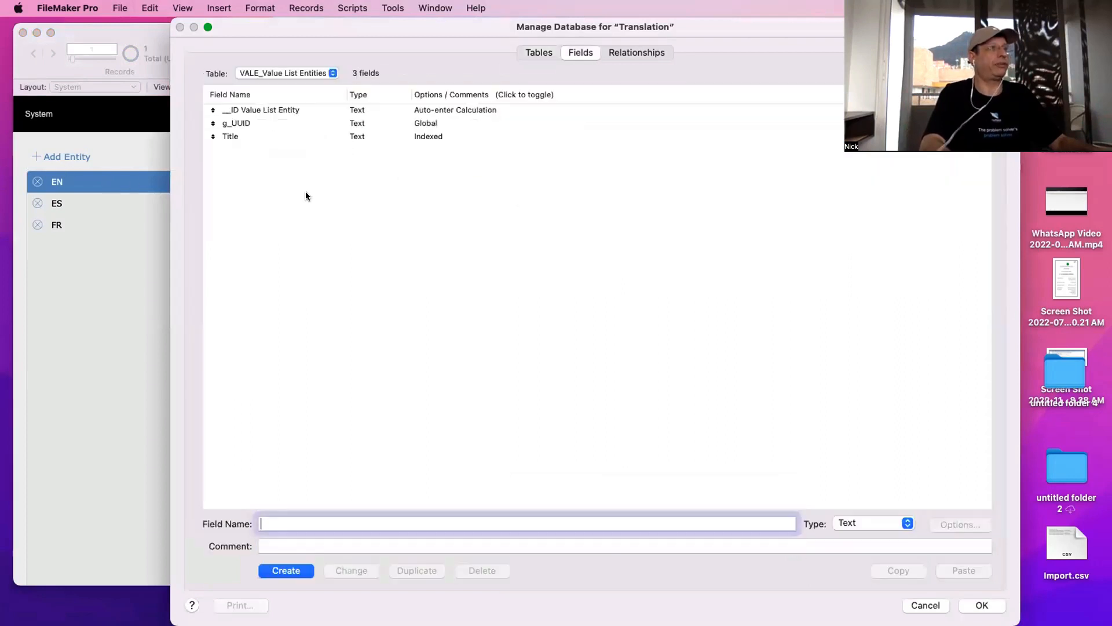
left_click(272, 110)
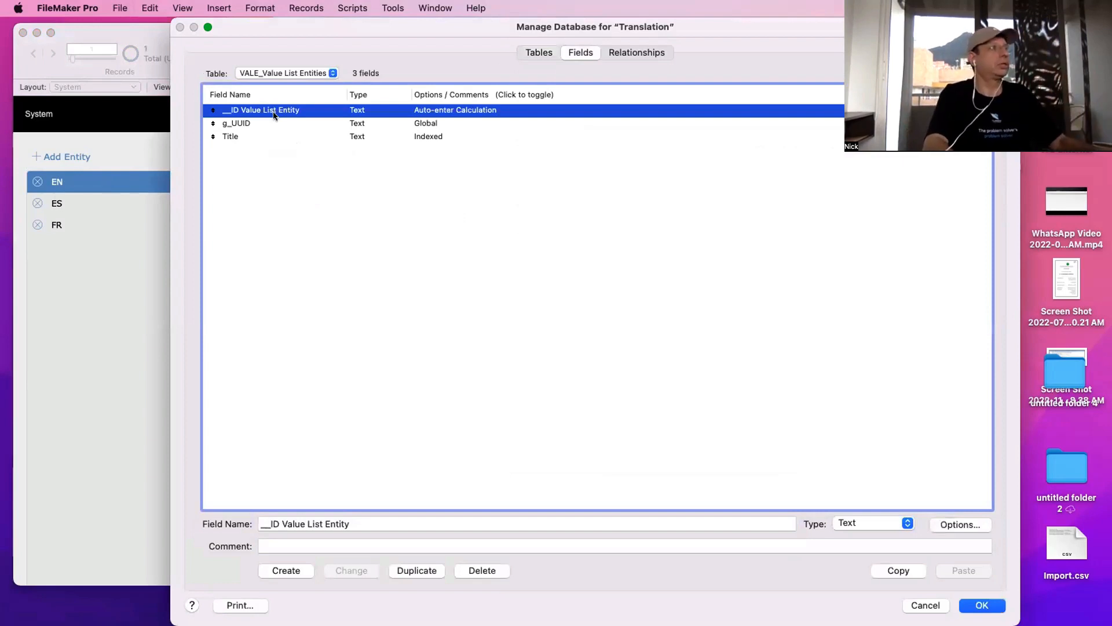
left_click(278, 123)
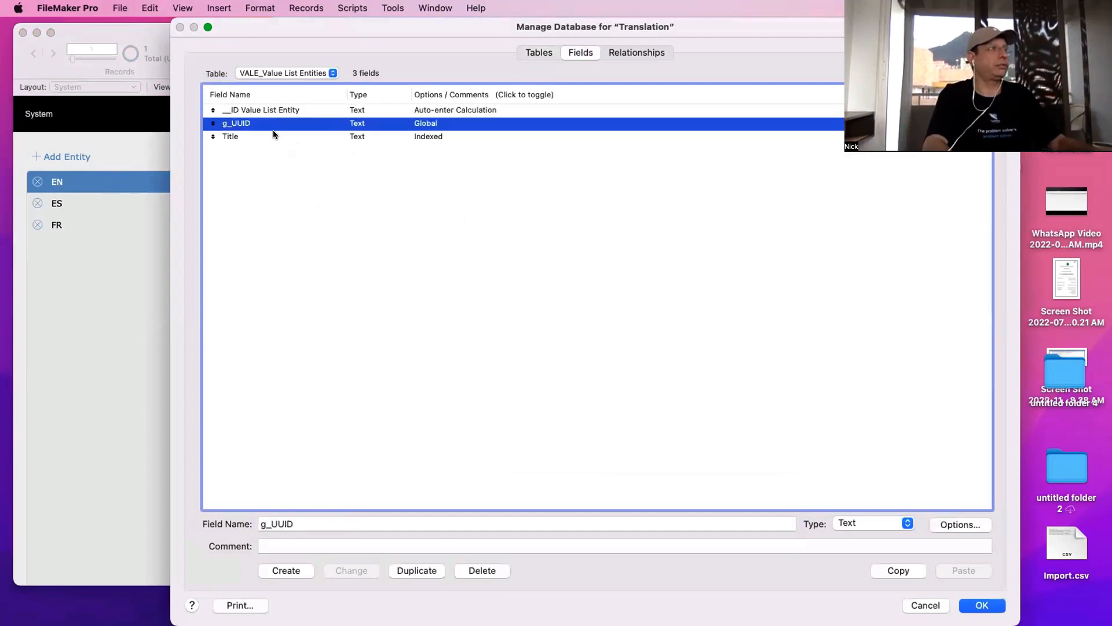
left_click(272, 137)
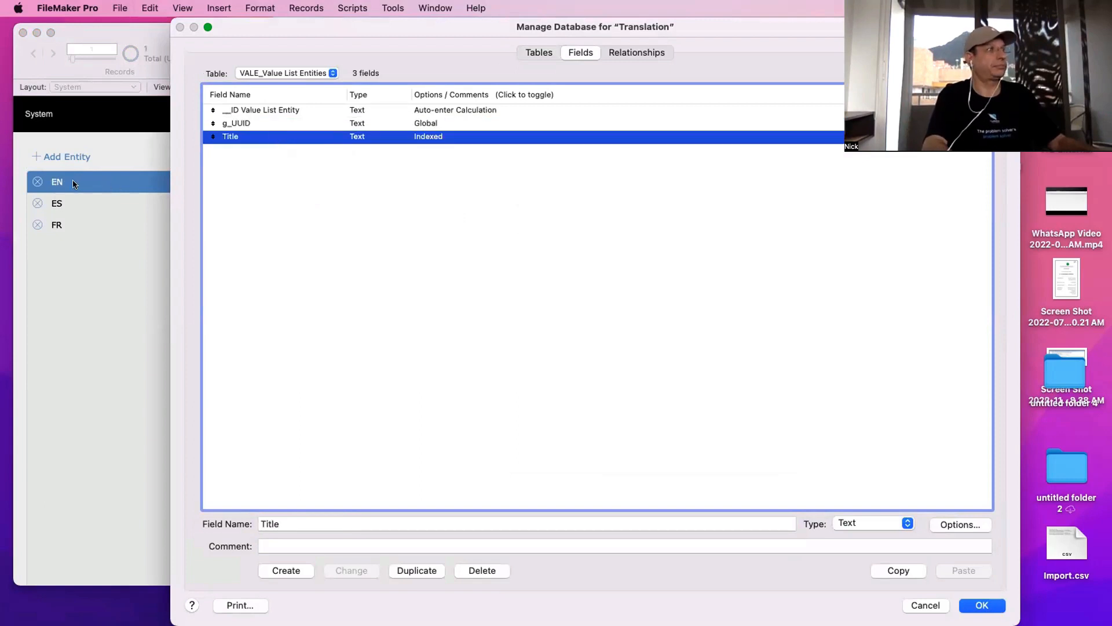
key("Escape")
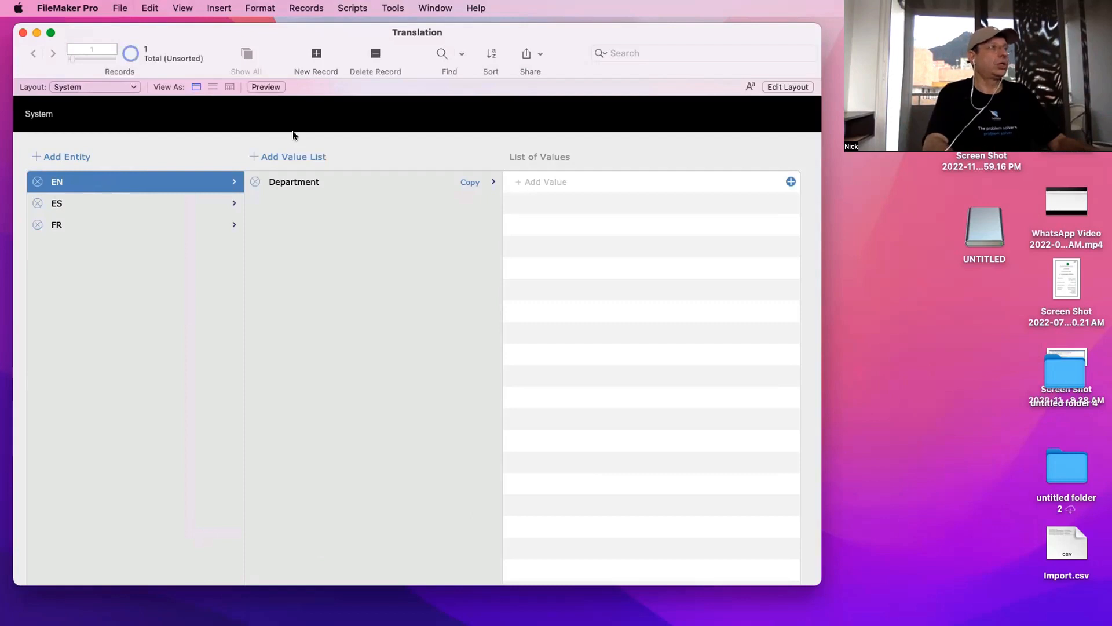
Show the EN entity's Department values, then examine each field of the VAL_Value Lists table in the database definition
left_click(318, 182)
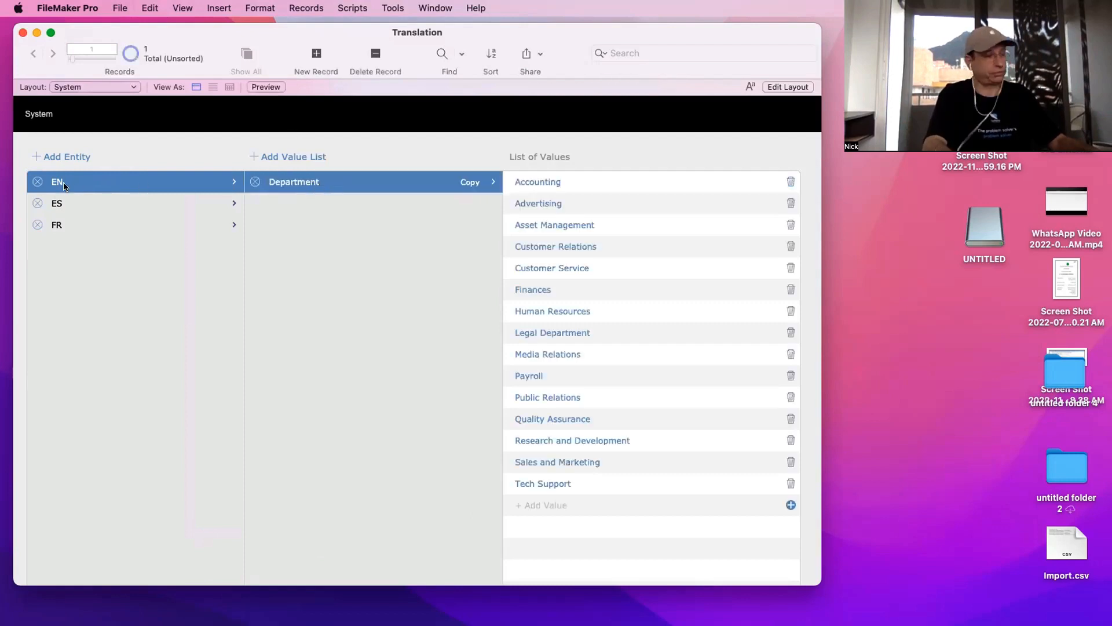
key("super+shift+d")
left_click(307, 73)
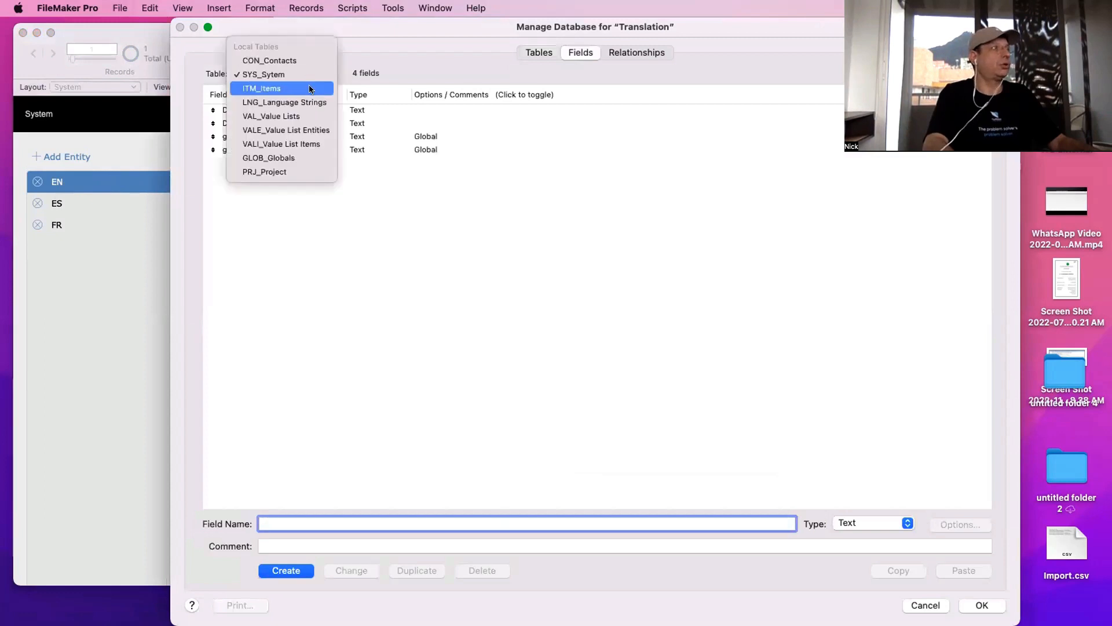
left_click(308, 115)
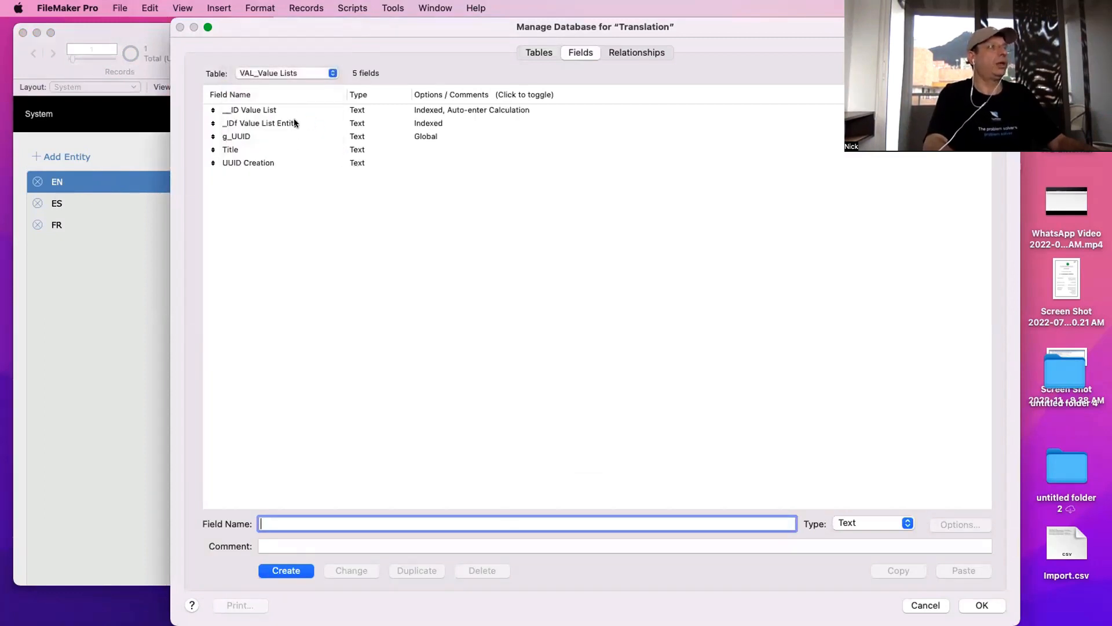
left_click(284, 111)
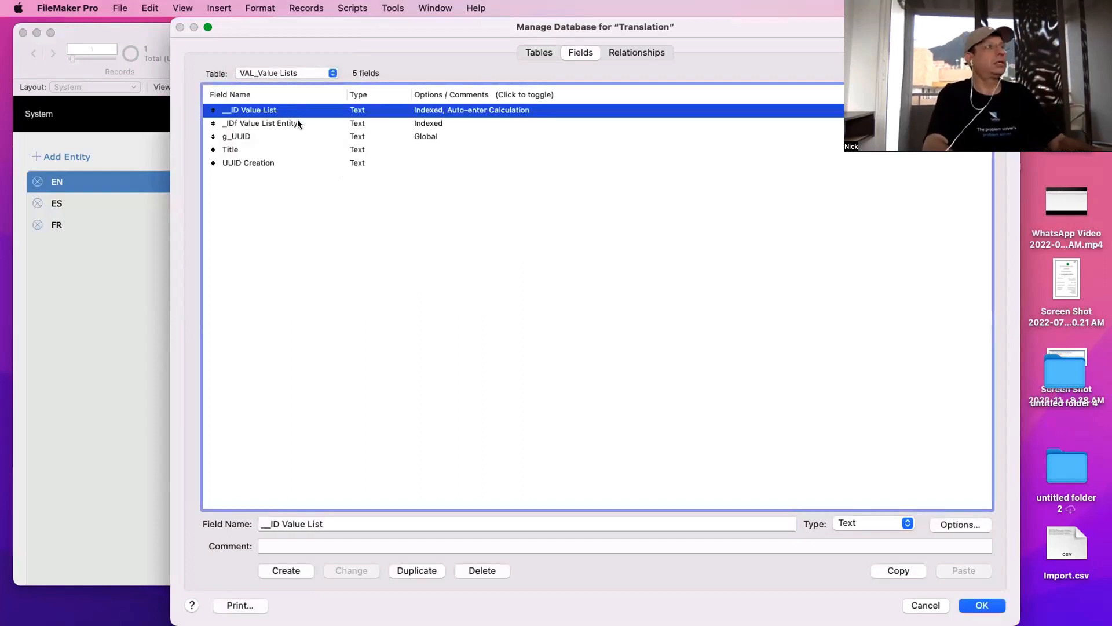
left_click(299, 124)
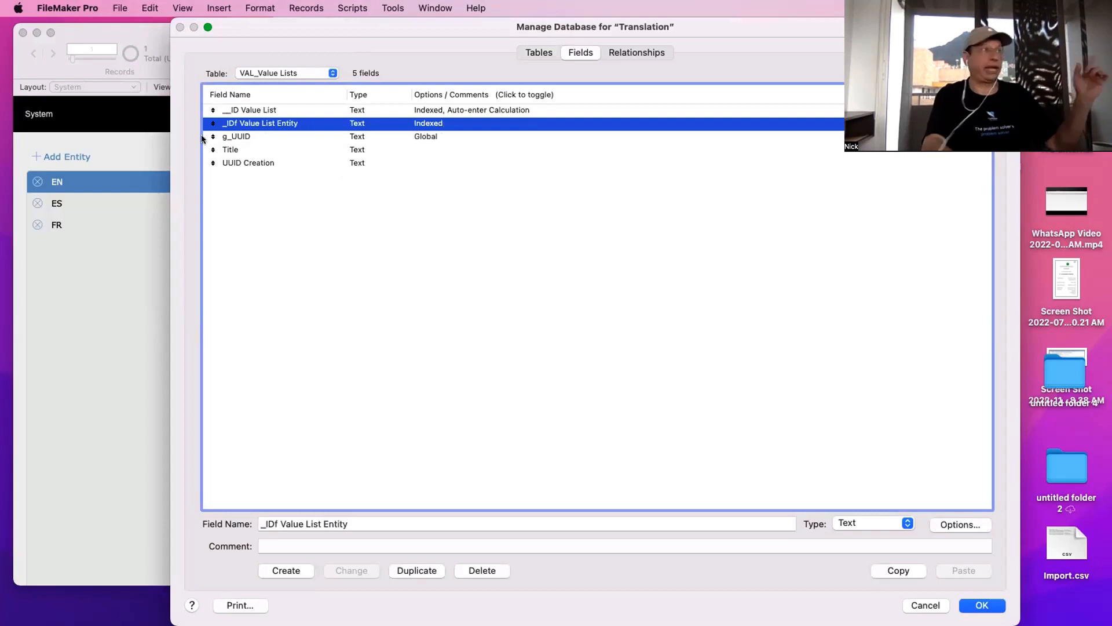
left_click(239, 138)
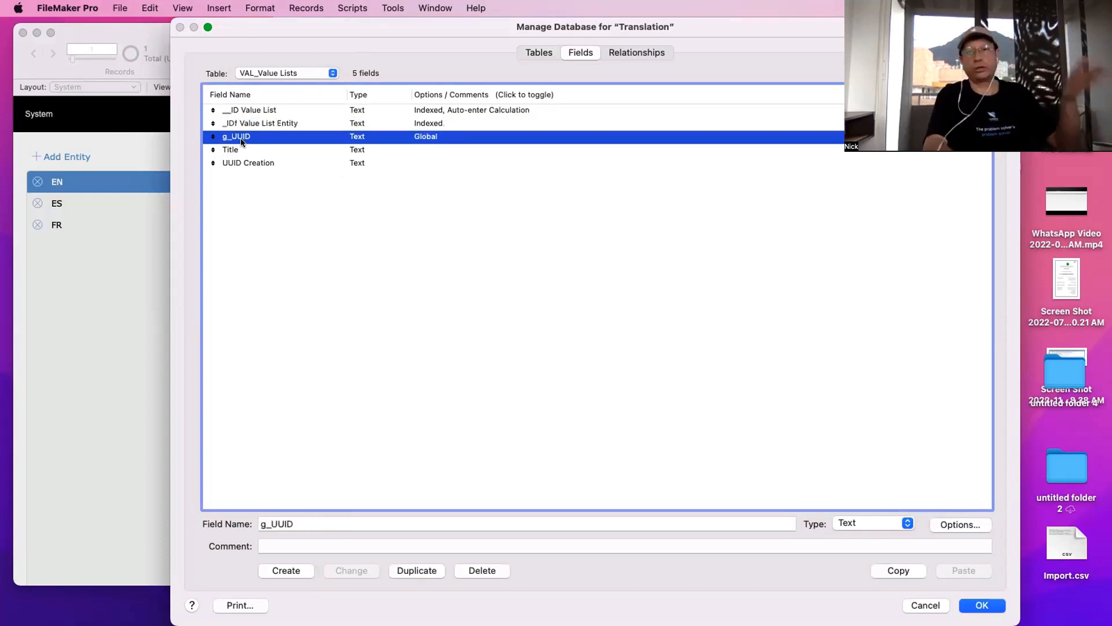
left_click(258, 152)
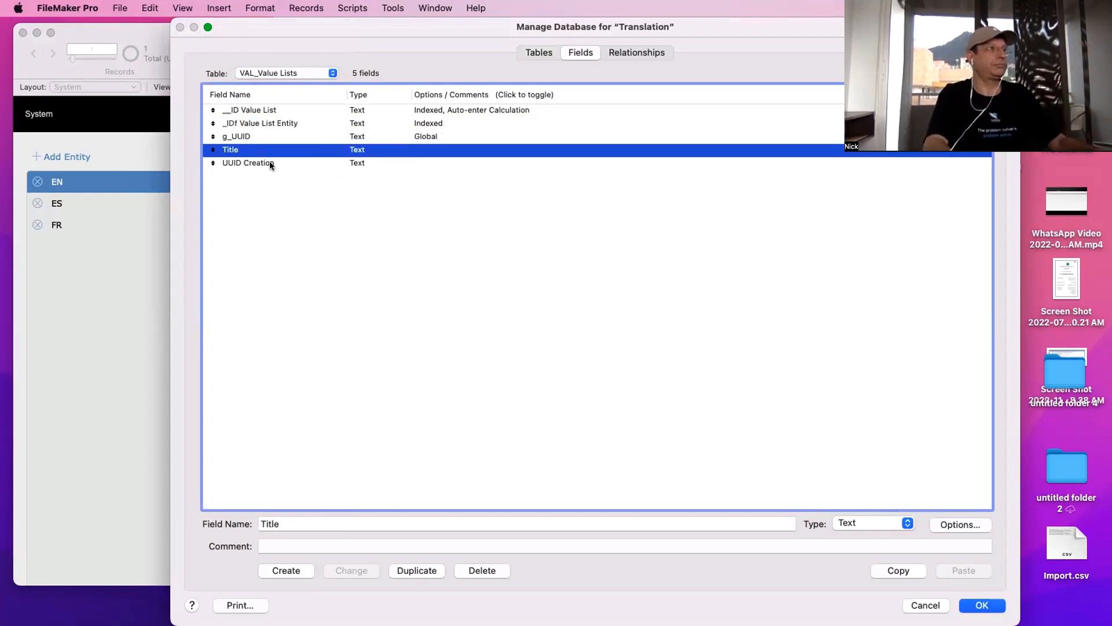
left_click(270, 164)
left_click(263, 138, "super")
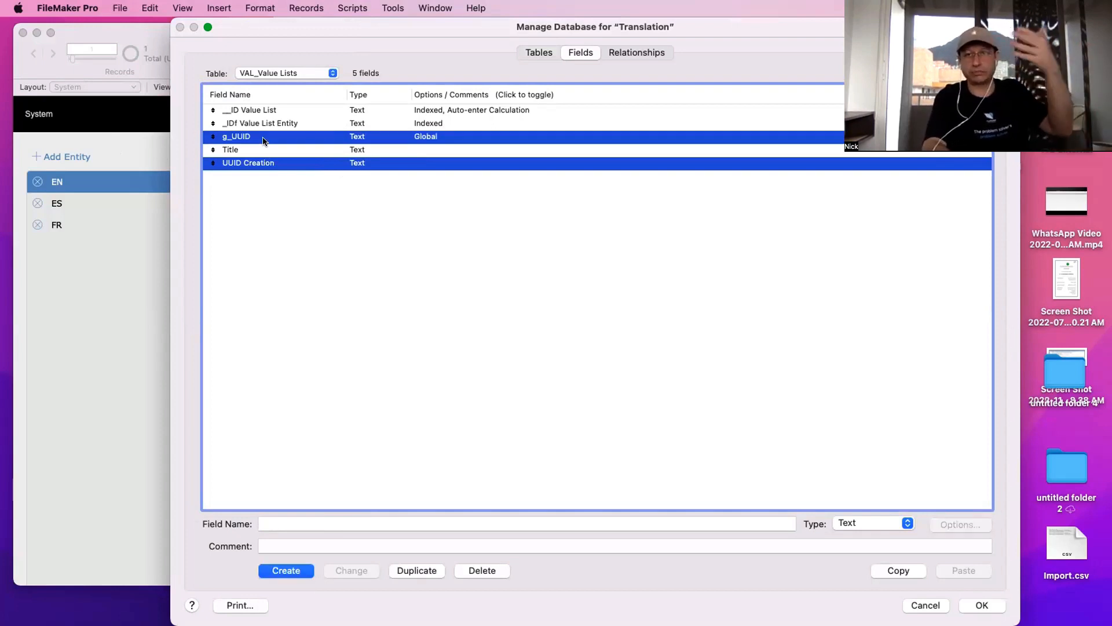
Return to the VALE_Value List Entities table's fields and inspect its Title field
left_click(295, 74)
left_click(297, 88)
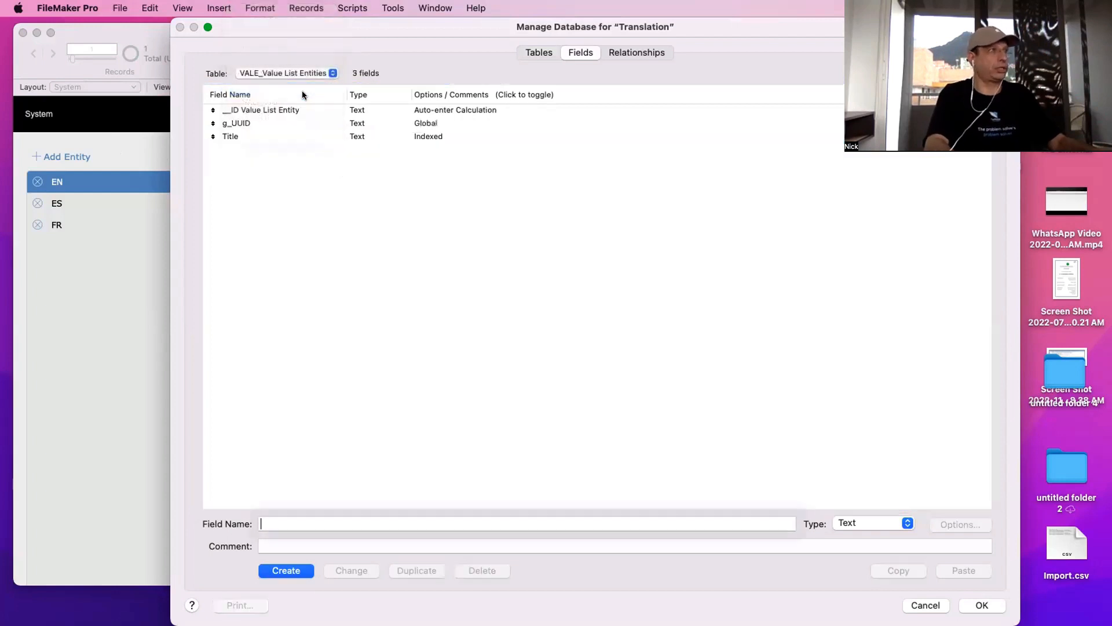
left_click(287, 137)
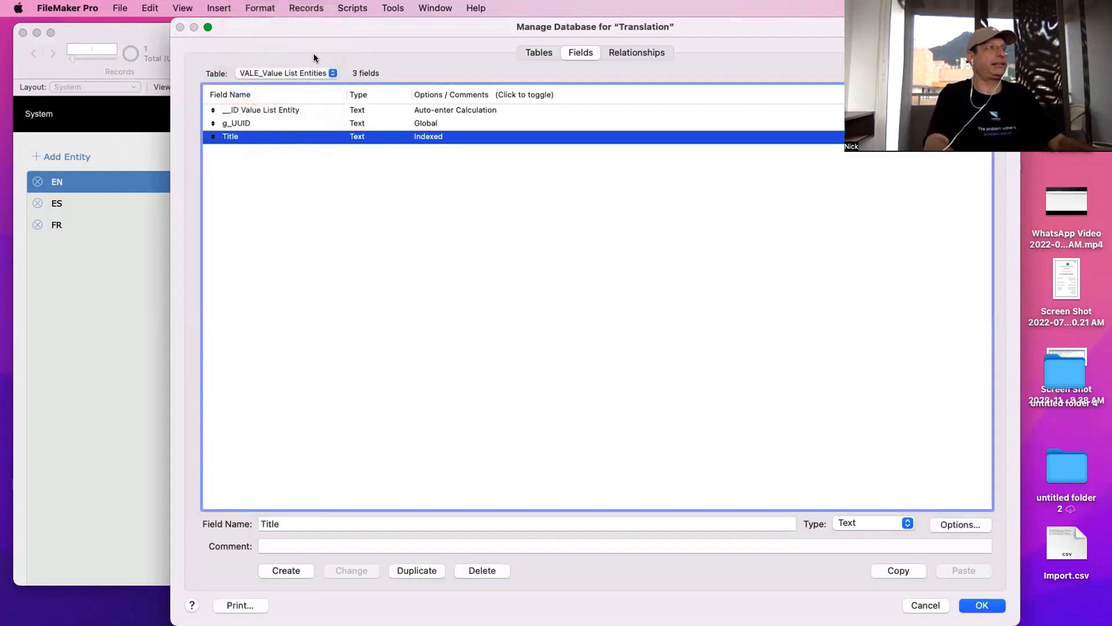
Examine the primary ID and the two foreign ID fields of the VALI_Value List Items table, then leave the database definition
left_click(307, 74)
left_click(311, 85)
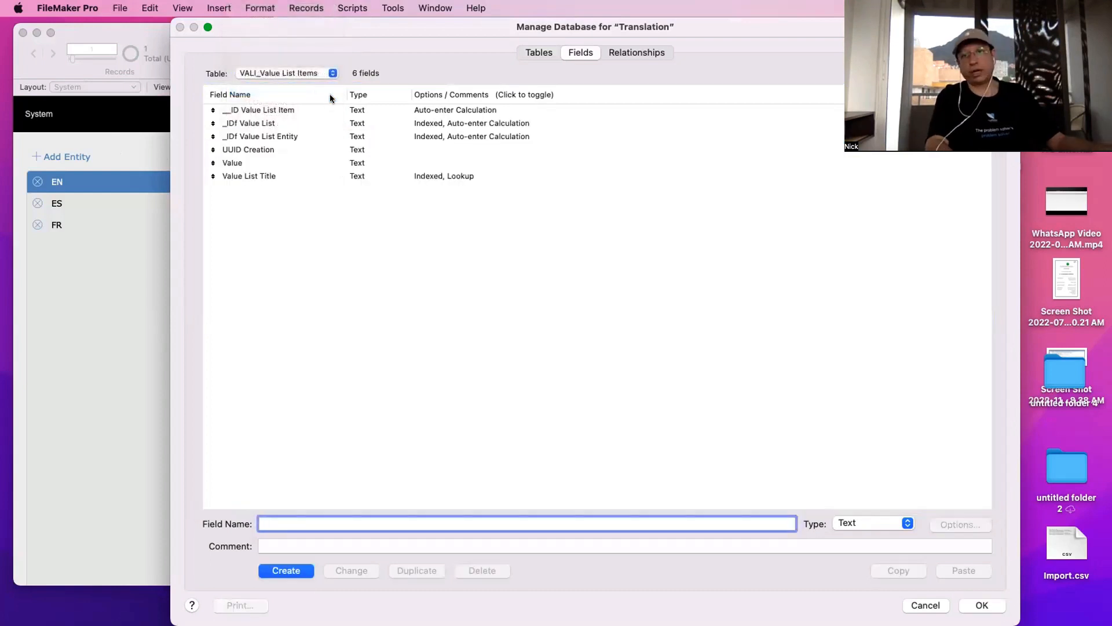
left_click(304, 109)
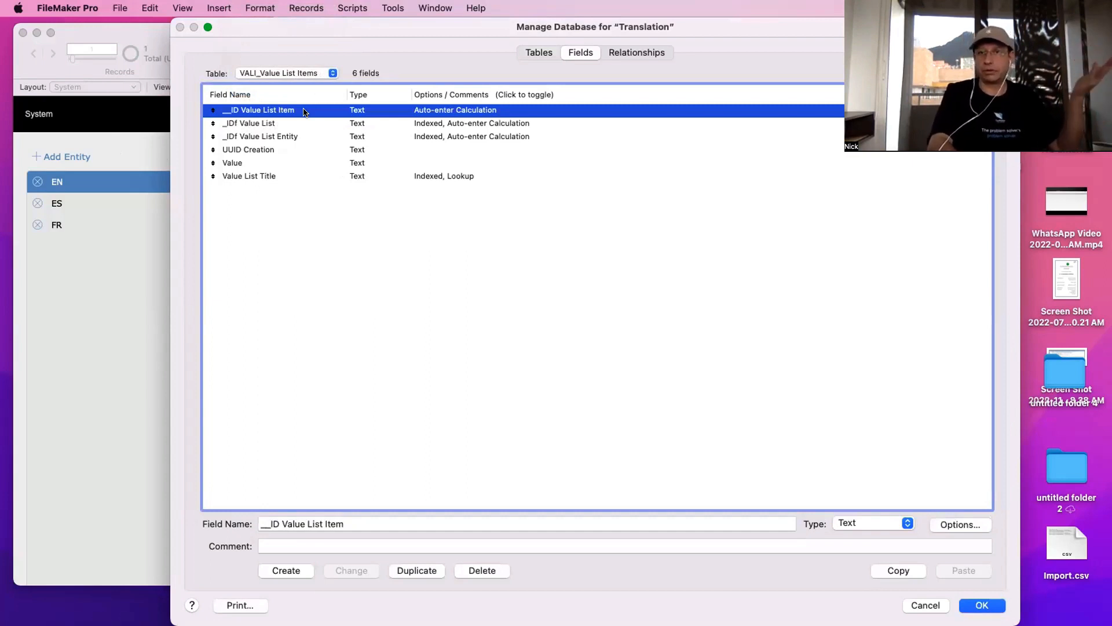
left_click(288, 122)
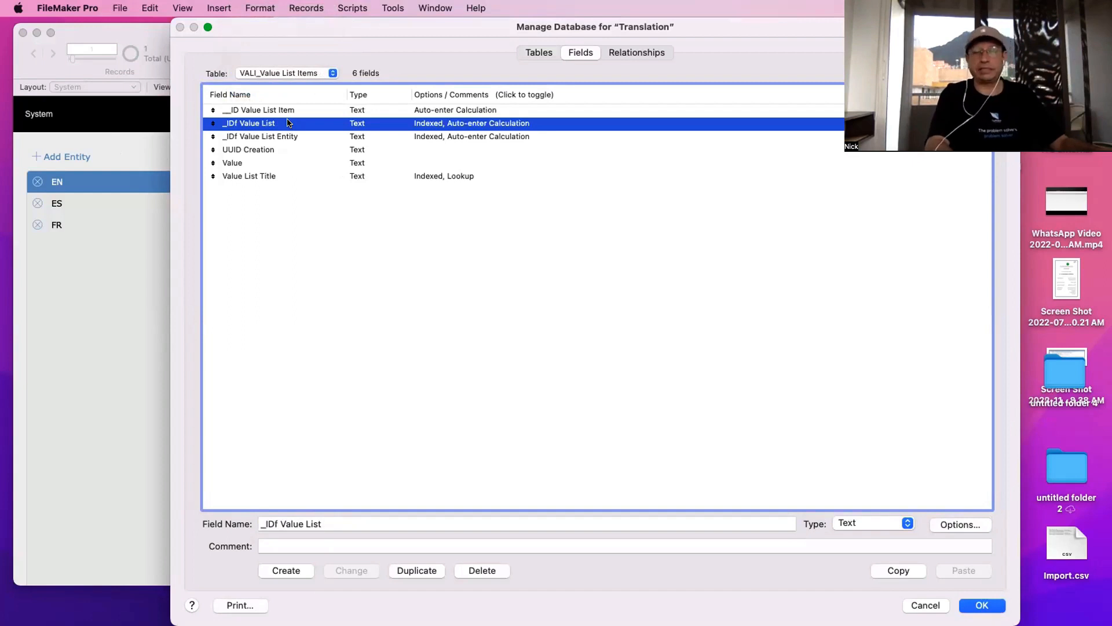
left_click(297, 137, "shift")
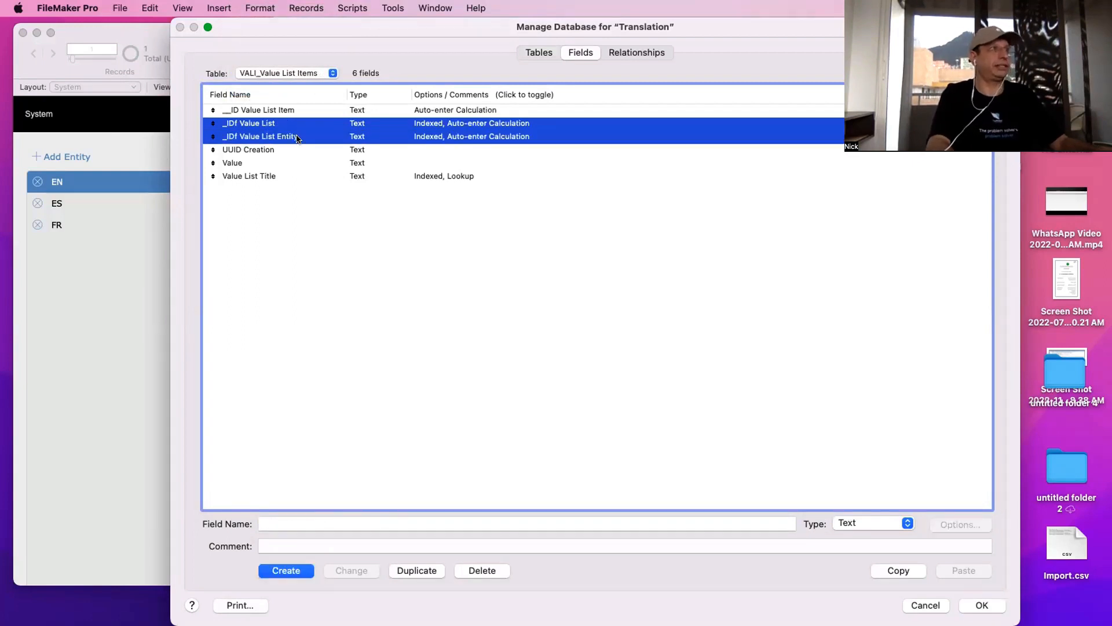
key("Escape")
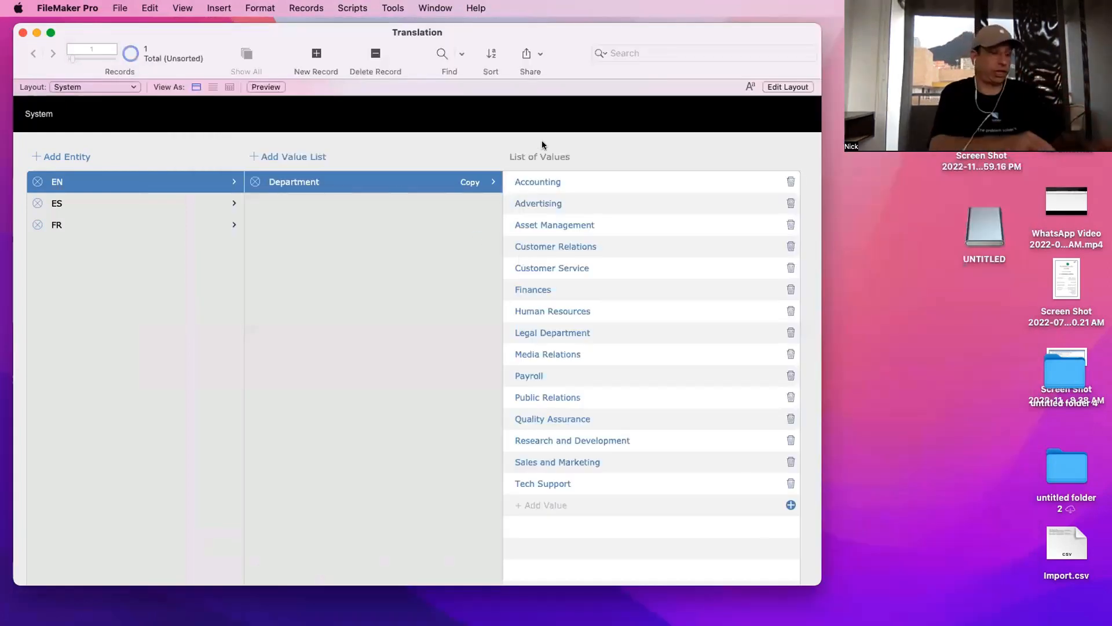
In Layout mode, place the g_Selected Entity | Value List and g_Selected Title | Value List fields side by side in the System layout's black header
key("super+l")
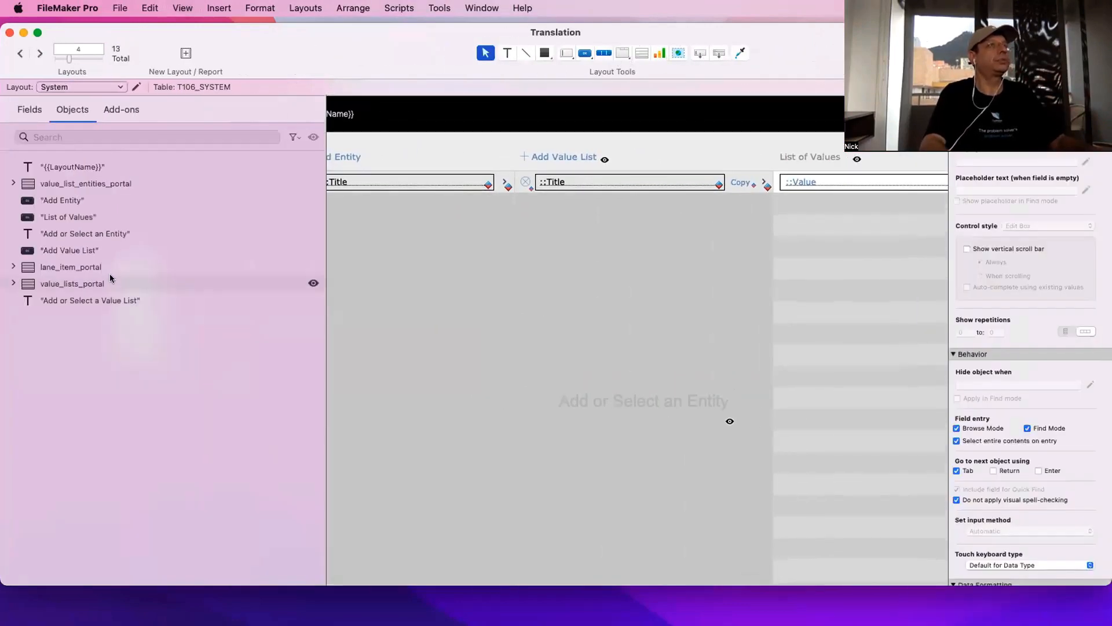
left_click(31, 108)
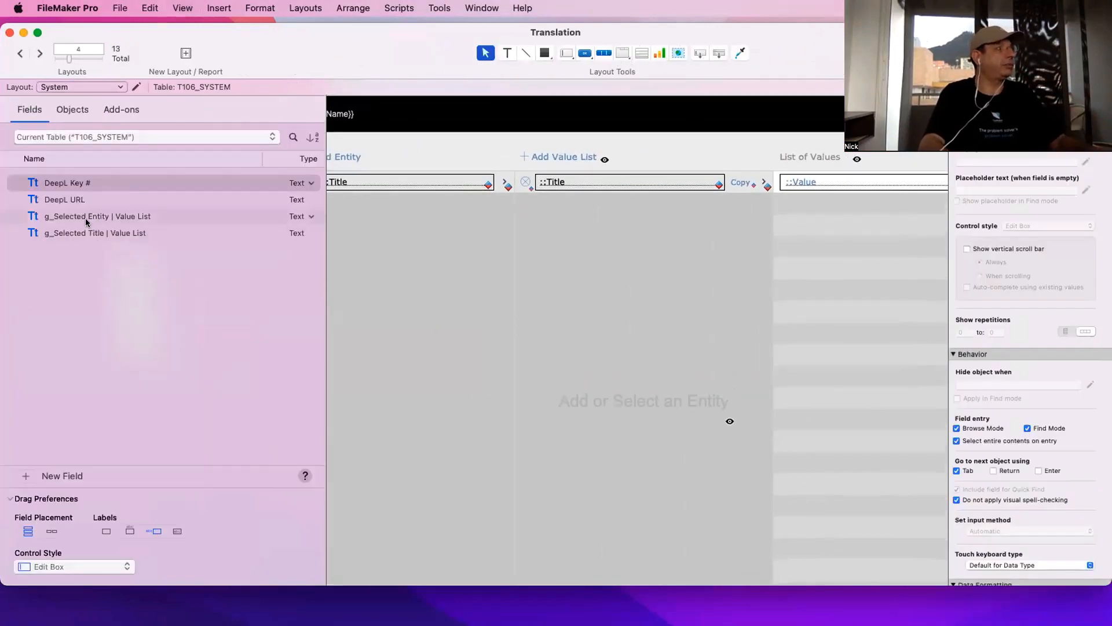
left_click_drag(86, 222, 539, 116)
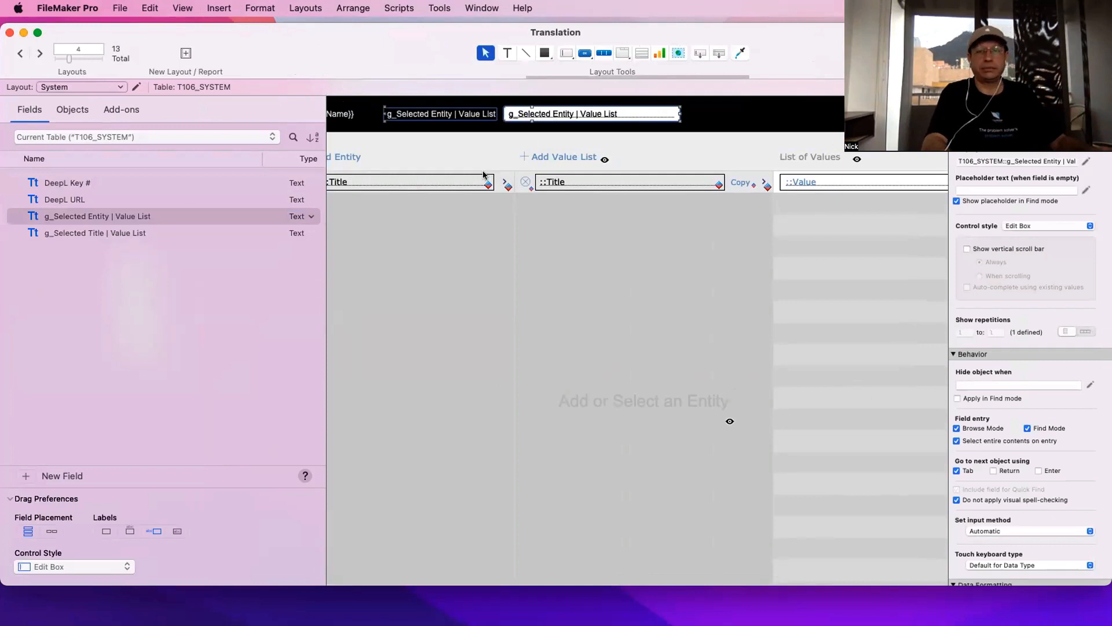
scroll(440, 173, "down", 2)
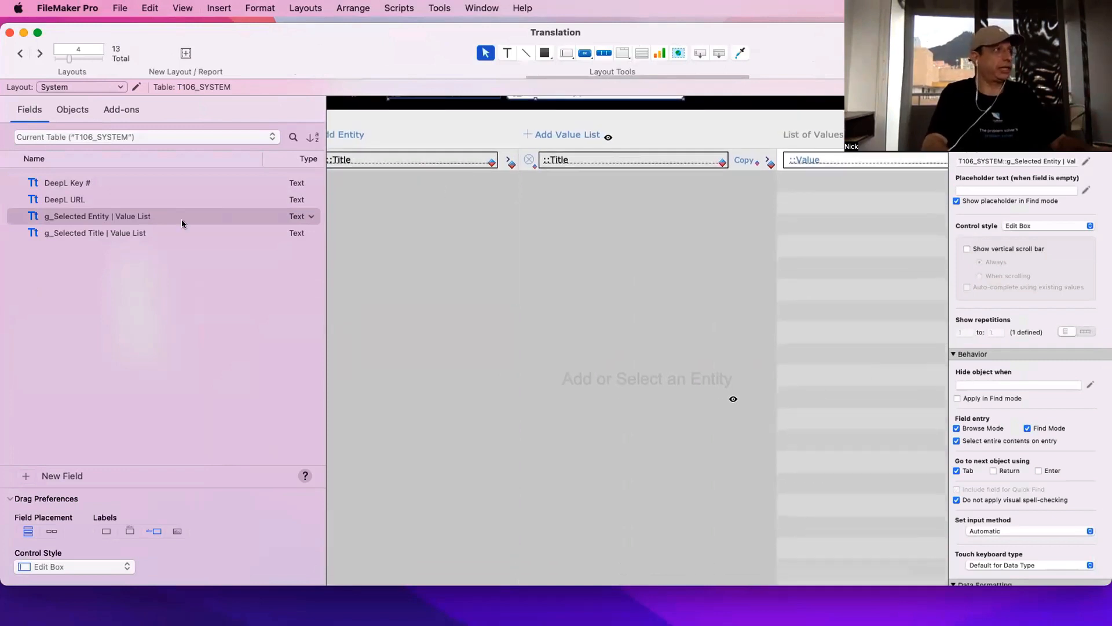
left_click_drag(84, 232, 837, 96)
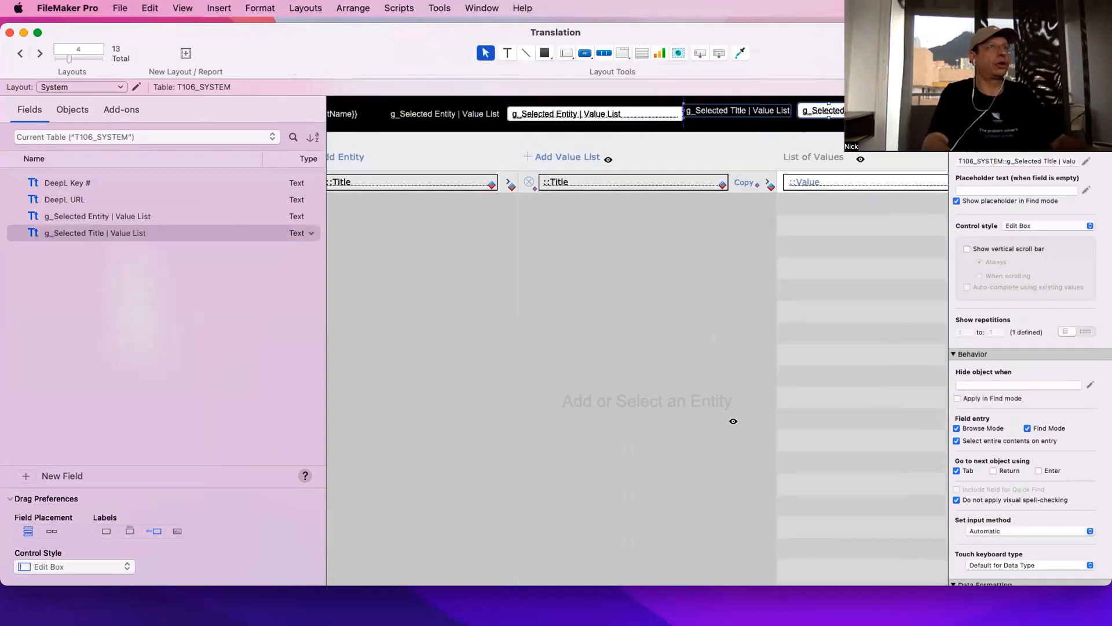
Return to Browse mode and switch between the ES, FR and EN entities, comparing the g_Selected Entity | Value List global
scroll(766, 109, "right", 5)
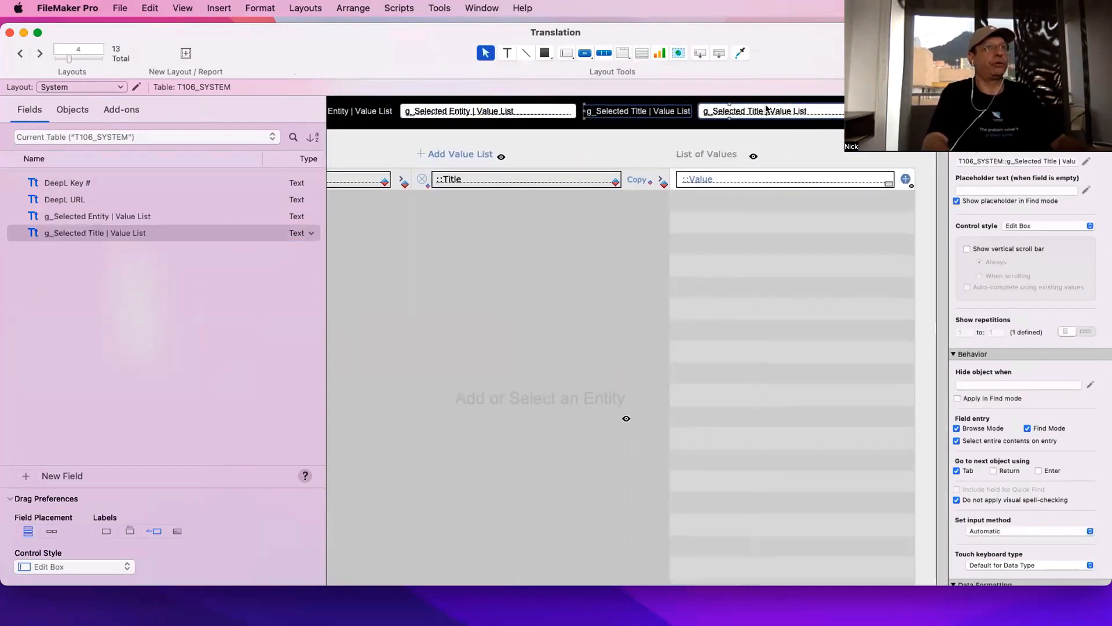
key("super+b")
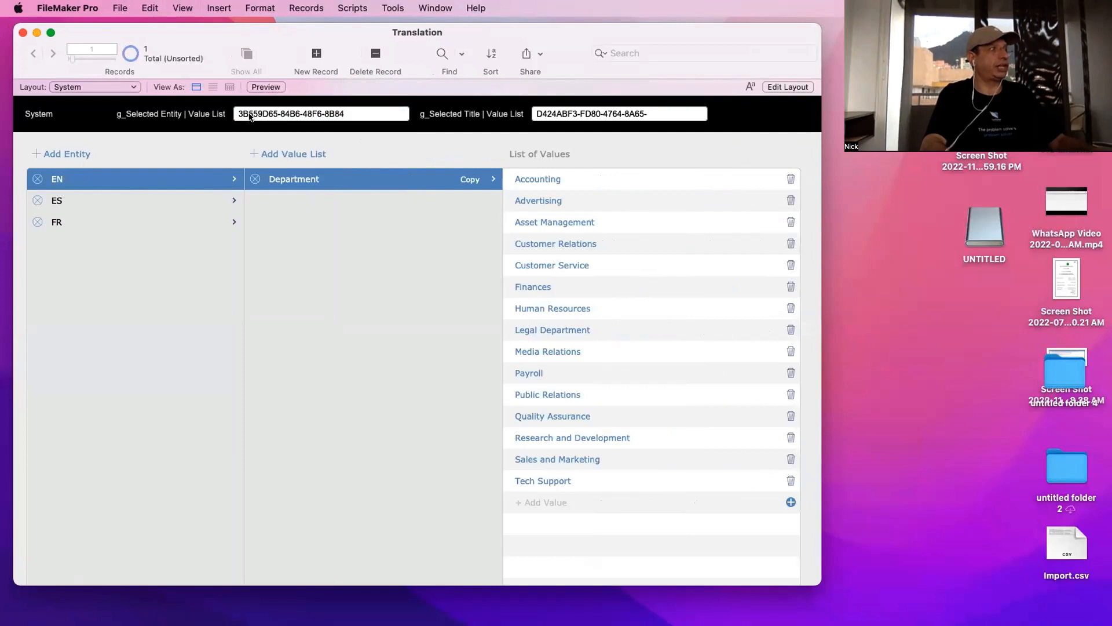
left_click(106, 198)
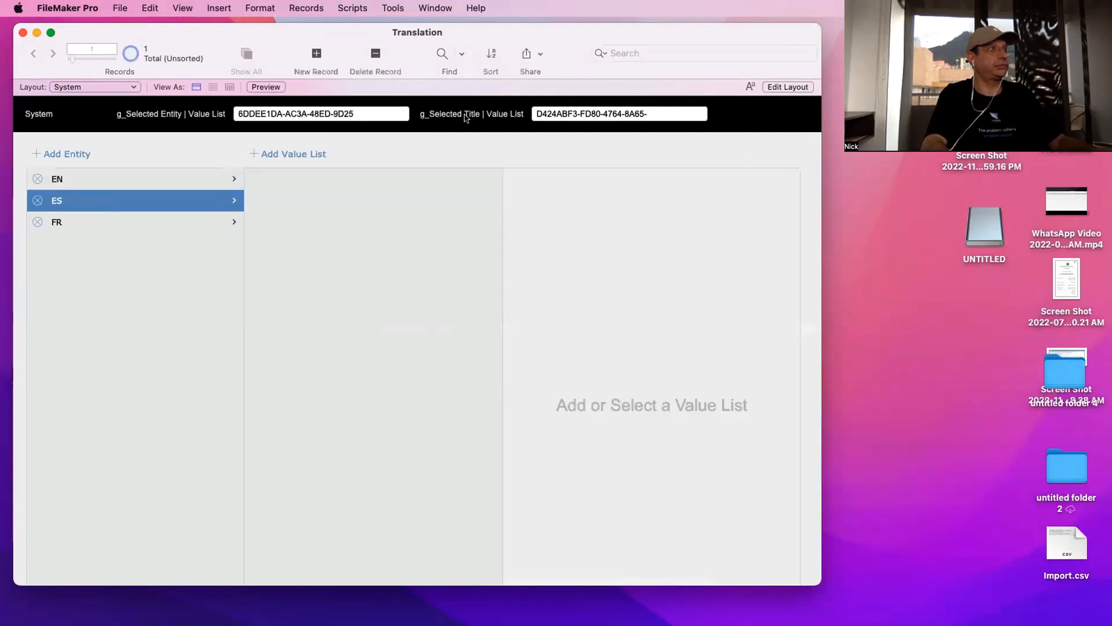
left_click(132, 222)
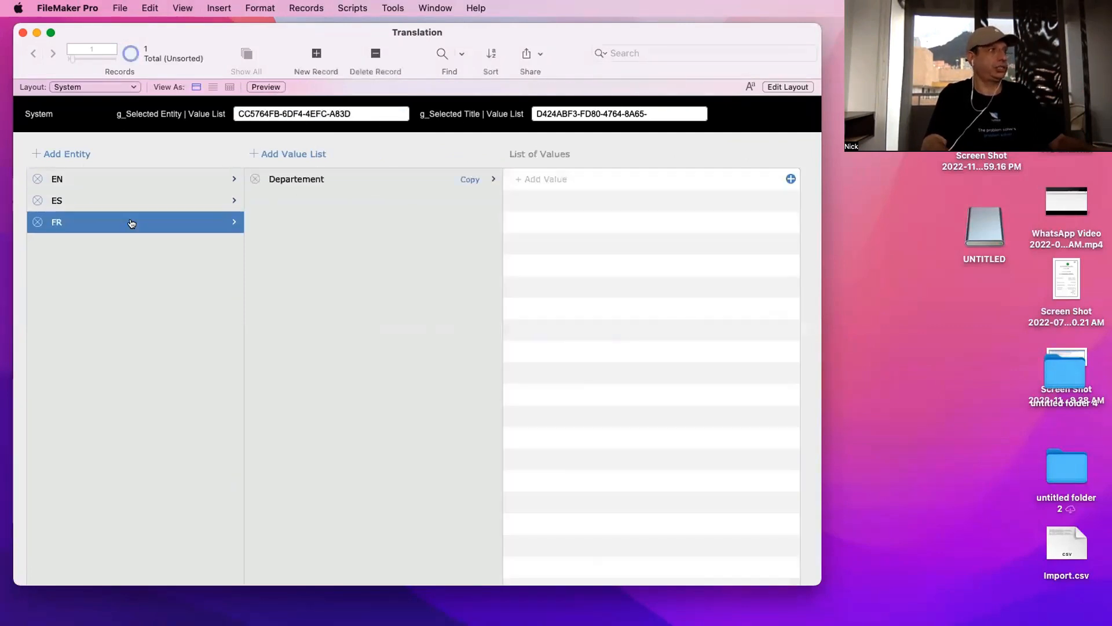
left_click(130, 204)
left_click(134, 175)
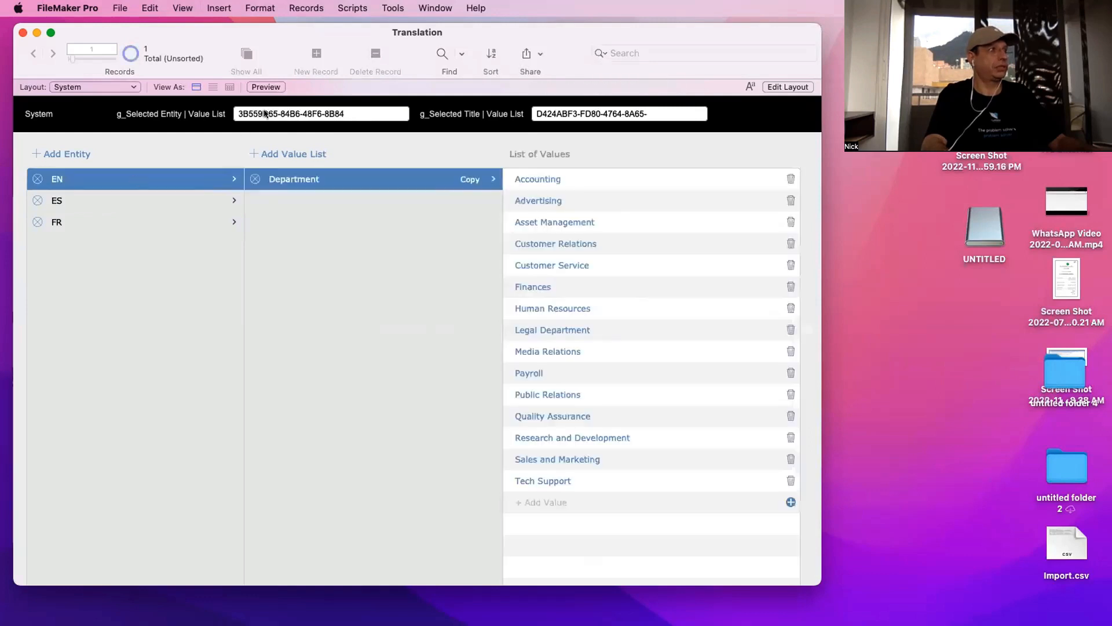
Select the FR entity's Departement list, then the EN entity's Department list, checking both selection globals
left_click(159, 218)
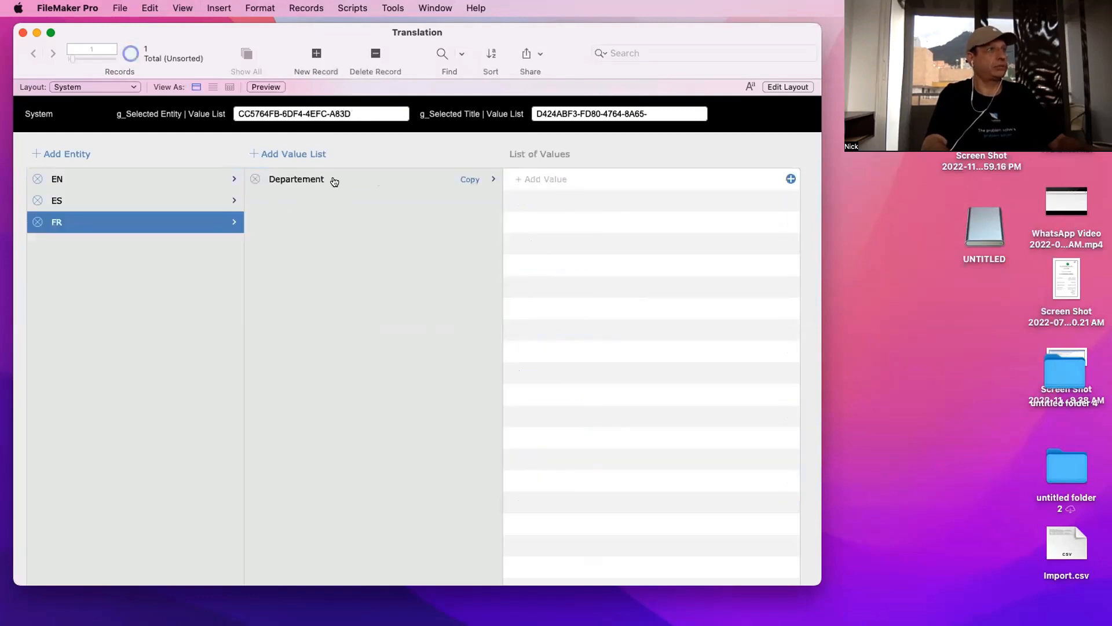
left_click(334, 182)
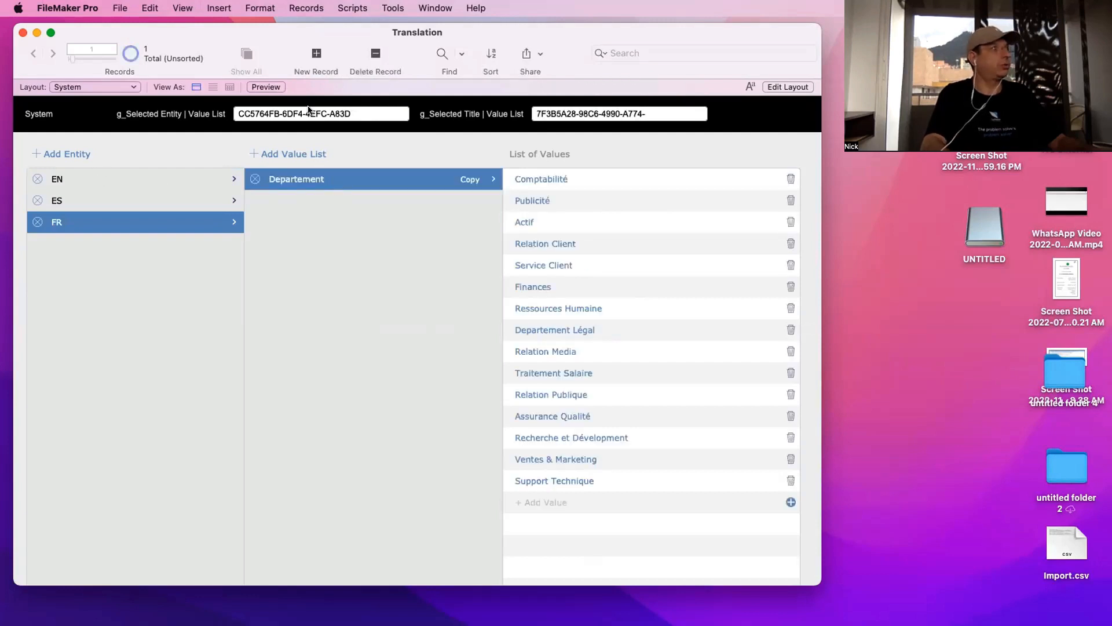
left_click(119, 179)
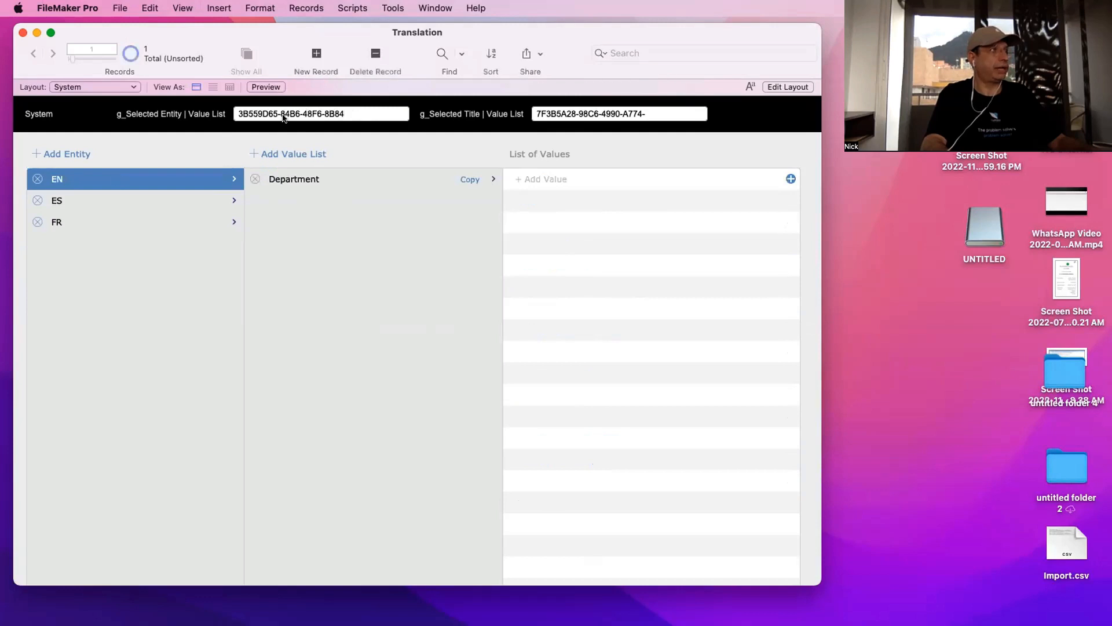
left_click(297, 179)
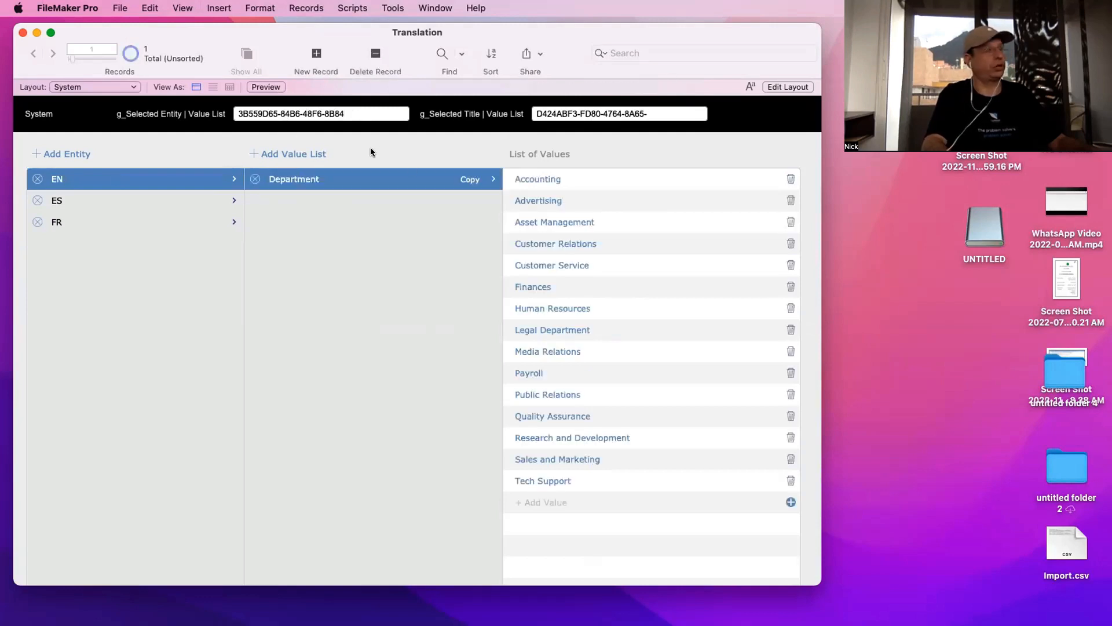
Show the database relationships graph and highlight the three value list table occurrences related to T106_SYSTEM
key("super+shift+d")
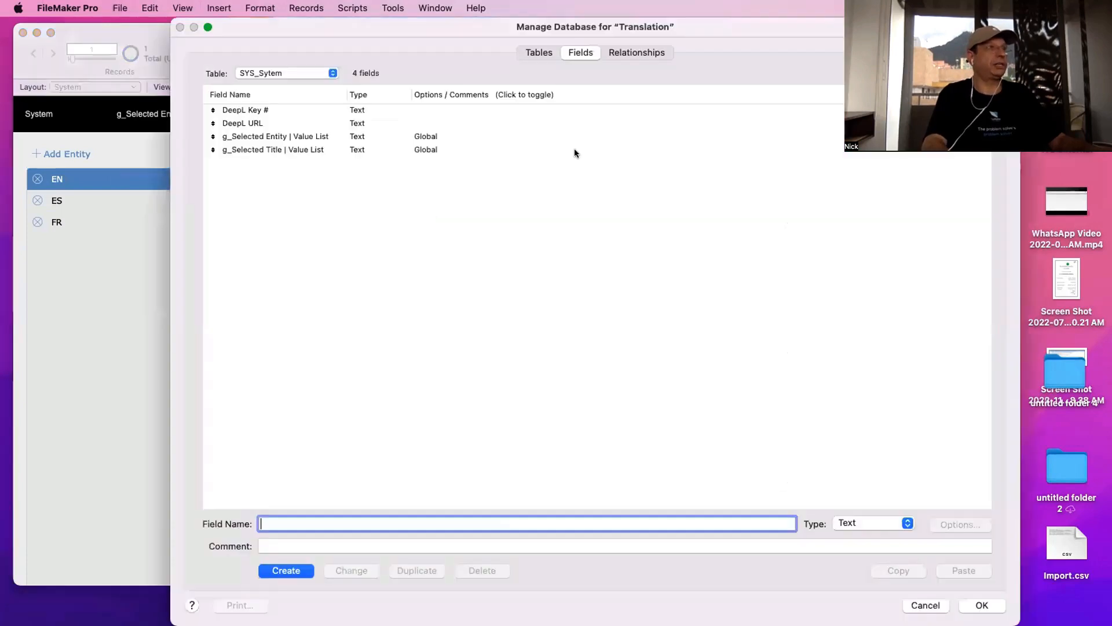
left_click(617, 54)
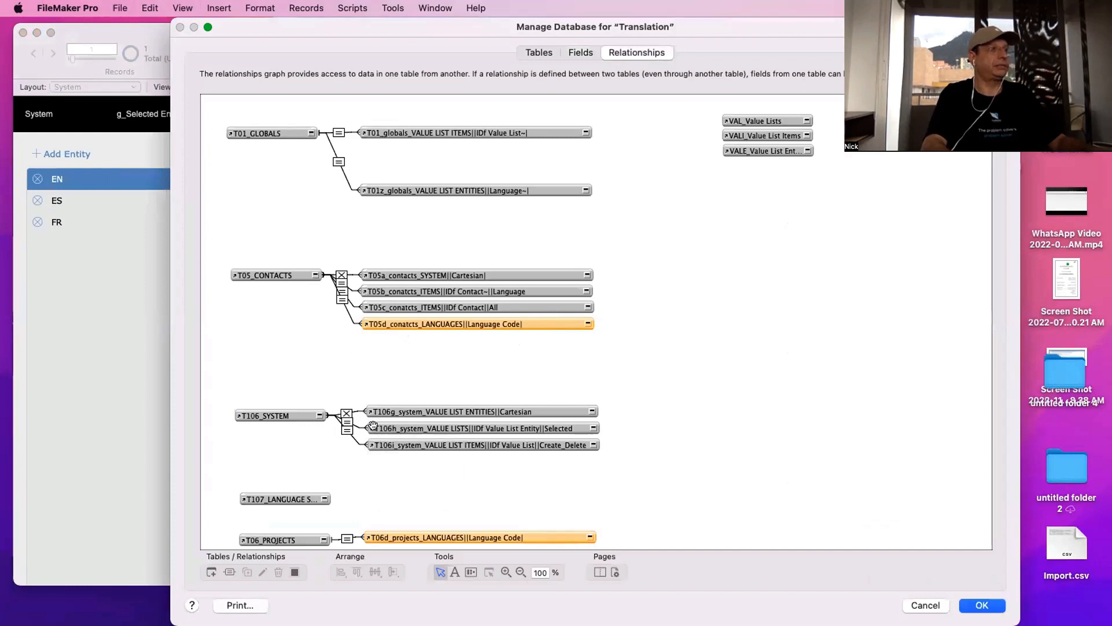
left_click_drag(395, 381, 481, 475)
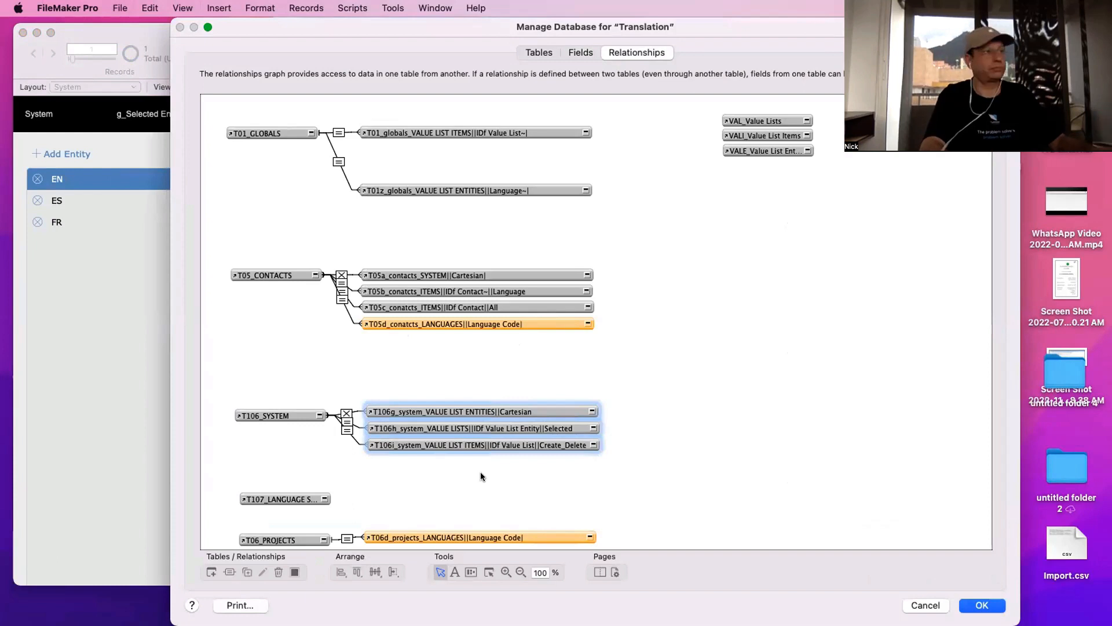
Examine the Cartesian relationship from T106_SYSTEM to the value list entities, including its sort order by Title, without changing it
left_click(347, 413)
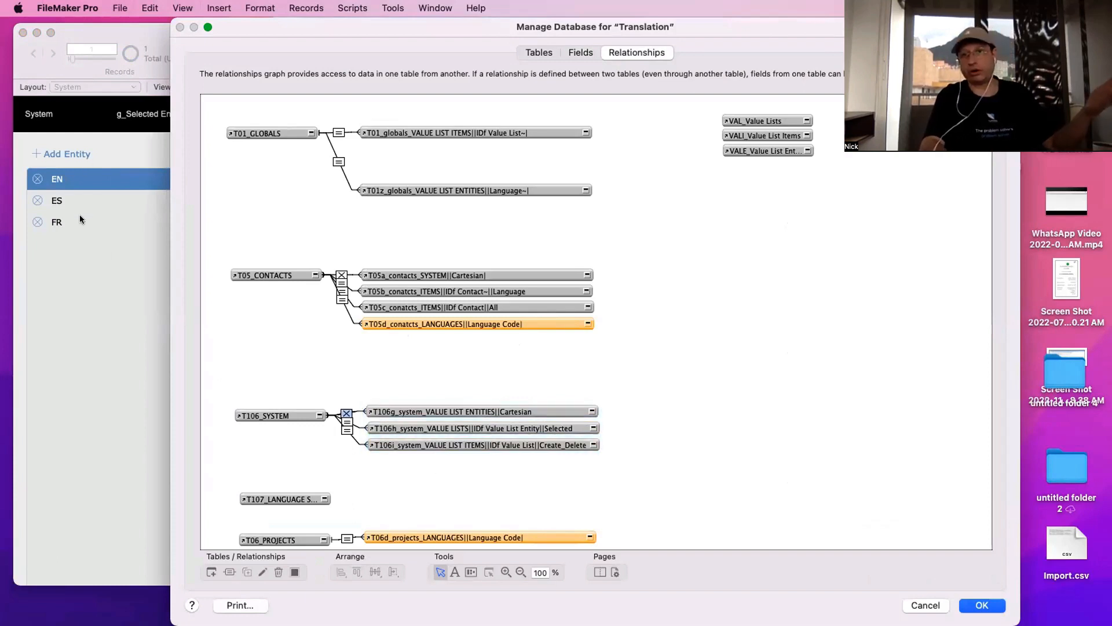
double_click(346, 413)
key("Escape")
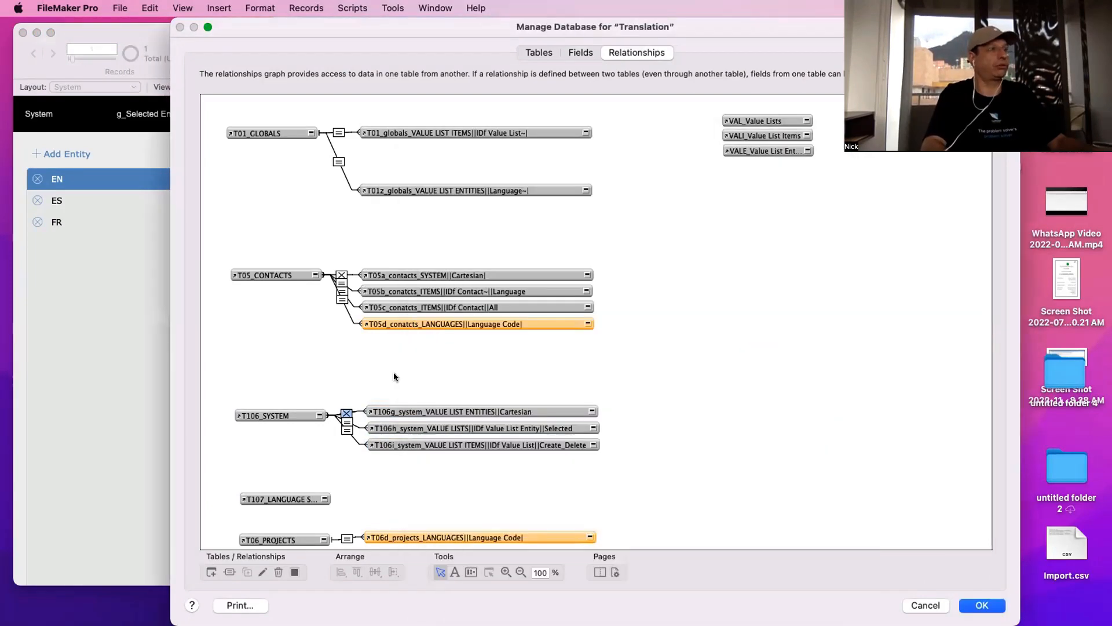
double_click(347, 413)
left_click(782, 535)
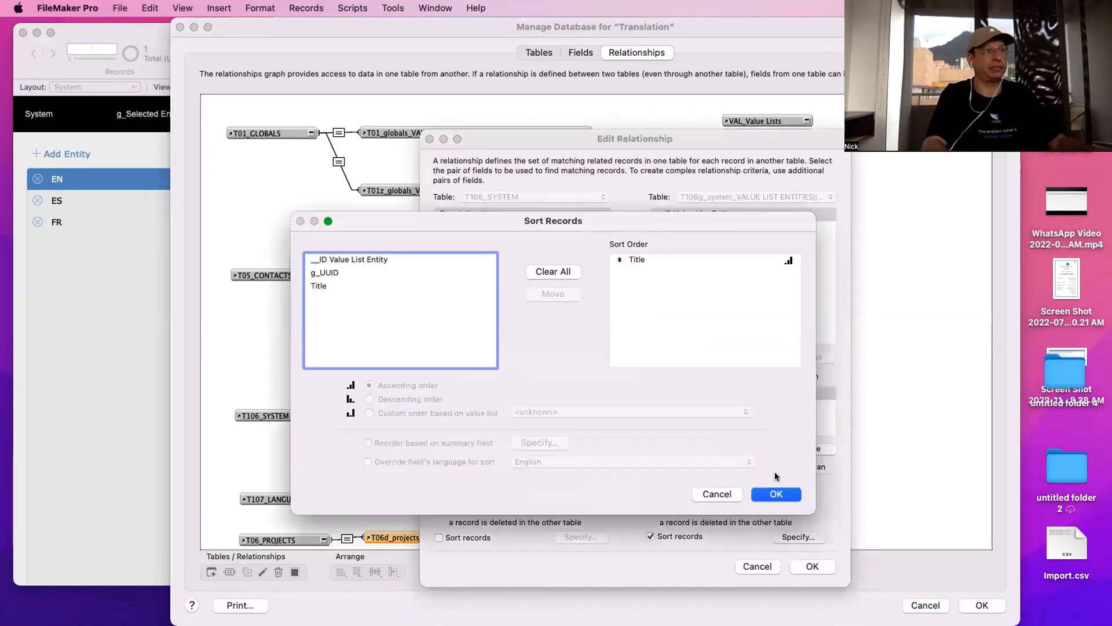
left_click(681, 259)
key("Escape")
key("Escape")
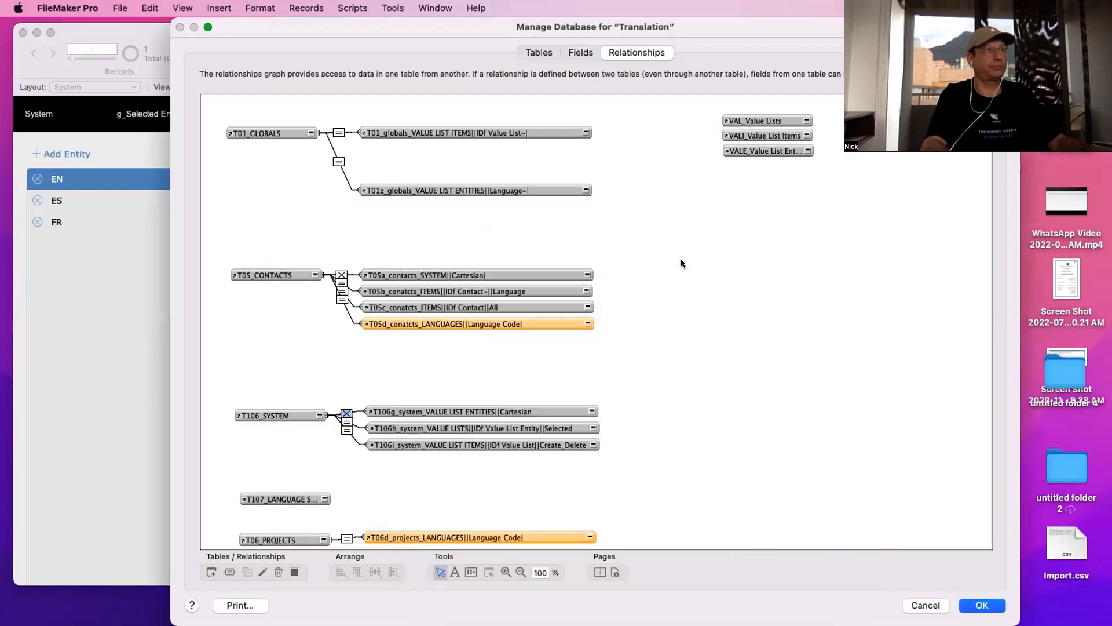
Uncover the entity global behind the graph and examine the T106_SYSTEM to T106h value lists relationship's match between g_Selected Entity and _IDf Value List Entity
left_click(397, 422)
left_click_drag(384, 31, 703, 74)
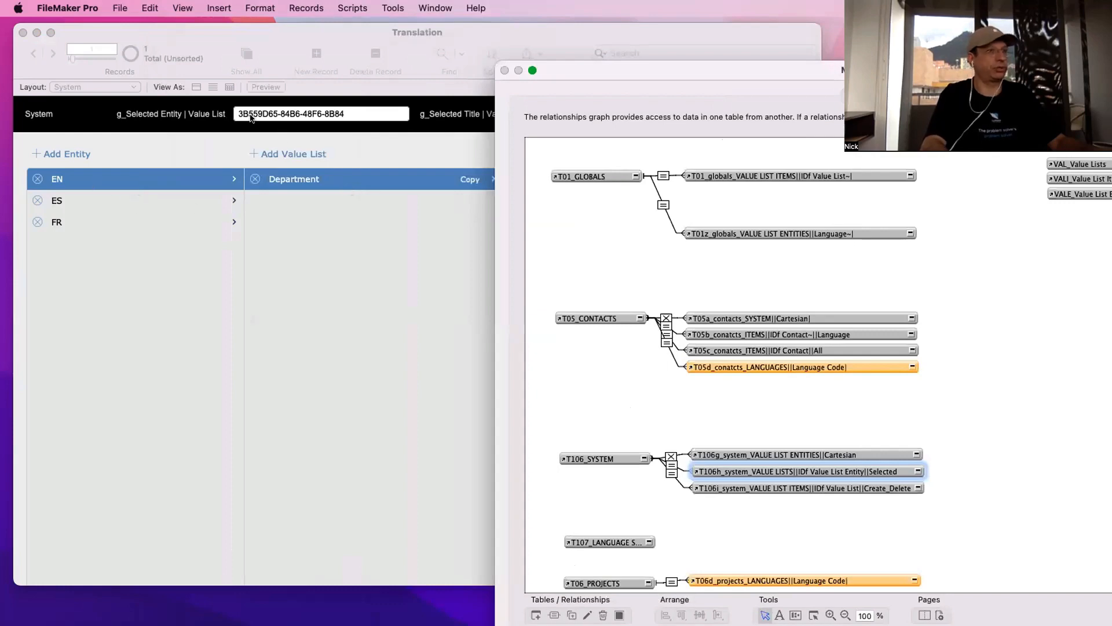
double_click(670, 465)
left_click(518, 393)
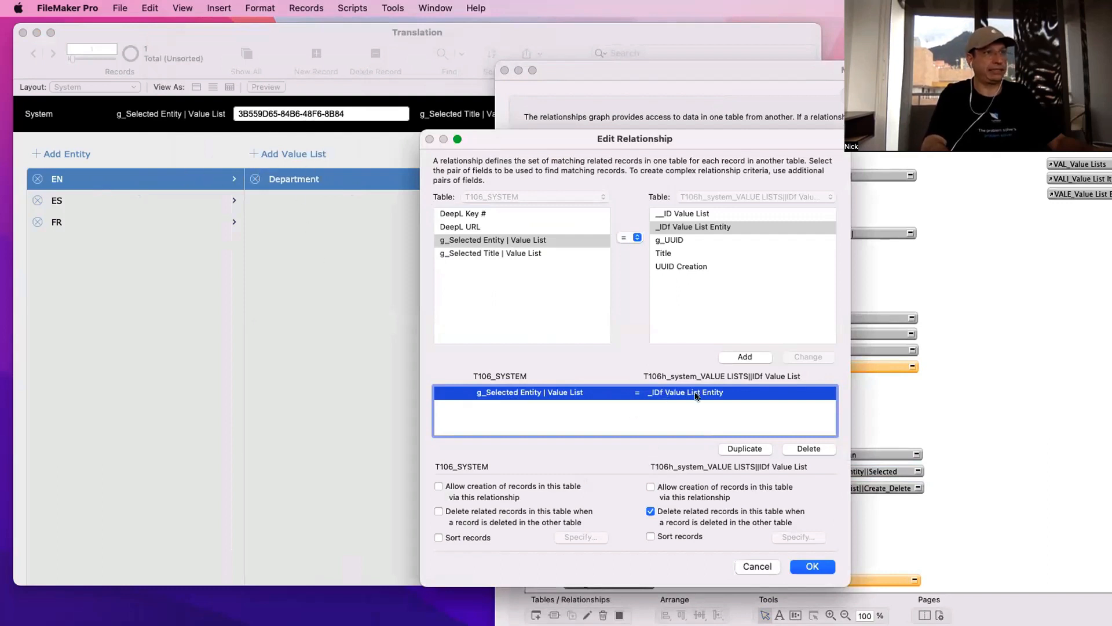
left_click(769, 561)
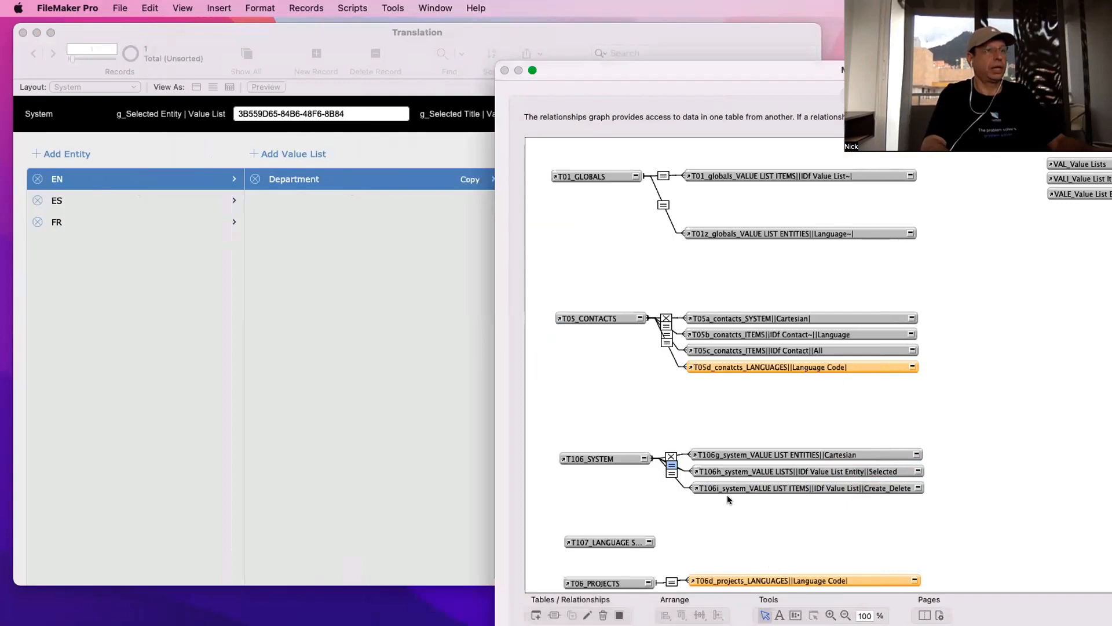
Uncover both globals, examine the two match criteria of the T106_SYSTEM to T106i value list items relationship, then leave the database definition
left_click_drag(641, 80, 881, 83)
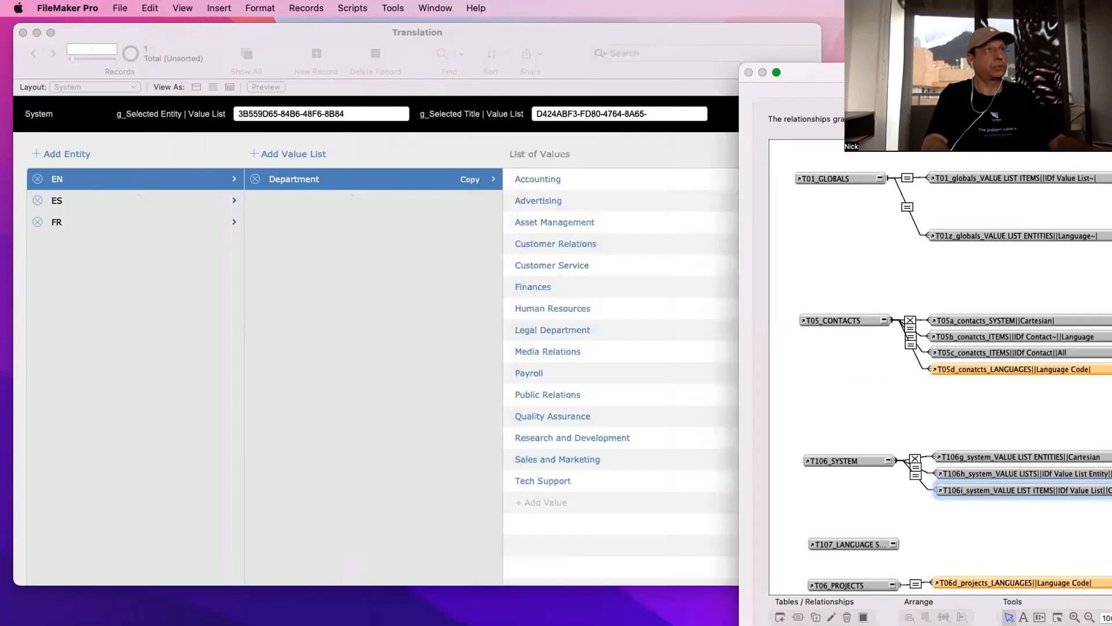
double_click(913, 477)
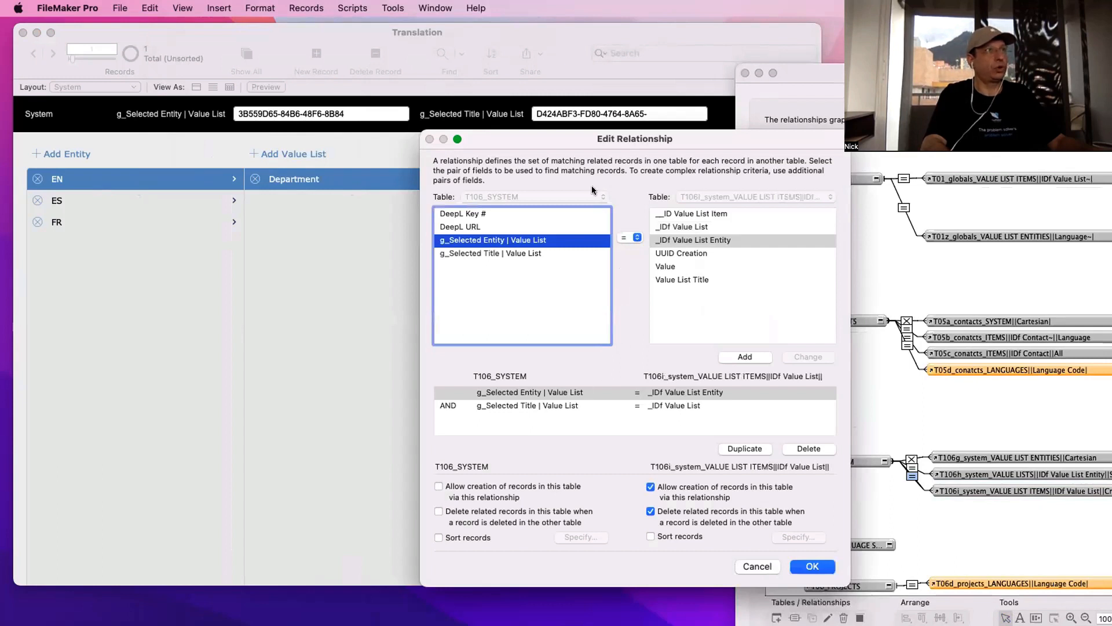
left_click_drag(574, 140, 617, 144)
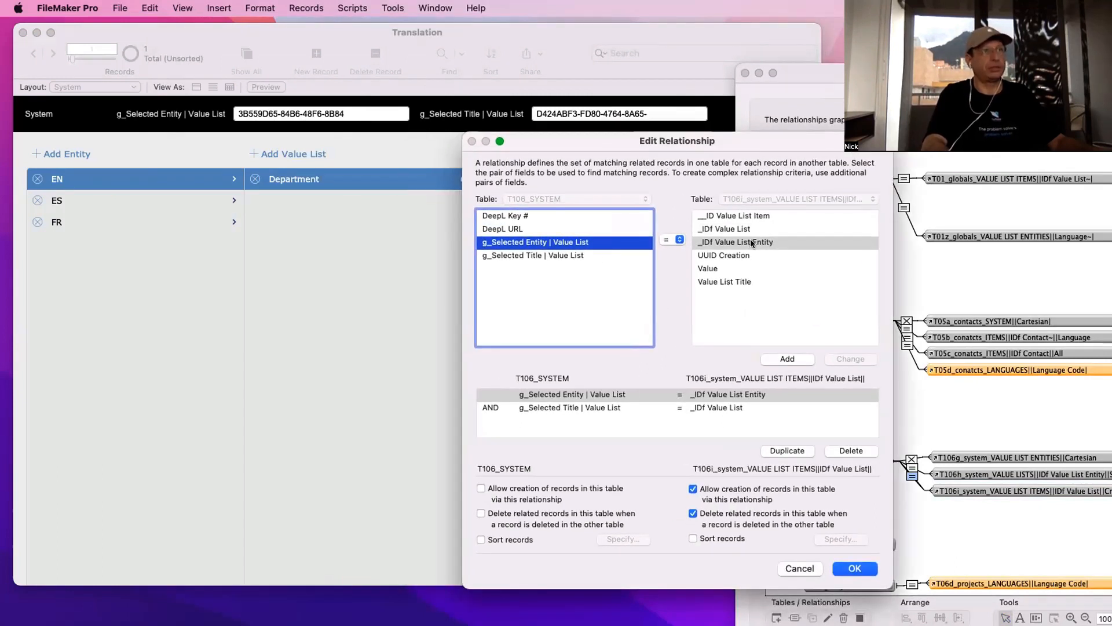
left_click(597, 257)
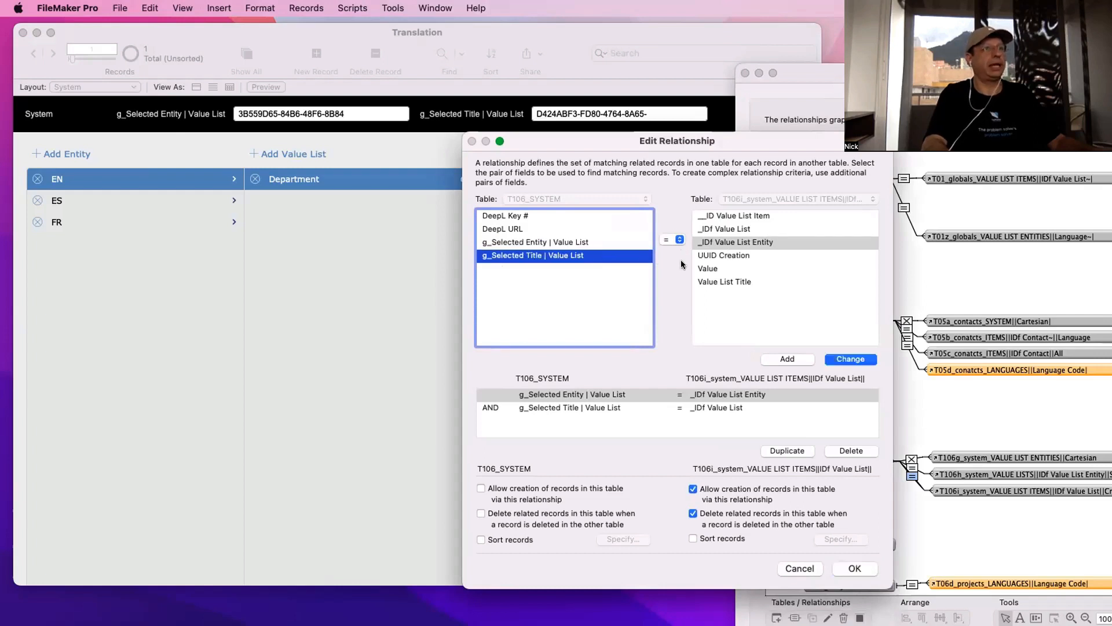
left_click(585, 243)
left_click(637, 408)
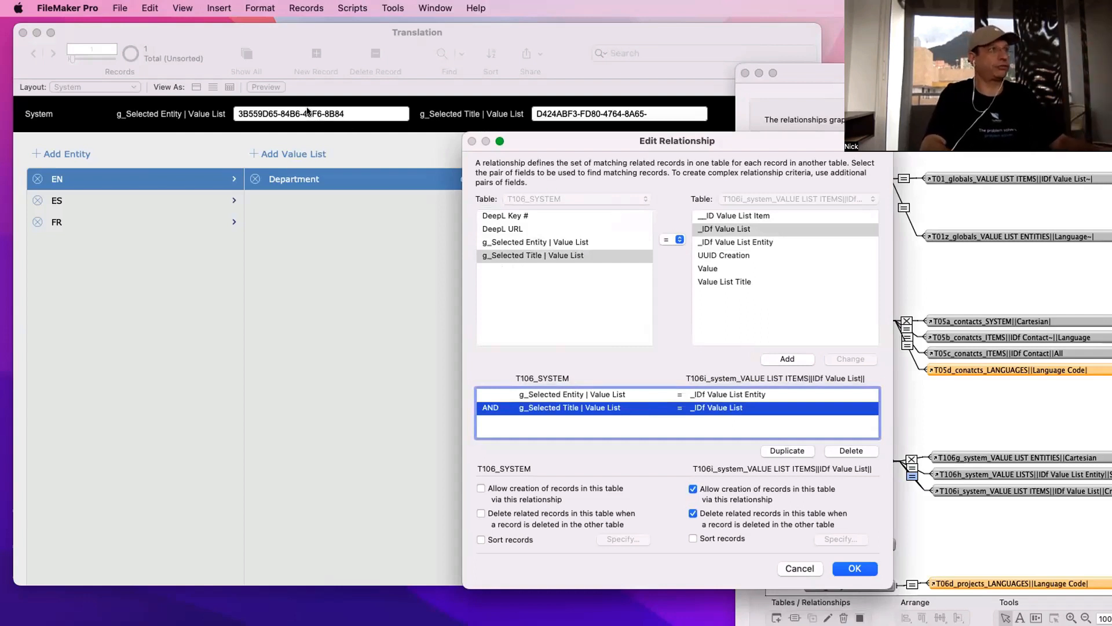
left_click(800, 568)
key("Escape")
left_click(895, 237)
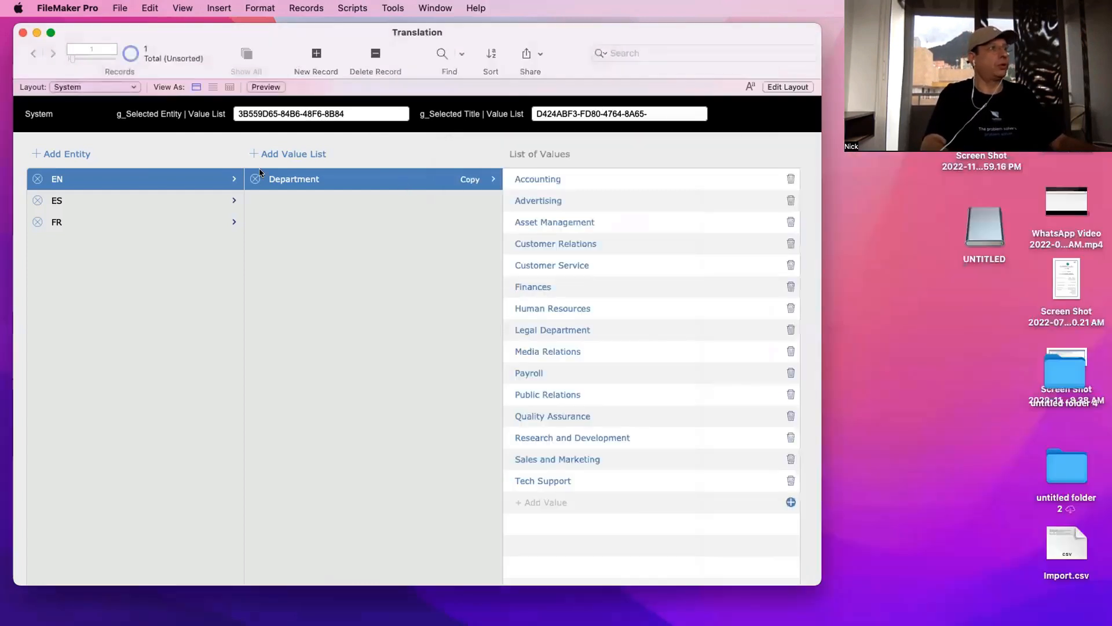
Switch through the ES, FR and EN entities and enter the Legal Department value without editing it
left_click(145, 199)
left_click(179, 224)
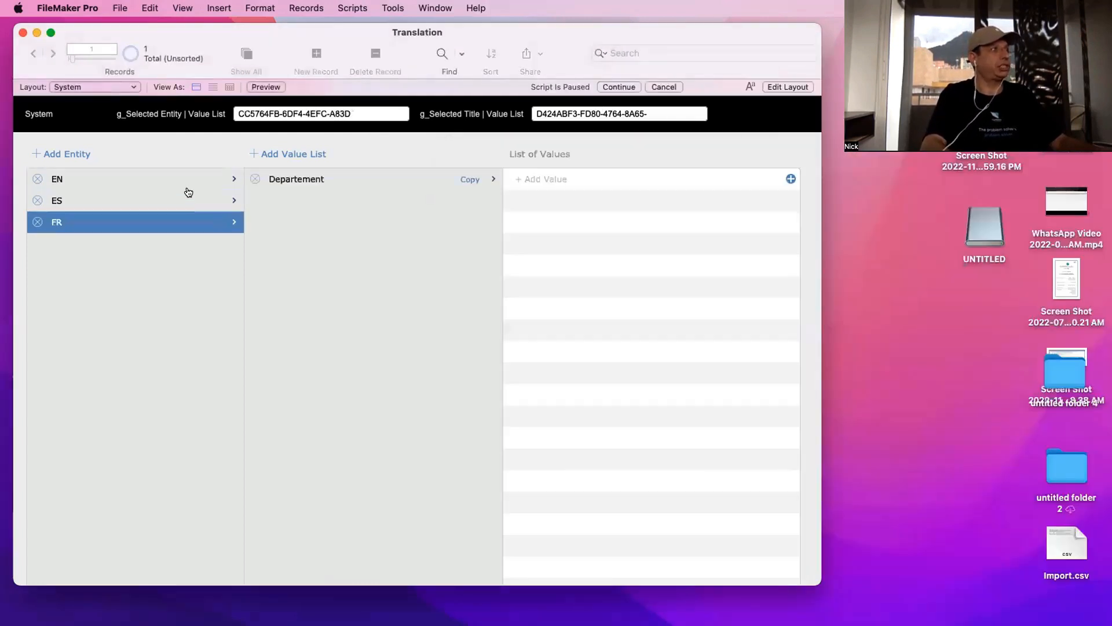
left_click(188, 184)
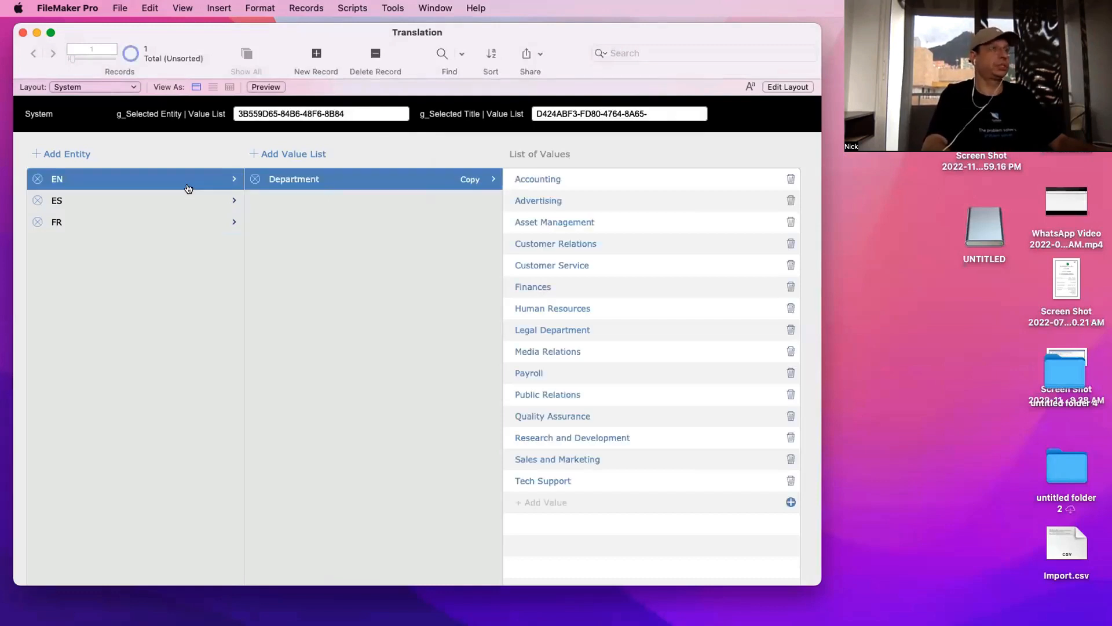
left_click(558, 325)
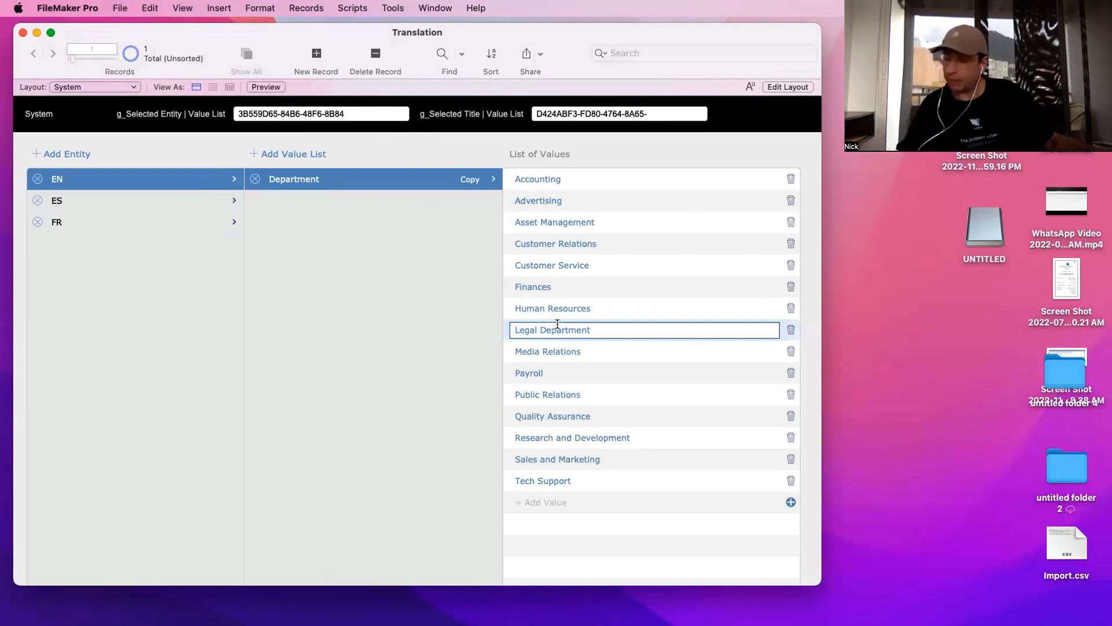
left_click(621, 147)
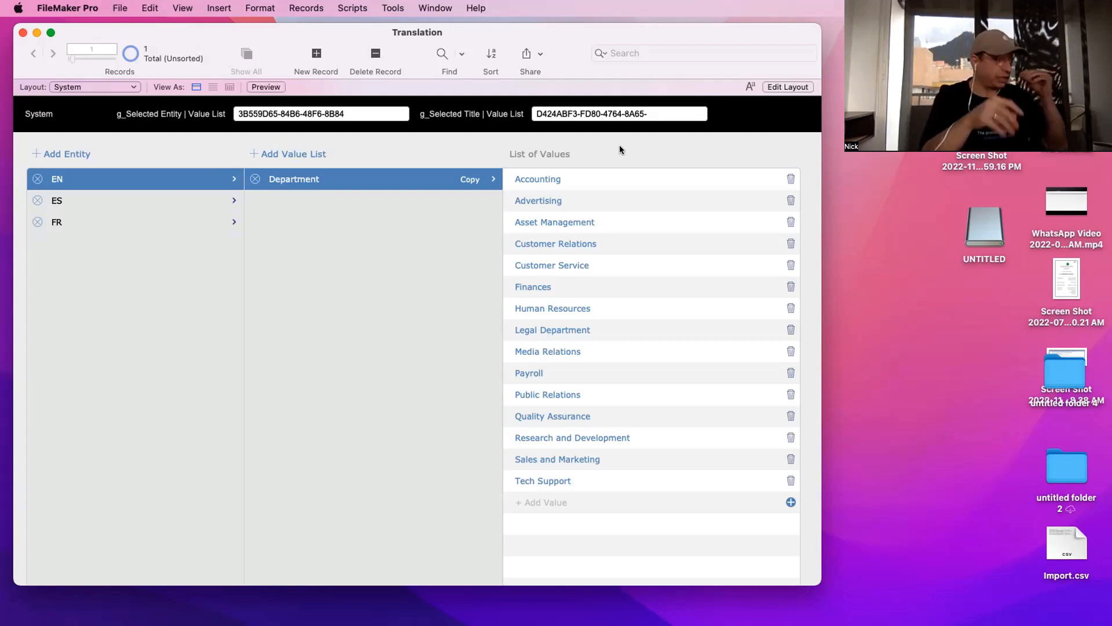
Inspect the full ID in the g_Selected Title | Value List global, then compare the value lists for FR and EN
scroll(620, 151, "down", 3)
left_click(598, 113)
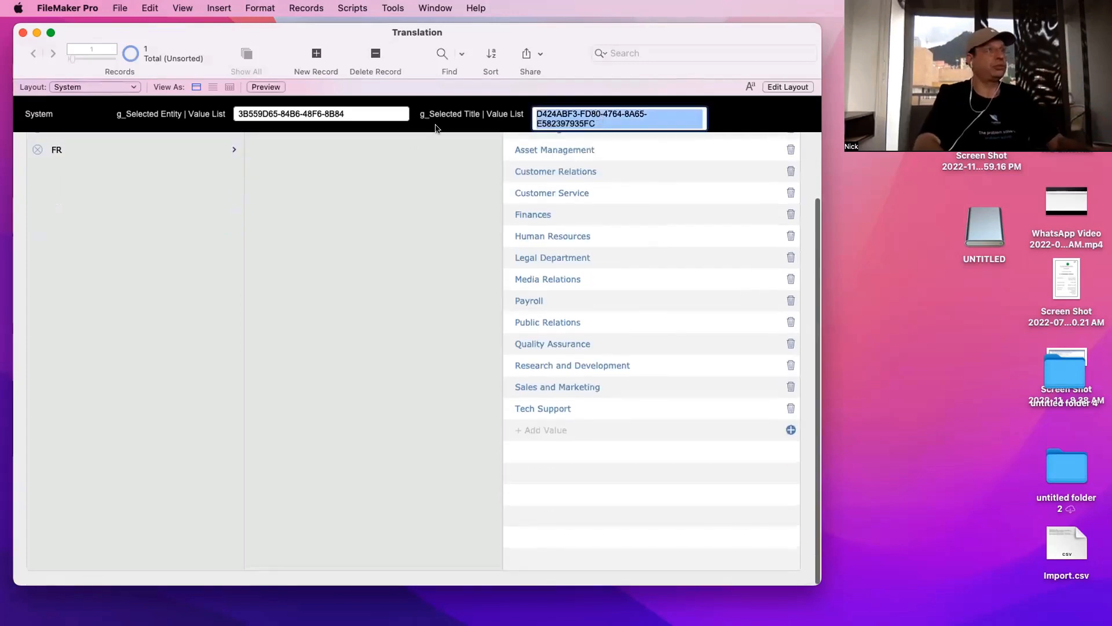
left_click(52, 149)
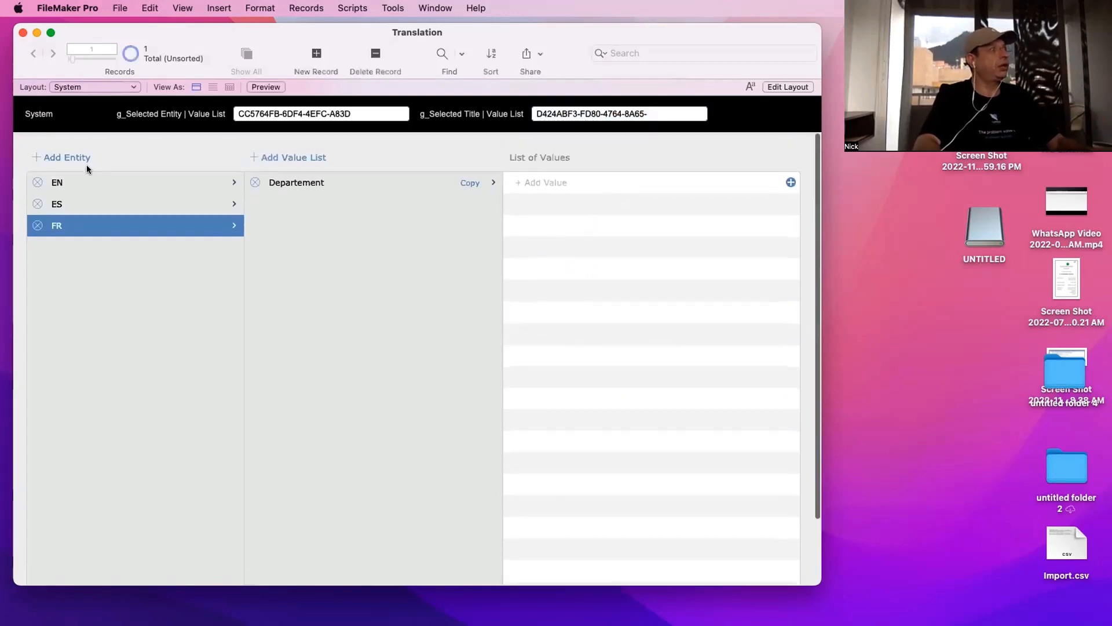
left_click(89, 180)
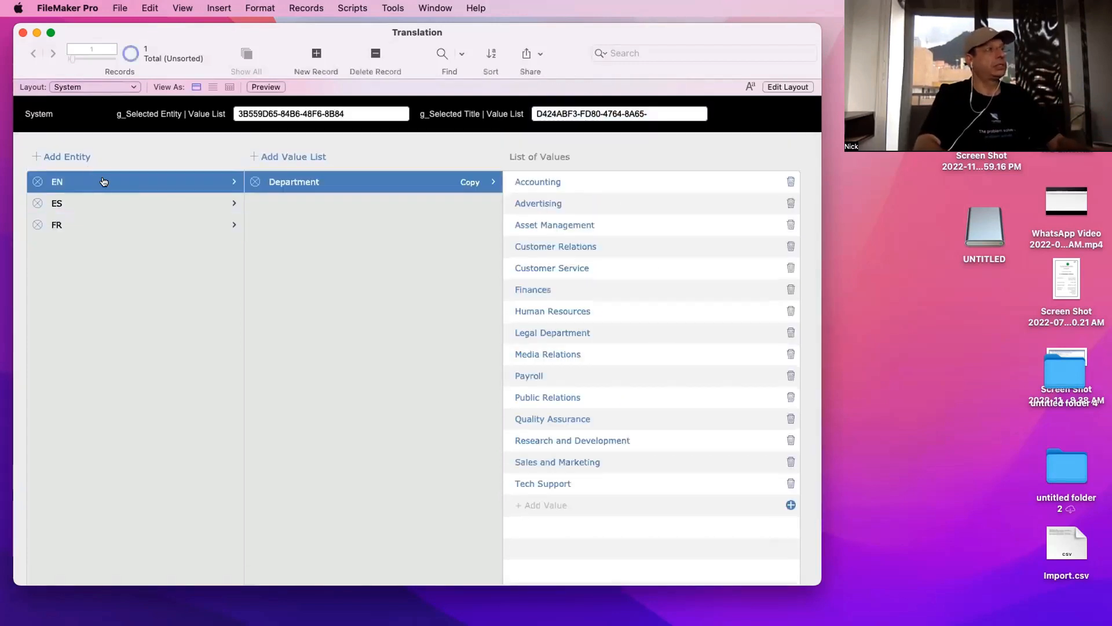
Select the ES entity, clear the g_Selected Title | Value List global and commit the change
left_click(101, 201)
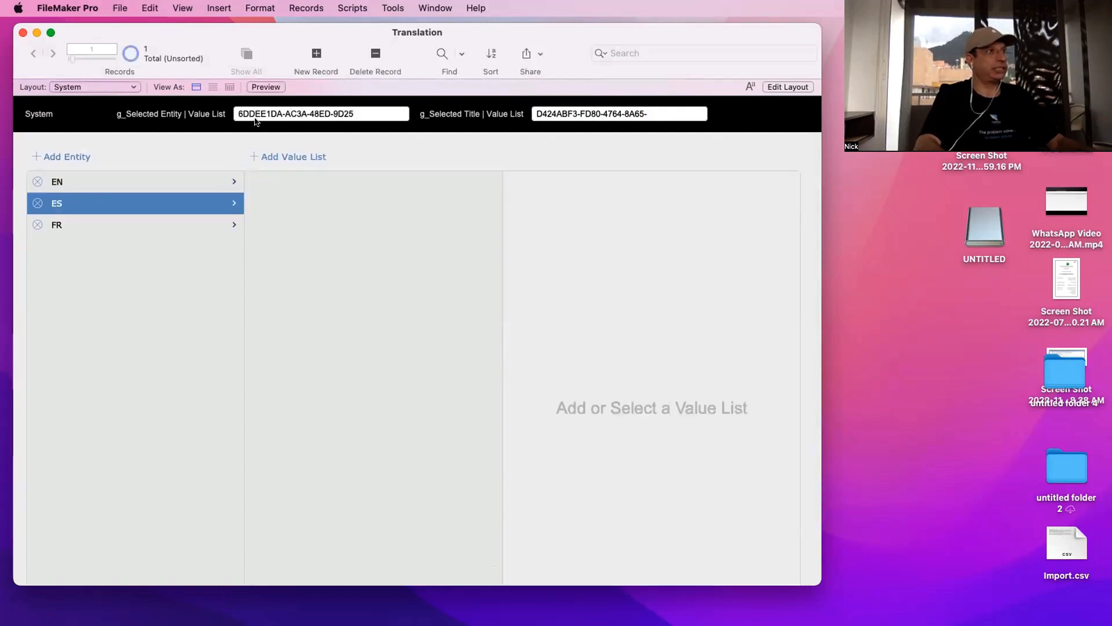
left_click(534, 113)
key("BackSpace")
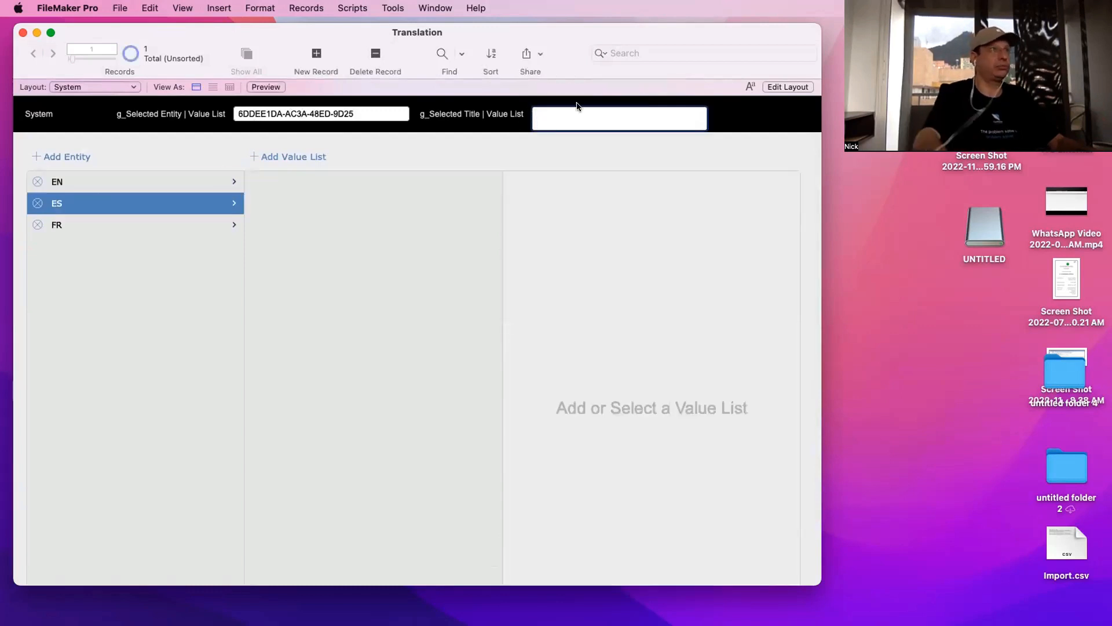
left_click(719, 103)
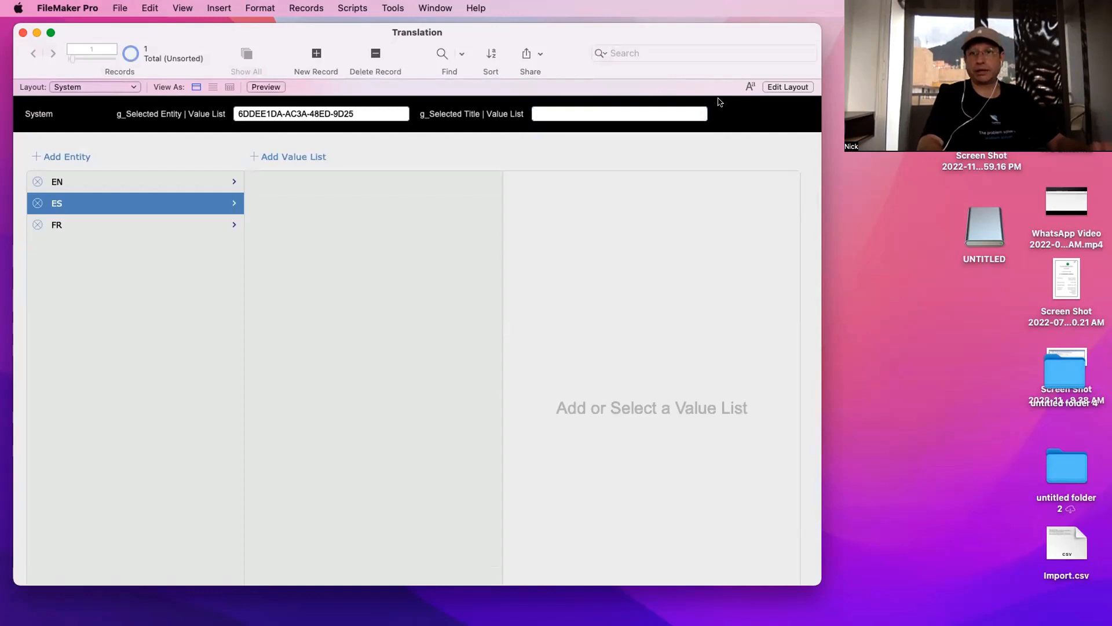
Select EN's Department value list, switch to ES and back to EN, and inspect the full ID in the g_Selected Entity | Value List global
left_click(168, 181)
left_click(366, 180)
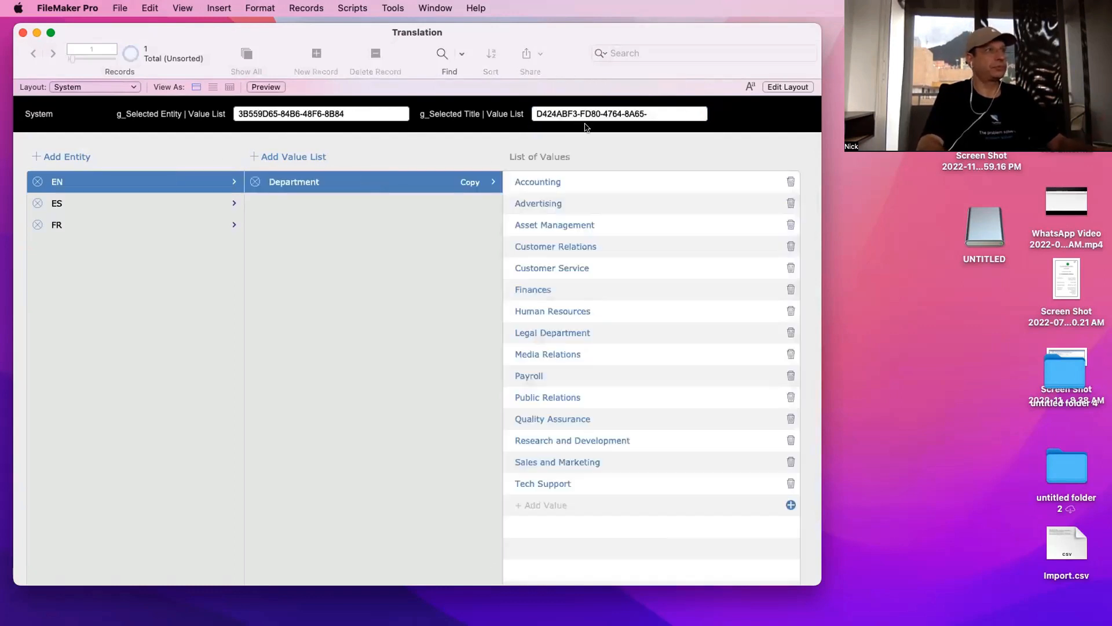
left_click(176, 202)
left_click(172, 185)
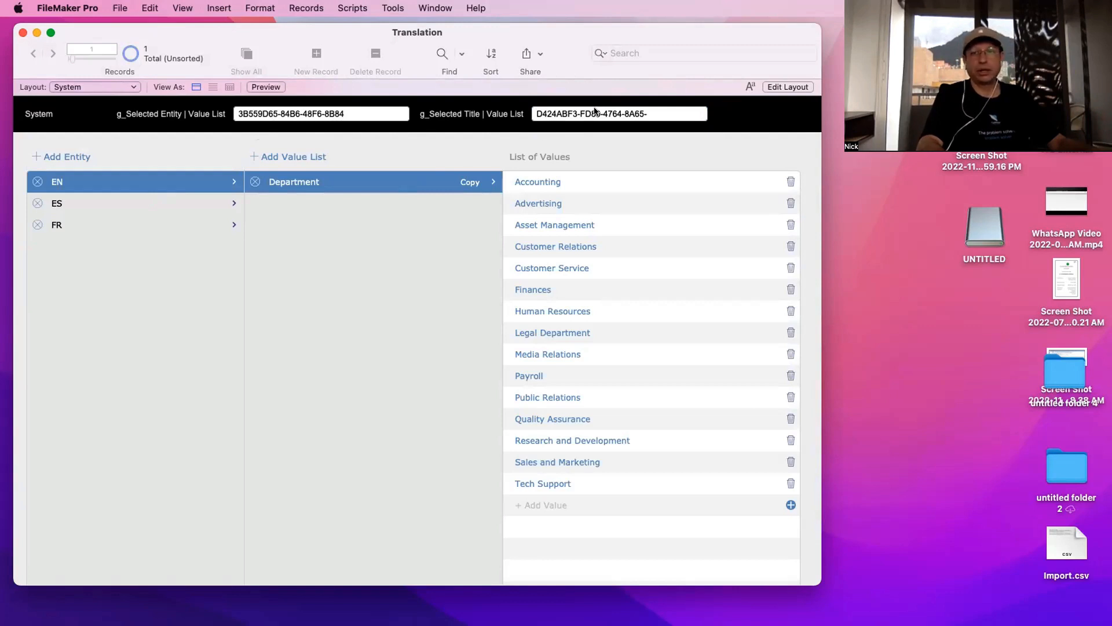
left_click(370, 116)
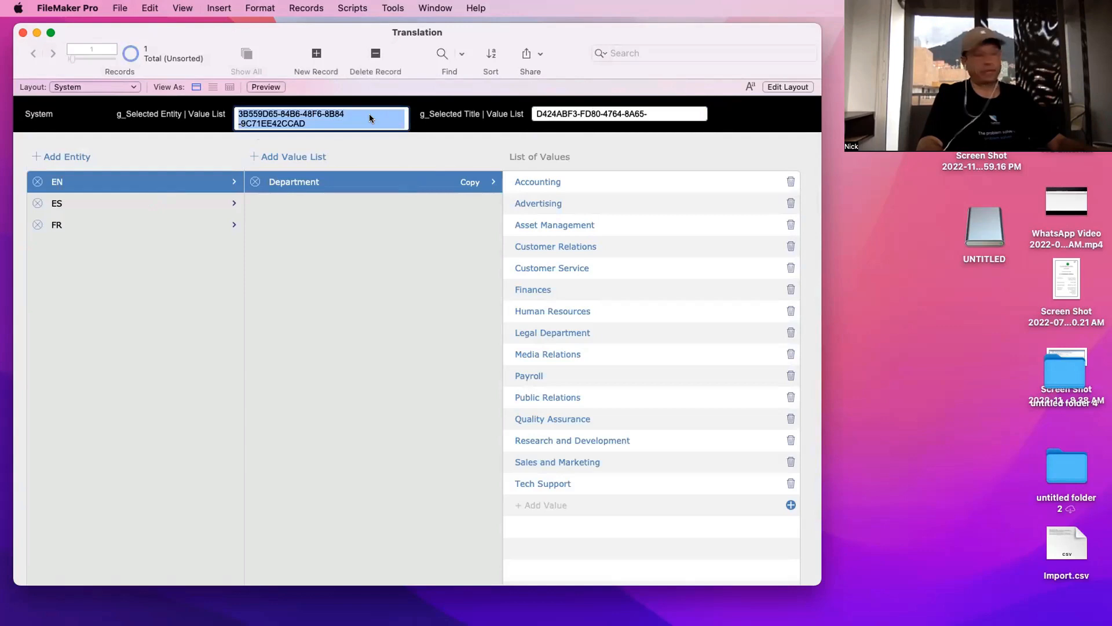
Open the SYS_Sytem field definitions and examine the comments of the g_Selected Title and g_Selected Entity globals
key("super+shift+d")
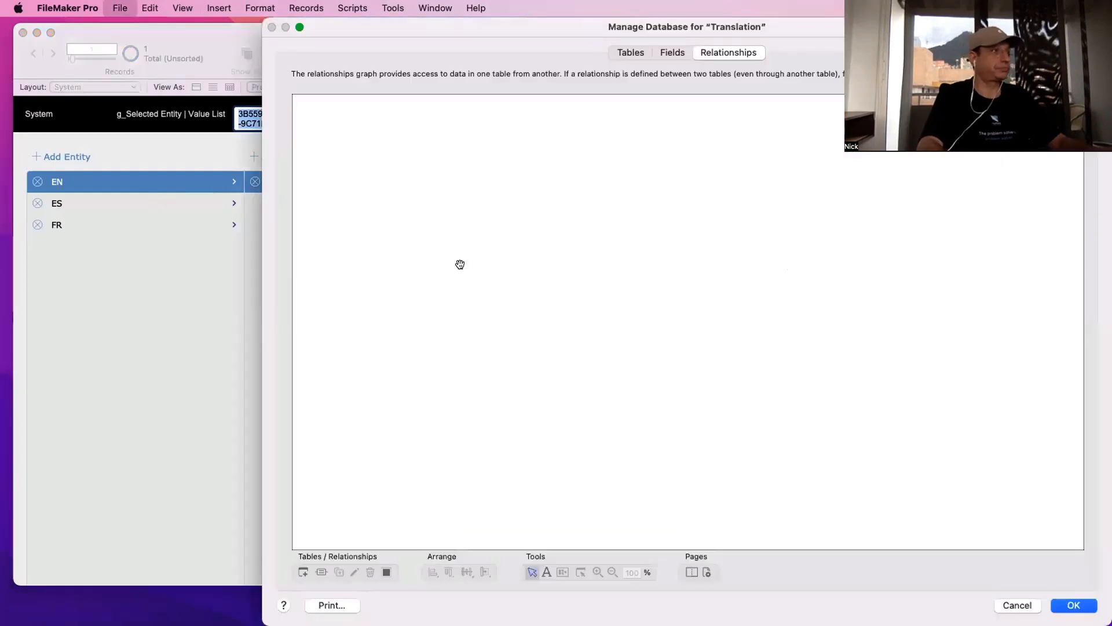
left_click(672, 52)
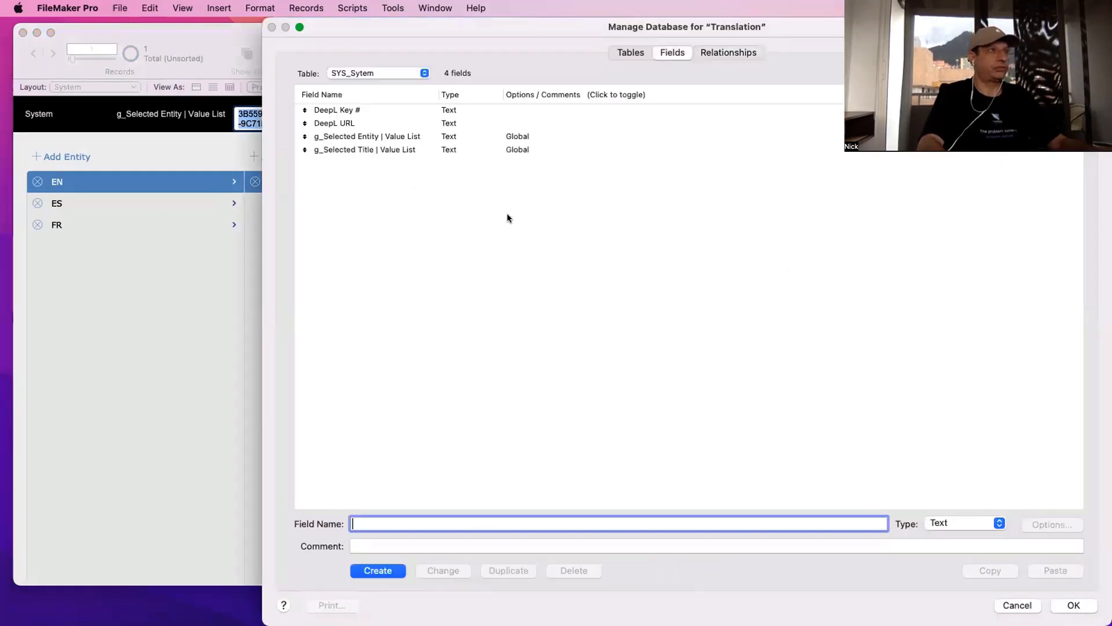
left_click(420, 151)
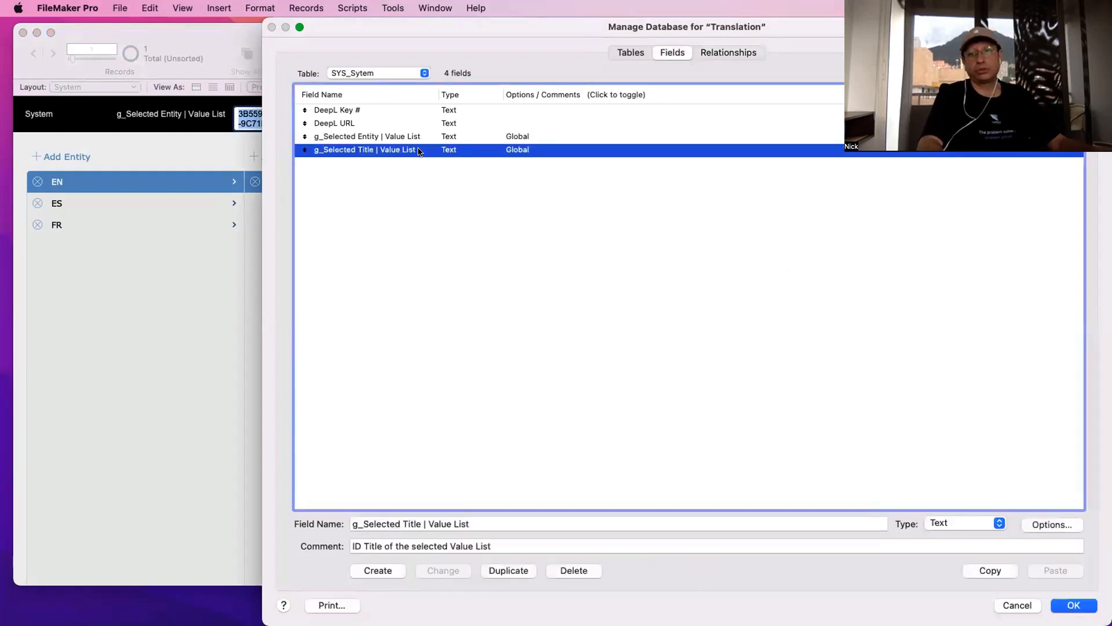
left_click(430, 138)
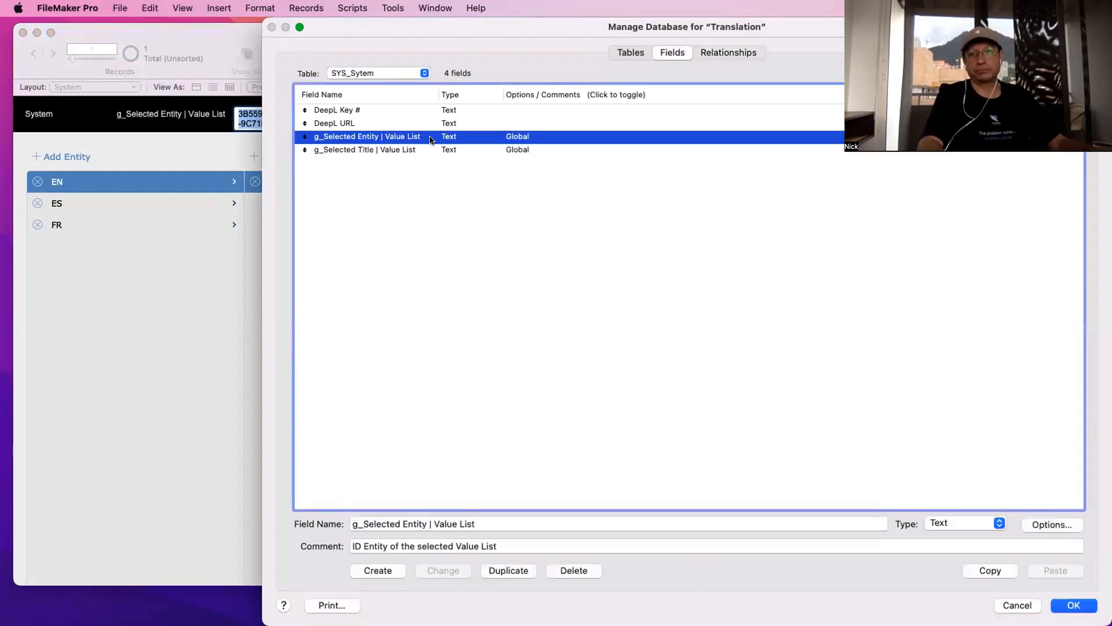
Give g_Selected Title | Value List the auto-enter calculation Let ( trigger = g_Selected Entity | Value List ; "" )
double_click(429, 150)
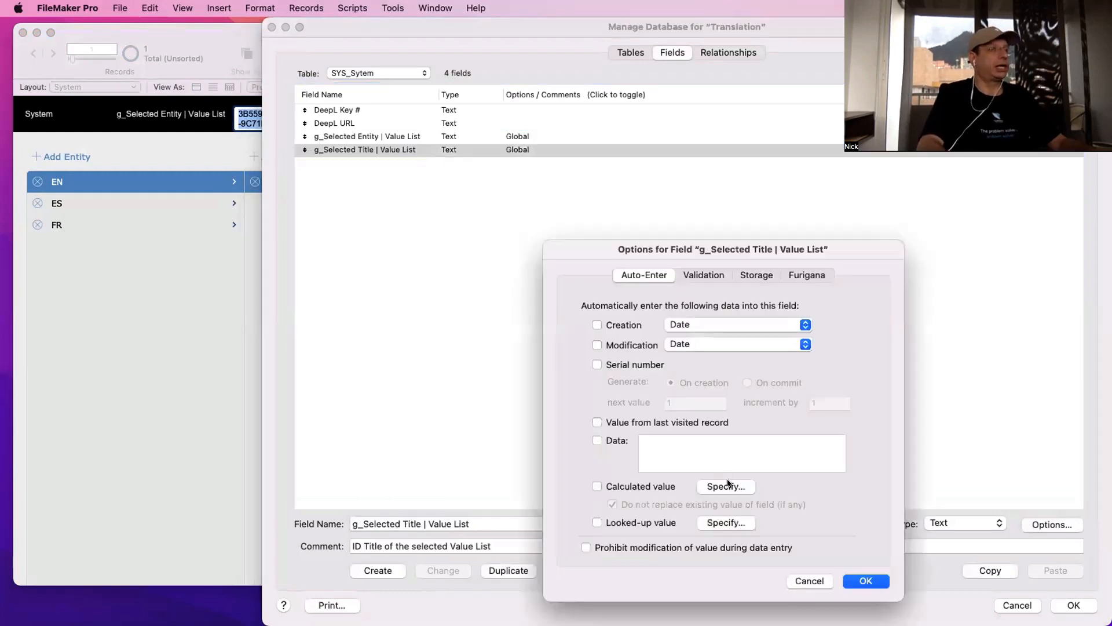
left_click(726, 486)
type("Le")
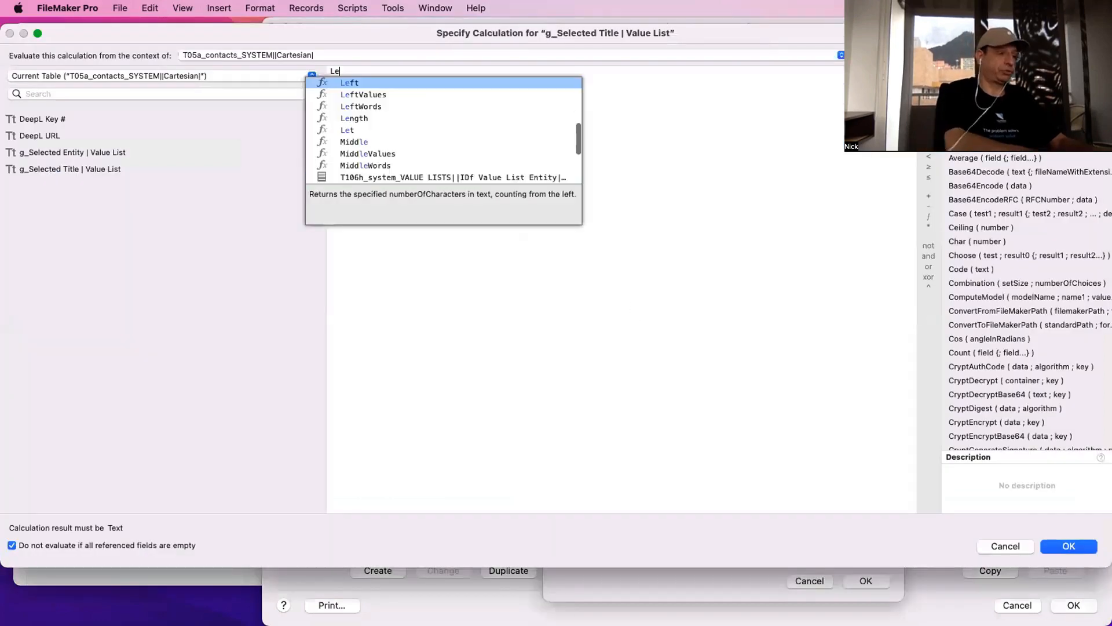
type("t (")
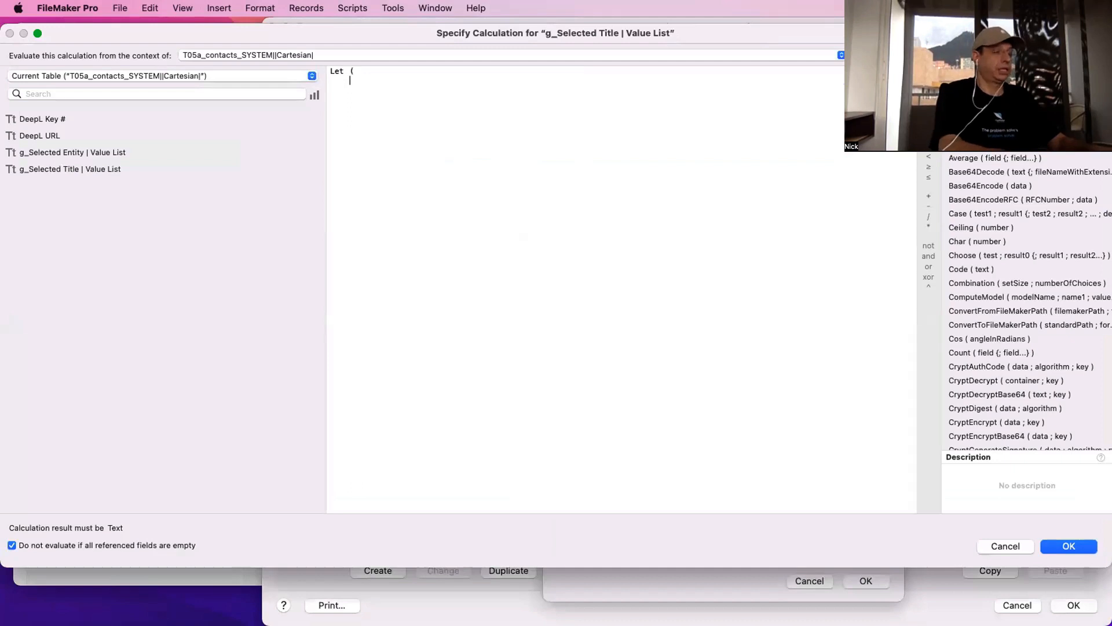
type("trigger =")
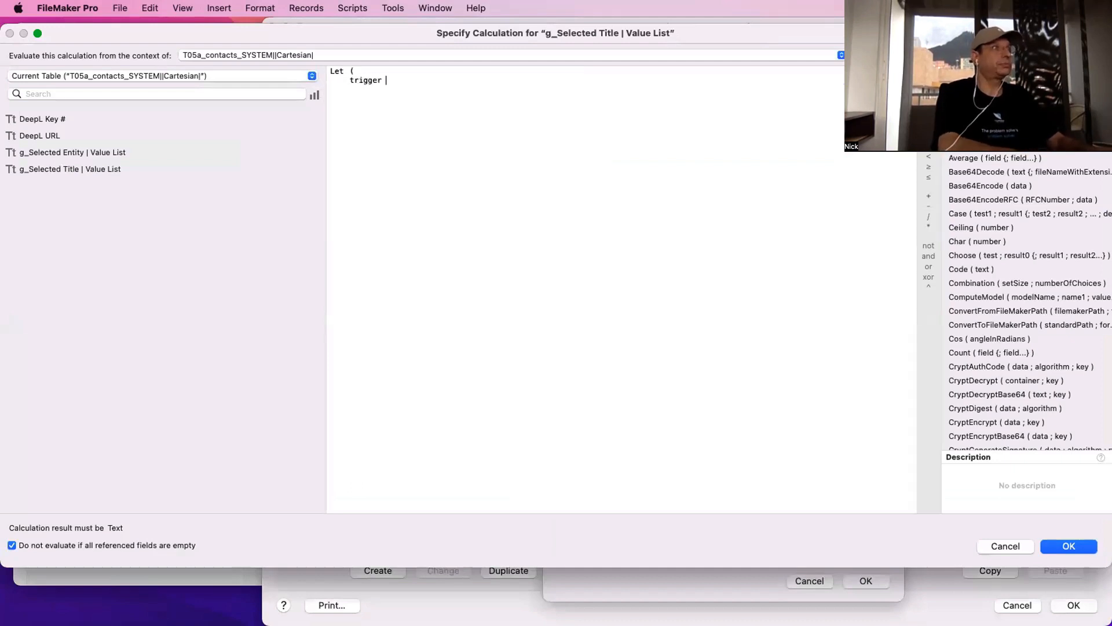
left_click(105, 153)
double_click(105, 152)
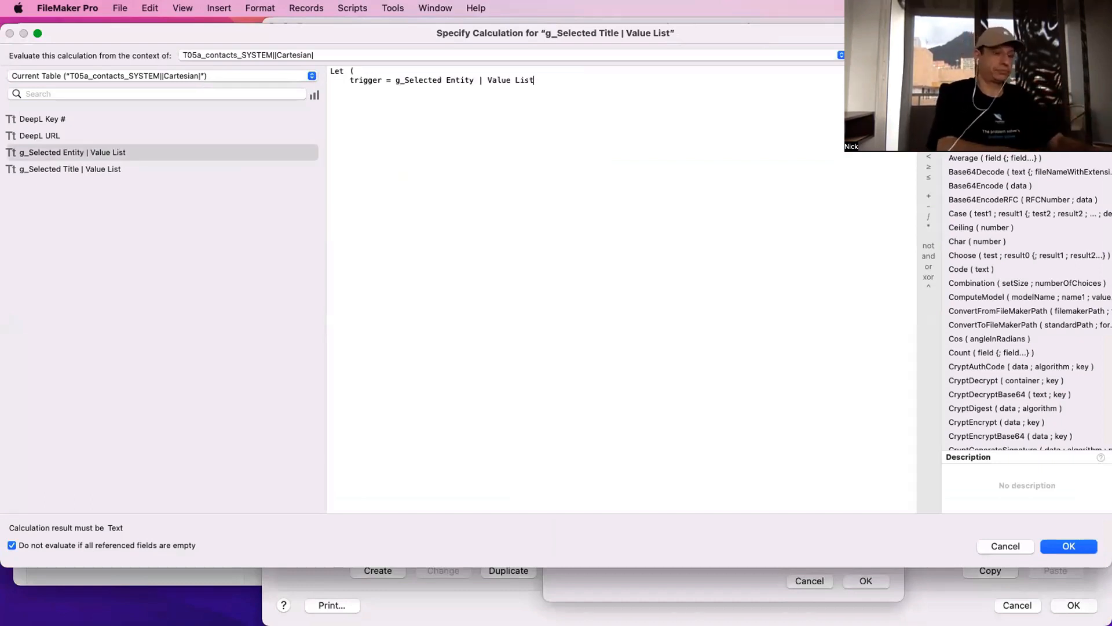
type(";")
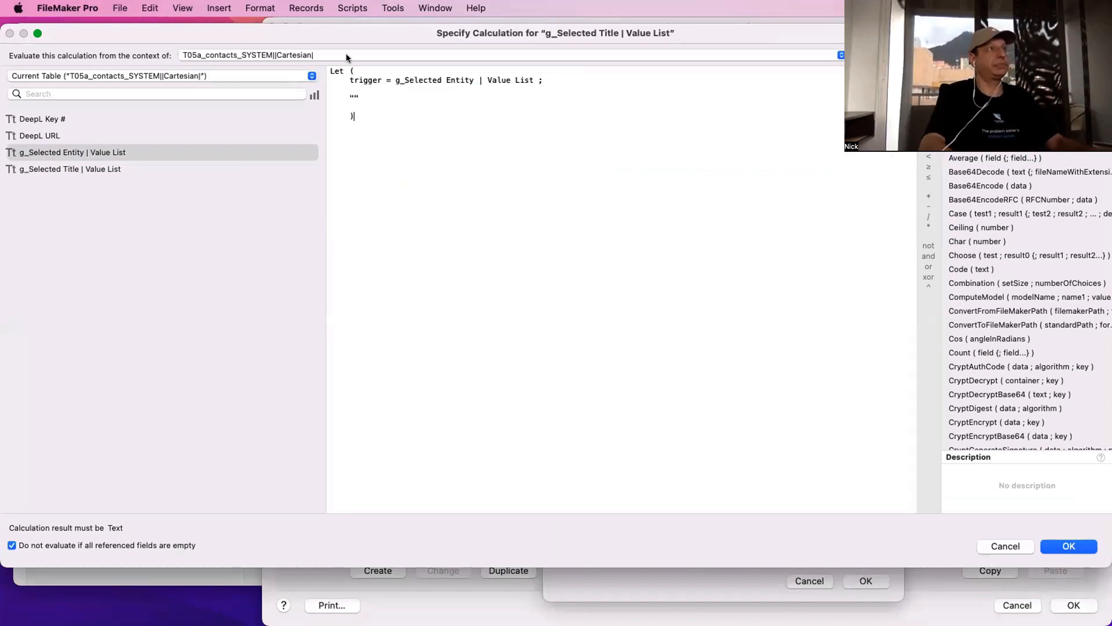
double_click(354, 98)
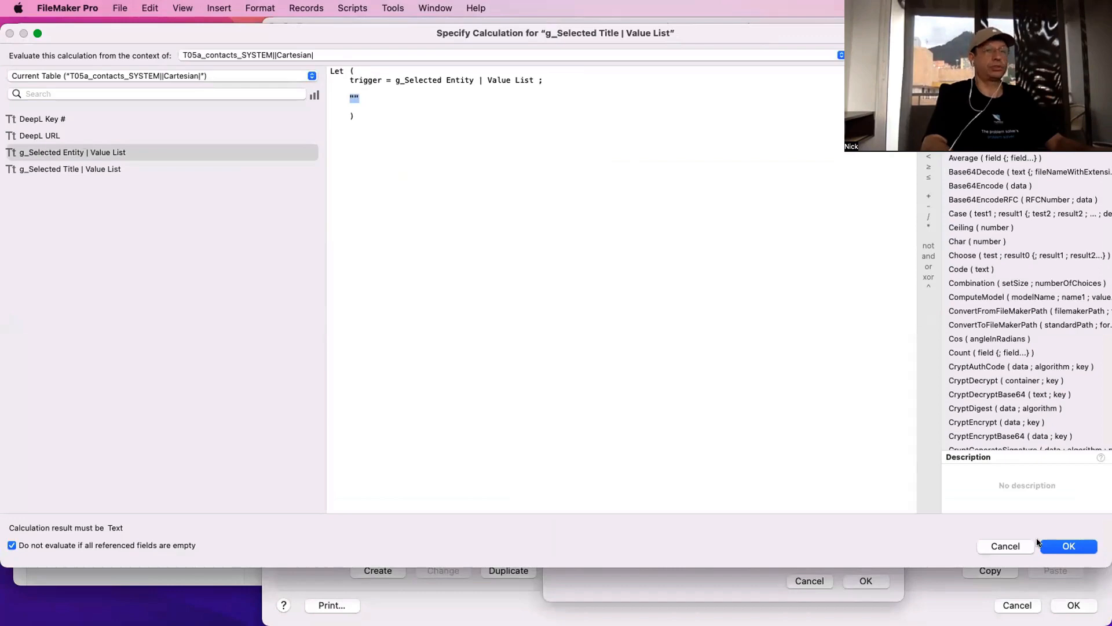
left_click(1082, 547)
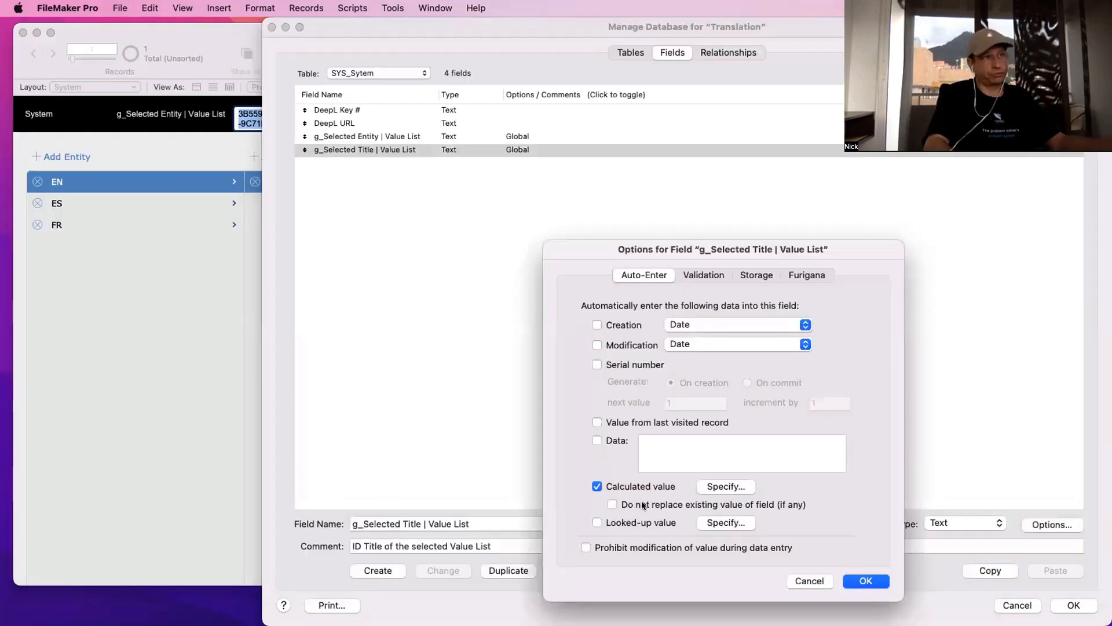
Allow the calculated value to replace the field's existing content, then save the field options and database definition
left_click(641, 504)
left_click(865, 581)
left_click(1074, 605)
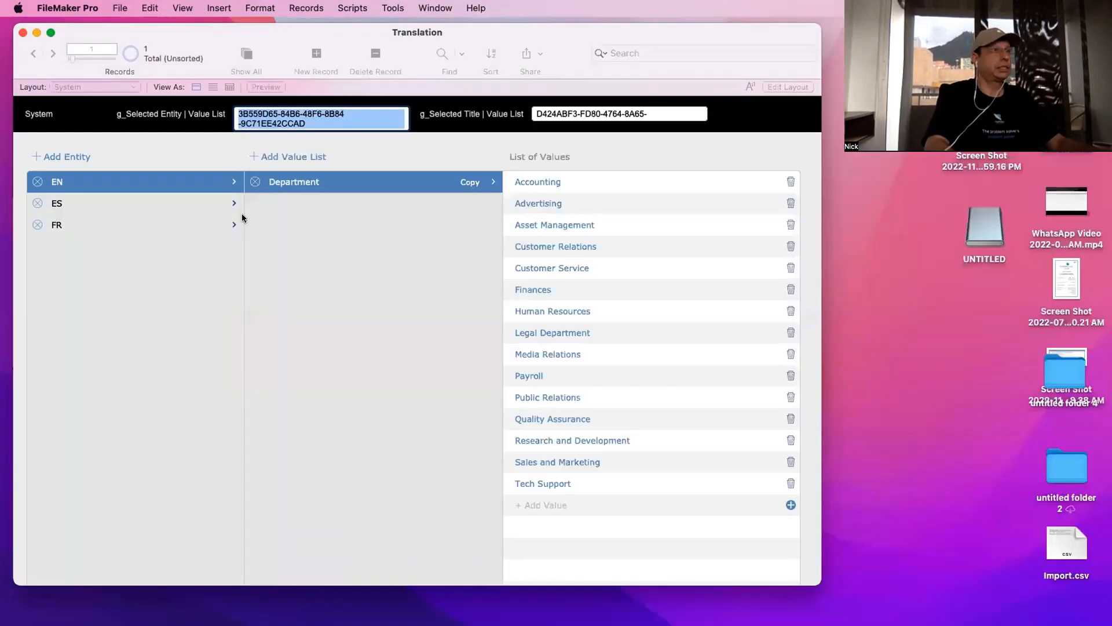
Test the title reset by switching to ES, choosing EN's Department value list, returning to ES and entering the g_Selected Title global
left_click(82, 196)
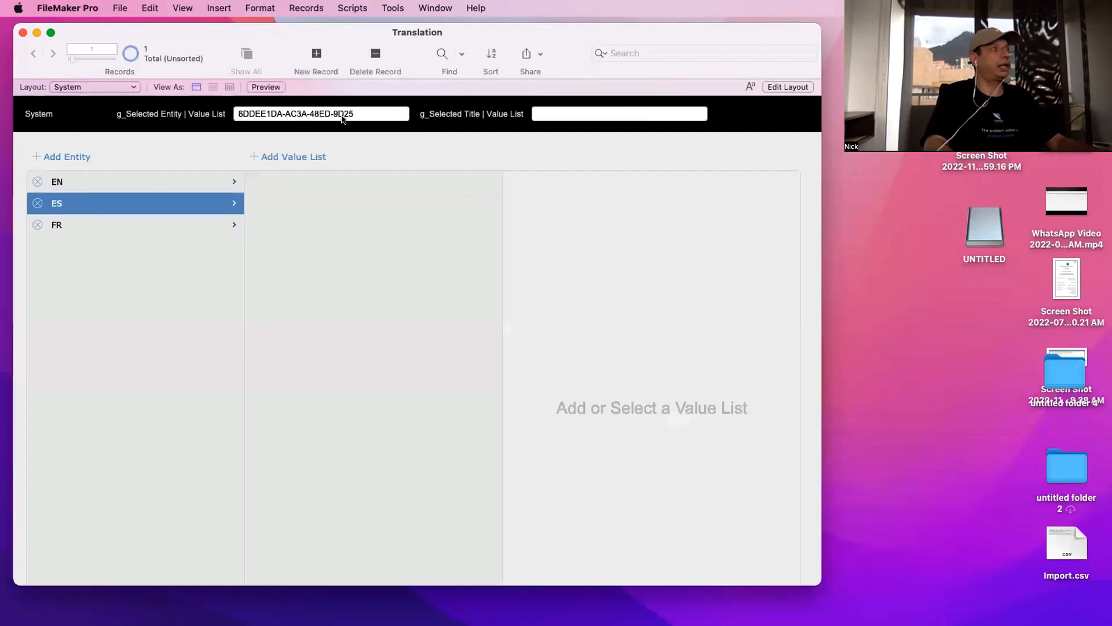
left_click(123, 180)
left_click(359, 180)
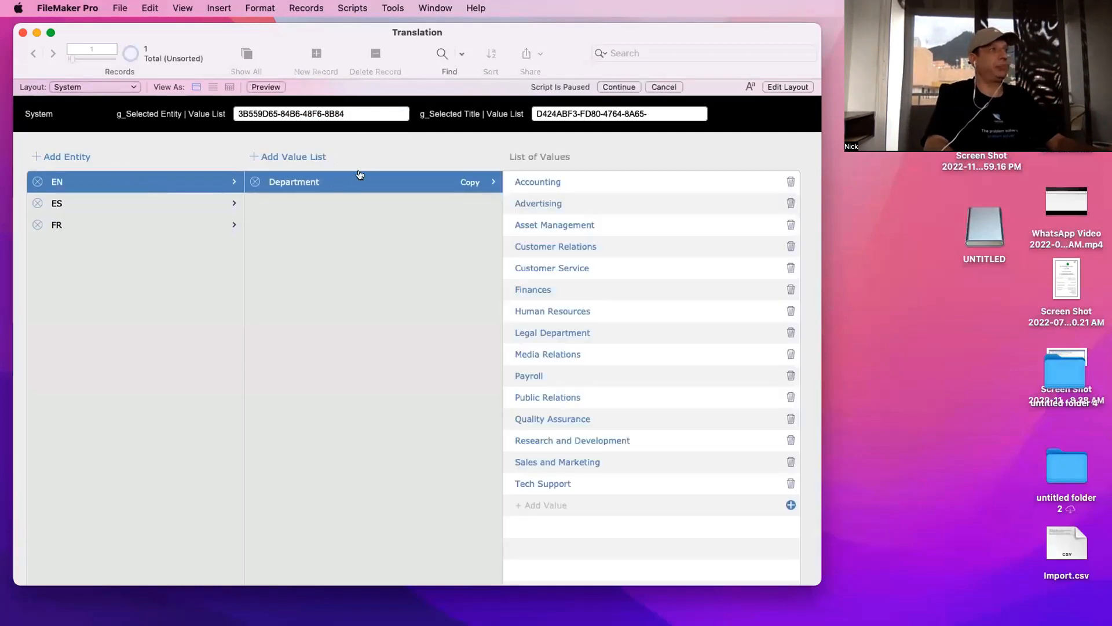
left_click(92, 203)
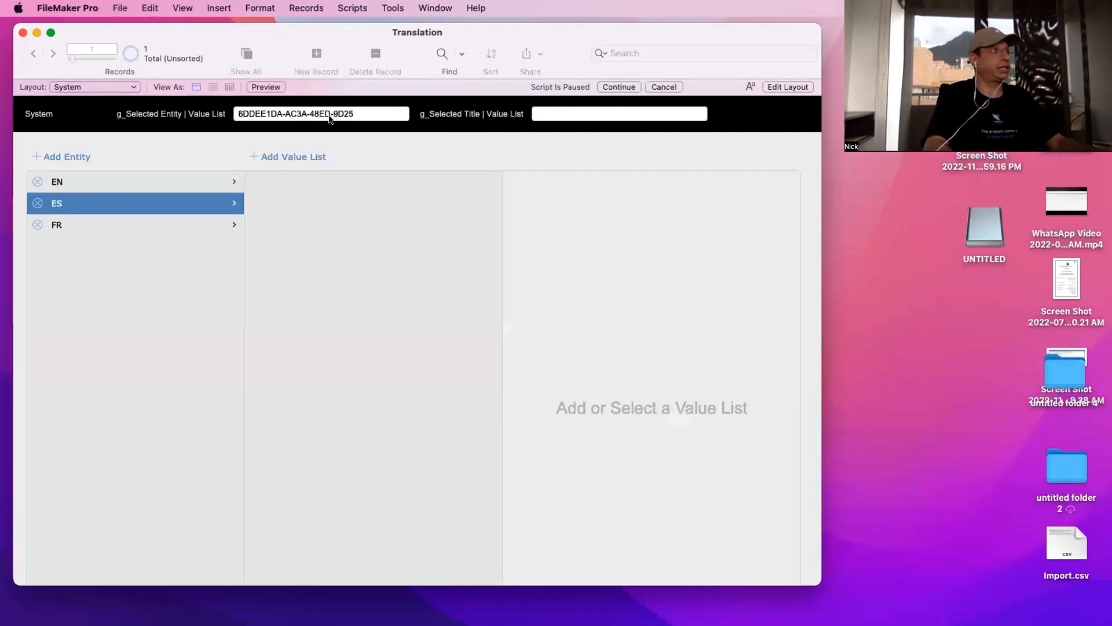
left_click(593, 109)
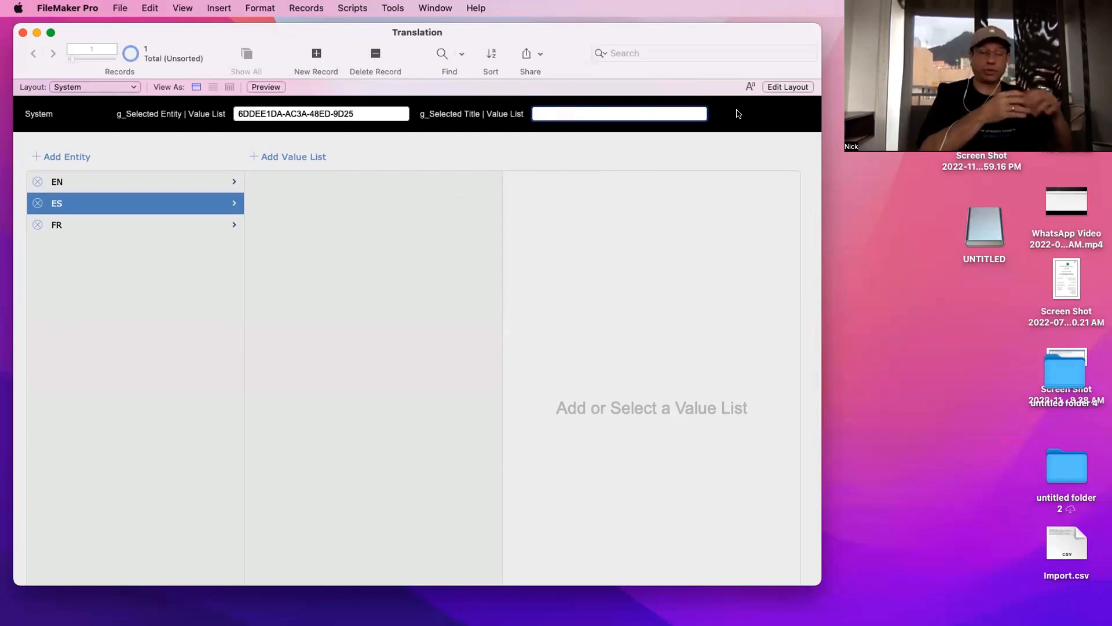
Review the trigger field and empty result in the g_Selected Title | Value List auto-enter calculation, then leave the database definition without changes
key("super+shift+d")
double_click(576, 150)
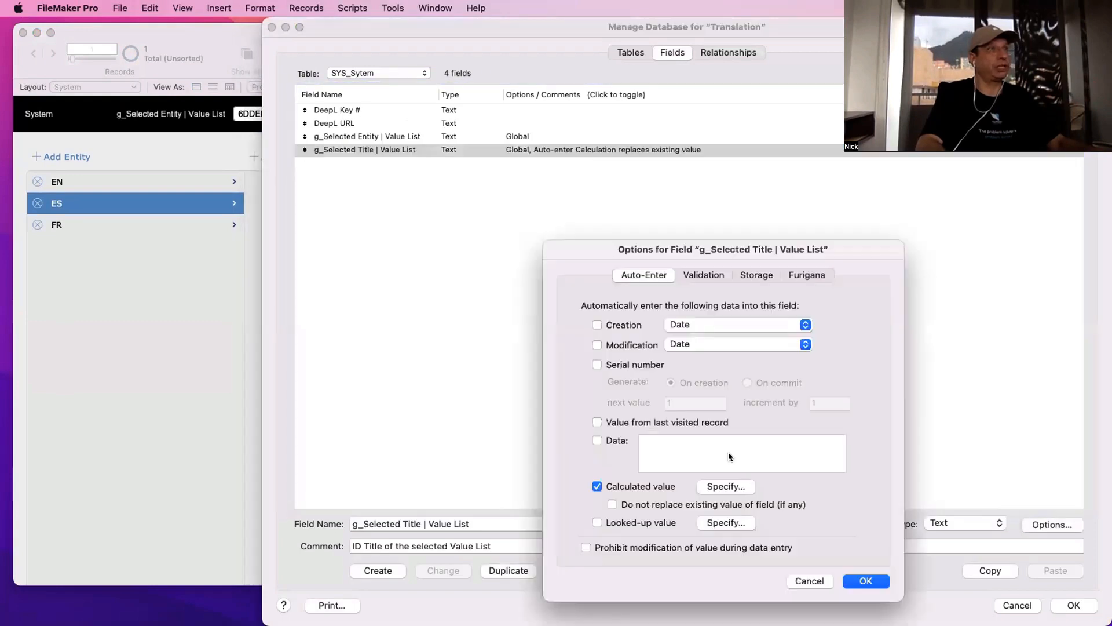
left_click(739, 484)
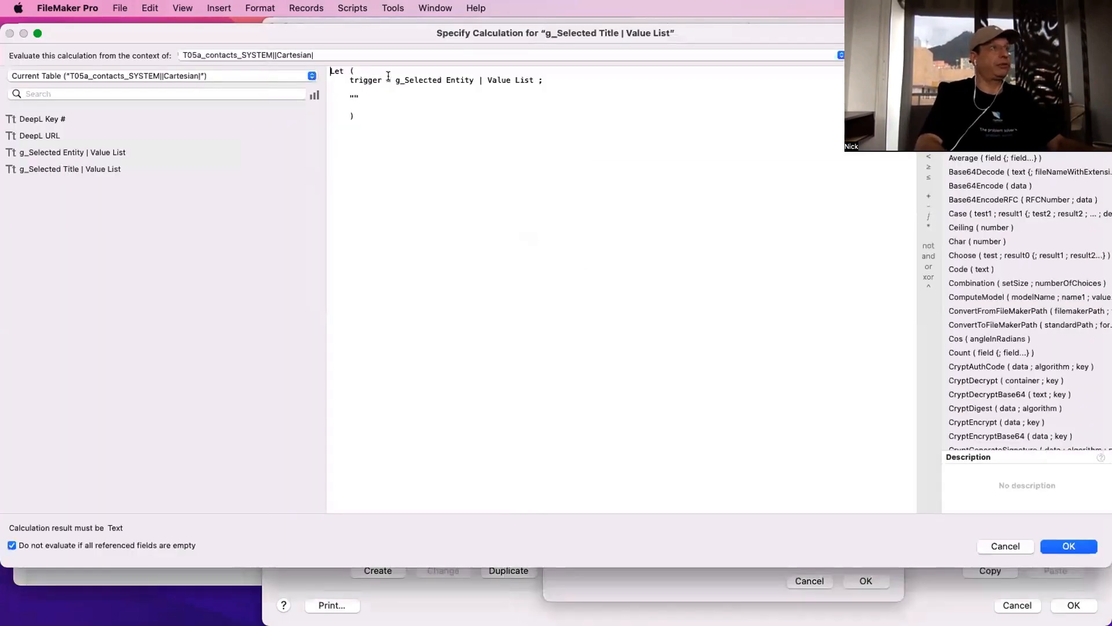
left_click_drag(395, 80, 529, 77)
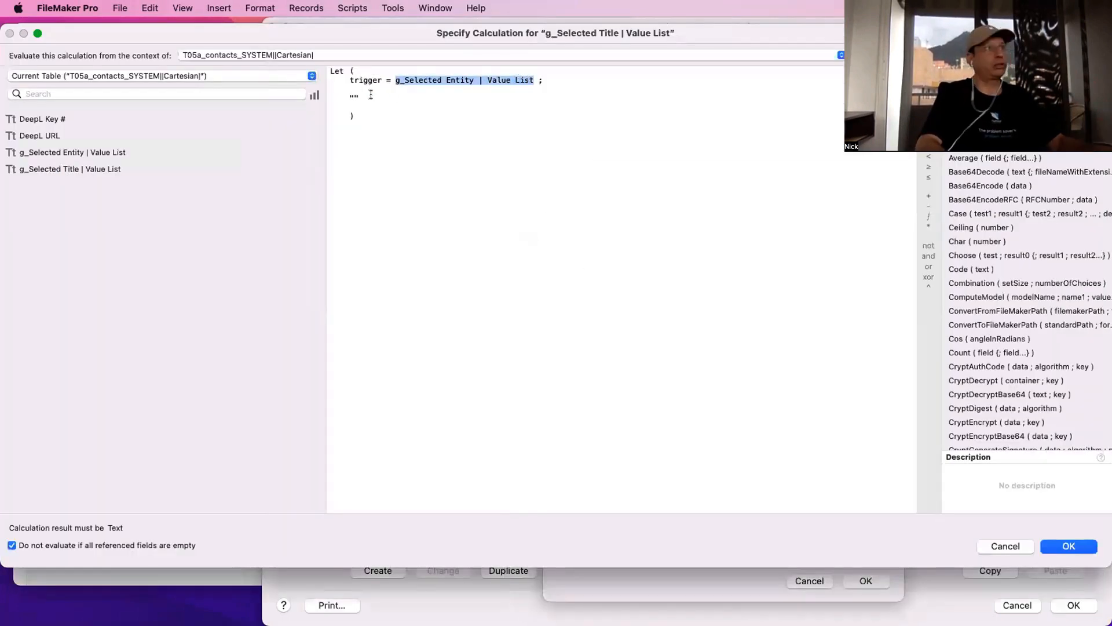
left_click_drag(349, 97, 358, 97)
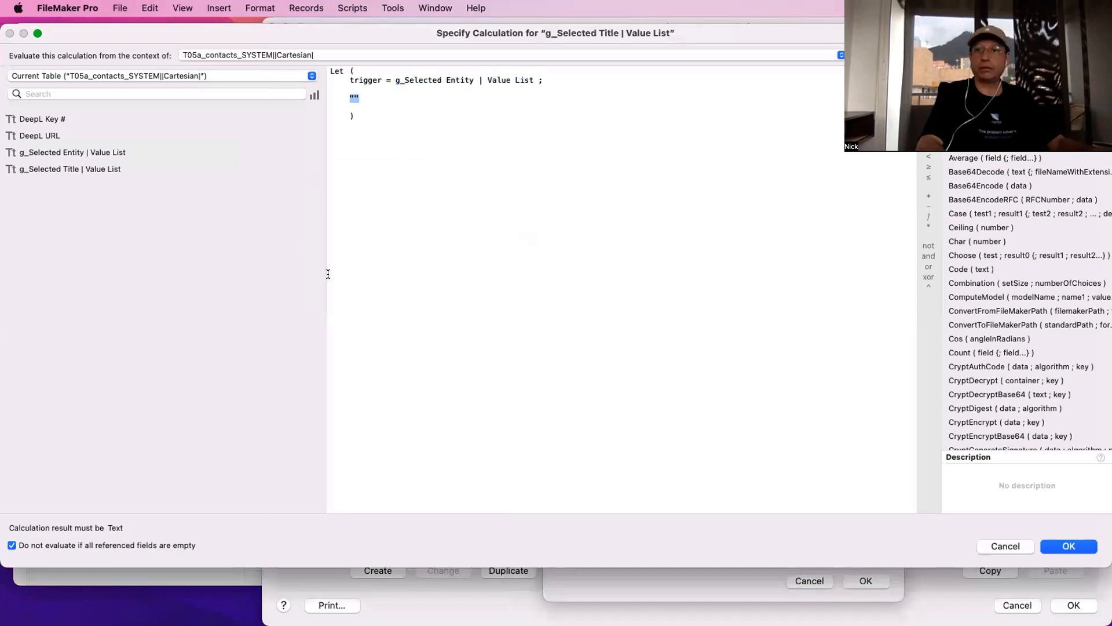
key("Escape")
key("Escape")
key("Escape")
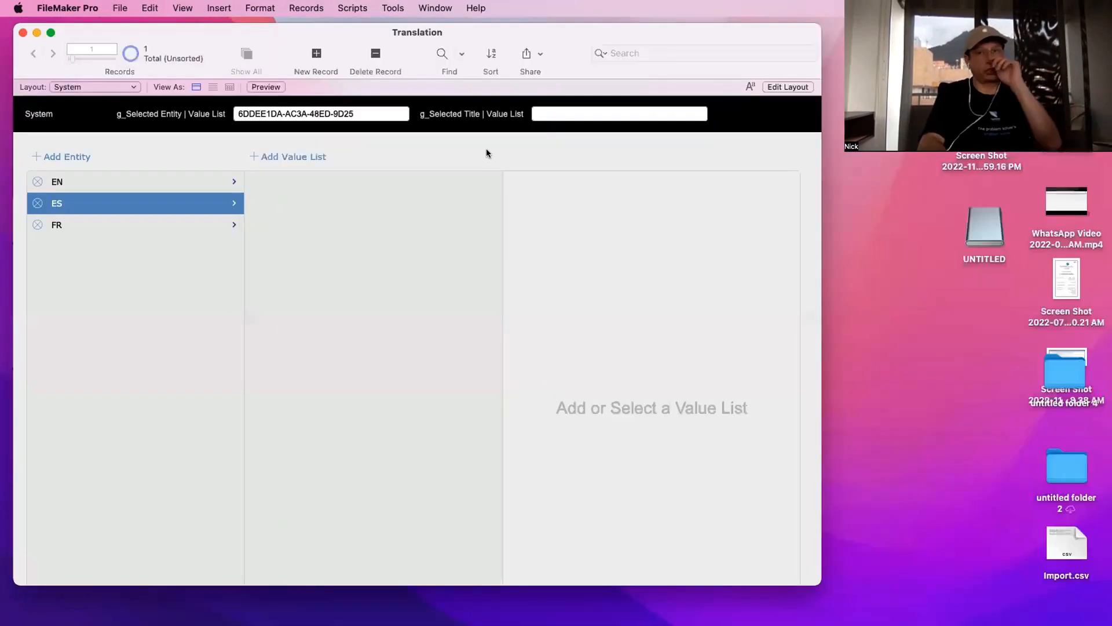
Alternate between EN's Department and FR's Departement value lists to compare their values, finishing on EN's Department
left_click(120, 185)
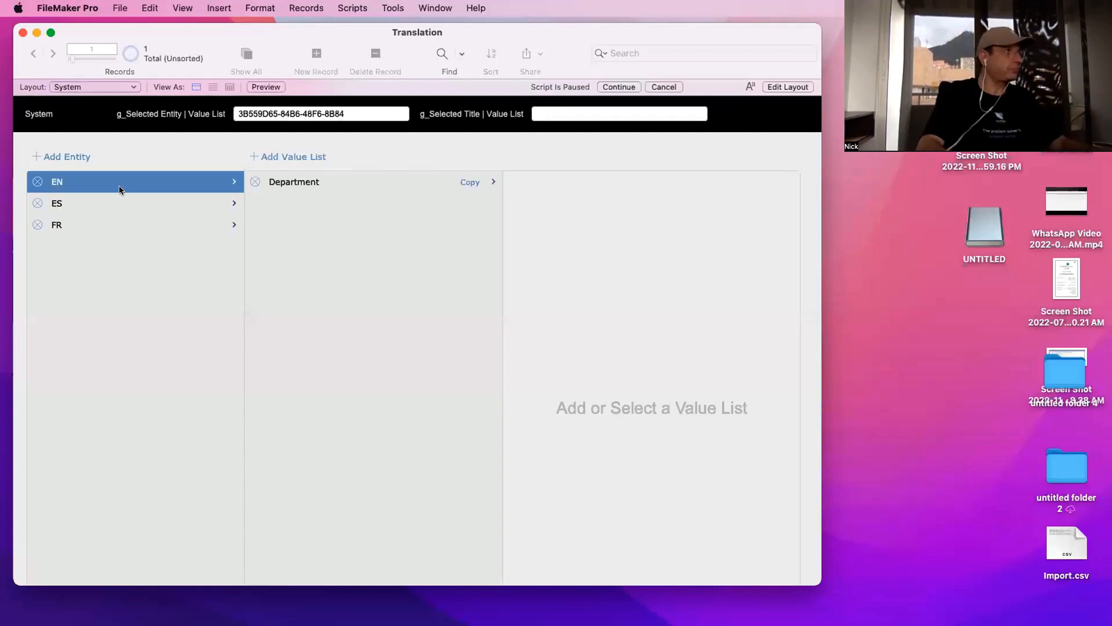
left_click(294, 184)
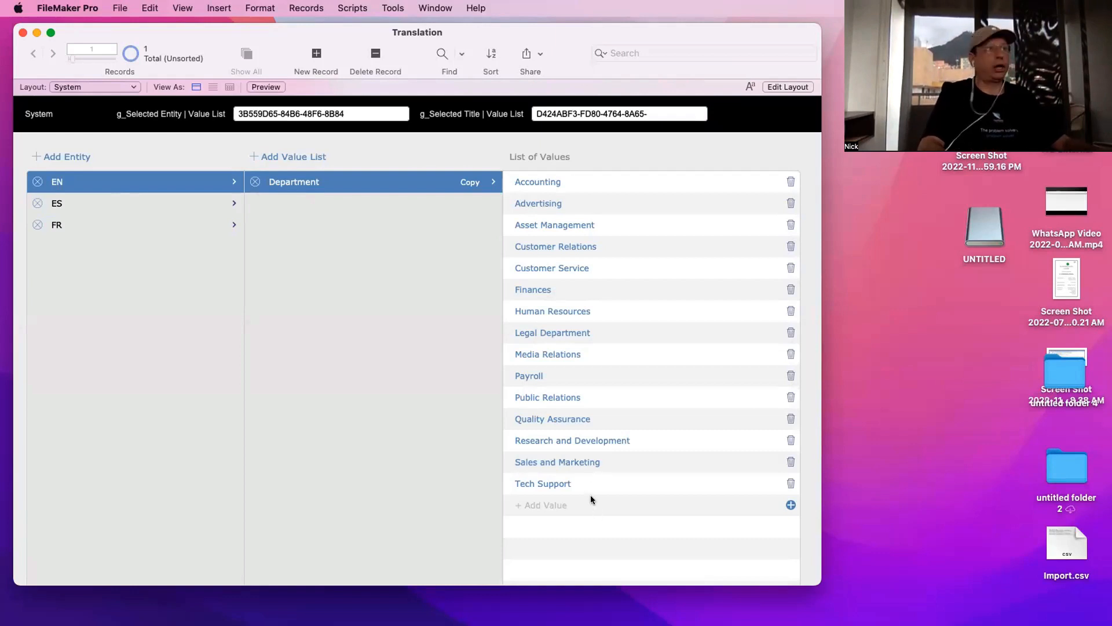
left_click(86, 226)
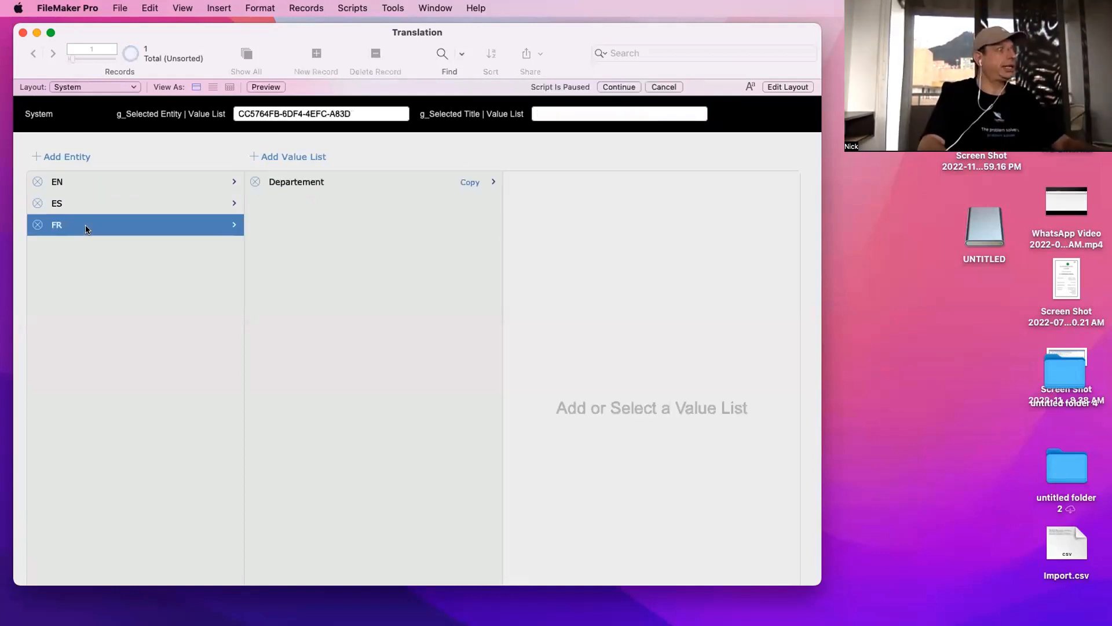
left_click(300, 188)
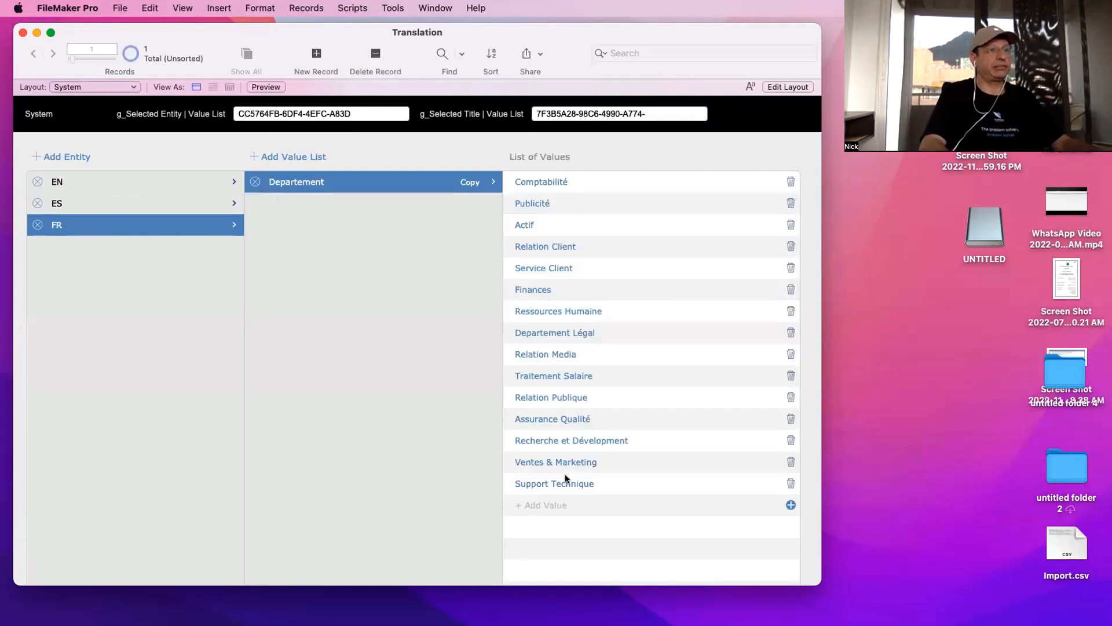
scroll(558, 474, "down", 1)
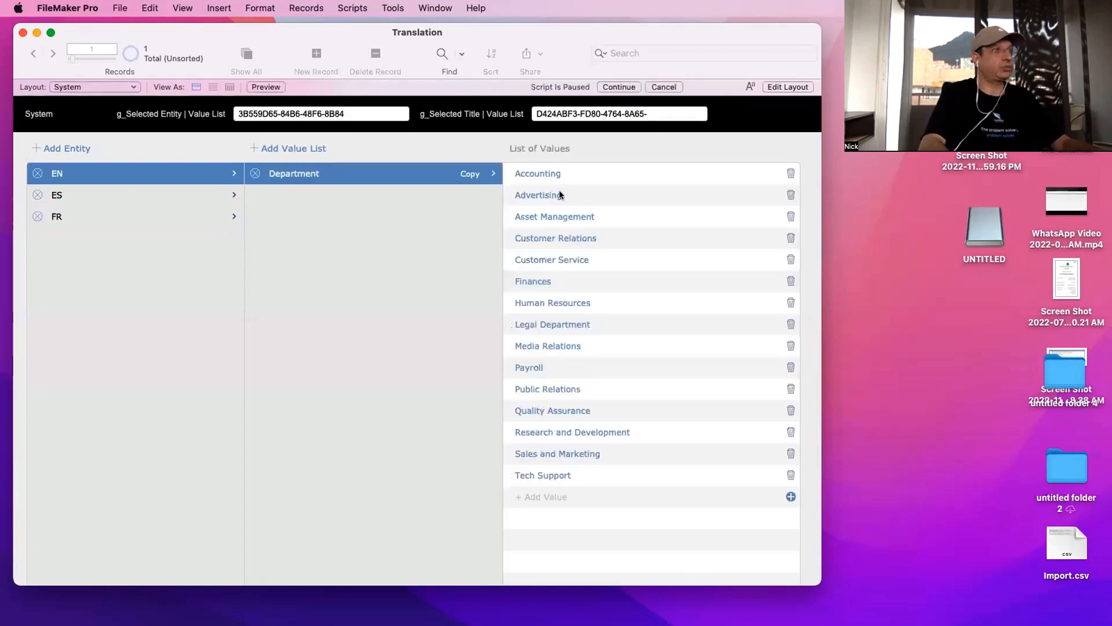
left_click(99, 216)
left_click(309, 181)
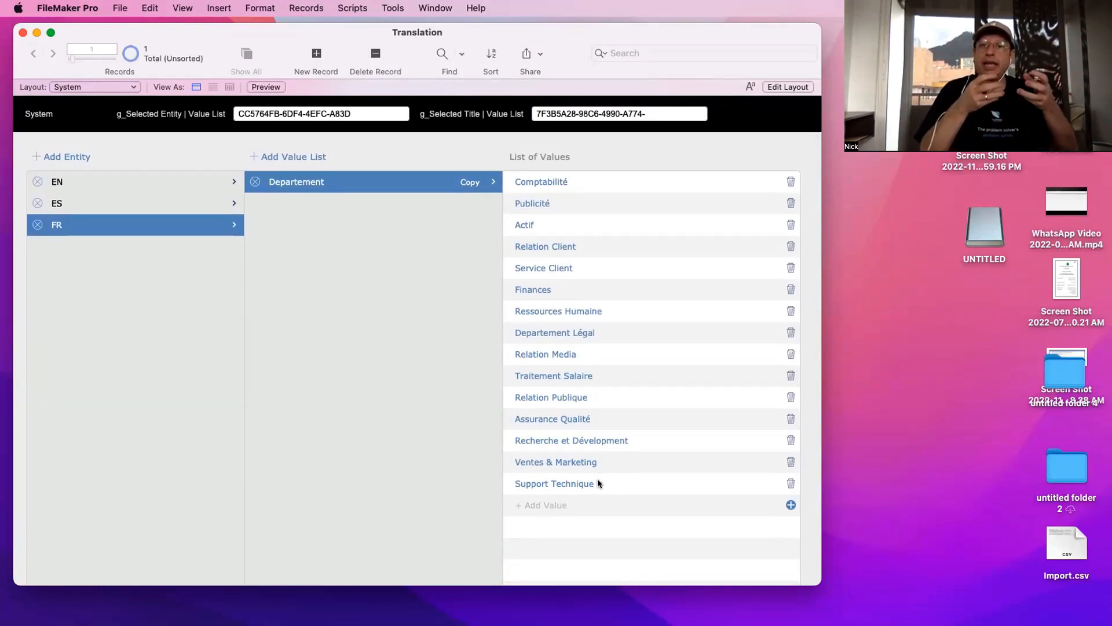
left_click(97, 176)
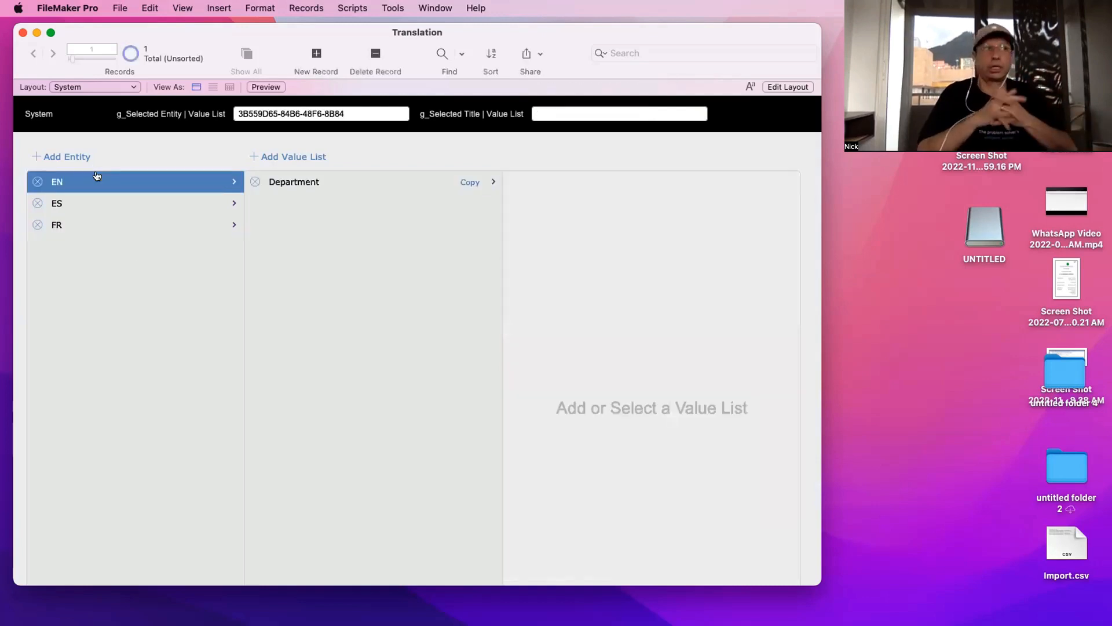
left_click(380, 182)
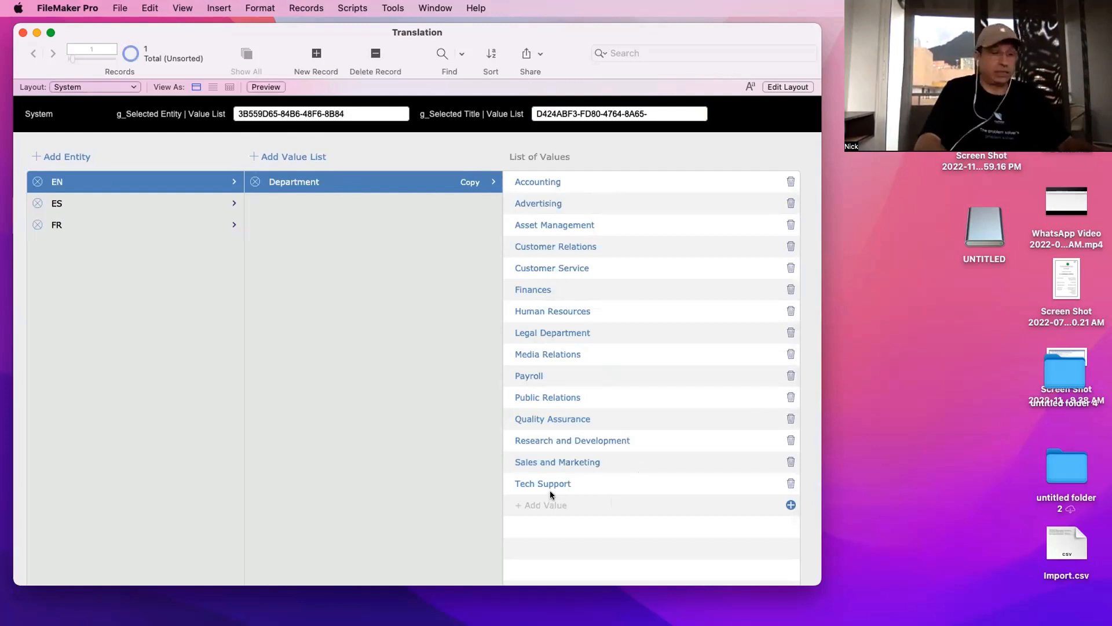
key("super+shift+l")
key("Tab")
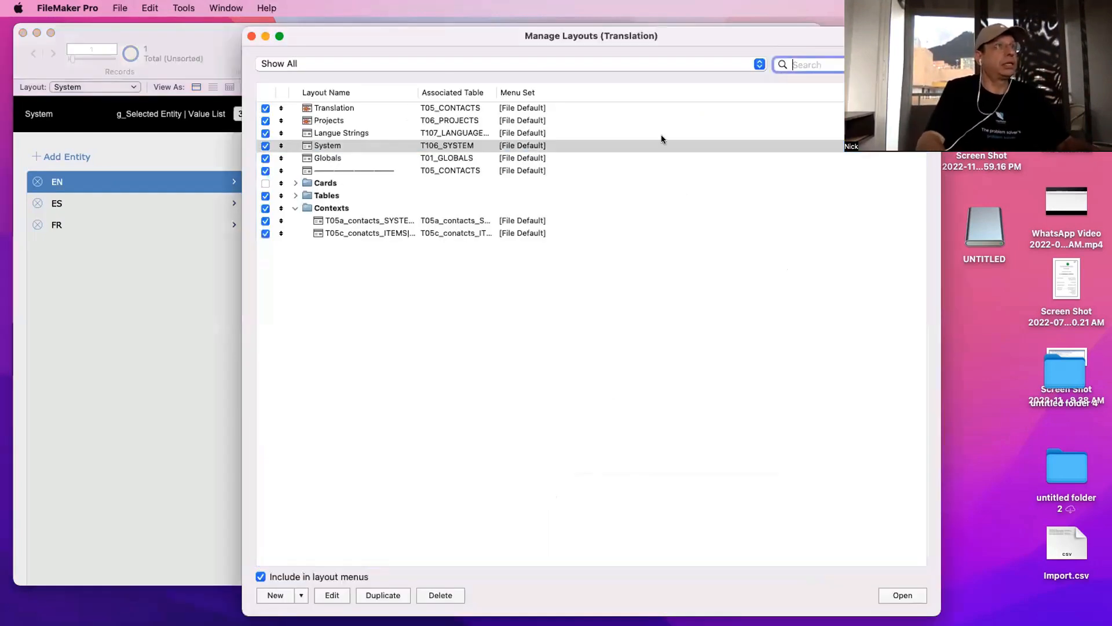
left_click(252, 36)
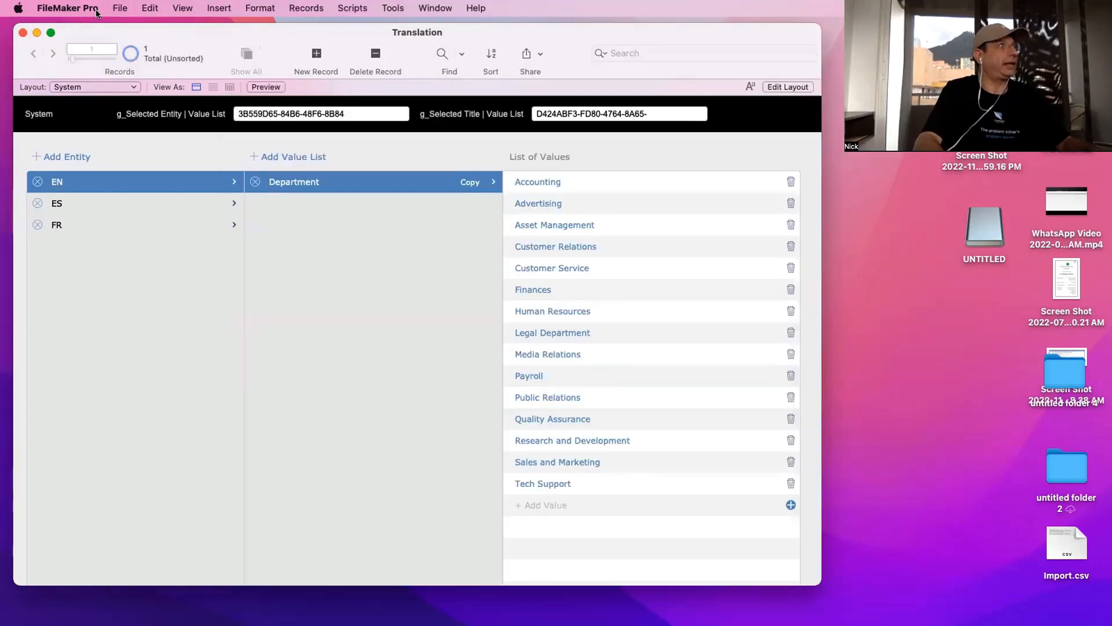
Delete the New Value List and New Value List Copy custom value lists from the file's value lists
left_click(120, 8)
mouse_move(151, 136)
left_click(297, 160)
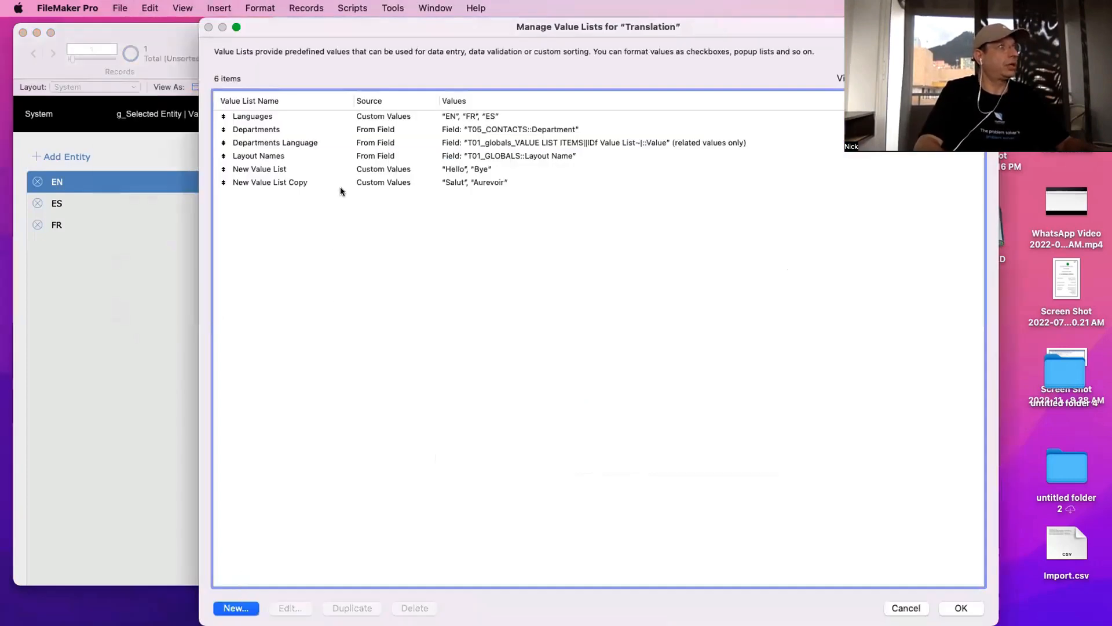
left_click_drag(342, 173, 342, 182)
key("Delete")
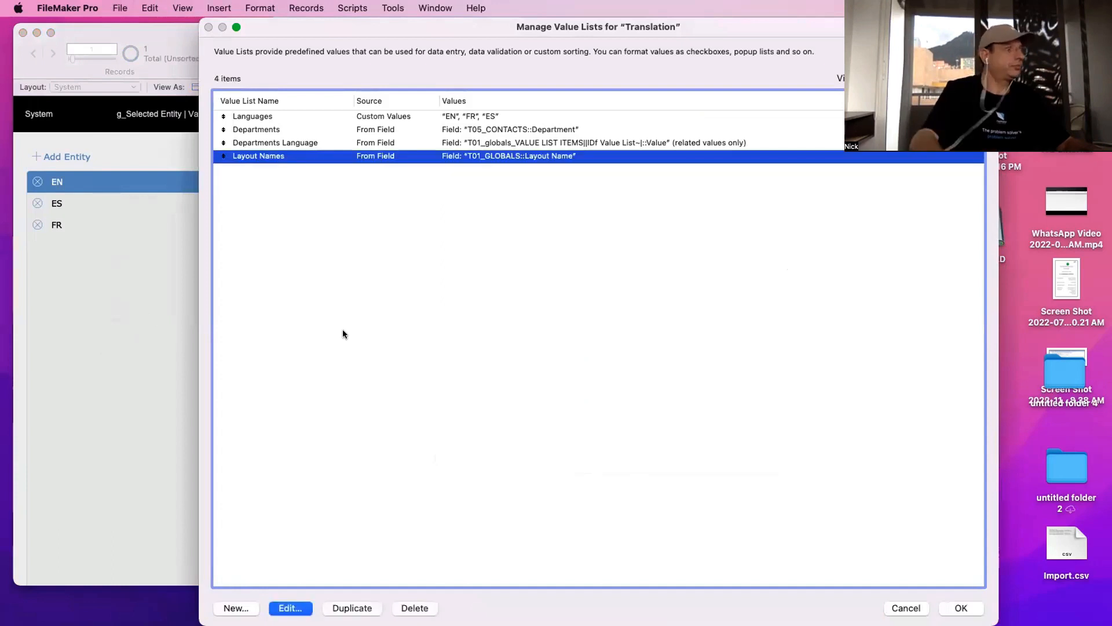
Create a value list using all values from the Value field of VALI_Value List Items, keeping its default name, and save the value lists
left_click(240, 606)
left_click(617, 220)
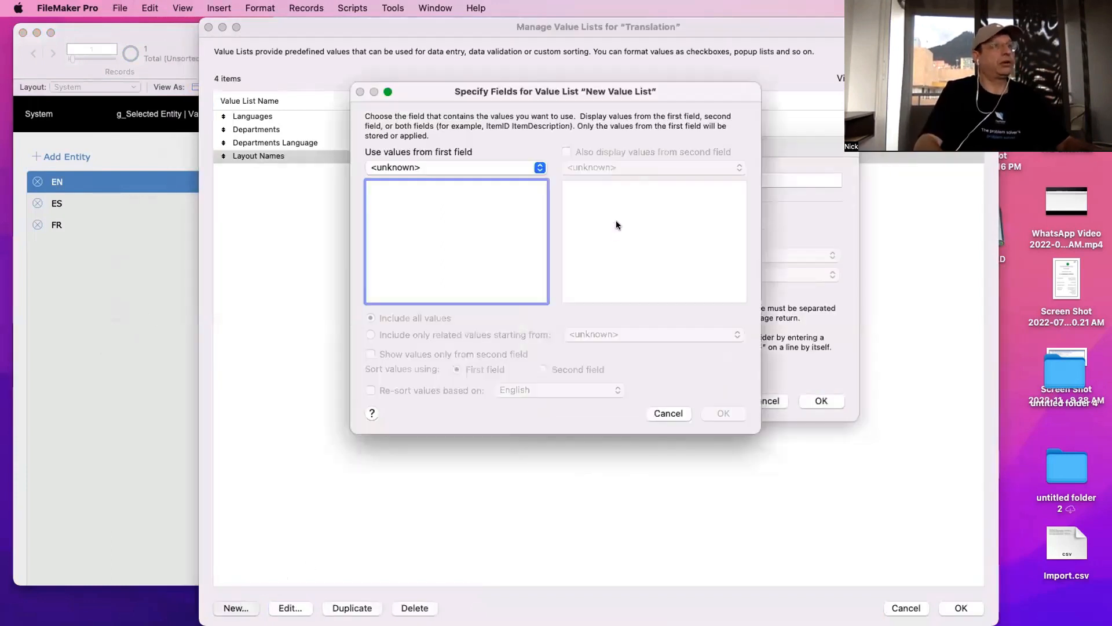
left_click(453, 169)
left_click(457, 429)
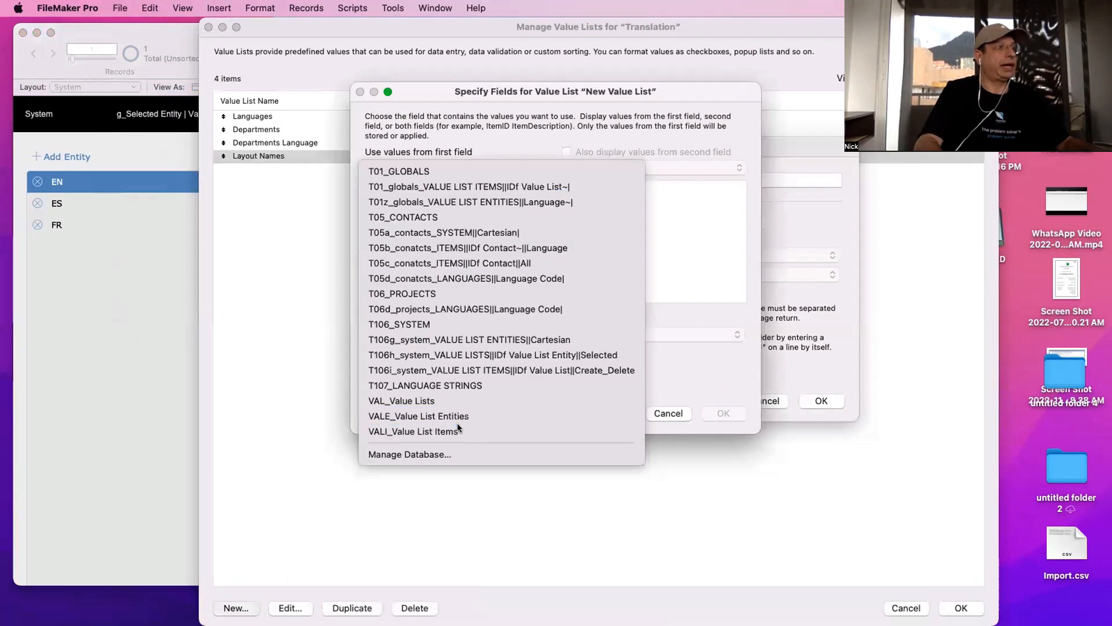
left_click(405, 239)
left_click(723, 413)
left_click(822, 400)
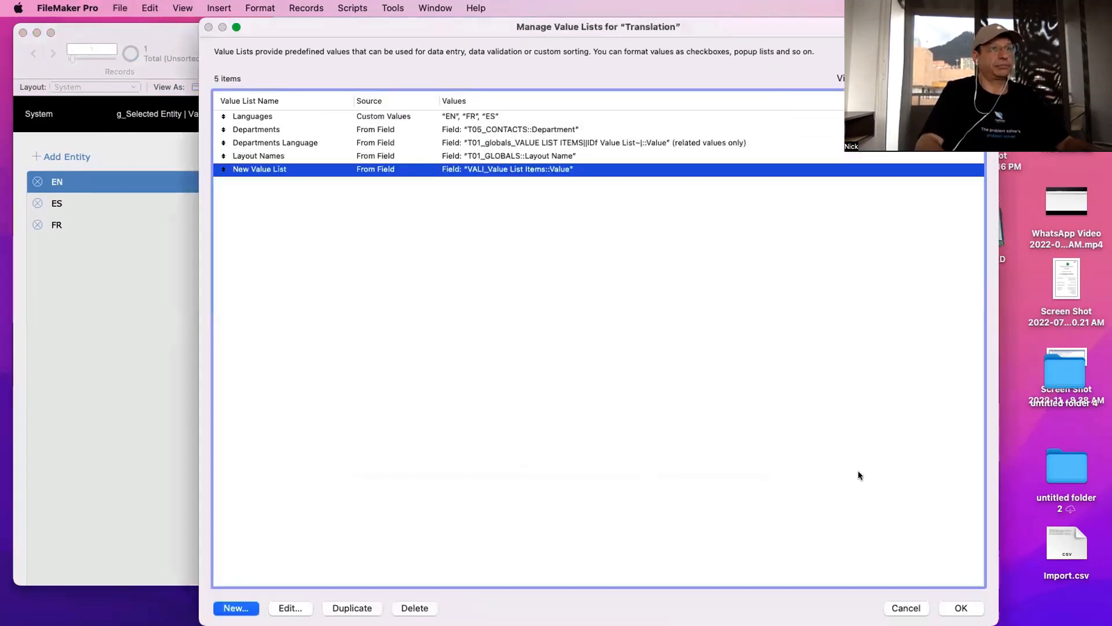
left_click(962, 607)
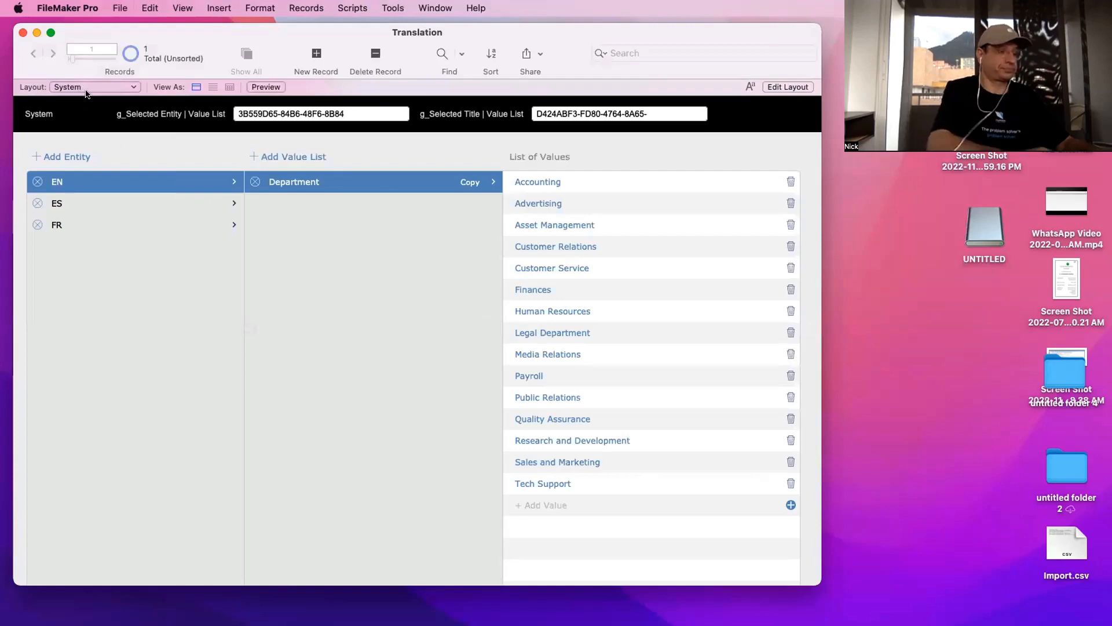
Format the g_Selected Entity | Value List field on the System layout as a pop-up menu with values from New Value List
key("super+l")
left_click(660, 115)
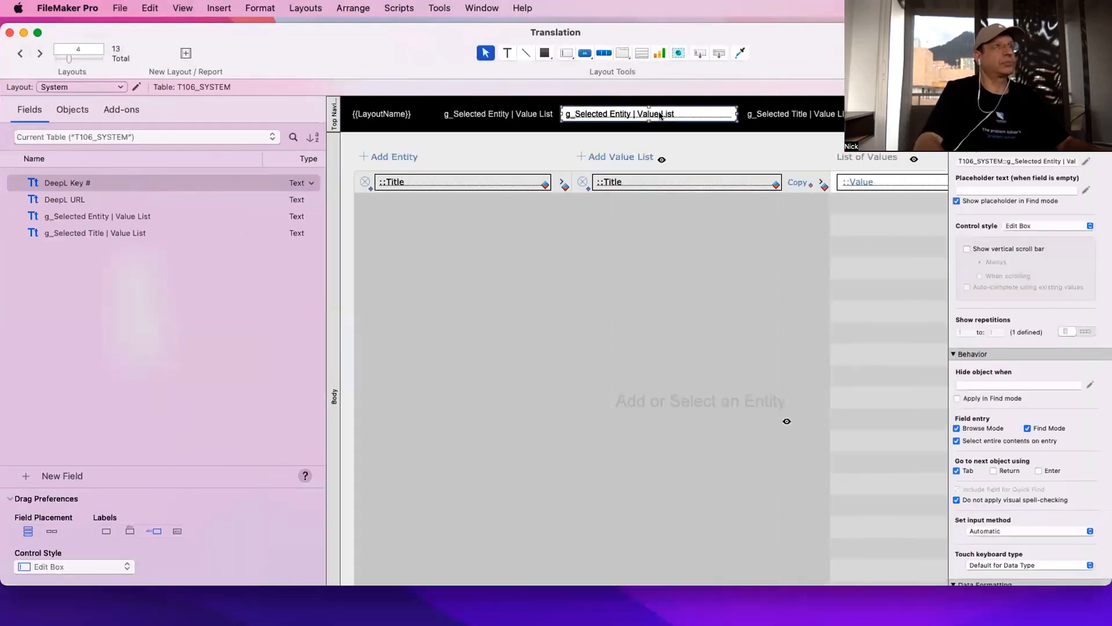
left_click(1040, 226)
left_click(1048, 255)
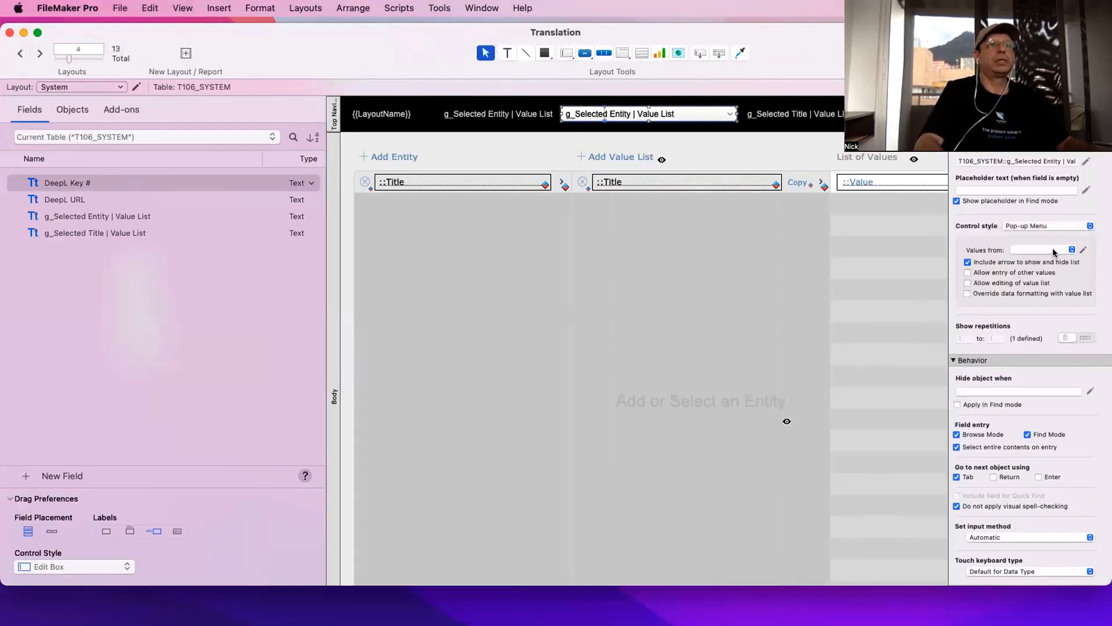
left_click(1043, 249)
left_click(1043, 296)
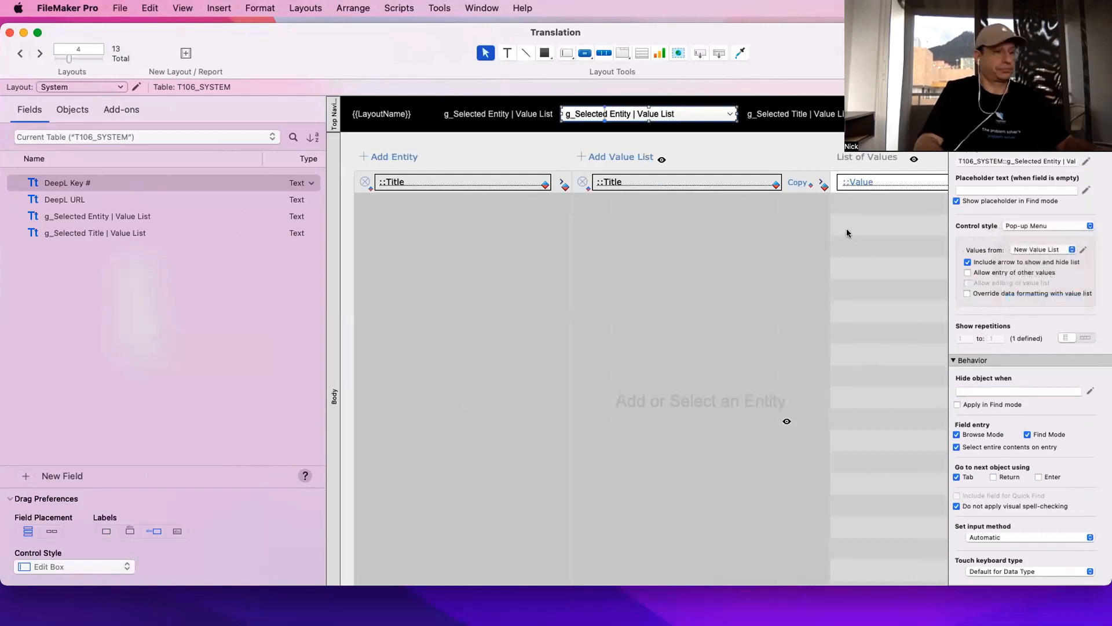
Check the choices offered by the g_Selected Entity | Value List pop-up menu in Browse mode without choosing any
key("super+b")
left_click(360, 115)
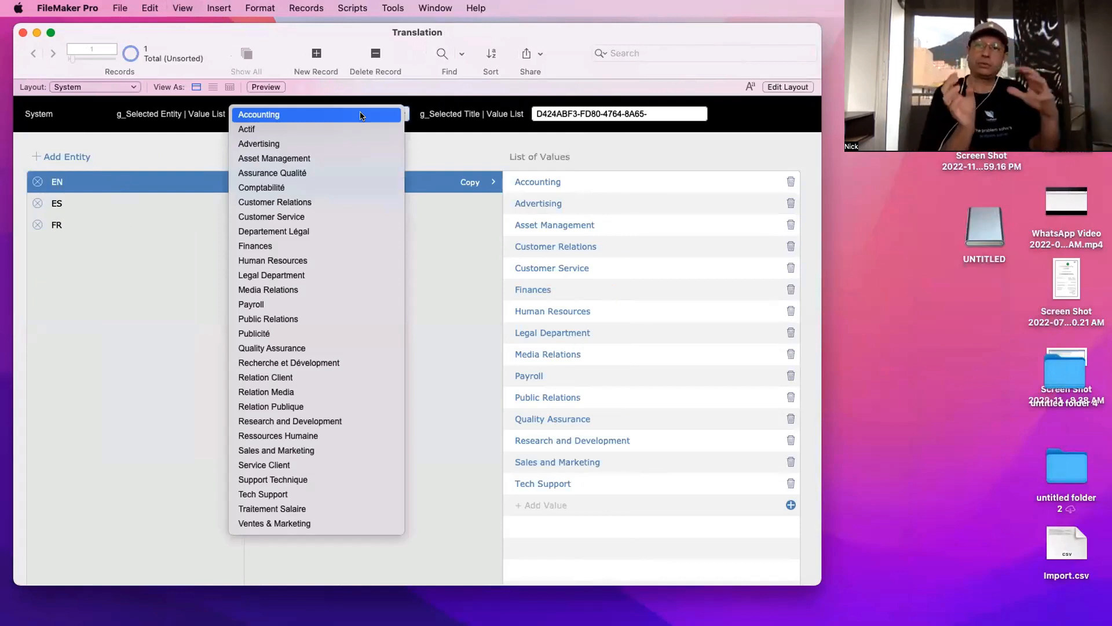
left_click(361, 115)
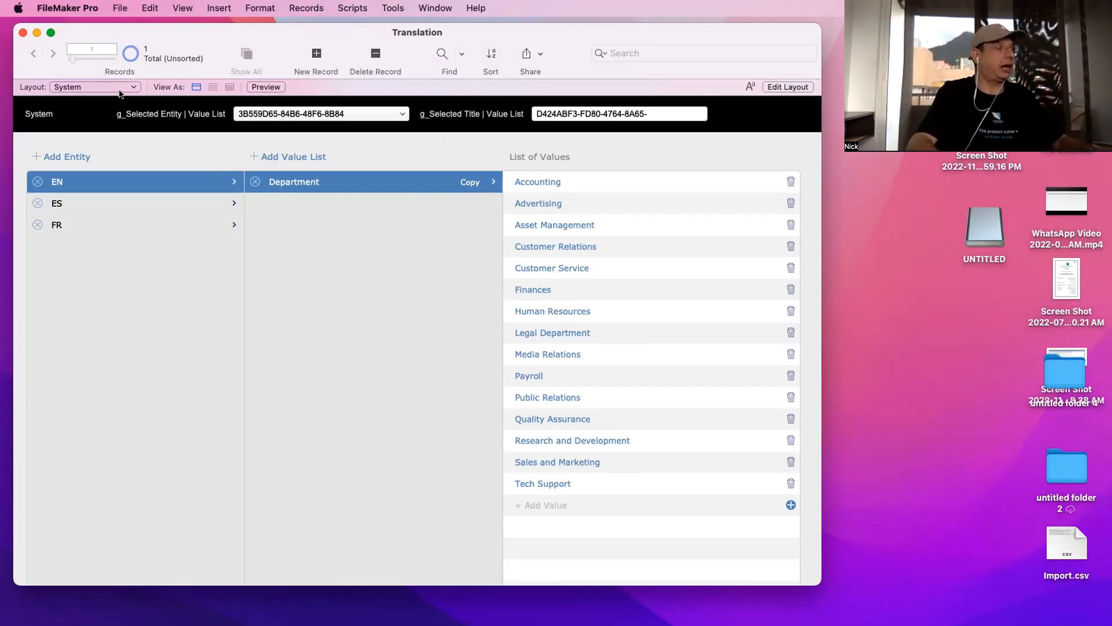
Review the first-field source of New Value List and the table occurrences available for it
left_click(129, 7)
mouse_move(145, 135)
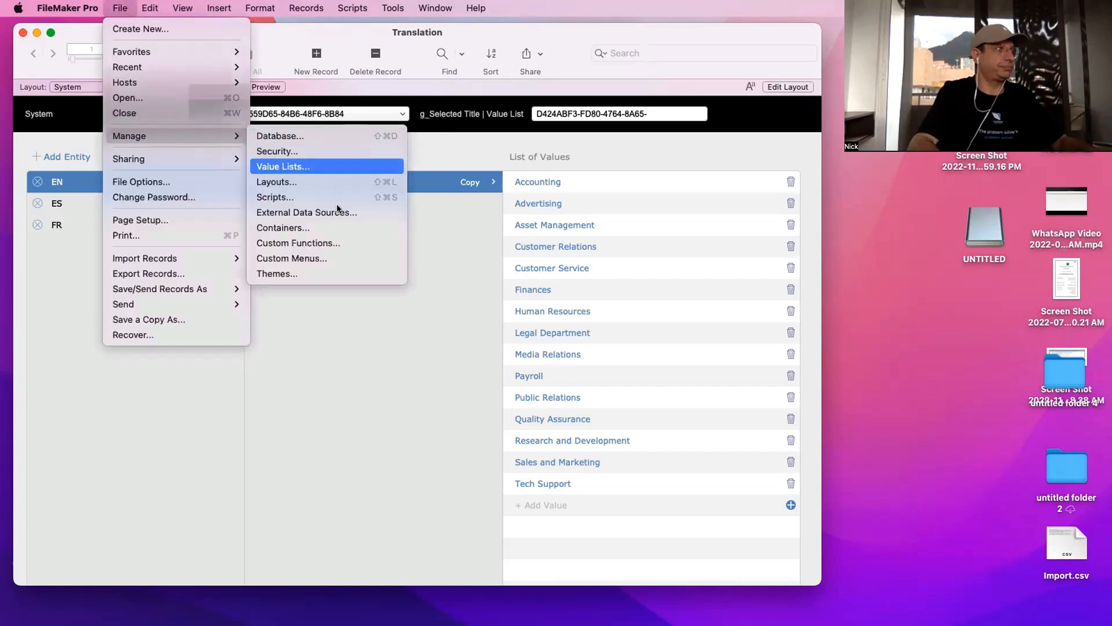
left_click(284, 167)
double_click(492, 170)
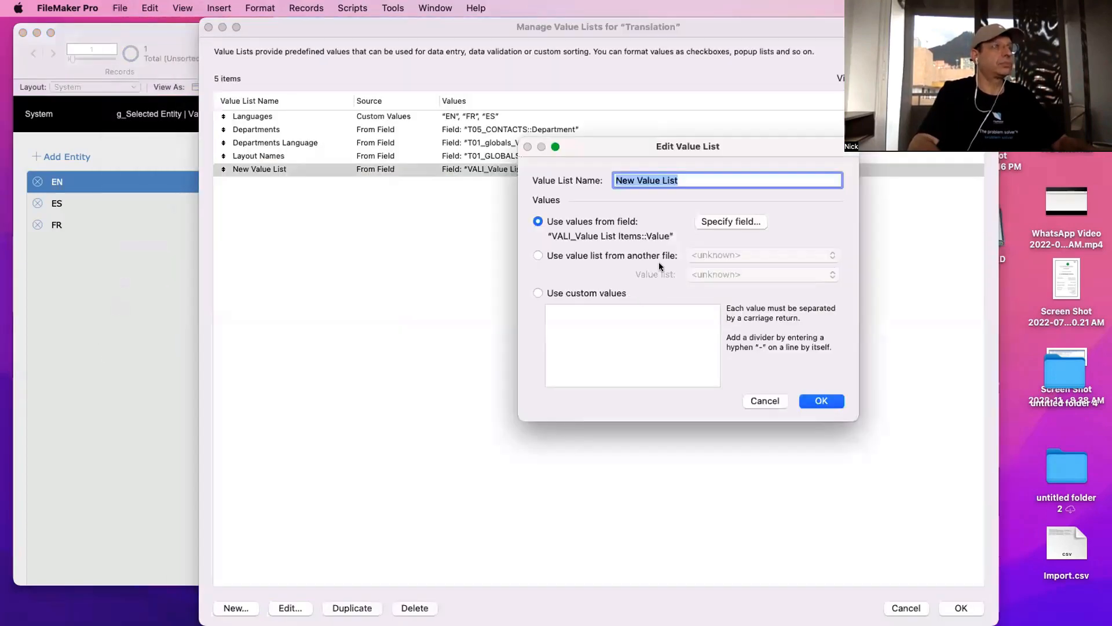
left_click(726, 220)
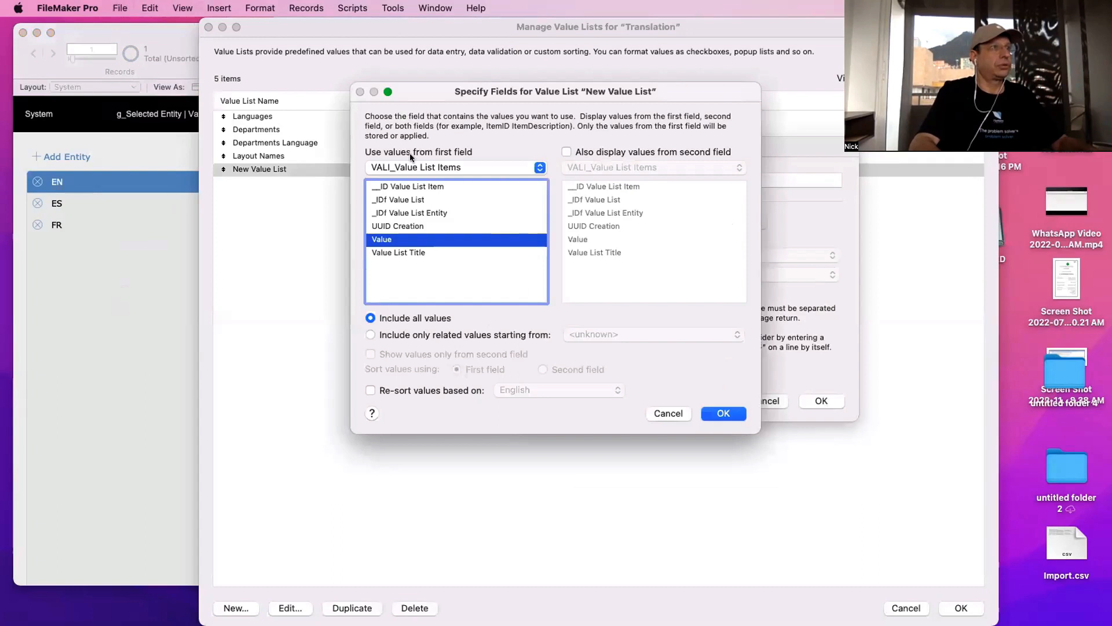
left_click(413, 167)
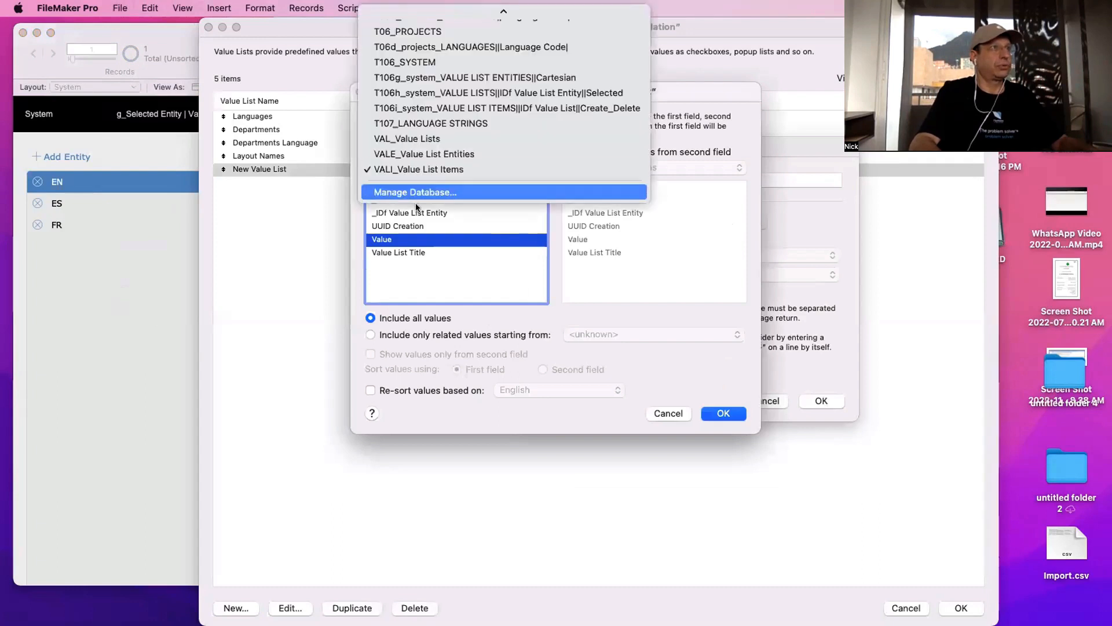
left_click(375, 277)
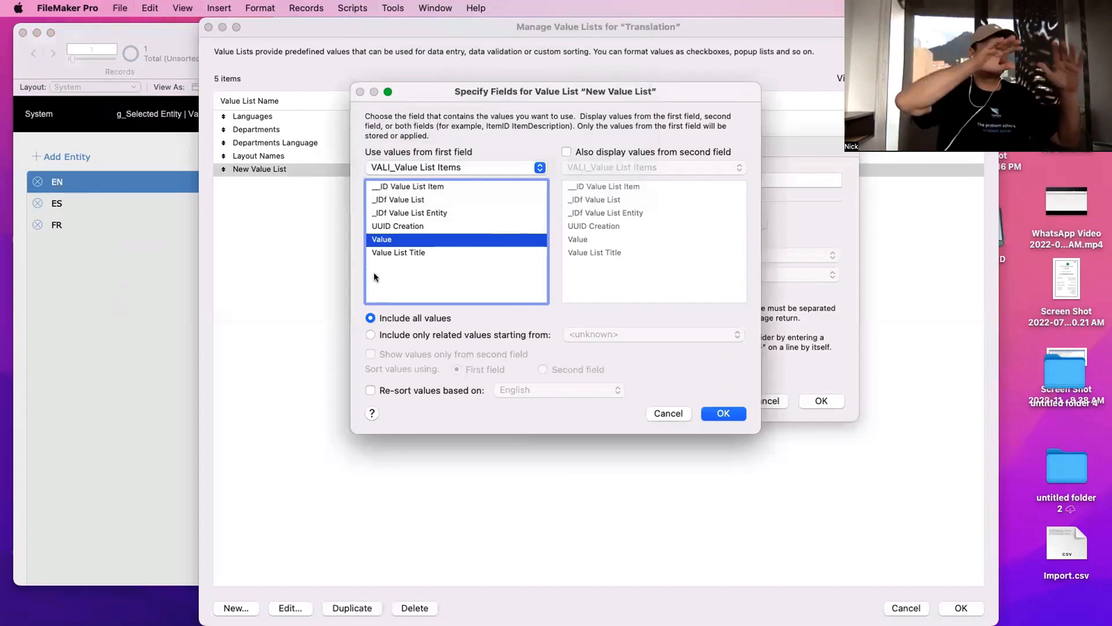
Try VALE_Value List Entities as the source table of New Value List, then leave the value lists without saving changes
left_click(439, 170)
left_click(439, 155)
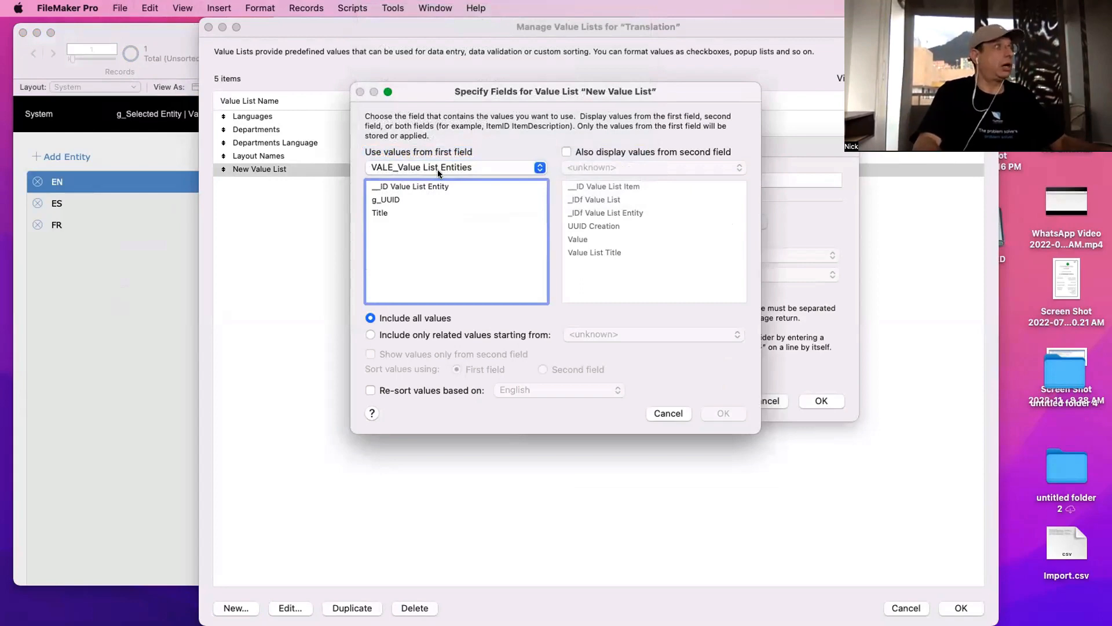
key("Escape")
double_click(439, 169)
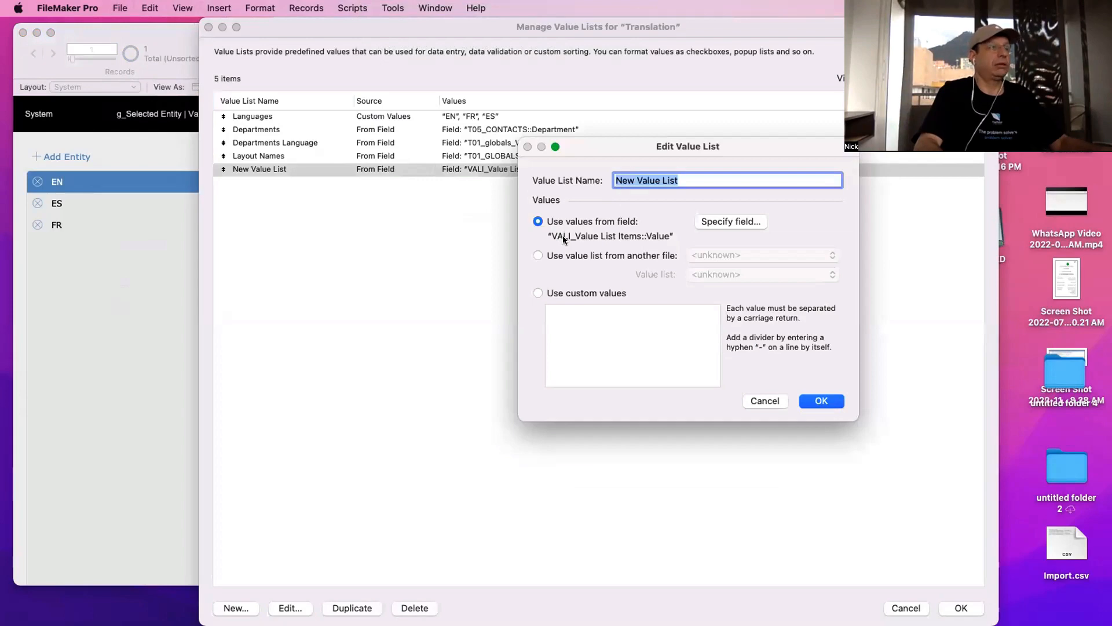
key("Escape")
key("Escape")
Examine the relationships graph around the T106_SYSTEM table occurrence in the database definition
key("super+l")
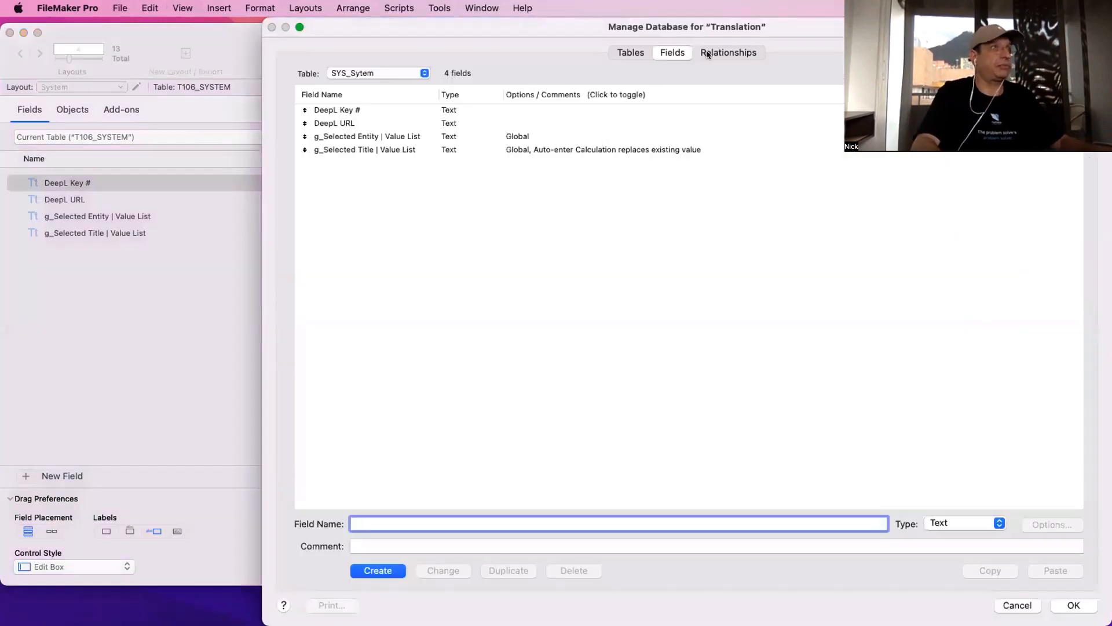
left_click(708, 52)
left_click(376, 419)
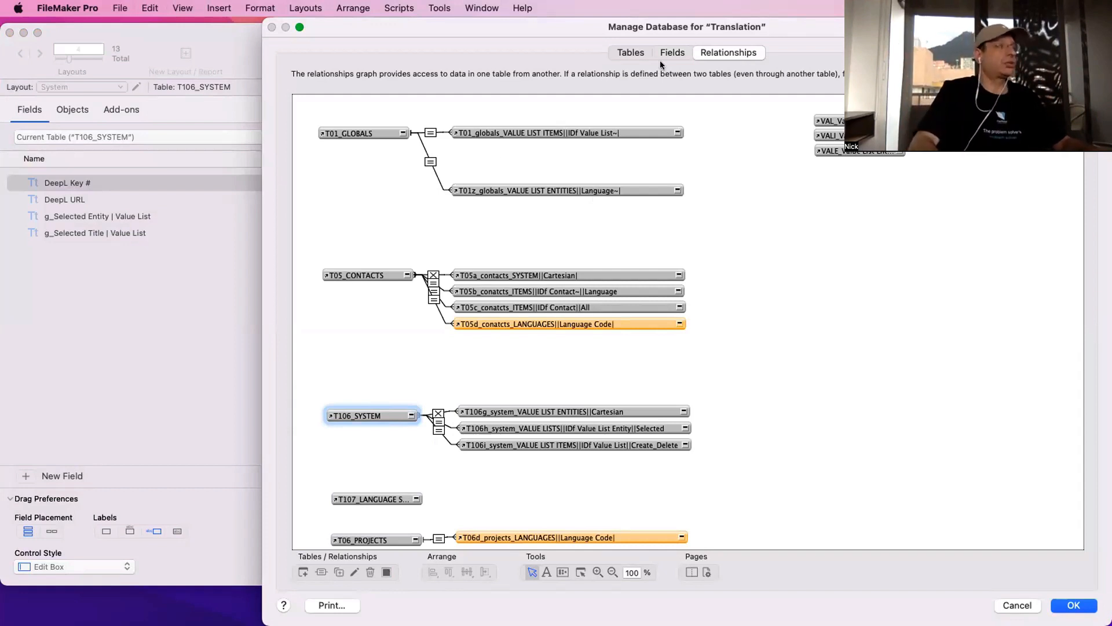
Review the global fields of the GLOB_Globals table, including g_Language | Value List Entity, and leave the database definition discarding changes
left_click(673, 52)
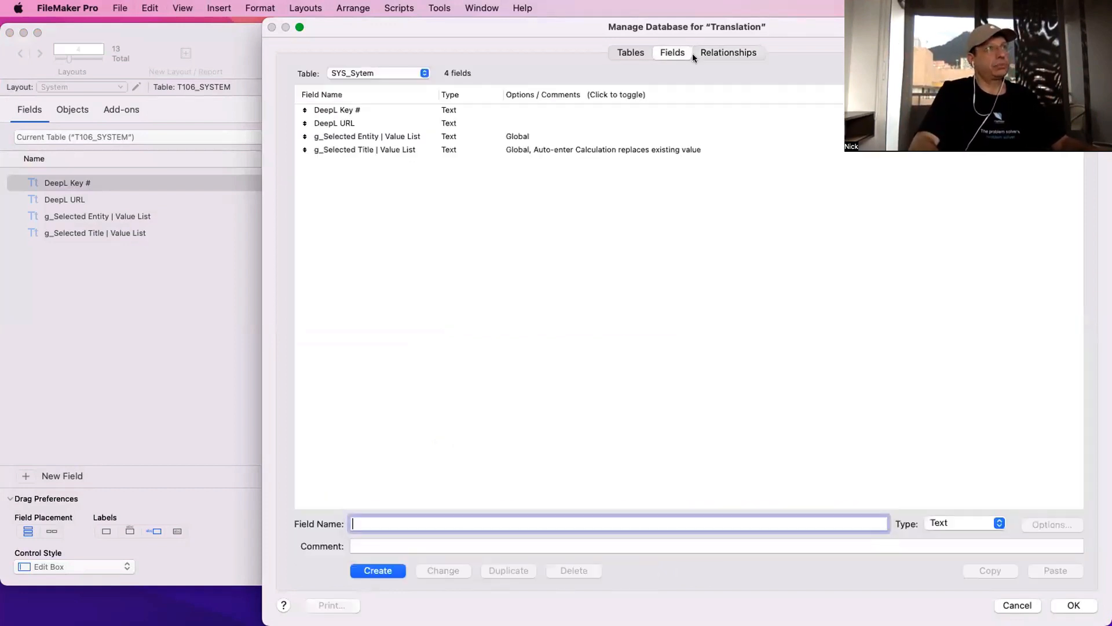
left_click(332, 74)
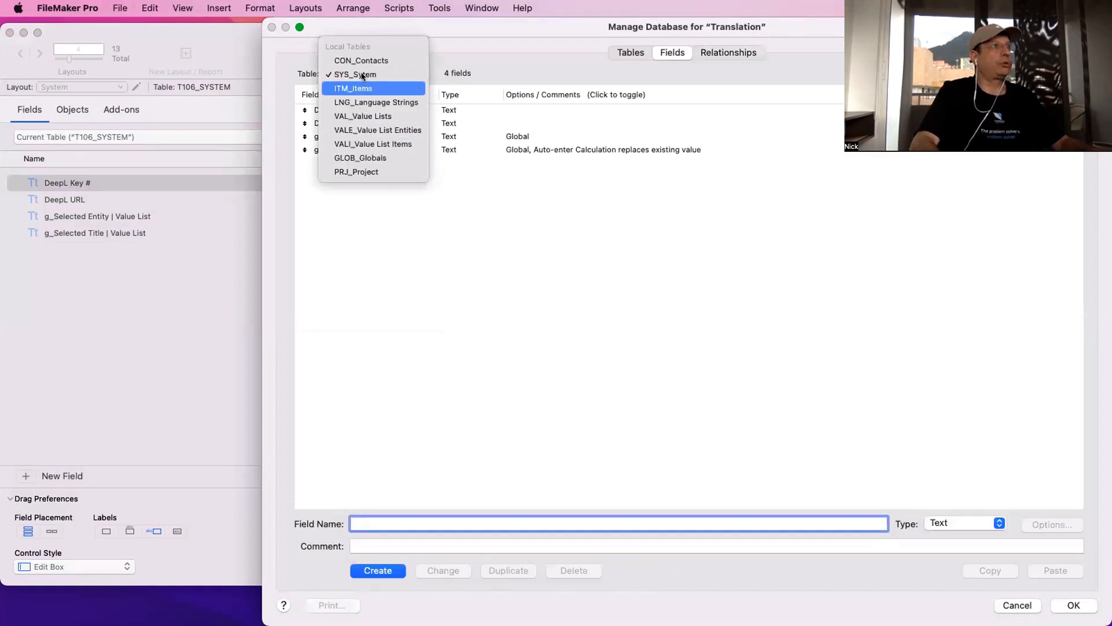
left_click(361, 158)
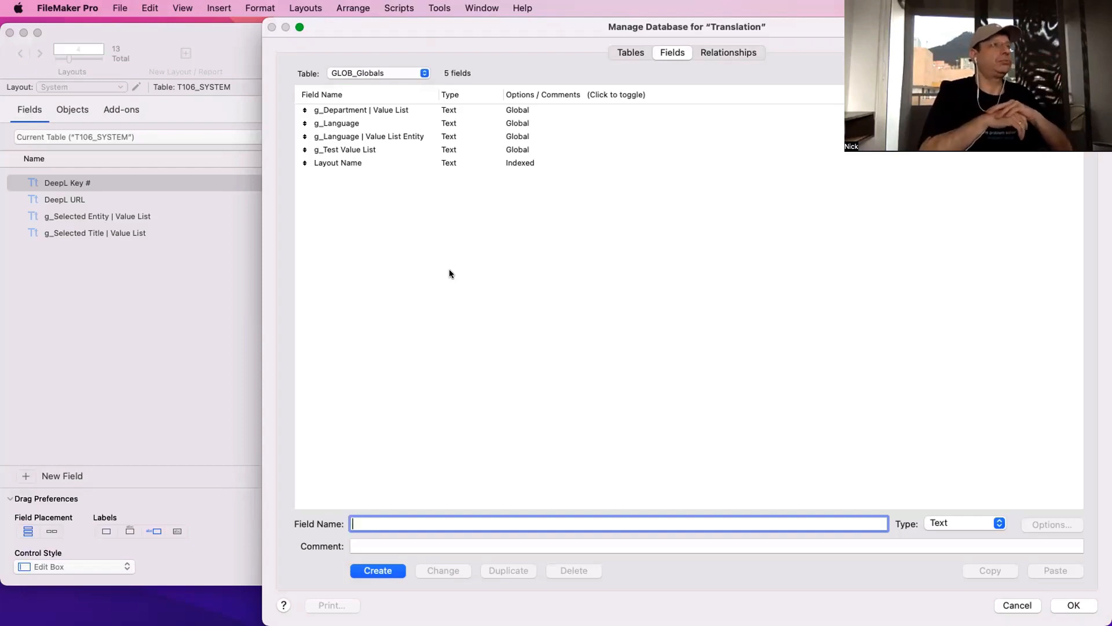
left_click(439, 140)
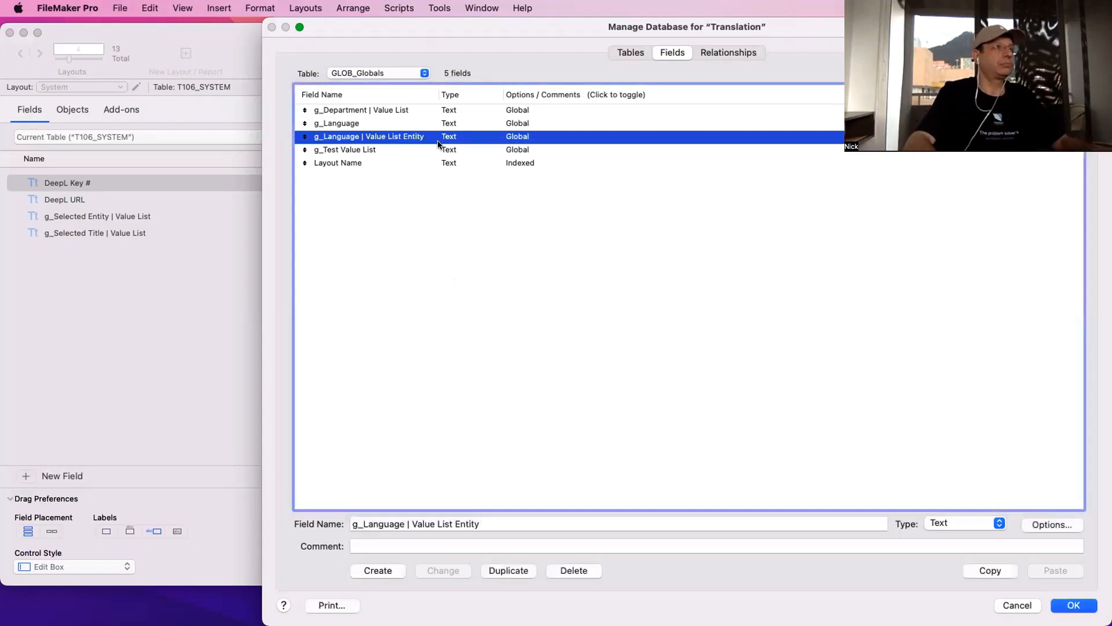
key("Escape")
left_click(442, 196)
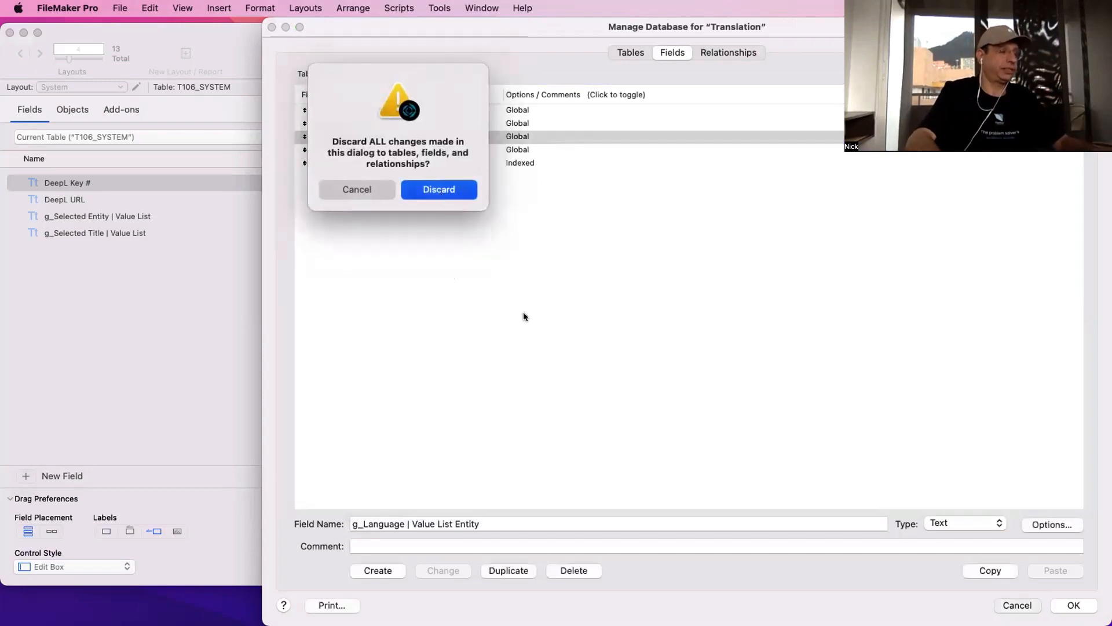
Open the Globals layout in a separate window and move it below the System layout's header to examine its global values
key("super+shift+l")
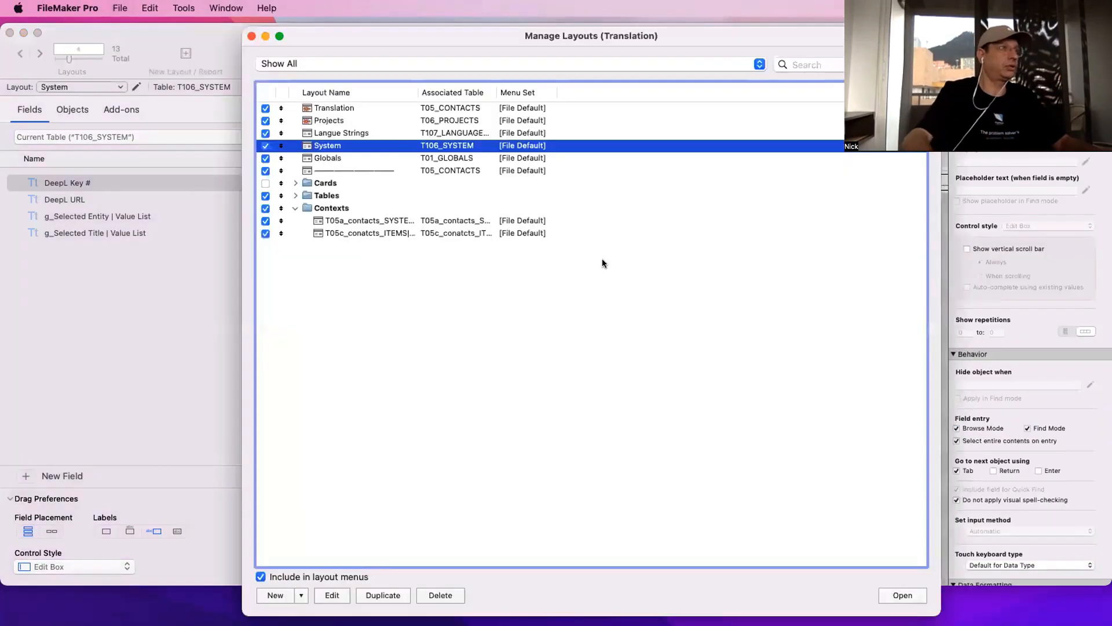
left_click(332, 155)
left_click(900, 593)
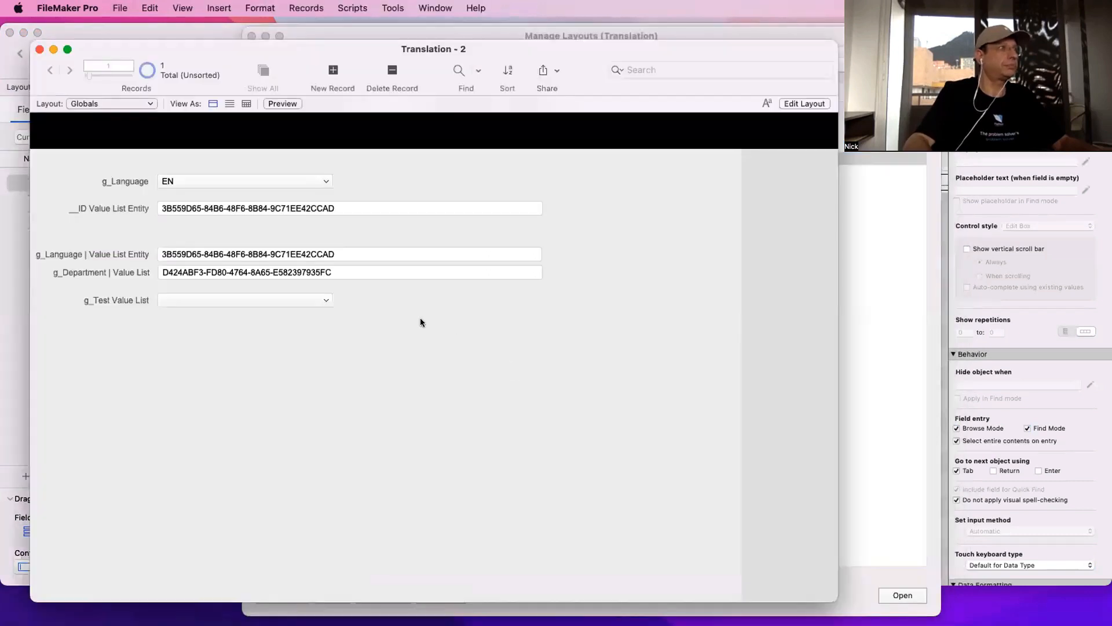
left_click_drag(252, 47, 309, 114)
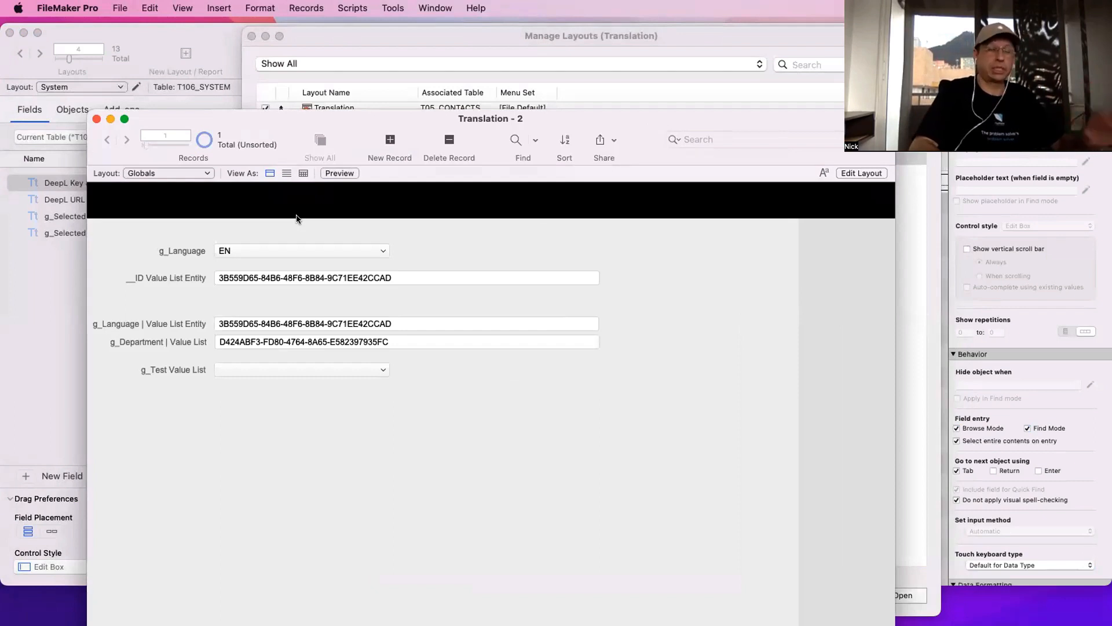
left_click_drag(450, 118, 436, 152)
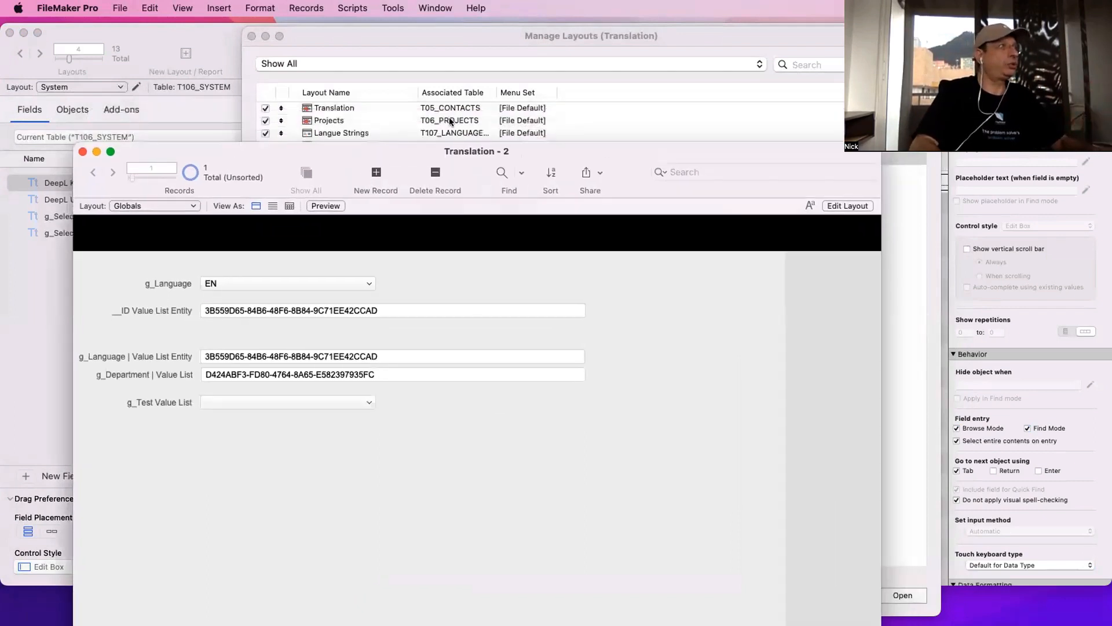
left_click(251, 36)
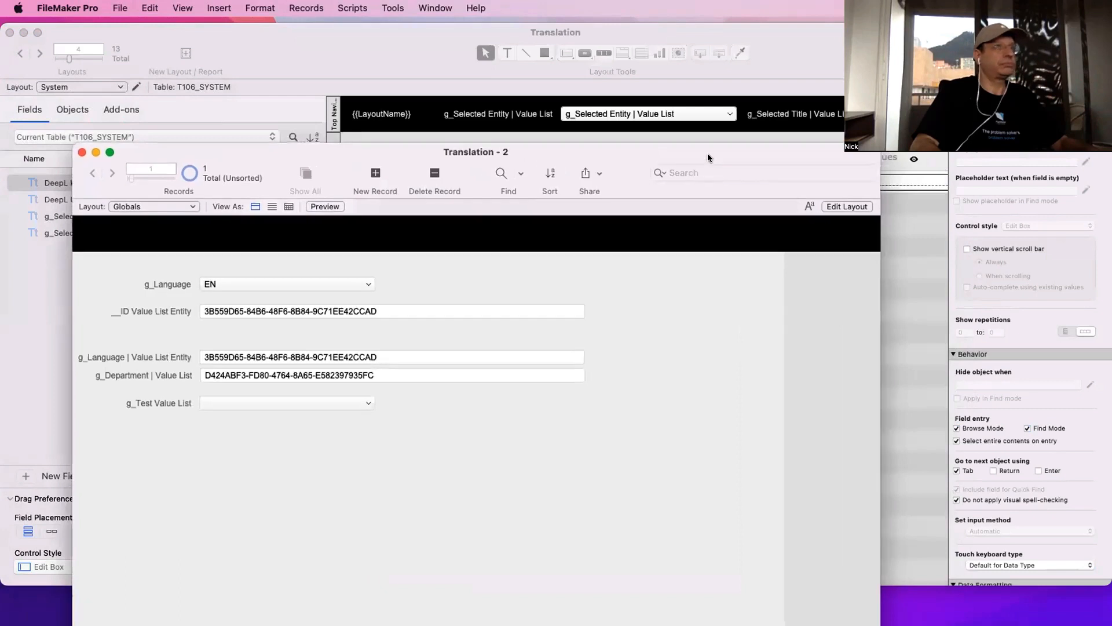
left_click_drag(707, 153, 642, 285)
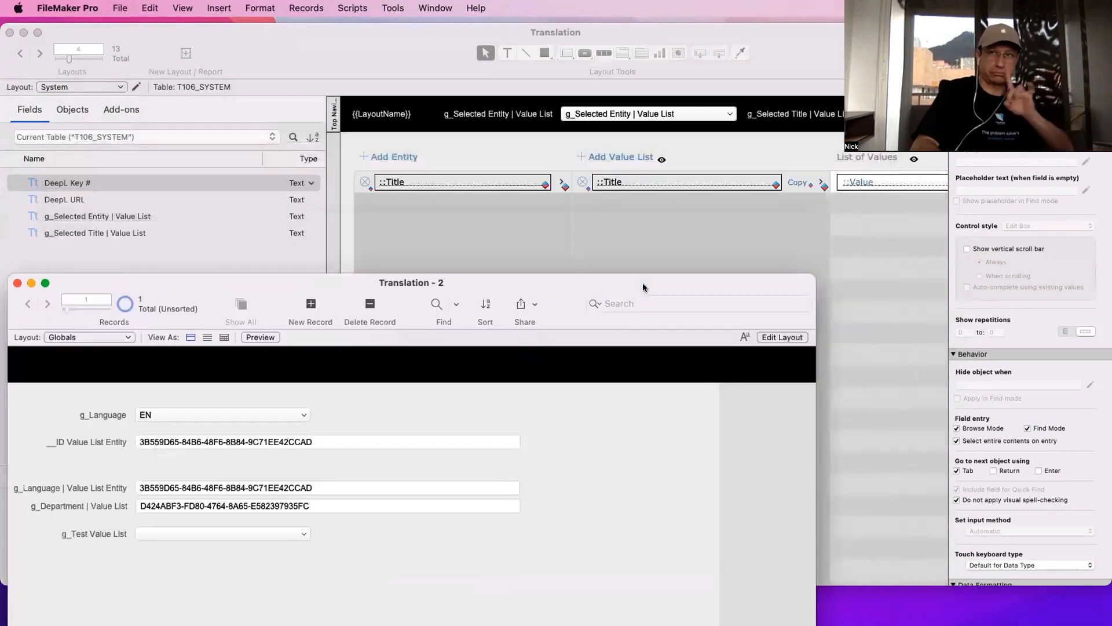
Bring the System layout window forward and return it to Browse mode
left_click(680, 248)
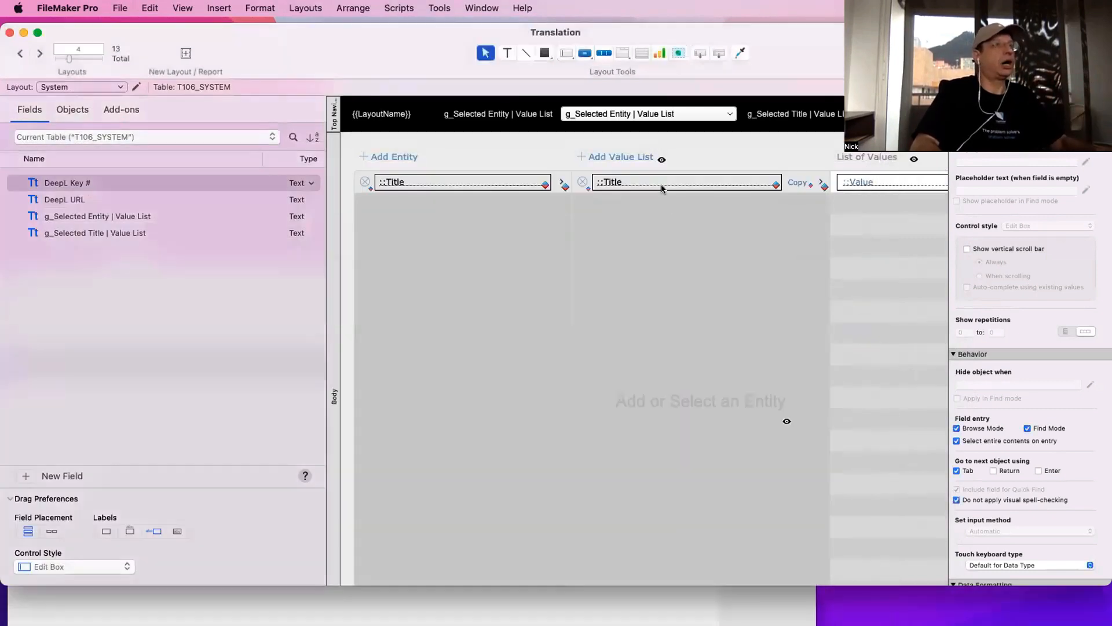
left_click(662, 184)
key("super+b")
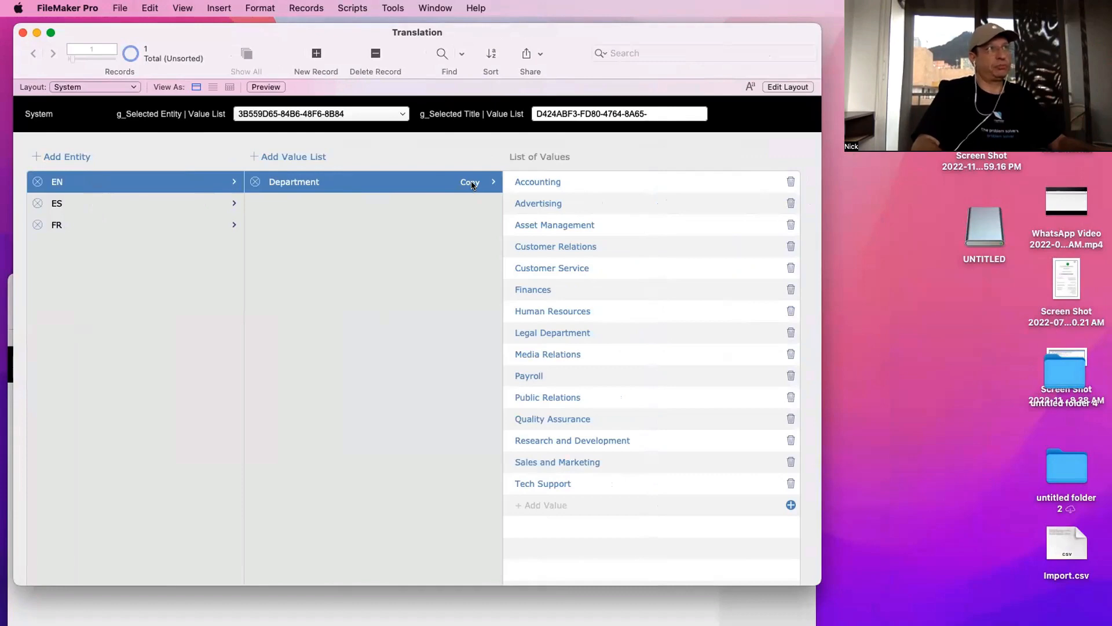
left_click(392, 8)
left_click(392, 8)
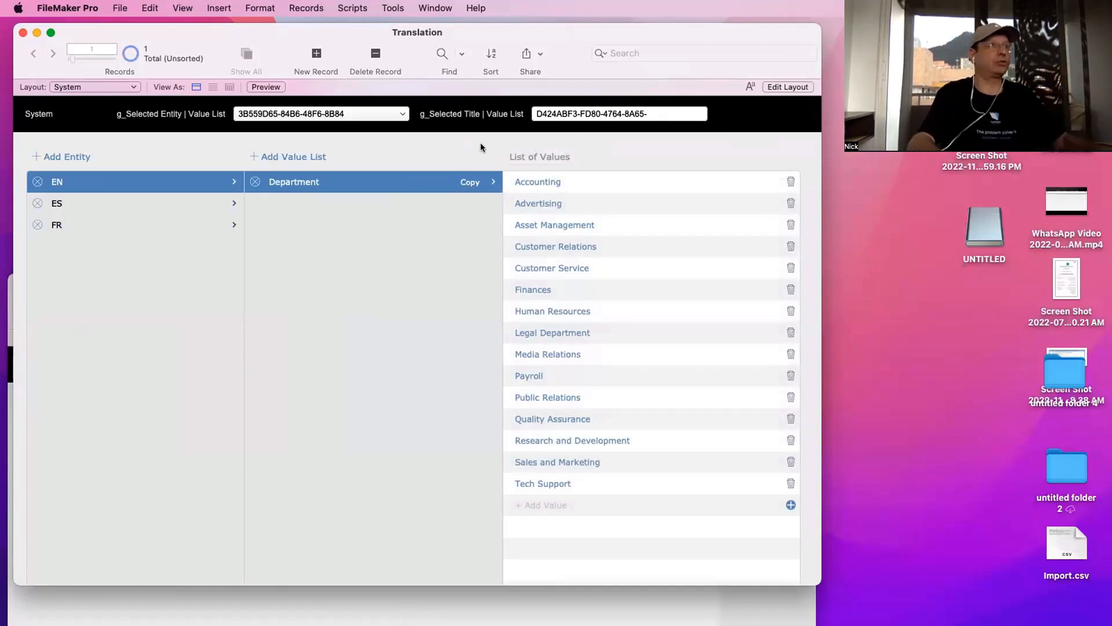
Add three value lists named 1, 2 and 3 to the EN entity
left_click(314, 152)
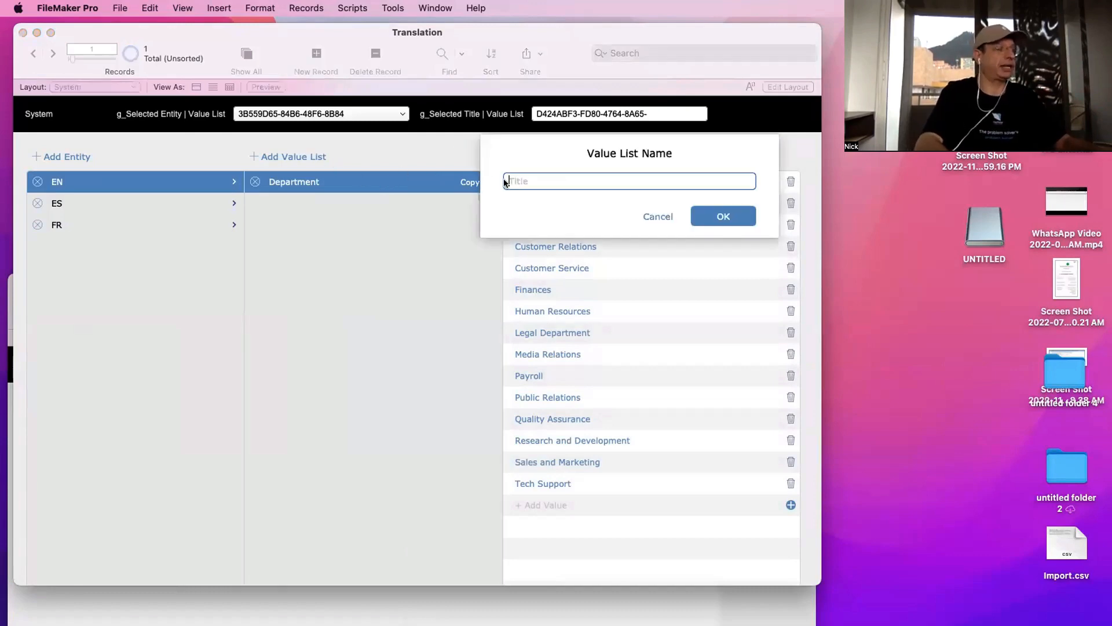
type("!")
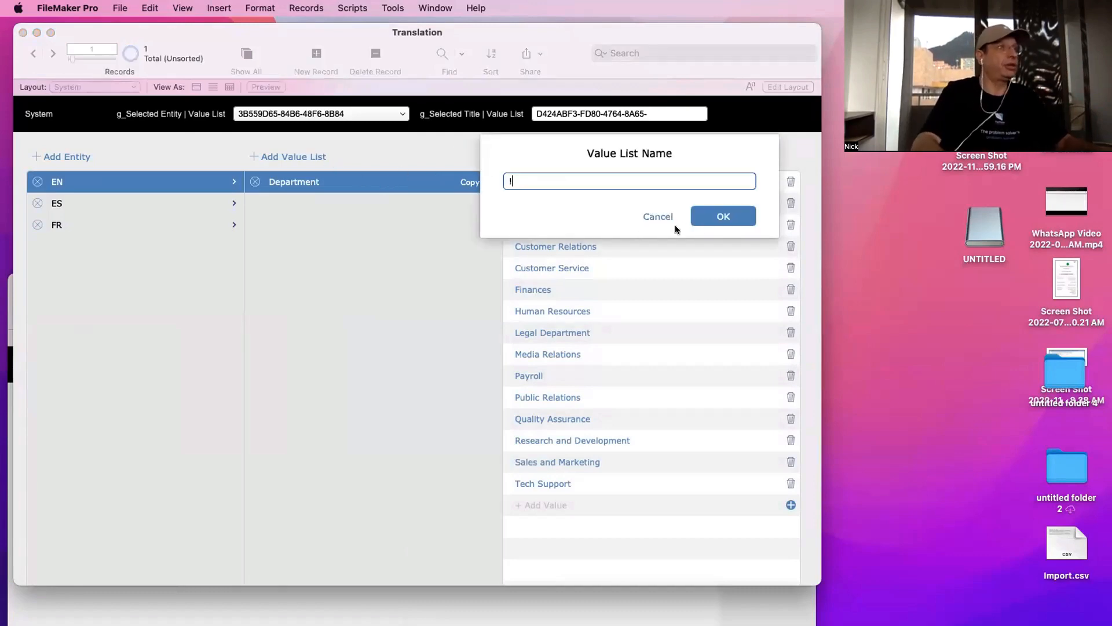
left_click(722, 217)
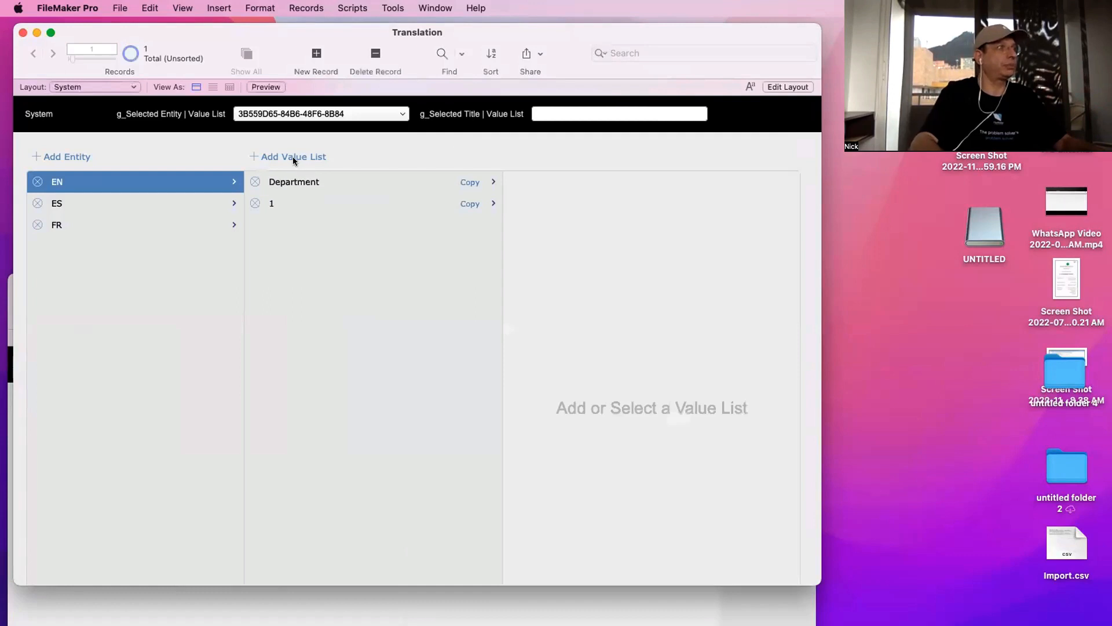
left_click(293, 156)
type("2")
left_click(722, 217)
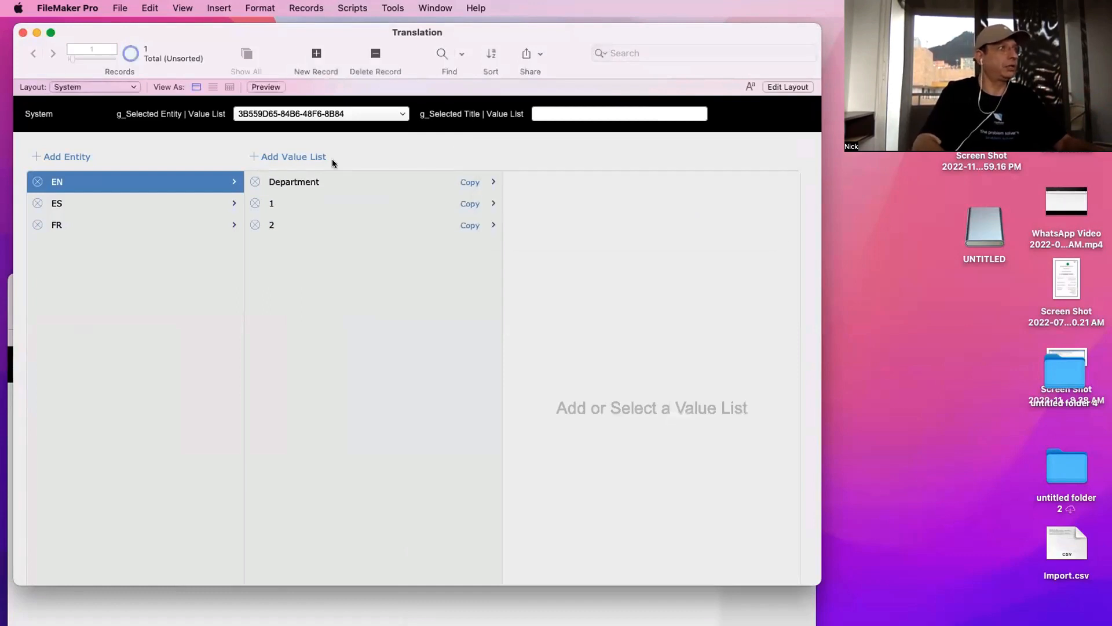
left_click(330, 159)
type("3")
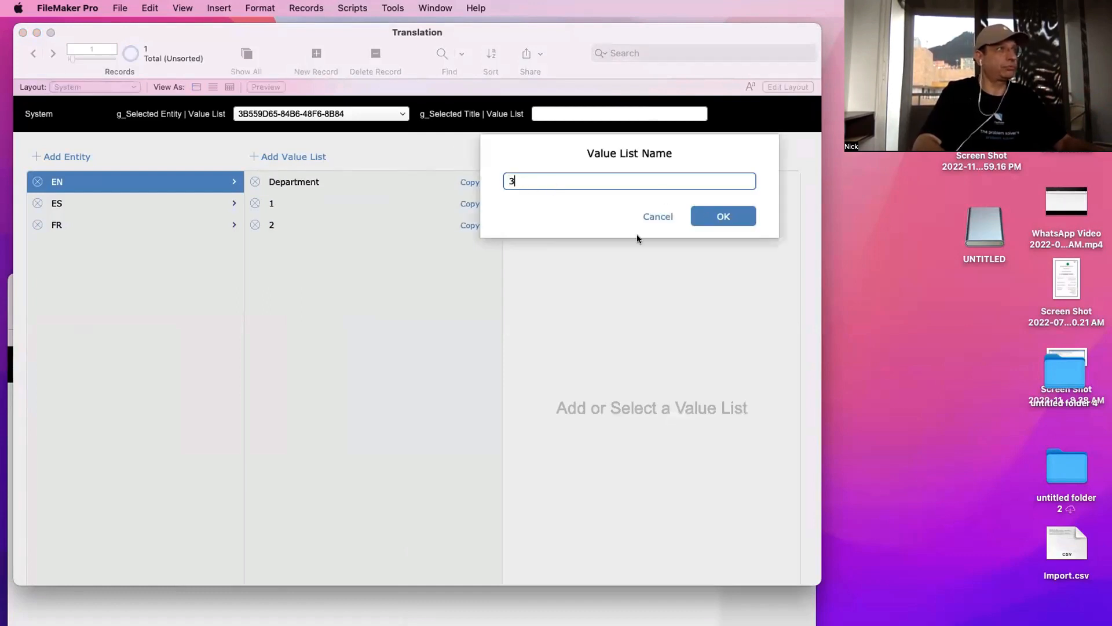
key("Return")
Request deletion of value list 1 but cancel it, and select lists 1, 2, 3 and Department in turn to compare their values
left_click(255, 203)
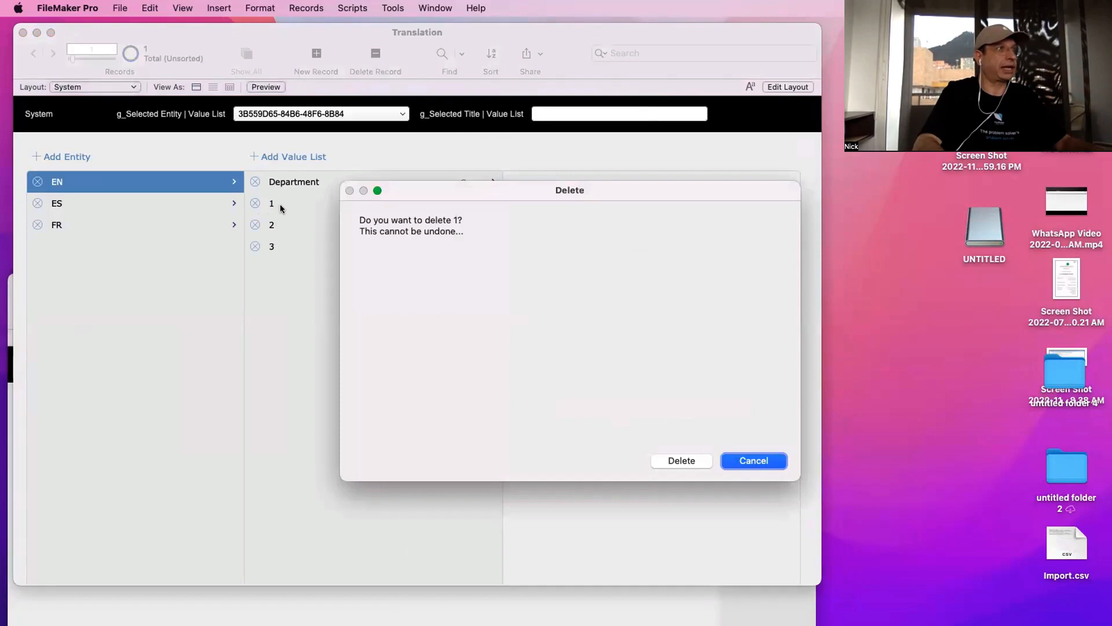
left_click(742, 461)
left_click(309, 207)
left_click(314, 231)
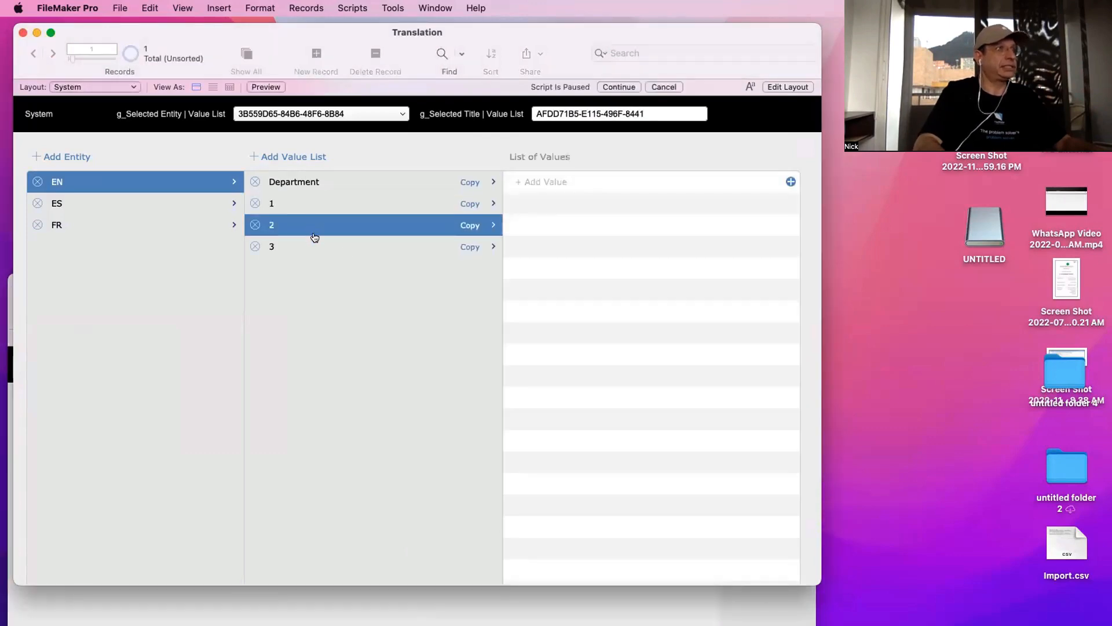
left_click(316, 241)
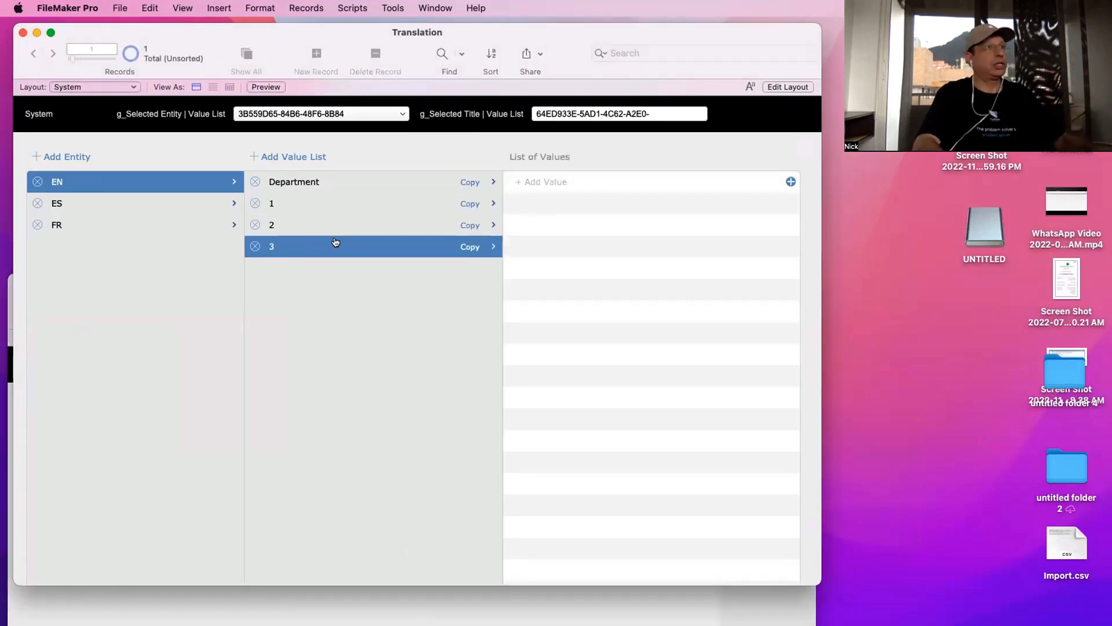
left_click(472, 189)
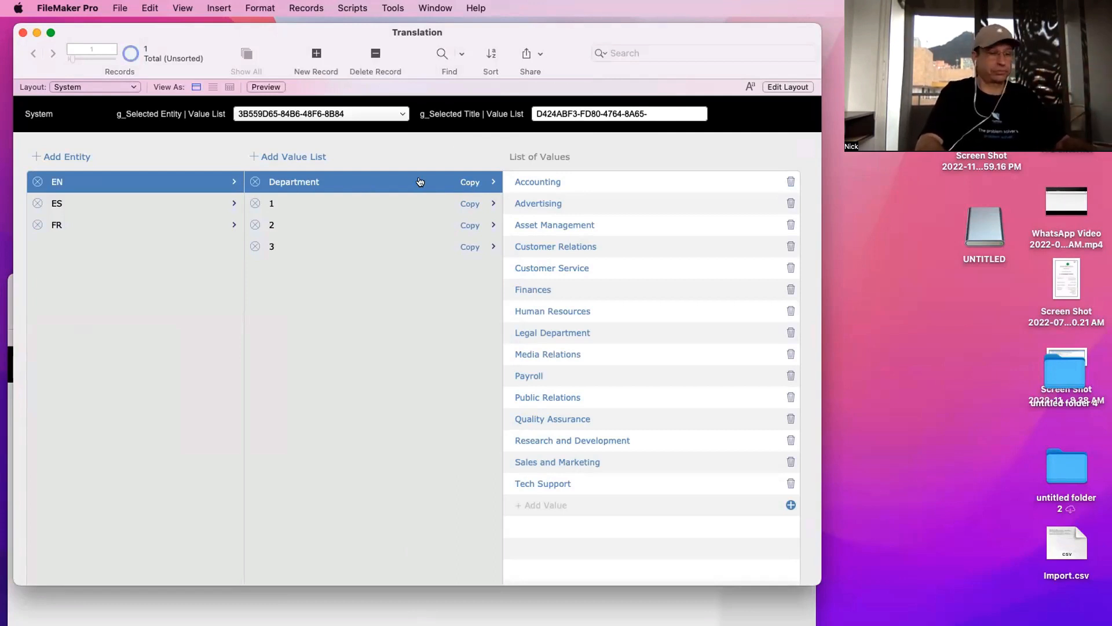
Open the System layout in Layout mode and hide the lane_item_portal object that shows the list of values
key("super+l")
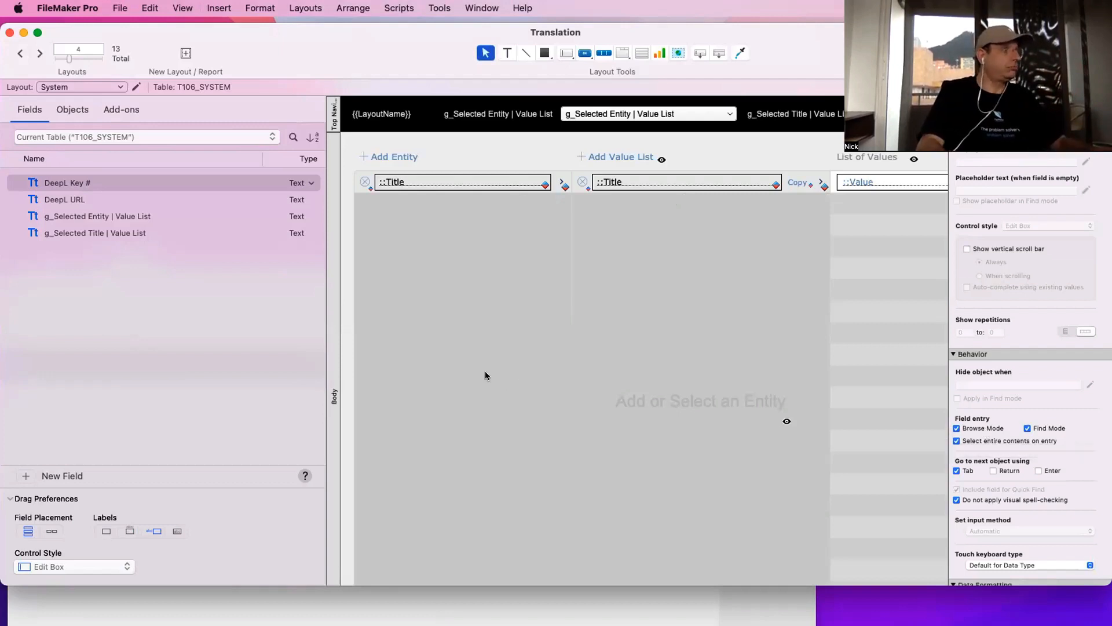
left_click(863, 264)
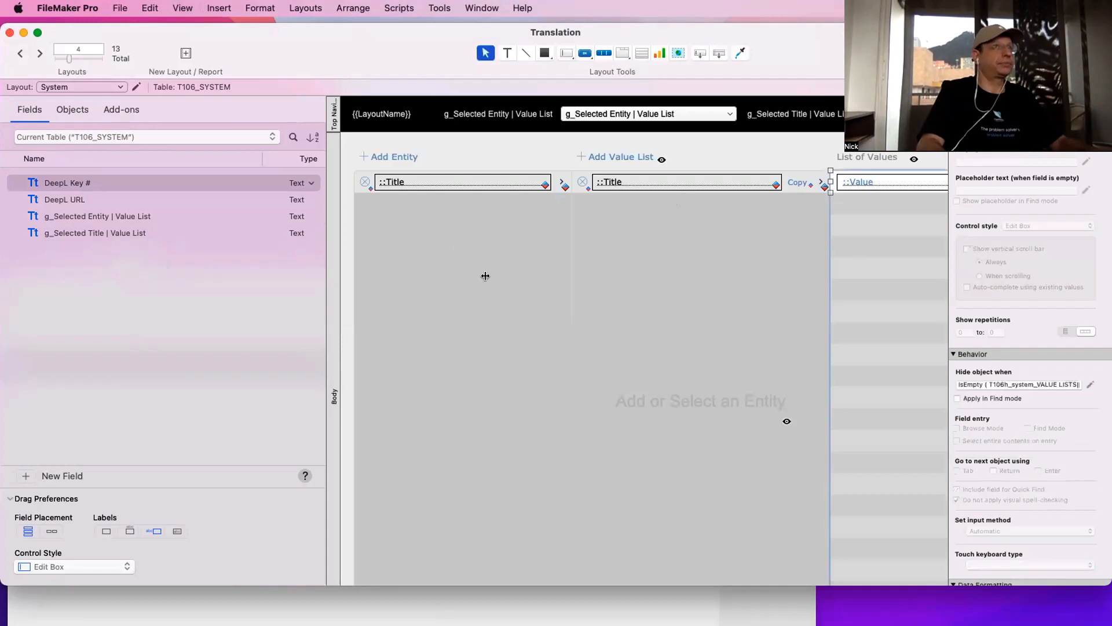
left_click(86, 110)
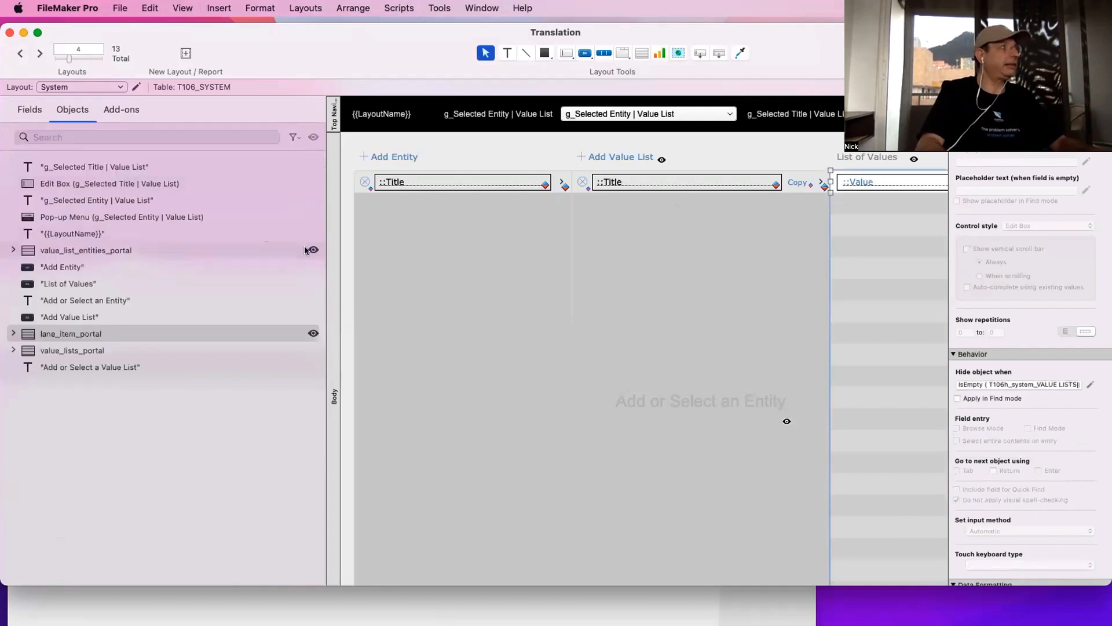
left_click(313, 332)
scroll(554, 223, "right", 5)
left_click(771, 274)
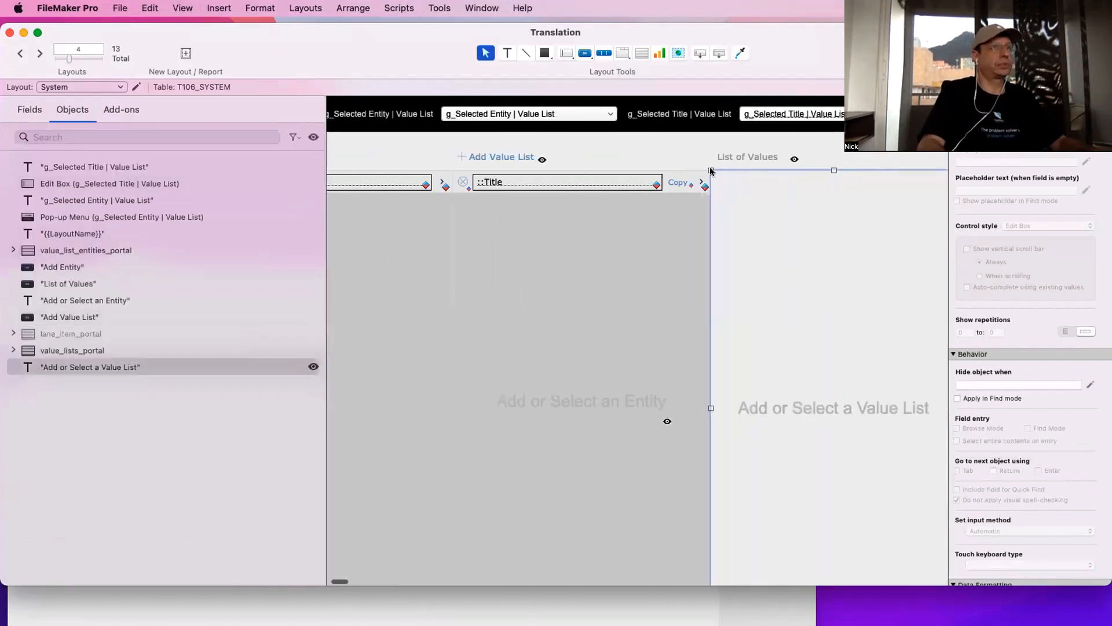
Widen value_lists_portal to about 686 pt to expose the __ID Value List field inside it
left_click(697, 163)
scroll(686, 243, "right", 2)
left_click(611, 244)
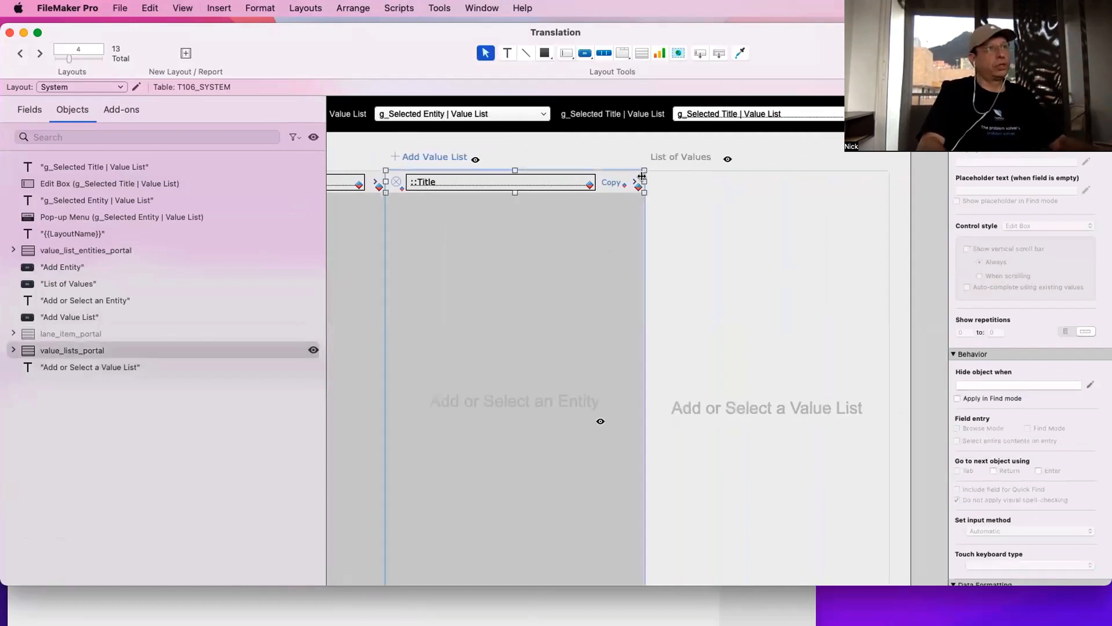
left_click(971, 110)
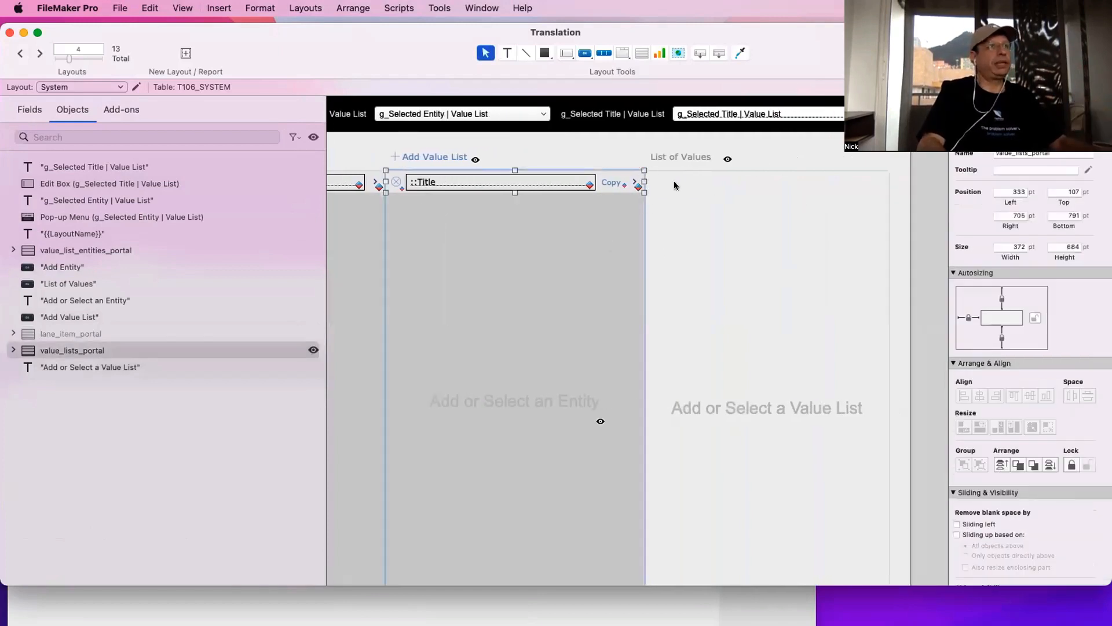
left_click_drag(646, 184, 860, 186)
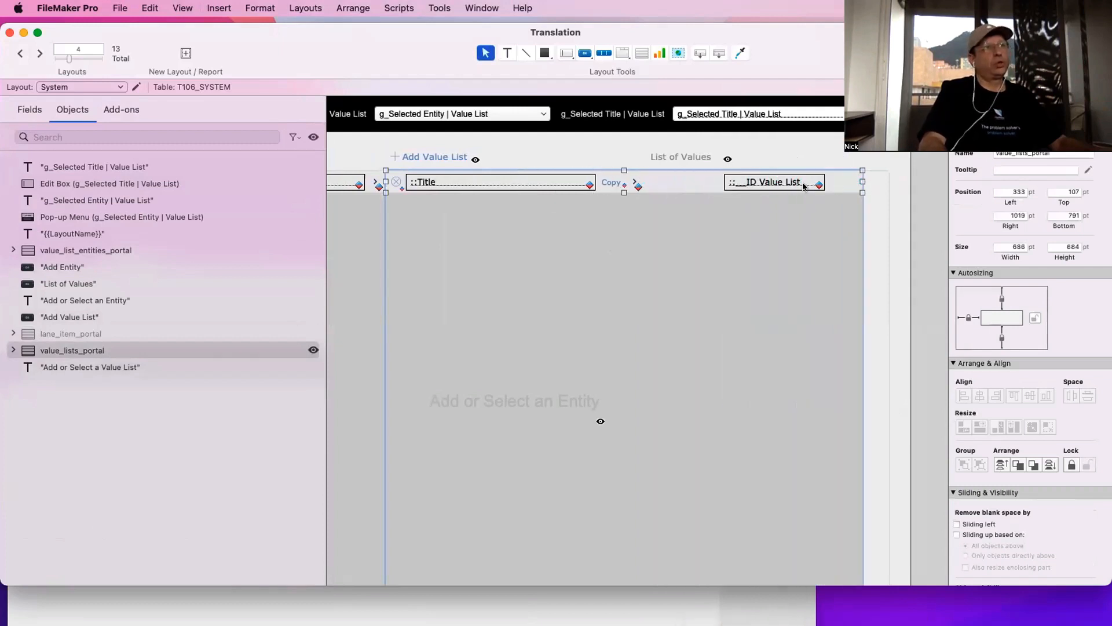
Delete the text color conditional formatting rule from the __ID Value List field in value_lists_portal
left_click(806, 186)
left_click(1089, 110)
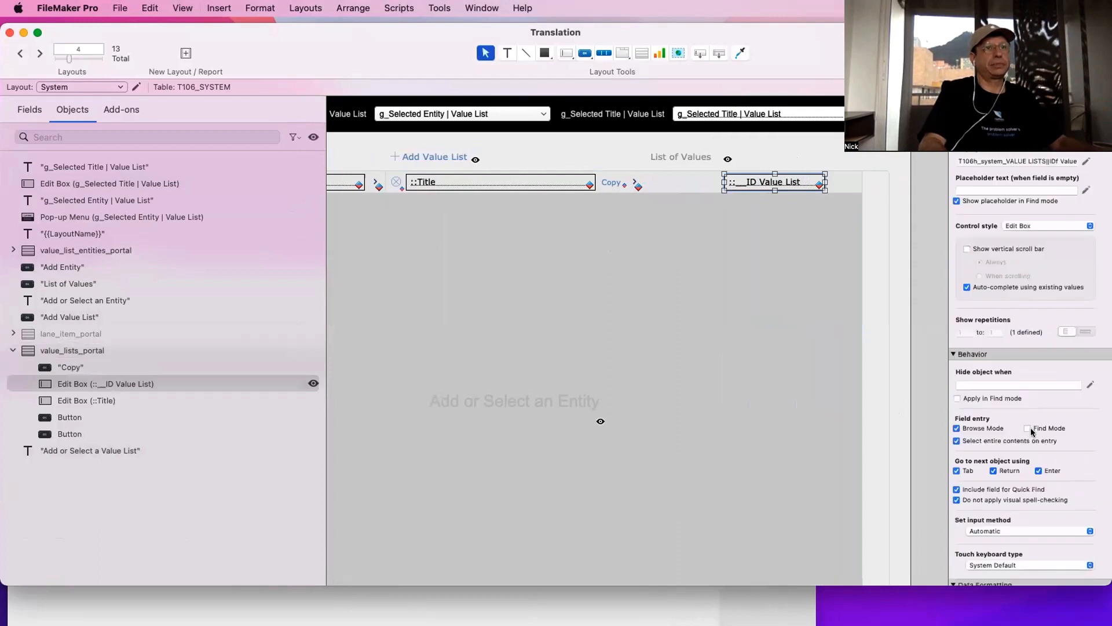
right_click(775, 177)
left_click(775, 185)
right_click(779, 184)
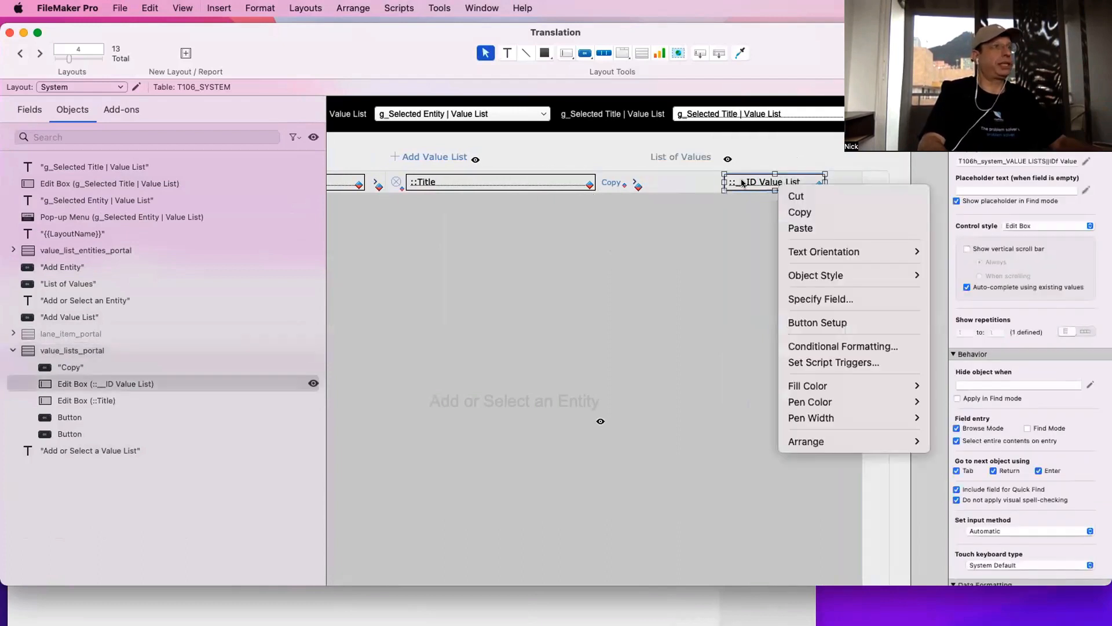
left_click(846, 346)
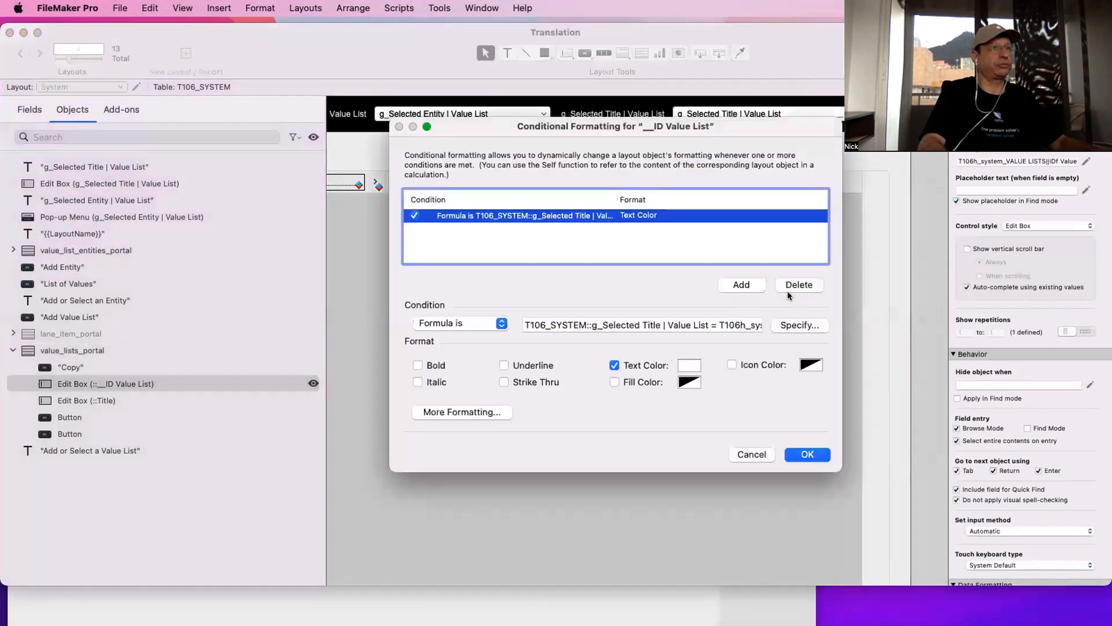
left_click(797, 286)
left_click(807, 454)
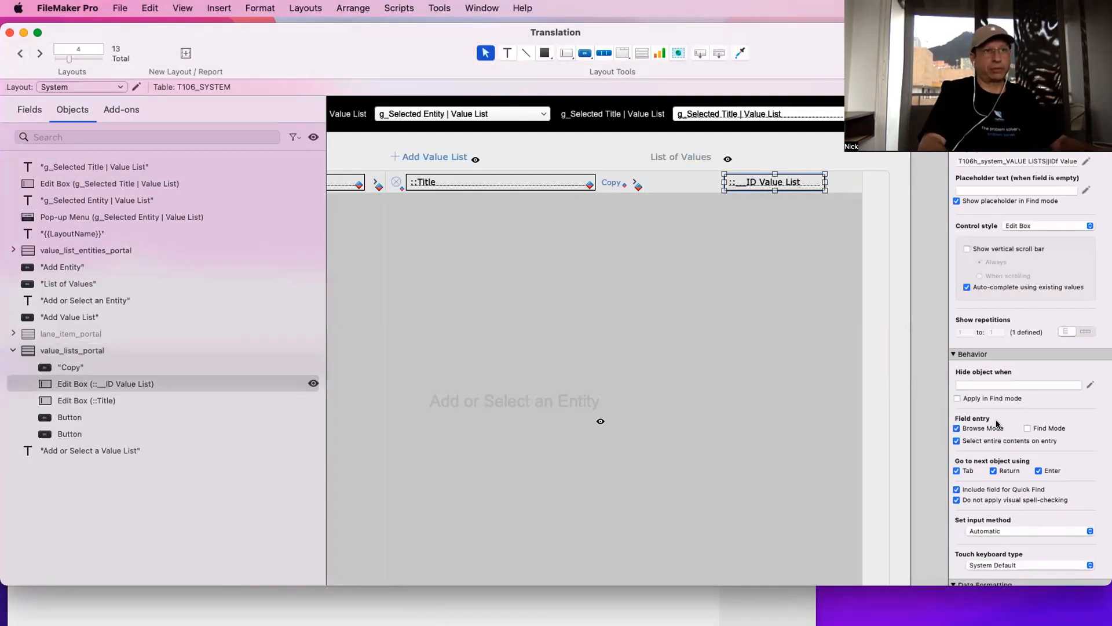
Narrow value_lists_portal back to a width of 372 pt and show the hidden portal again
left_click(811, 298)
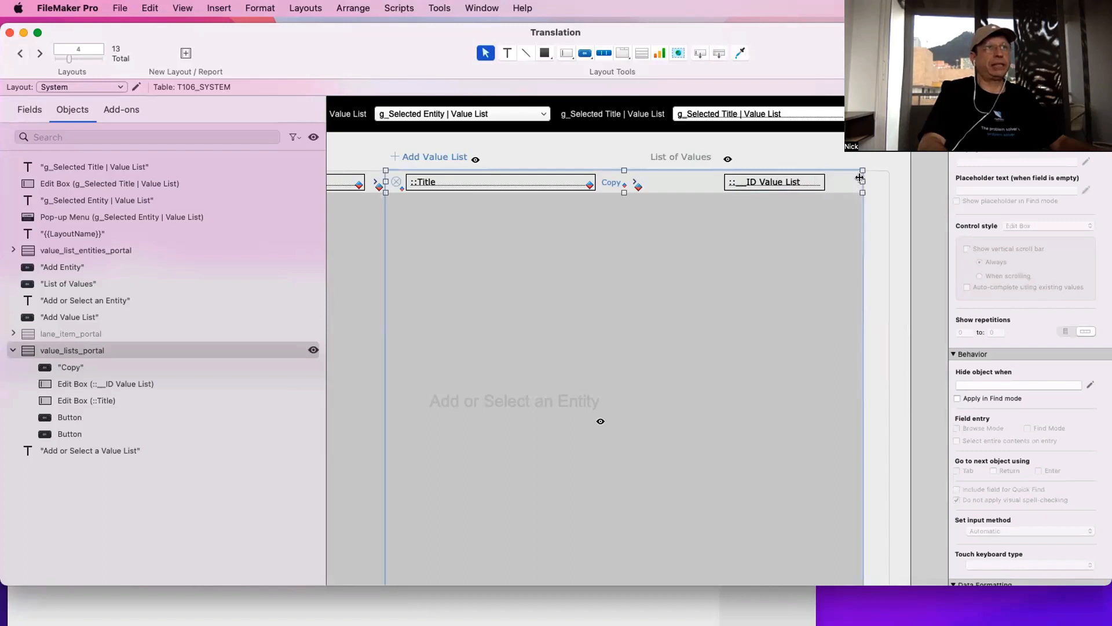
left_click_drag(860, 178, 651, 193)
left_click(973, 110)
double_click(1010, 245)
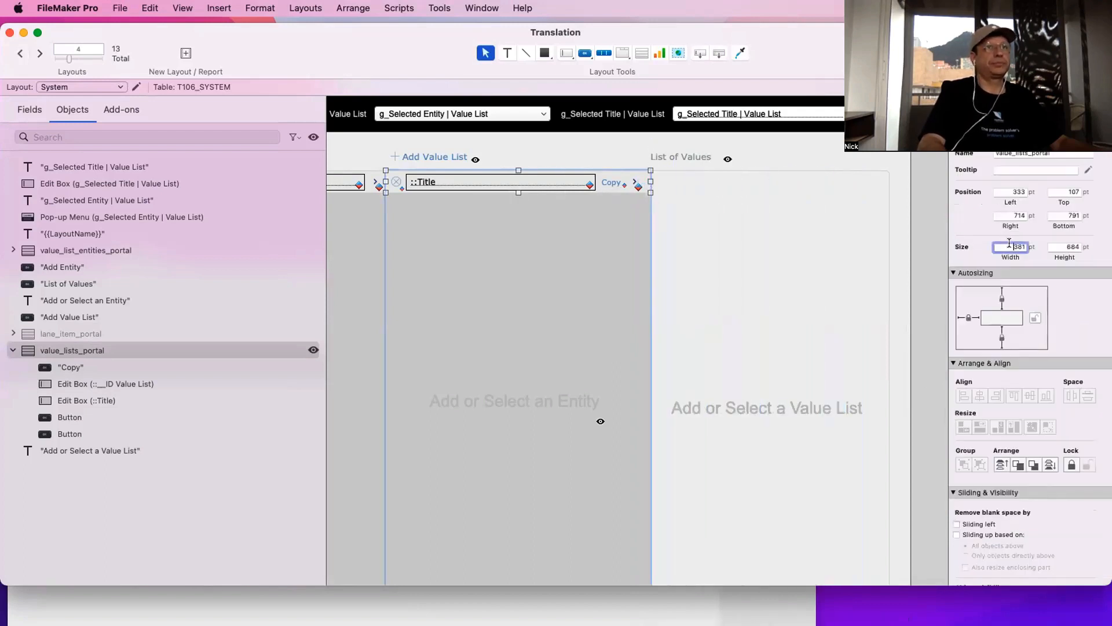
type("372")
key("Return")
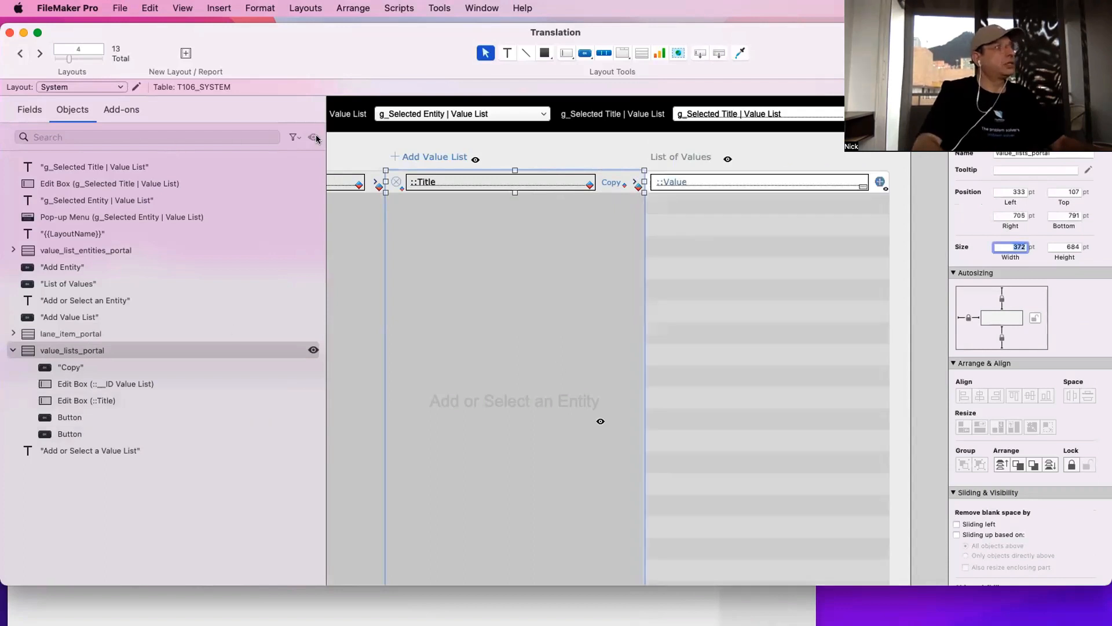
Examine the Copy button's single-step action and the field it targets, and return the System layout to Browse mode
left_click(612, 183)
double_click(613, 184)
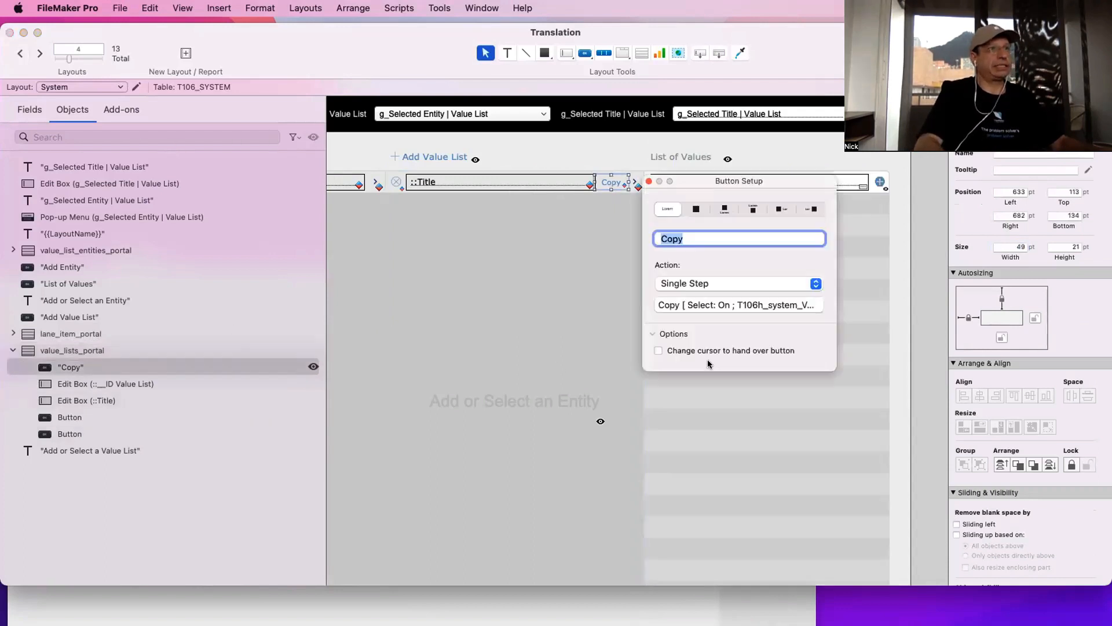
left_click(764, 305)
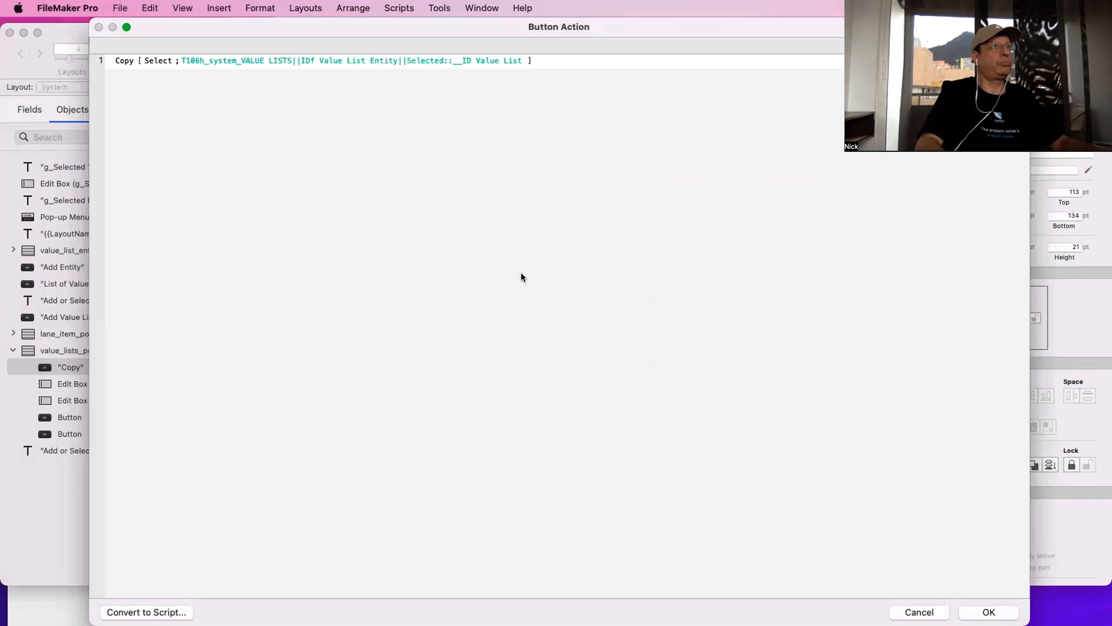
left_click(343, 60)
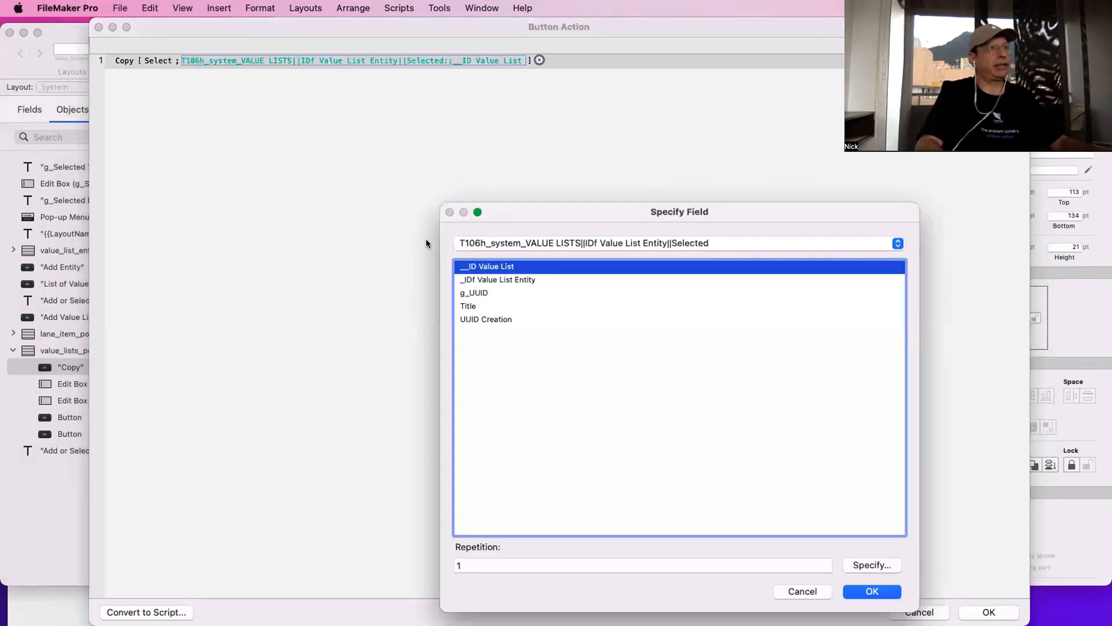
double_click(476, 266)
key("Return")
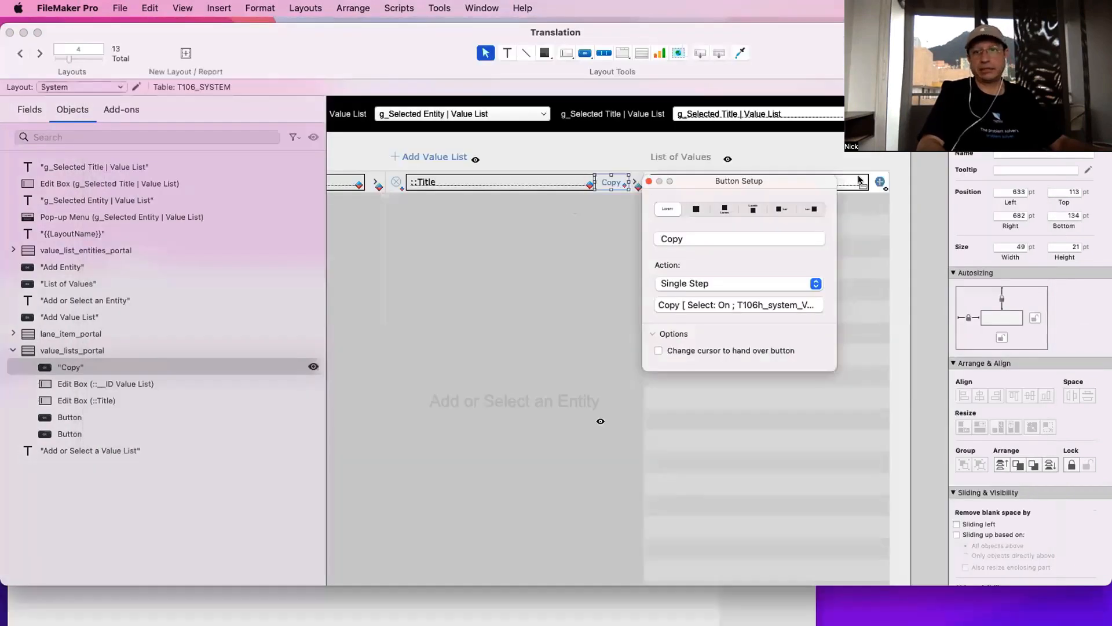
left_click(649, 182)
left_click(622, 224)
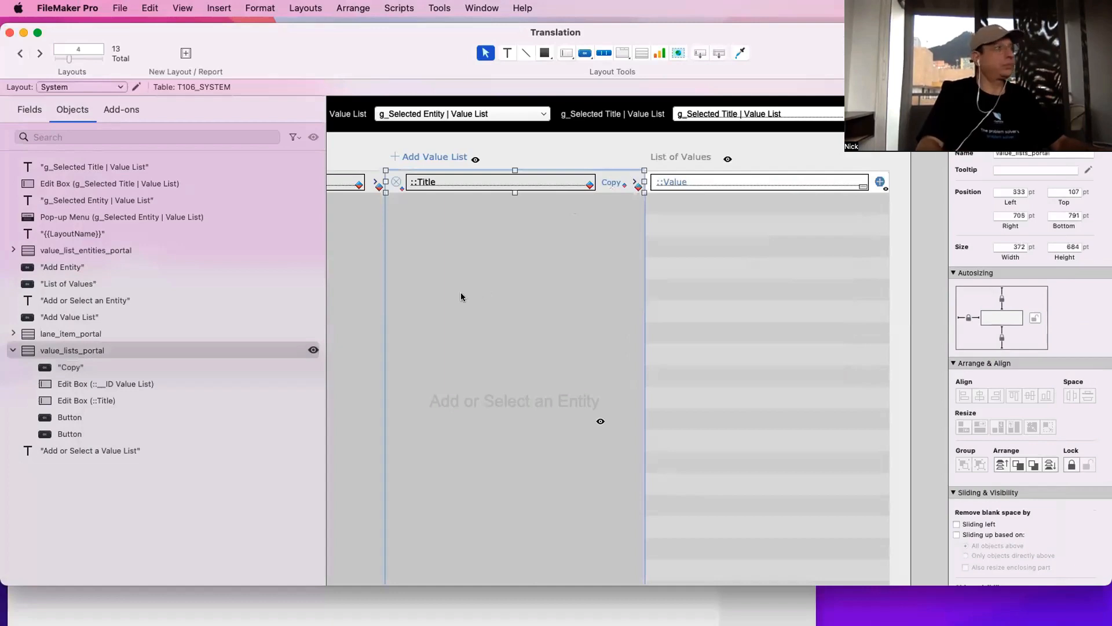
key("super+b")
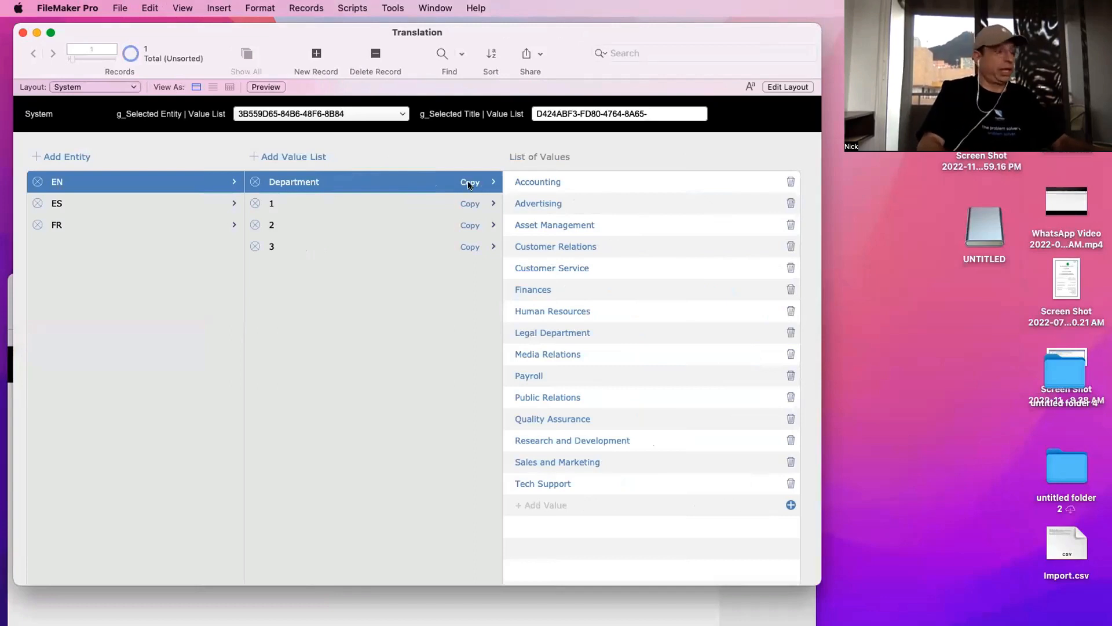
Open the database definition and review the global fields g_Selected Entity | Value List and g_Selected Title | Value List in the SYS_Sytem table
key("super+shift+d")
left_click(444, 138)
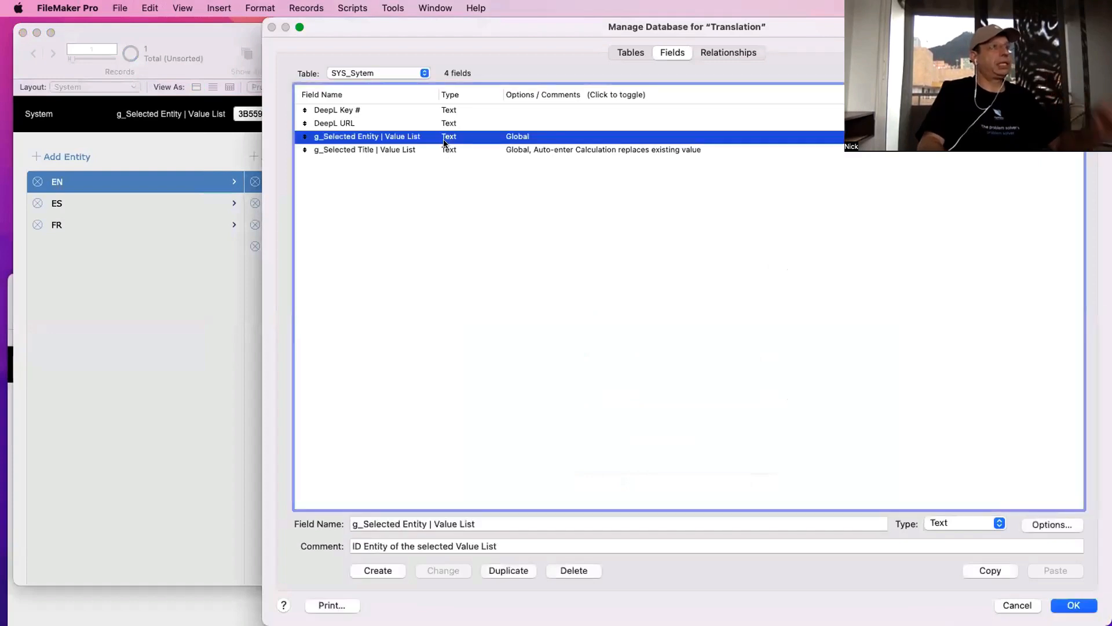
left_click(444, 149, "shift")
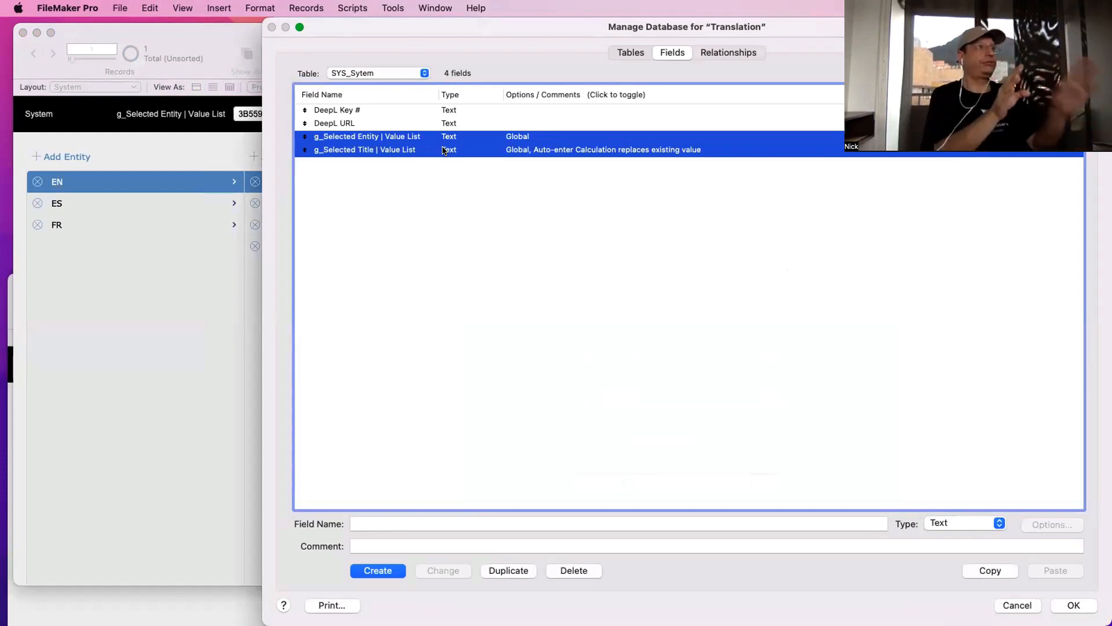
left_click(414, 151)
left_click(410, 139)
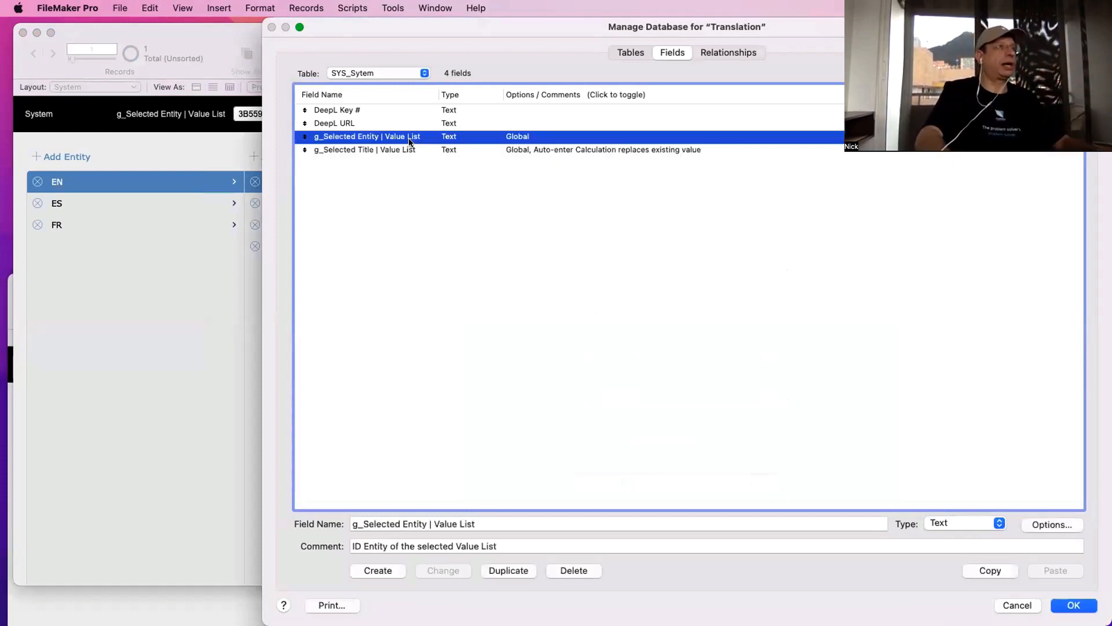
left_click(371, 151)
Rename the field g_Selected Title | Value List to g_Selected List | Value List
left_click_drag(418, 28, 520, 32)
double_click(550, 523)
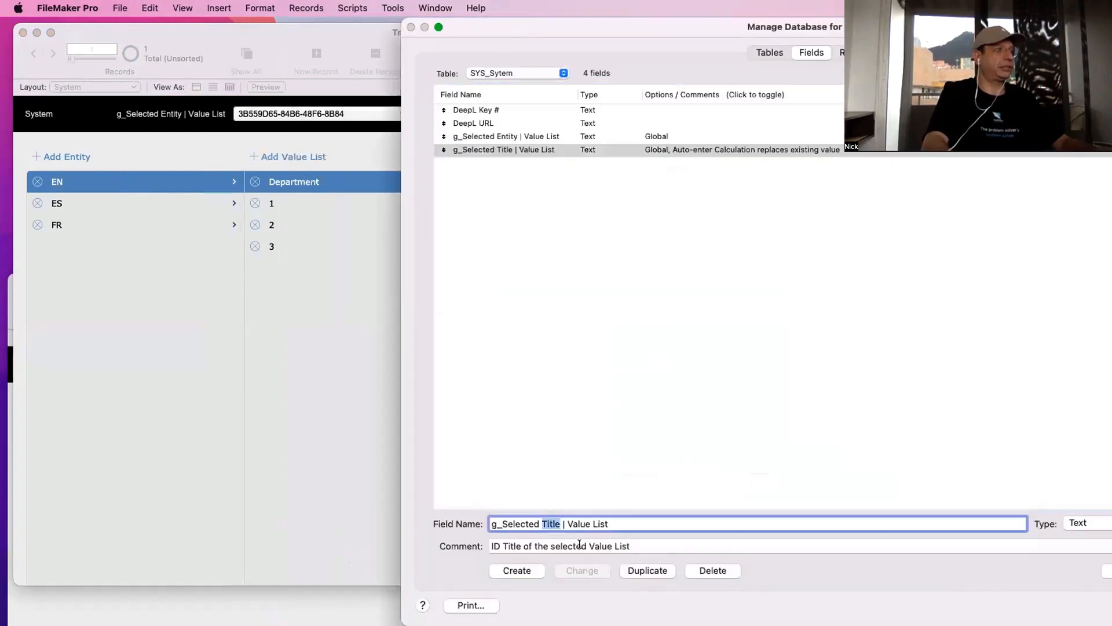
type("List")
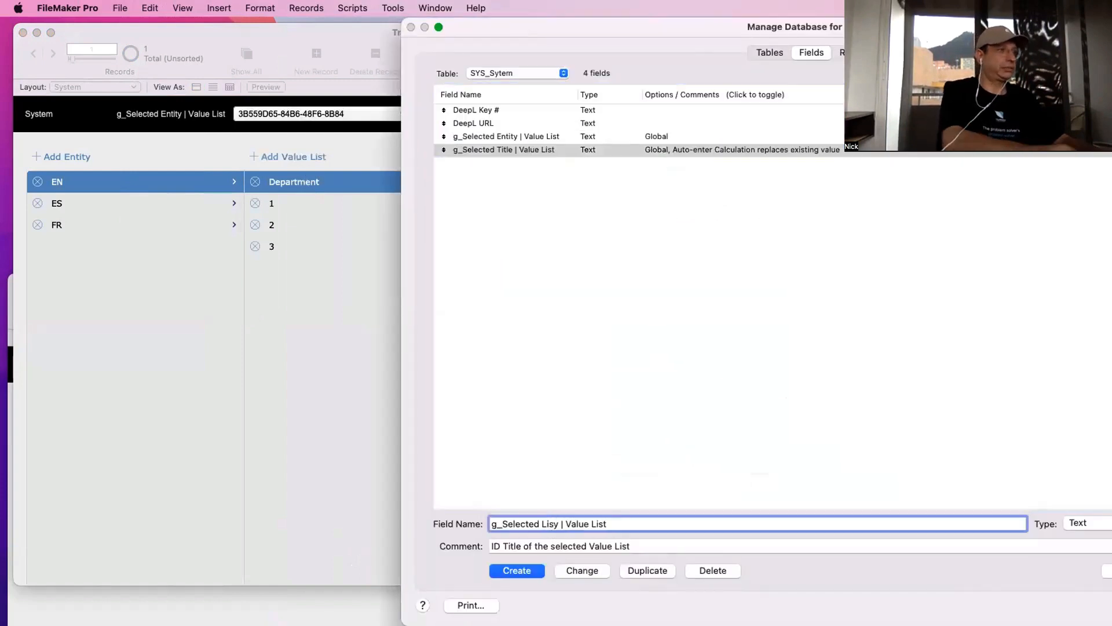
left_click(598, 570)
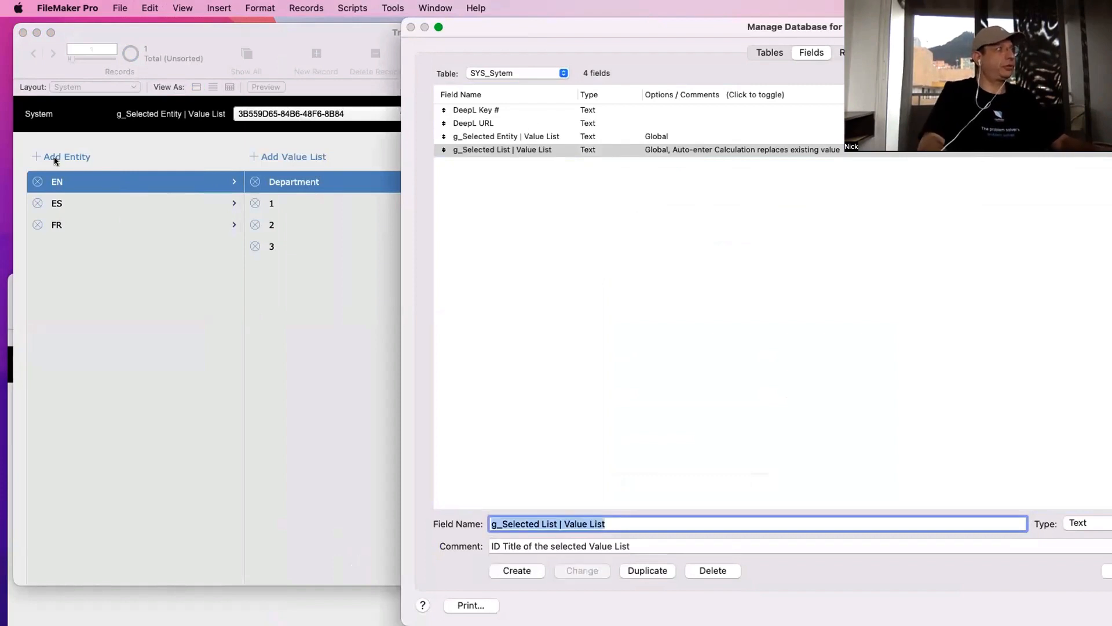
Examine the pair of global fields g_Selected Entity | Value List and g_Selected List | Value List in the SYS_Sytem table
left_click(533, 150)
key("Up")
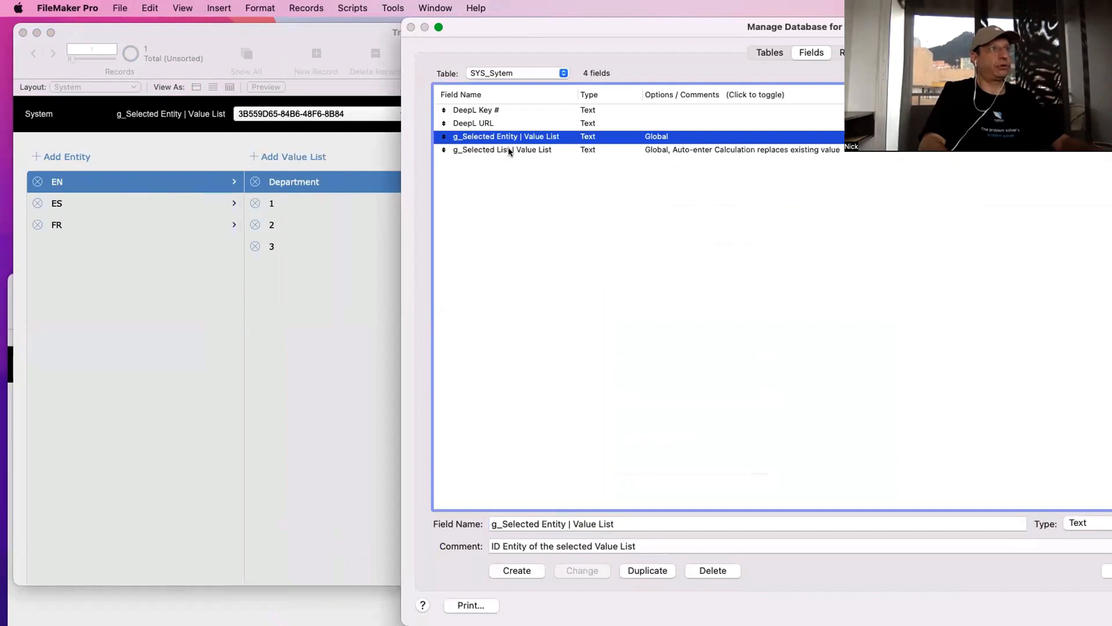
left_click(509, 149, "shift")
left_click(544, 170)
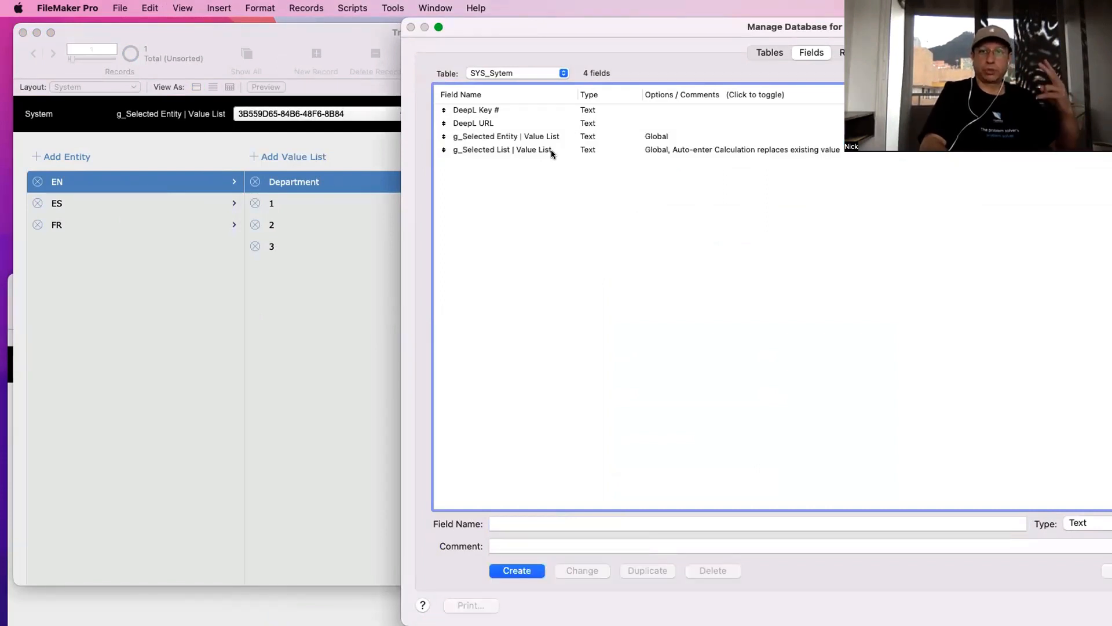
left_click(551, 149)
left_click(548, 140, "shift")
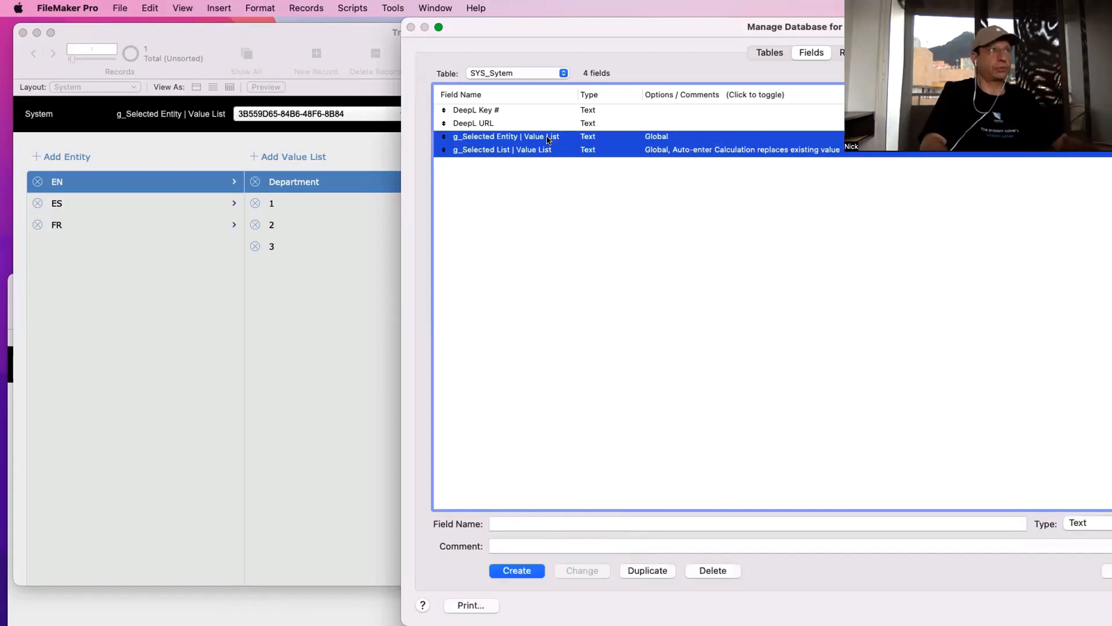
left_click(576, 193)
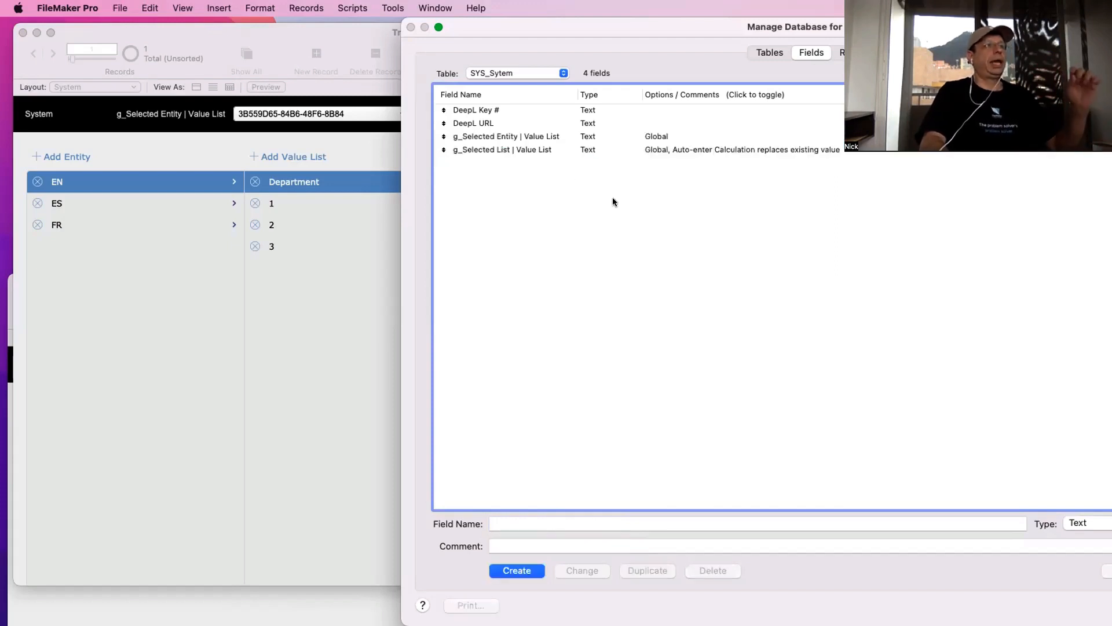
Examine both match-field pairs relating T01_GLOBALS to T01_globals_VALUE LIST ITEMS in the relationships graph, and close the database definition
left_click(867, 53)
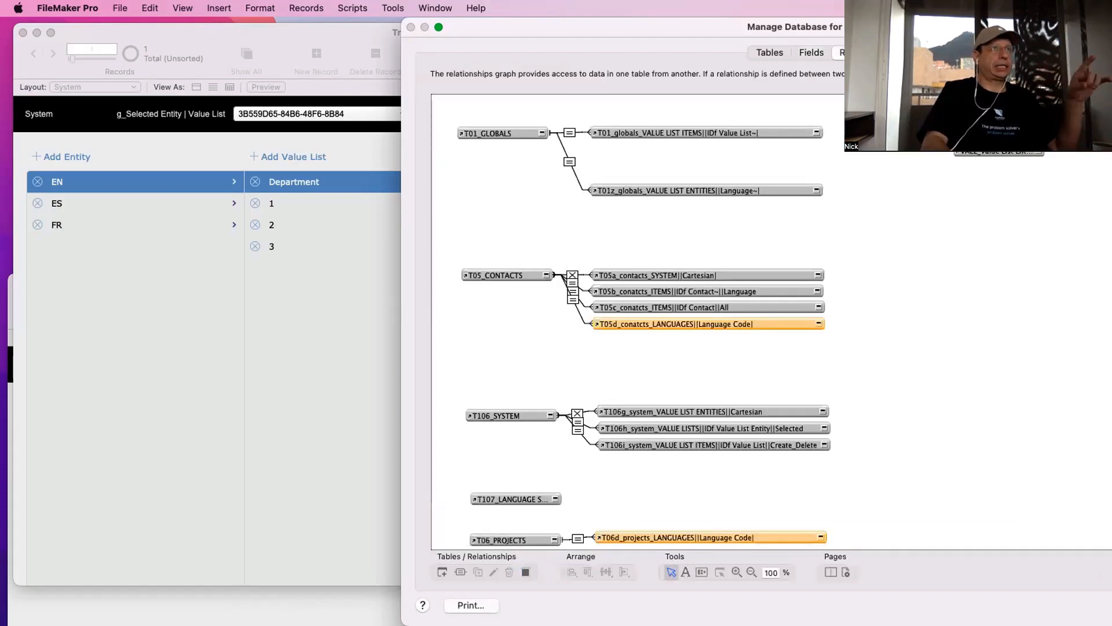
left_click(571, 133)
double_click(568, 133)
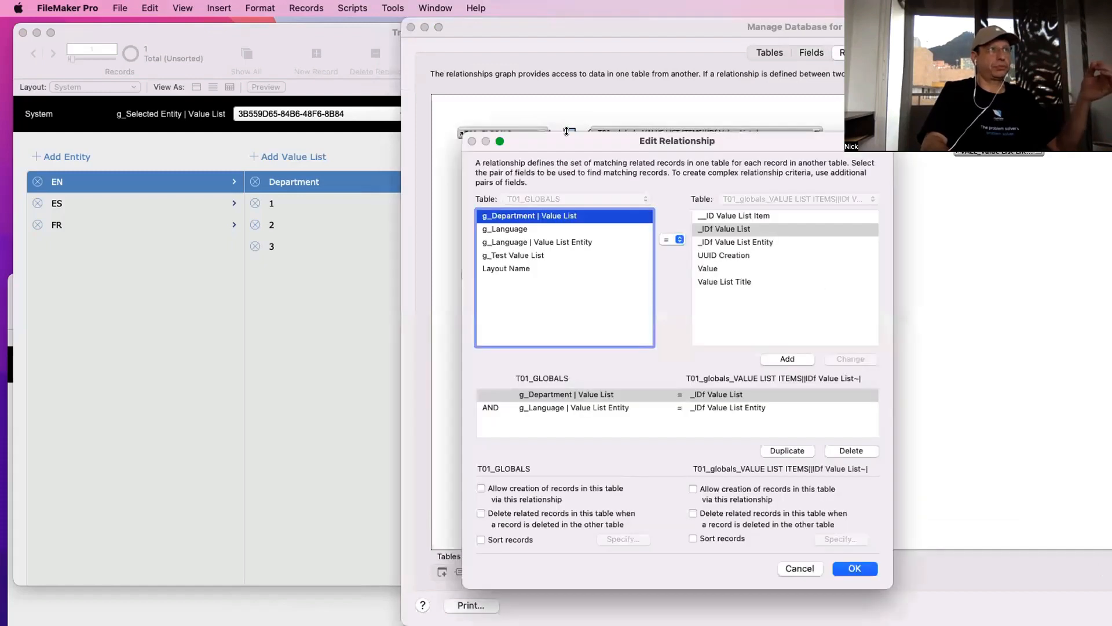
left_click(636, 393)
left_click(661, 408, "shift")
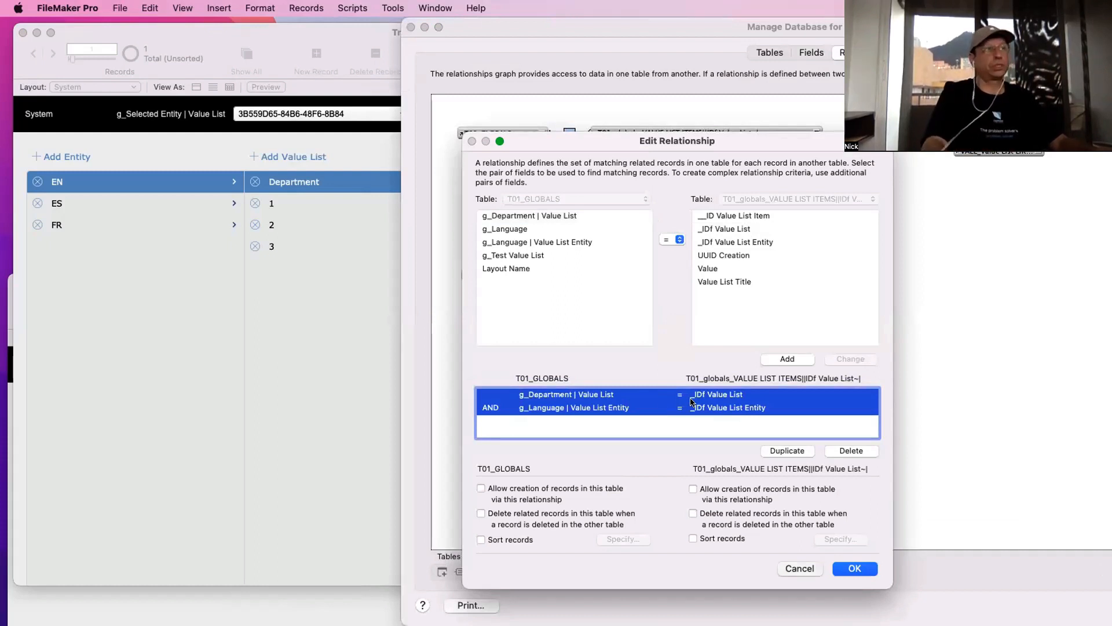
key("Escape")
key("Escape")
left_click(605, 192)
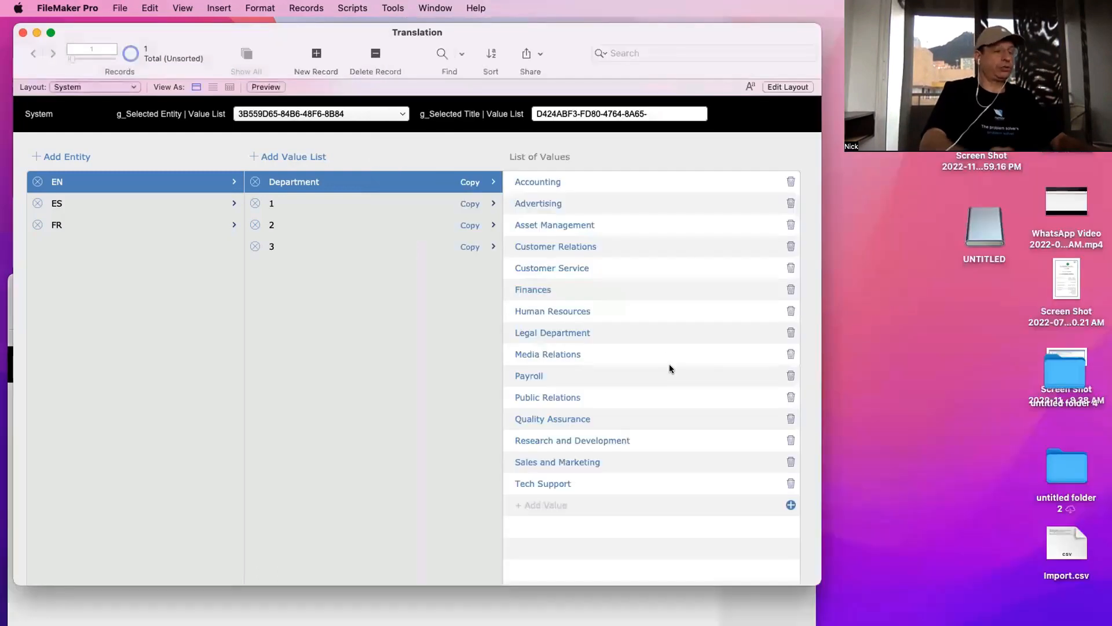
Open the VALI_Value List Items layout from the Tables folder in a new window
key("super+shift+l")
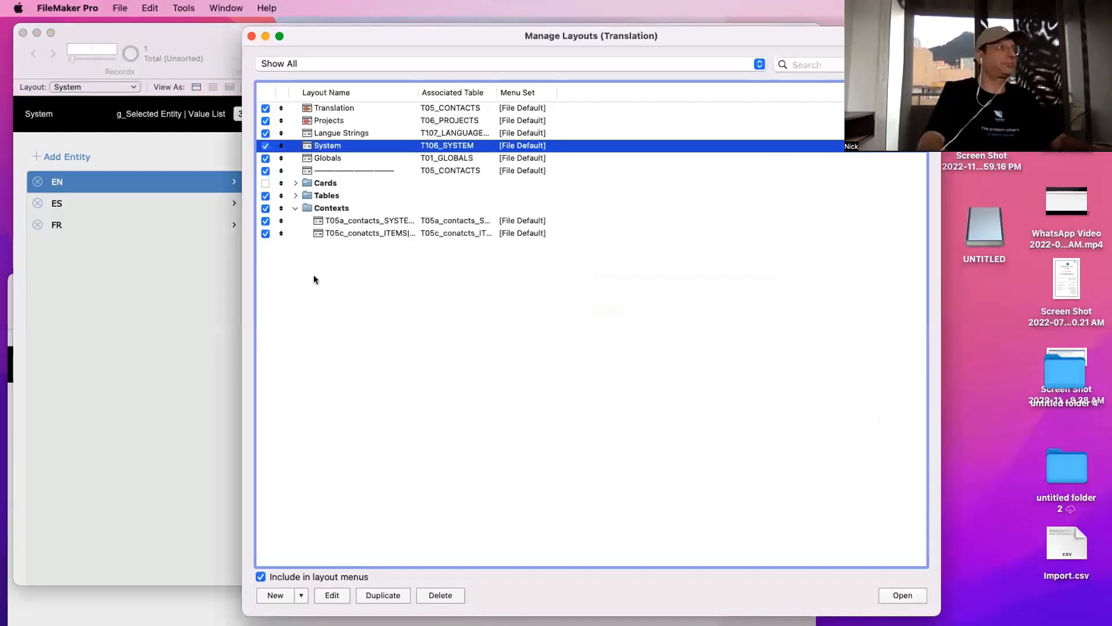
left_click(296, 195)
left_click(341, 230)
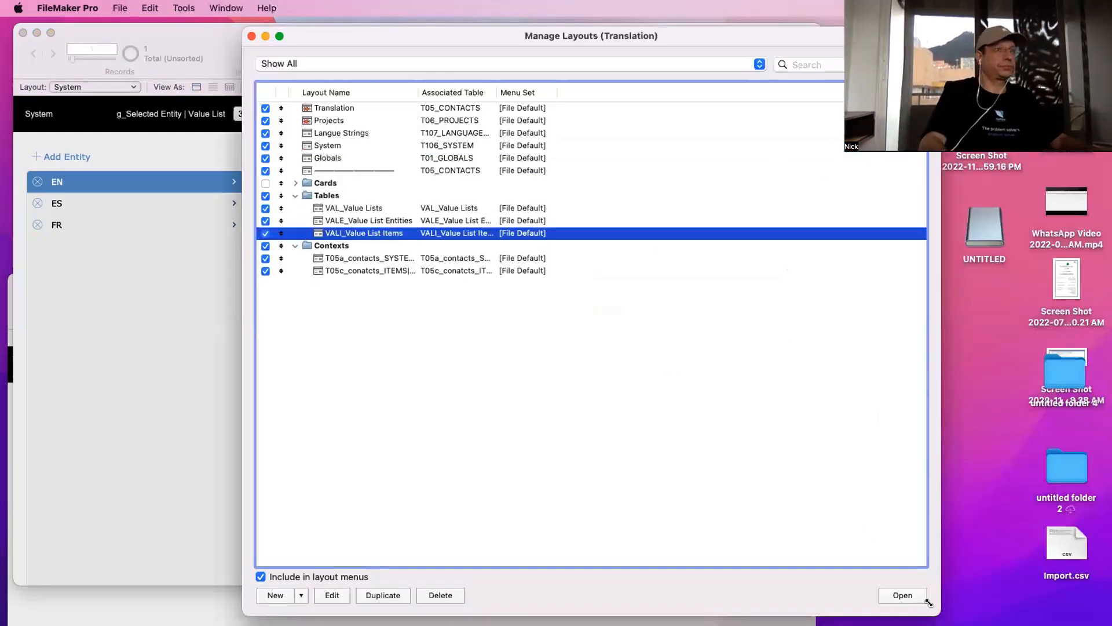
left_click(924, 596)
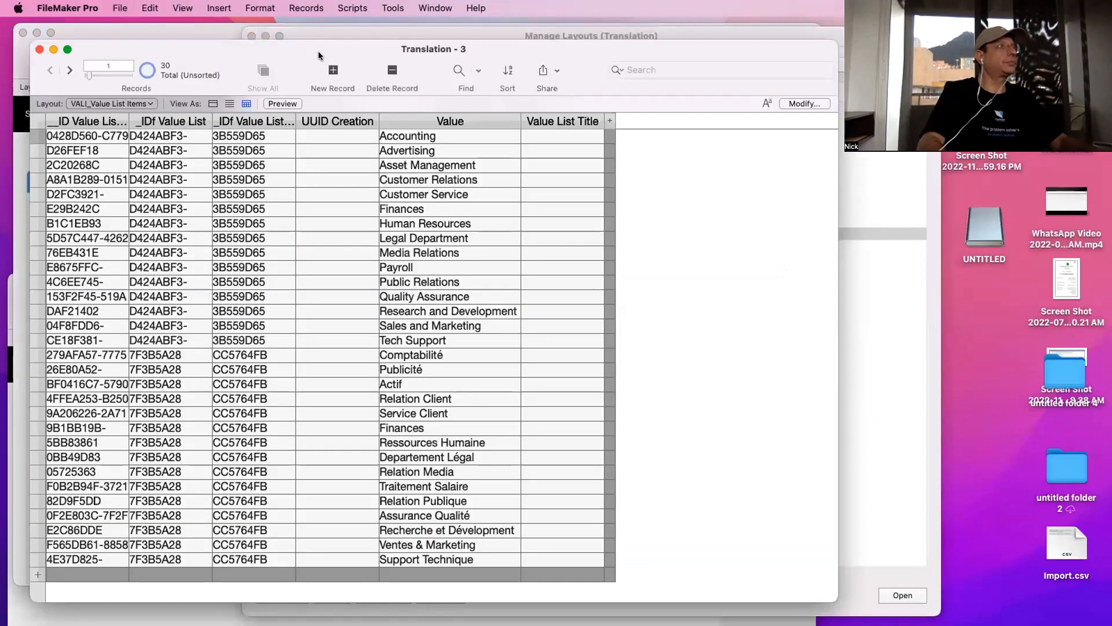
Widen the _IDf Value List Entity and _IDf Value List columns to show full IDs, placing the entity column first
left_click_drag(318, 51, 562, 94)
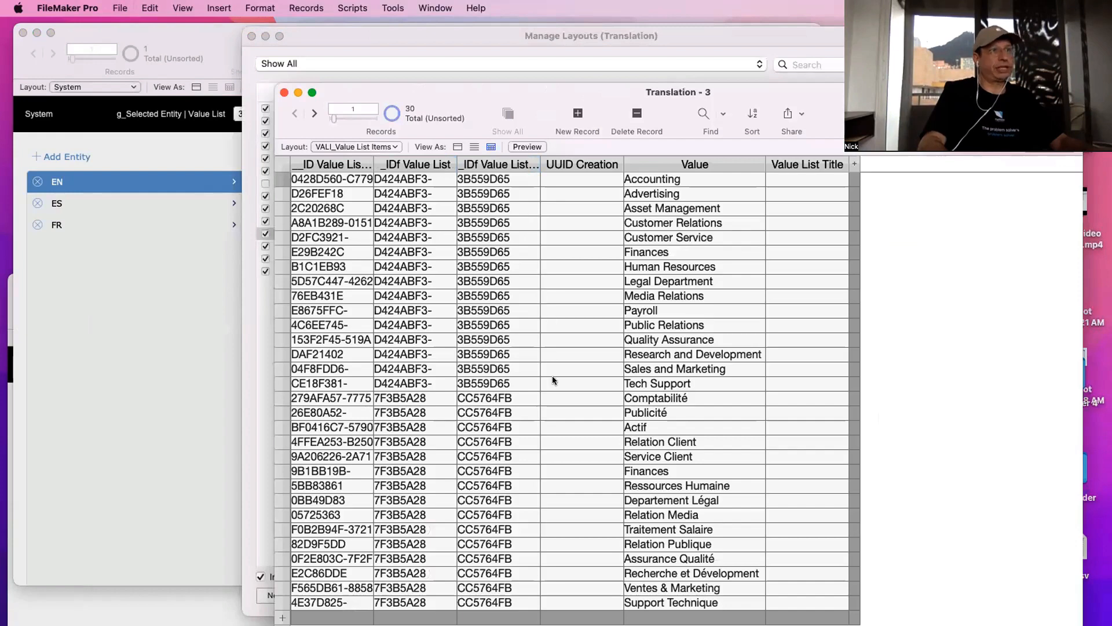
left_click(530, 384)
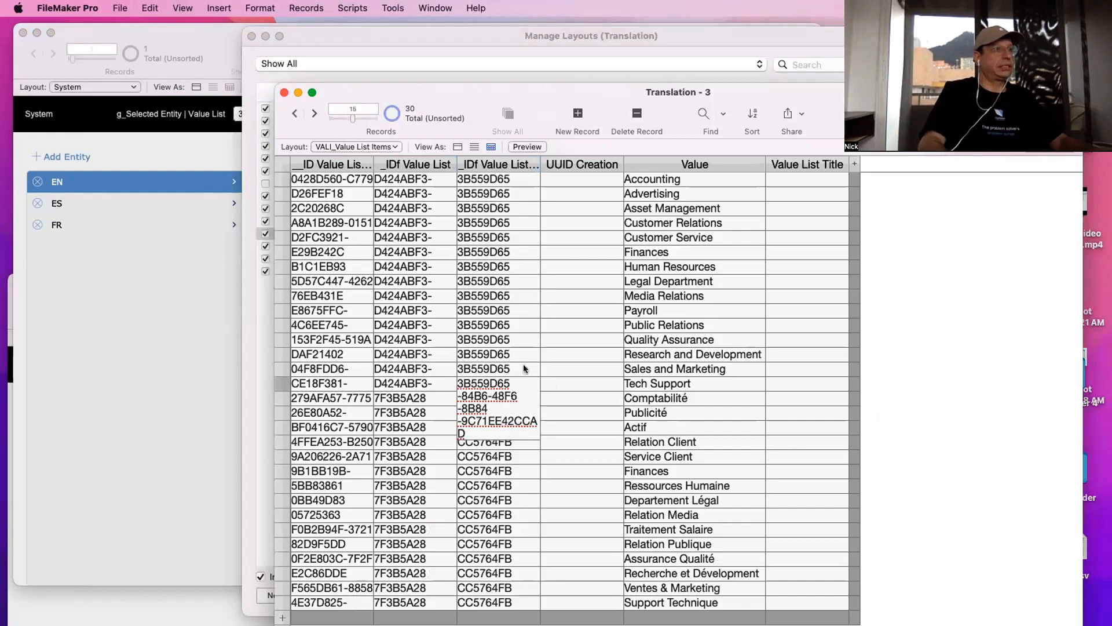
left_click_drag(538, 165, 698, 169)
left_click_drag(672, 96, 538, 40)
left_click(539, 120)
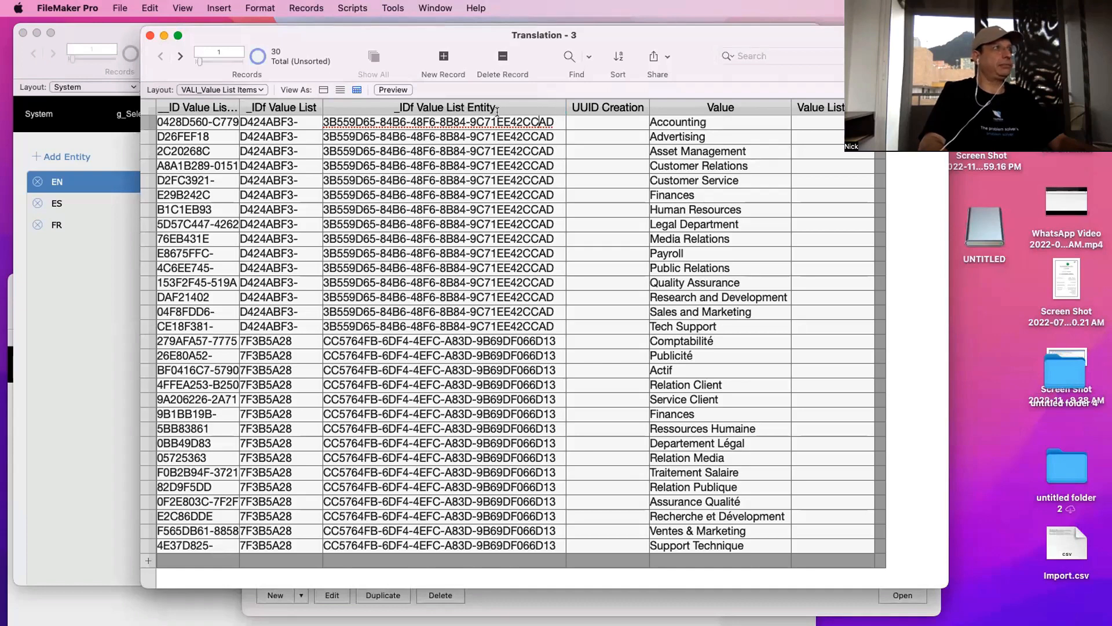
left_click_drag(284, 108, 728, 108)
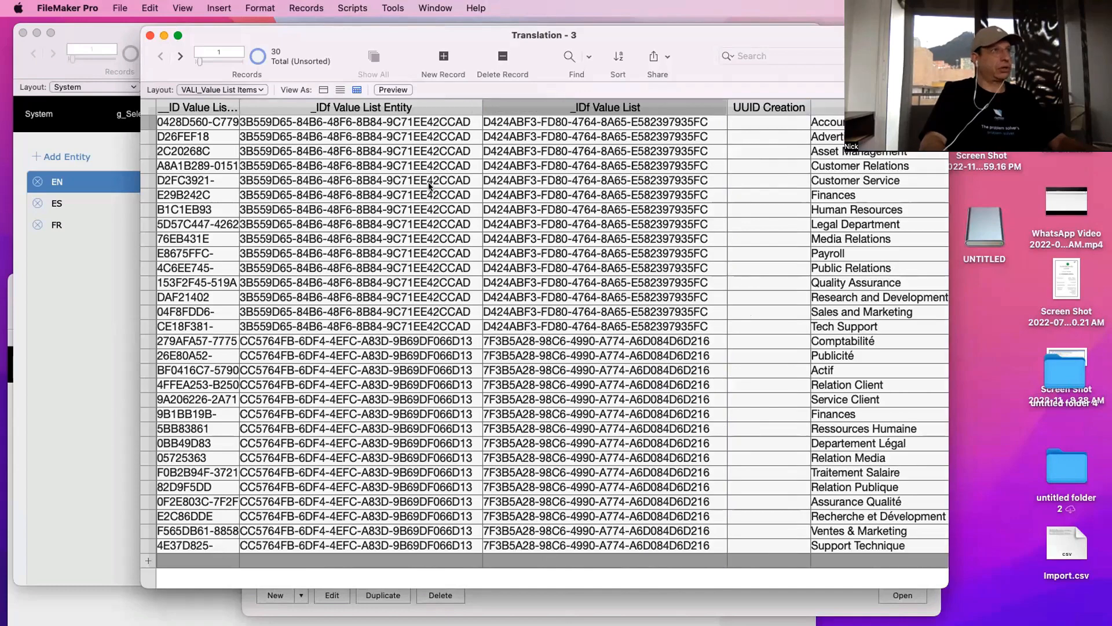
Compare the entity ID and value list ID stored in the Accounting record of the items table
scroll(439, 332, "up", 2)
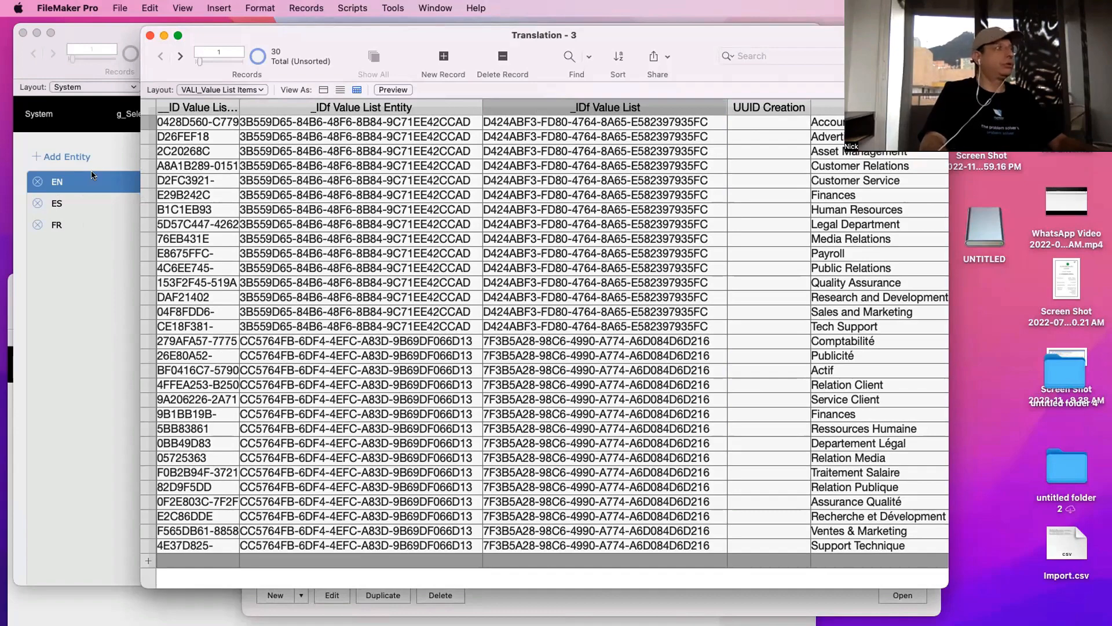
left_click(525, 122)
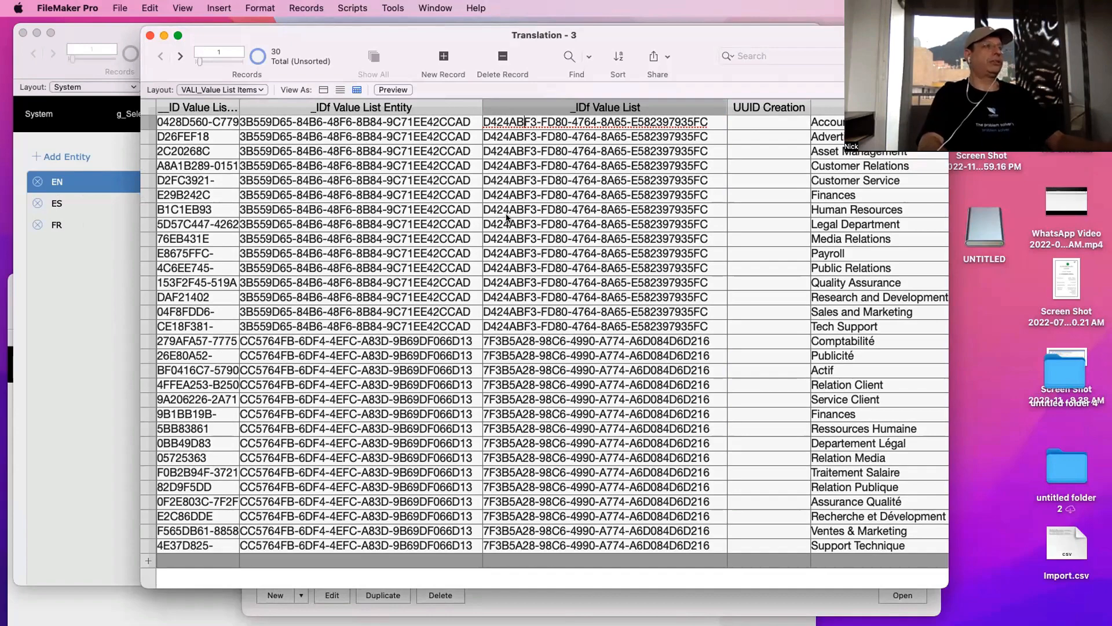
left_click(449, 121)
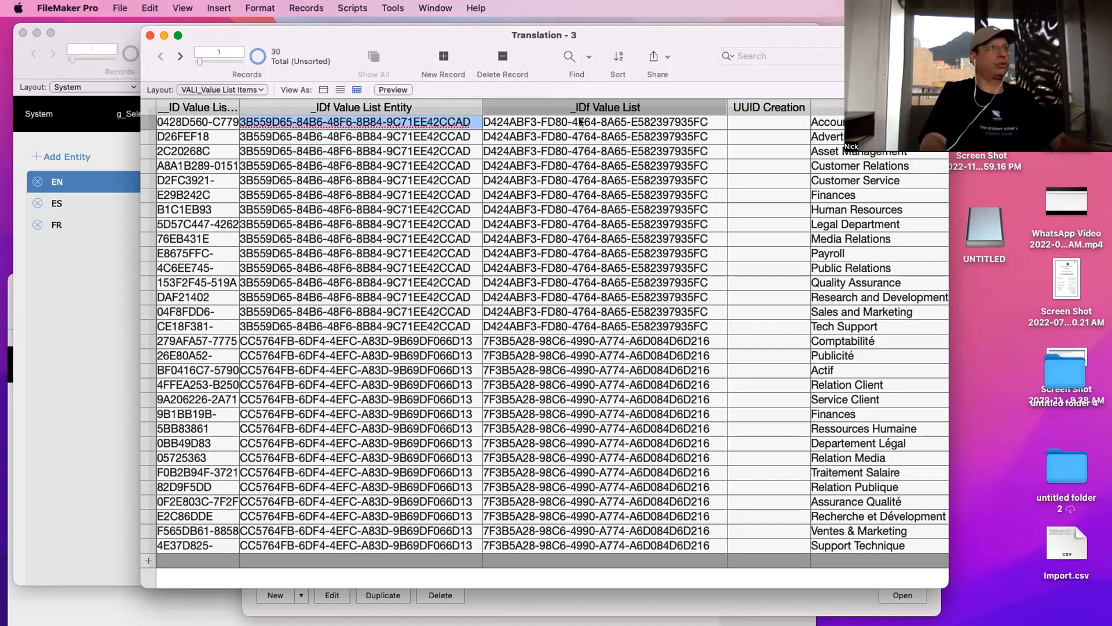
left_click_drag(580, 121, 708, 122)
left_click_drag(428, 121, 471, 121)
left_click(544, 123)
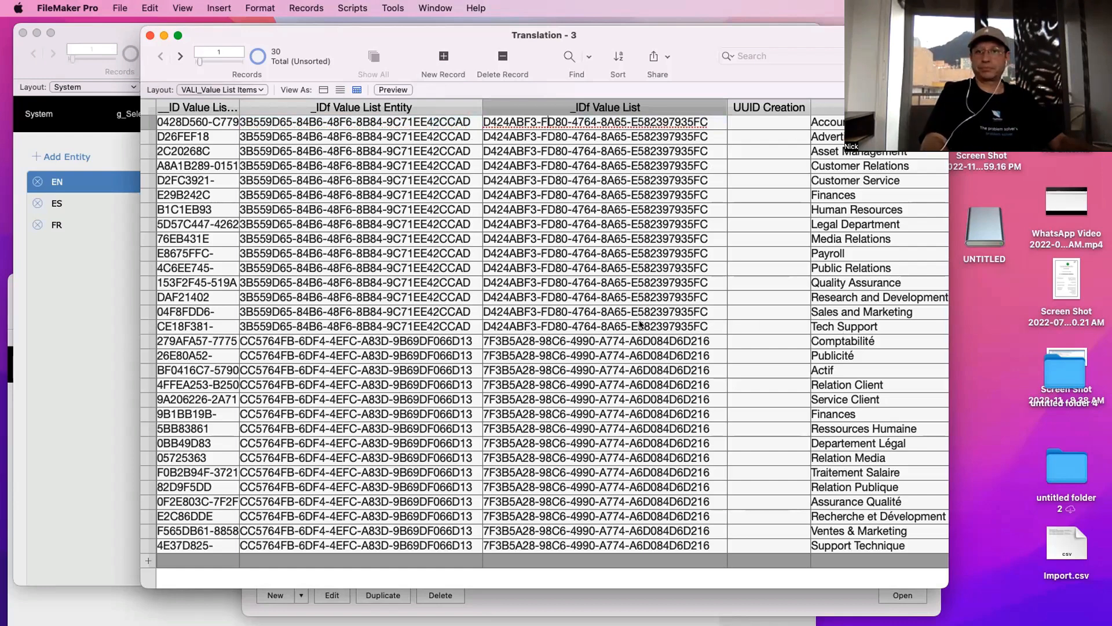
Set the items window aside and recheck the language entity match in the T01_GLOBALS to value list items relationship
left_click_drag(416, 35, 742, 259)
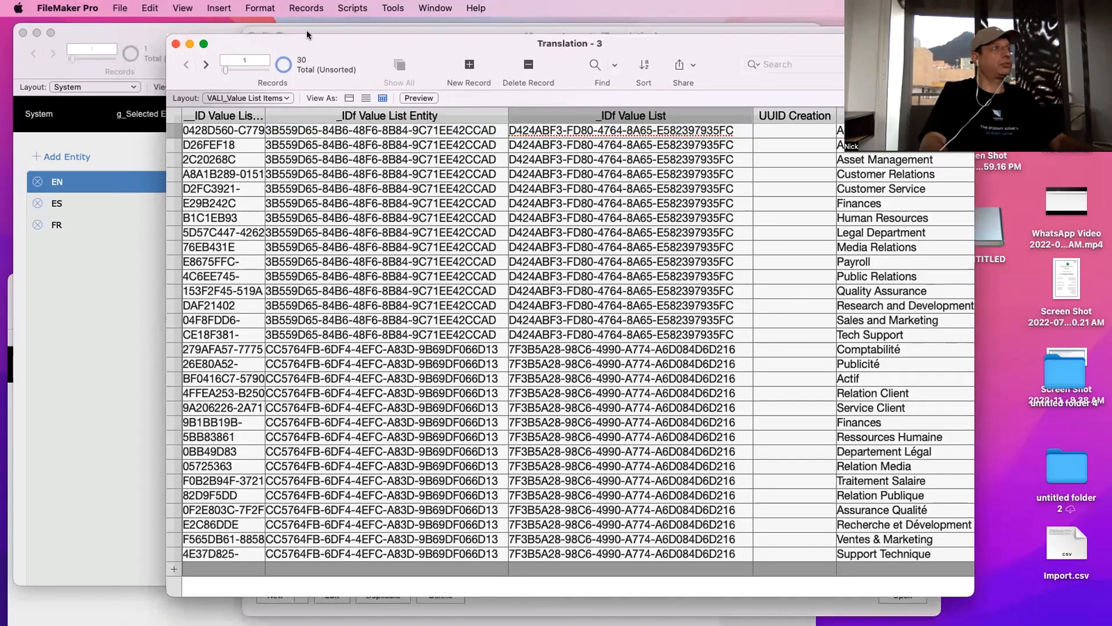
left_click(250, 38)
left_click(474, 139)
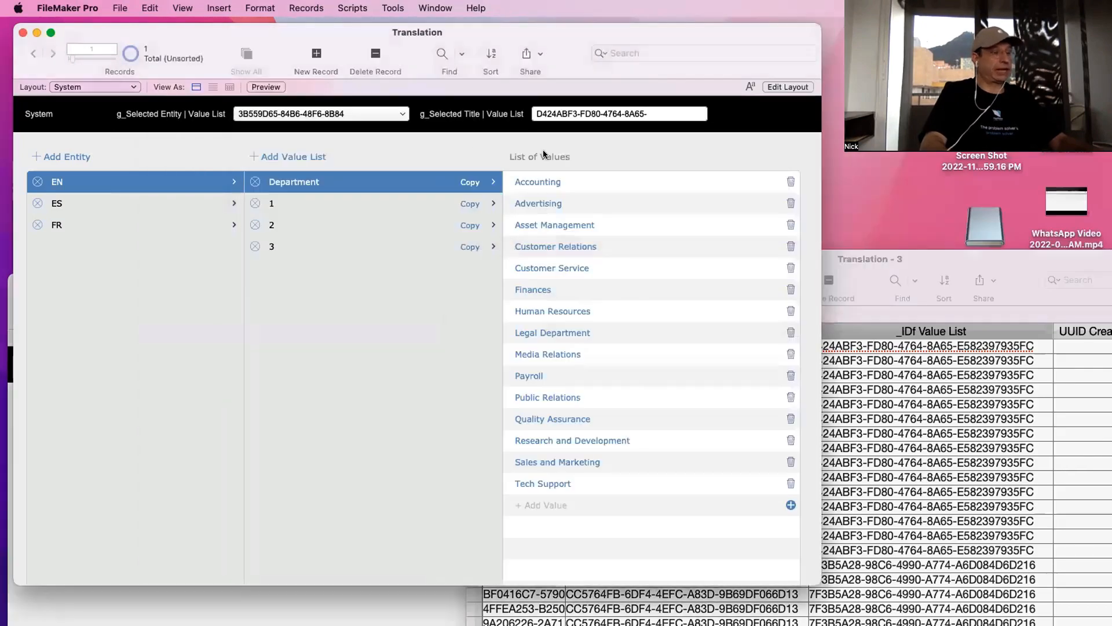
key("super+shift+d")
double_click(431, 132)
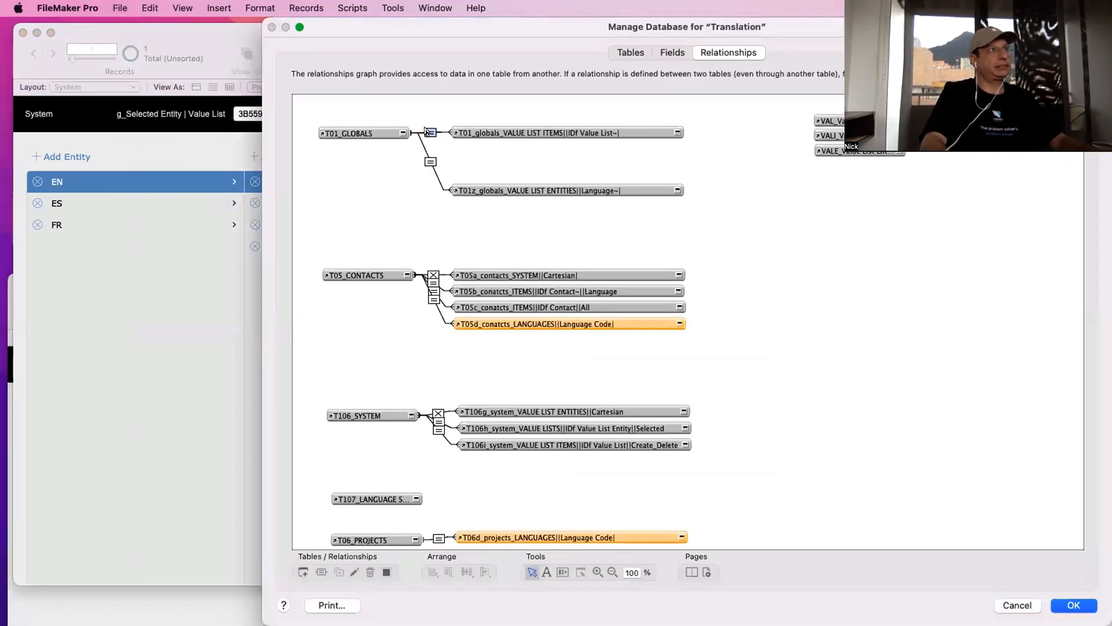
left_click(591, 408)
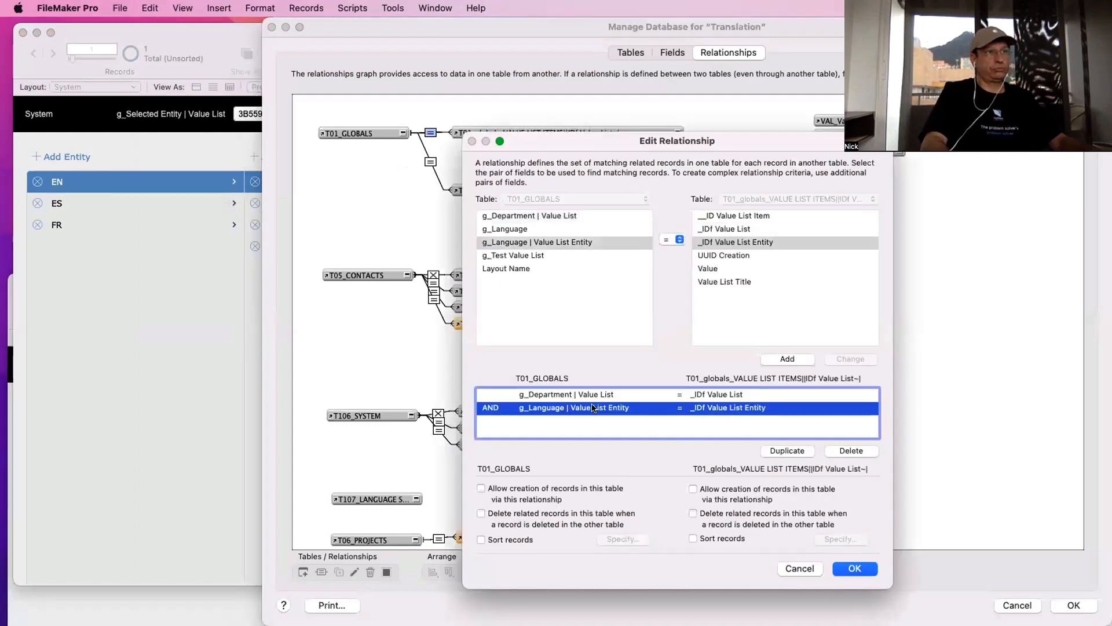
key("Return")
key("Return")
Close the value list items window and bring the Globals window forward over the System window
left_click(839, 259)
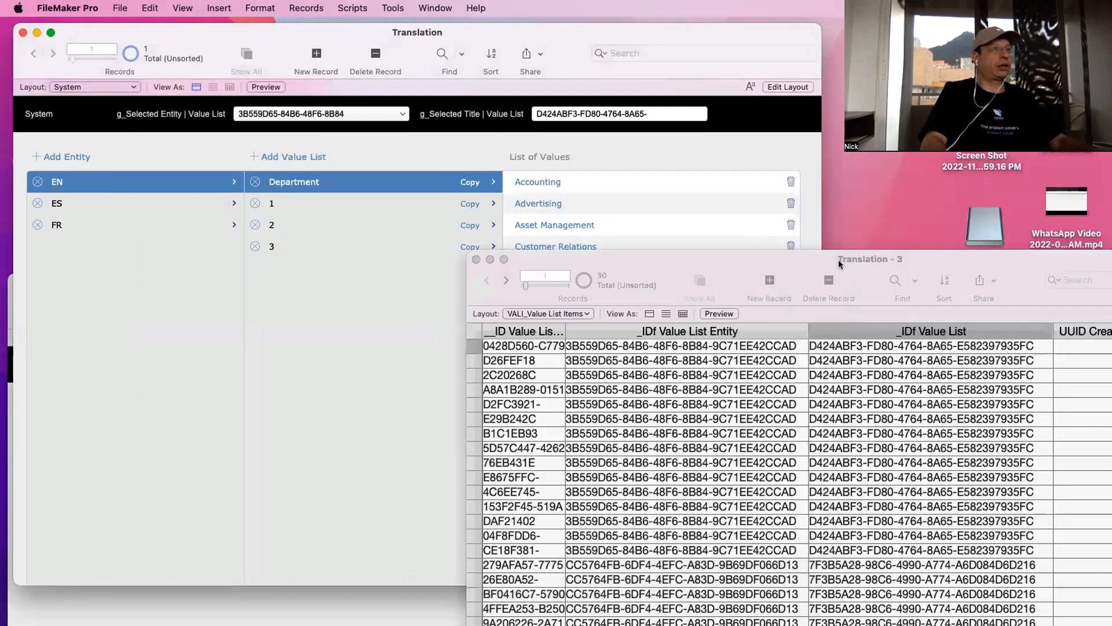
left_click(476, 259)
key("super+grave")
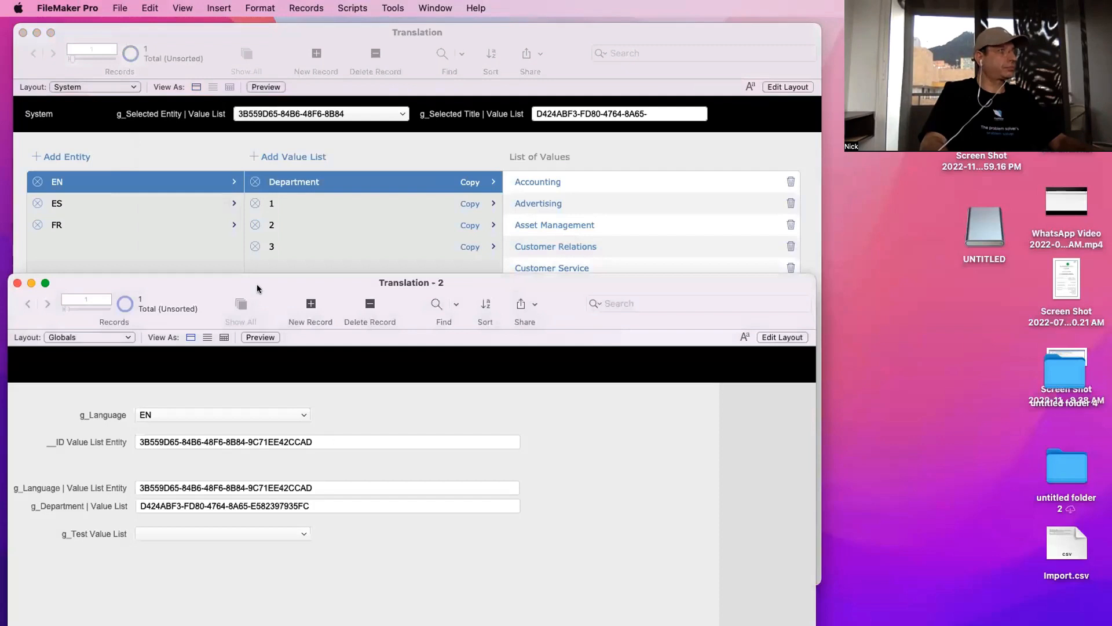
left_click_drag(257, 288, 410, 181)
Choose EN as g_Language and inspect the ID held in g_Language | Value List Entity
left_click(375, 306)
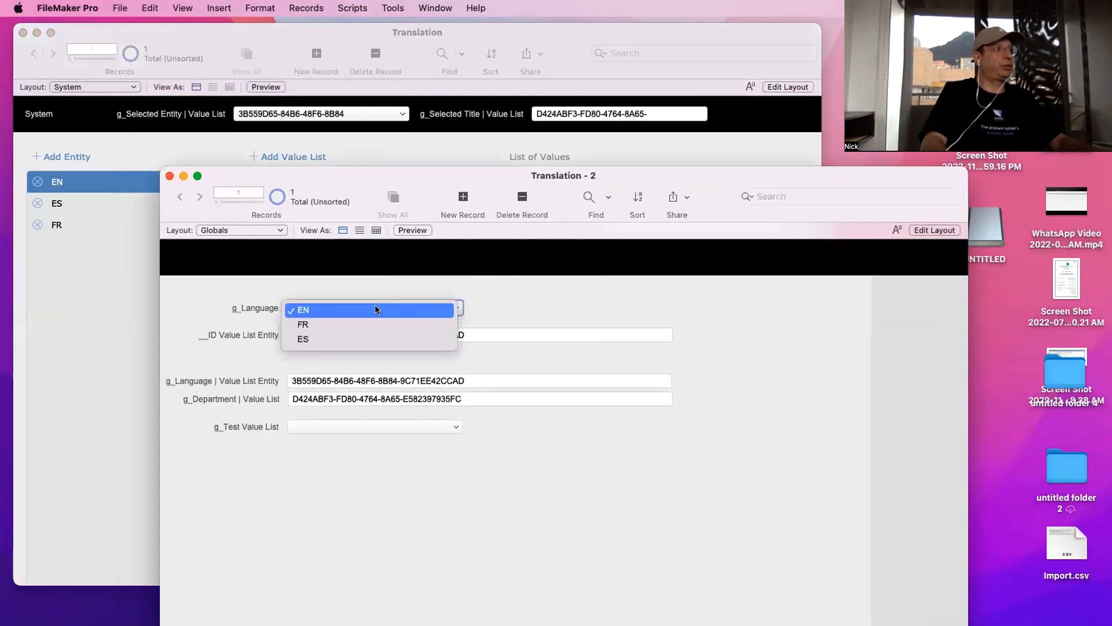
left_click(376, 309)
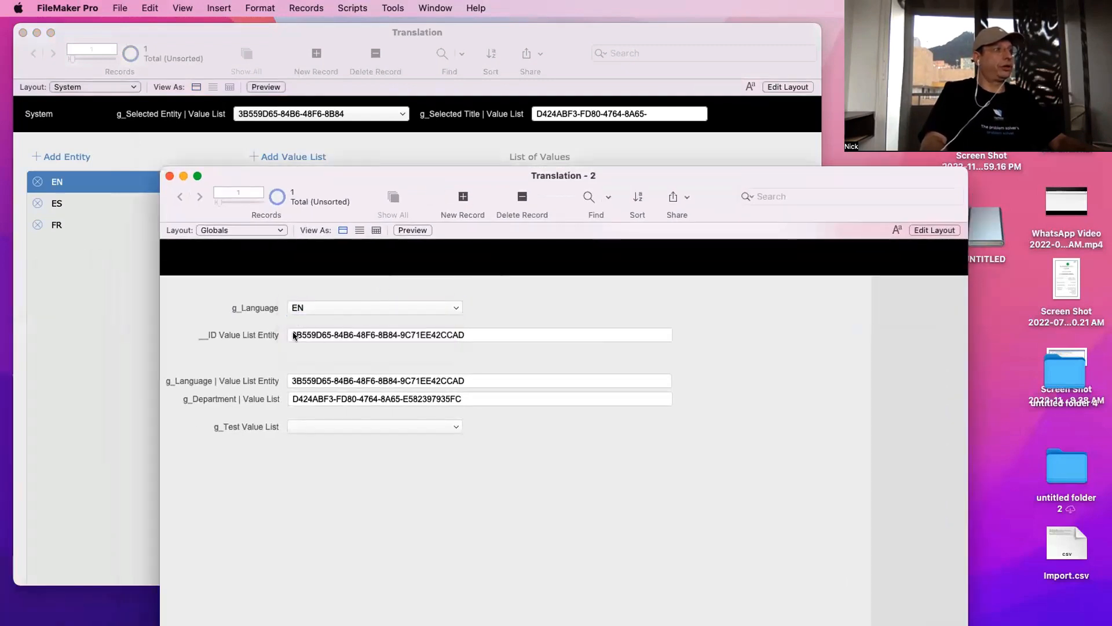
left_click(303, 380)
key("super+a")
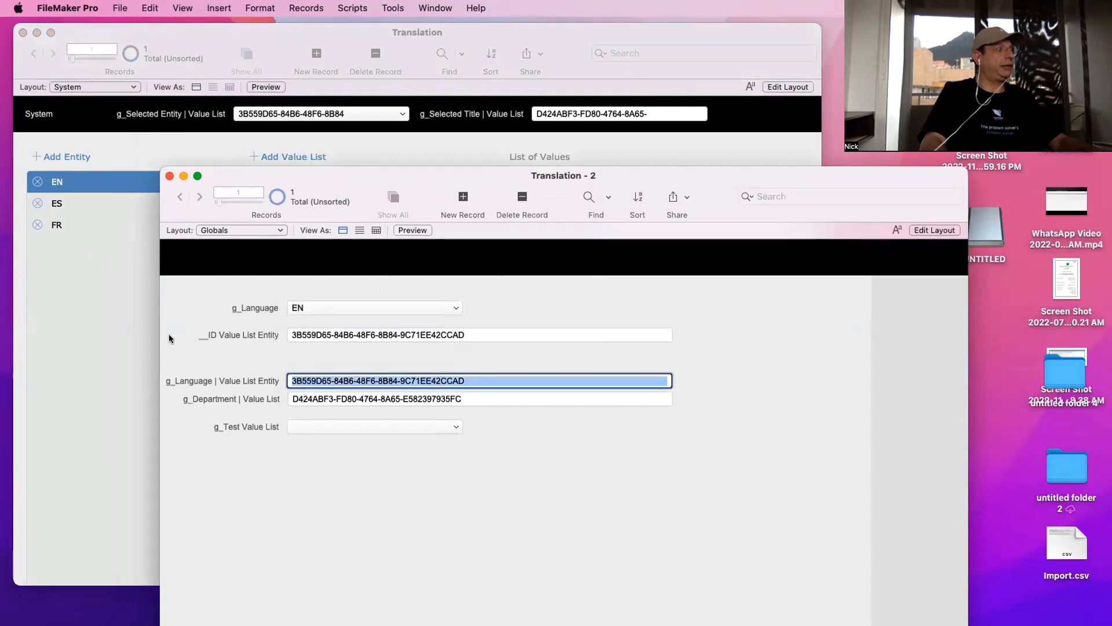
Reopen the VALI_Value List Items layout in a new window beside the Globals window and close the layout list
key("shift+super+l")
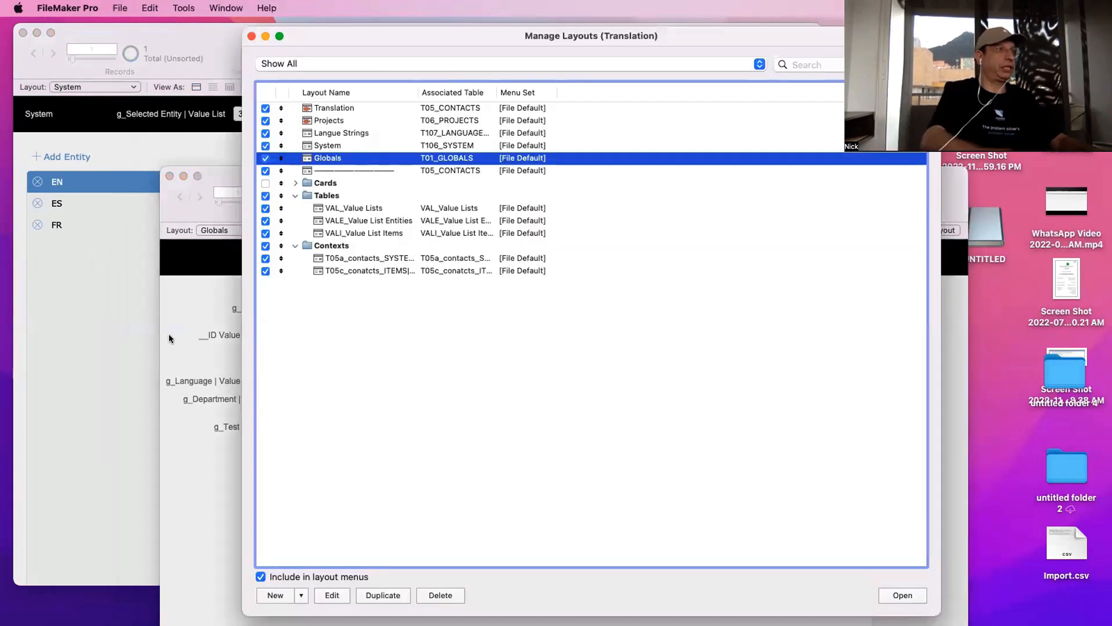
left_click(353, 232)
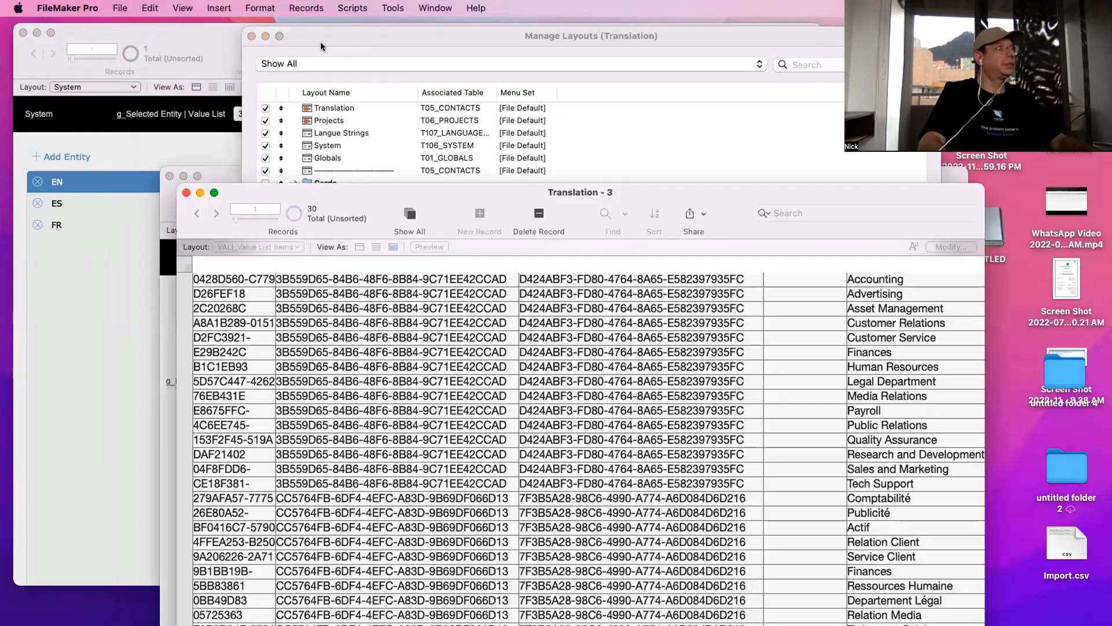
left_click(321, 42)
key("super+w")
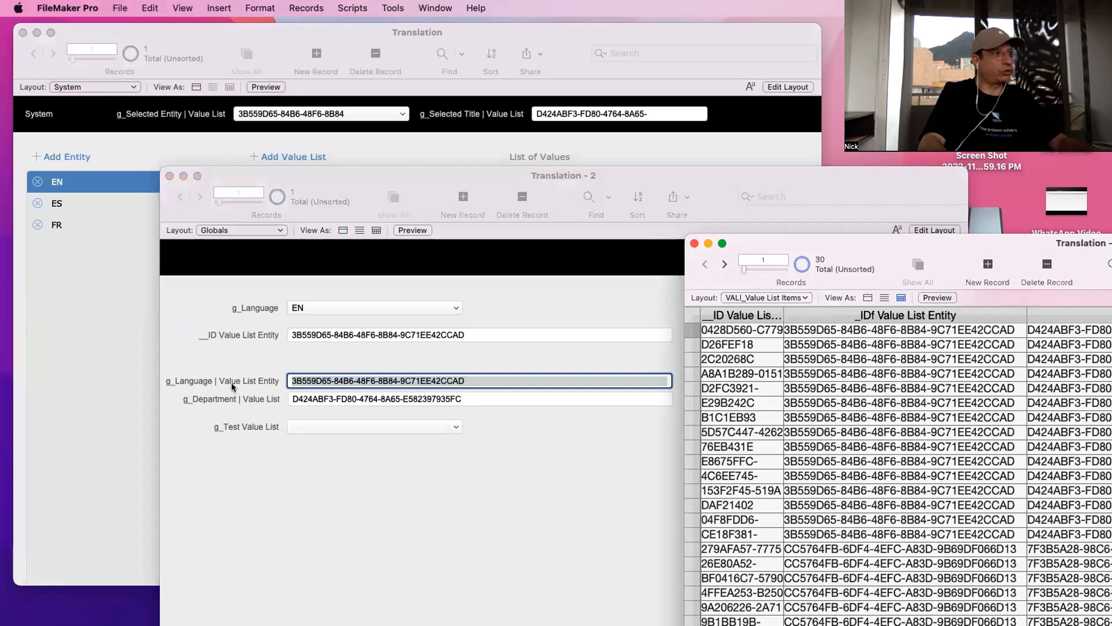
Compare the items table's entity and list IDs with g_Language | Value List Entity and g_Department | Value List on Globals
left_click(828, 330)
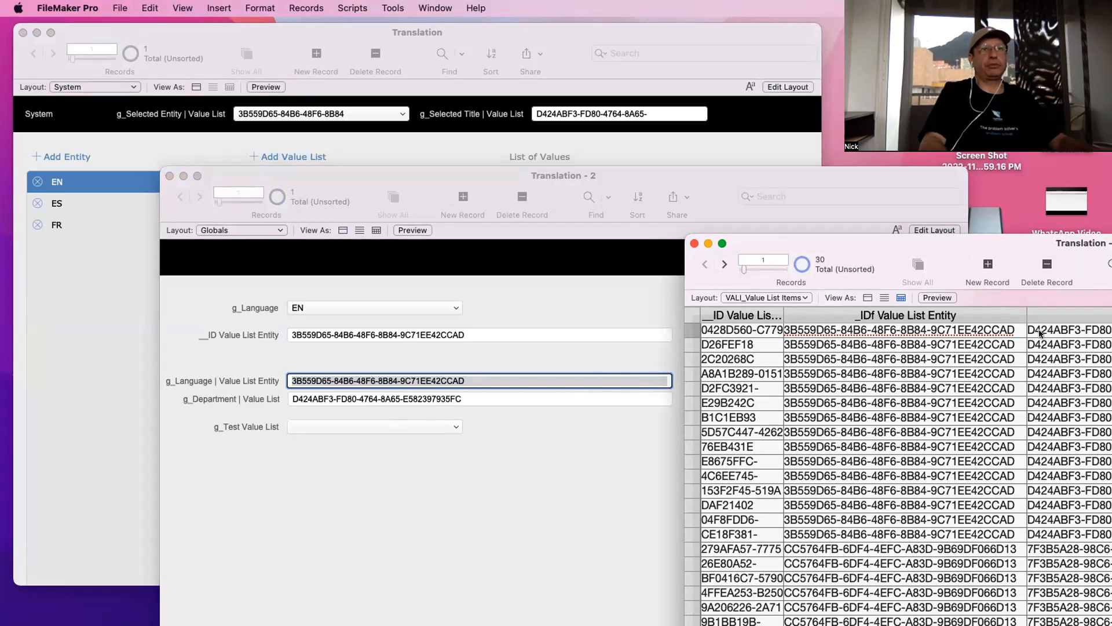
left_click(479, 377)
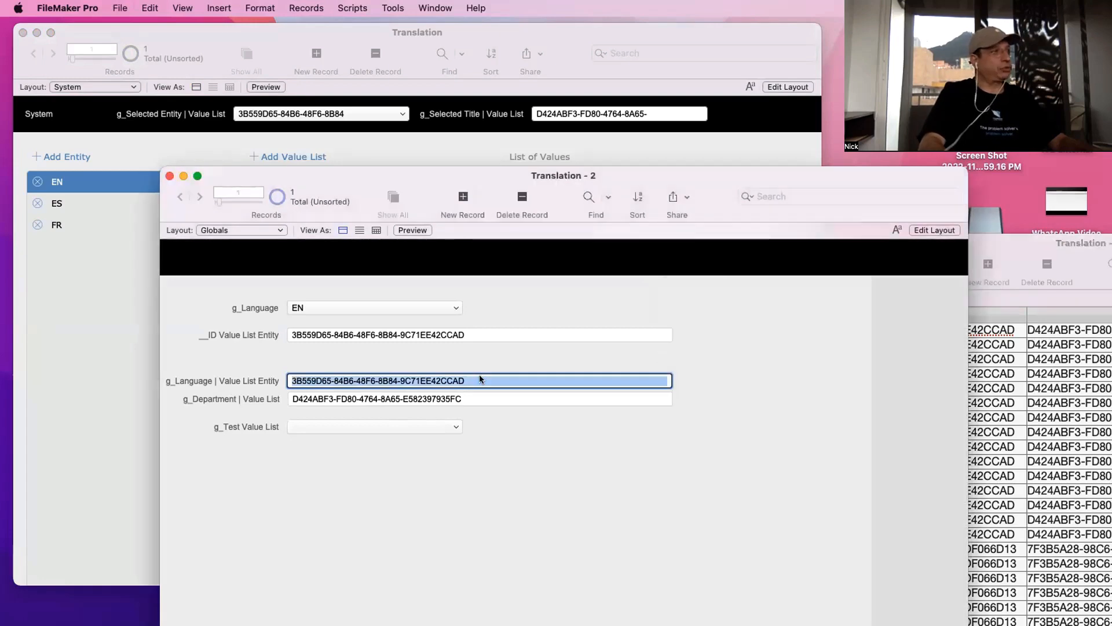
left_click(481, 396)
left_click(481, 380)
left_click(492, 362)
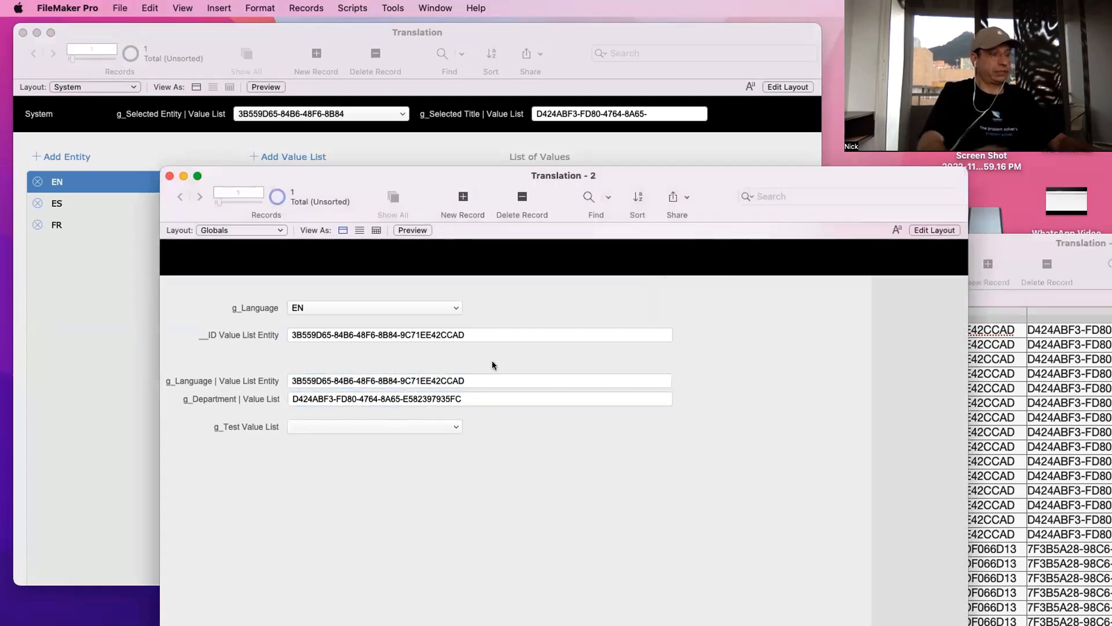
Draw a portal about 288 by 325 pt on the Globals layout, showing 13 rows from T01_globals_VALUE LIST ITEMS||IDf Value List~|
key("super+l")
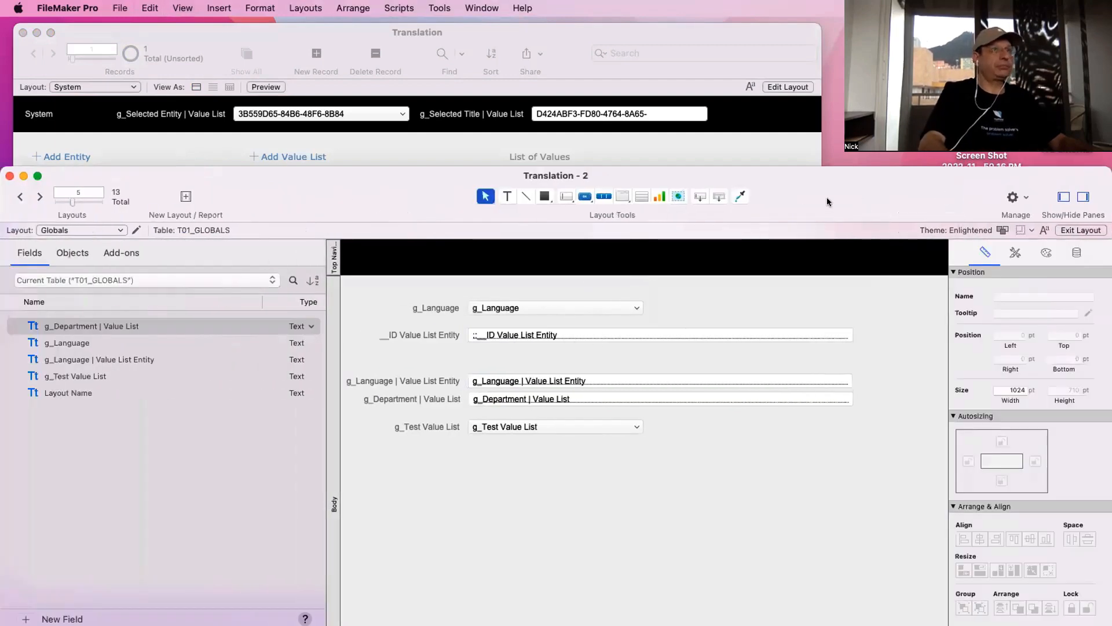
left_click_drag(826, 201, 743, 113)
left_click(558, 108)
mouse_move(606, 346)
left_mouse_down()
mouse_move(708, 447)
mouse_move(805, 570)
left_mouse_up()
left_click(630, 266)
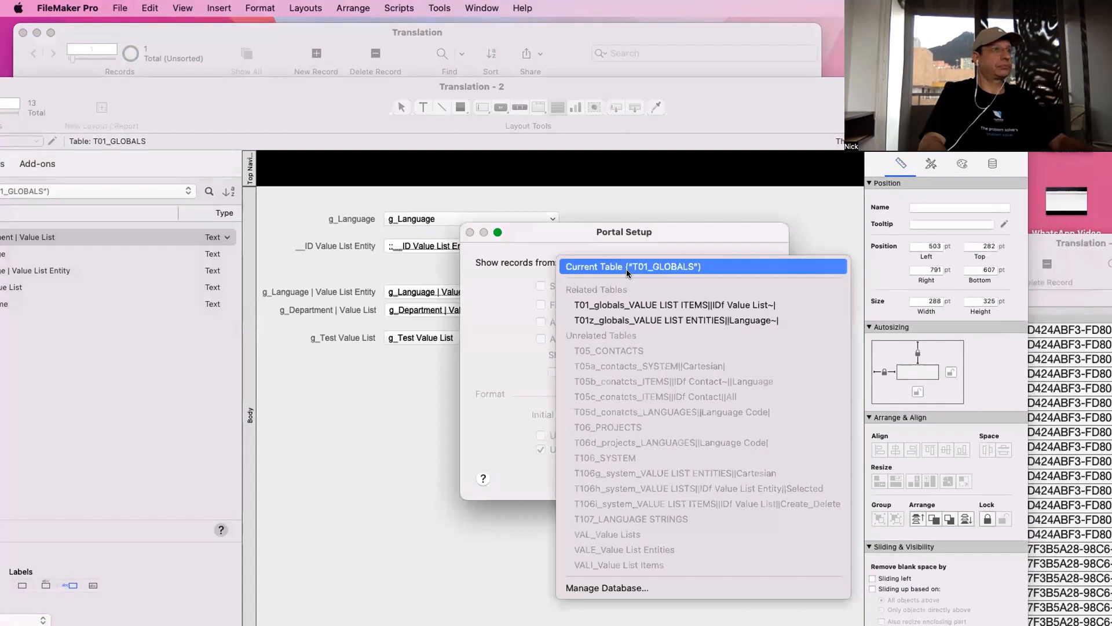
left_click(621, 306)
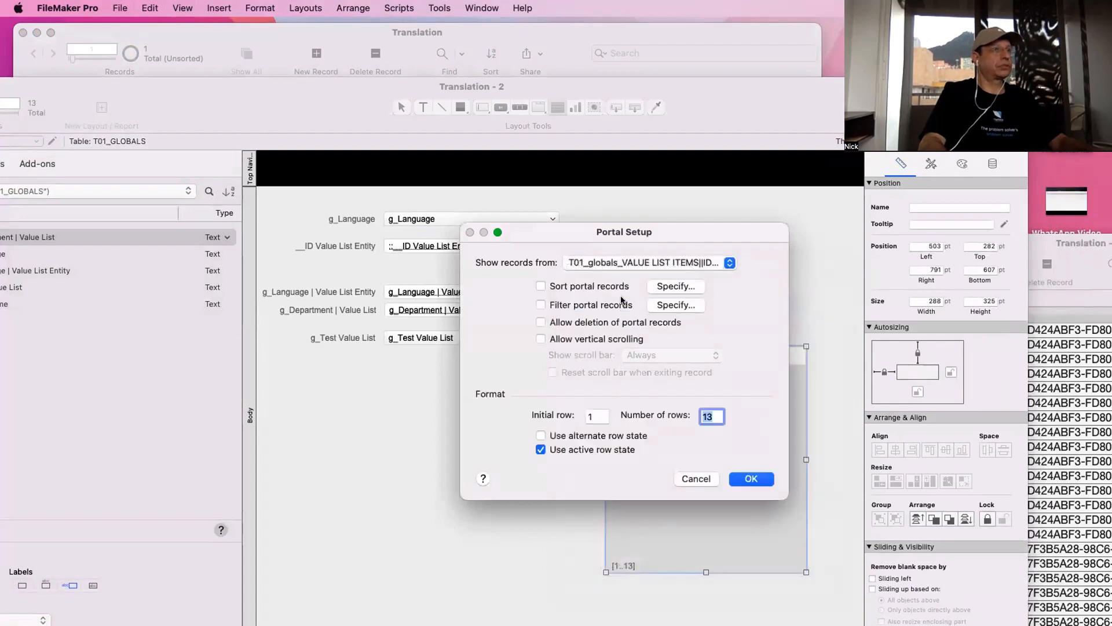
left_click(621, 265)
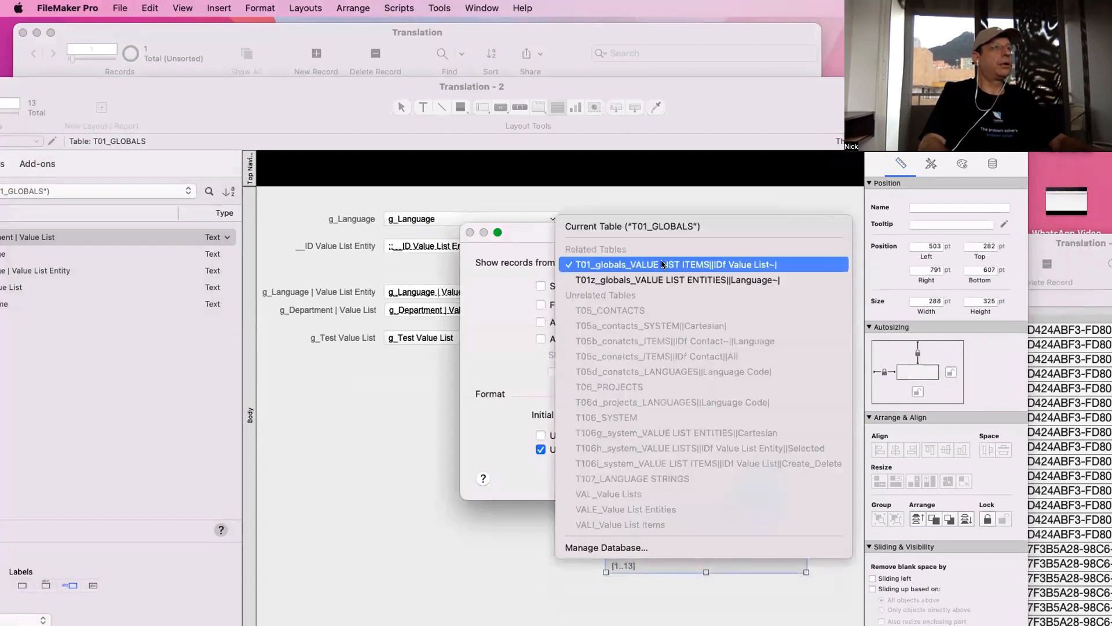
left_click(664, 266)
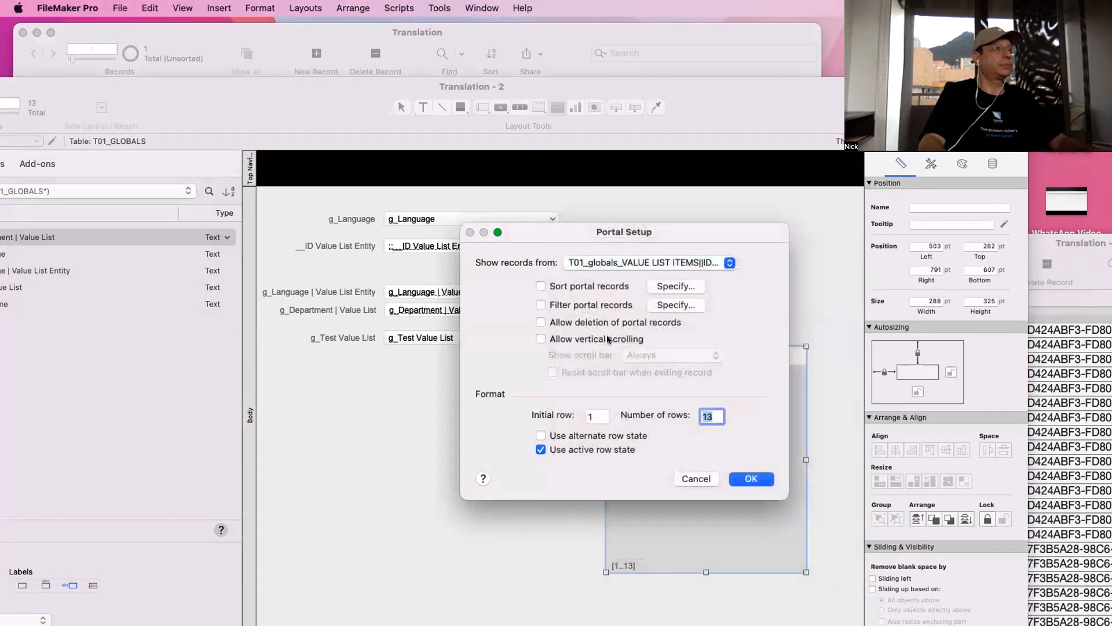
left_click(741, 478)
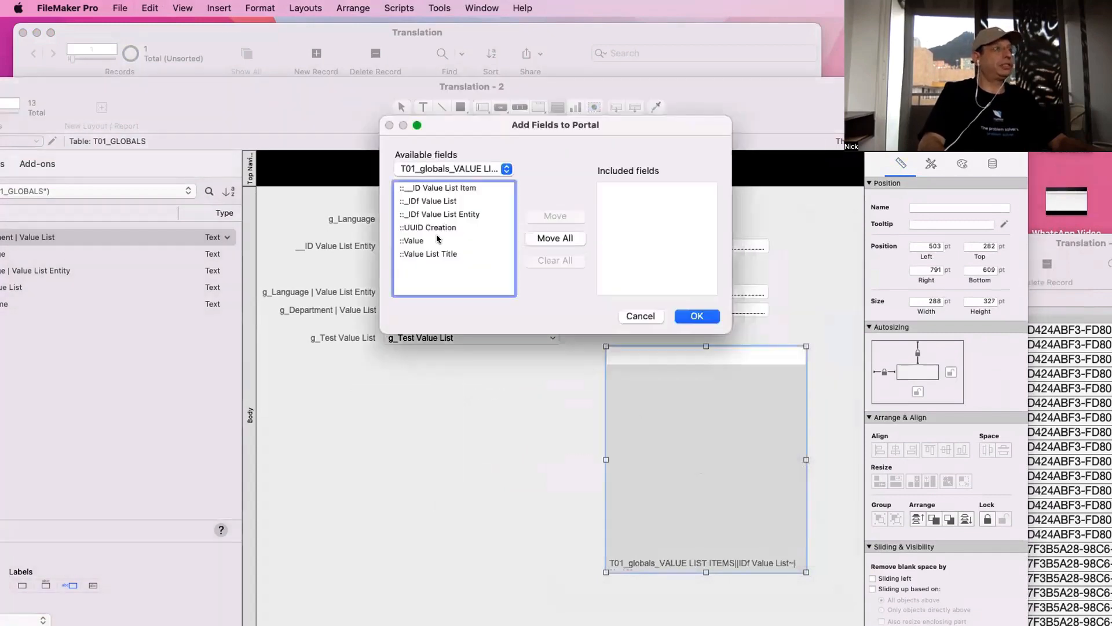
Include only the Value field in the new portal and view its records in Browse mode
double_click(438, 236)
left_click(694, 317)
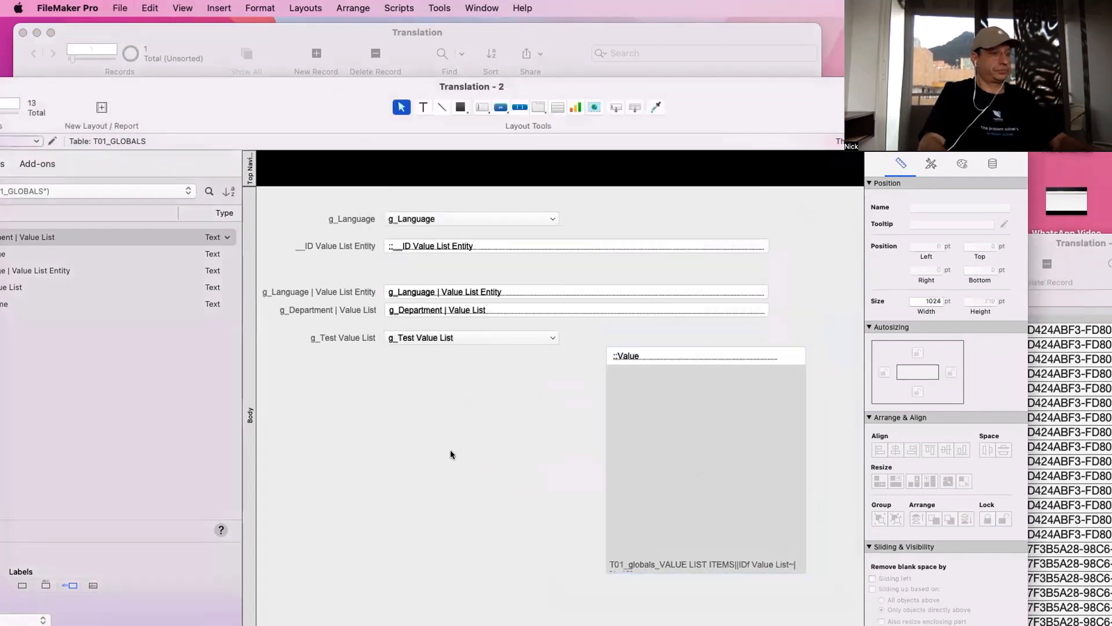
key("super+b")
scroll(643, 459, "down", 1)
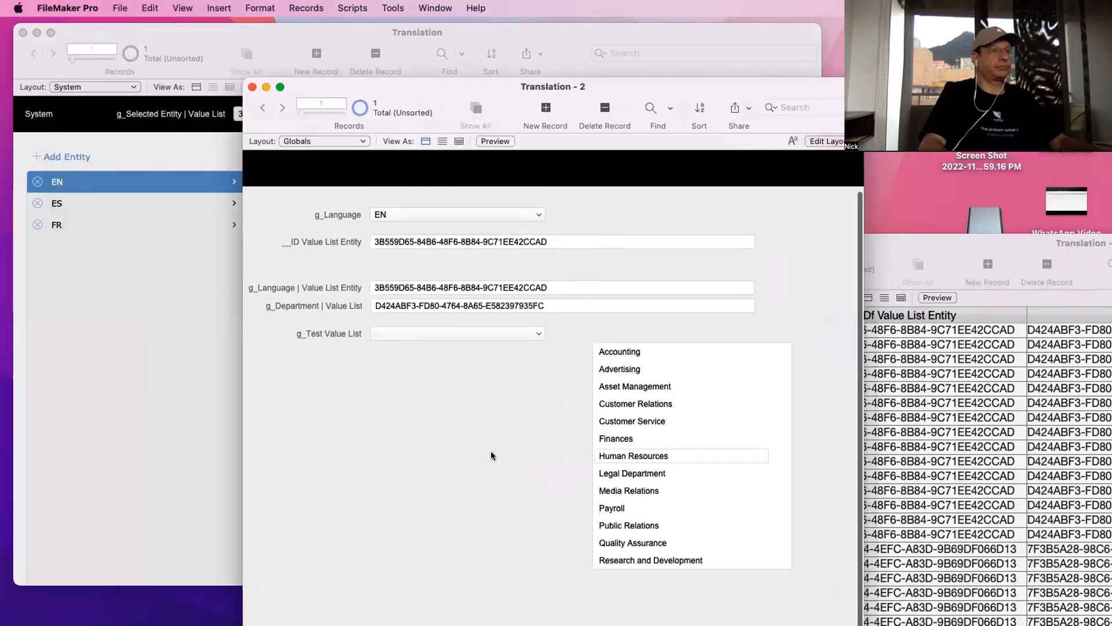
Move the portal slightly up, allow vertical scrolling with an always-visible scroll bar, and try it in Browse mode
key("super+l")
left_click(780, 420)
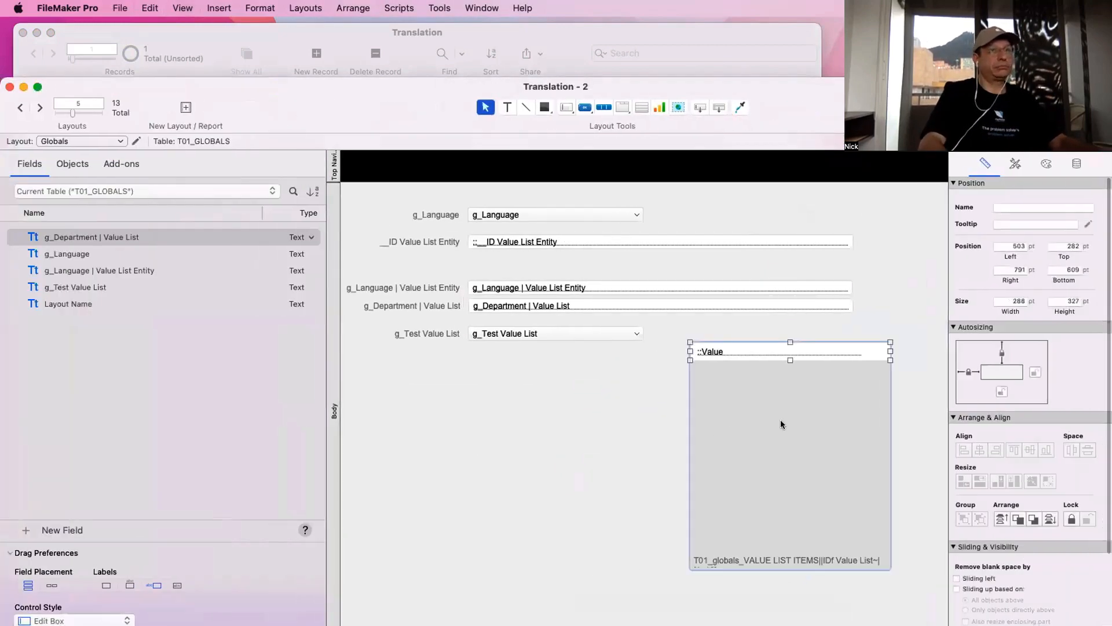
double_click(818, 390)
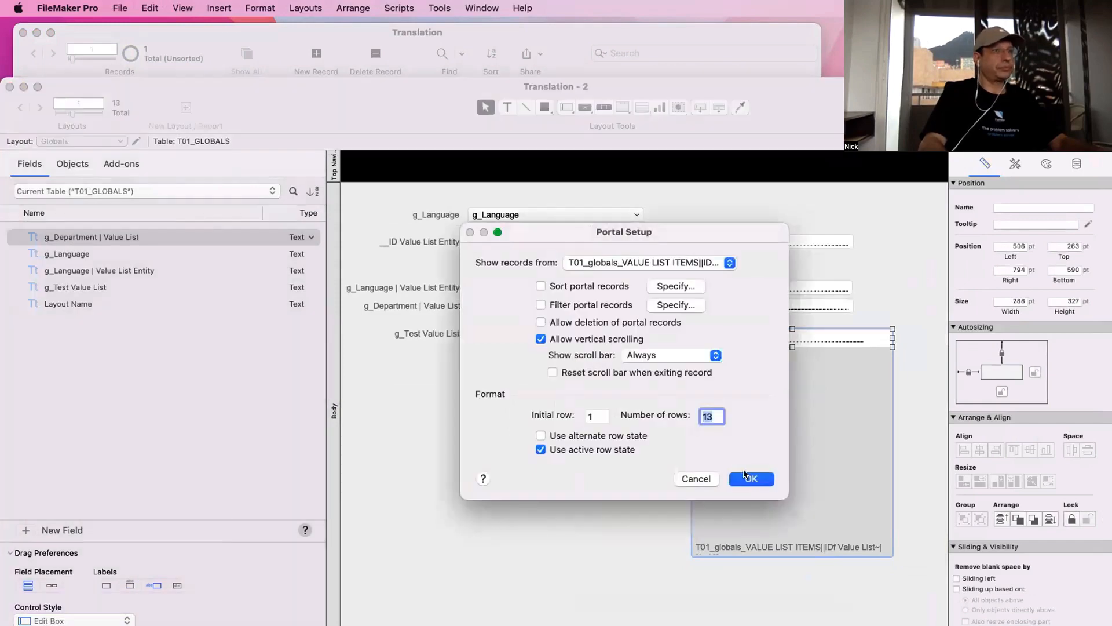
key("Return")
key("super+b")
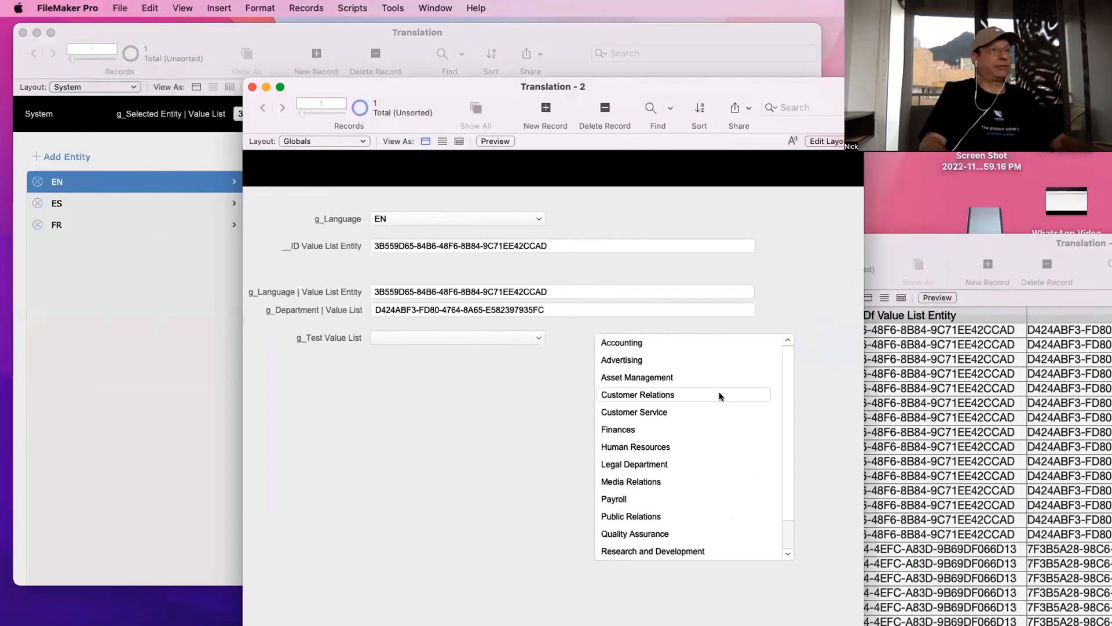
scroll(718, 392, "down", 2)
scroll(718, 394, "up", 2)
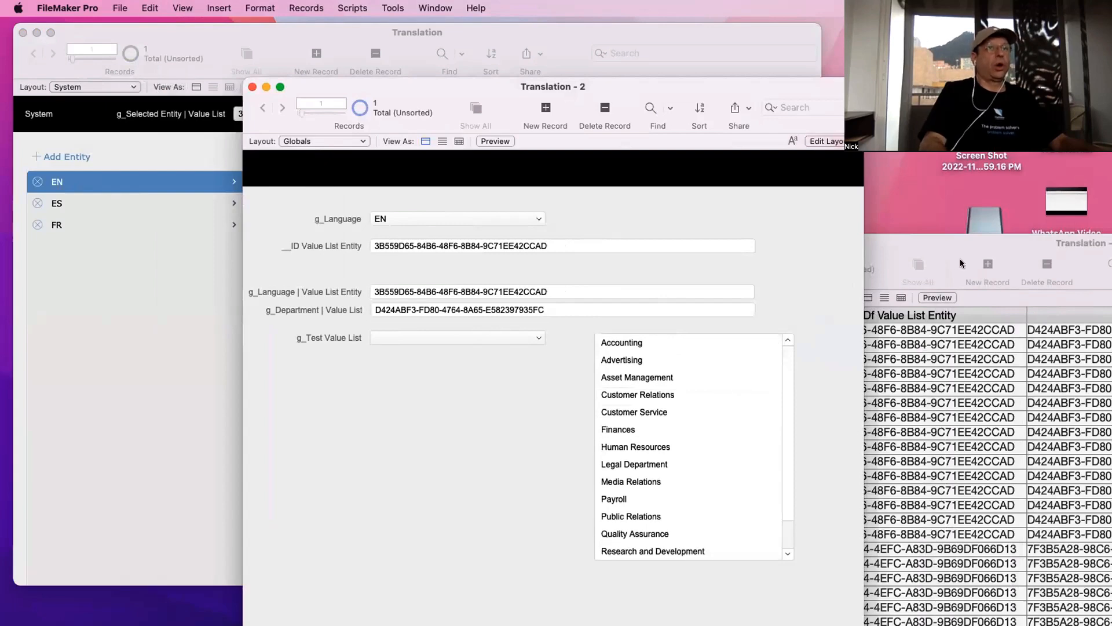
Copy entity ID CC5764FB-6DF4-4EFC-A83D-9B69DF066D13 from the items table into g_Language | Value List Entity on Globals
left_click(881, 556)
left_click(856, 547)
triple_click(856, 547)
key("super+c")
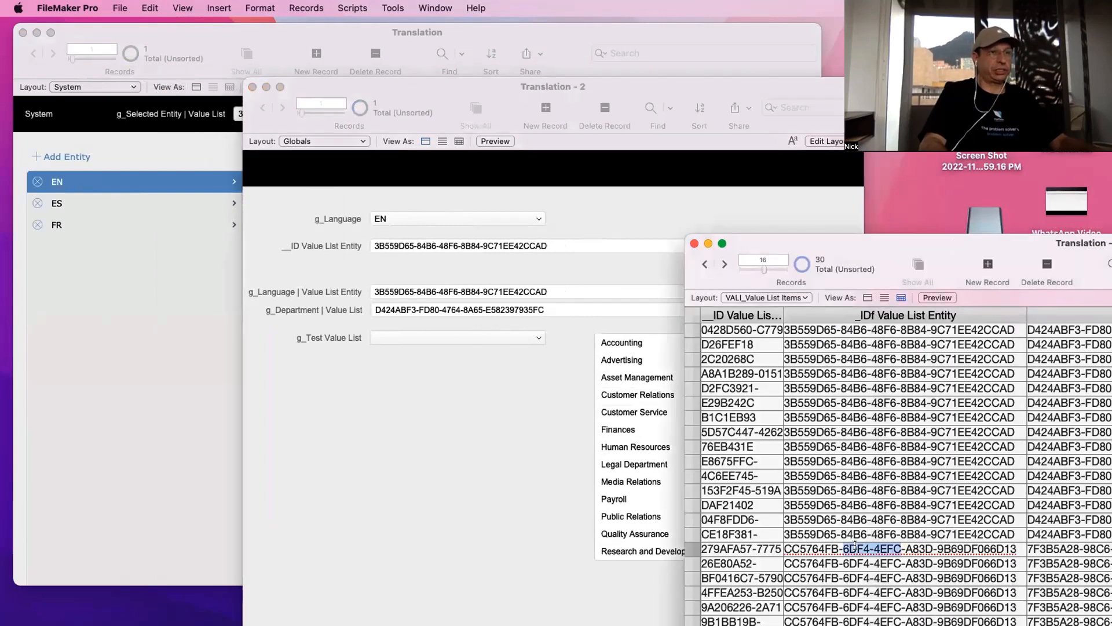
left_click(404, 289)
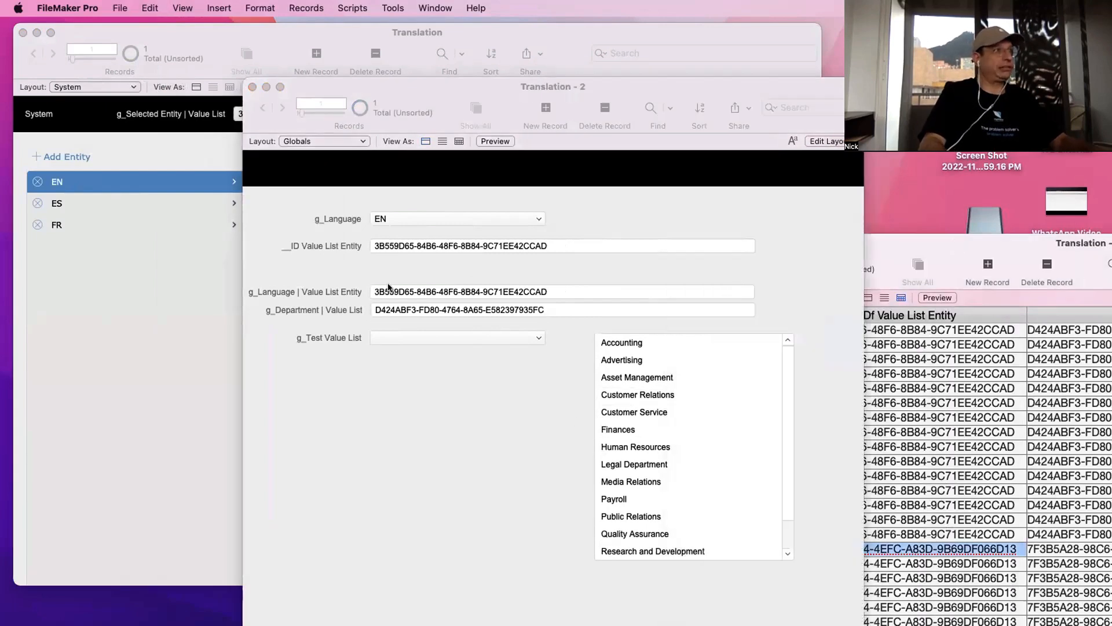
key("cmd+a")
key("super+v")
left_click(409, 278)
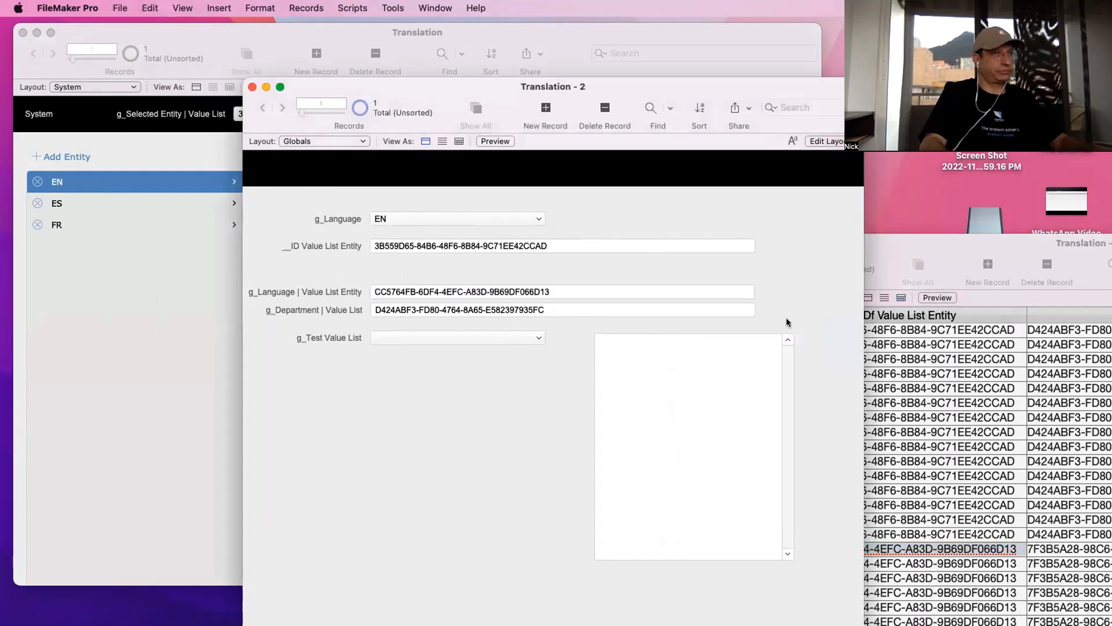
Copy _IDf Value List ID 7F3B5A28-98C6-4990-A774-A6D084D6D216 from the same item record into g_Department | Value List and review the portal values
left_click_drag(989, 239, 834, 221)
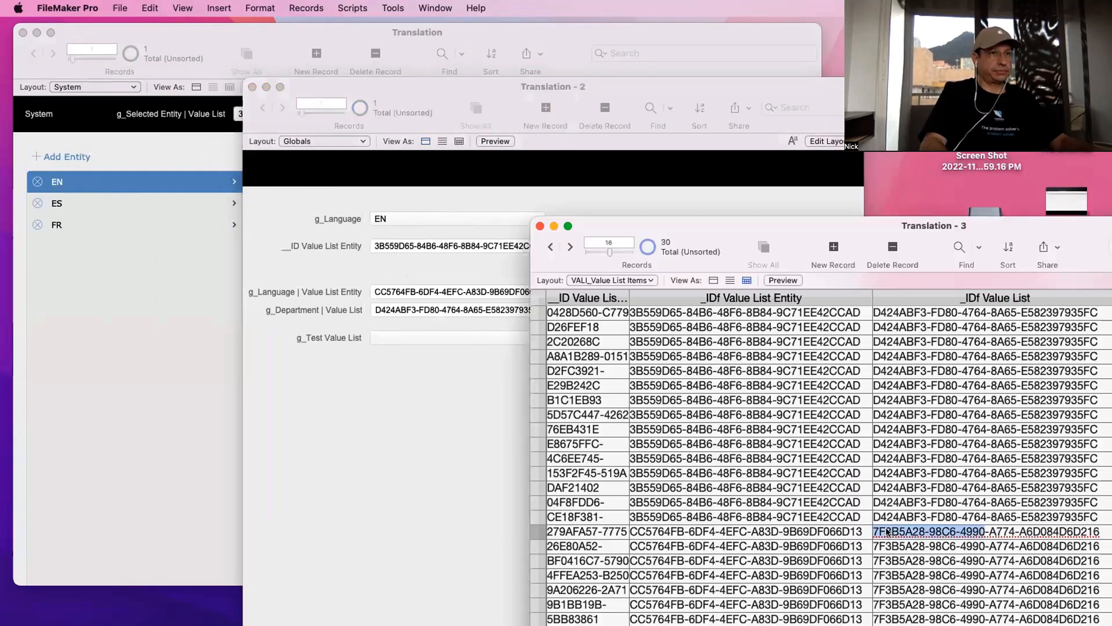
key("super+a")
key("super+c")
left_click(430, 328)
left_click(431, 311)
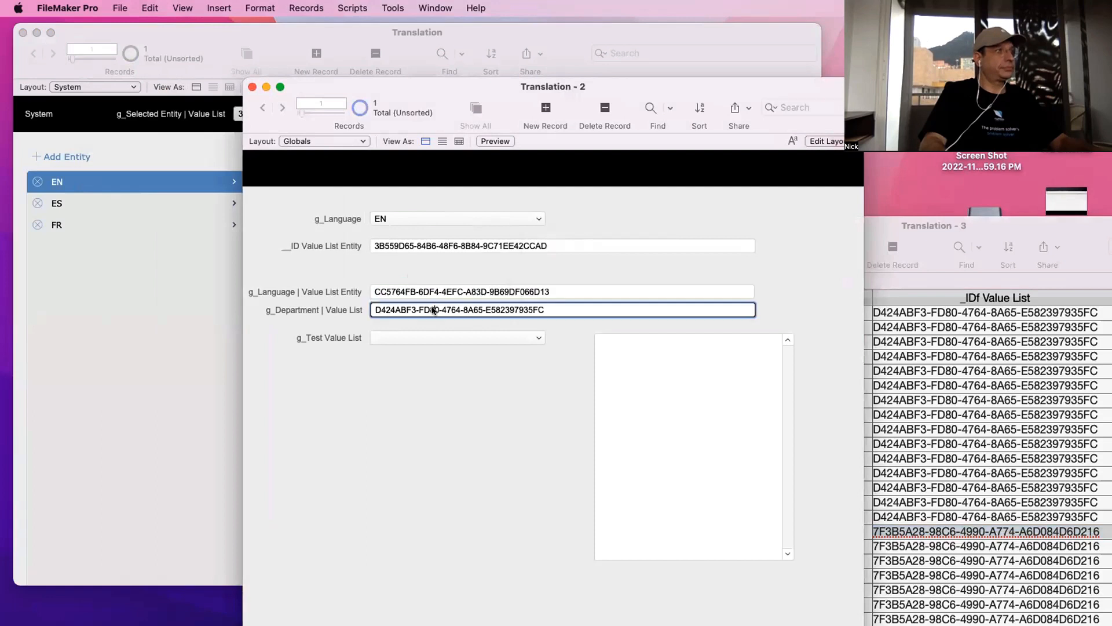
key("super+a")
key("super+v")
left_click(450, 364)
scroll(627, 406, "down", 2)
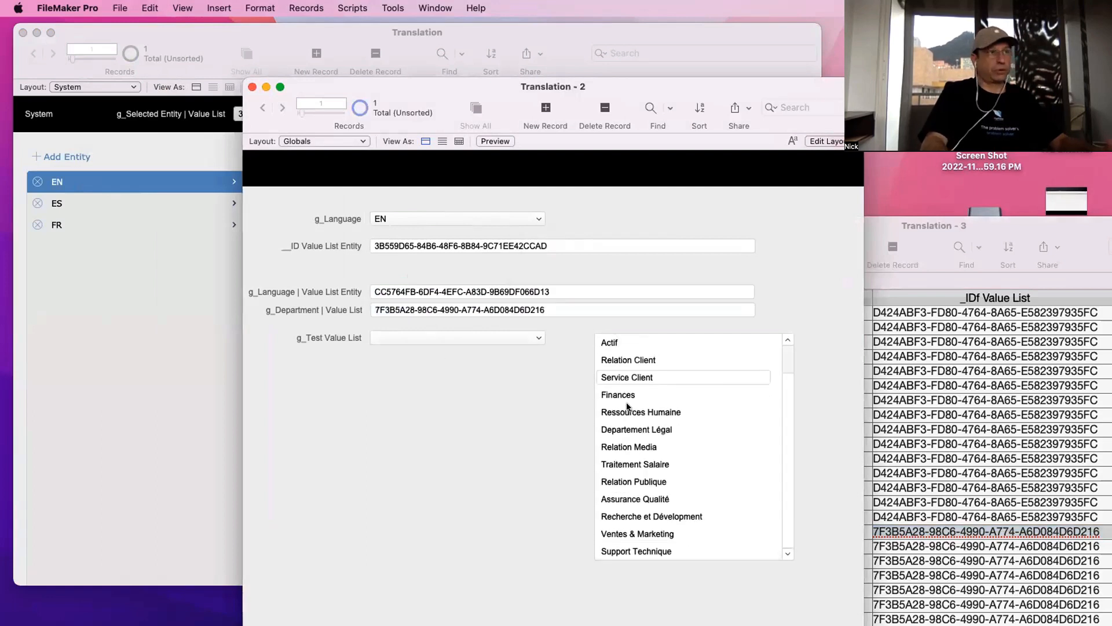
Look over the contact fields on the Translation layout and return to the System layout
left_click(152, 334)
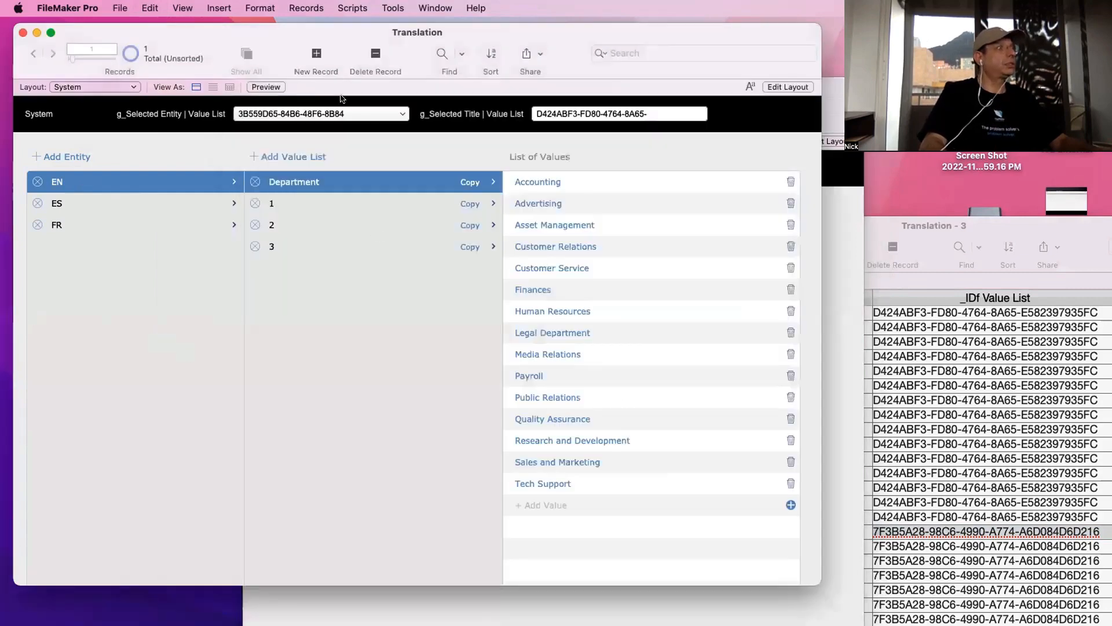
left_click(105, 87)
left_click(84, 46)
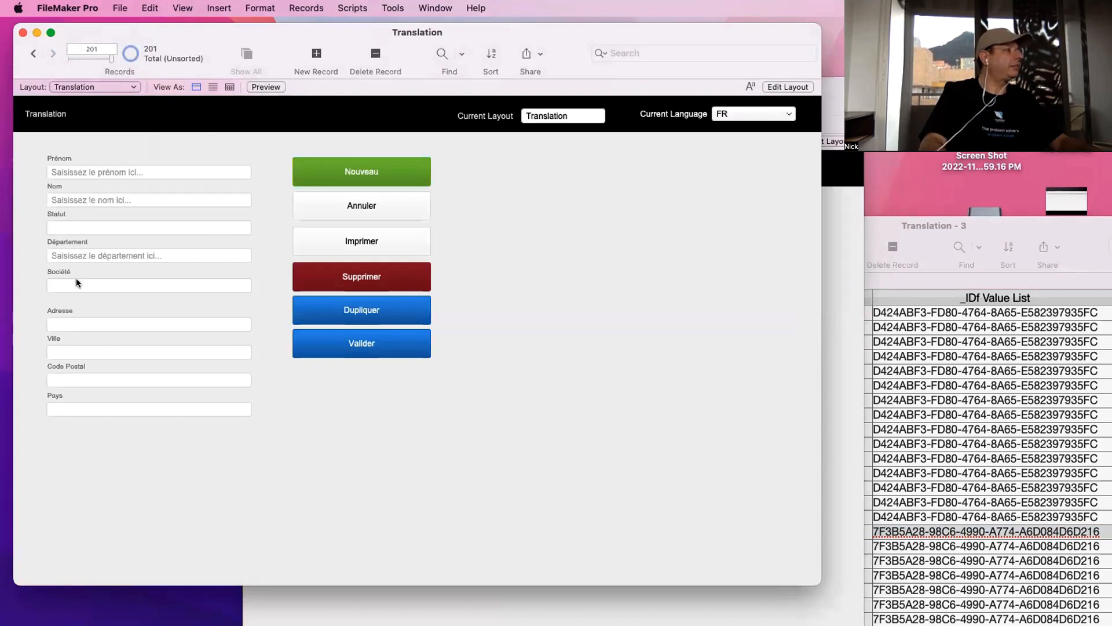
scroll(77, 281, "down", 1)
left_click(77, 87)
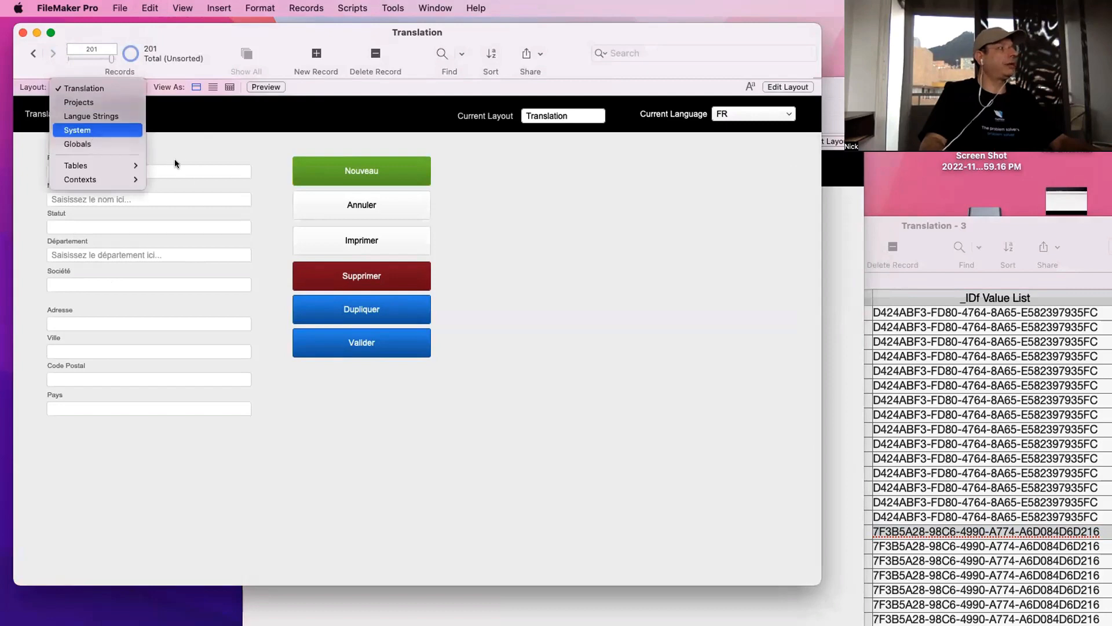
left_click(79, 130)
Delete the value lists 1, 2 and 3 from the EN entity, keeping Department
left_click(291, 184)
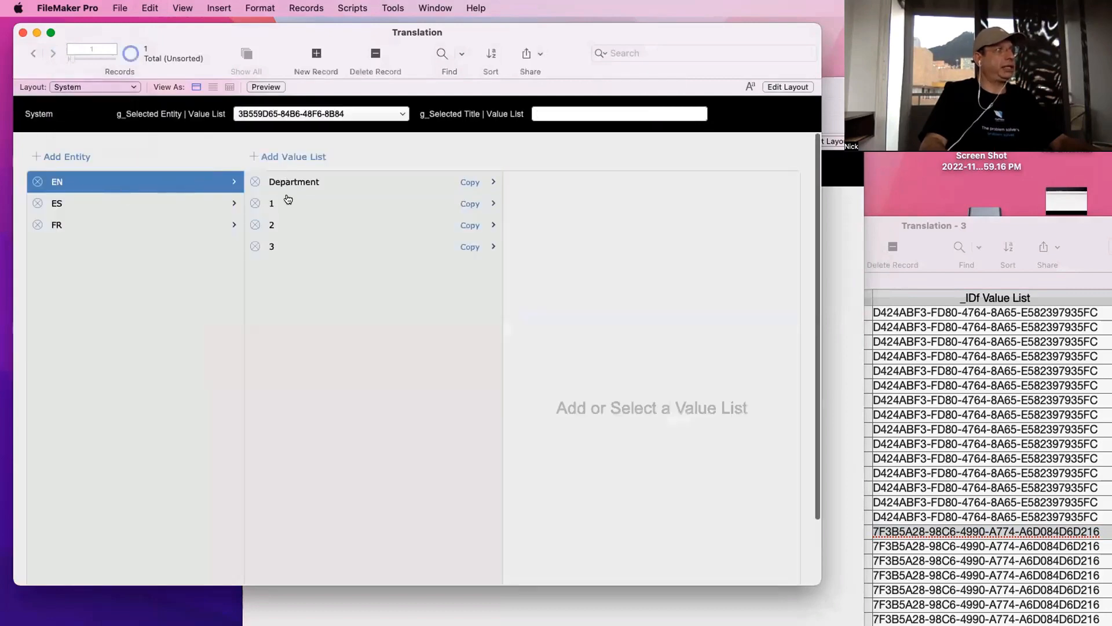
left_click(288, 202)
left_click(255, 203)
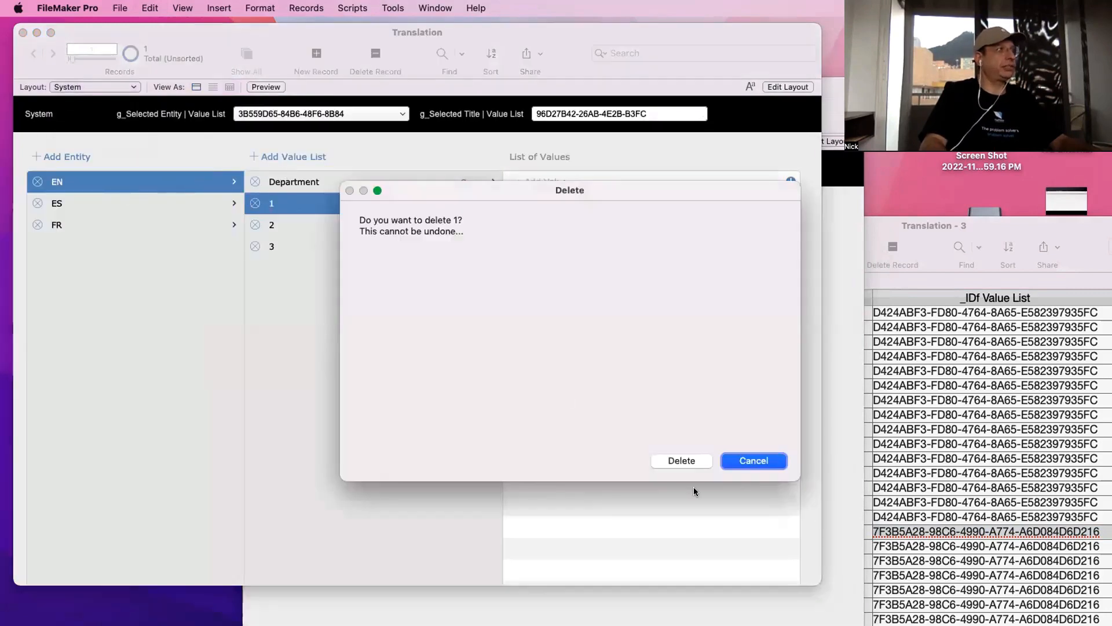
left_click(676, 459)
left_click(256, 204)
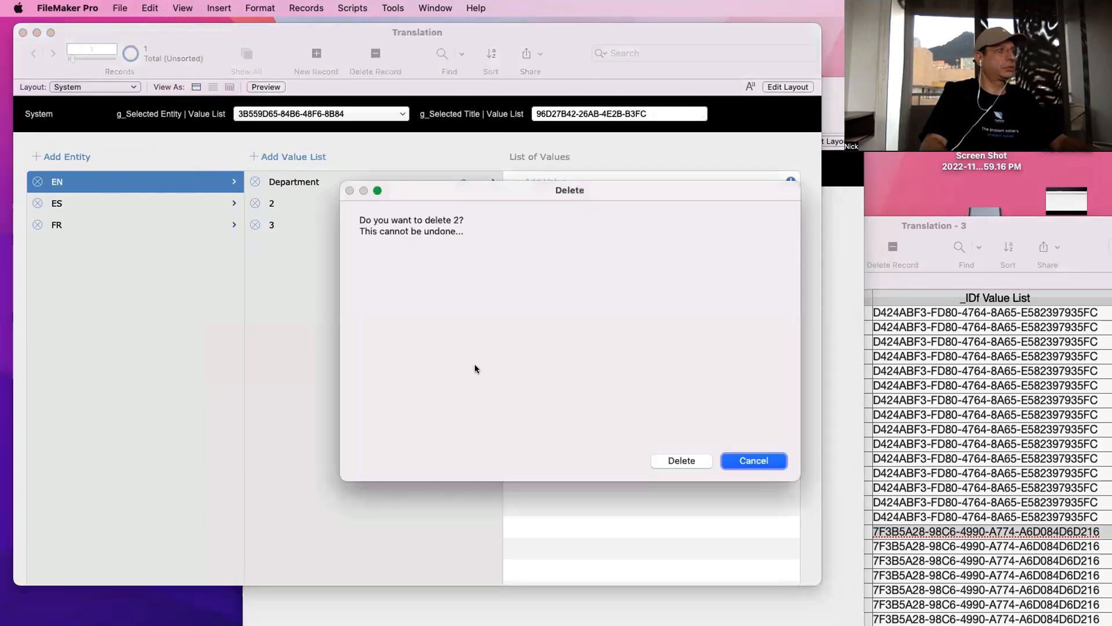
left_click(677, 459)
left_click(255, 203)
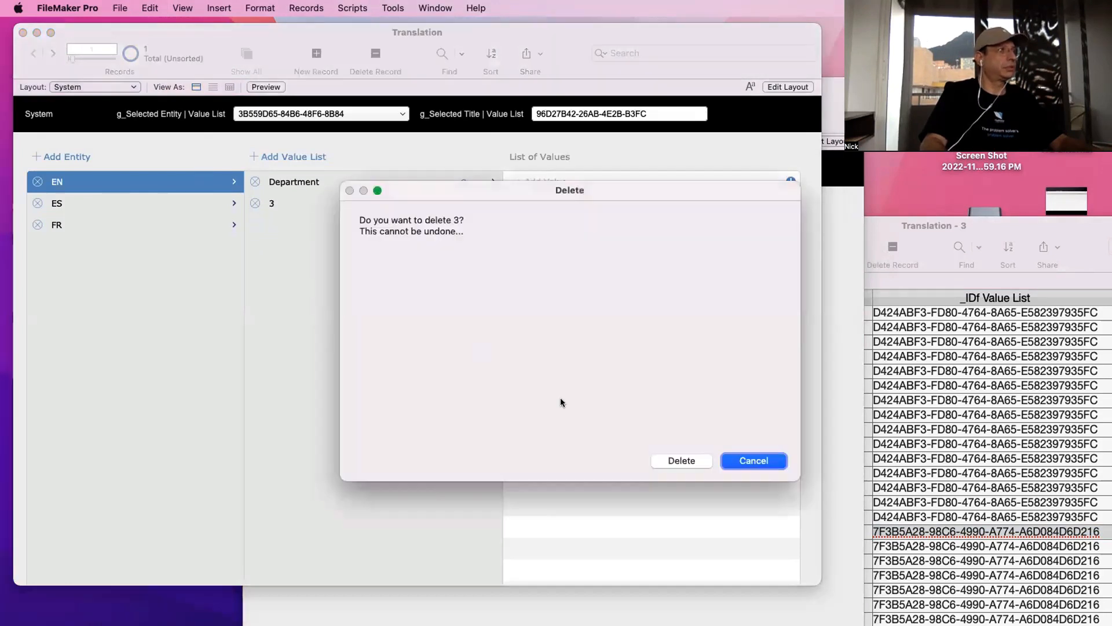
left_click(662, 461)
Add a value list named Companies to the EN entity
left_click(295, 156)
type("Comp")
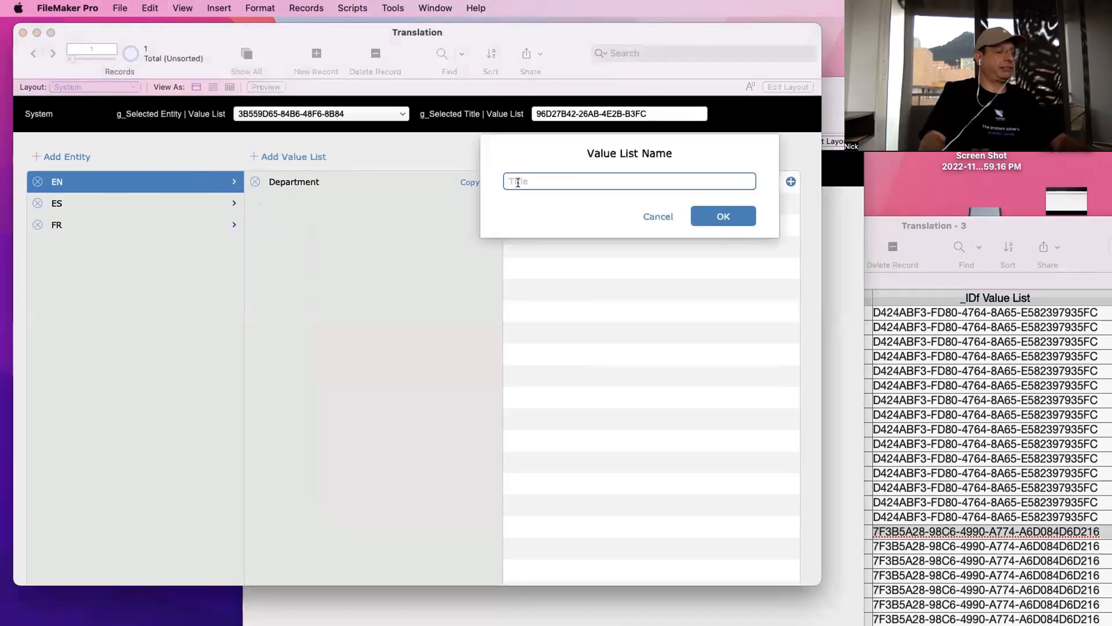
type("an")
key("BackSpace")
key("BackSpace")
key("BackSpace")
key("BackSpace")
key("BackSpace")
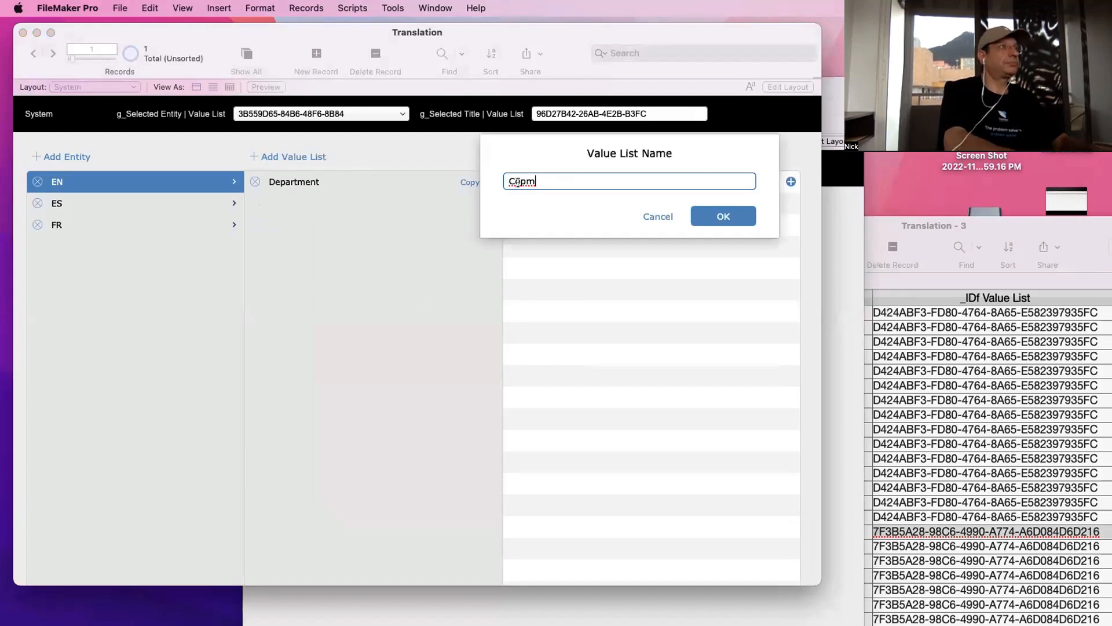
type("om")
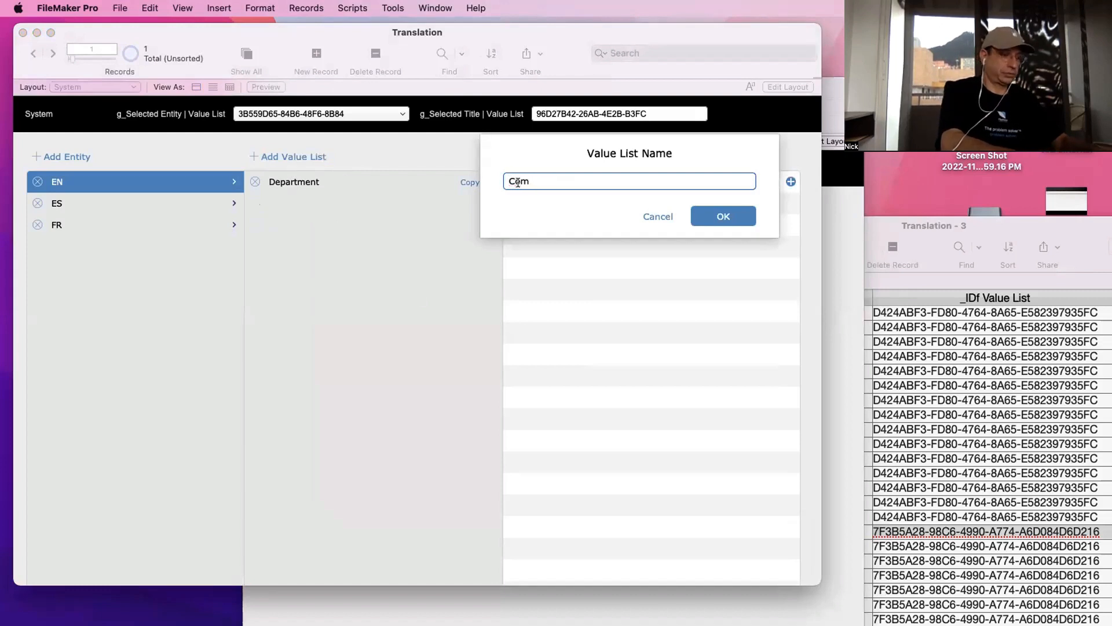
type("panies")
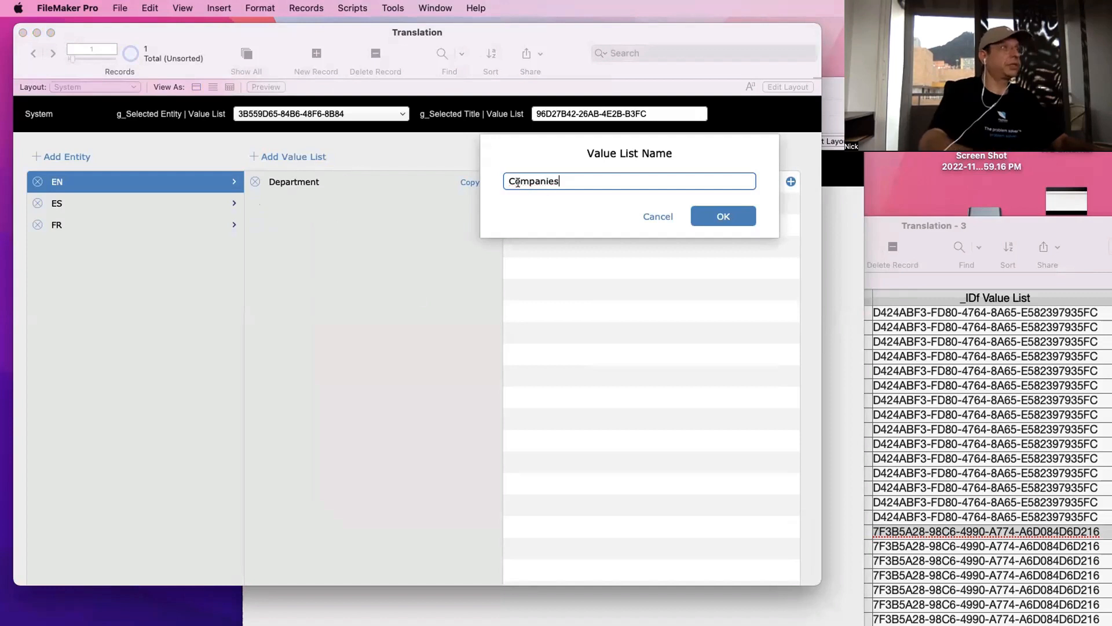
left_click(700, 209)
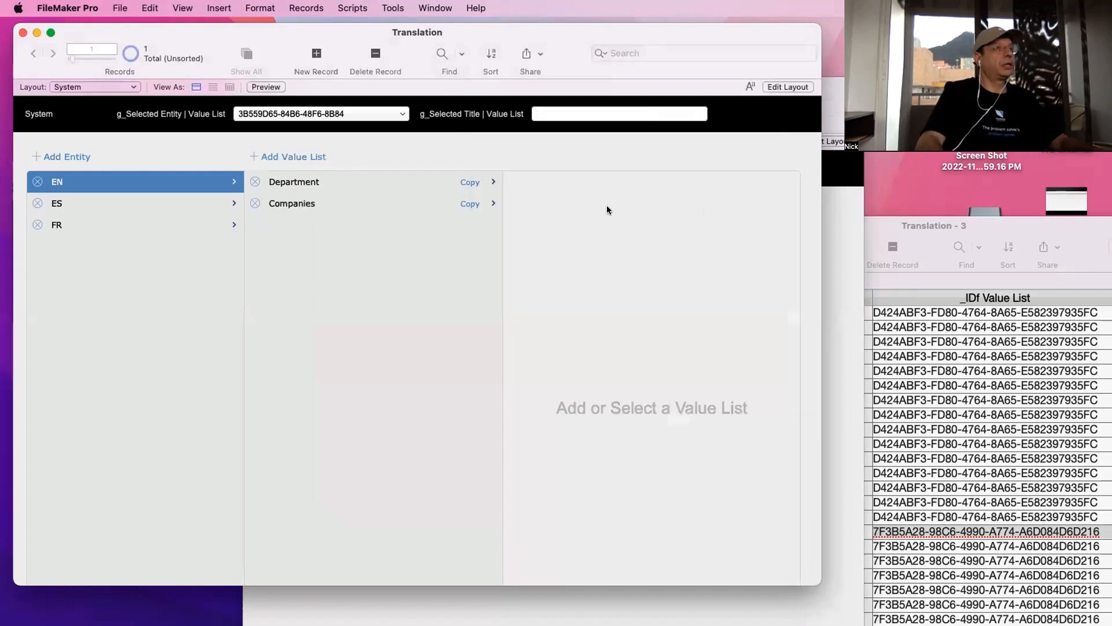
Select the Companies value list and add the value Apple
left_click(410, 207)
left_click(580, 183)
type("Apple")
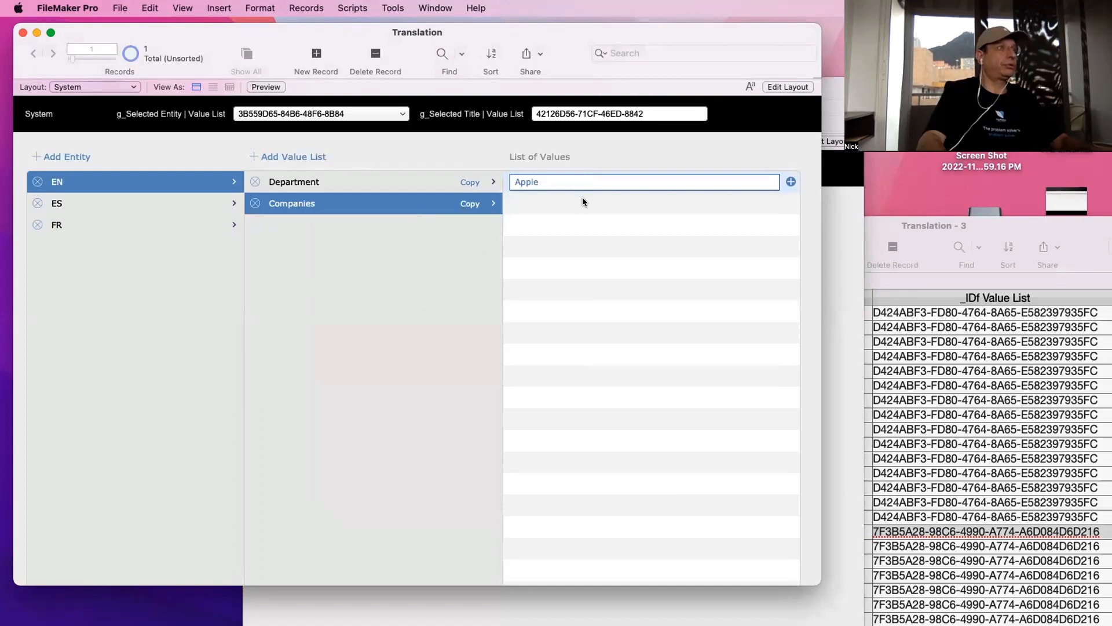
key("Return")
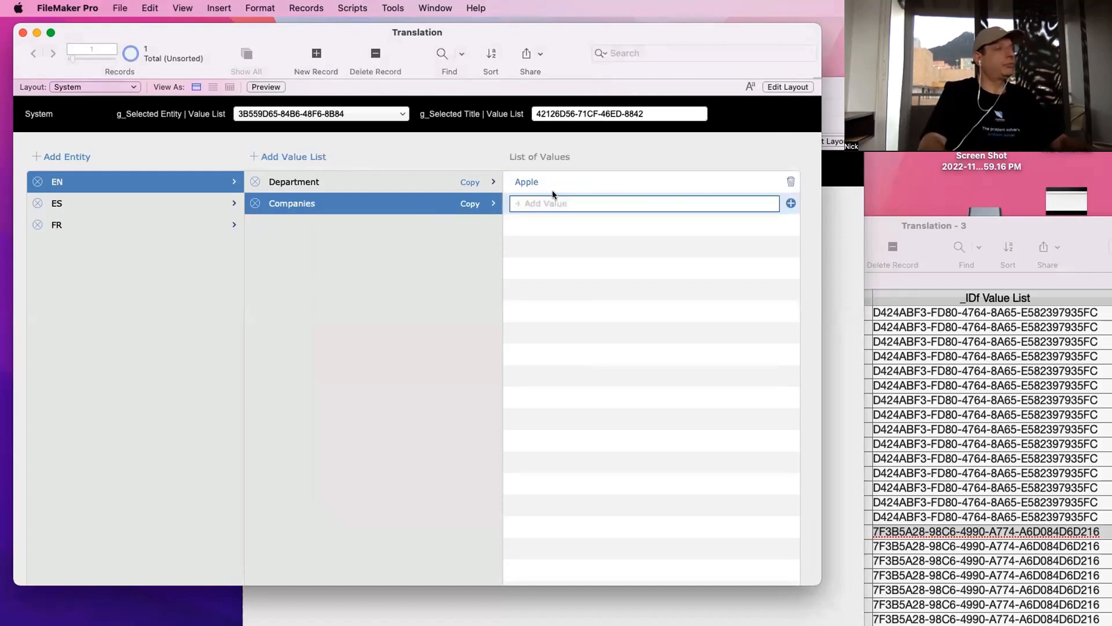
Replace the Apple value in the Companies list with Consultant and add a second value, Contractor
left_click(553, 183)
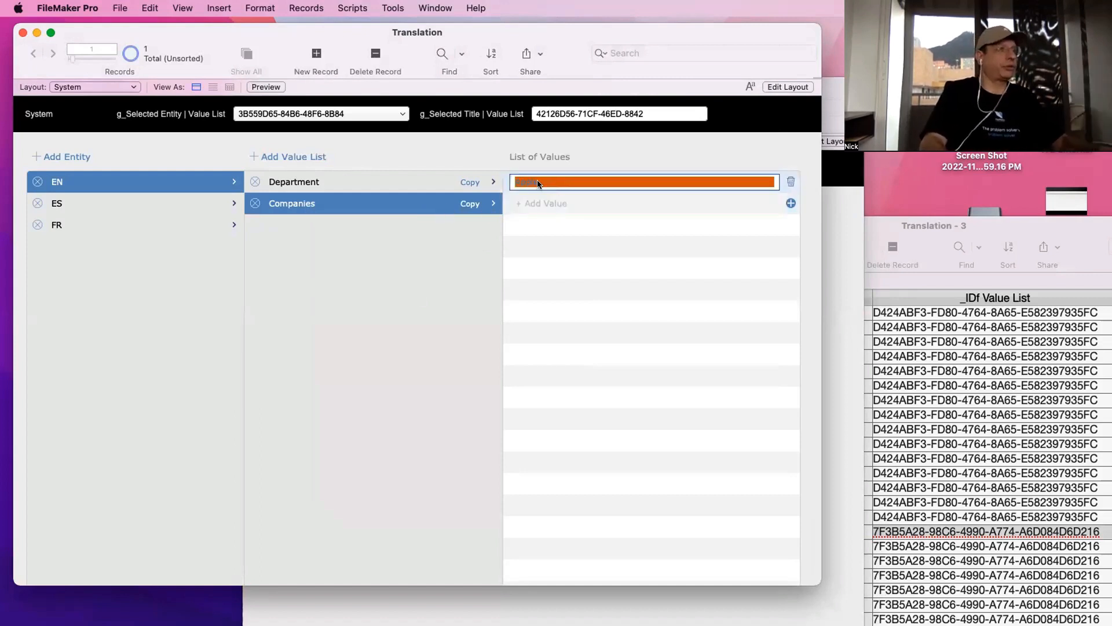
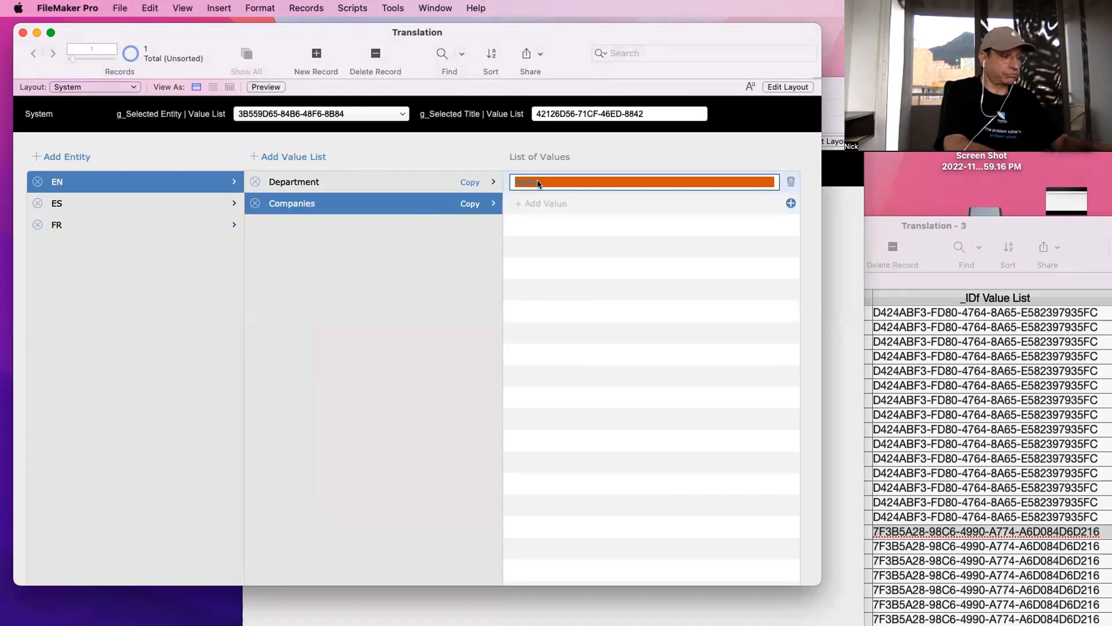
type("S")
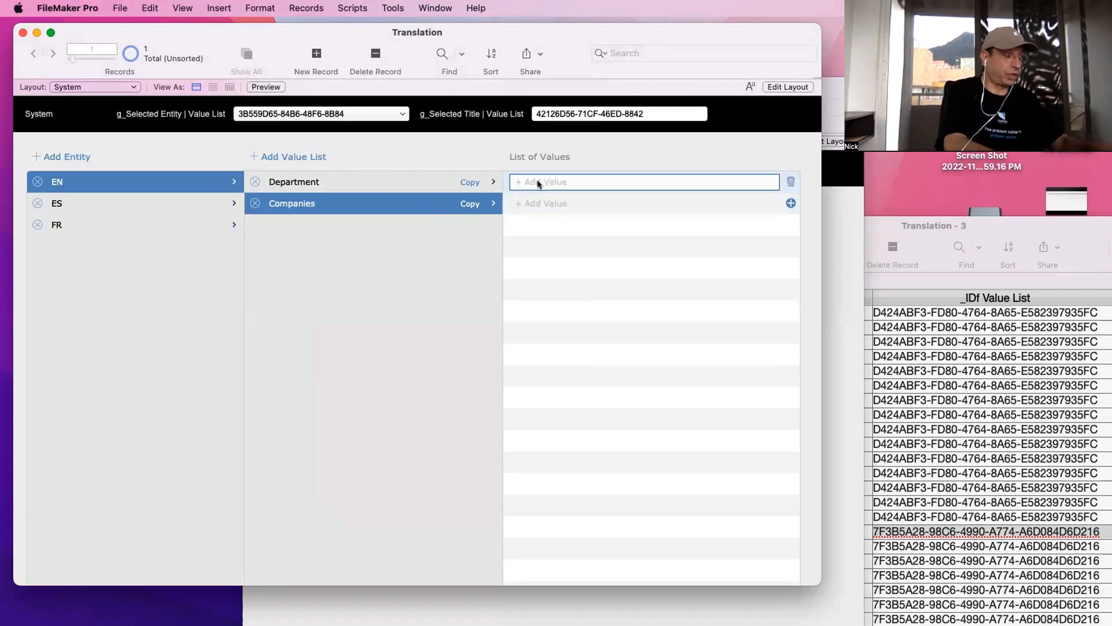
type("Consultant")
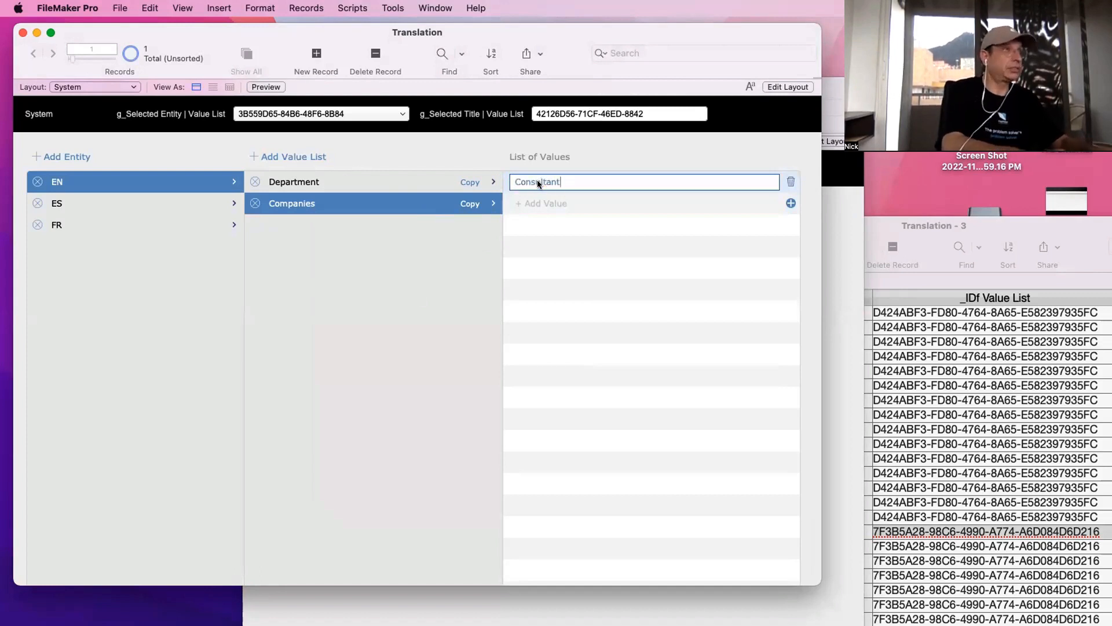
left_click(530, 205)
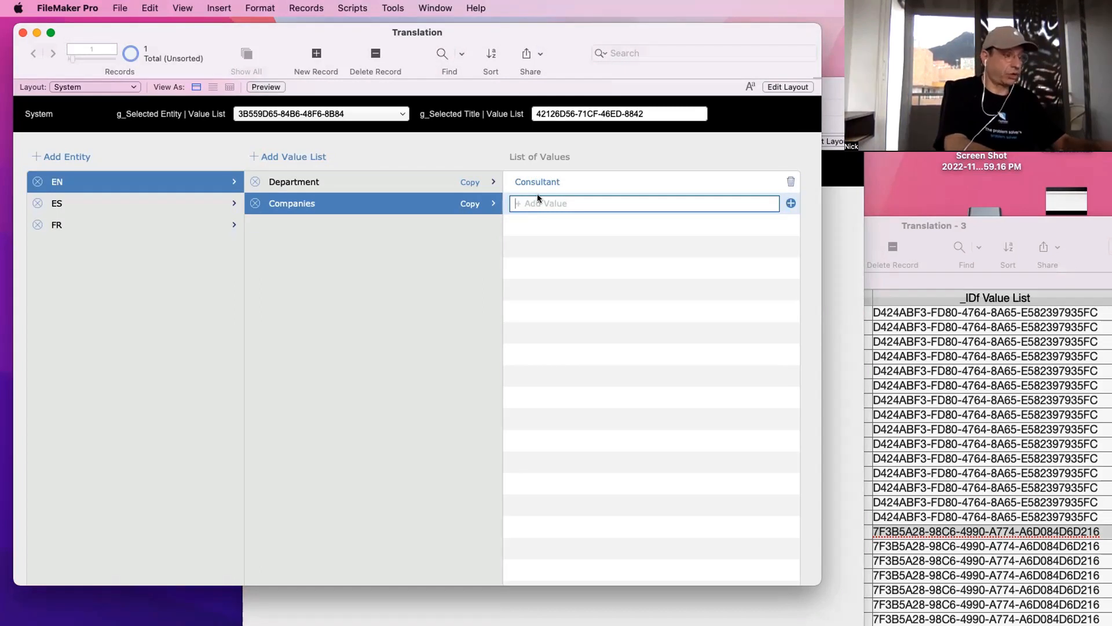
type("C")
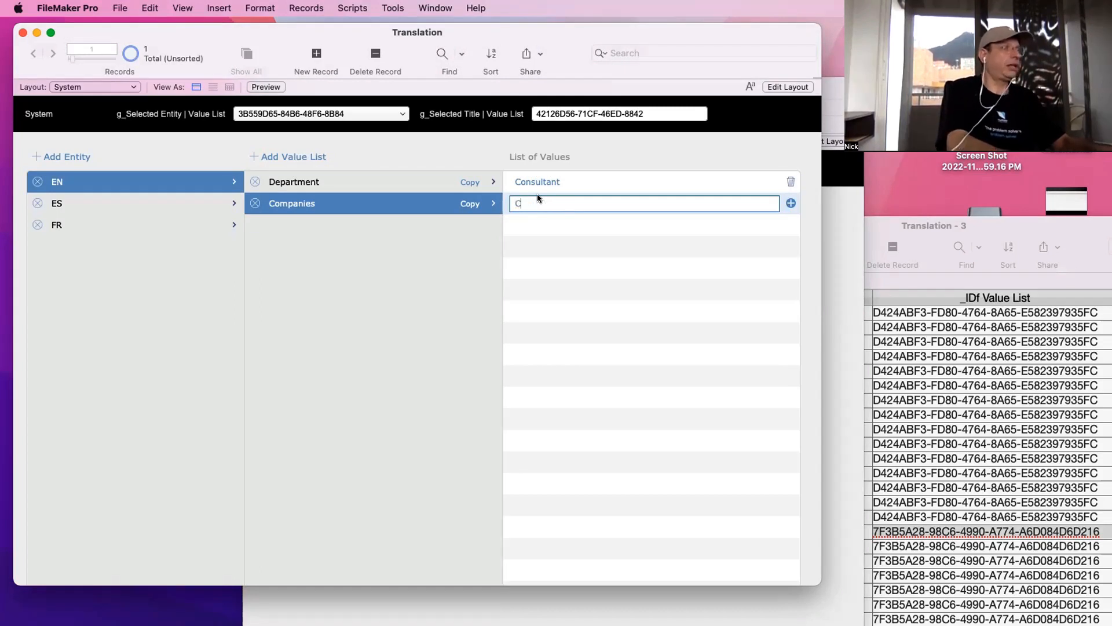
type("oontractor")
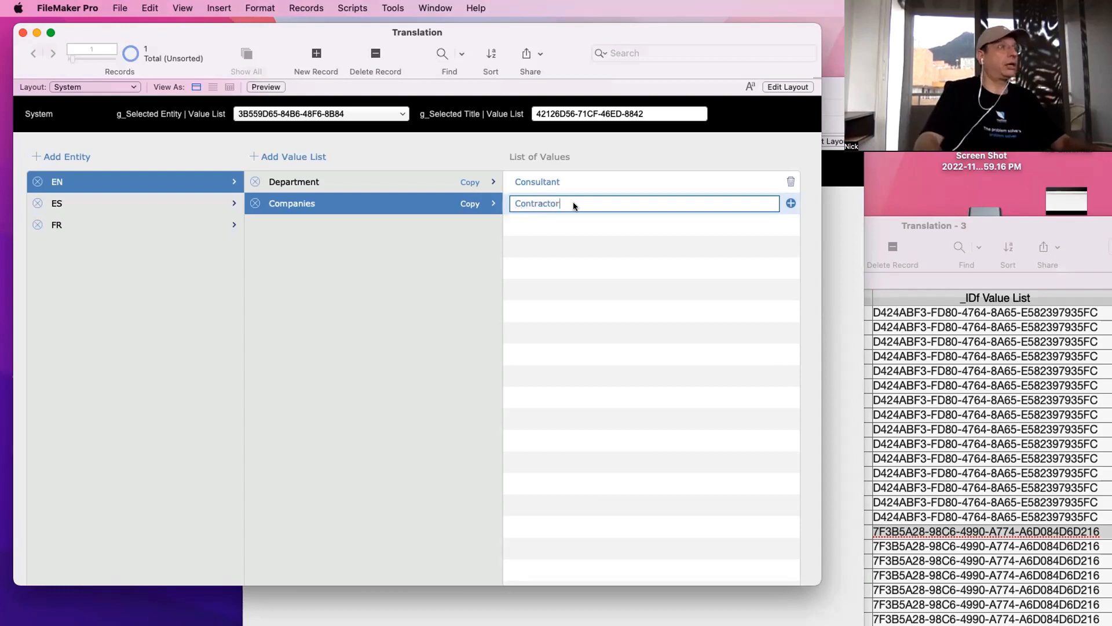
Change the first Companies value to Supplier and add Subsidiary as a third value, keeping the Companies list selected
left_click(560, 175)
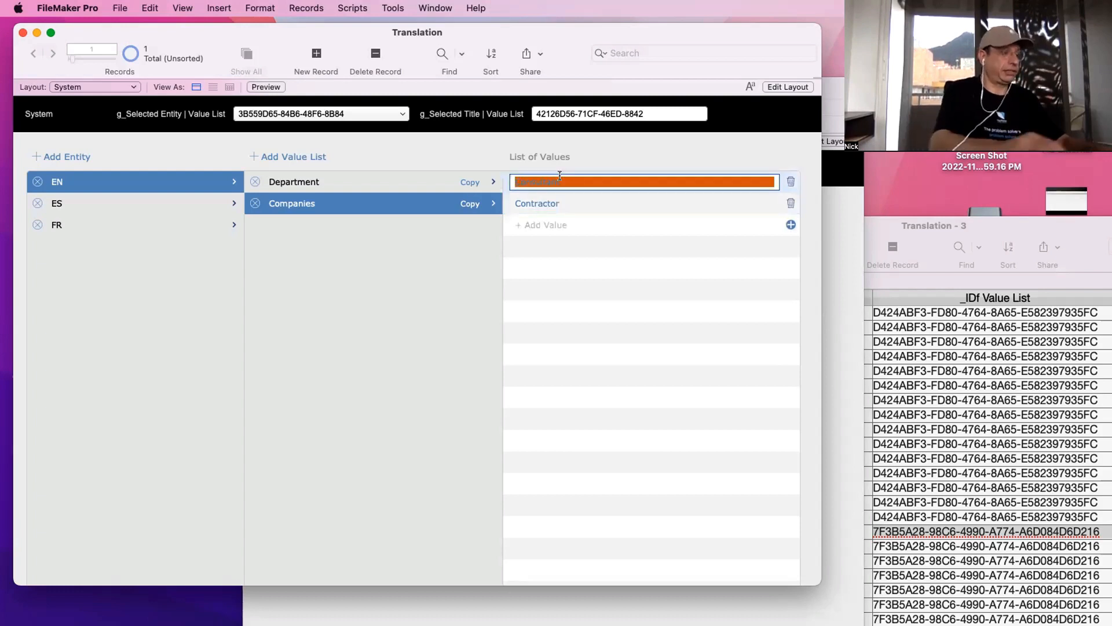
key("BackSpace")
type("S")
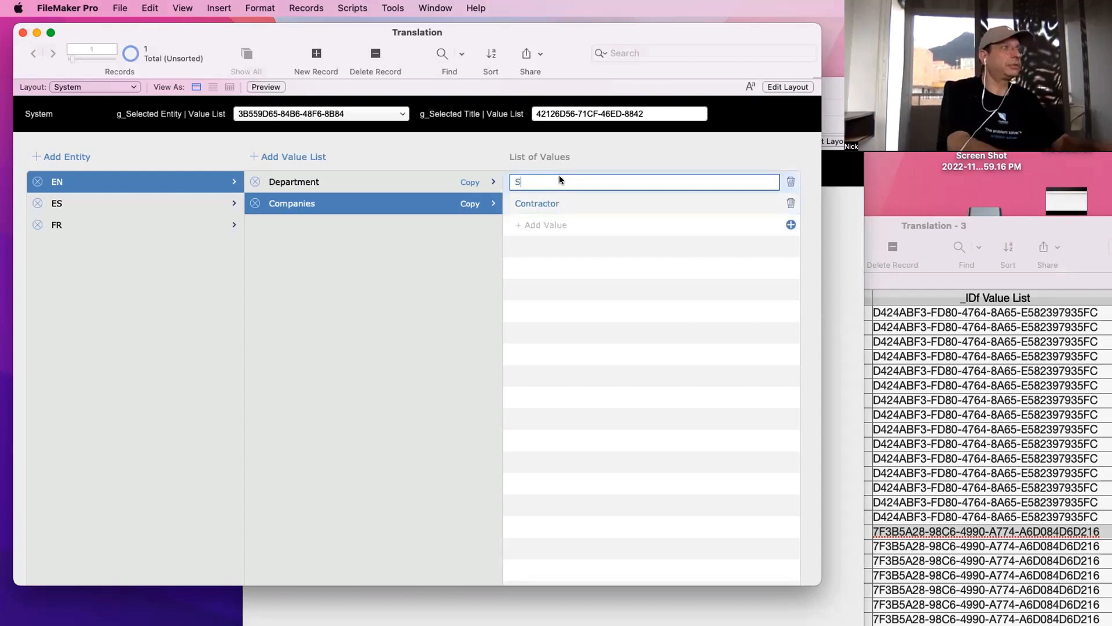
type("upplier")
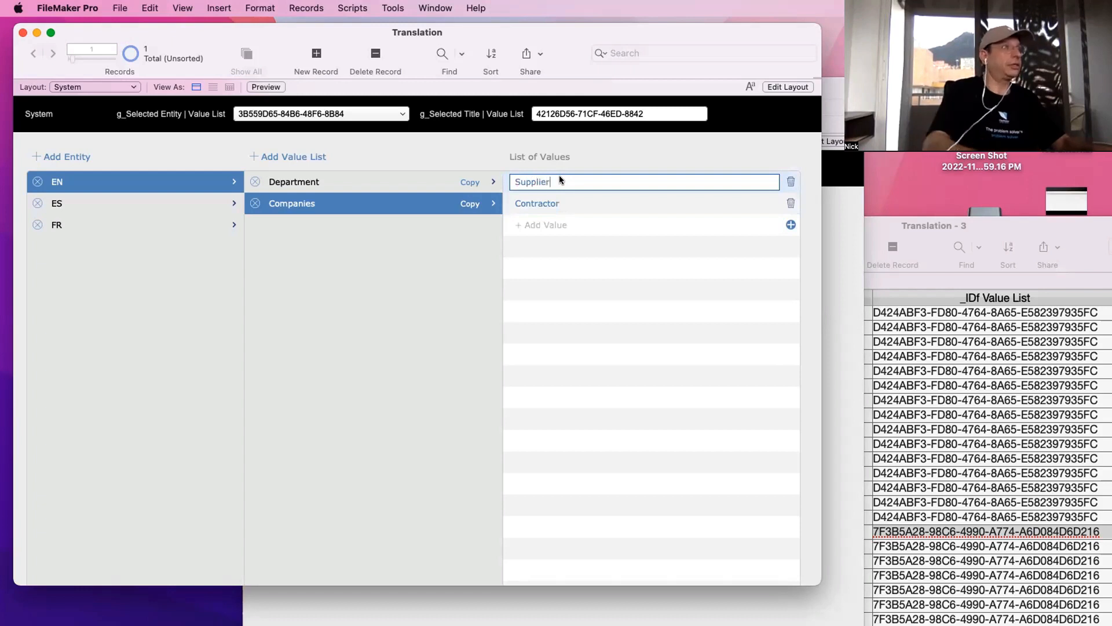
left_click(580, 218)
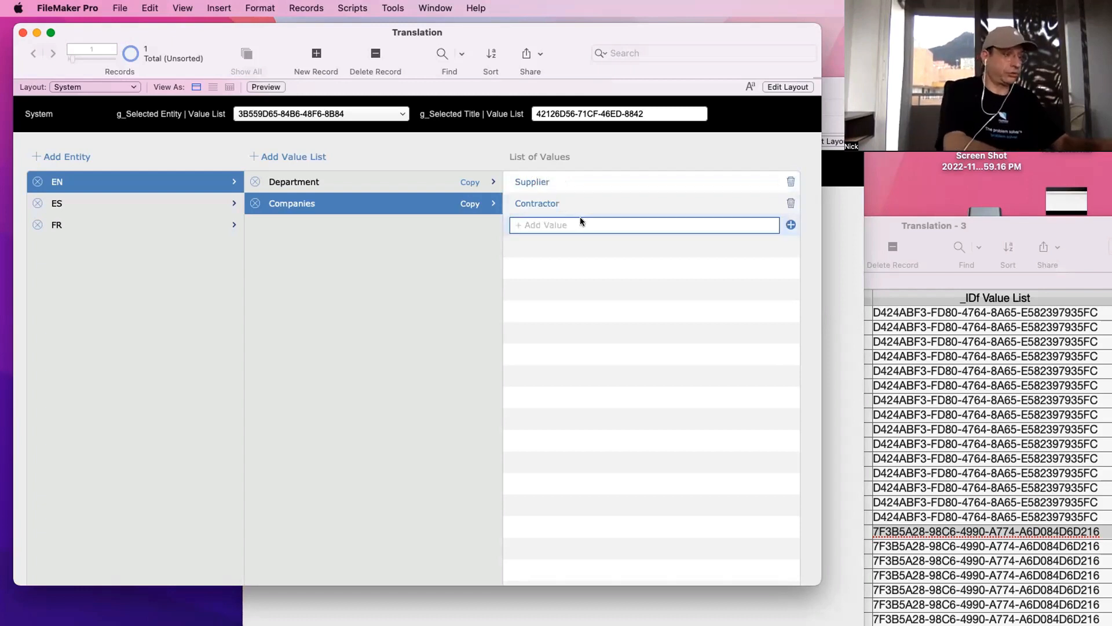
type("Subsidiary")
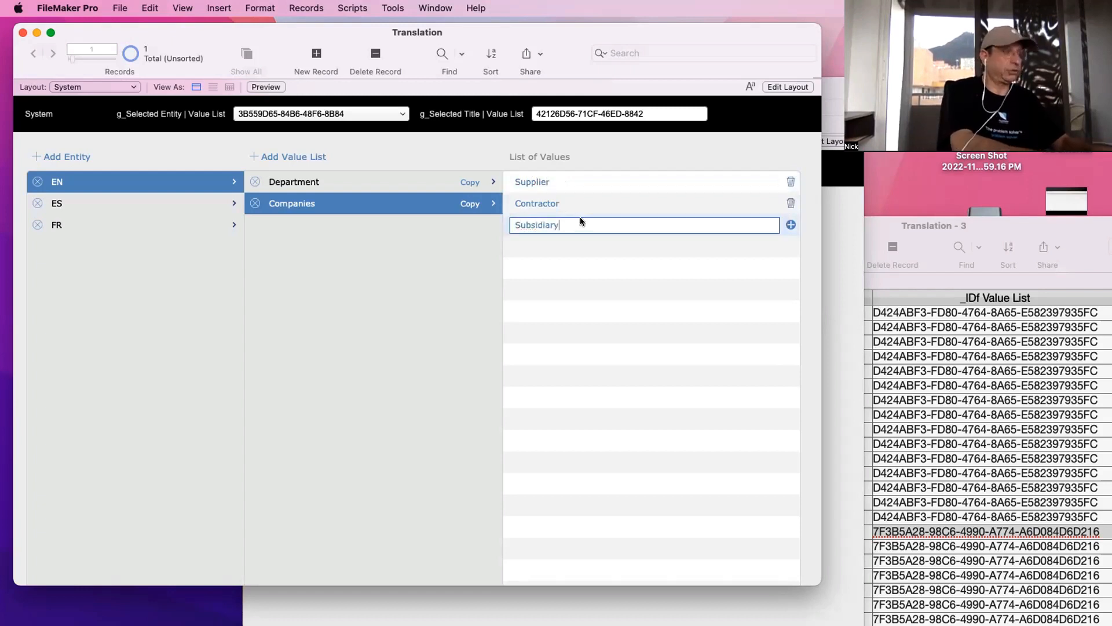
key("Return")
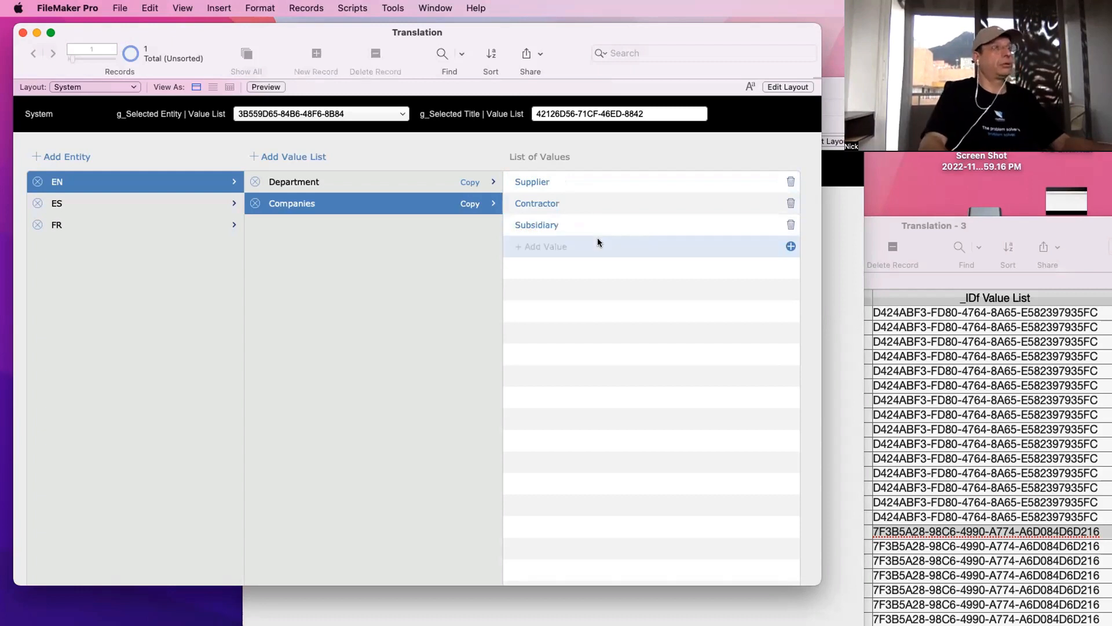
left_click(335, 181)
left_click(336, 199)
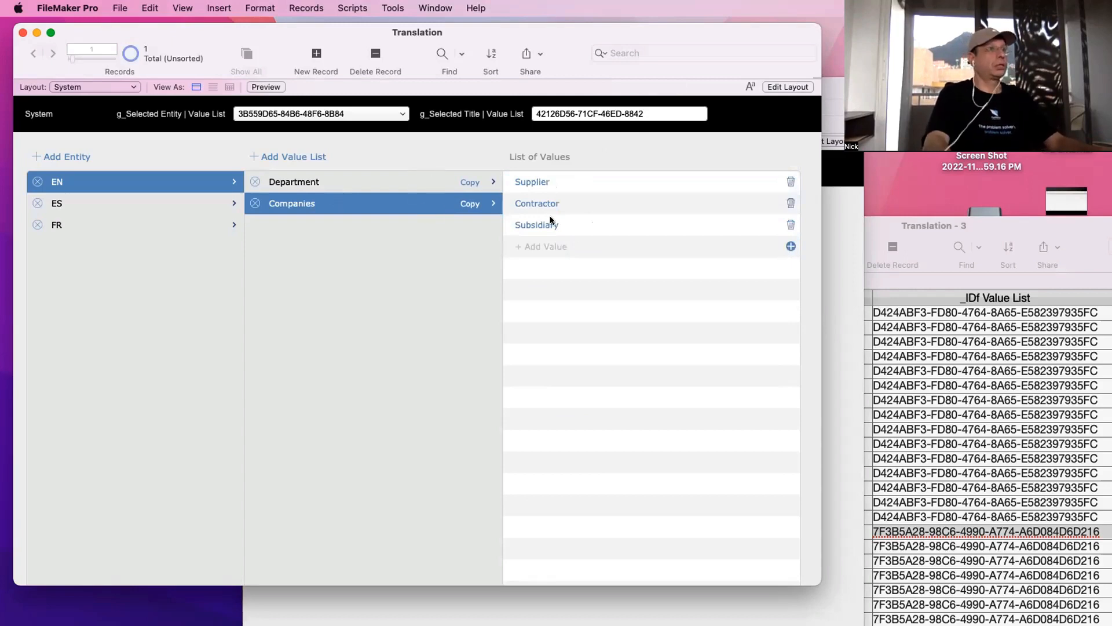
Rearrange the System and VALI_Value List Items windows to inspect the last item records in the table
left_click_drag(443, 26, 447, 168)
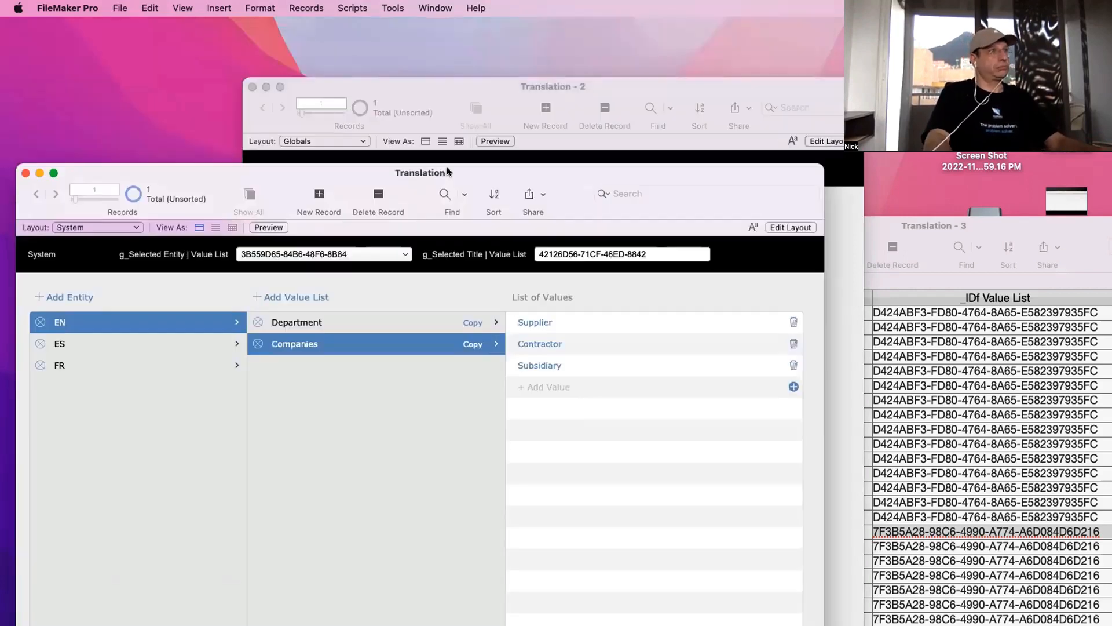
left_click_drag(1018, 224, 940, 103)
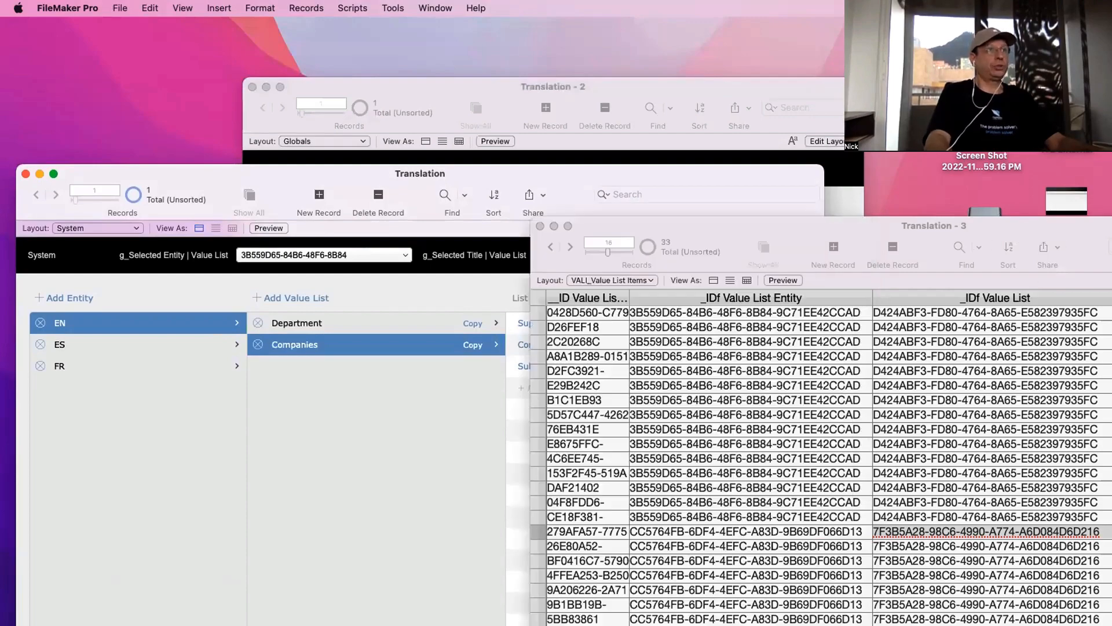
scroll(697, 370, "down", 3)
scroll(676, 199, "up", 2)
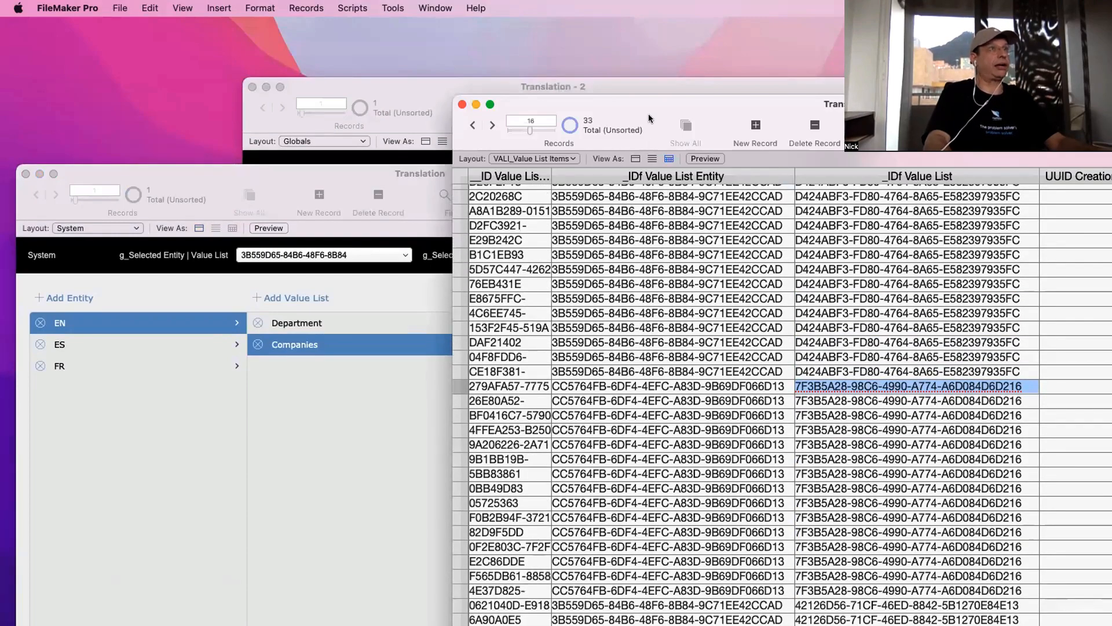
left_click_drag(649, 114, 643, 36)
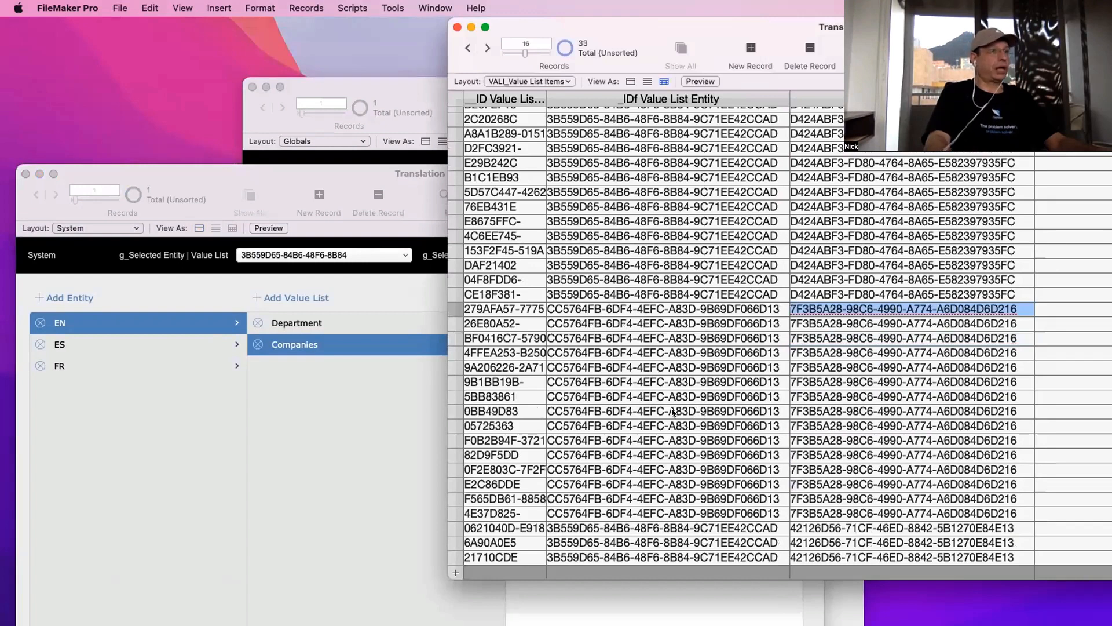
Switch to the ES entity and back to EN Companies, and examine the matching IDs and values in the item table
left_click(235, 381)
left_click(153, 360)
left_click(145, 347)
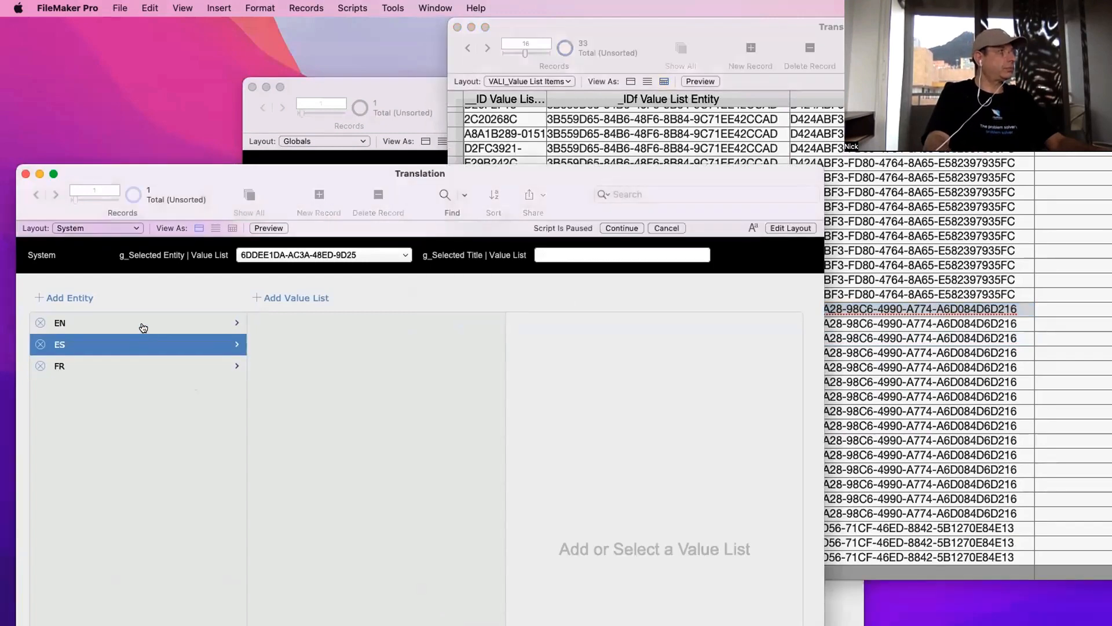
left_click(142, 324)
left_click(323, 348)
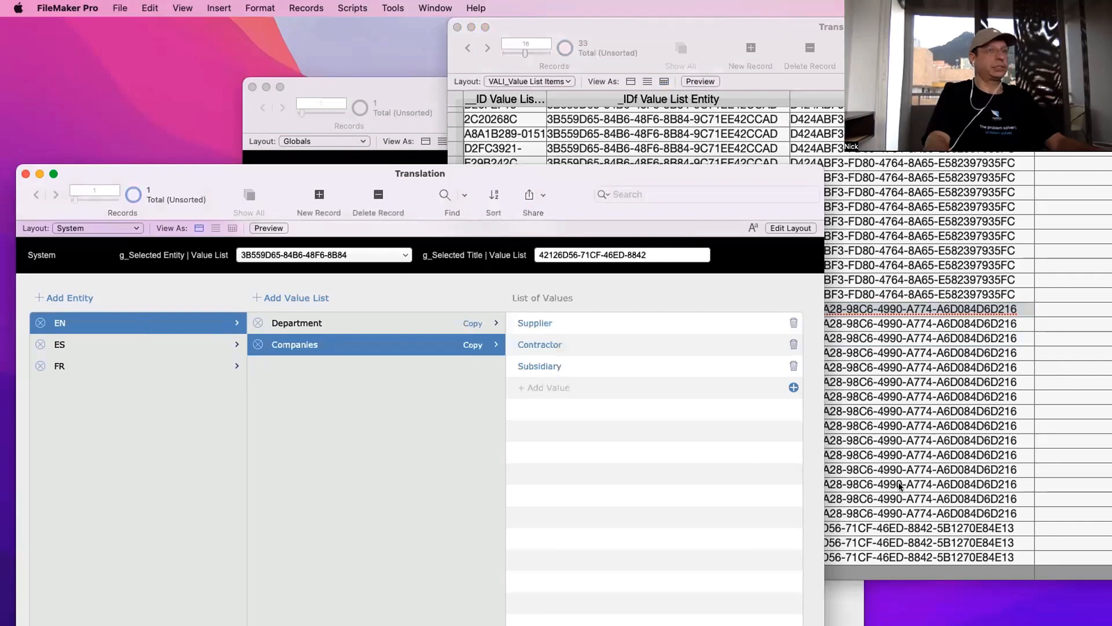
left_click(863, 468)
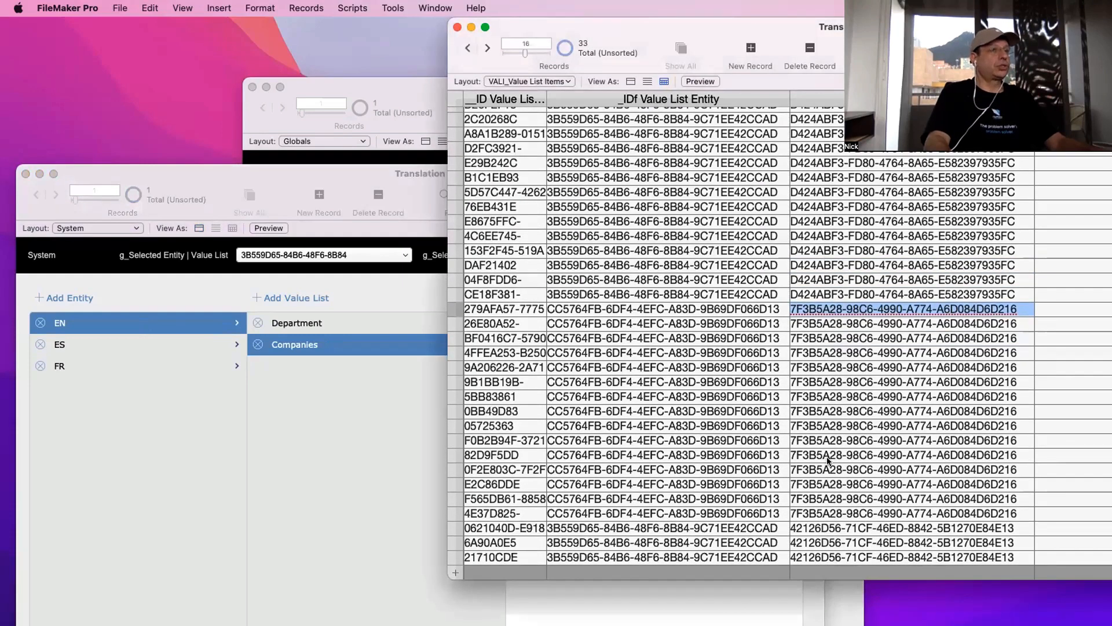
scroll(829, 458, "right", 3)
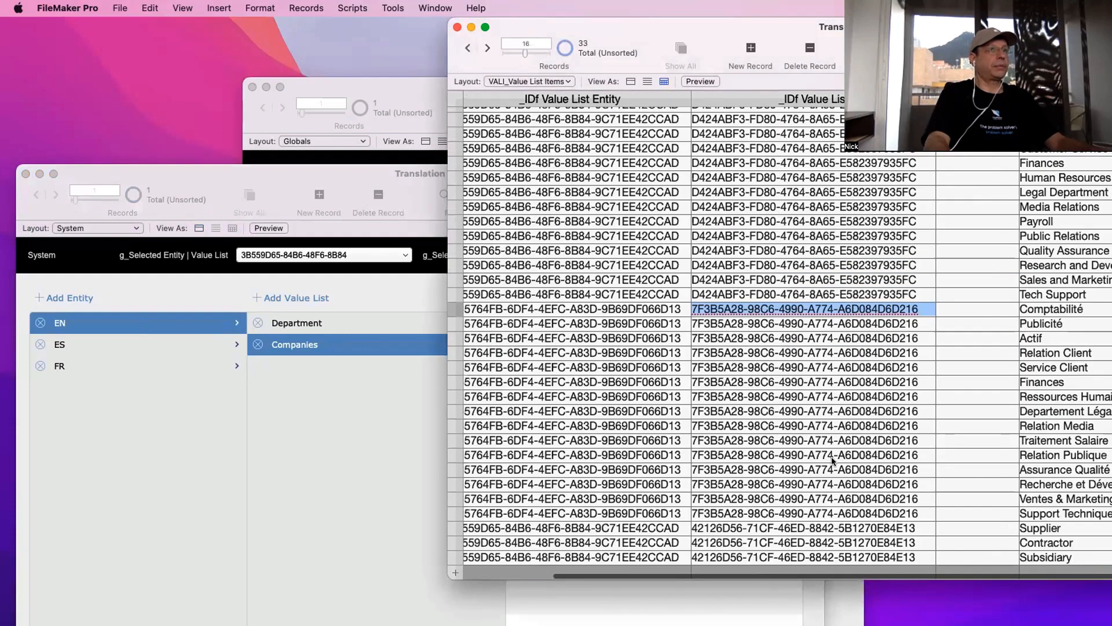
left_click(582, 526)
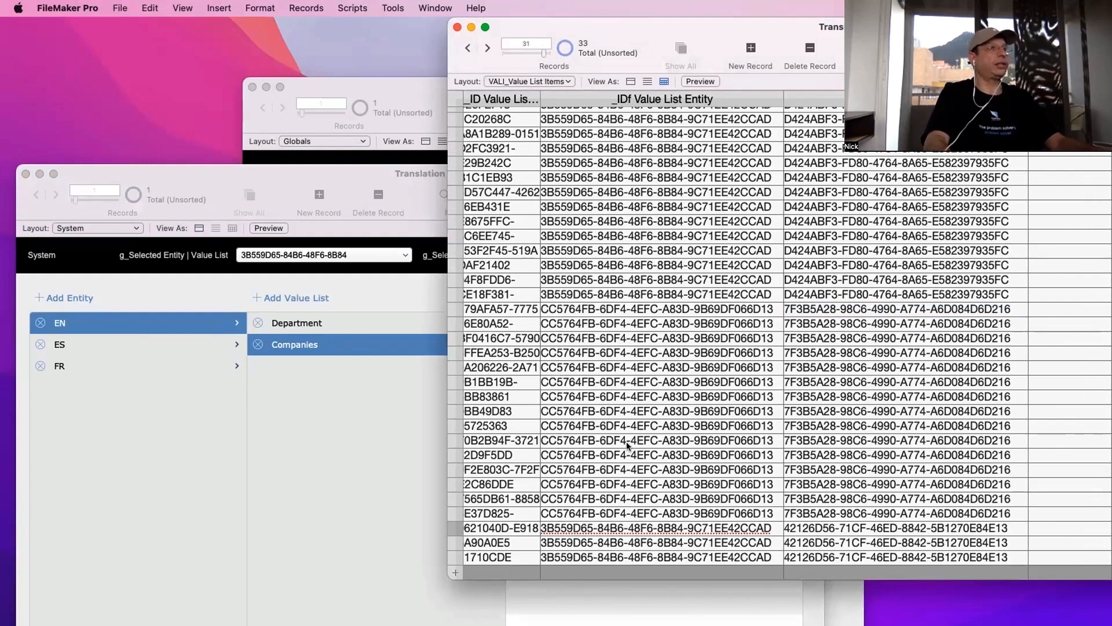
Sort the value list item records ascending by _IDf Value List Entity and _IDf Value List, and look through them
left_click(775, 98)
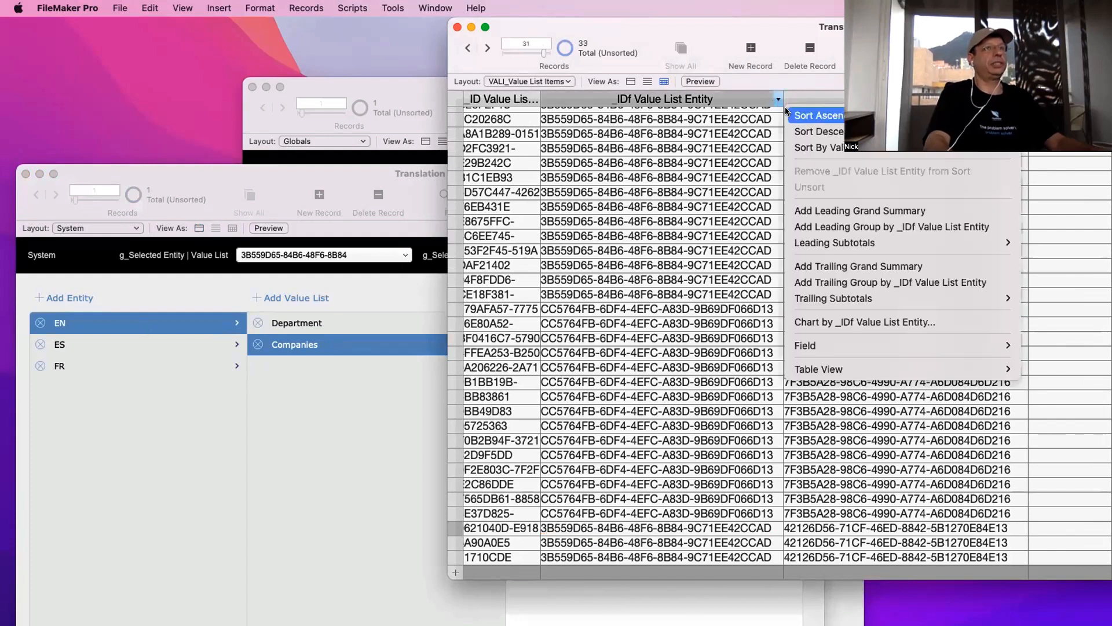
left_click(794, 98)
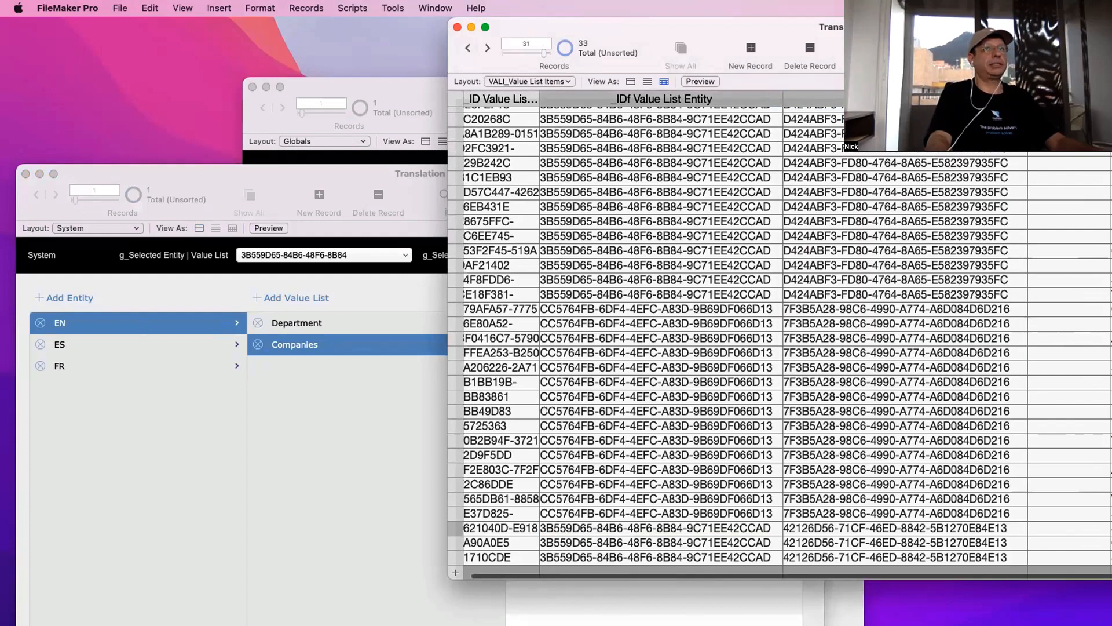
left_click(821, 101)
left_click(858, 115)
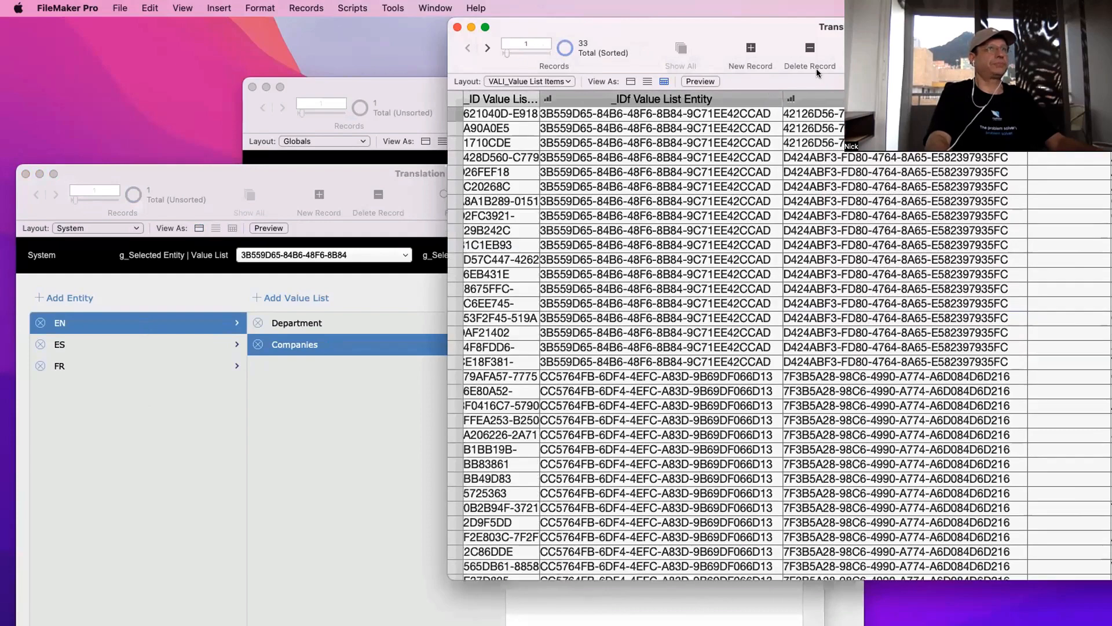
left_click_drag(759, 27, 592, 26)
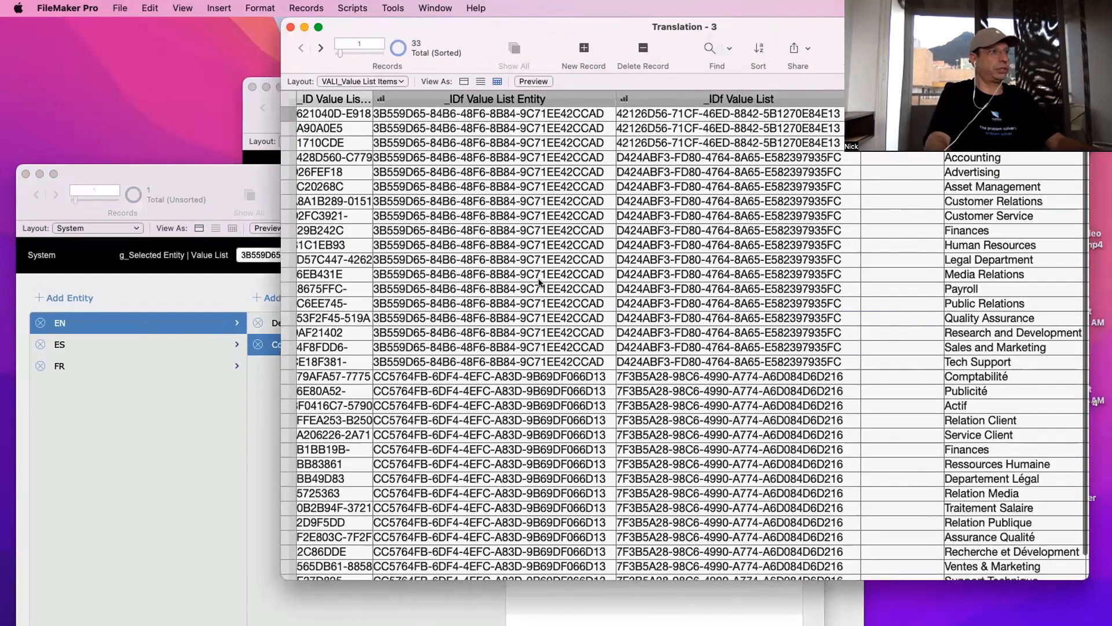
scroll(531, 268, "down", 2)
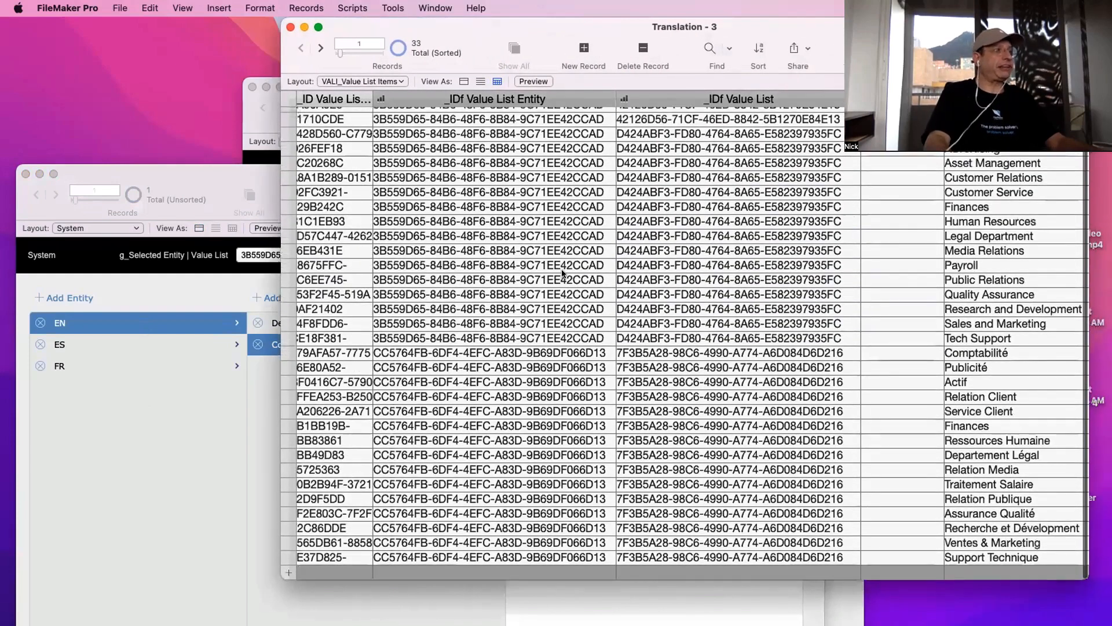
scroll(587, 285, "up", 2)
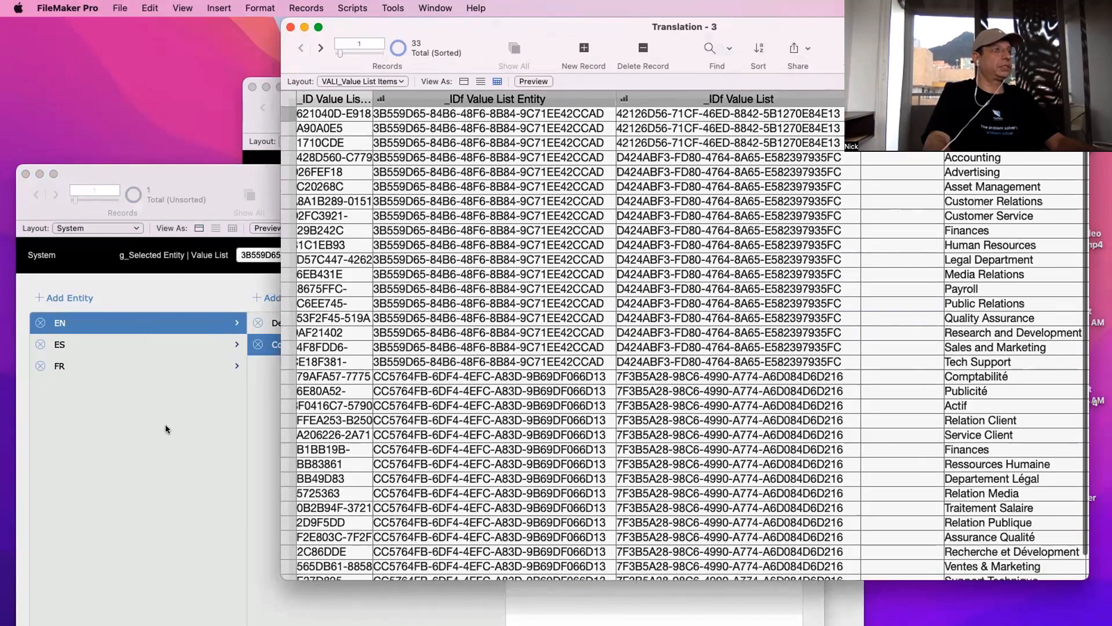
Compare the entity ID of the French department items with the g_Language | Value List Entity global on the Globals layout
left_click(214, 264)
left_click(259, 110)
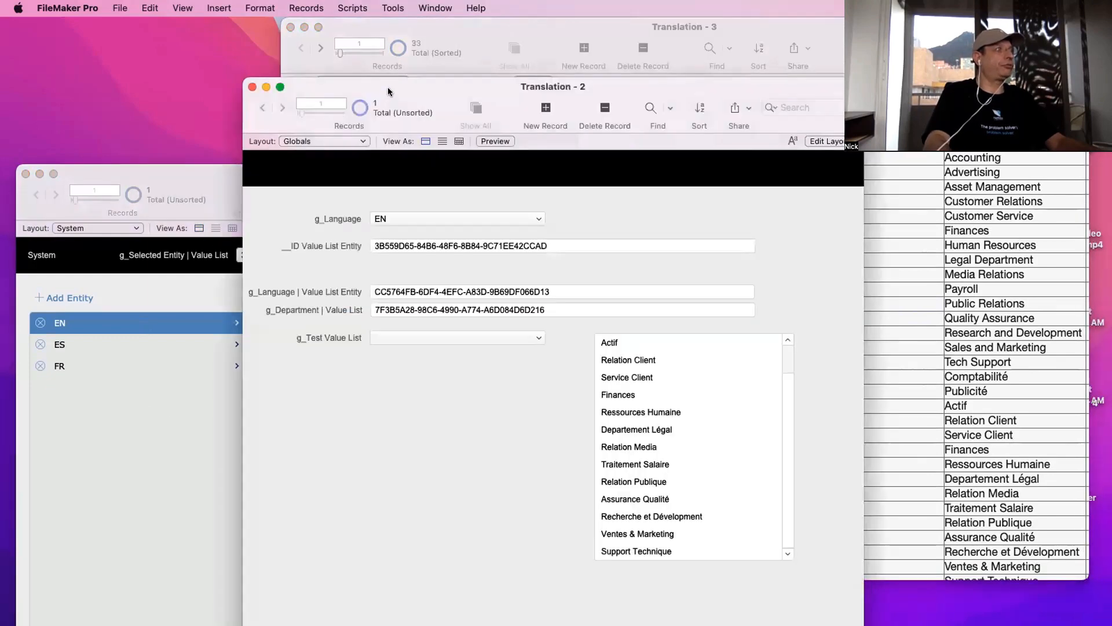
left_click_drag(388, 86, 229, 75)
left_click(896, 418)
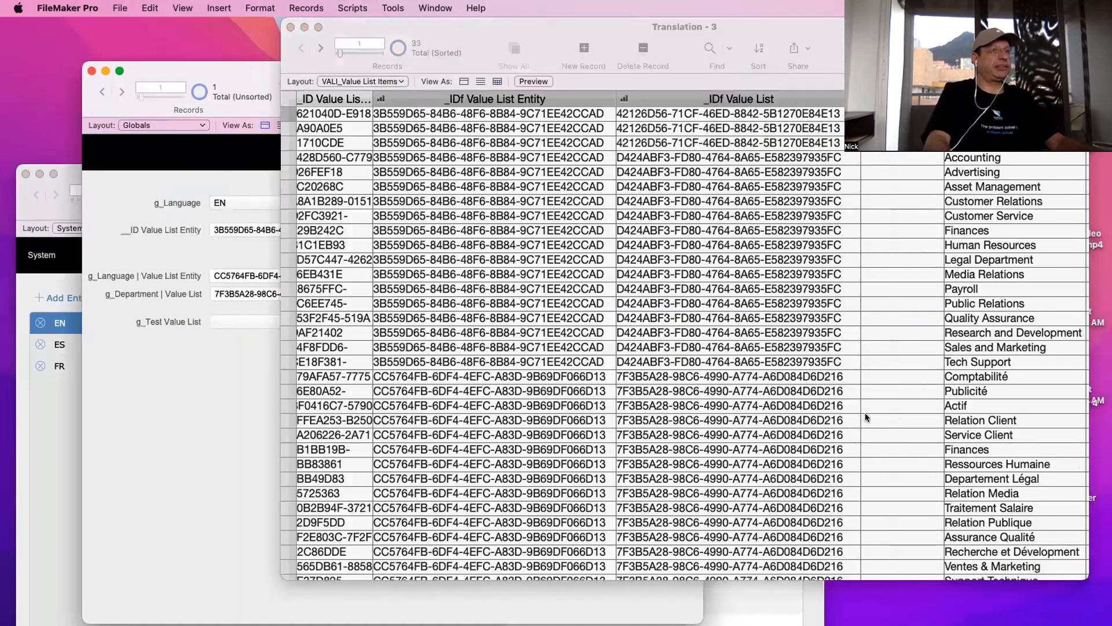
left_click(392, 378)
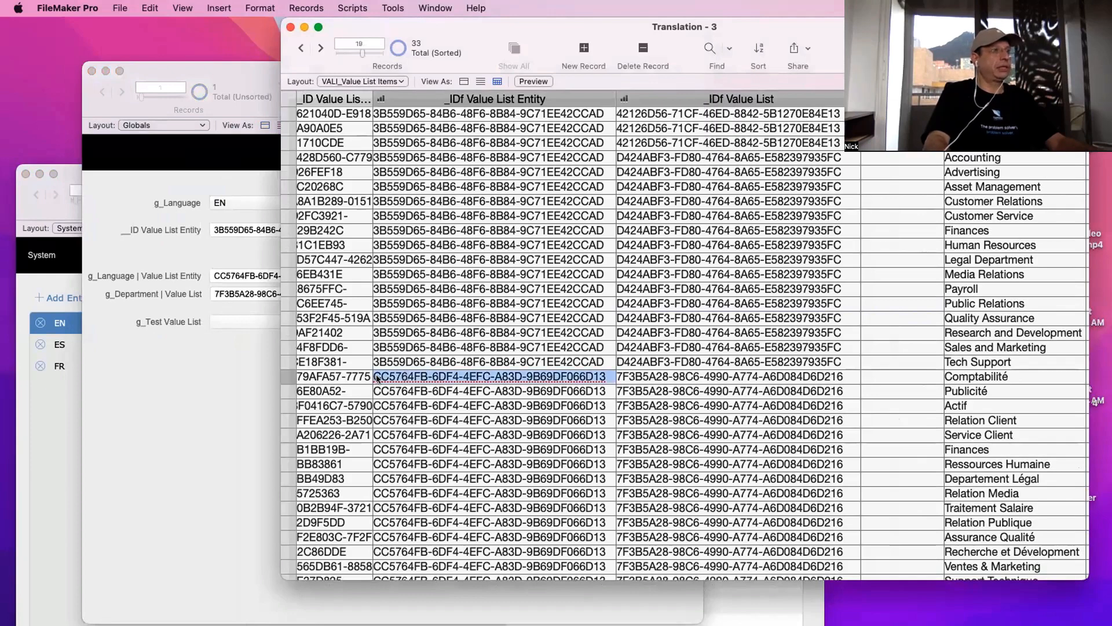
left_click(234, 381)
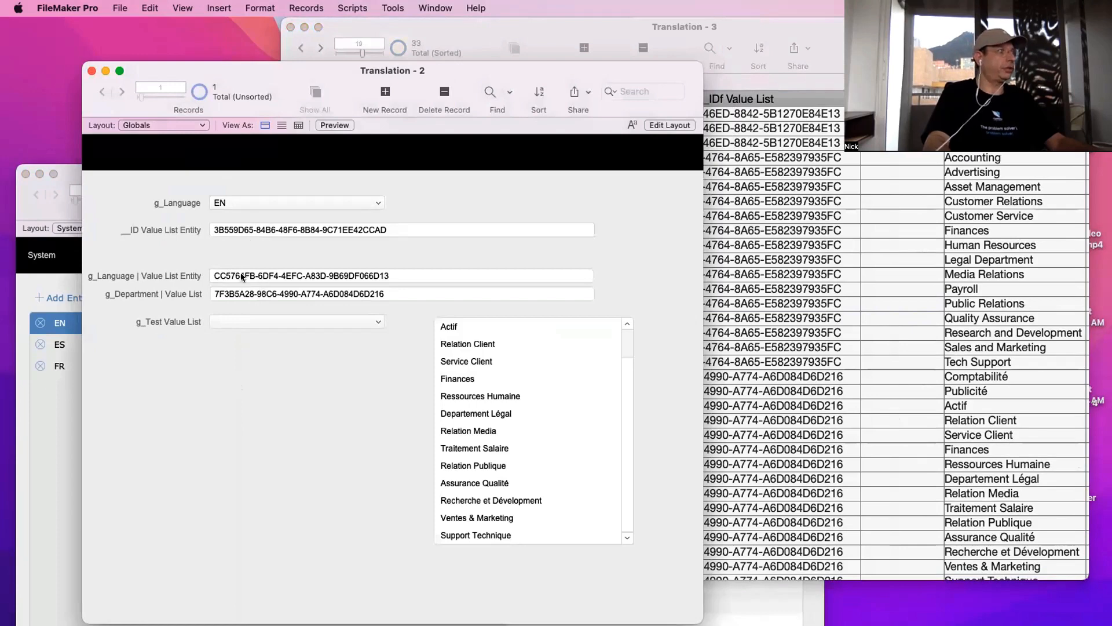
Copy the __ID Value List Entity value on the Globals layout into the g_Language | Value List Entity field
left_click(327, 225)
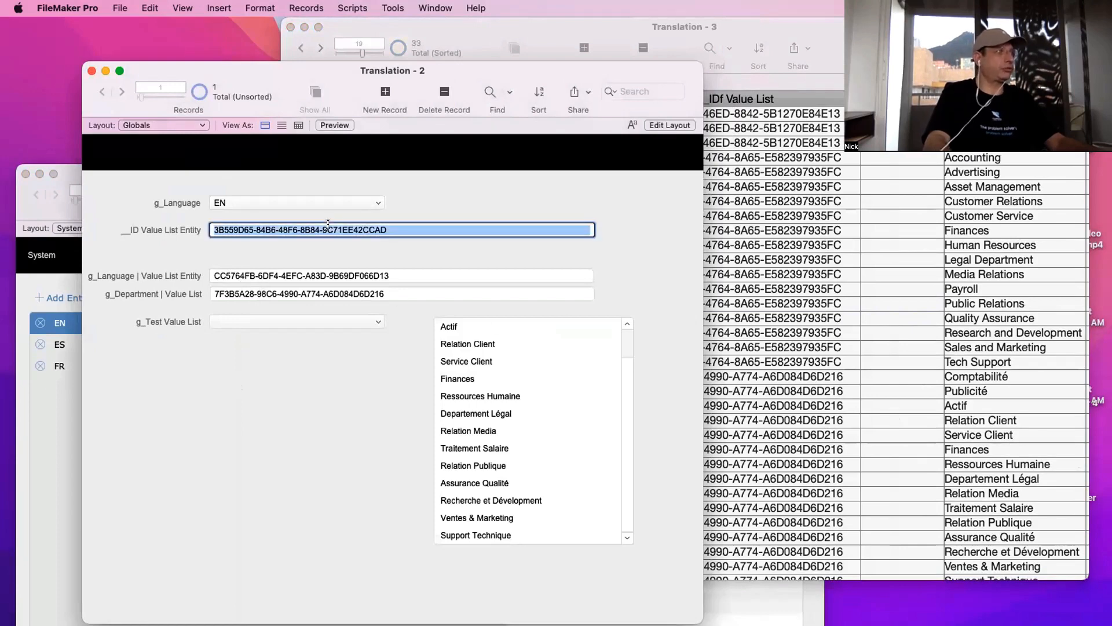
key("cmd+c")
left_click(284, 277)
key("cmd+v")
left_click(301, 251)
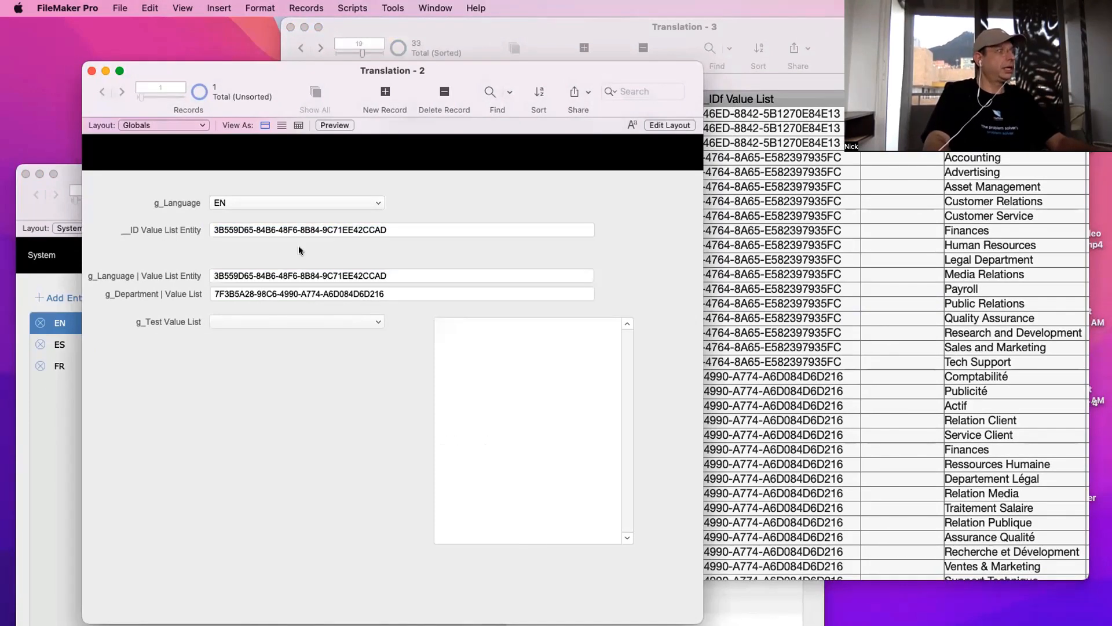
Copy the _IDf Value List ID from the first value list item record into g_Department | Value List on the Globals layout
left_click(892, 362)
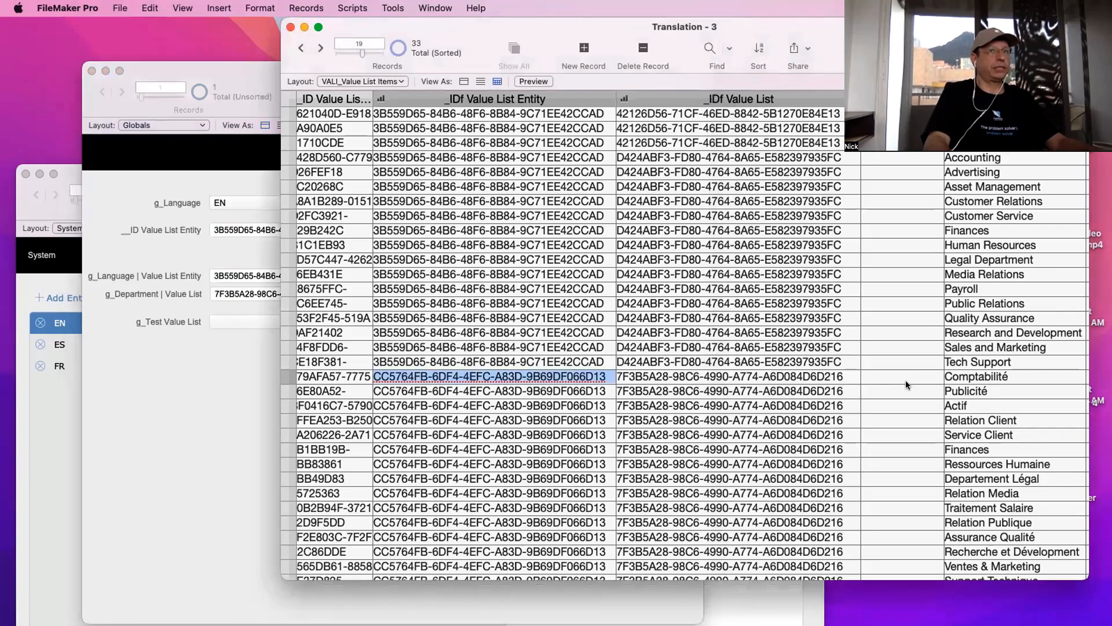
scroll(656, 411, "down", 2)
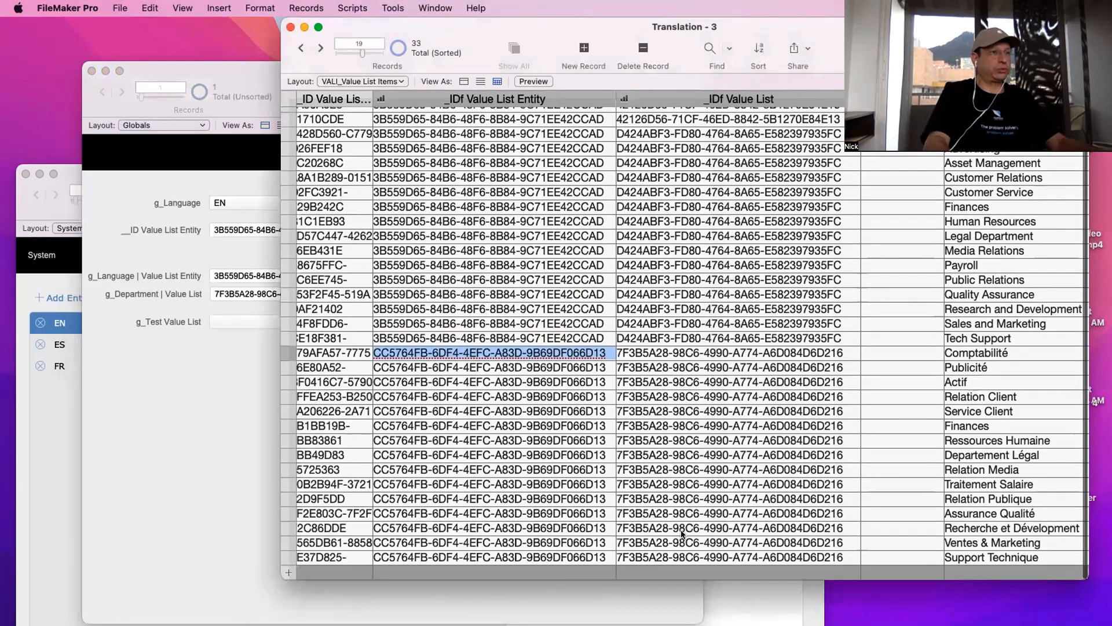
left_click(682, 529)
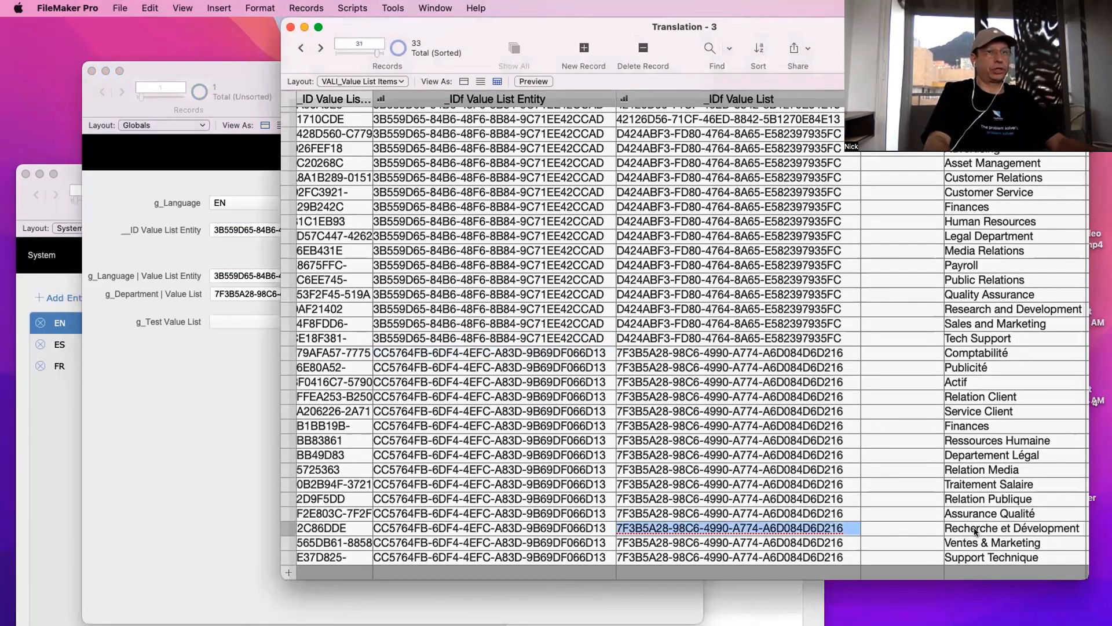
scroll(798, 500, "up", 2)
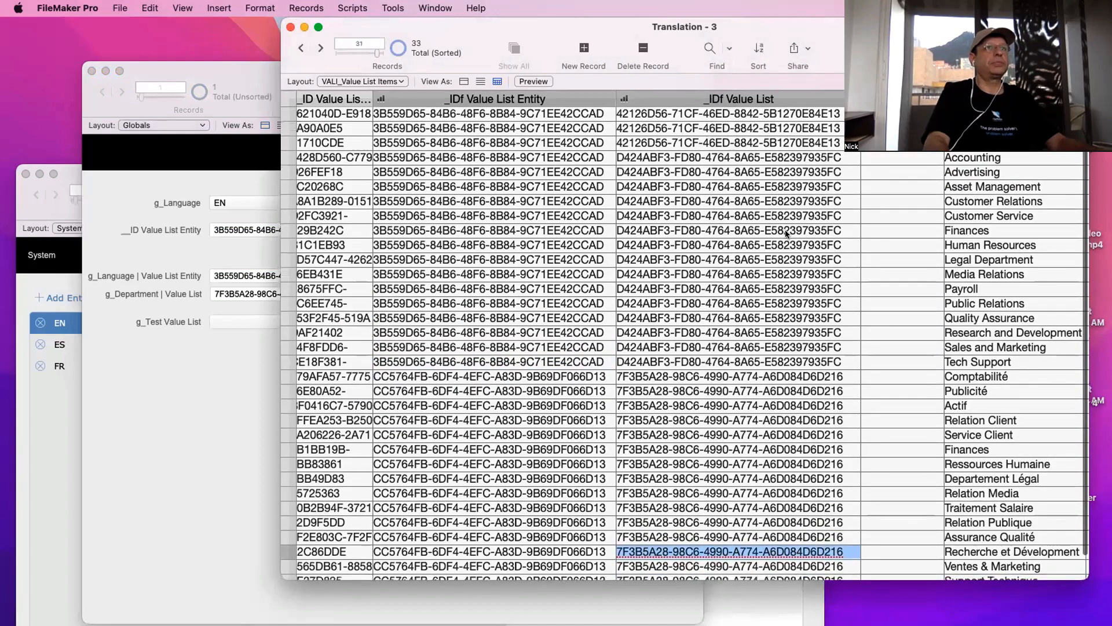
left_click(700, 114)
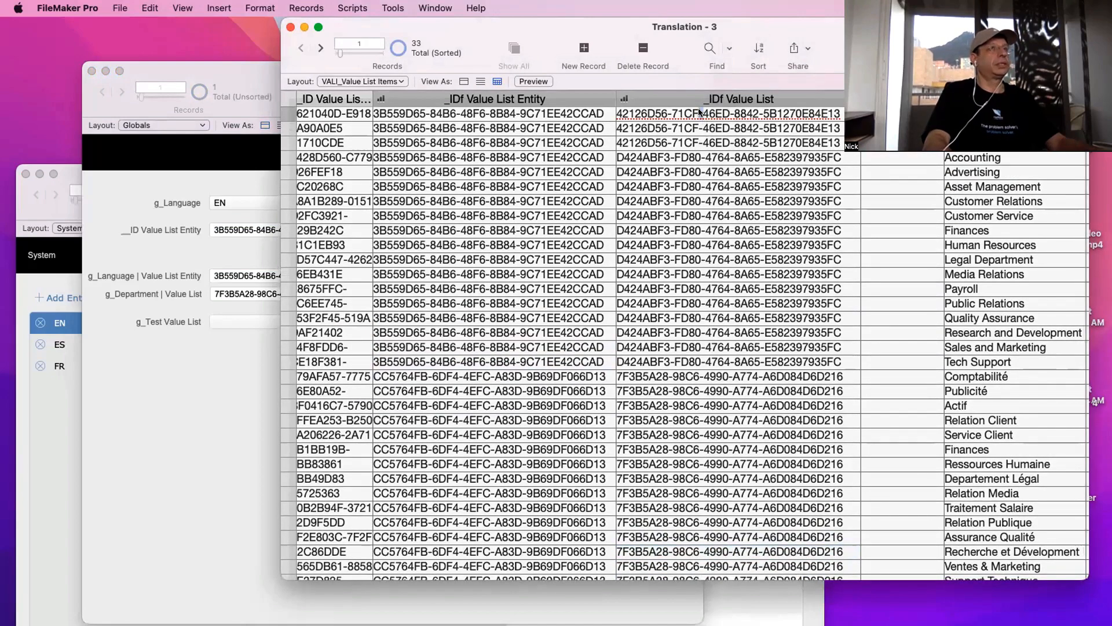
key("super+a")
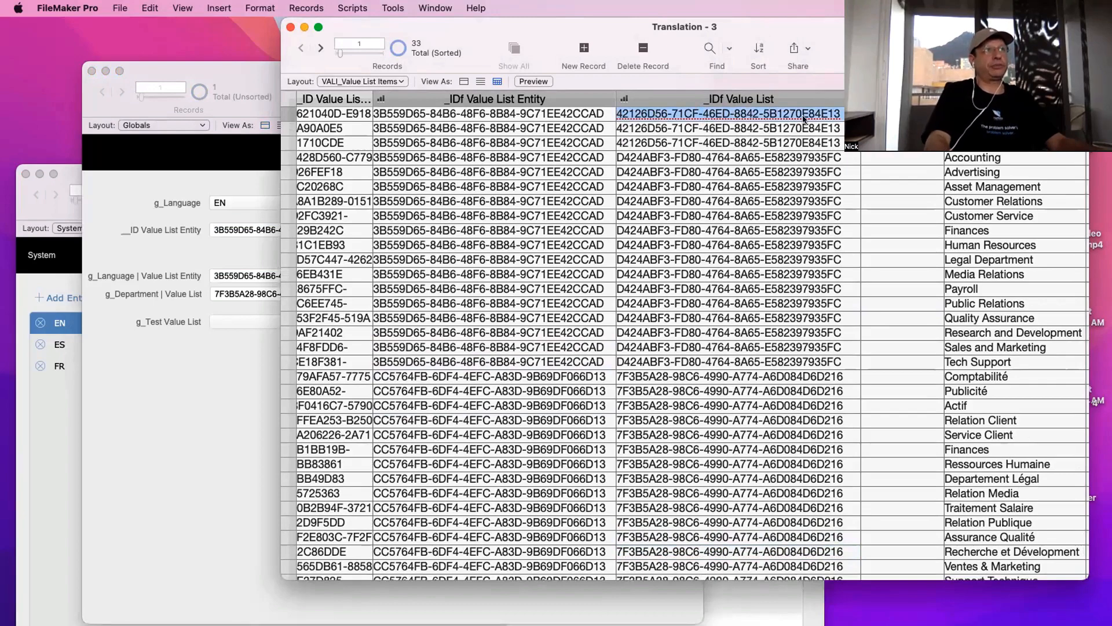
left_click(244, 353)
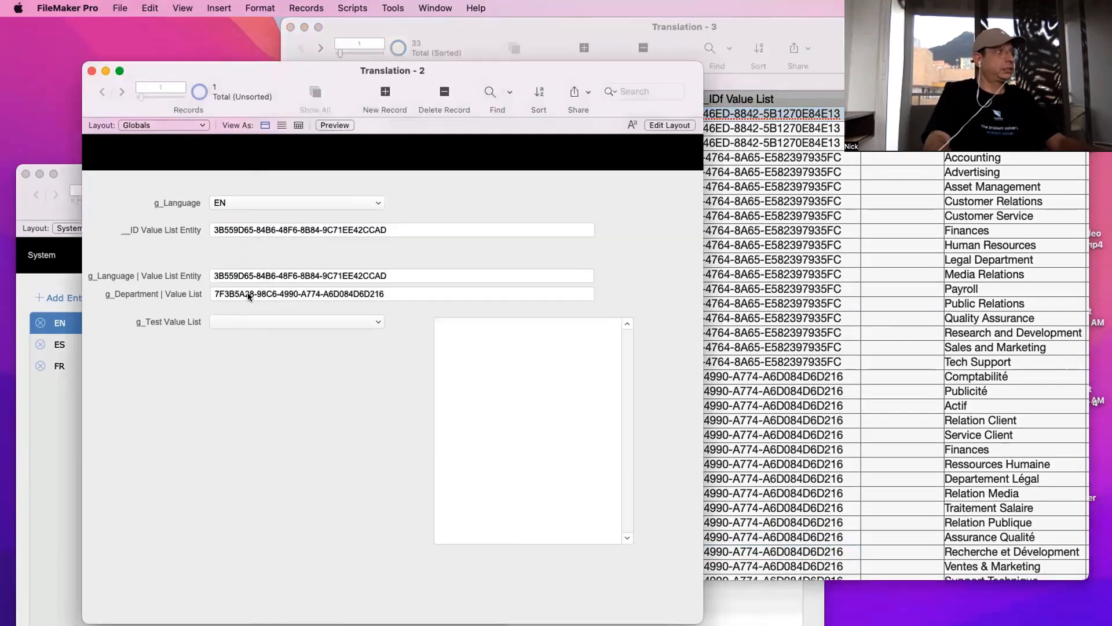
left_click(302, 294)
key("super+v")
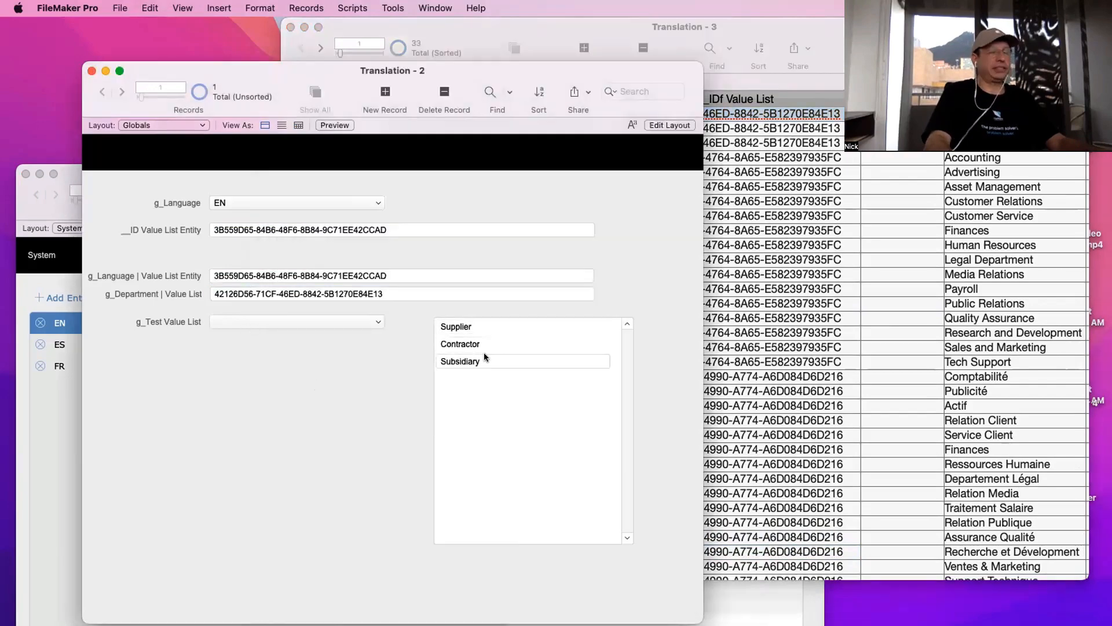
Replace g_Department | Value List with the _IDf Value List ID of the Sales and Marketing record
left_click(885, 276)
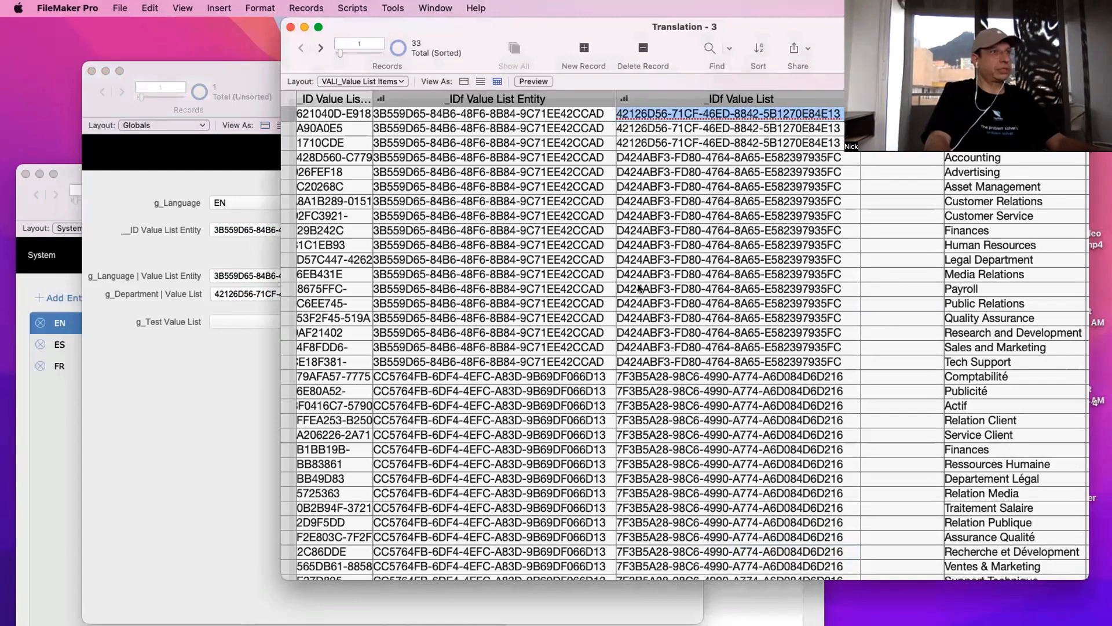
left_click(669, 353)
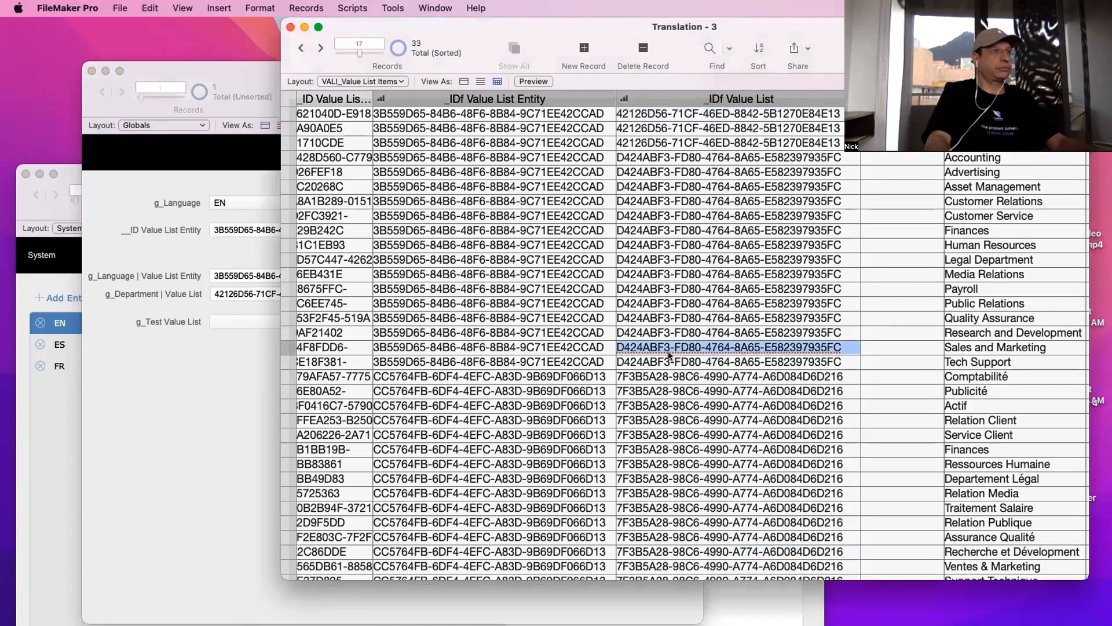
key("super+c")
left_click(243, 294)
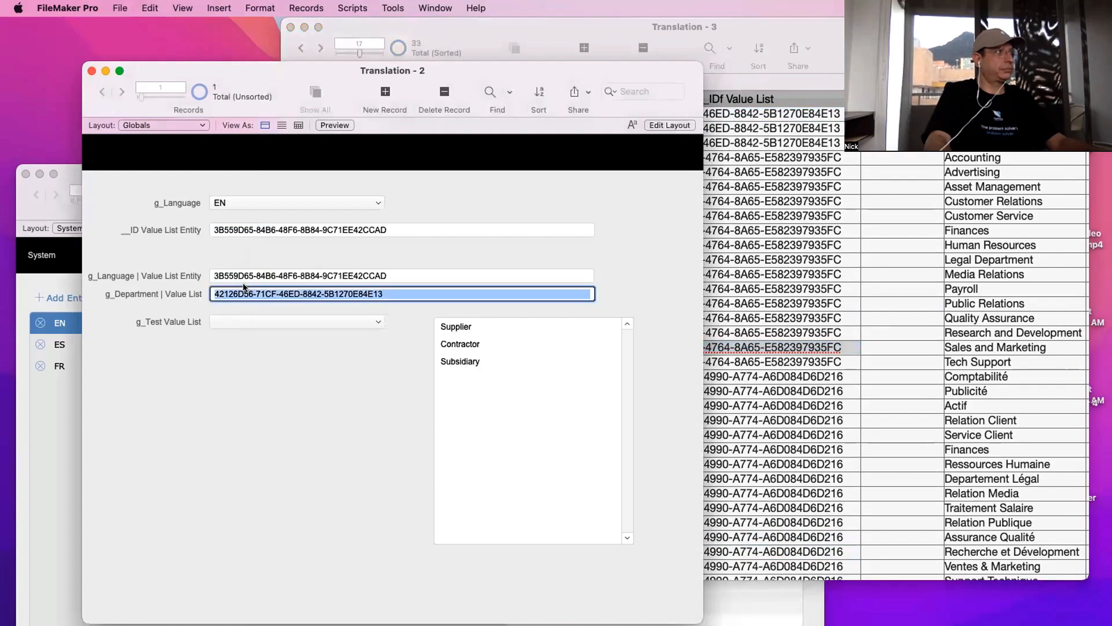
key("super+v")
left_click(284, 389)
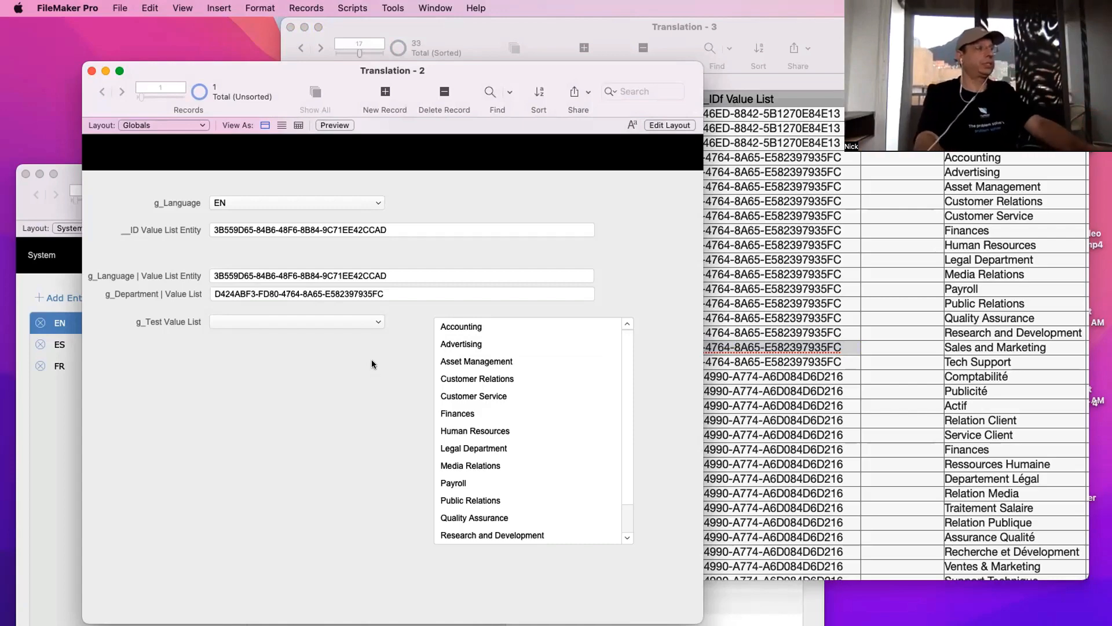
Examine the match fields in the relationship between T01_GLOBALS and T01_globals_VALUE LIST ITEMS||IDf Value List~| in the relationships graph
key("super+shift+d")
left_click(466, 193)
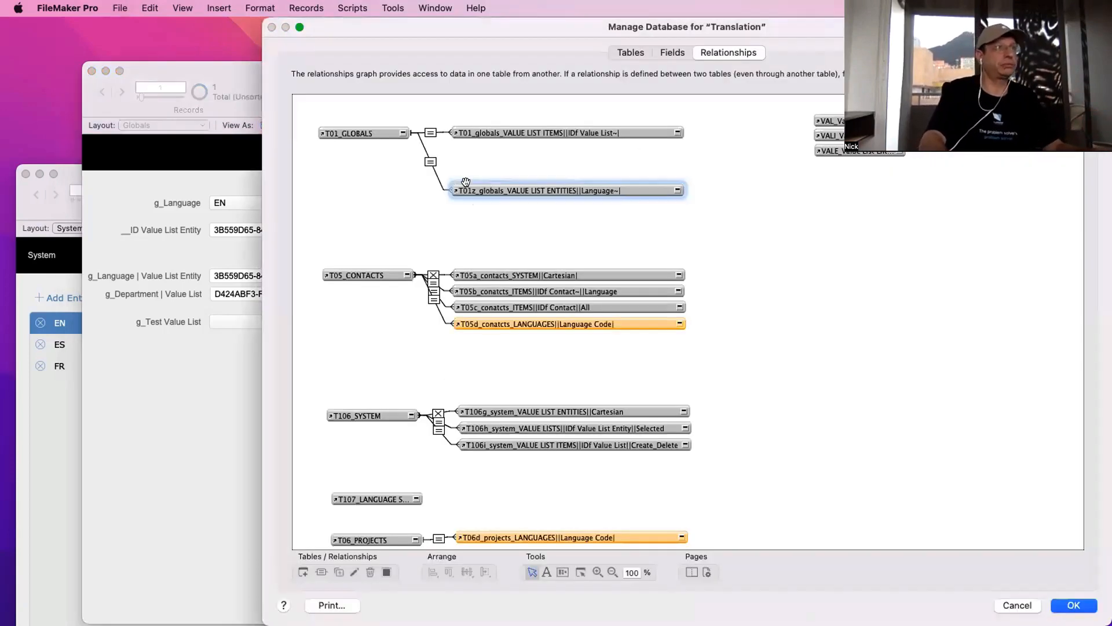
left_click(490, 128)
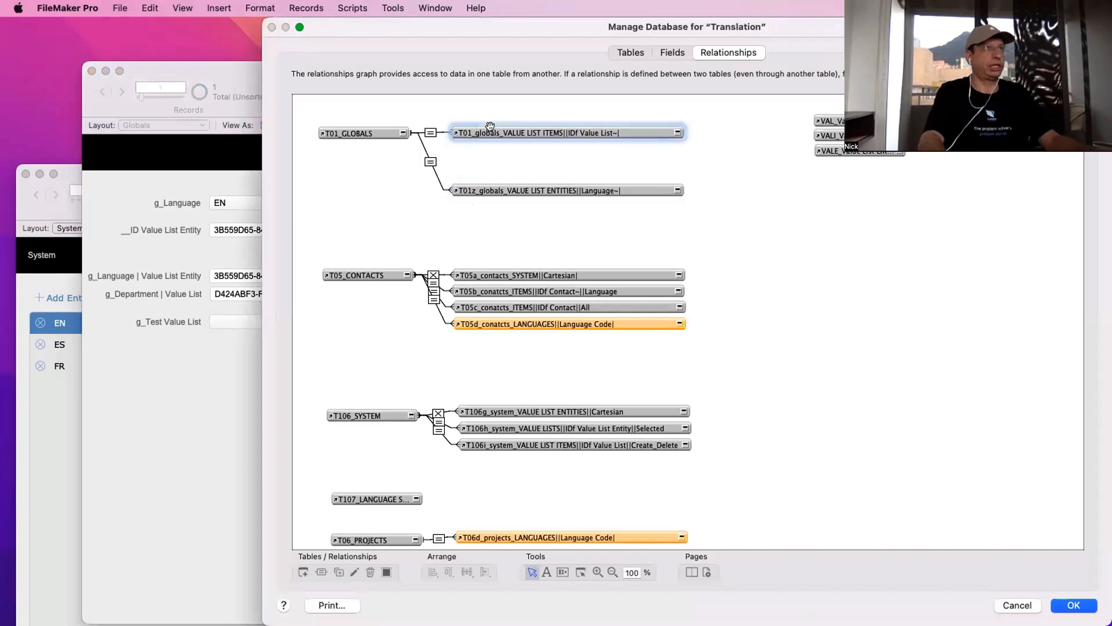
double_click(431, 133)
left_click(572, 395)
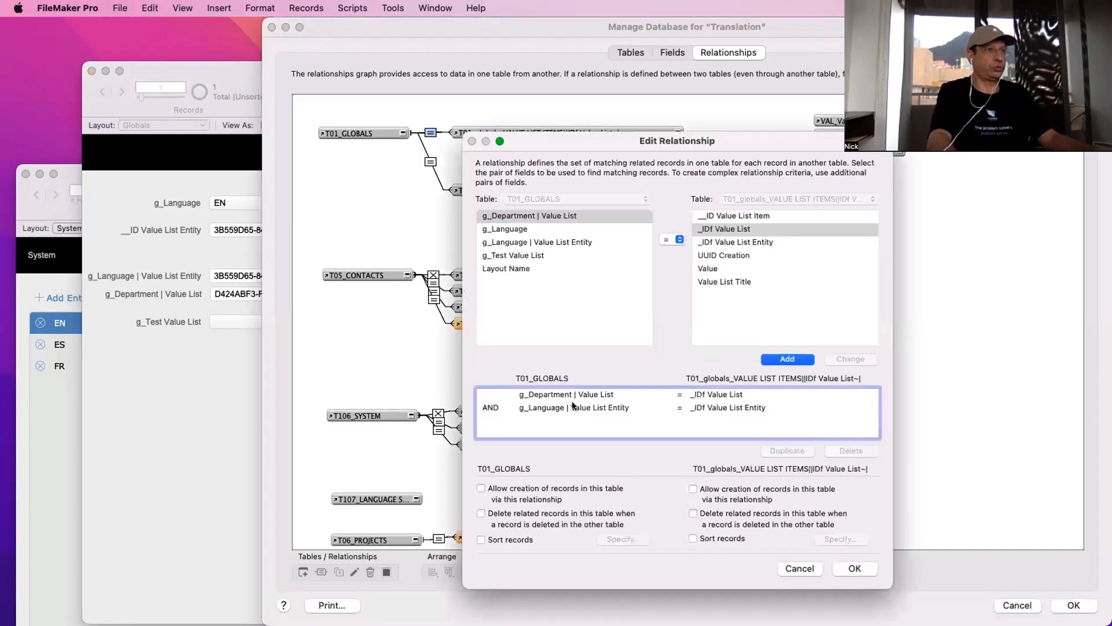
left_click(575, 407)
left_click(577, 398, "shift")
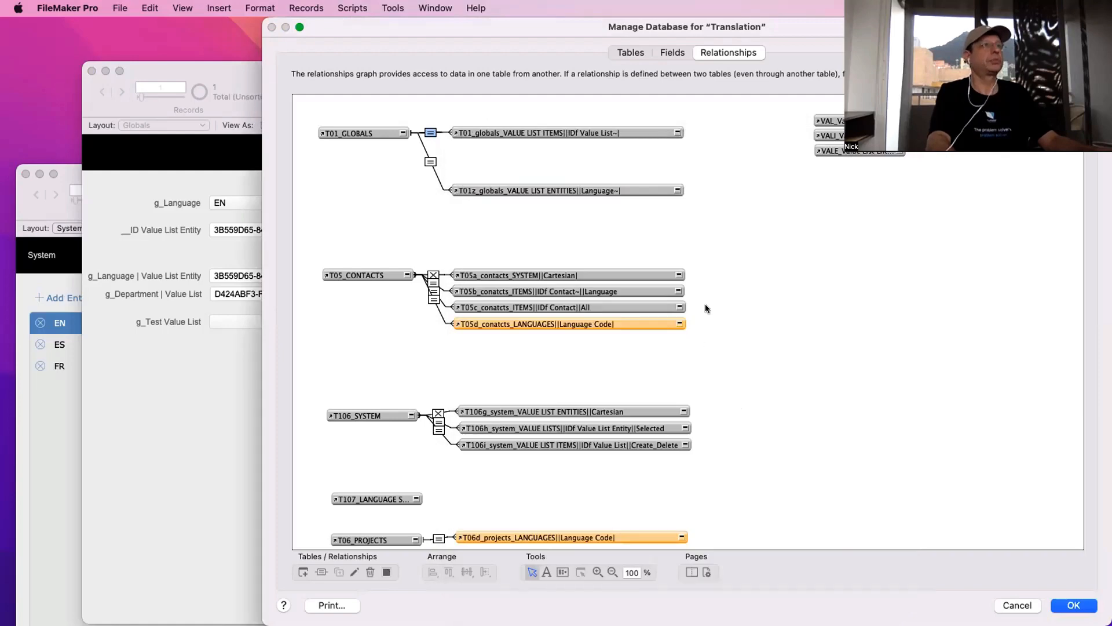
key("Escape")
left_click(450, 190)
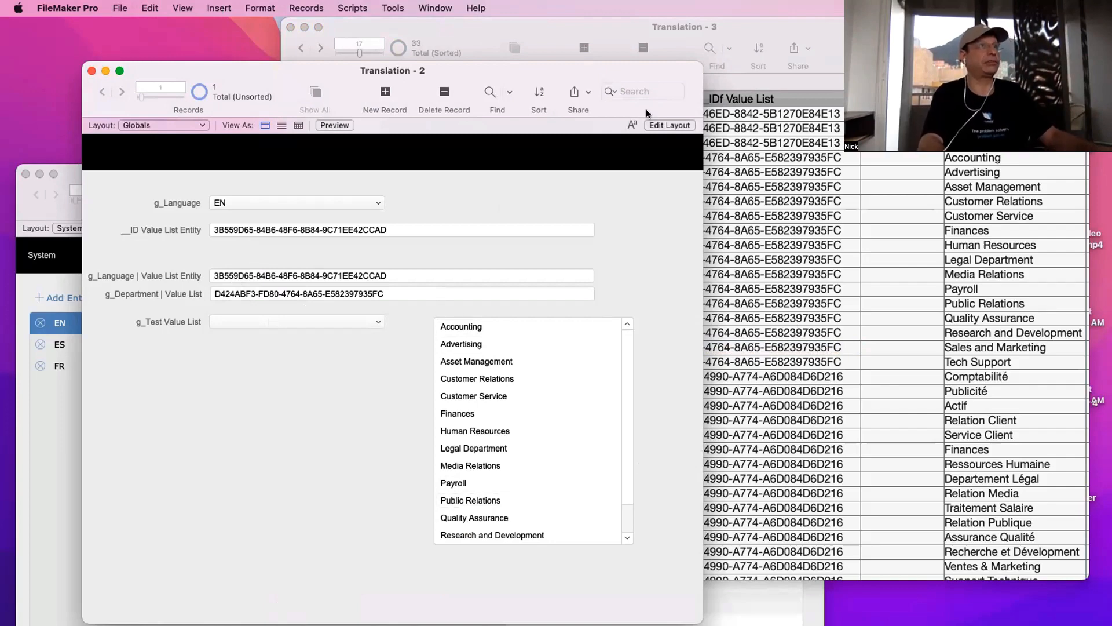
Close the Translation - 3 window and bring the System layout window forward
left_click(748, 179)
key("super+w")
left_click(738, 178)
Copy the ID of the EN entity's Department value list and paste it into g_Department | Value List on the Globals layout
left_click(299, 322)
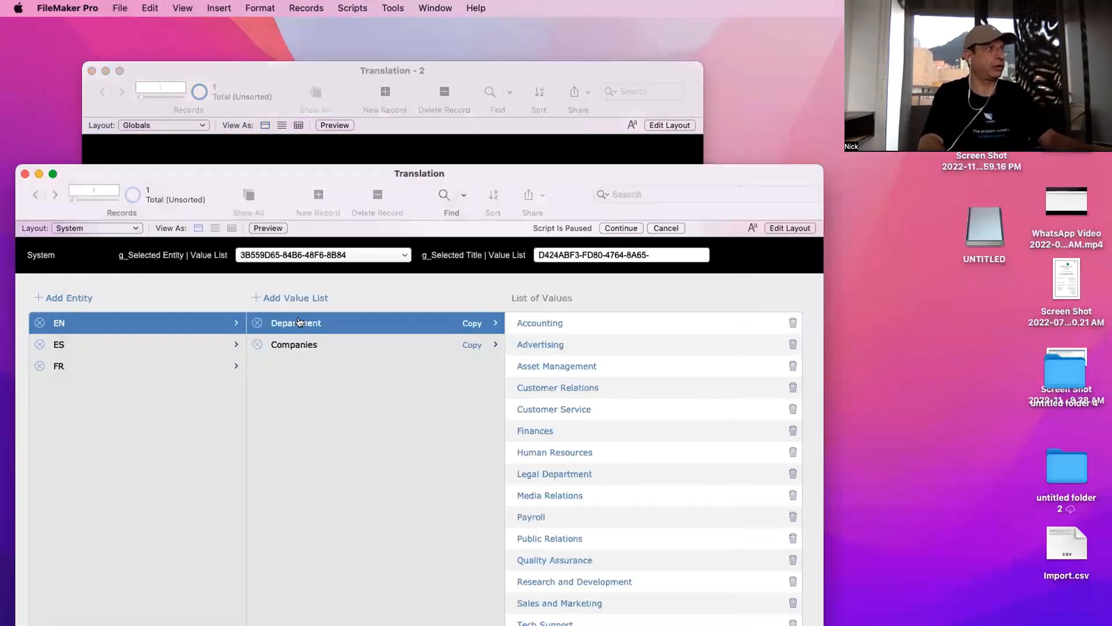
left_click(475, 323)
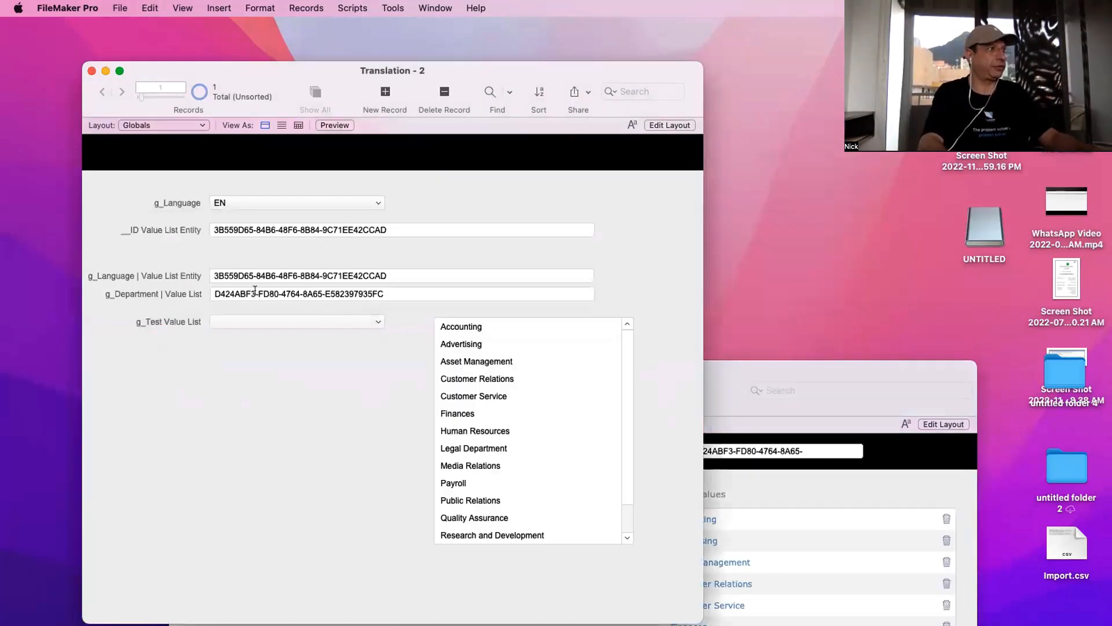
left_click(255, 291)
triple_click(290, 289)
key("super+v")
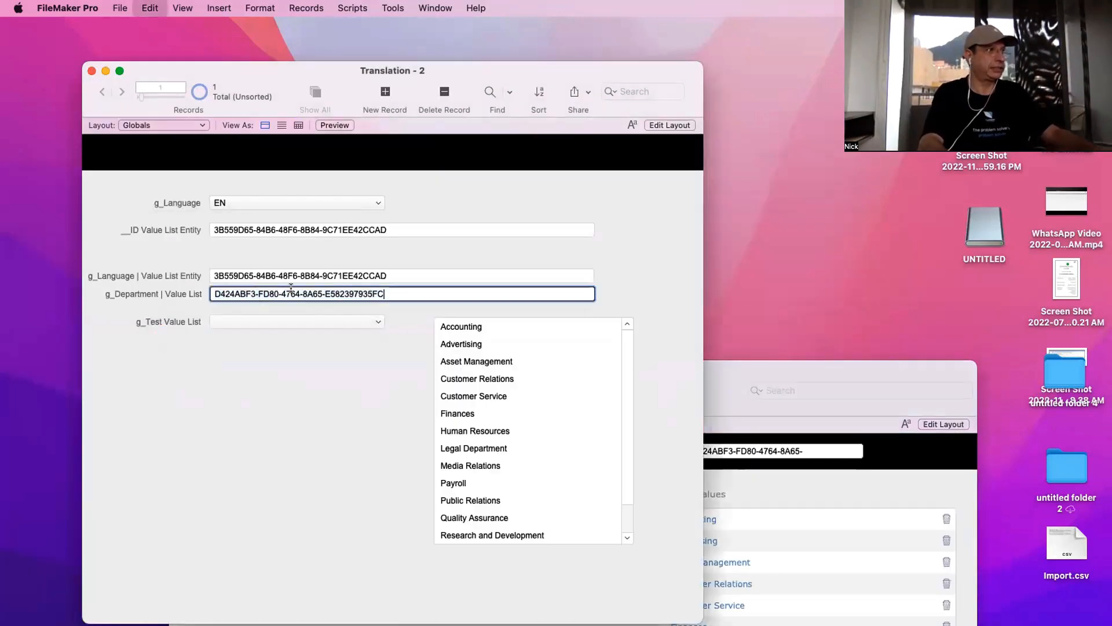
left_click(309, 276)
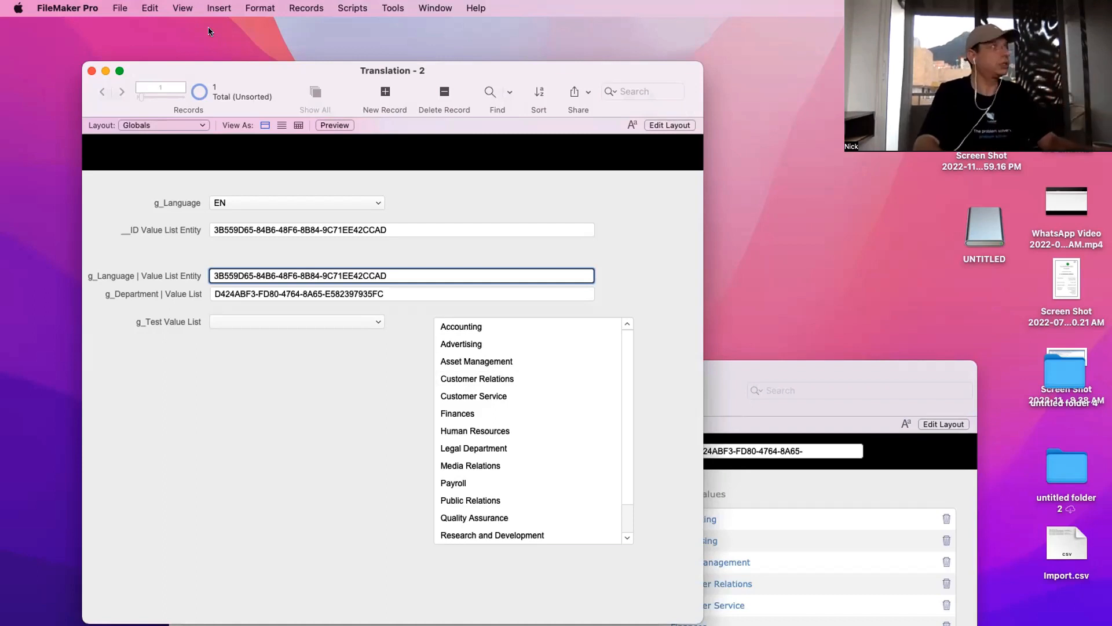
Review which table occurrence and field supply the Departments Language value list, keeping T01_globals_VALUE LIST ITEMS||IDf Value List~| as the source
left_click(120, 8)
mouse_move(174, 136)
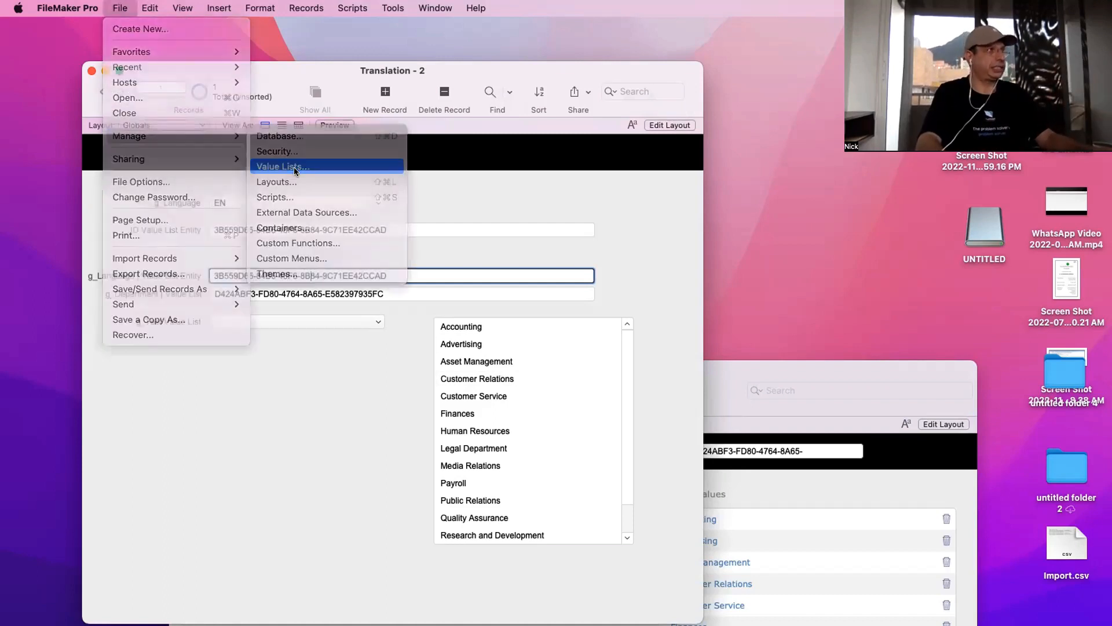
left_click(295, 168)
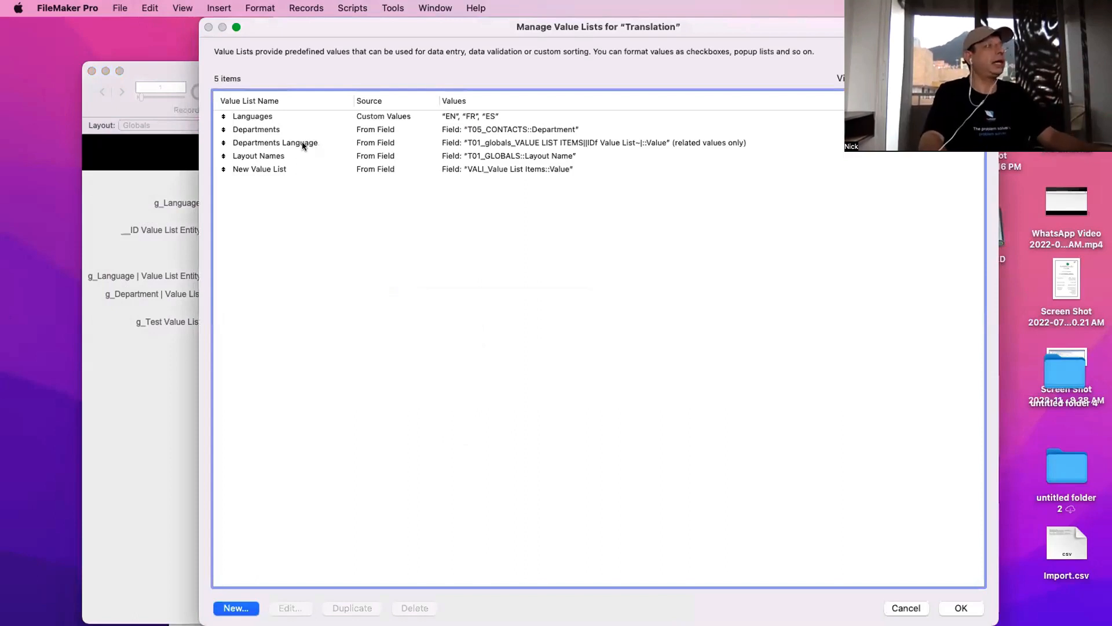
double_click(308, 148)
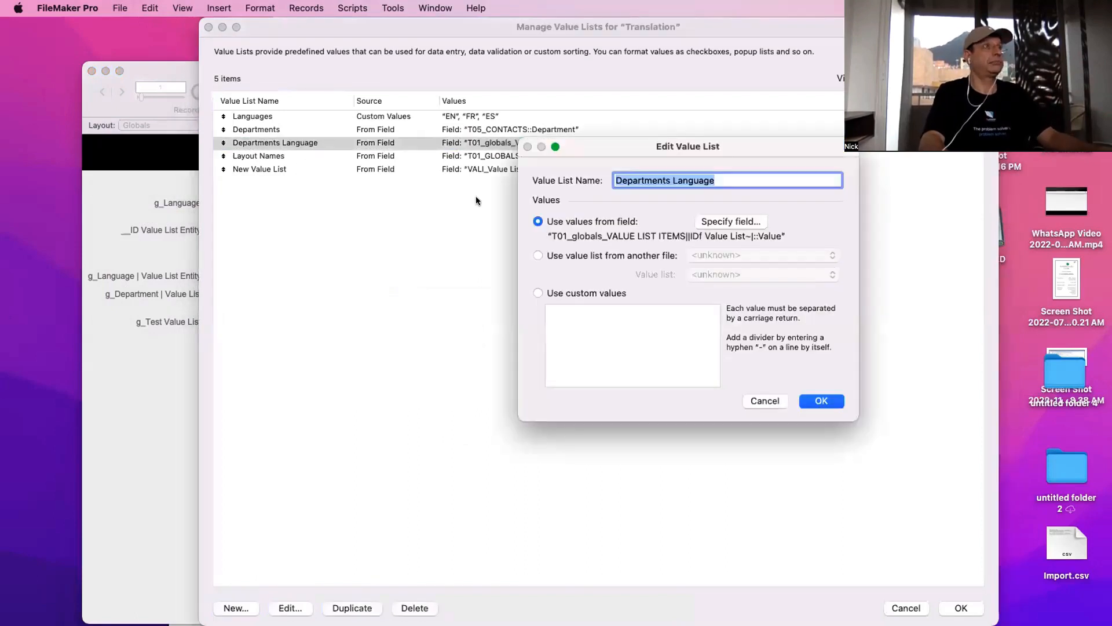
left_click(718, 226)
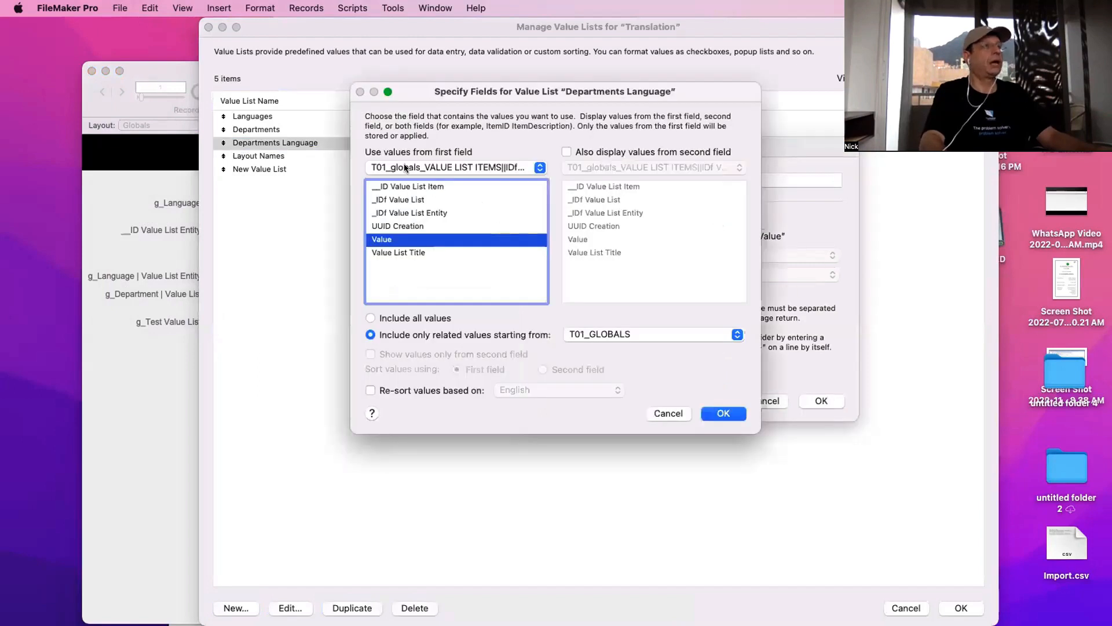
left_click(406, 169)
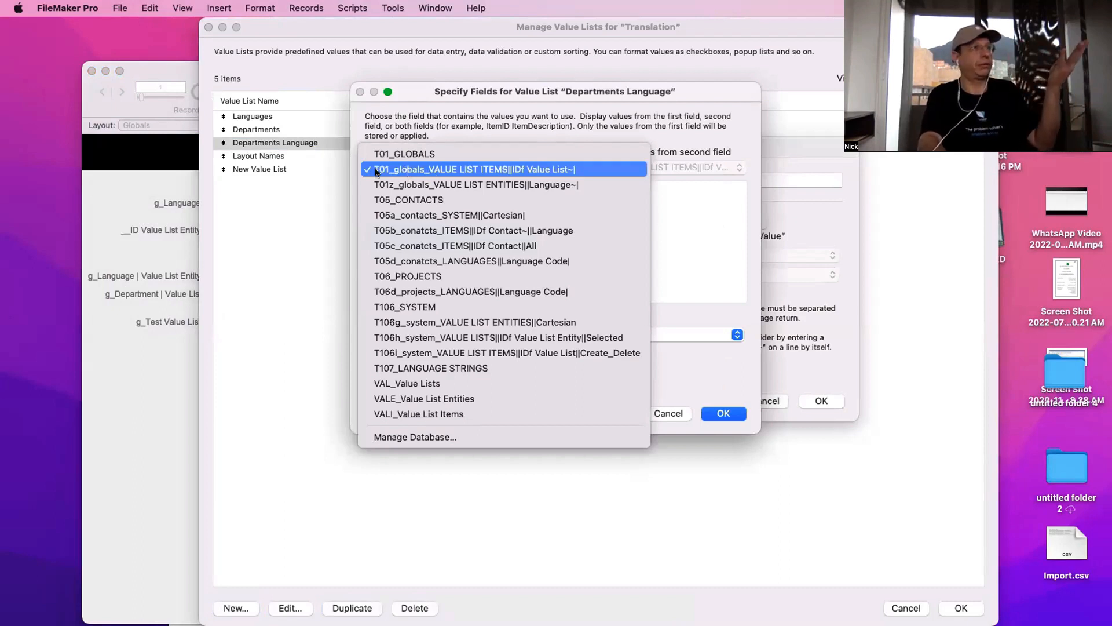
left_click(409, 169)
key("Return")
key("Return")
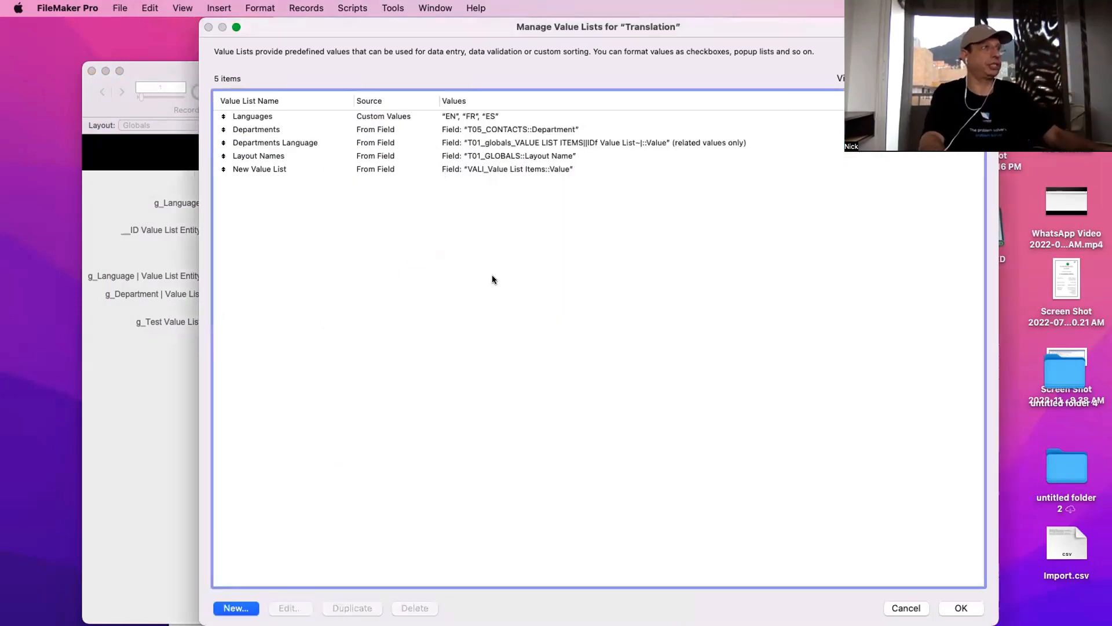
key("Return")
Rename the value list items table occurrence under T01_GLOBALS as T01a_globals_VALUE LIST ITEMS||IDf Value List~| and save the database changes
key("super+shift+d")
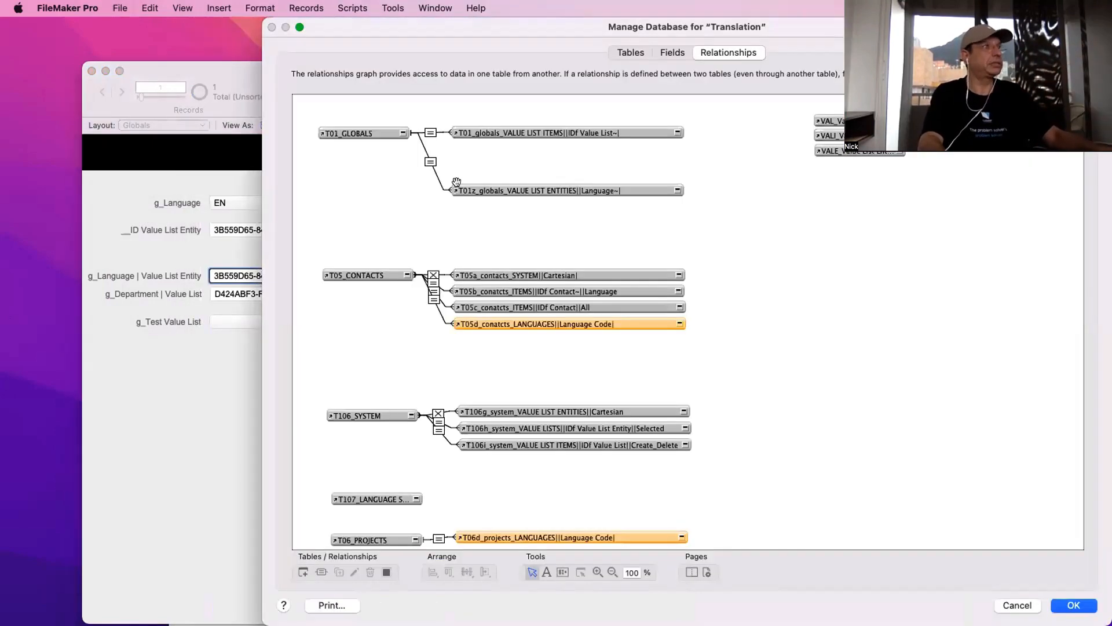
double_click(472, 135)
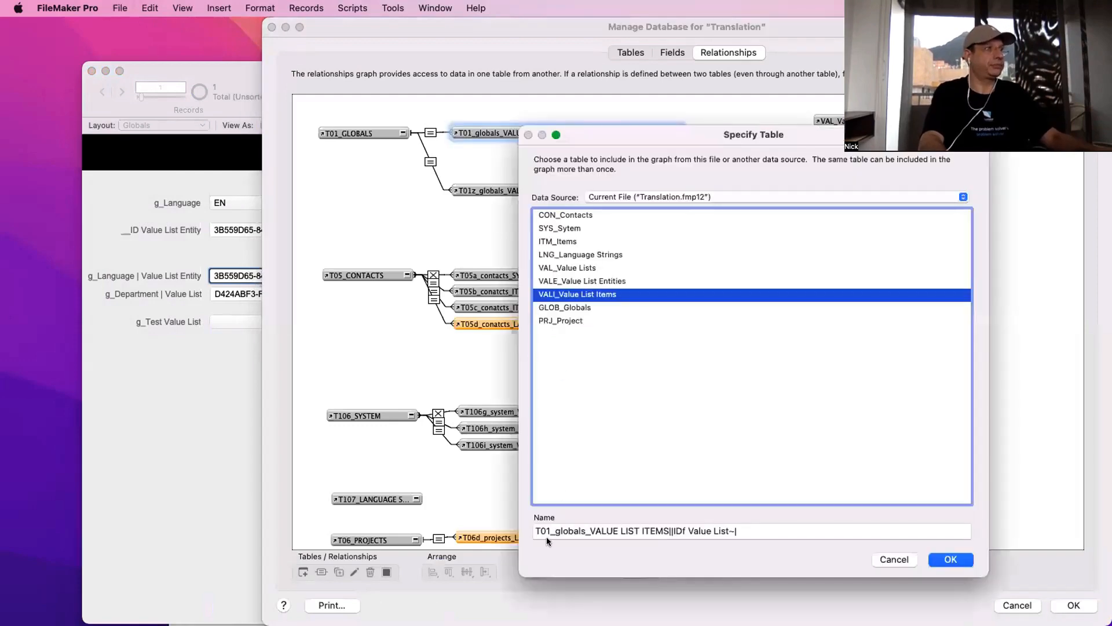
left_click(548, 532)
type("a")
left_click(951, 560)
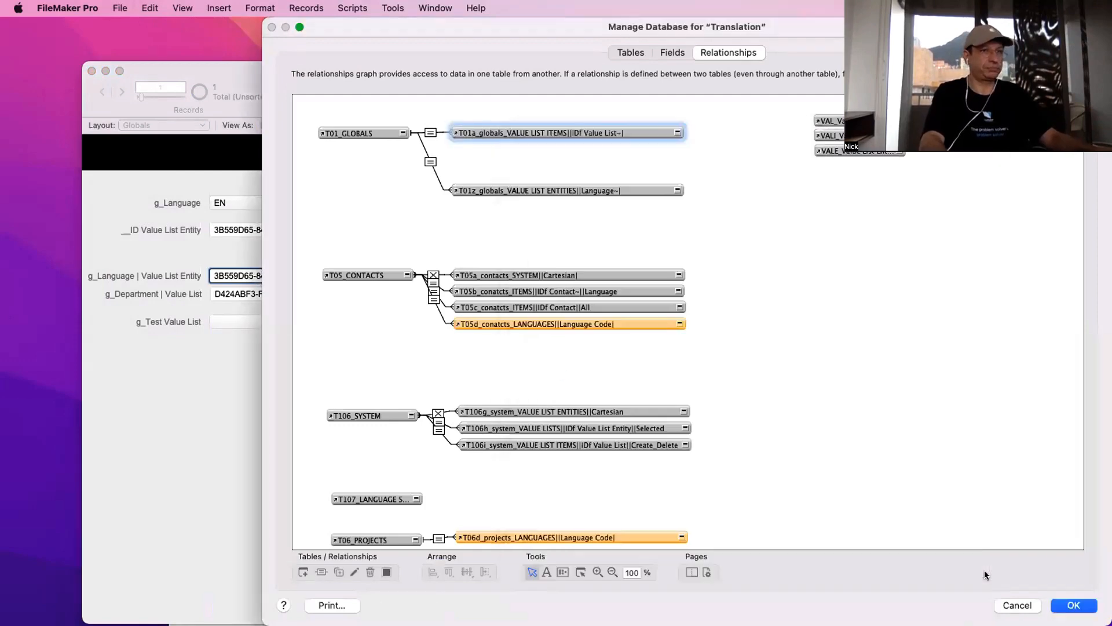
key("Return")
Review the field settings of the Departments Language value list, keeping only related values starting from T01_GLOBALS
left_click(129, 7)
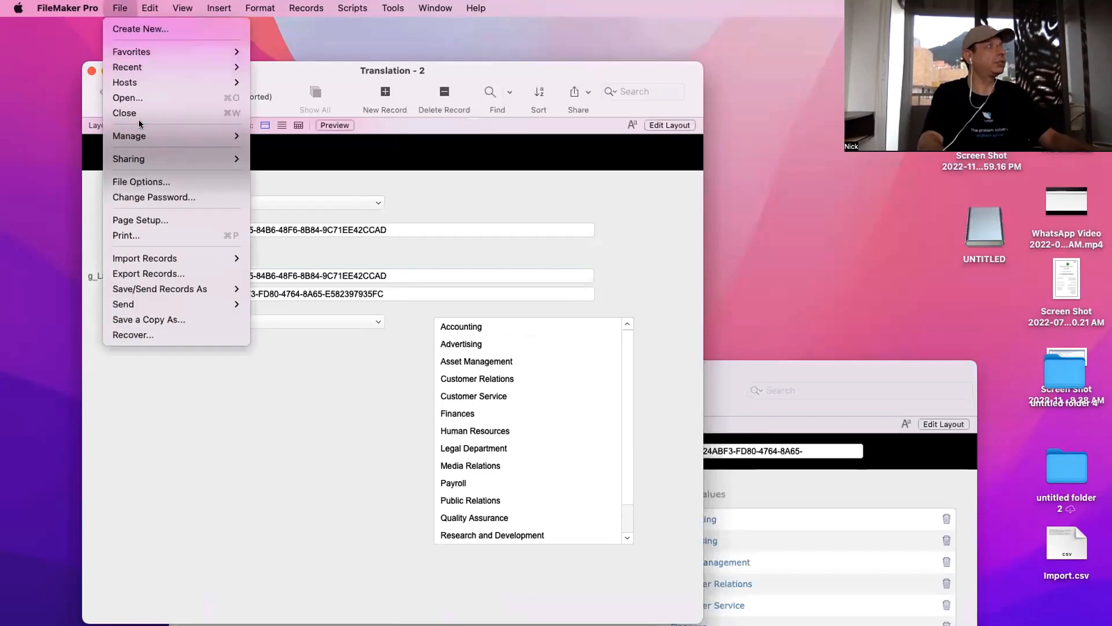
mouse_move(130, 136)
left_click(284, 166)
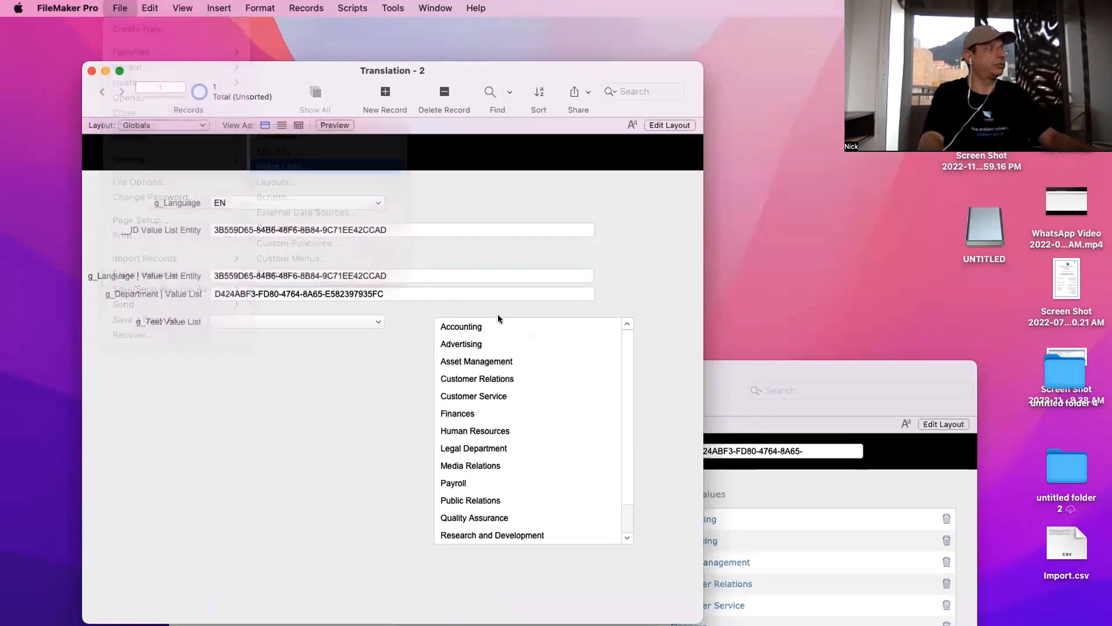
double_click(487, 143)
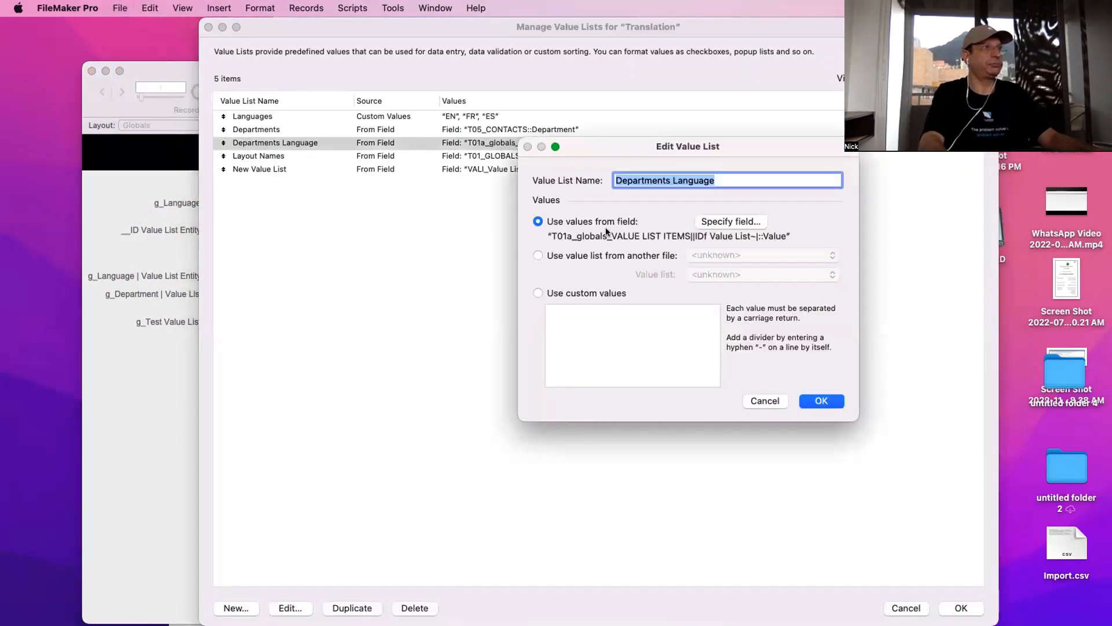
left_click(718, 225)
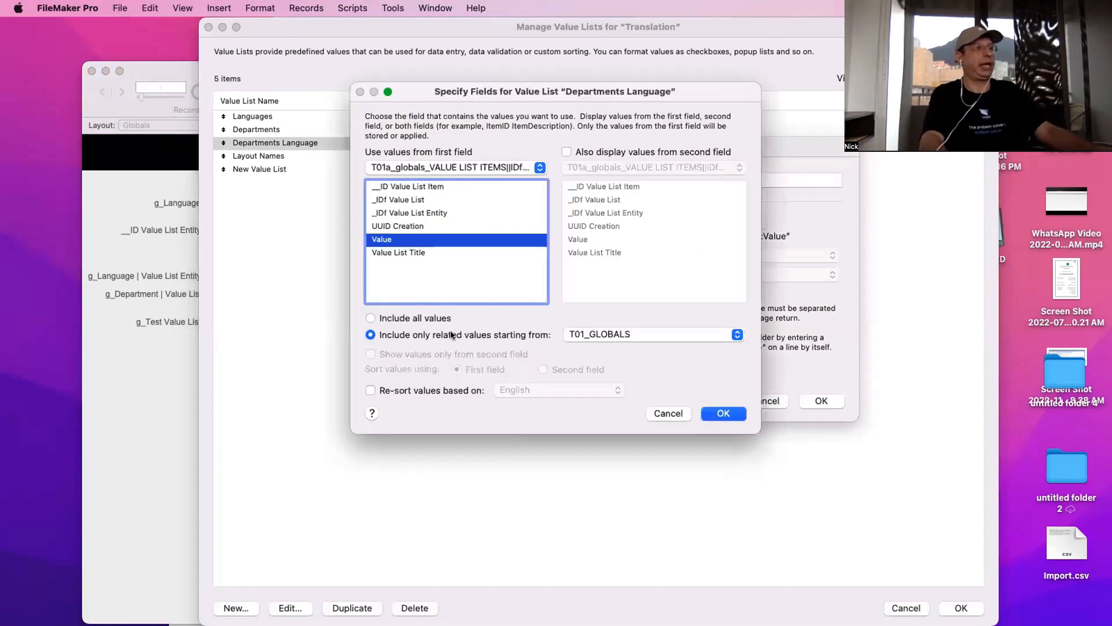
left_click(631, 336)
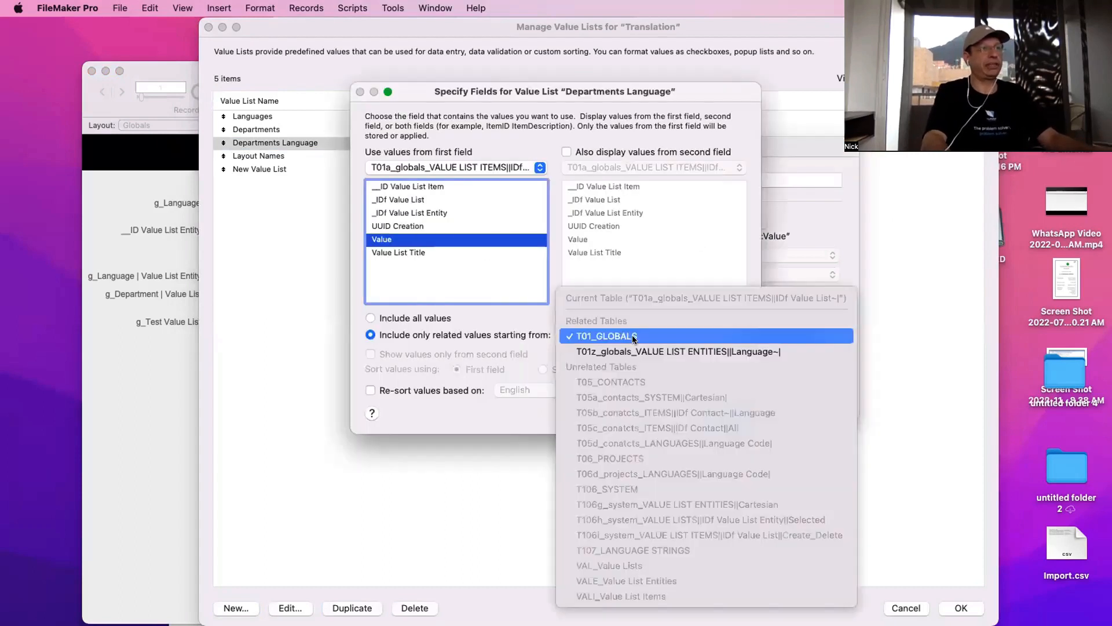
left_click(633, 336)
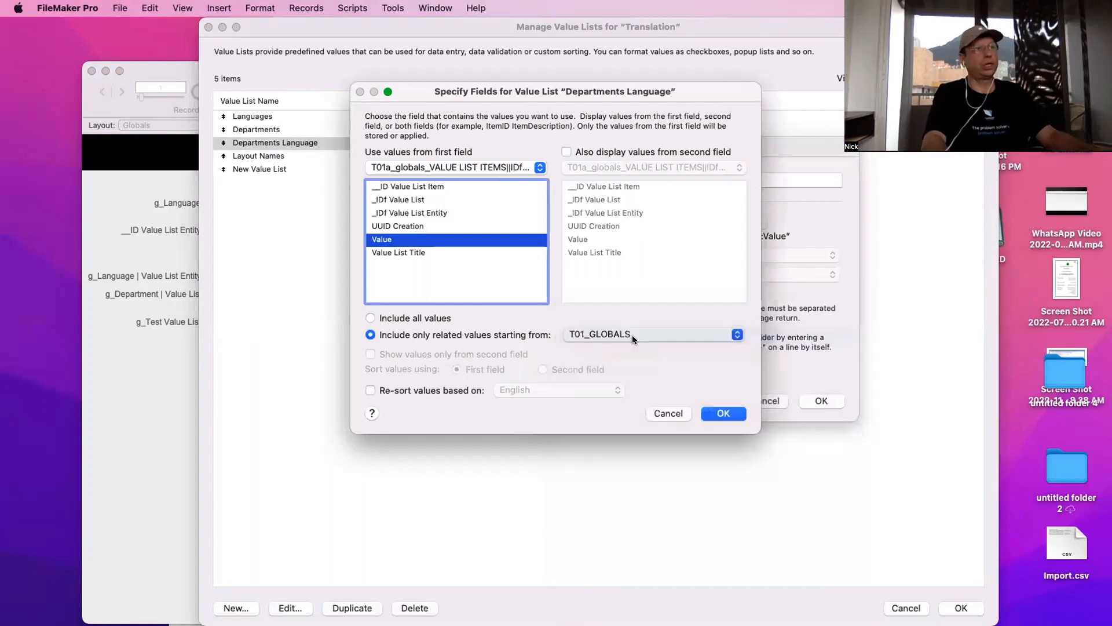
left_click(728, 415)
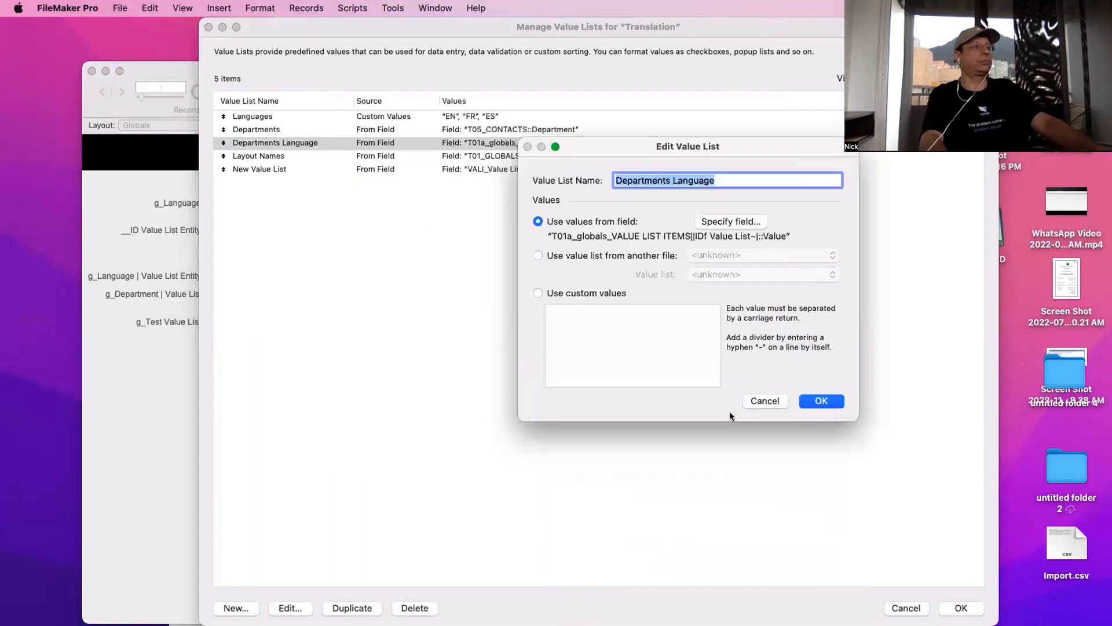
left_click(823, 402)
left_click(960, 606)
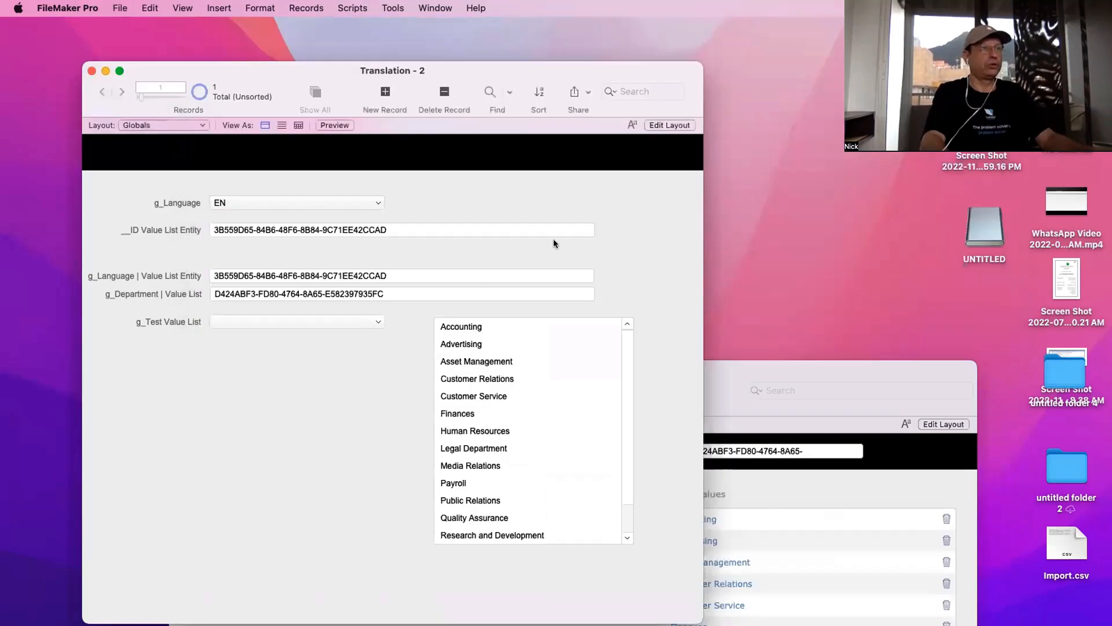
Inspect the base table of T01z_globals_VALUE LIST ENTITIES||Language~| and its relationship to T01_GLOBALS in the relationships graph
key("super+shift+d")
double_click(503, 190)
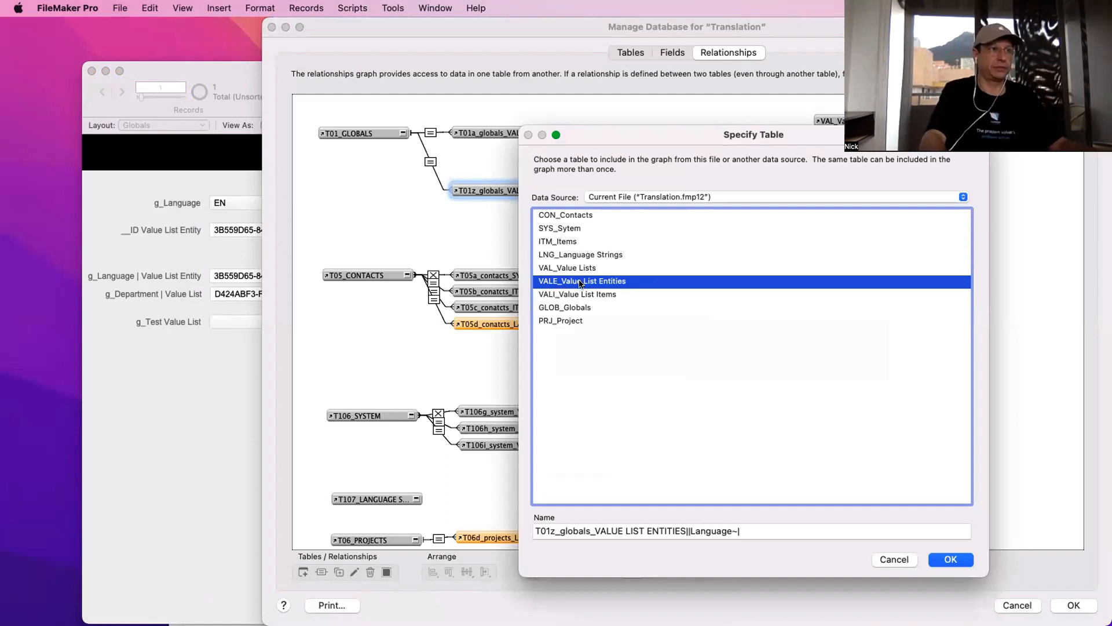
key("Escape")
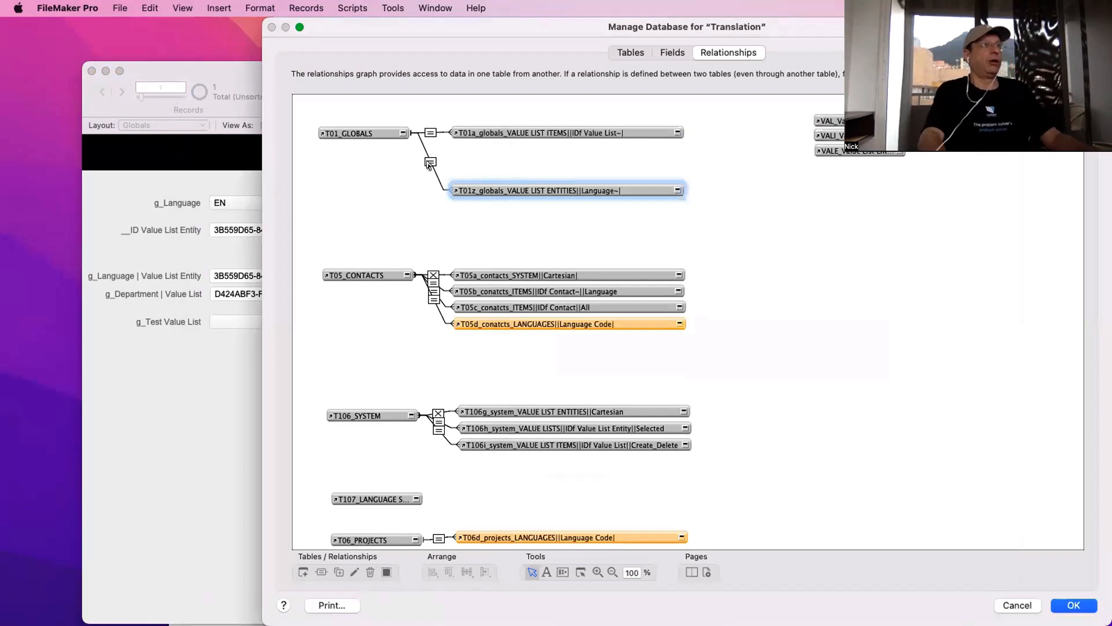
double_click(429, 163)
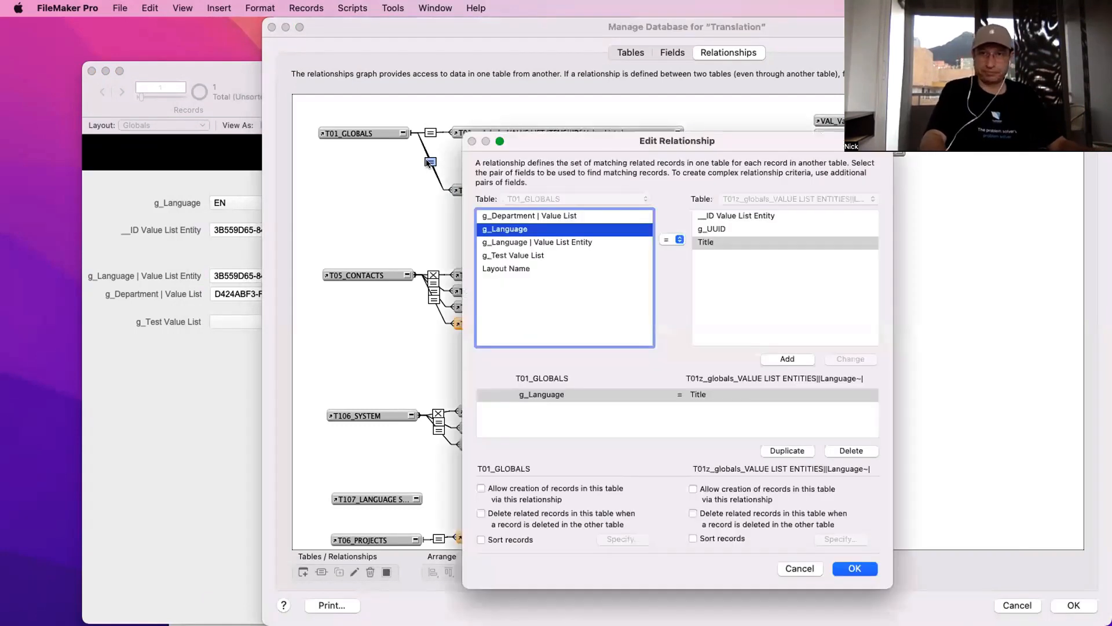
key("Escape")
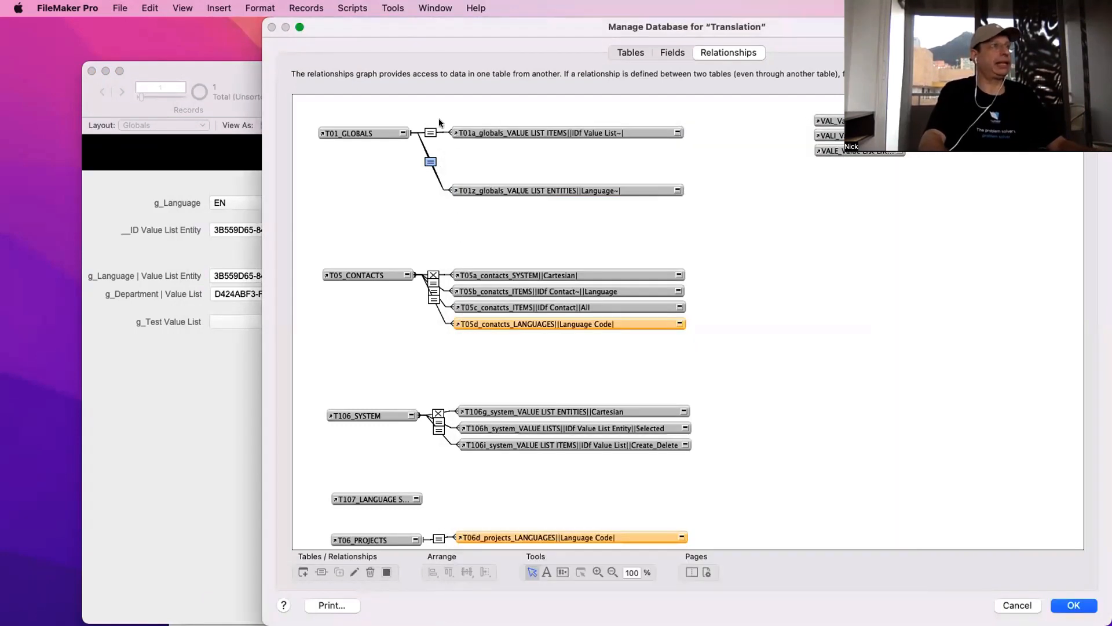
Inspect the base table of T01a_globals_VALUE LIST ITEMS||IDf Value List~| and both match criteria in its relationship to T01_GLOBALS
left_click(428, 134)
double_click(428, 134)
key("Escape")
left_click(501, 129)
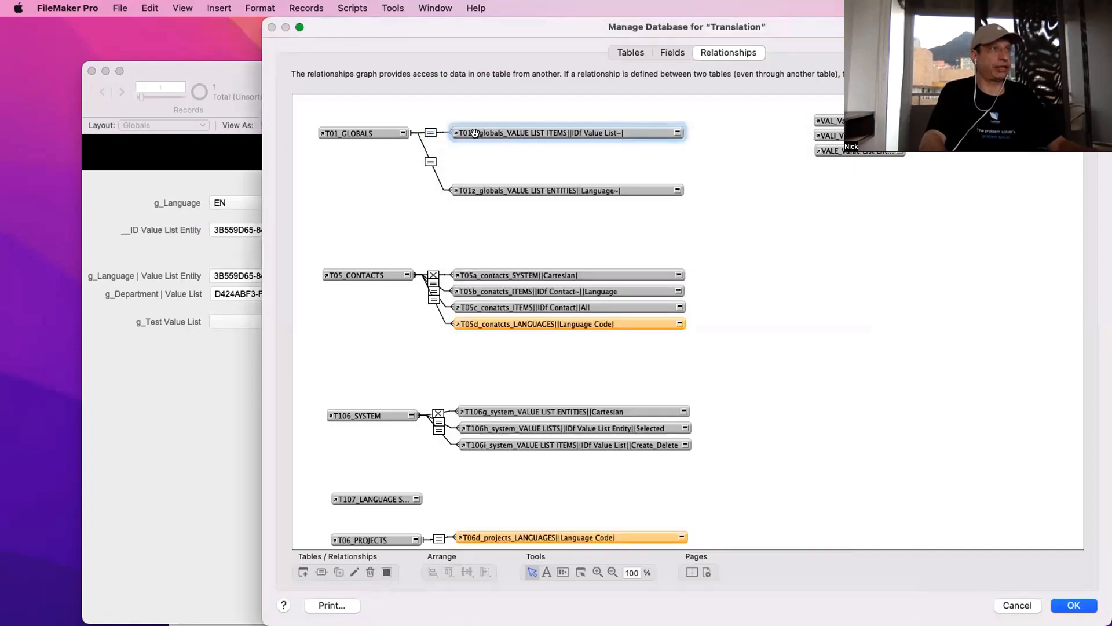
double_click(501, 129)
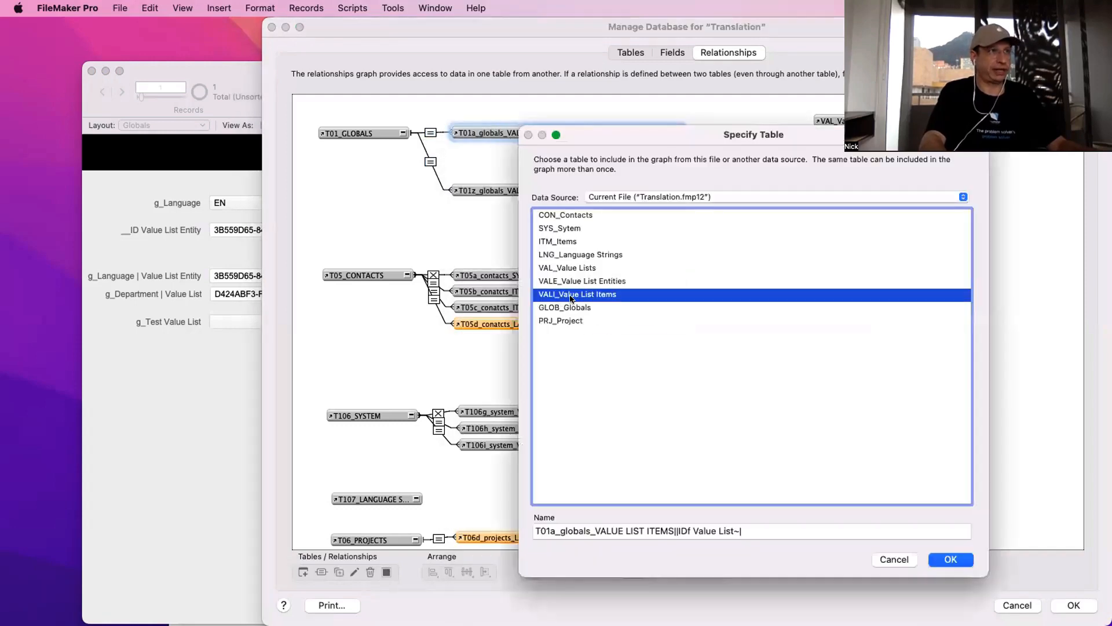
key("Escape")
double_click(429, 132)
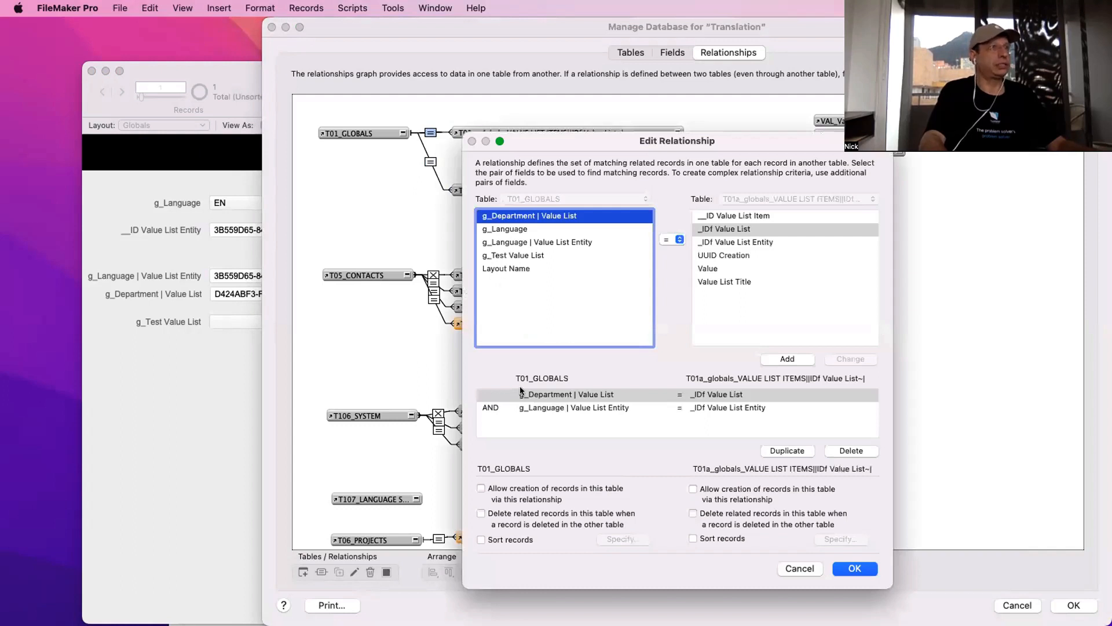
left_click_drag(520, 391, 549, 408)
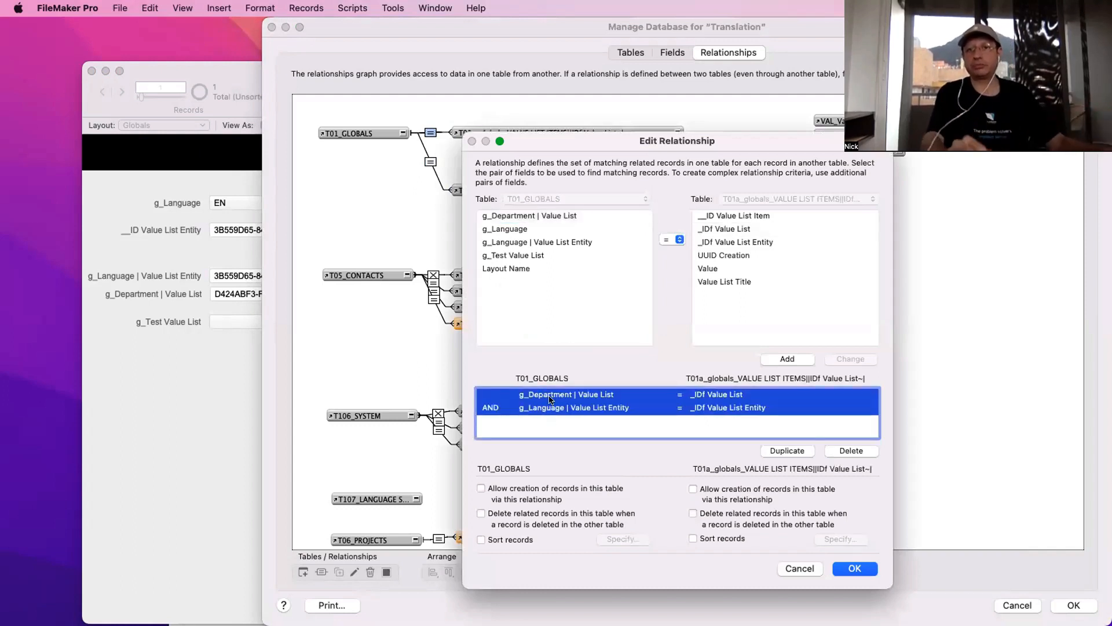
key("Escape")
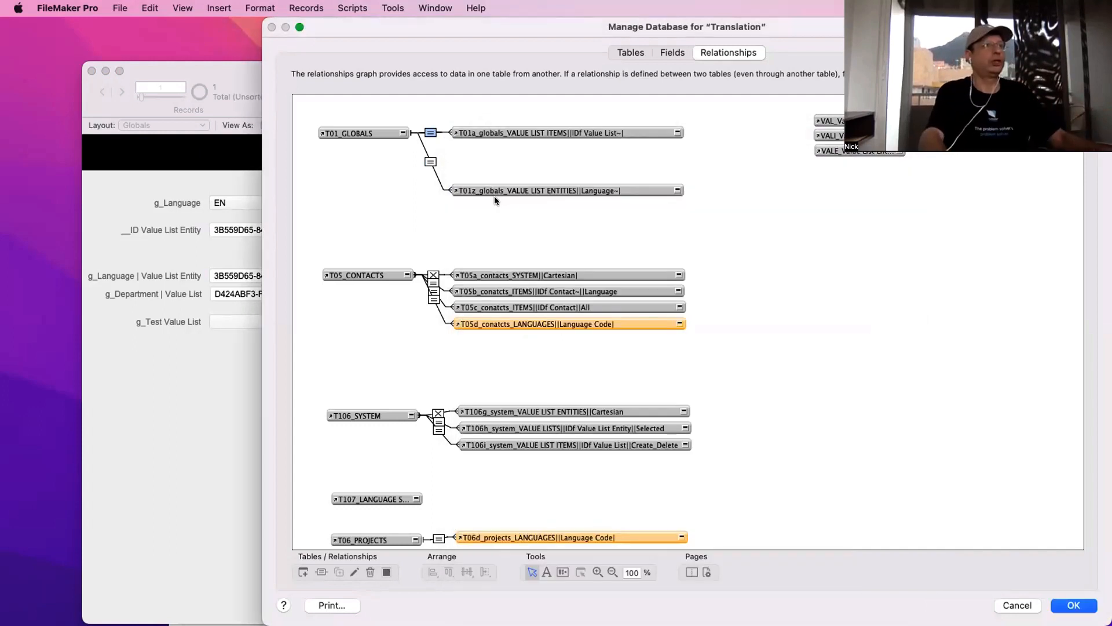
Trace the link between T01_GLOBALS and the value list items occurrence once more, and close the database management window
left_click(537, 128)
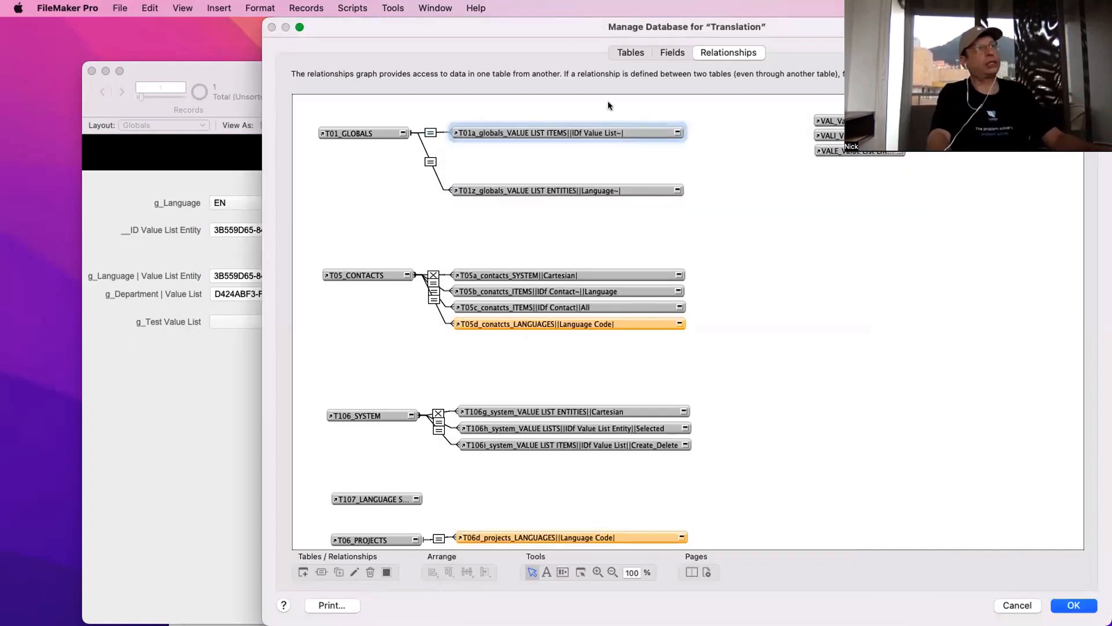
left_click(350, 131)
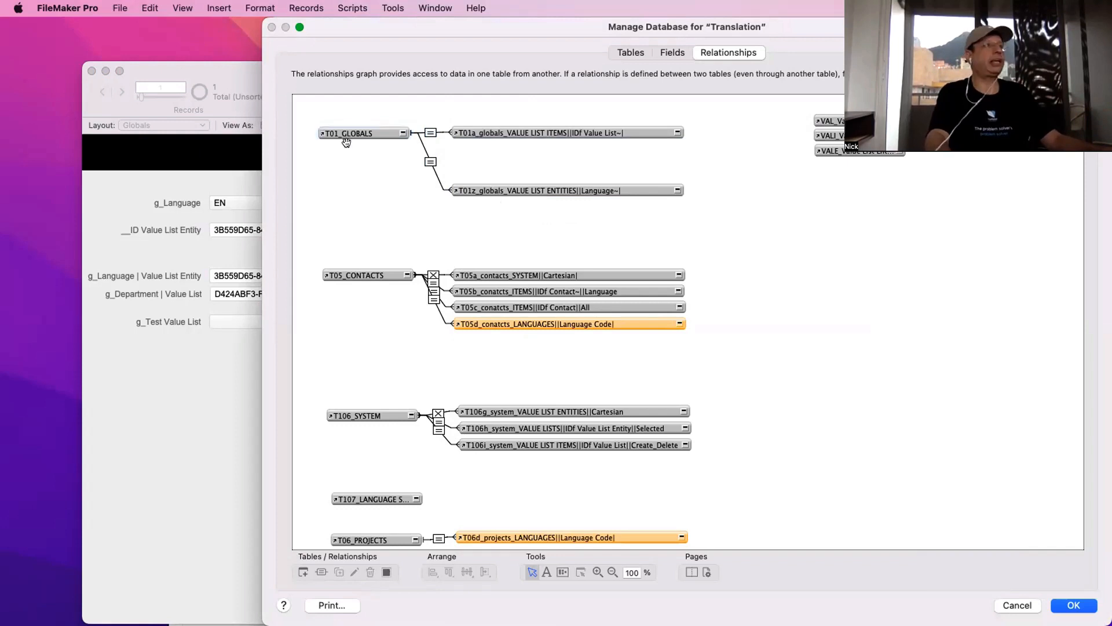
left_click(536, 128)
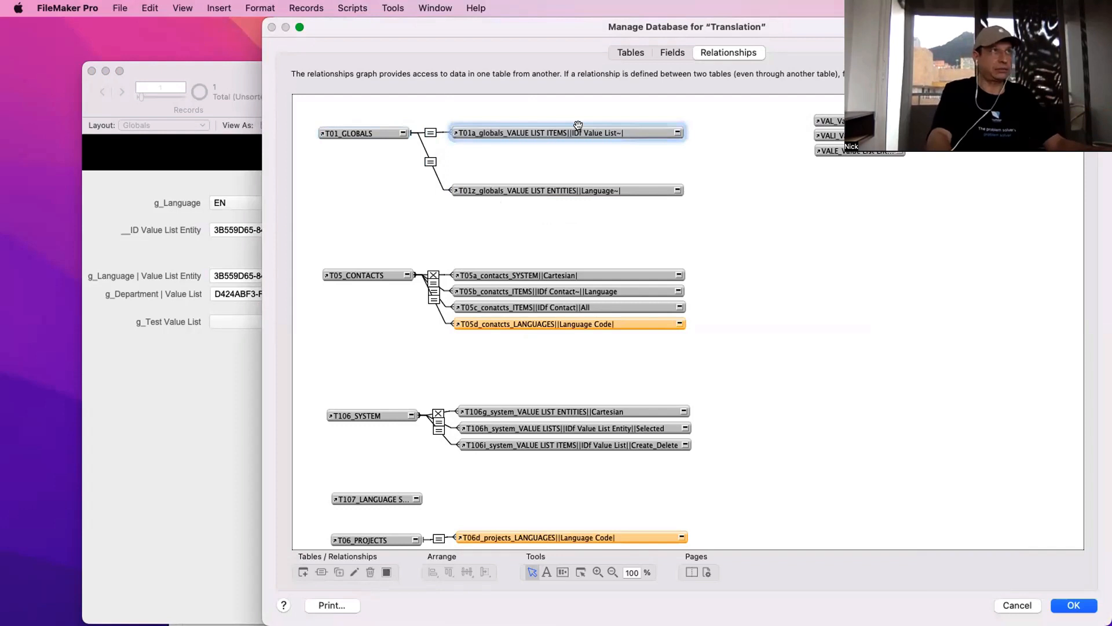
double_click(436, 134)
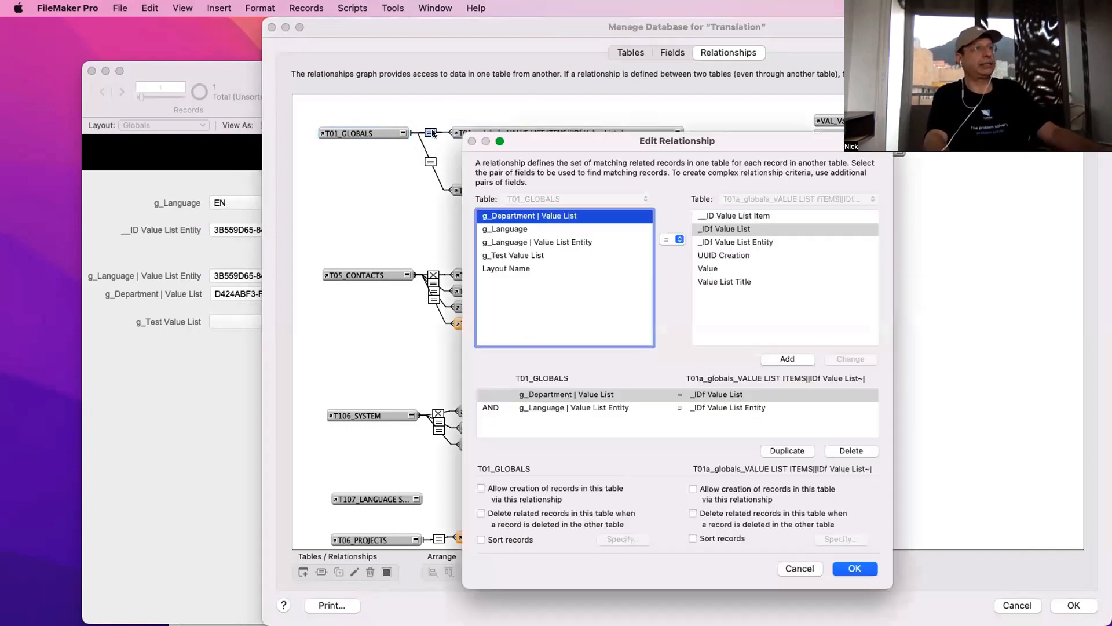
key("Escape")
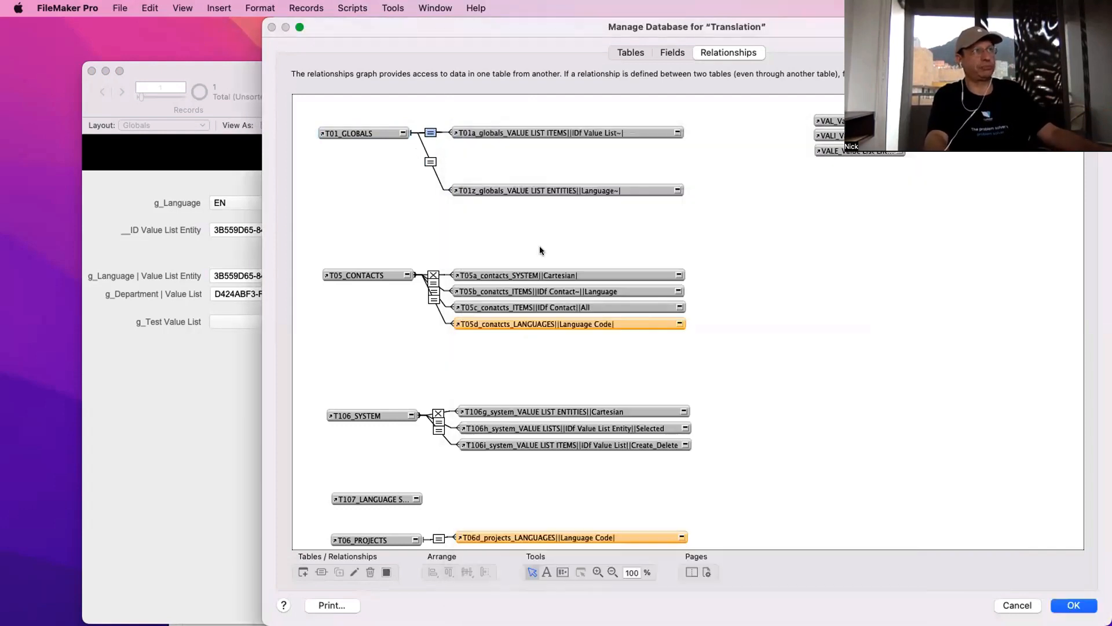
left_click(368, 132)
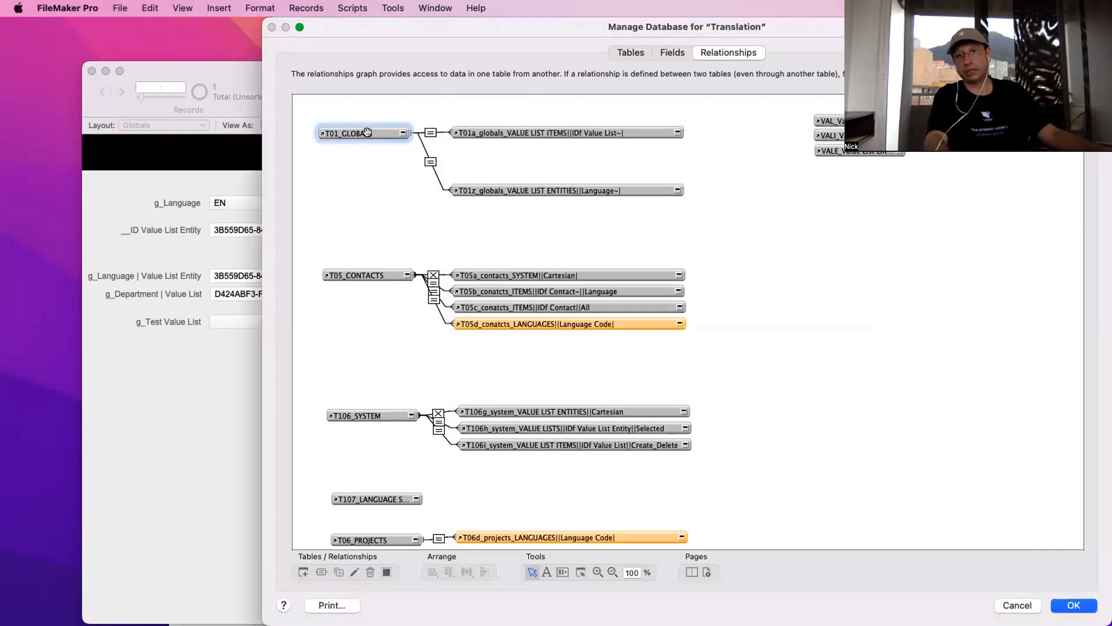
left_click(1061, 605)
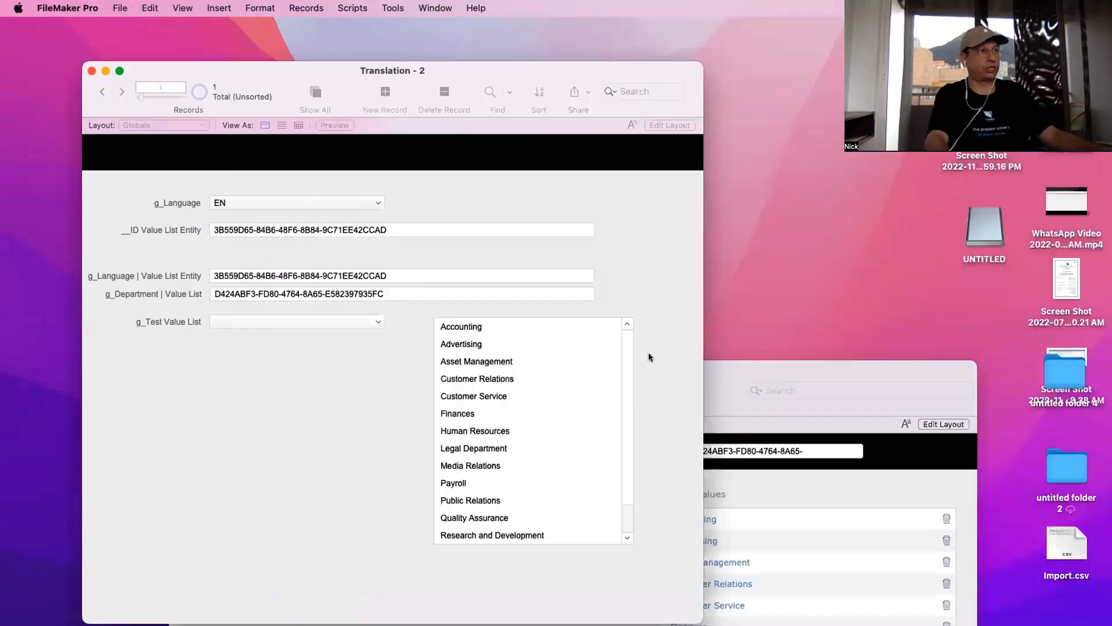
Recheck the Departments Language value list, keeping T01a_globals_VALUE LIST ITEMS||IDf Value List~| as its source table and T01_GLOBALS as its starting table
left_click(120, 8)
mouse_move(130, 135)
left_click(288, 167)
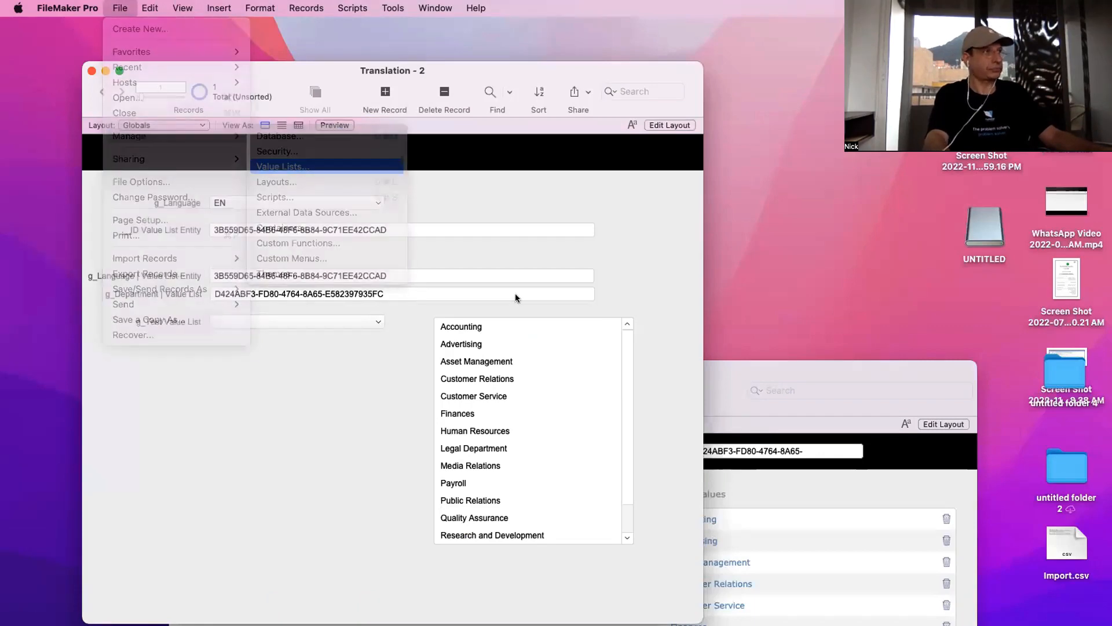
double_click(442, 145)
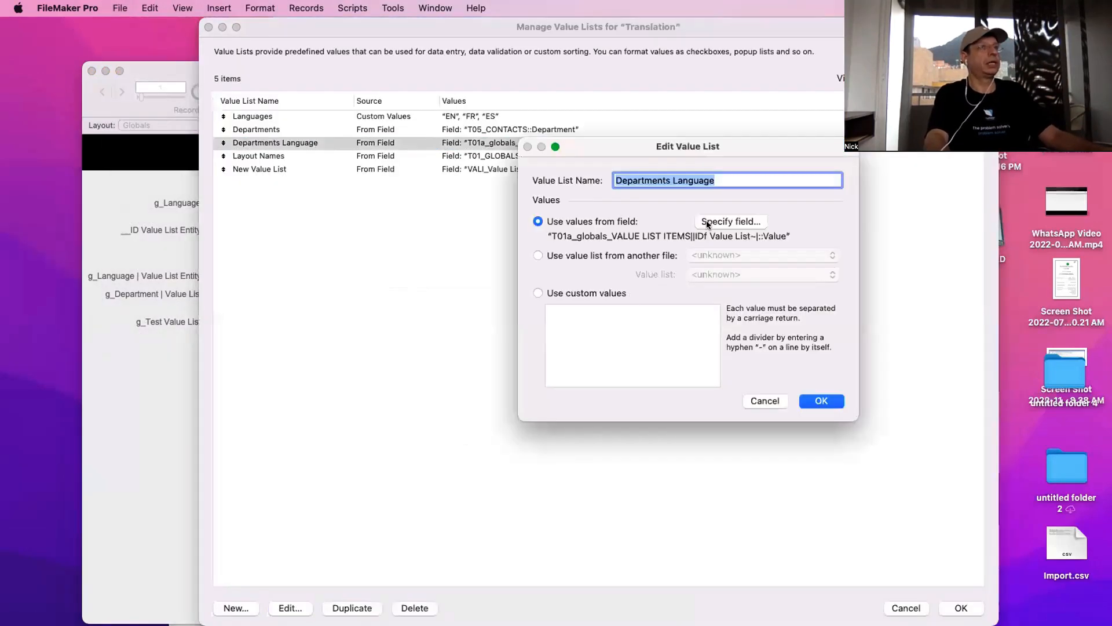
left_click(731, 221)
left_click(406, 168)
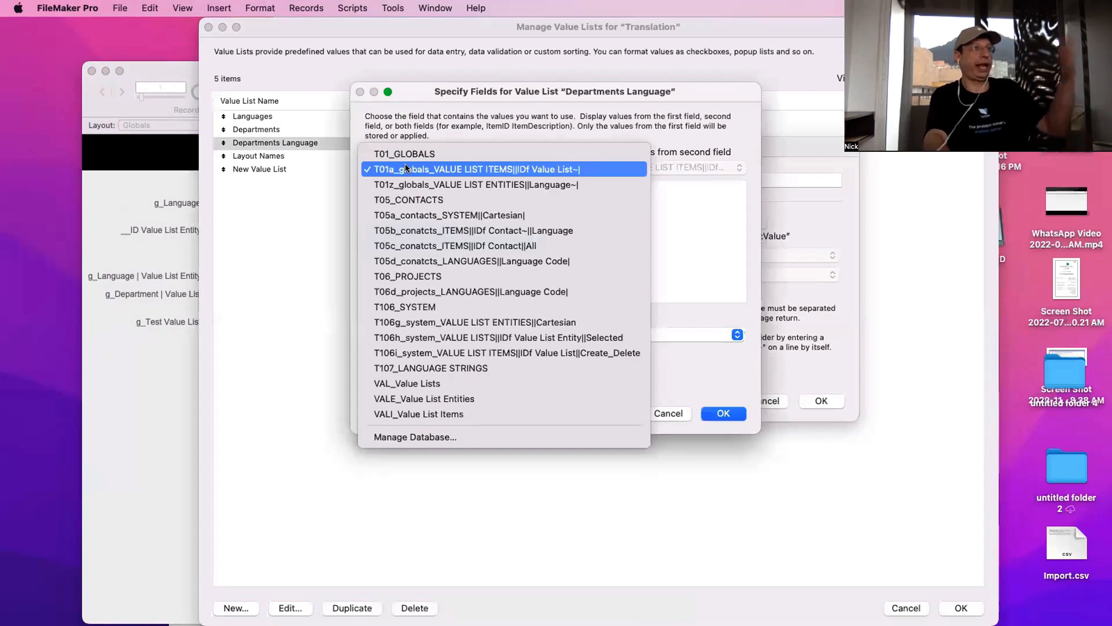
left_click(406, 168)
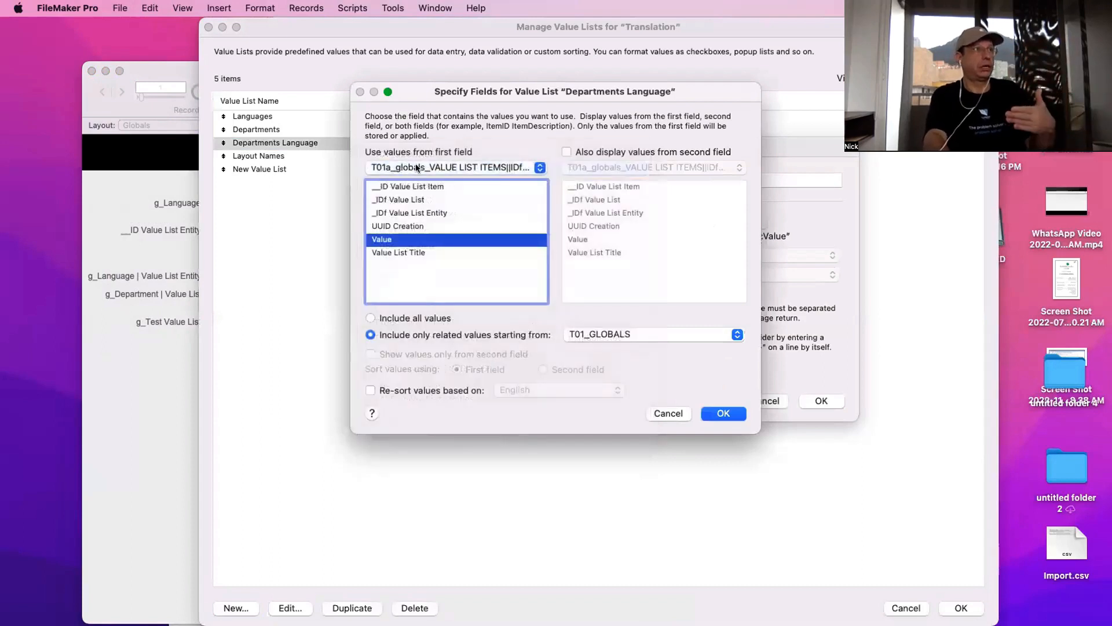
left_click(610, 339)
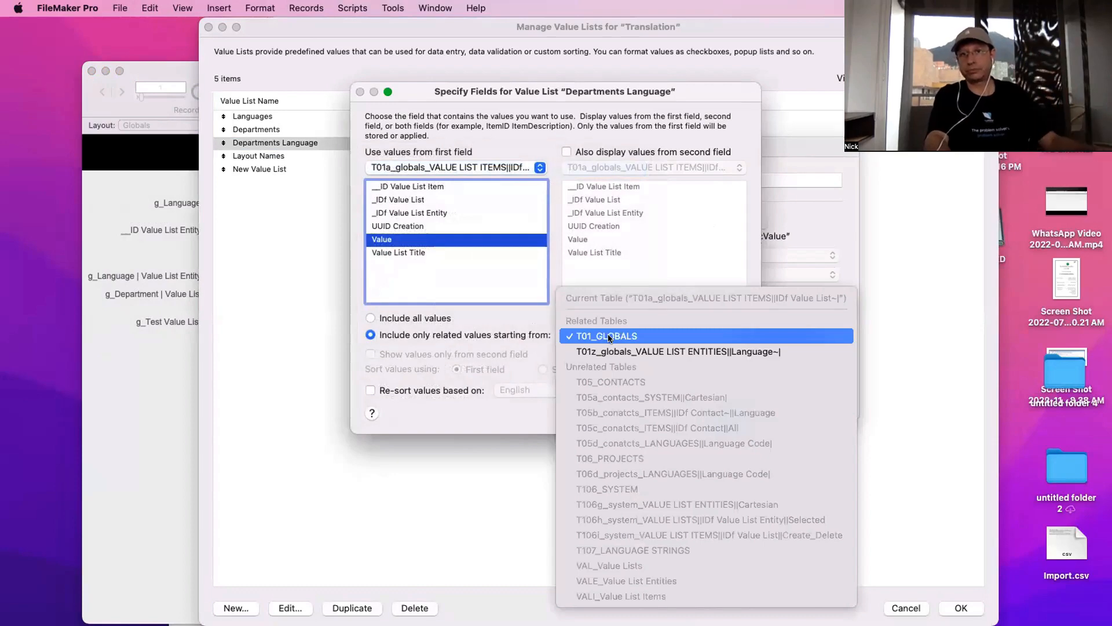
left_click(609, 337)
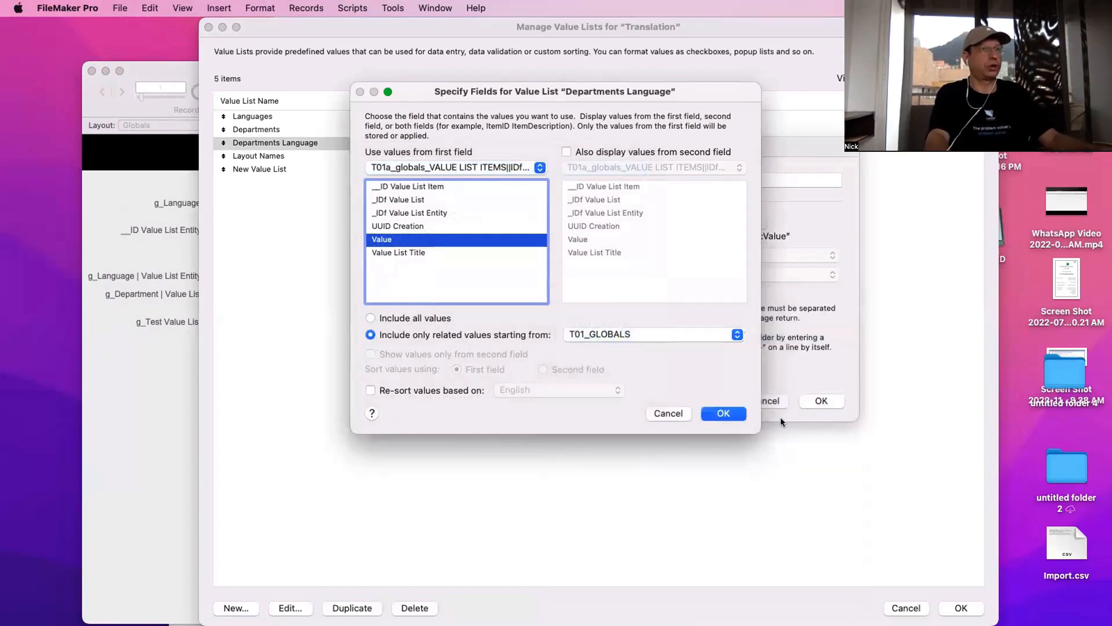
left_click(731, 413)
left_click(820, 400)
left_click(961, 607)
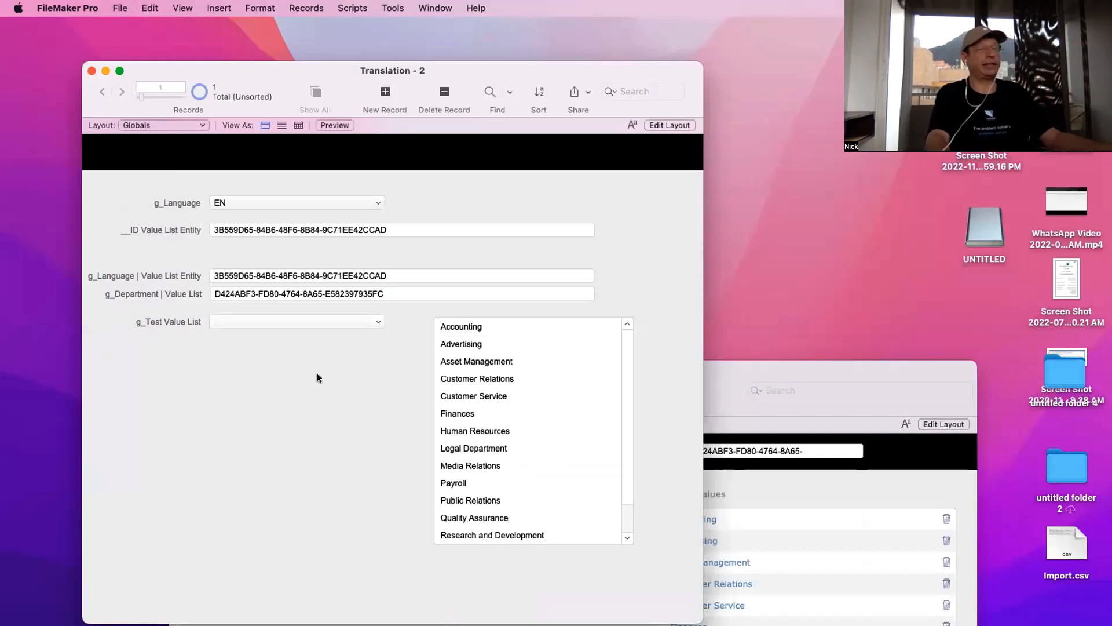
Check the choices offered by g_Test Value List without picking one, and move the System layout window up over the Globals window
left_click(304, 321)
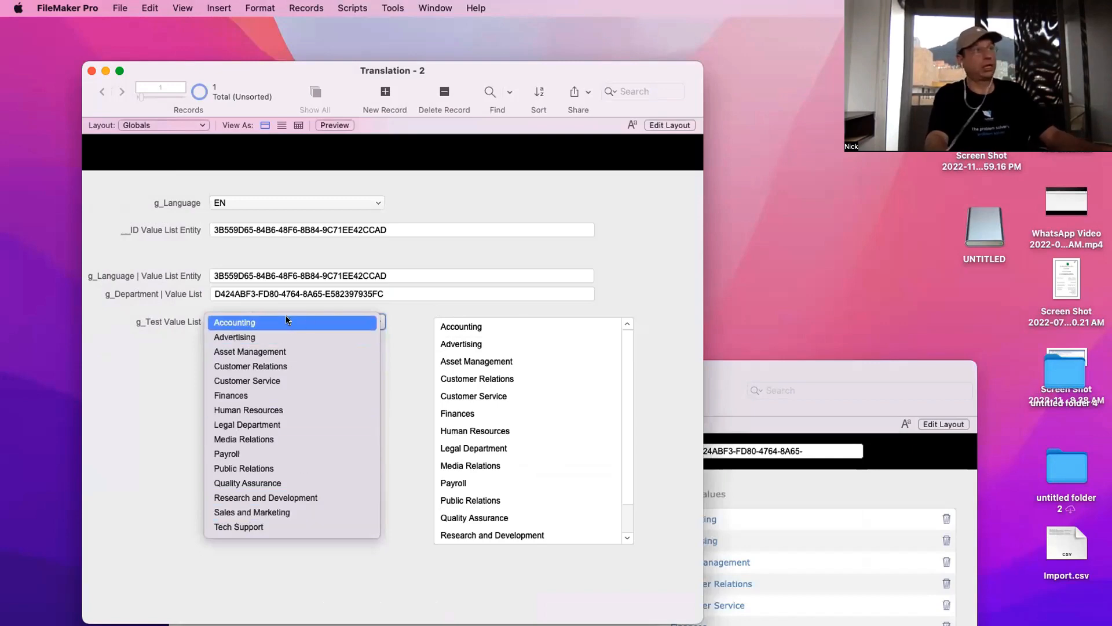
left_click(397, 324)
left_click(736, 374)
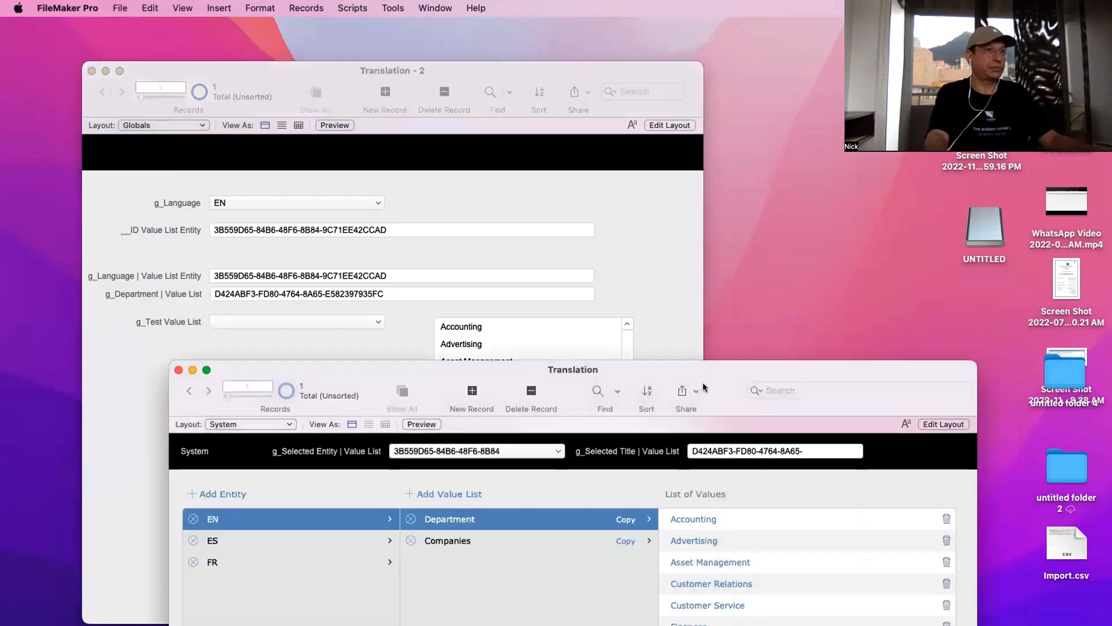
left_click_drag(707, 379, 784, 178)
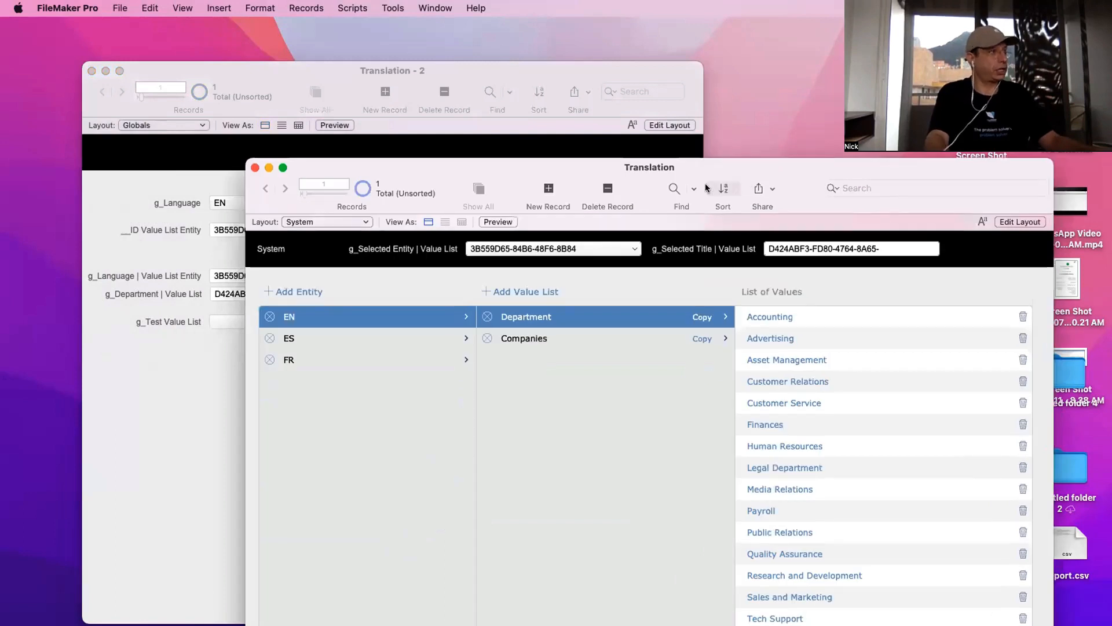
Set g_Language to FR and copy the resulting __ID Value List Entity value into g_Language | Value List Entity
left_click(221, 317)
left_click(237, 203)
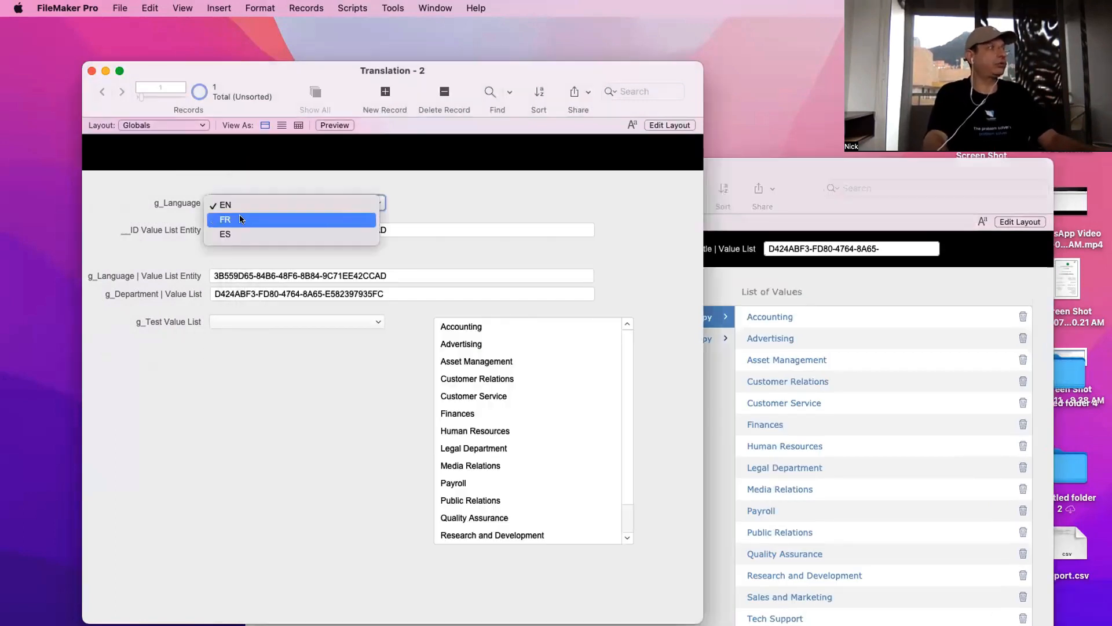
left_click(239, 219)
triple_click(253, 230)
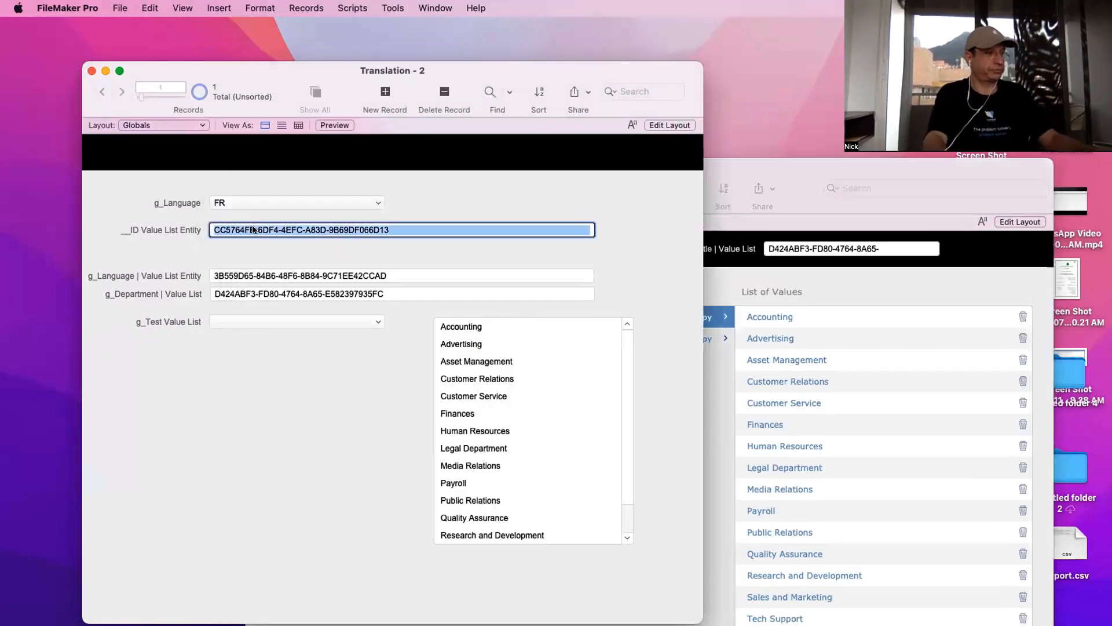
key("super+c")
left_click(253, 278)
key("super+v")
left_click(272, 262)
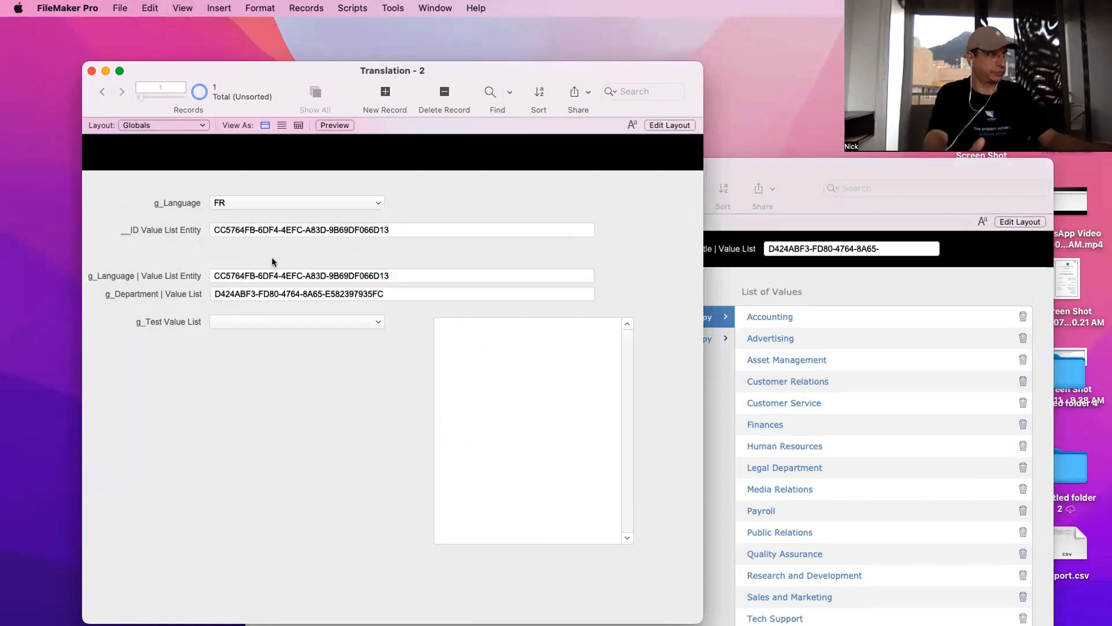
Copy the ID of the FR entity's Departement value list from the System layout into g_Department | Value List on the Globals layout
left_click(841, 340)
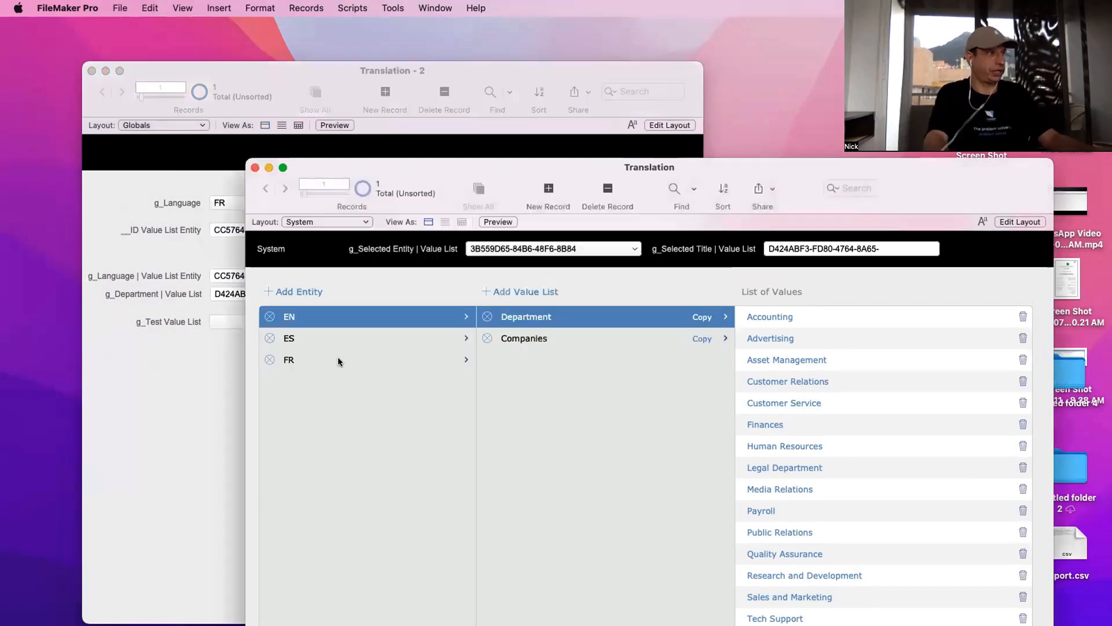
left_click(340, 360)
left_click(529, 317)
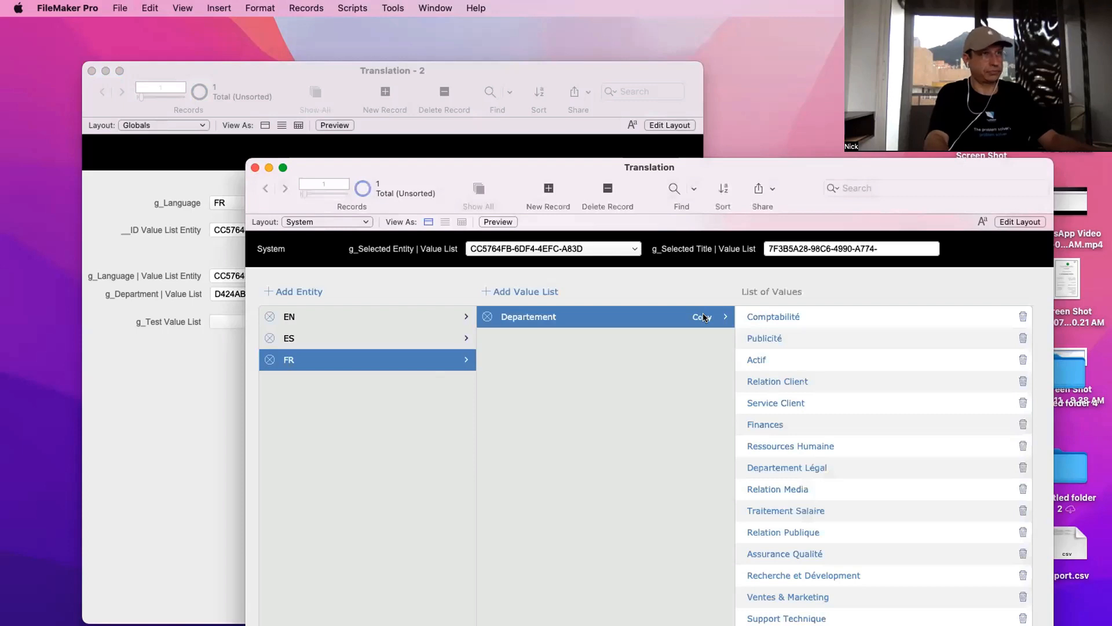
left_click(704, 317)
left_click(138, 381)
left_click_drag(264, 293, 323, 294)
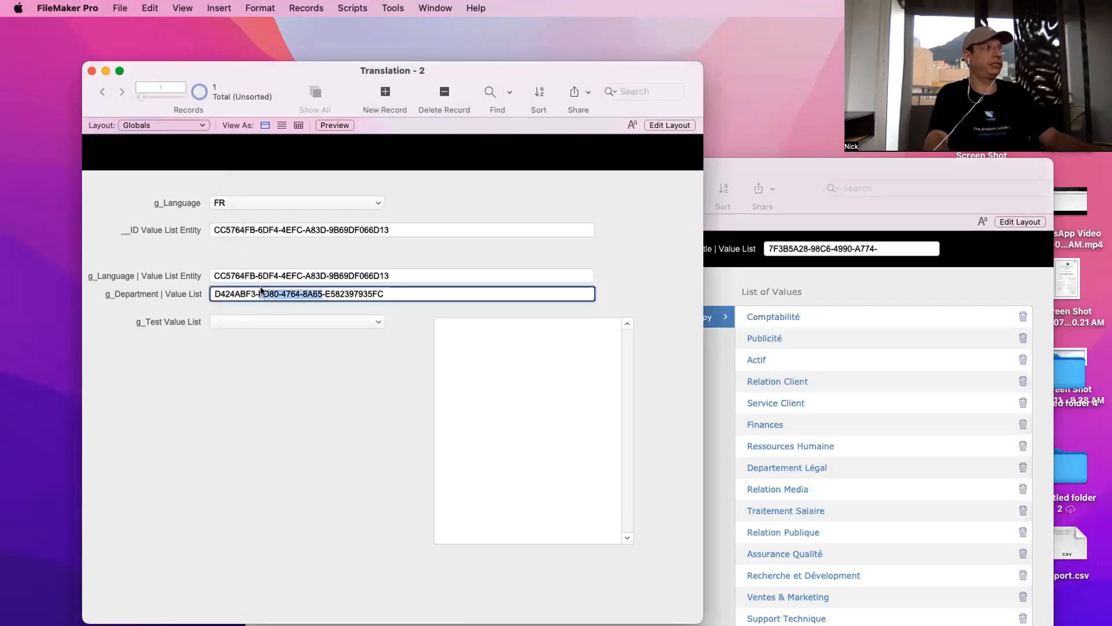
key("super+a")
key("super+v")
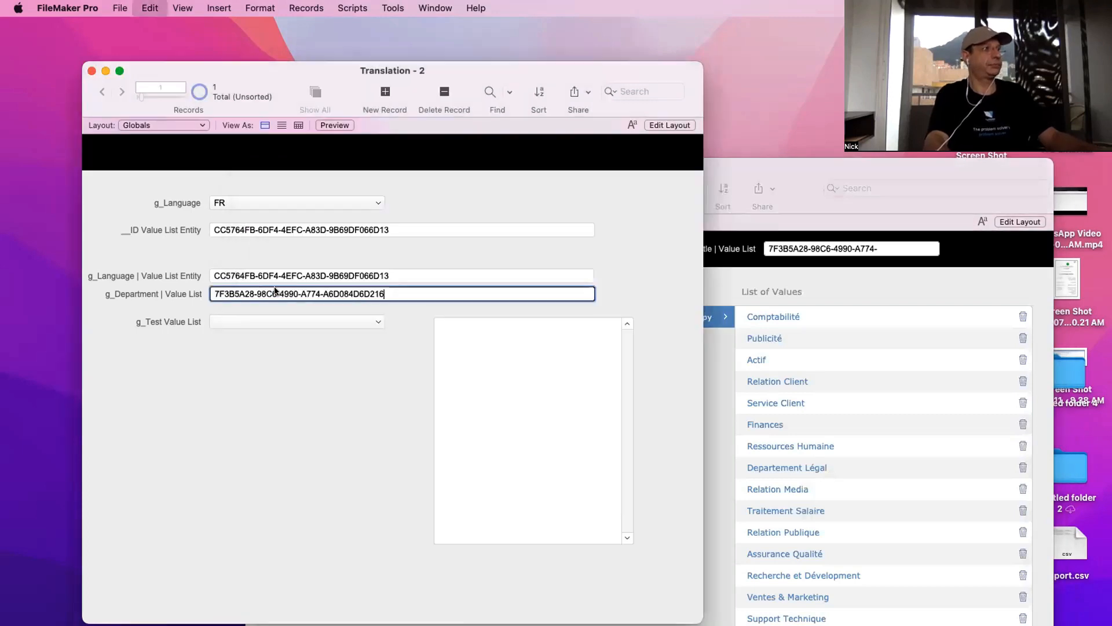
left_click(306, 351)
Check the choices offered by g_Test Value List and g_Language without picking any
left_click(316, 322)
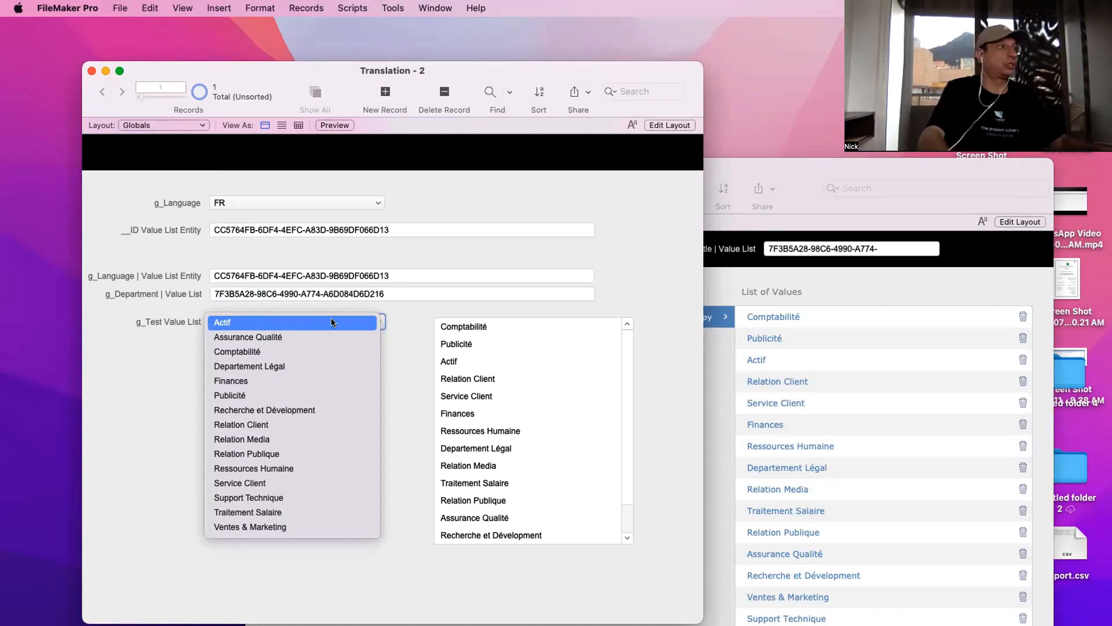
left_click(348, 317)
left_click(349, 321)
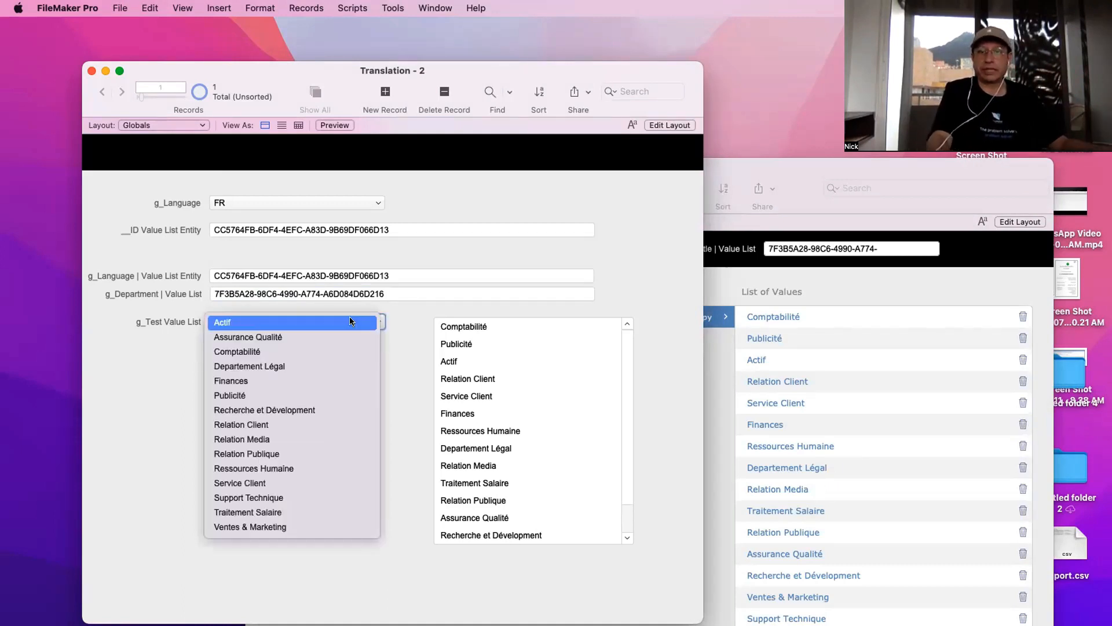
left_click(419, 320)
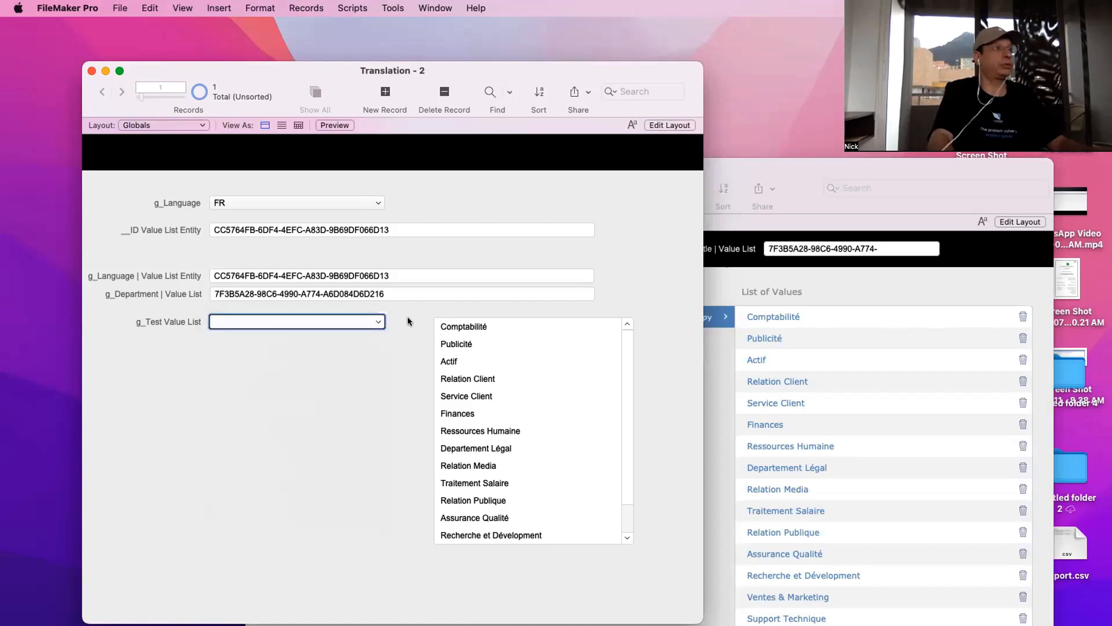
left_click(223, 205)
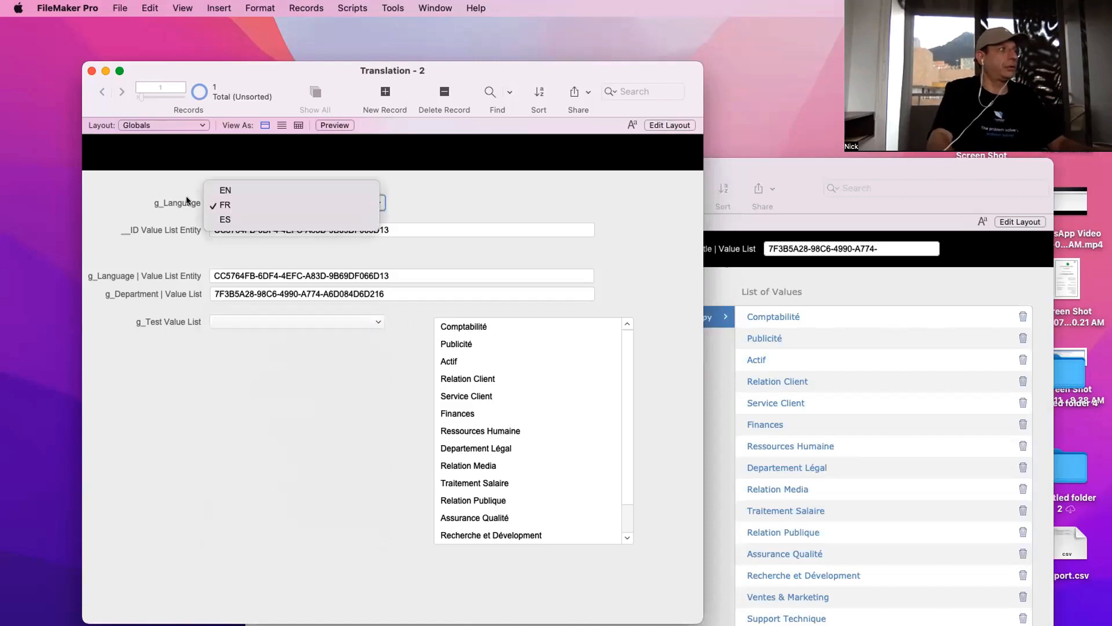
left_click(142, 186)
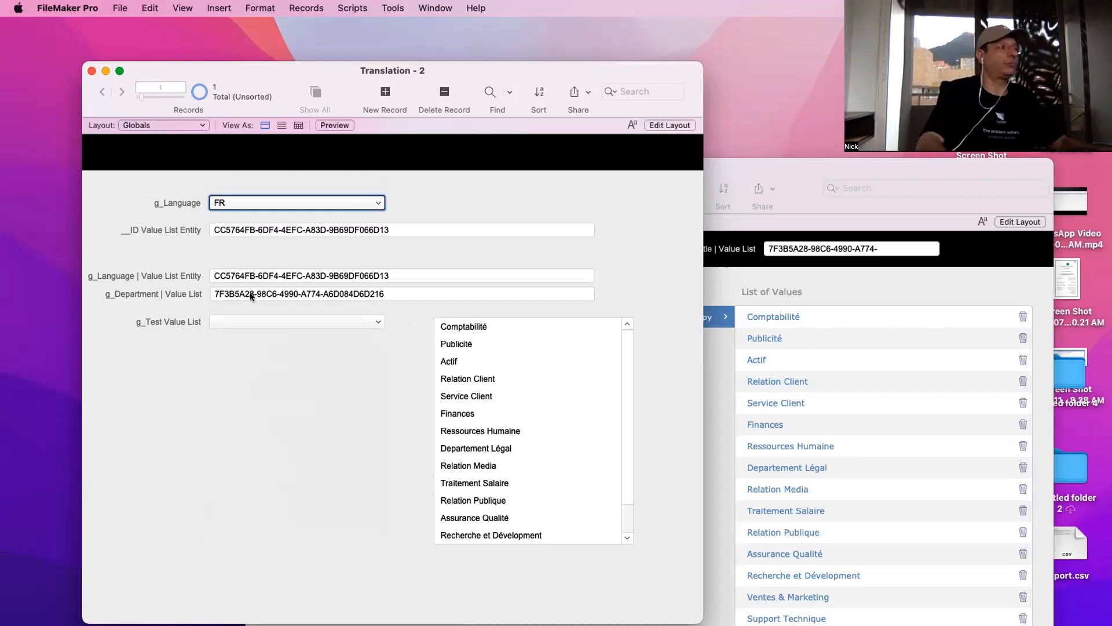
Move the System layout window up over the Globals window and compare the EN entity's value lists with FR's Departement values
left_click(732, 368)
left_click_drag(510, 173, 455, 102)
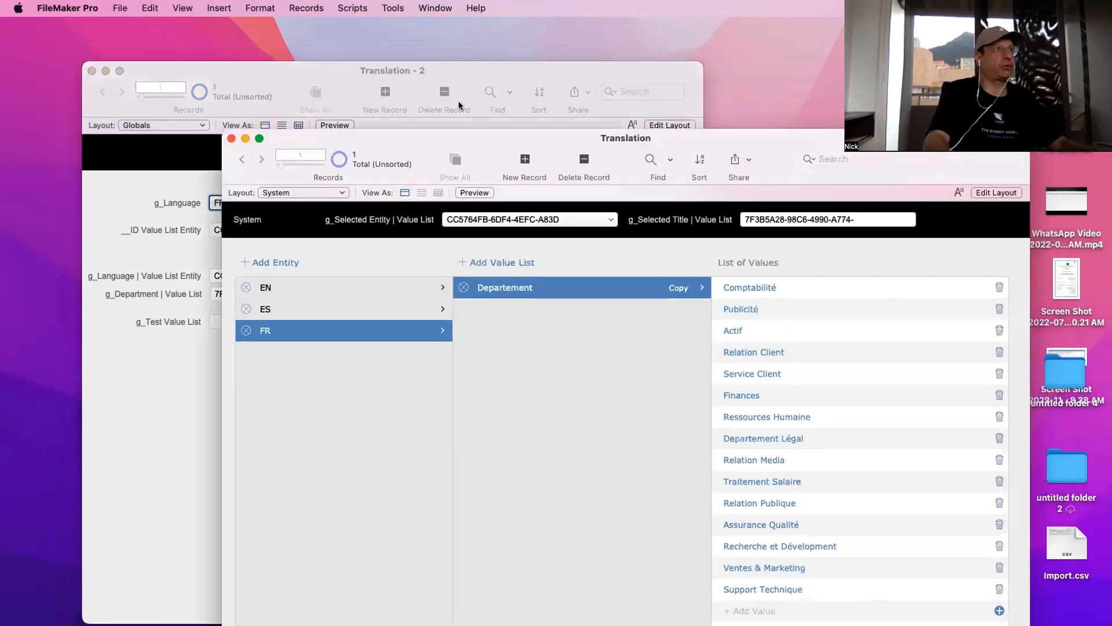
left_click(324, 269)
left_click(298, 251)
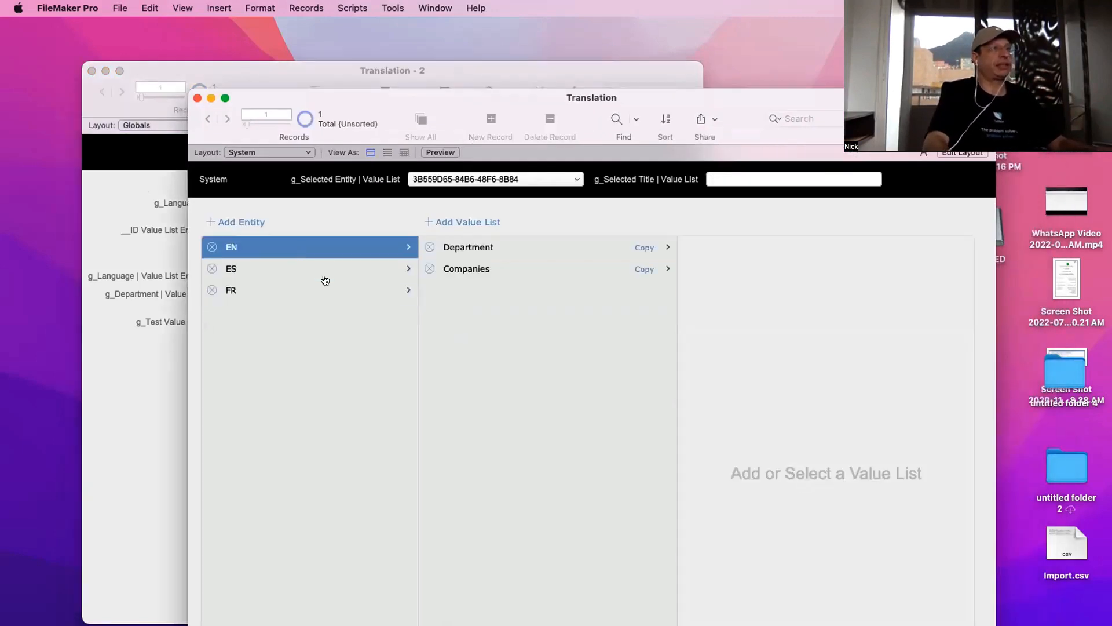
left_click(304, 288)
left_click(461, 255)
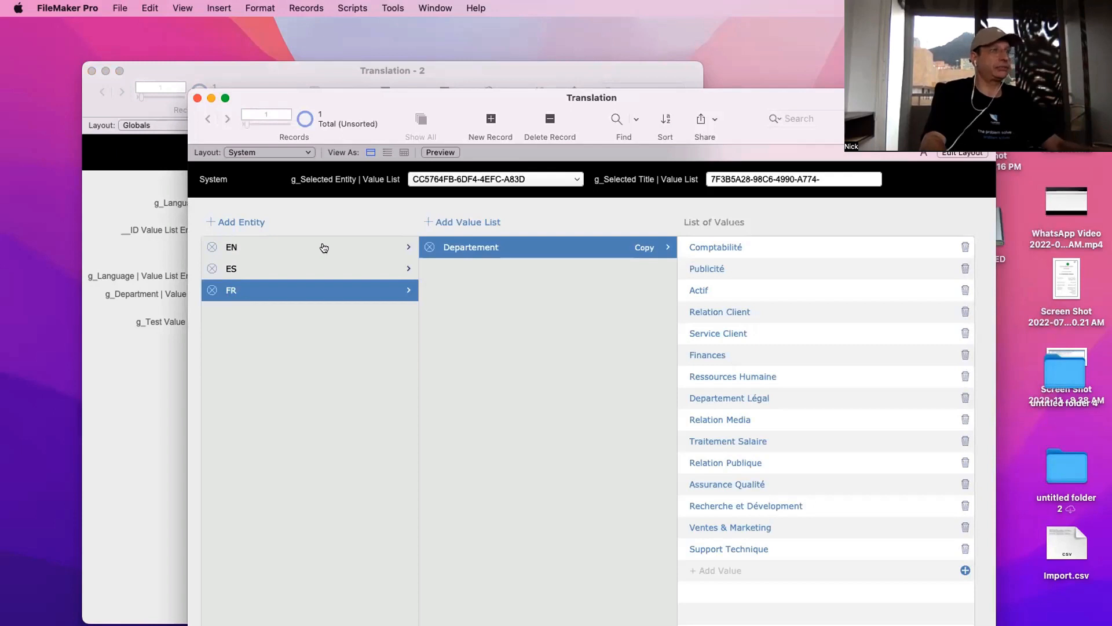
Glance at the relationships graph from the Globals window and close it
left_click(139, 180)
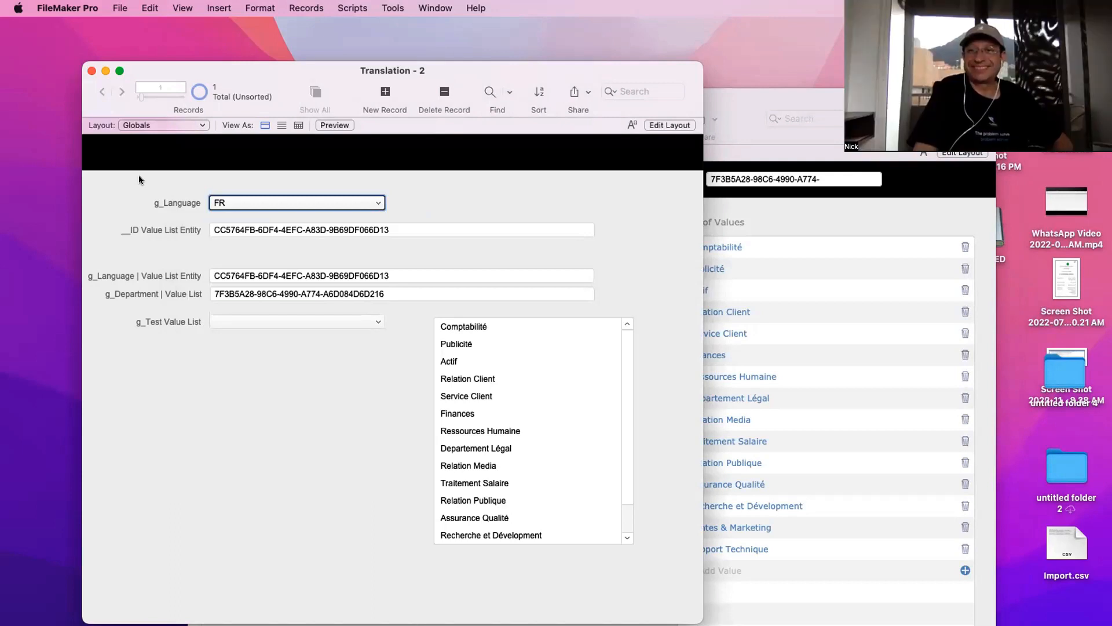
key("super+shift+d")
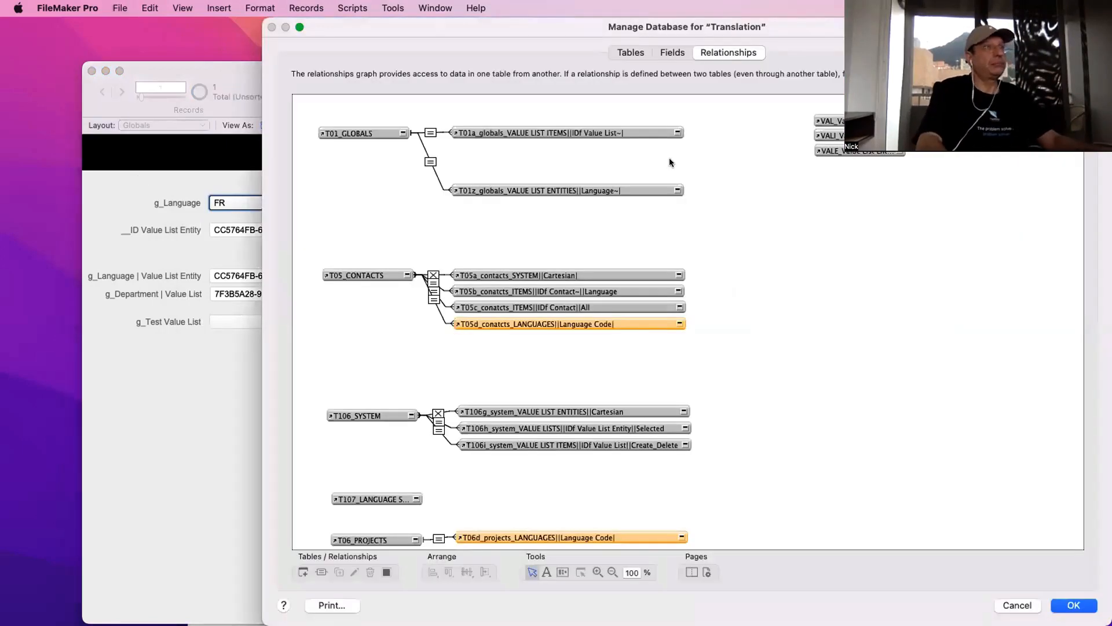
key("Return")
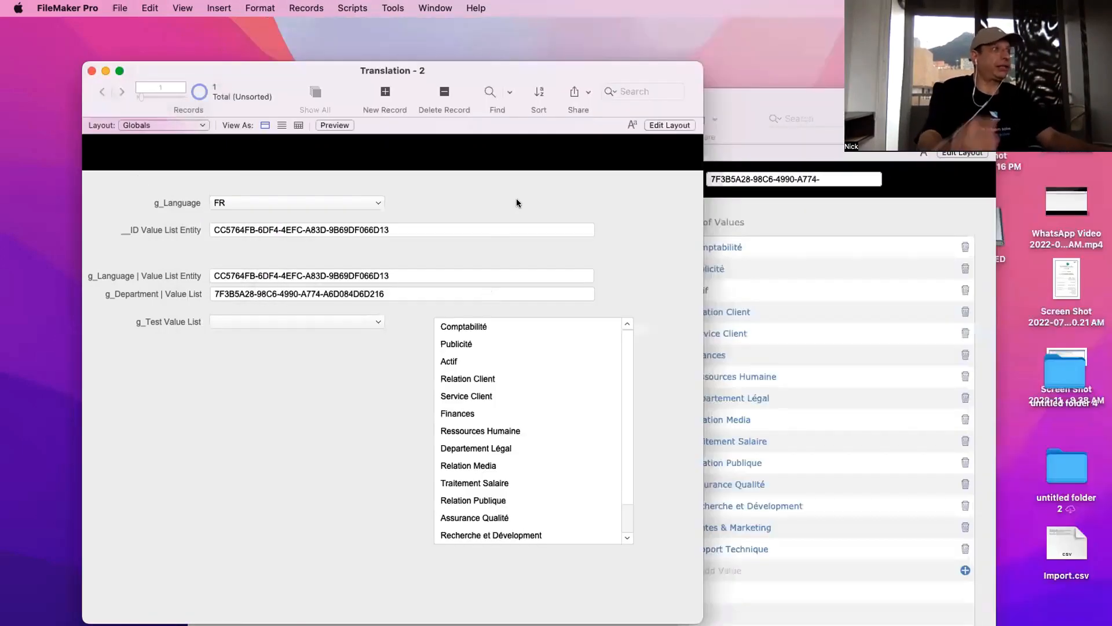
Show the values of the EN entity's Companies value list in the System layout
left_click(782, 212)
left_click(307, 251)
left_click(489, 269)
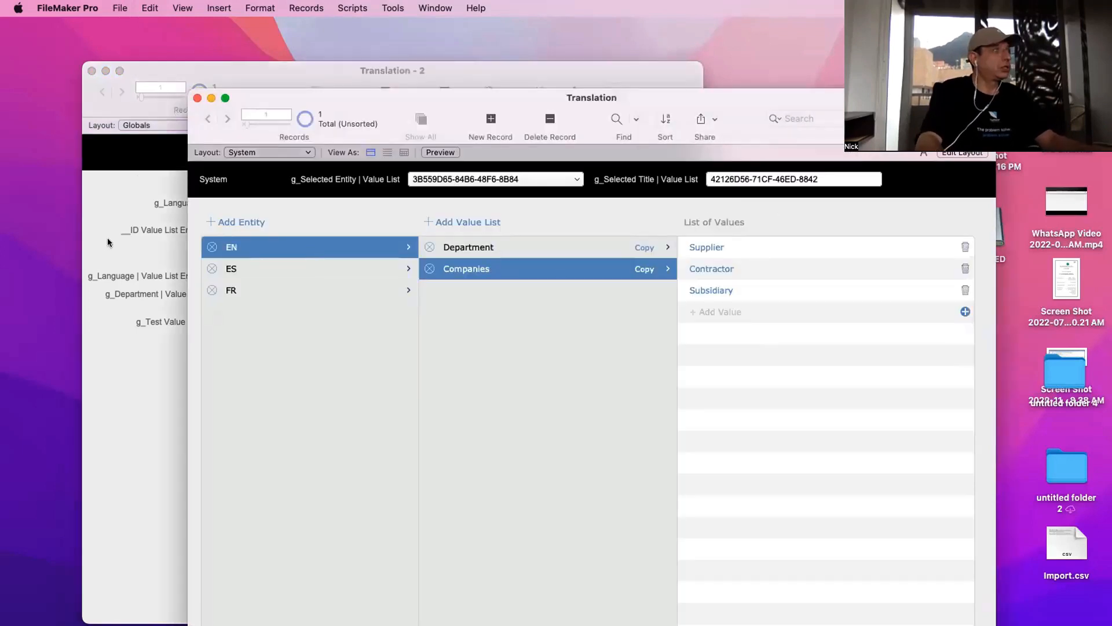
Duplicate the g_Department | Value List field in the GLOB_Globals table and rename the copy g_Companies | Value List
key("super+shift+d")
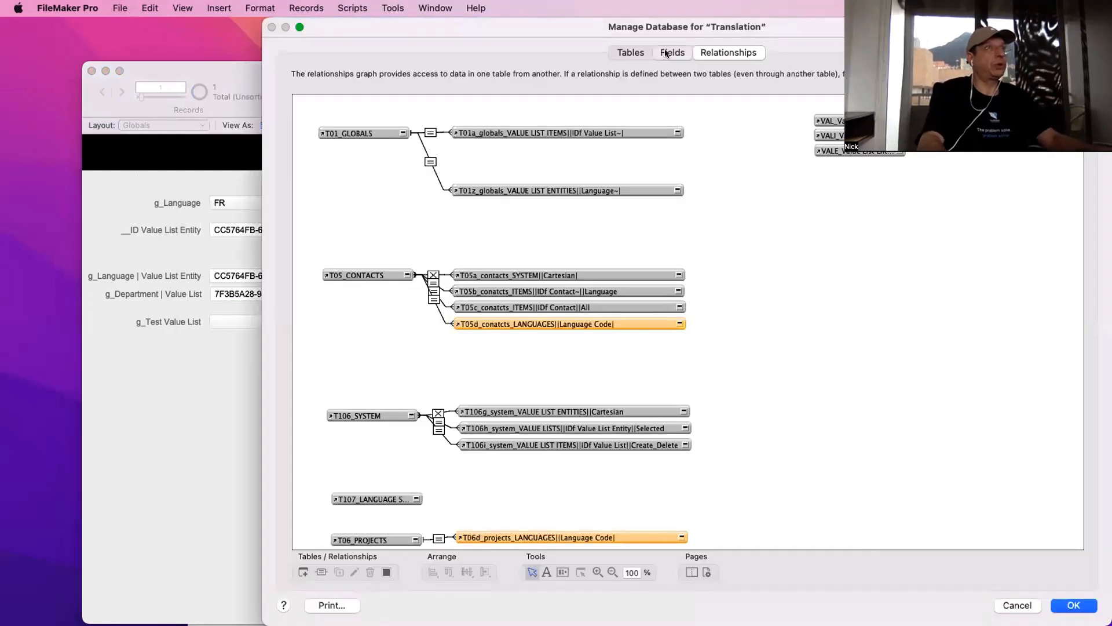
left_click(673, 52)
left_click(385, 137)
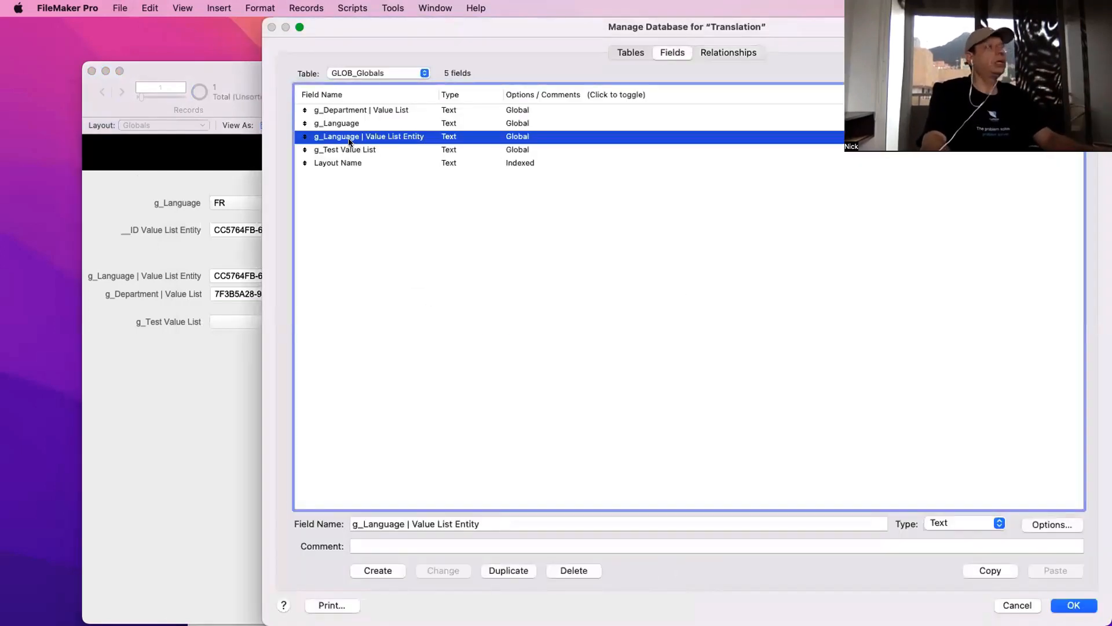
left_click(370, 111)
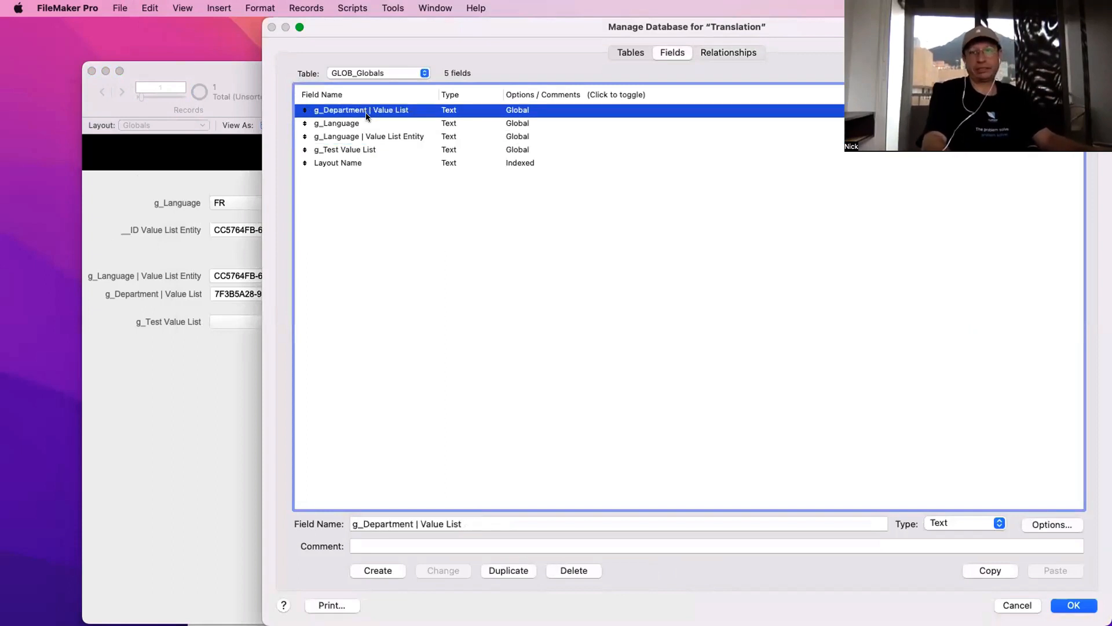
left_click(510, 570)
left_click_drag(362, 522, 407, 521)
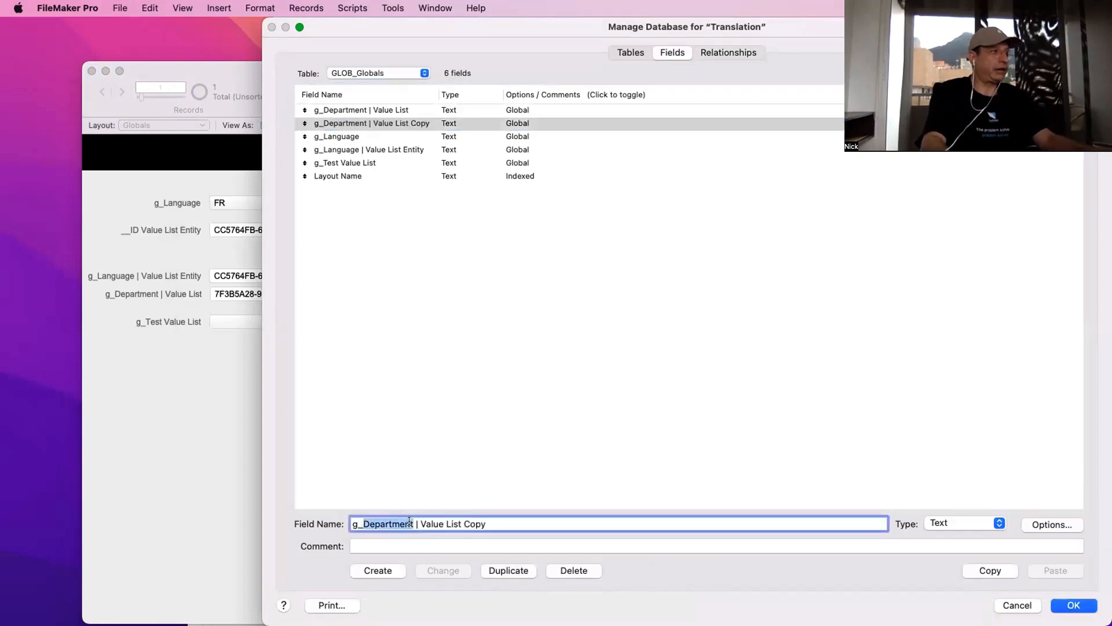
type("Compan")
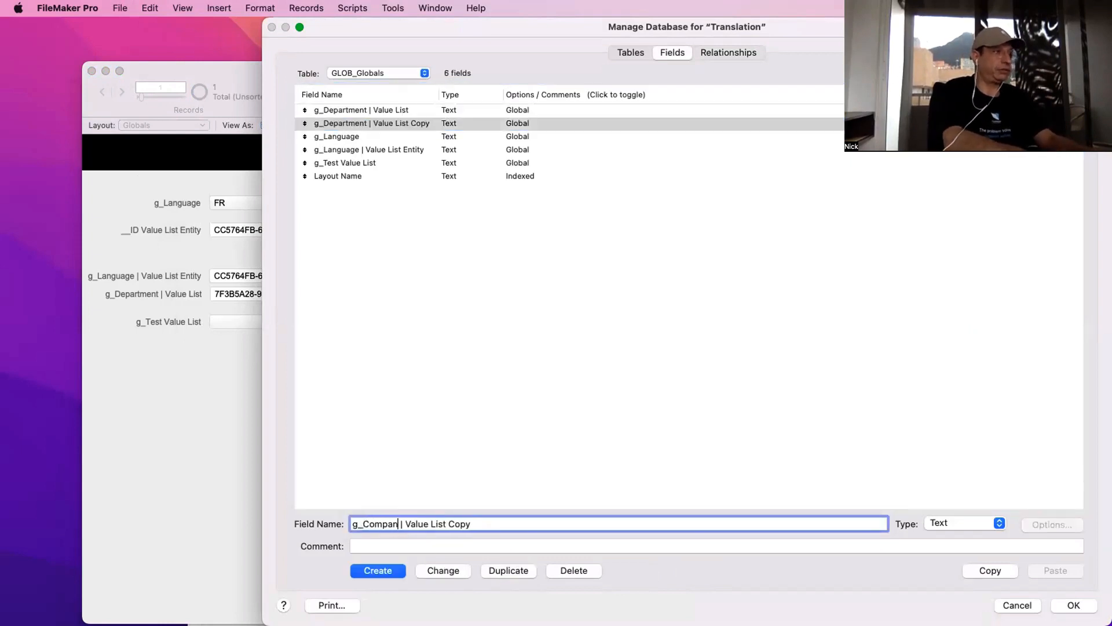
type("ies")
double_click(470, 524)
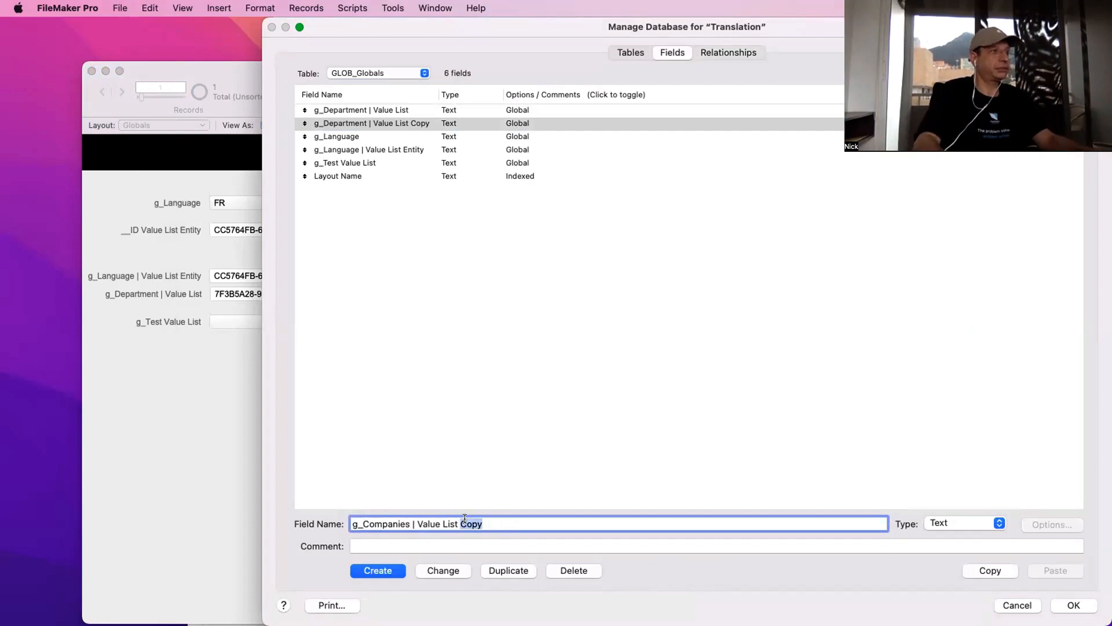
key("BackSpace")
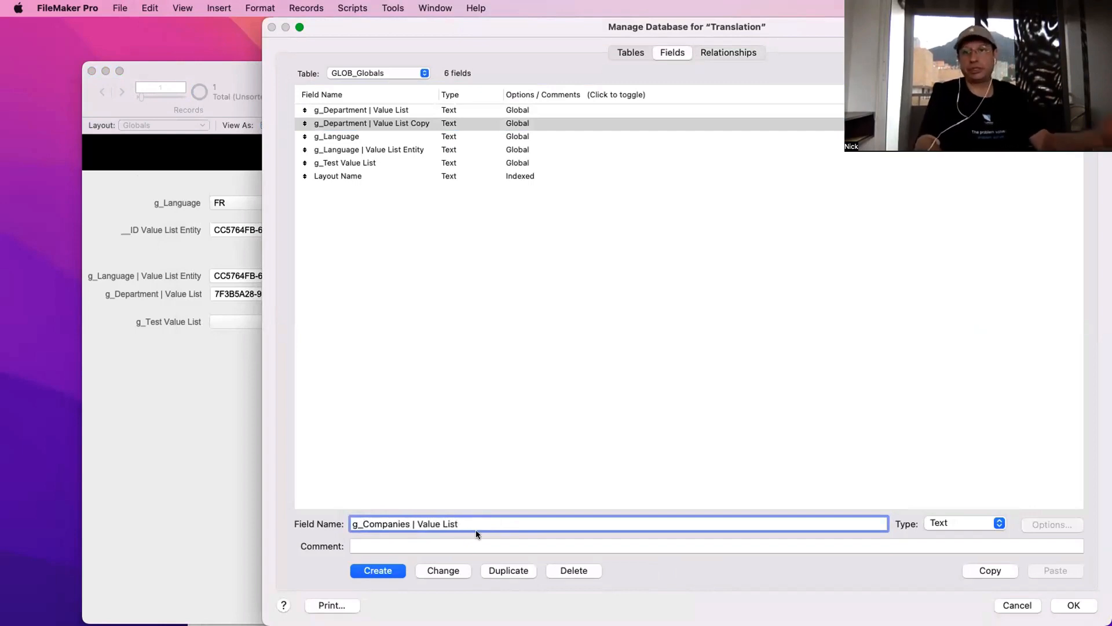
left_click(442, 570)
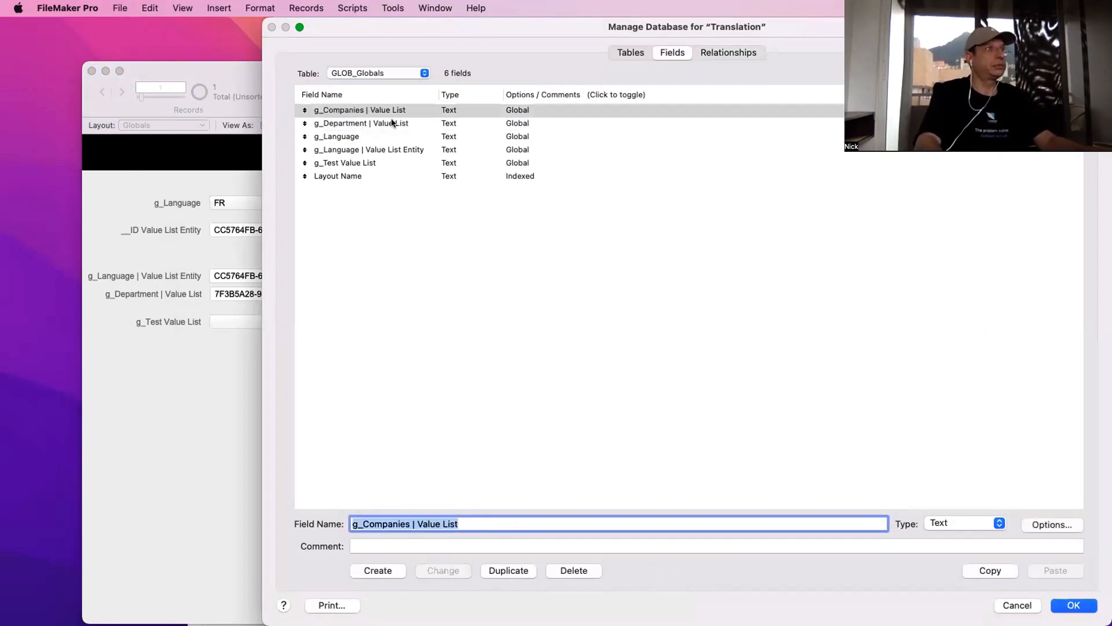
left_click(398, 149)
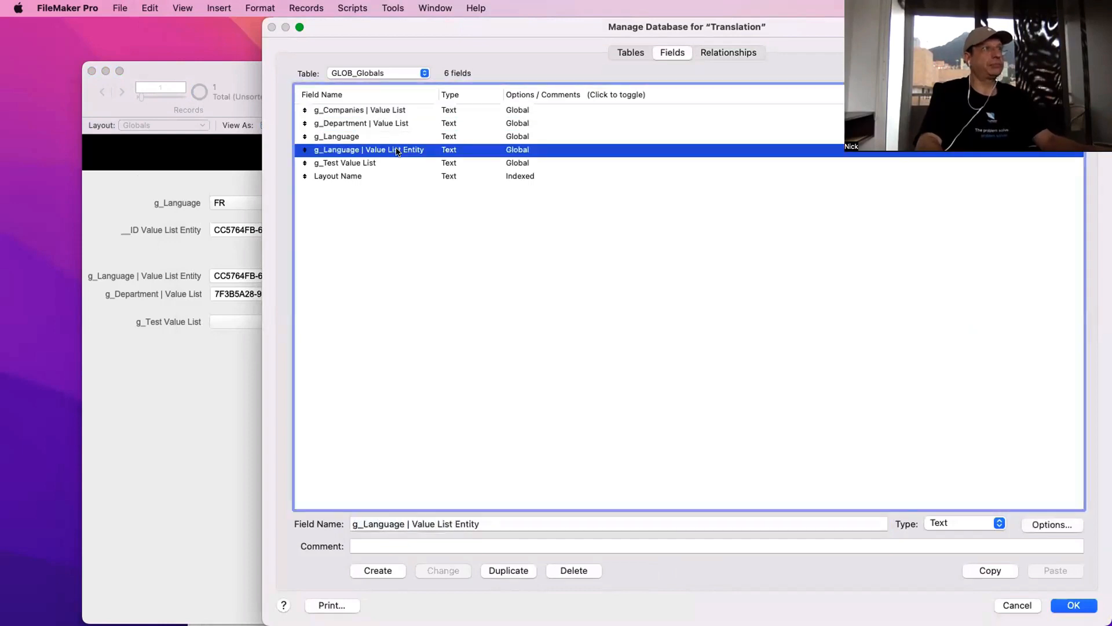
left_click(376, 110)
Duplicate the T01a_globals_VALUE LIST ITEMS||IDf Value List~| table occurrence and change the copy's name prefix to T01b
left_click(734, 56)
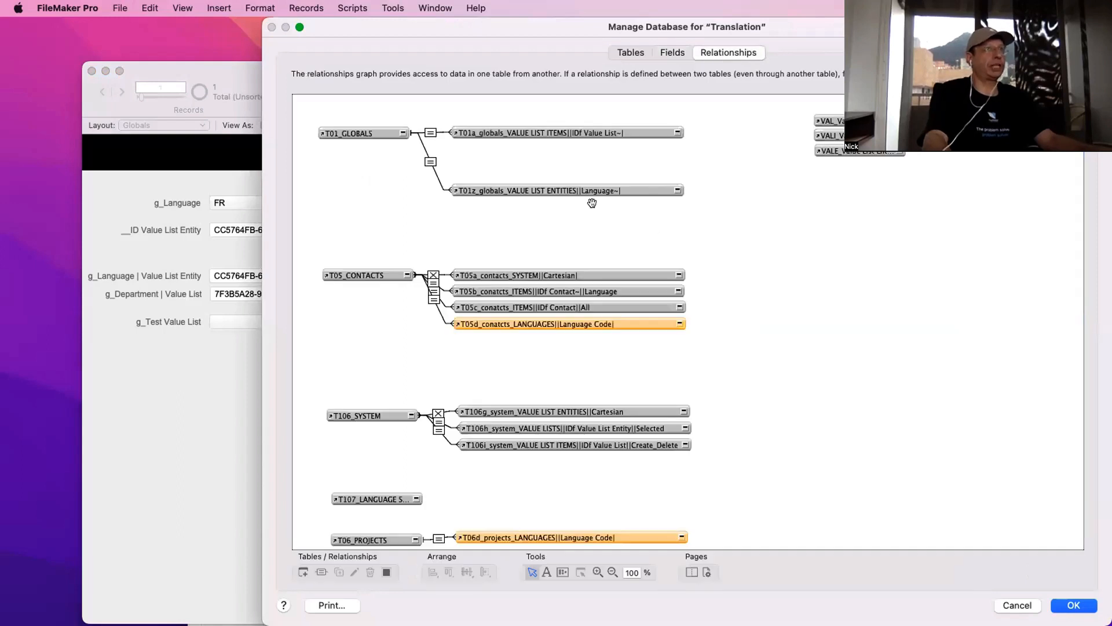
left_click(546, 131)
key("super+d")
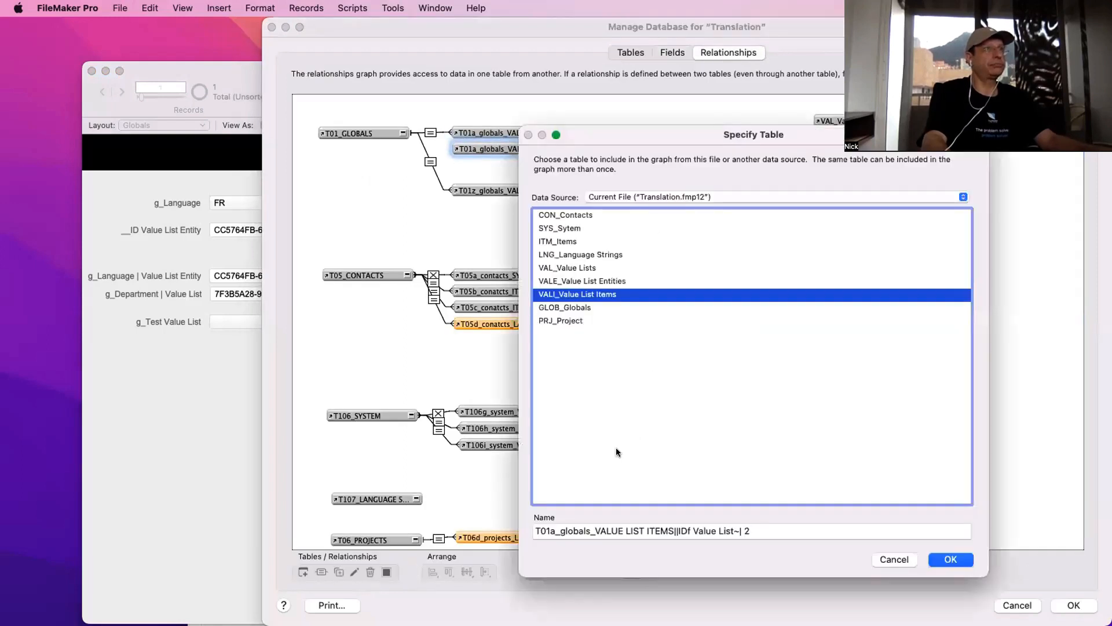
double_click(546, 149)
left_click(549, 529)
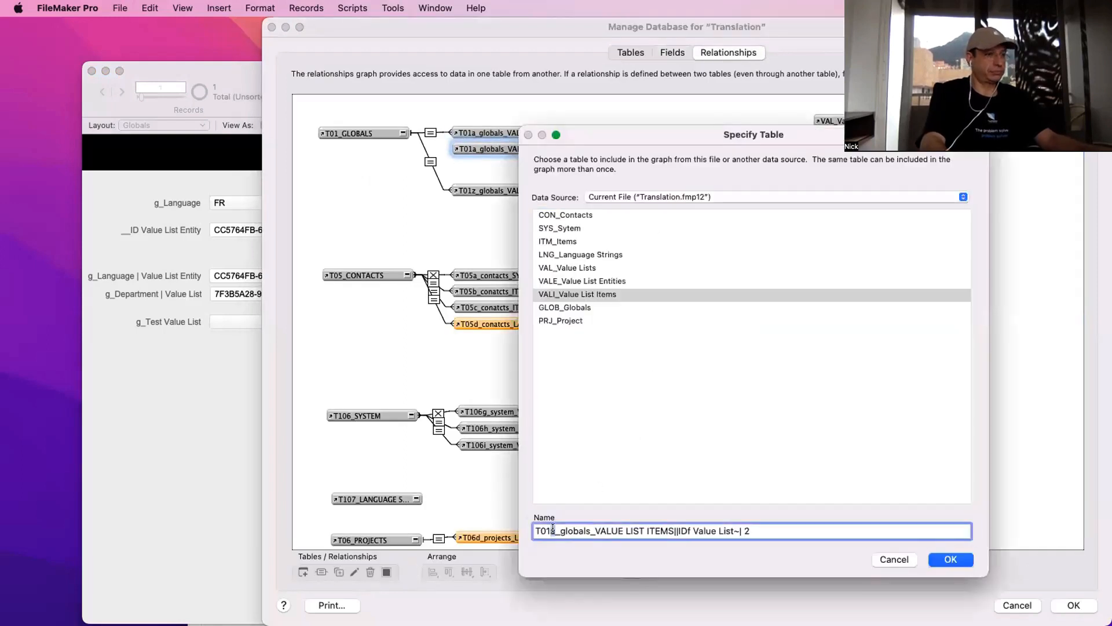
key("BackSpace")
type("b")
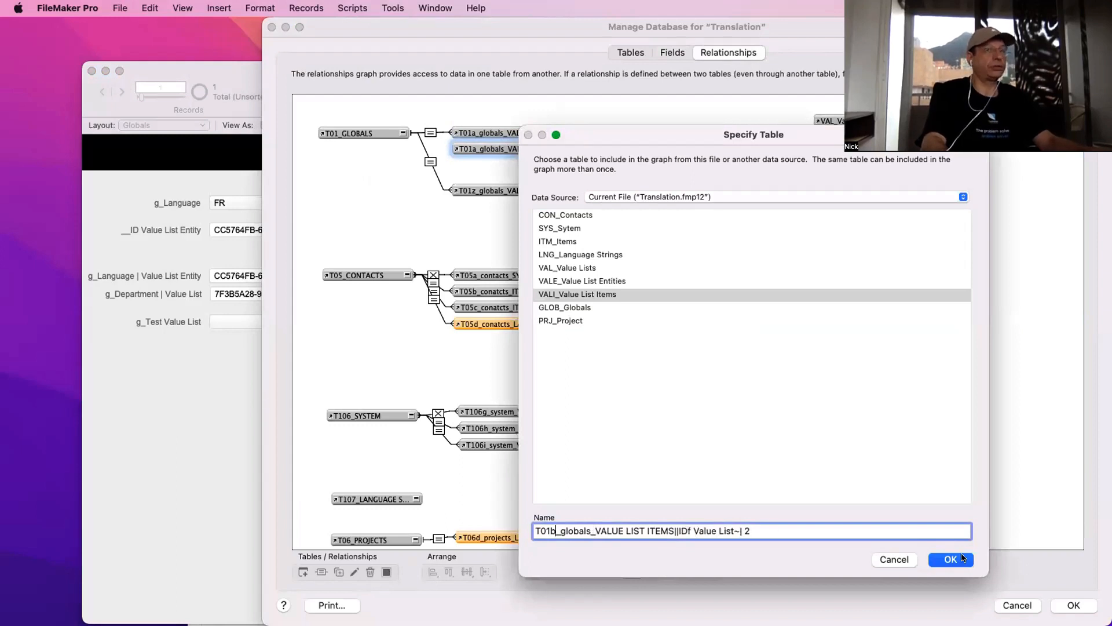
left_click(957, 559)
Add the suffix Departments to the T01a table occurrence, naming it T01a_globals_VALUE LIST ITEMS||IDf Value List~||Departments
left_click(582, 124)
double_click(582, 124)
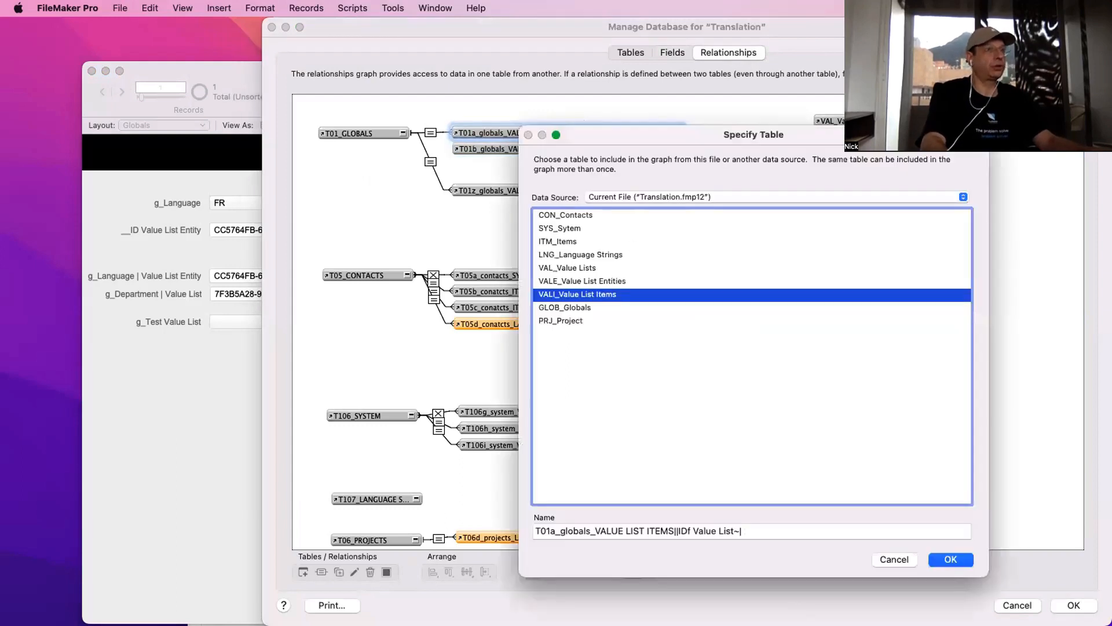
left_click(741, 532)
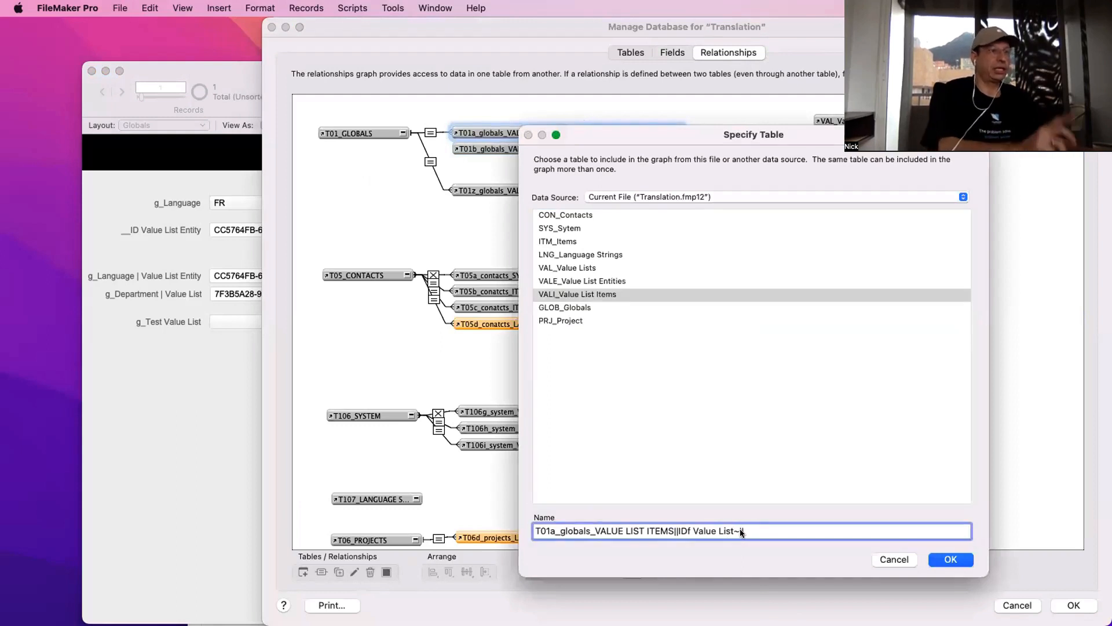
type("||")
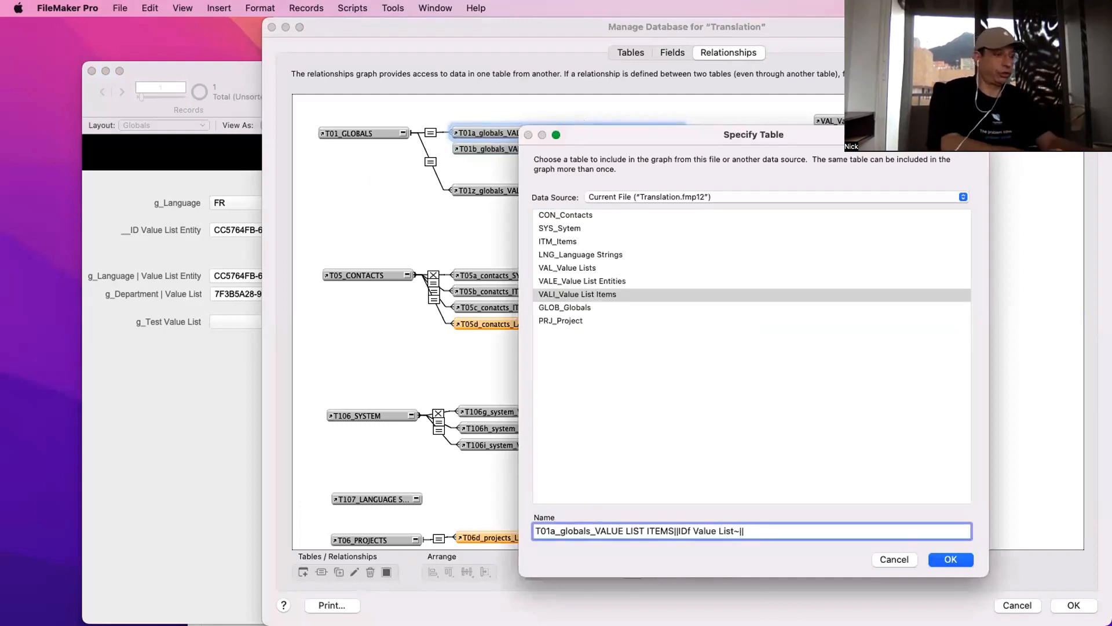
type("Departments")
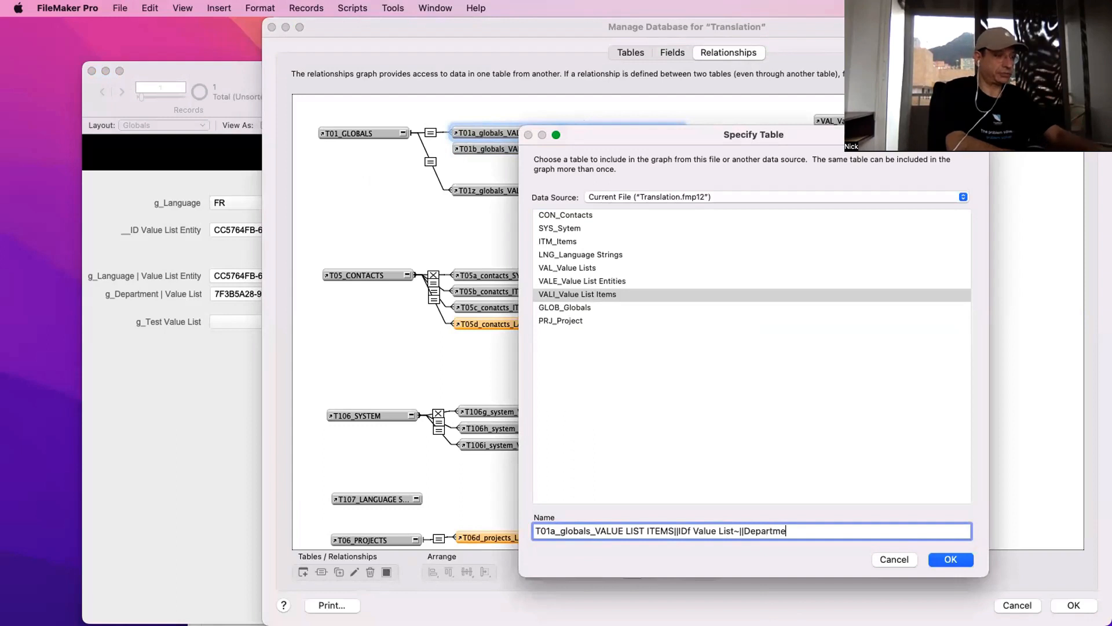
left_click(943, 557)
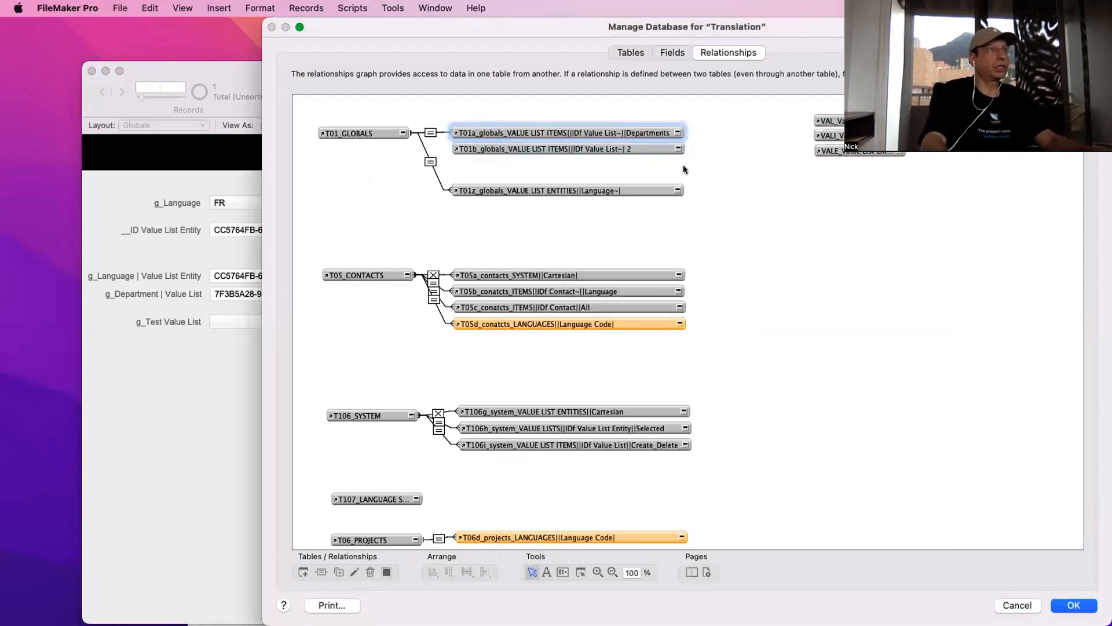
Rename the duplicated T01b table occurrence as T01b_globals_VALUE LIST ITEMS||IDf Value List~||Companies
double_click(666, 149)
left_click(748, 528)
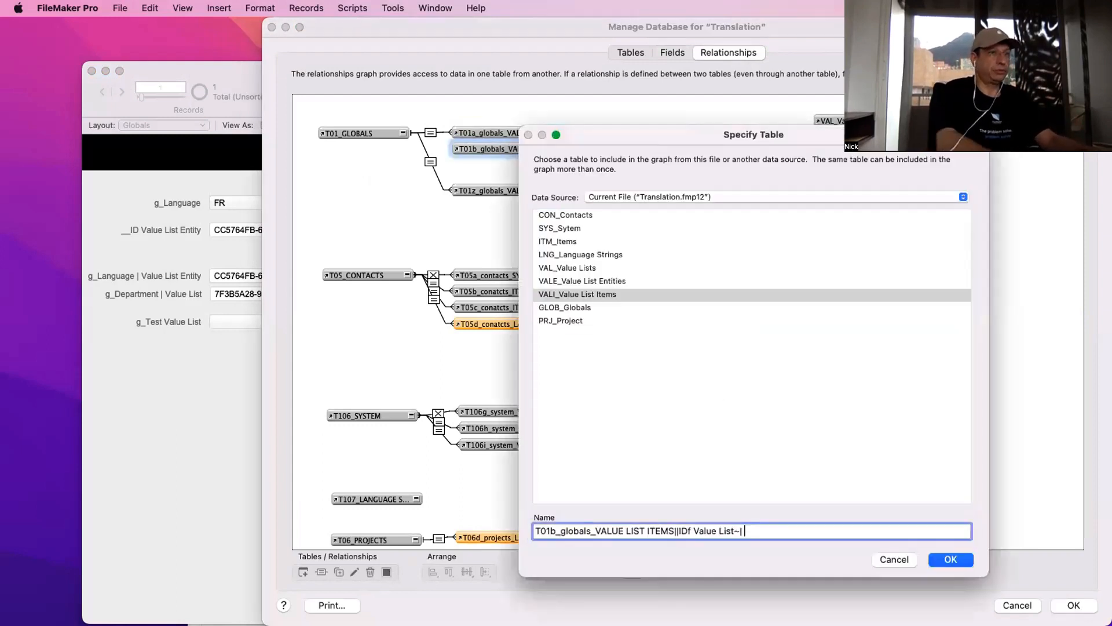
type("Compan")
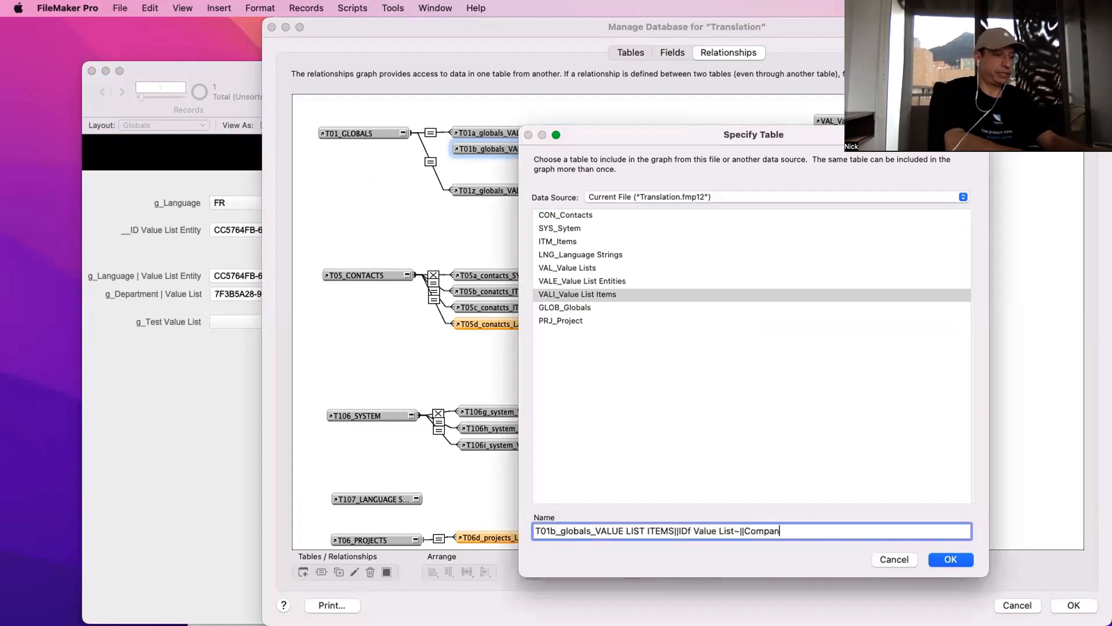
type("ies")
left_click(936, 557)
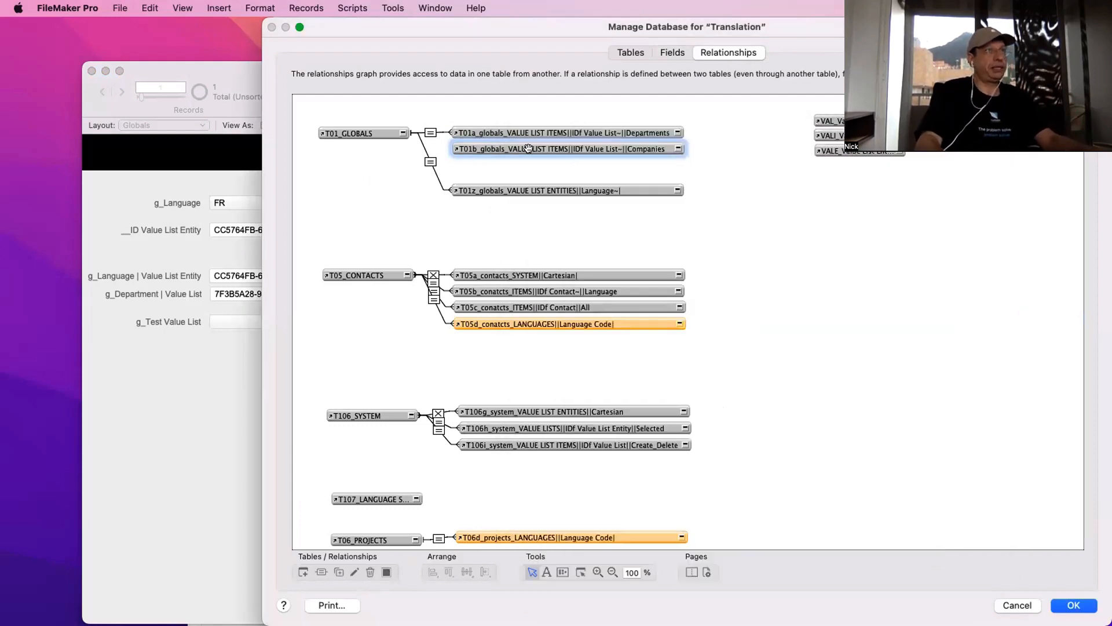
Relate T01_GLOBALS to the T01b Companies occurrence by g_Language | Value List Entity to _IDf Value List Entity and g_Companies | Value List to _IDf Value List
left_click(676, 149)
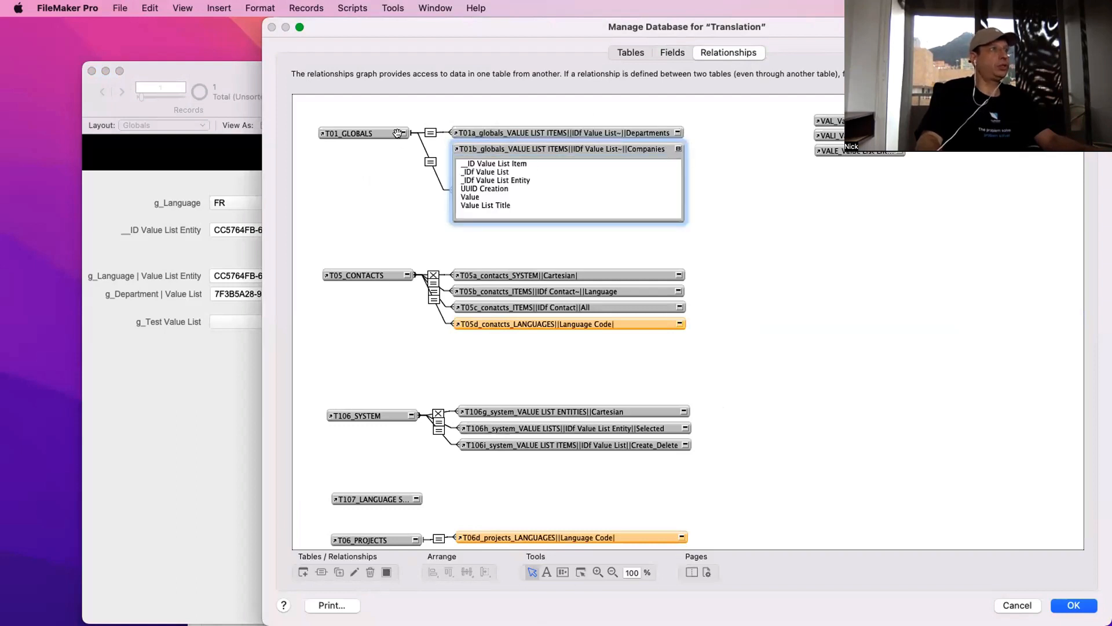
left_click(398, 133)
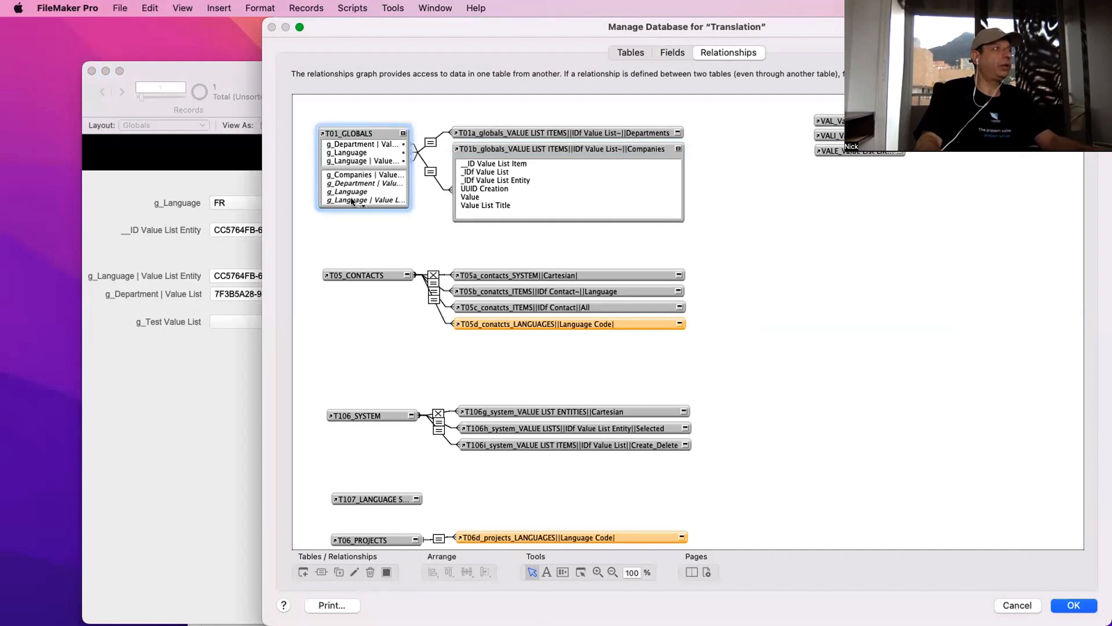
left_click_drag(352, 202, 474, 182)
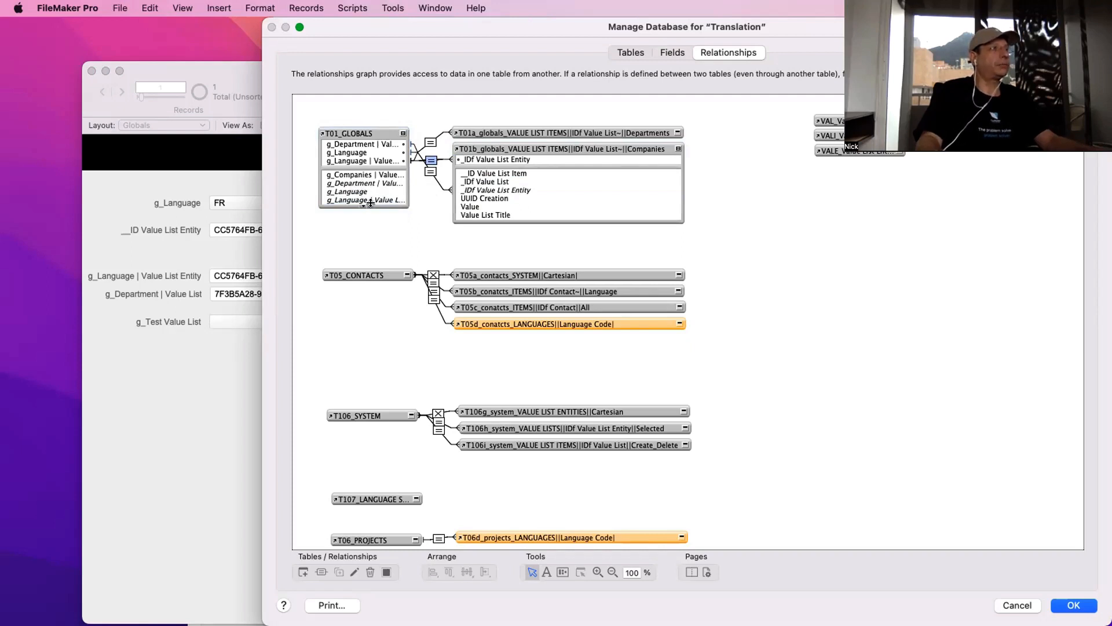
left_click_drag(365, 208, 371, 231)
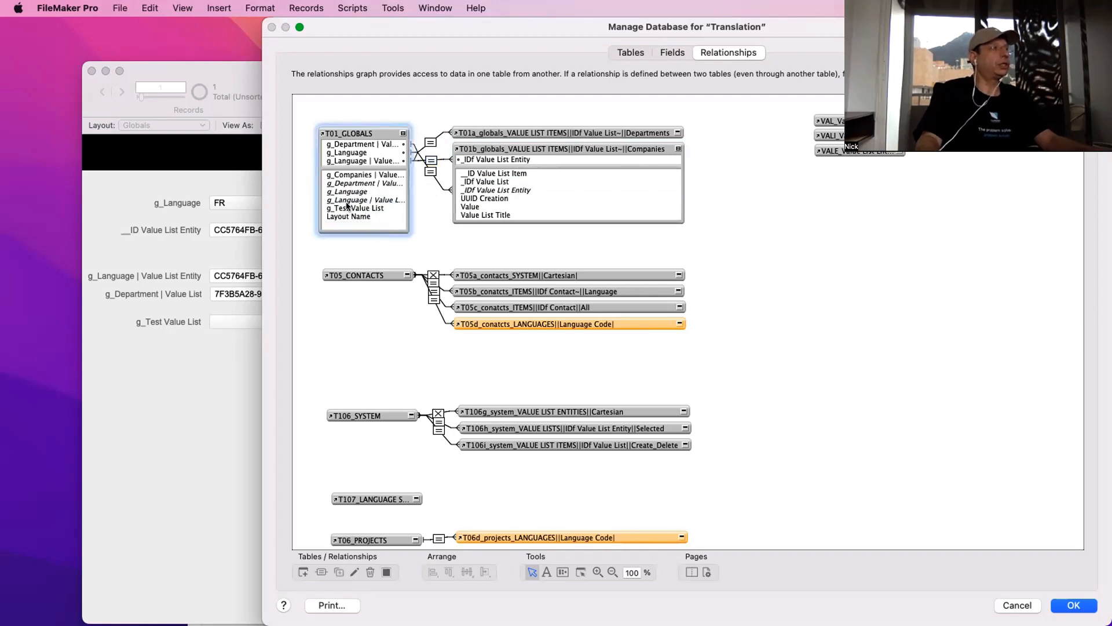
left_click(347, 176)
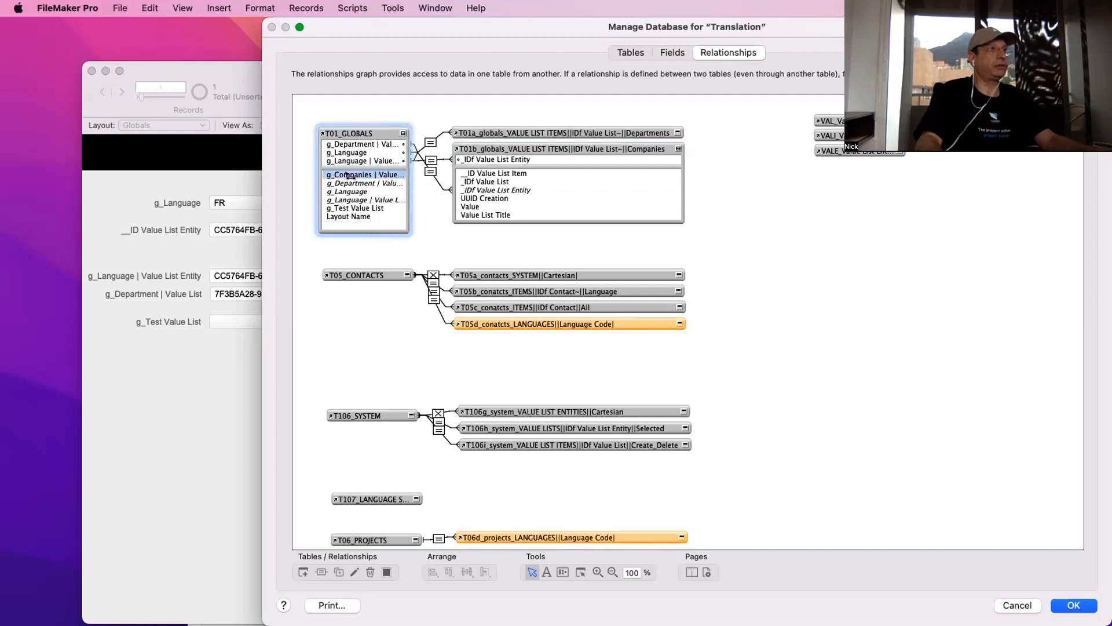
left_click_drag(350, 176, 463, 181)
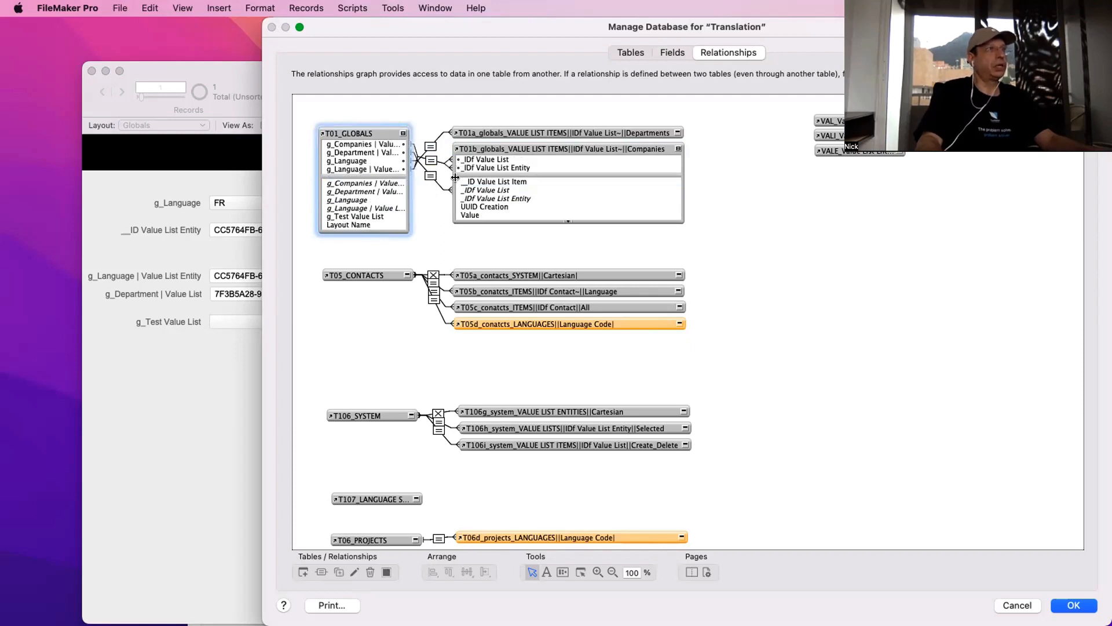
left_click(402, 130)
left_click(678, 149)
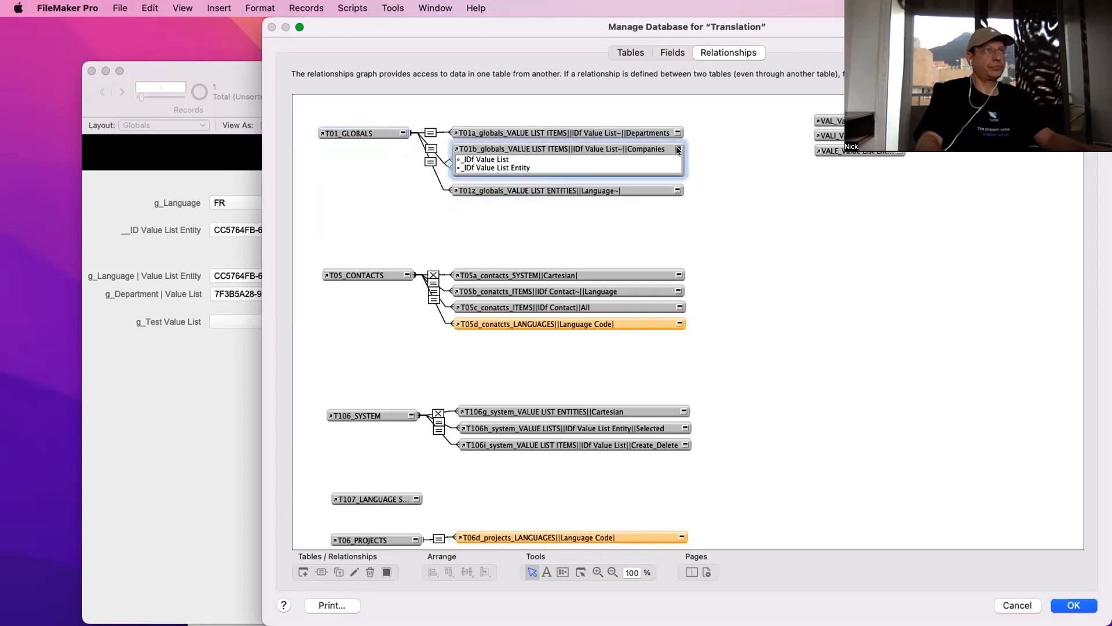
left_click(678, 149)
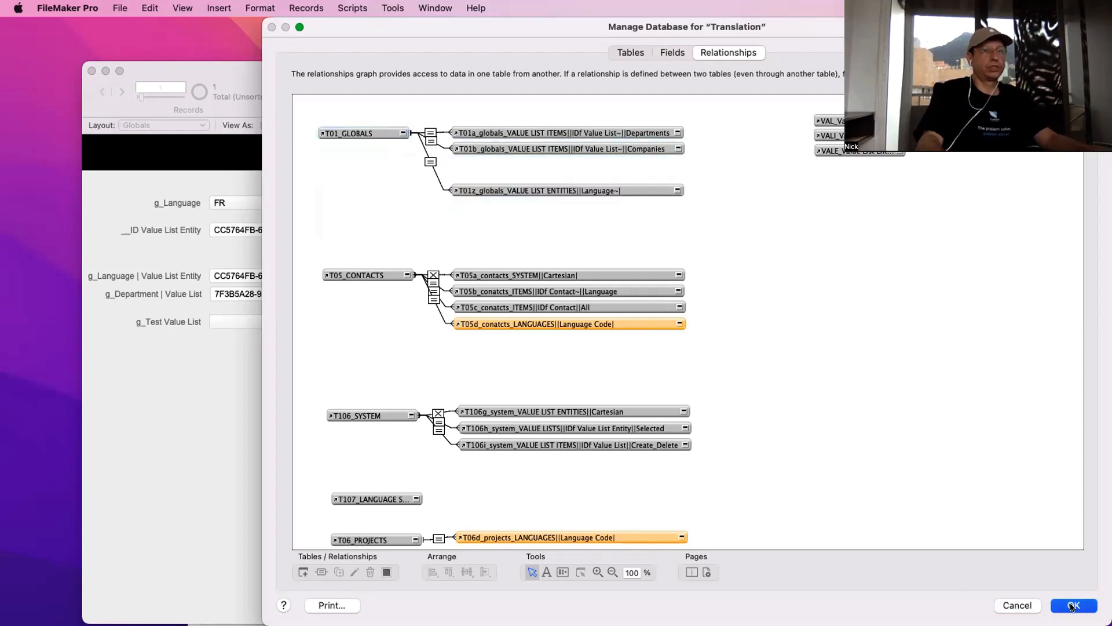
left_click(1073, 606)
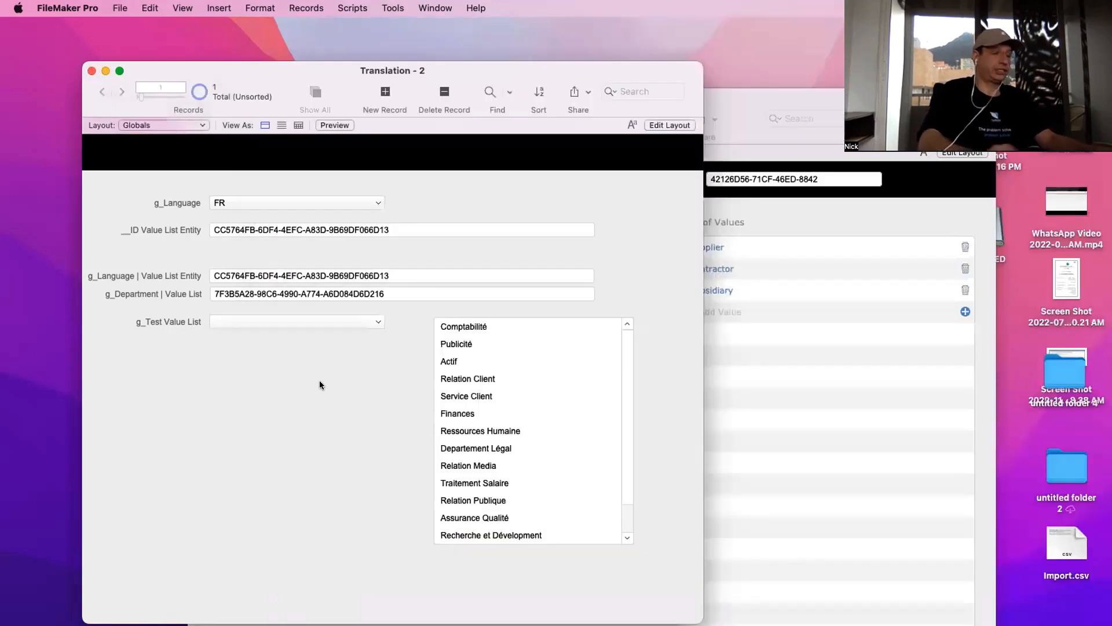
Delete the portal of T01a value list items from the Globals layout in Layout mode
key("super+l")
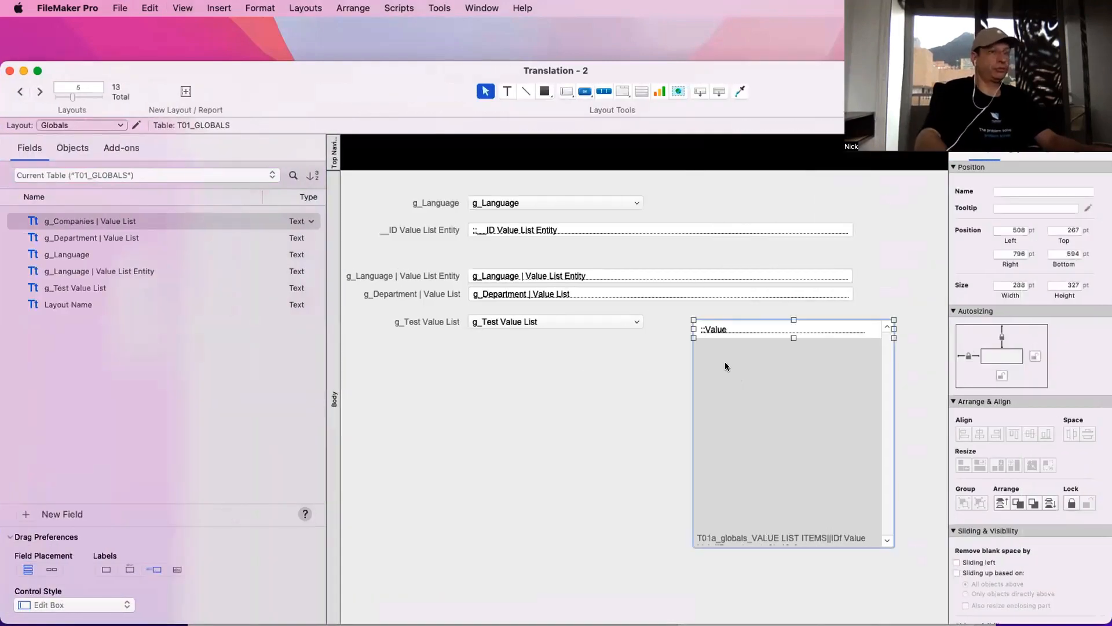
left_click_drag(760, 485, 447, 325)
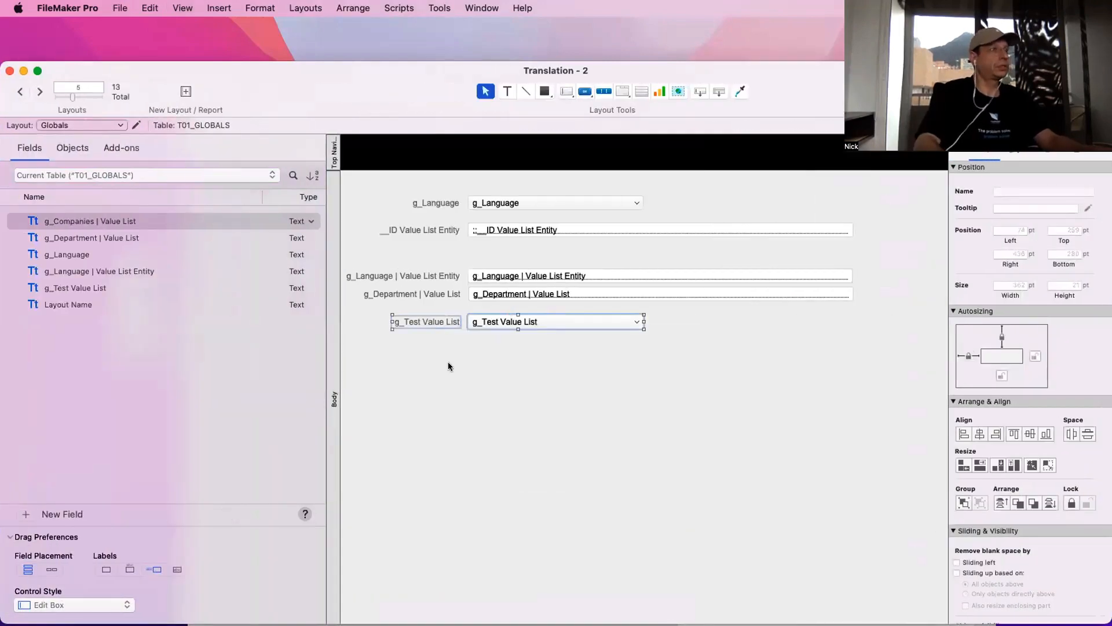
left_click(448, 363)
Change the text of the g_Test Value List field's label to Department
double_click(419, 324)
key("super+a")
type("D")
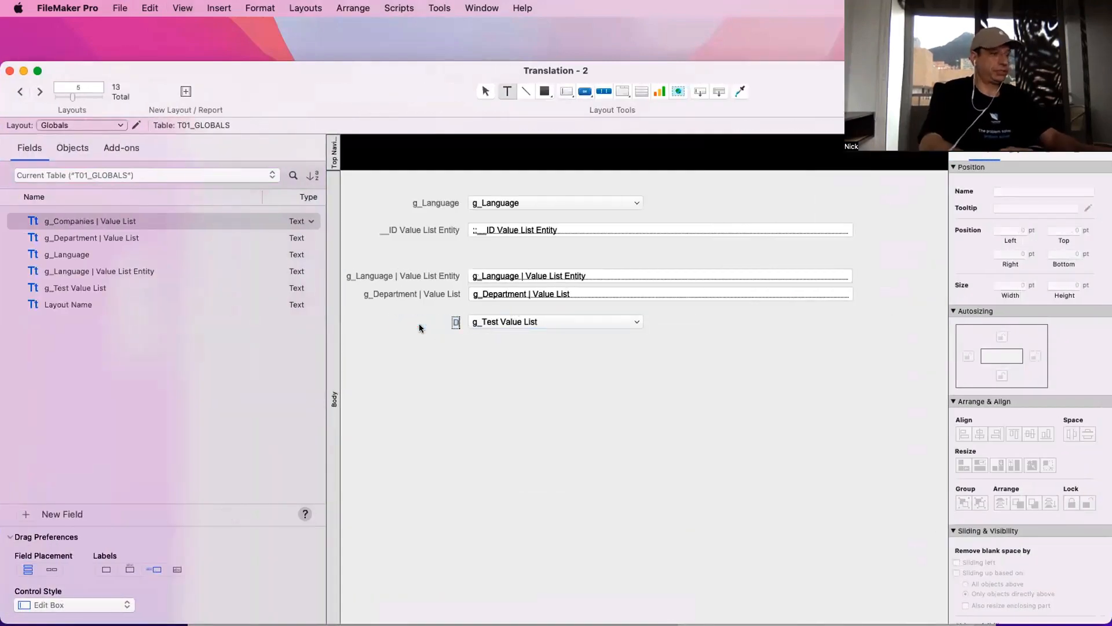
type("eparment")
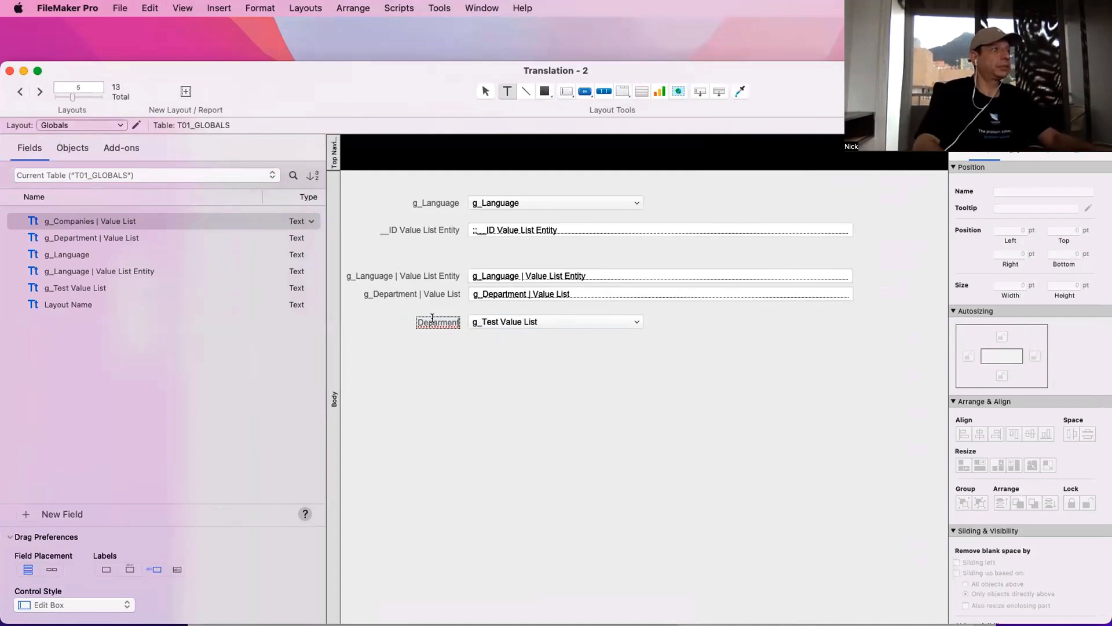
key("BackSpace")
key("BackSpace")
key("BackSpace")
key("BackSpace")
type("tment")
left_click(465, 339)
Move the Department label and its g_Test Value List field lower to open space beneath g_Department | Value List
left_click_drag(445, 319, 447, 318)
left_click(498, 327, "shift")
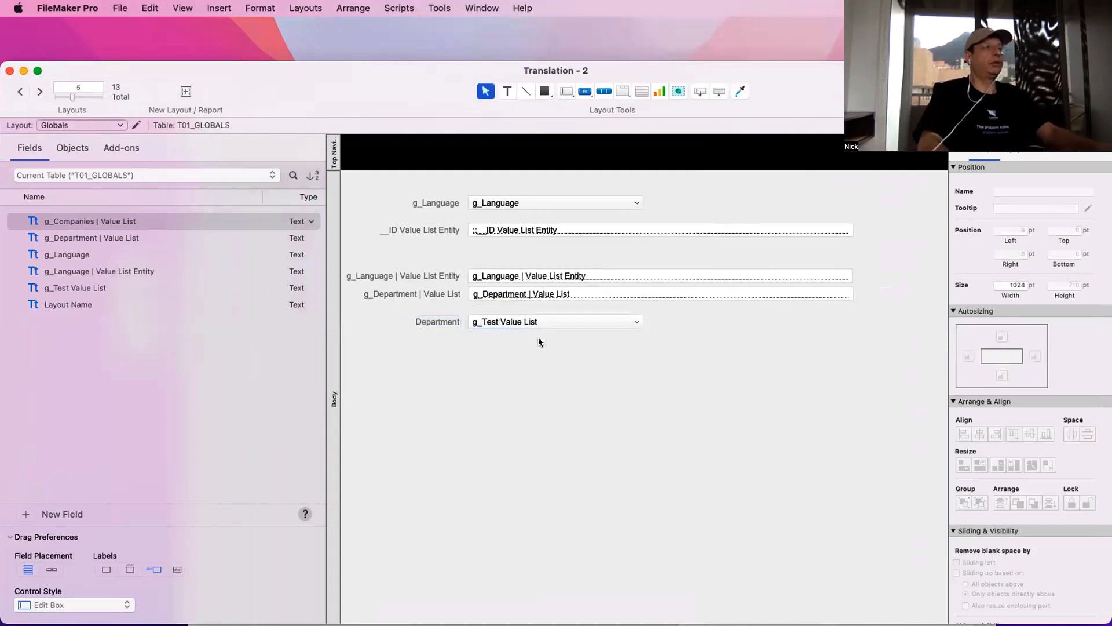
left_click_drag(496, 321, 497, 368)
left_click(516, 333)
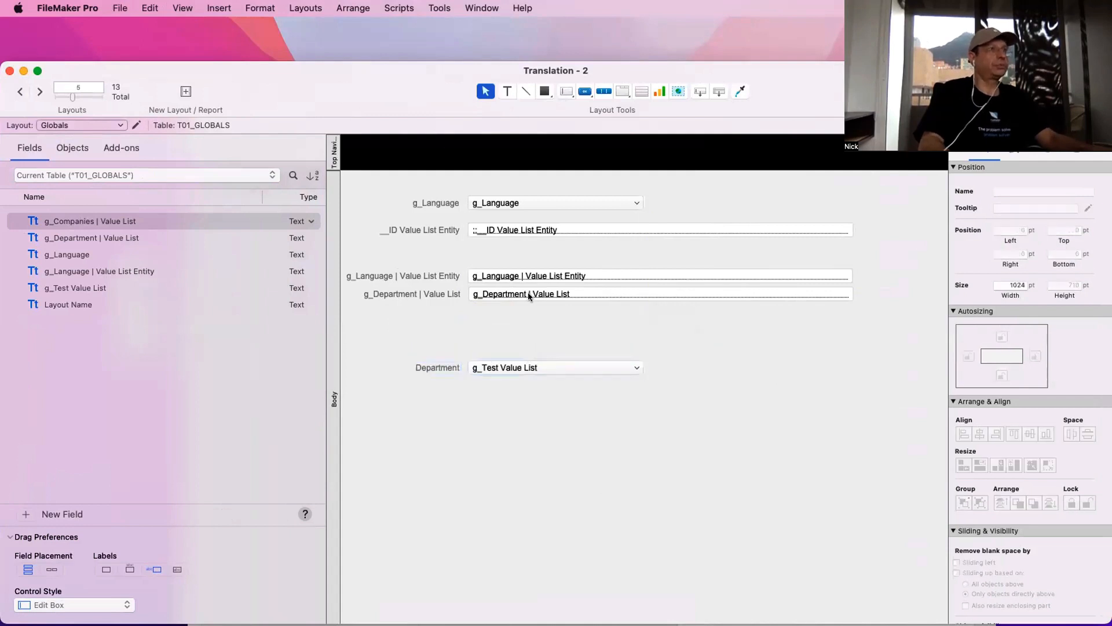
Duplicate the g_Department | Value List field directly below itself and assign the copy to g_Companies | Value List with a label
left_click_drag(528, 293, 527, 315)
double_click(527, 313)
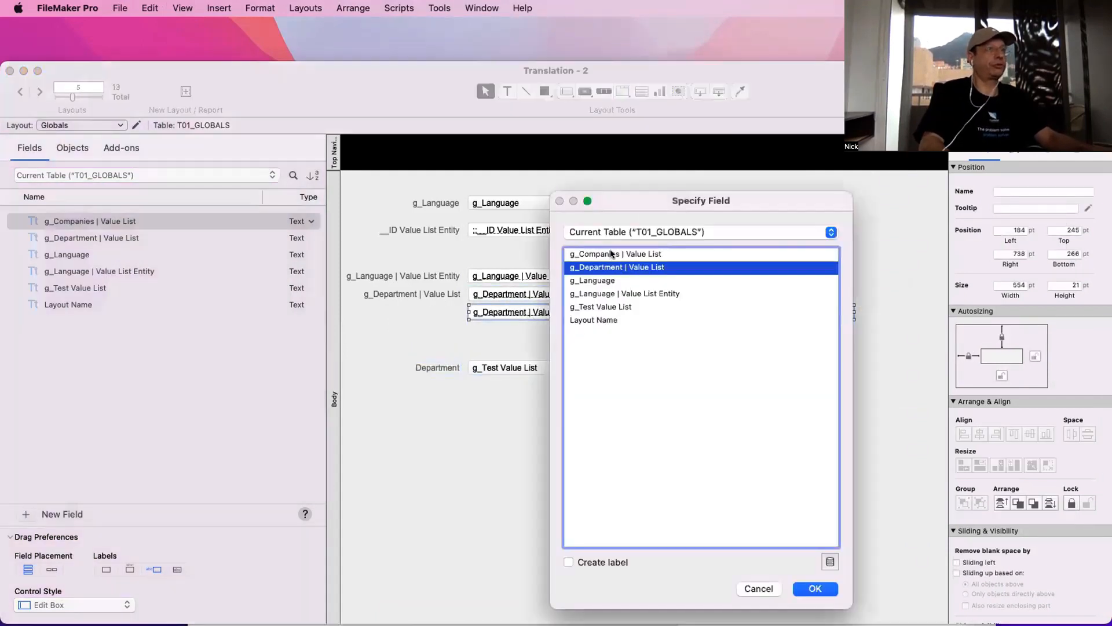
double_click(611, 253)
double_click(524, 313)
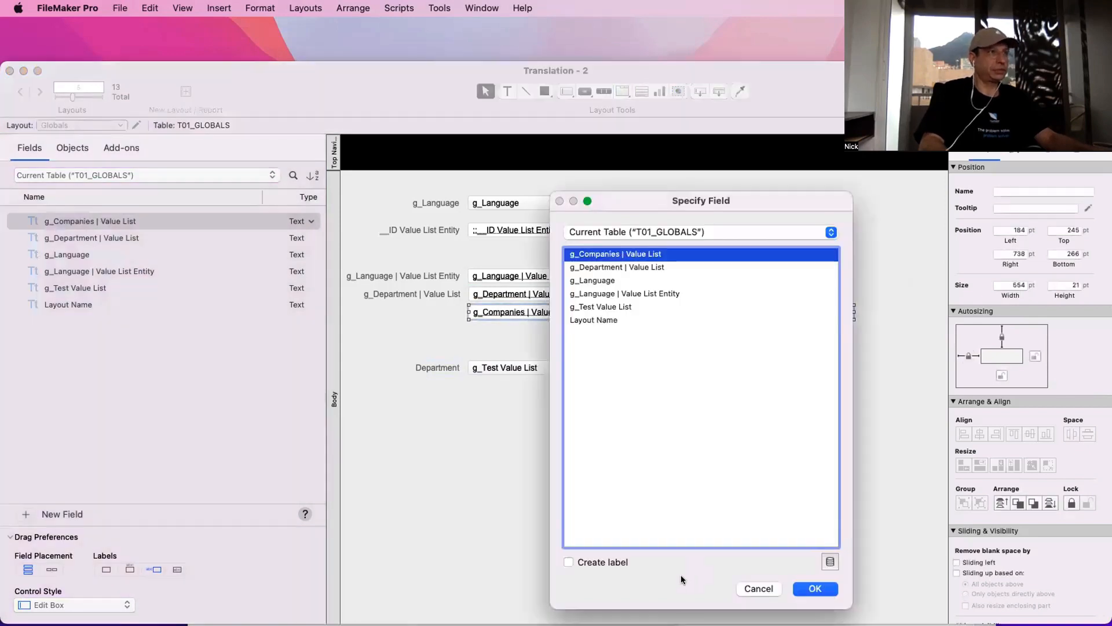
left_click(609, 562)
left_click(815, 589)
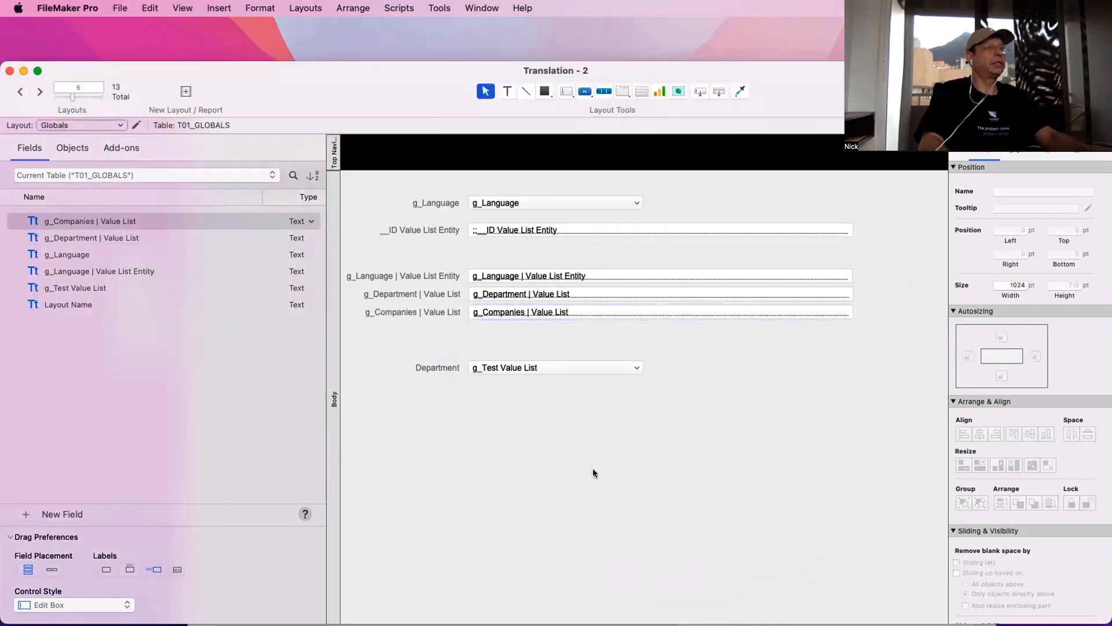
Duplicate the Departments Language value list and rename the copy Companies Language
left_click(127, 6)
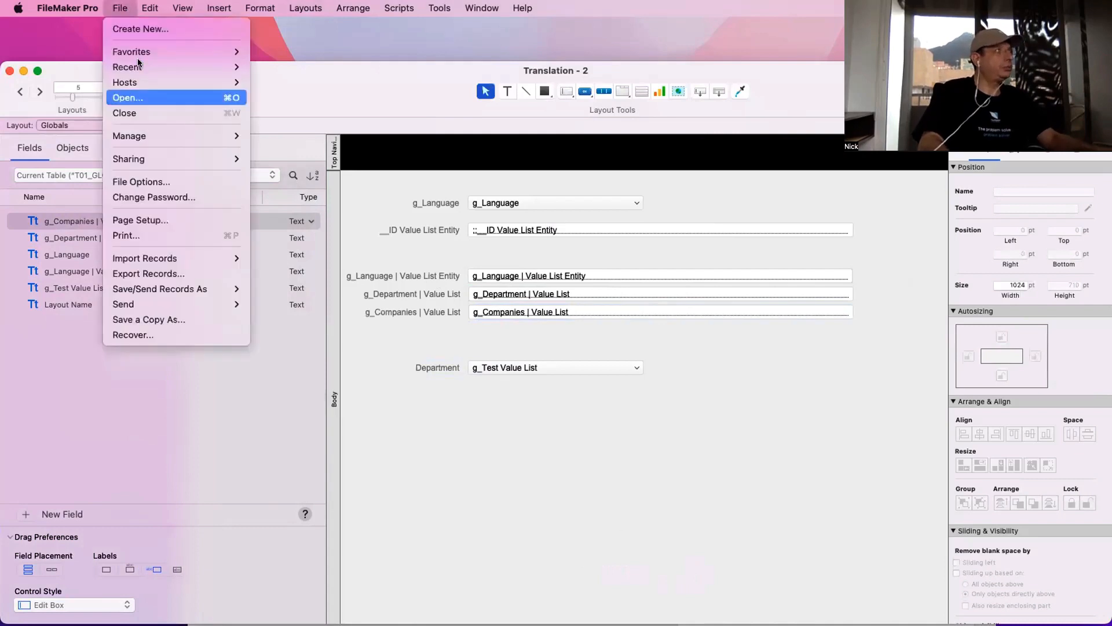
mouse_move(152, 135)
left_click(319, 164)
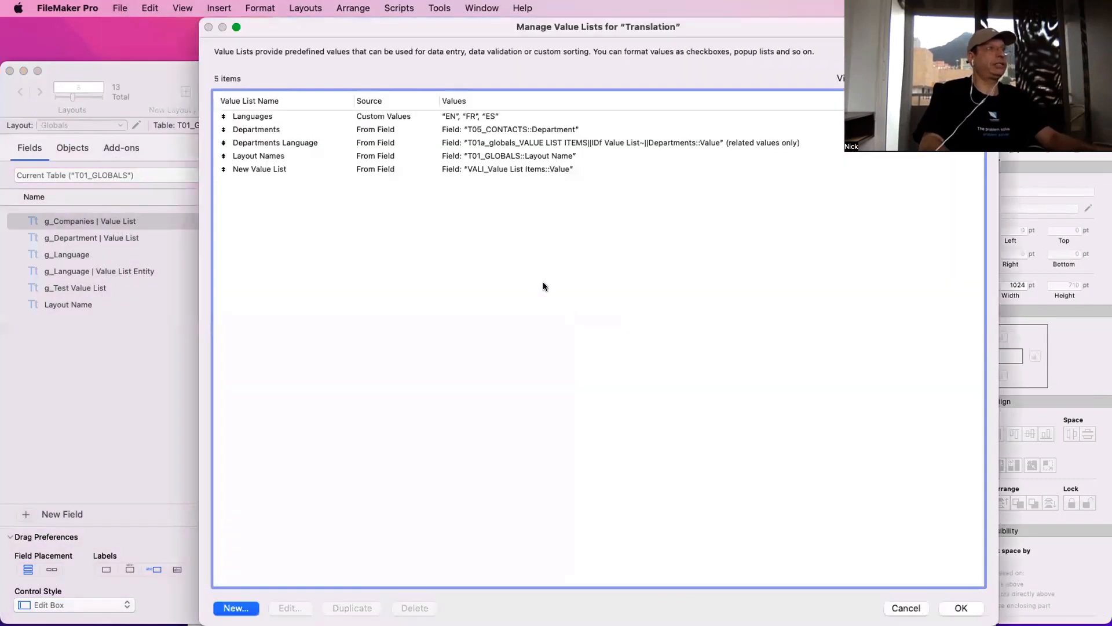
left_click(264, 143)
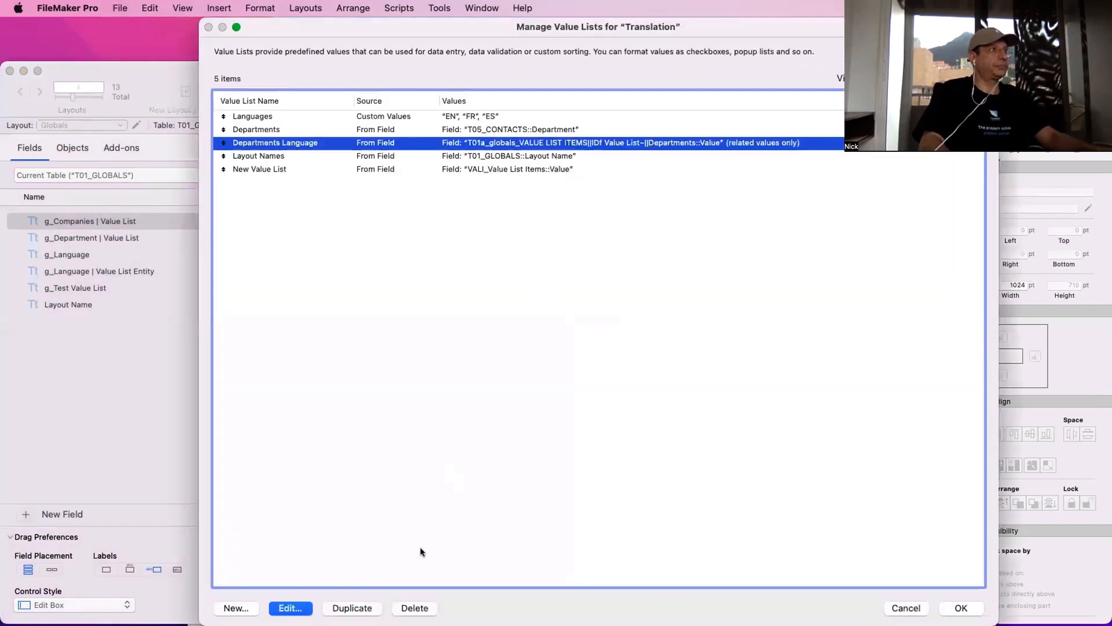
left_click(376, 607)
double_click(304, 183)
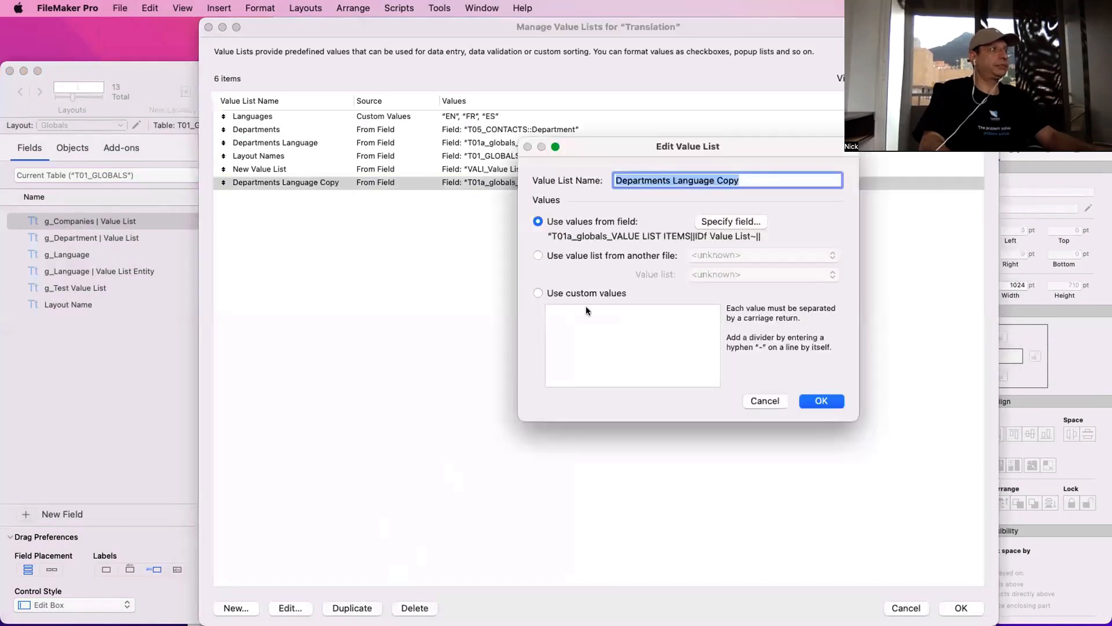
double_click(631, 182)
type("Companie")
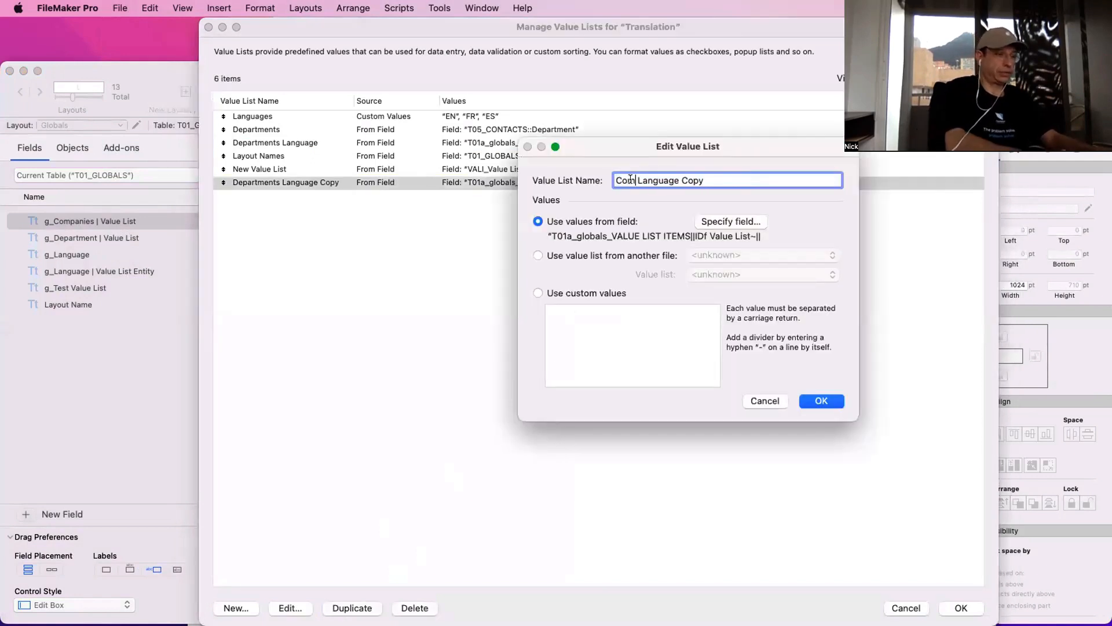
type("s")
double_click(719, 180)
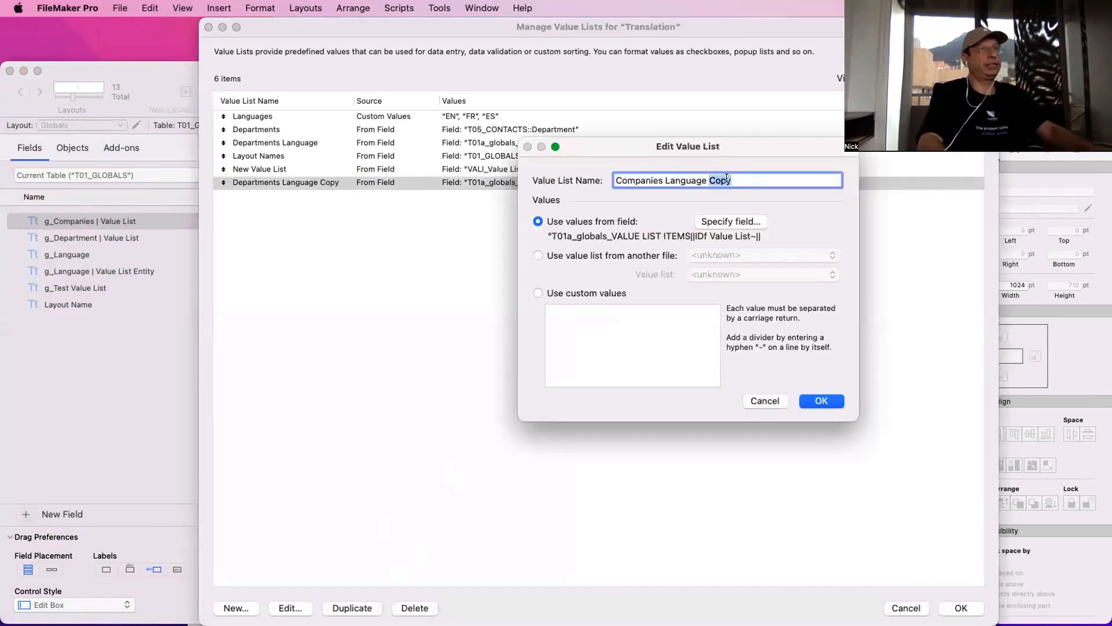
key("BackSpace")
Base the Companies Language value list on the Value field of T01b_globals_VALUE LIST ITEMS||IDf Value List~||Companies and save the value lists
left_click(734, 221)
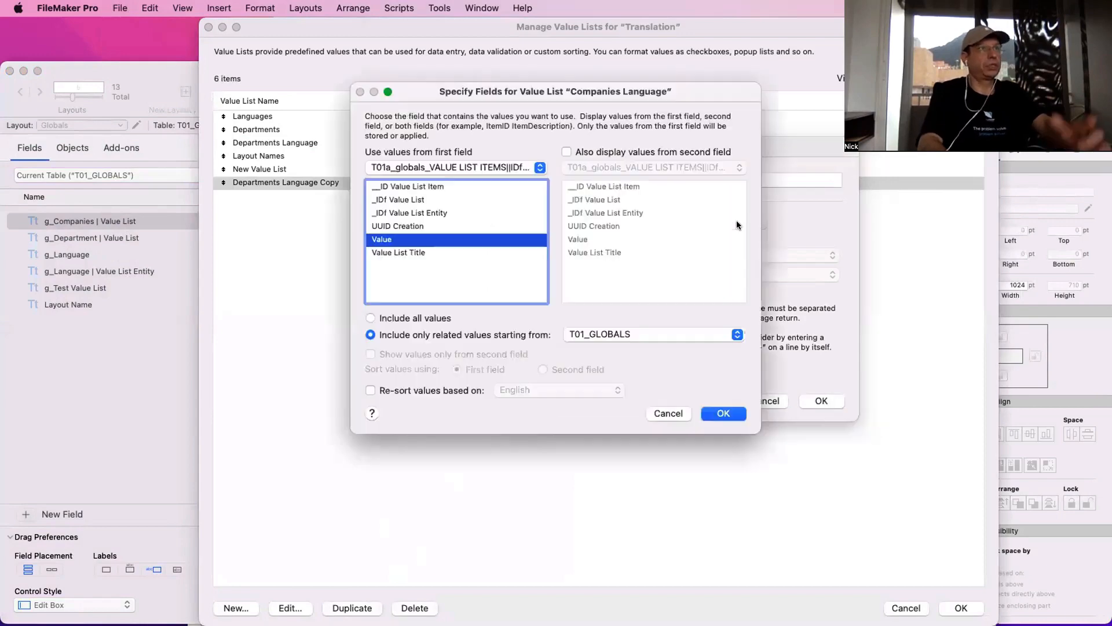
left_click(475, 168)
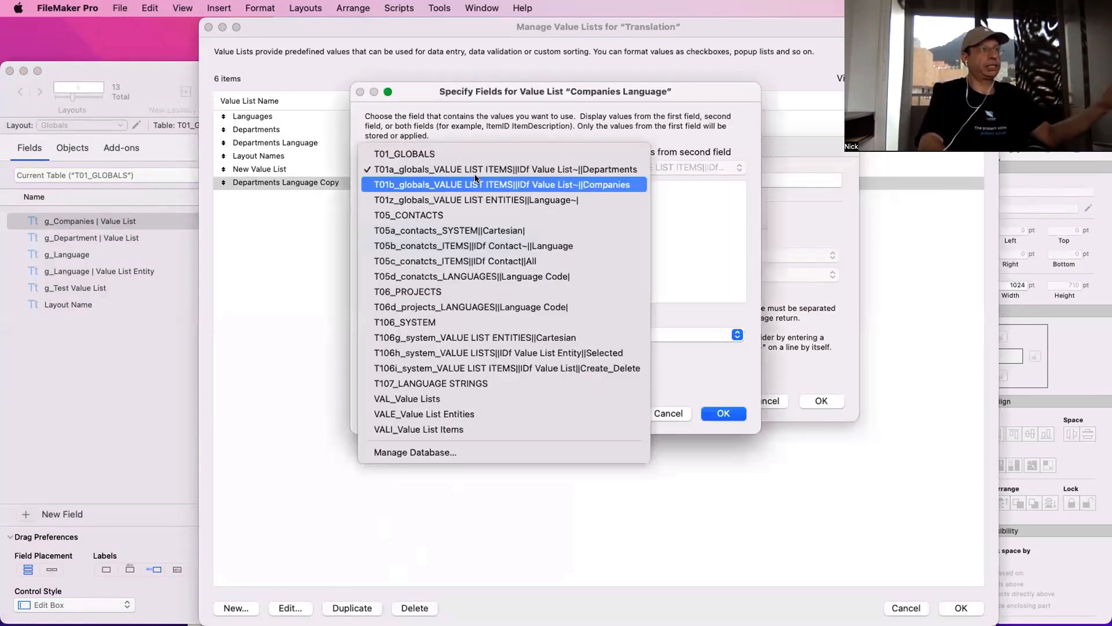
left_click(475, 181)
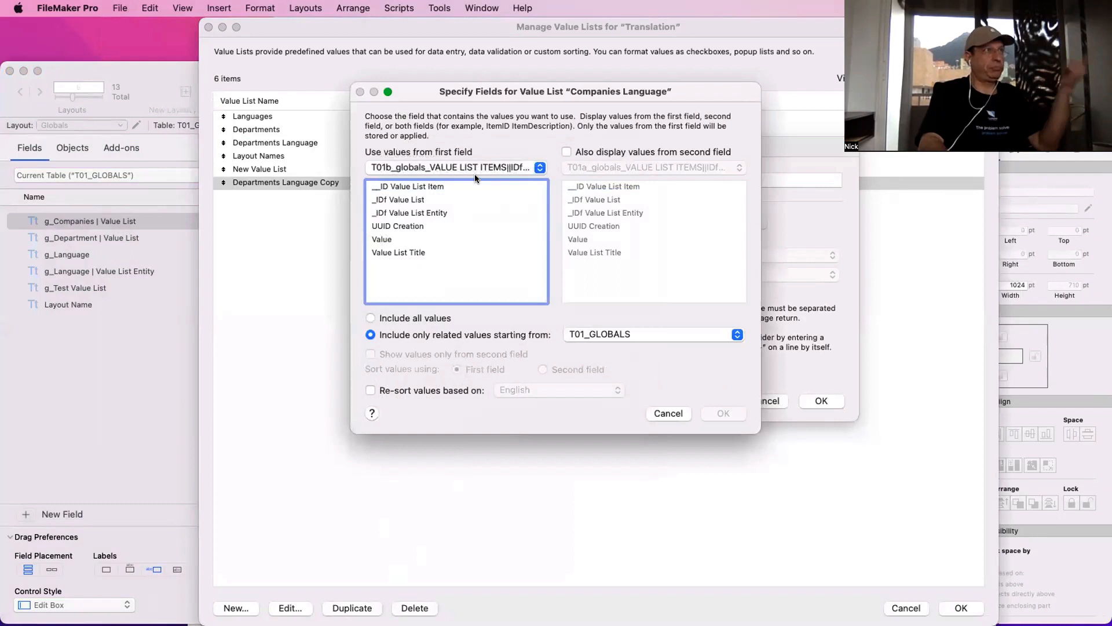
left_click(395, 239)
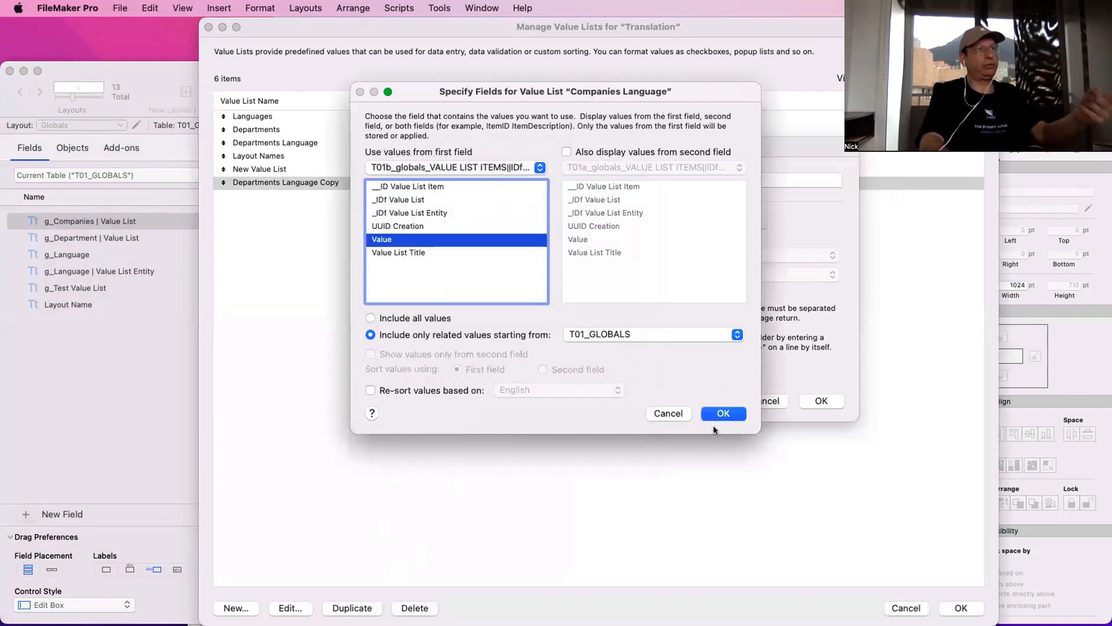
left_click(723, 414)
left_click(825, 403)
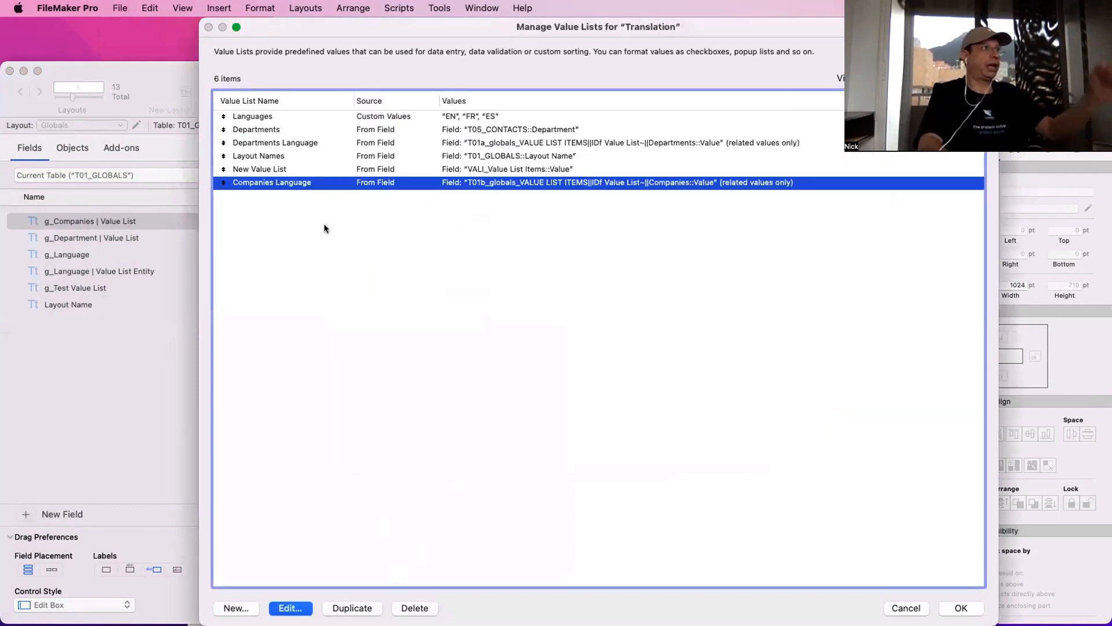
left_click(961, 608)
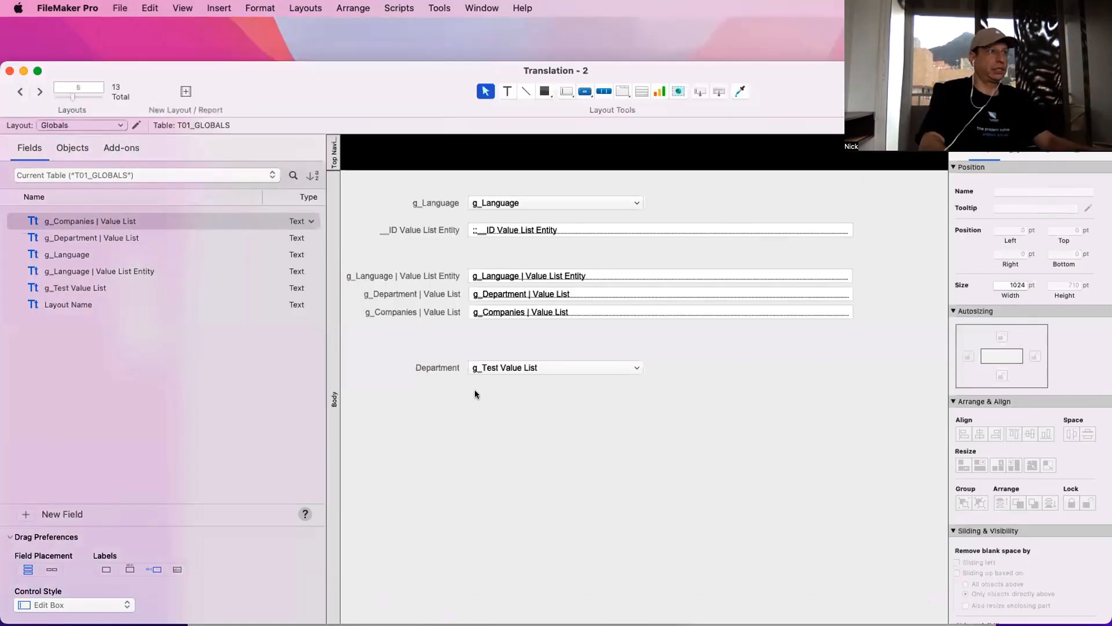
Duplicate the g_Test Value List pop-up field directly below itself and create a label for the copy
left_click_drag(508, 369, 510, 387)
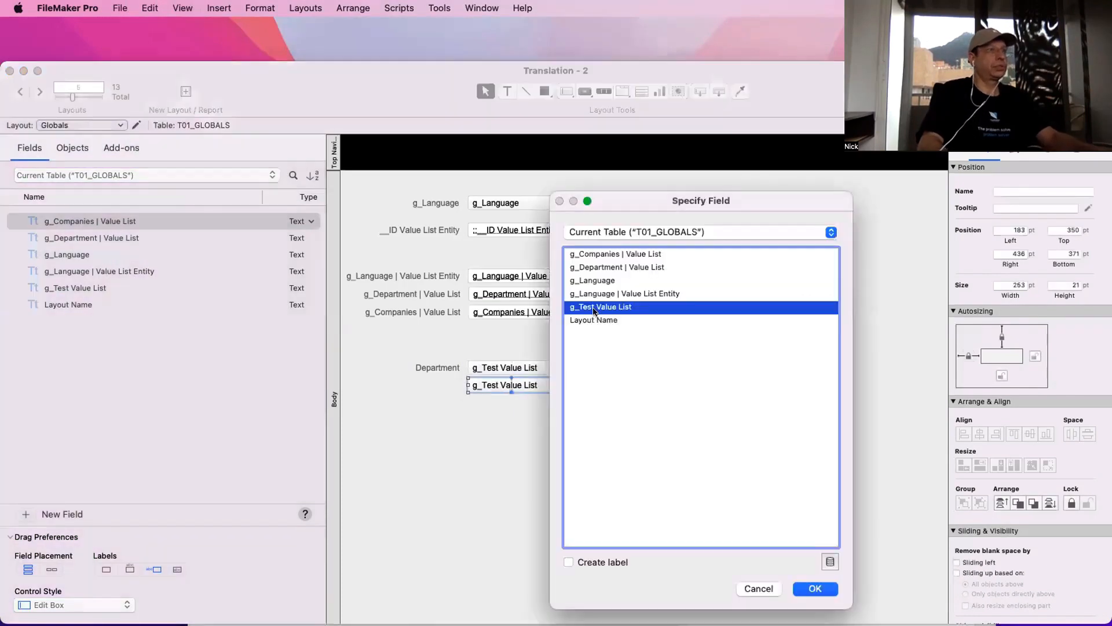
double_click(597, 308)
double_click(508, 385)
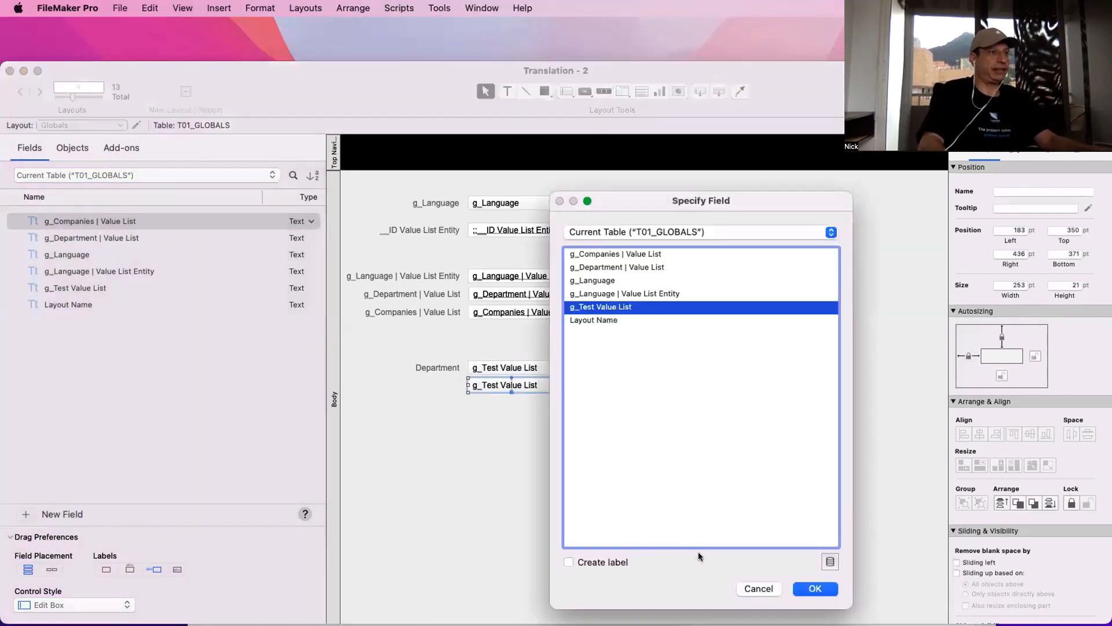
left_click(802, 588)
double_click(545, 385)
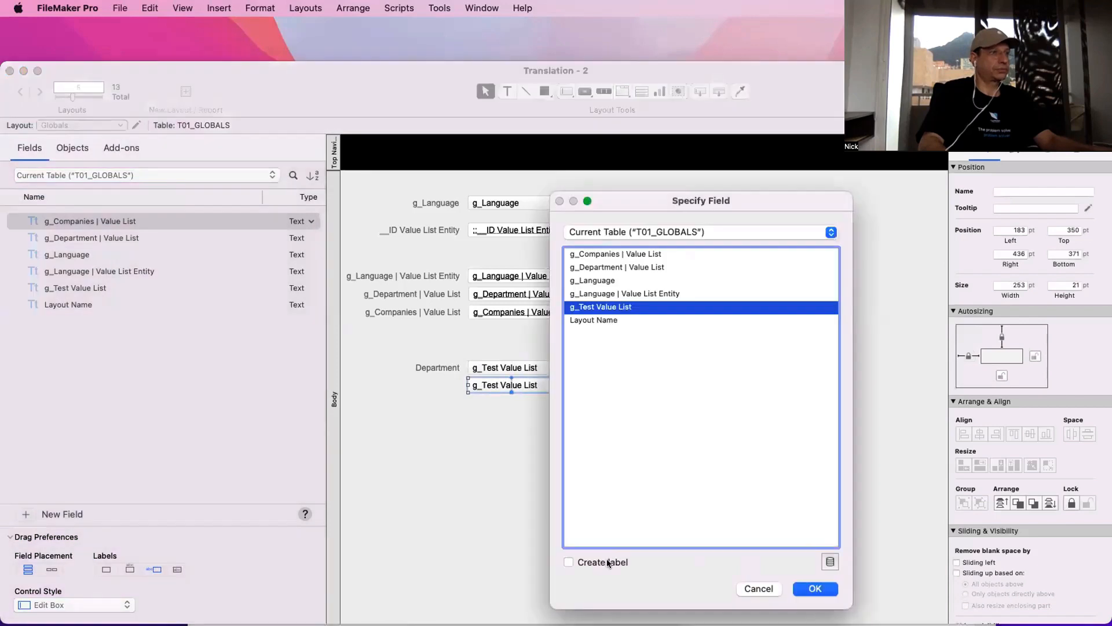
left_click(569, 562)
left_click(815, 585)
Change the text of the duplicated g_Test Value List field's label to Companies
left_click(445, 391)
double_click(445, 391)
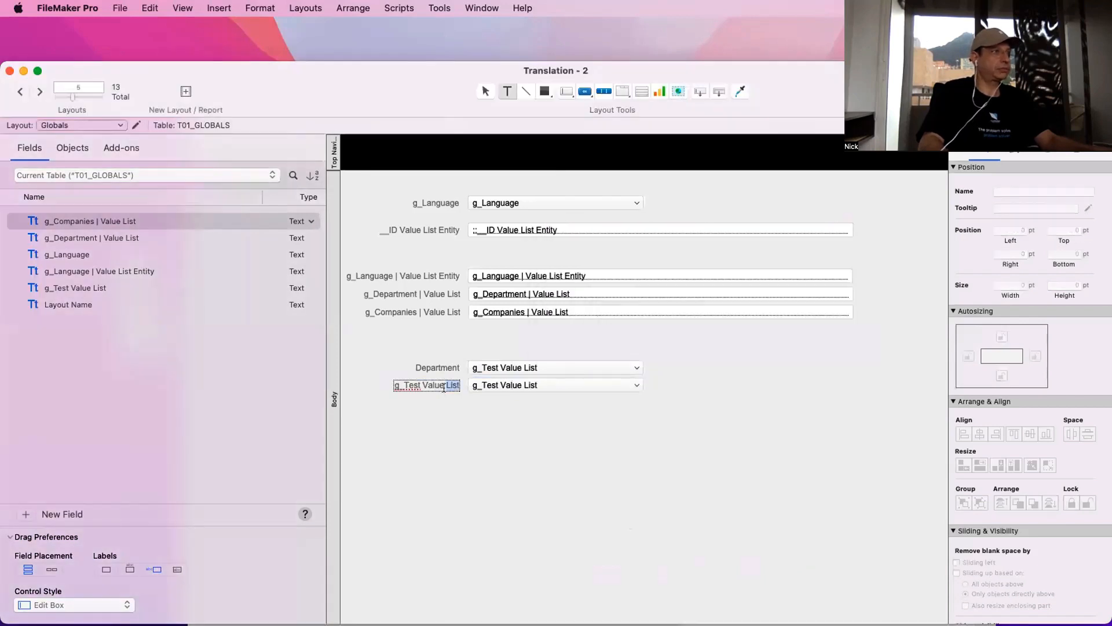
key("BackSpace")
type("Companies")
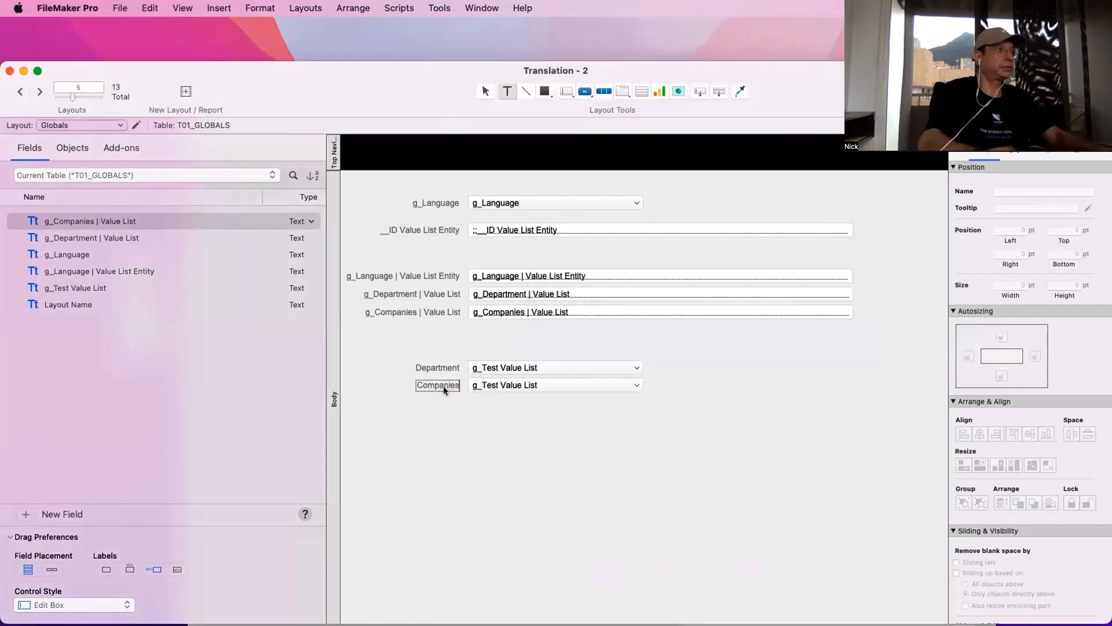
left_click(495, 417)
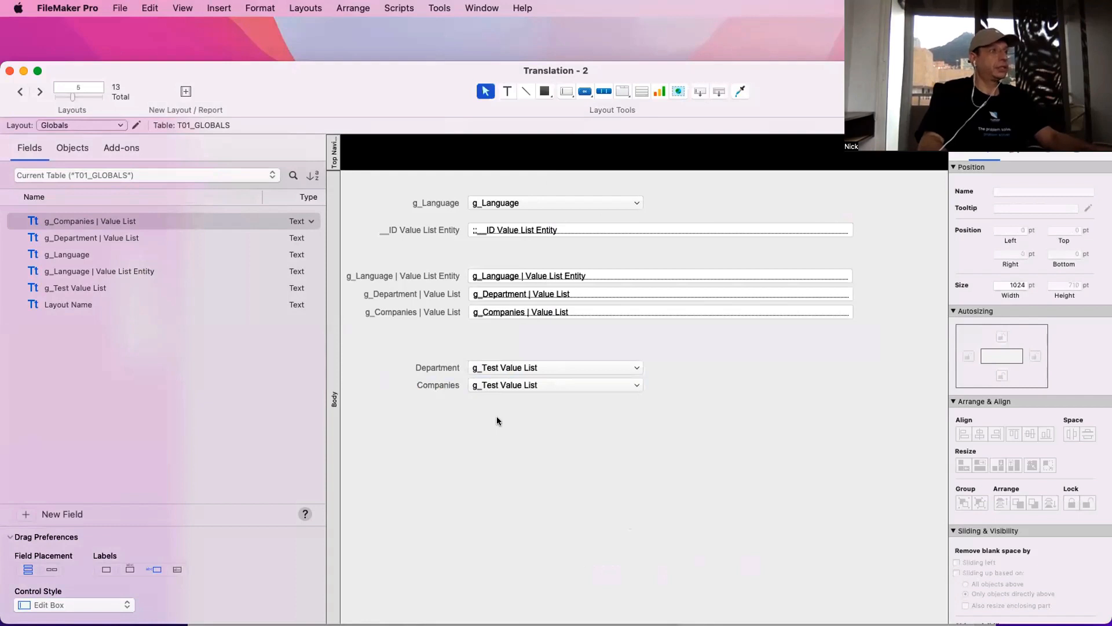
Set the Companies pop-up field to take its values from Companies Language and return to Browse mode
left_click(525, 386)
left_click(1085, 152)
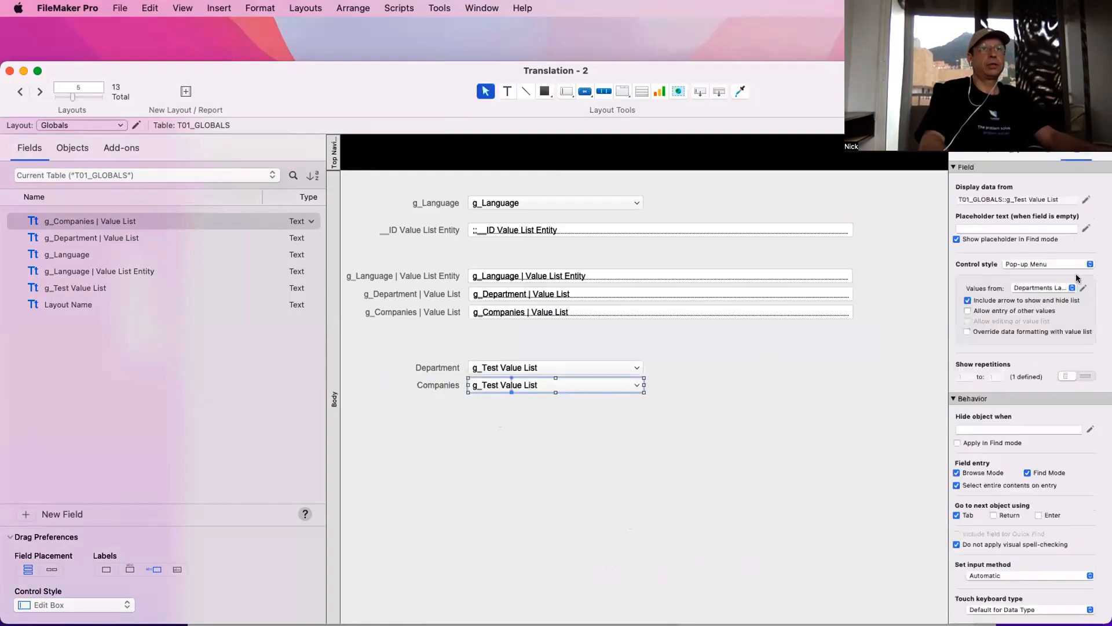
left_click(1075, 288)
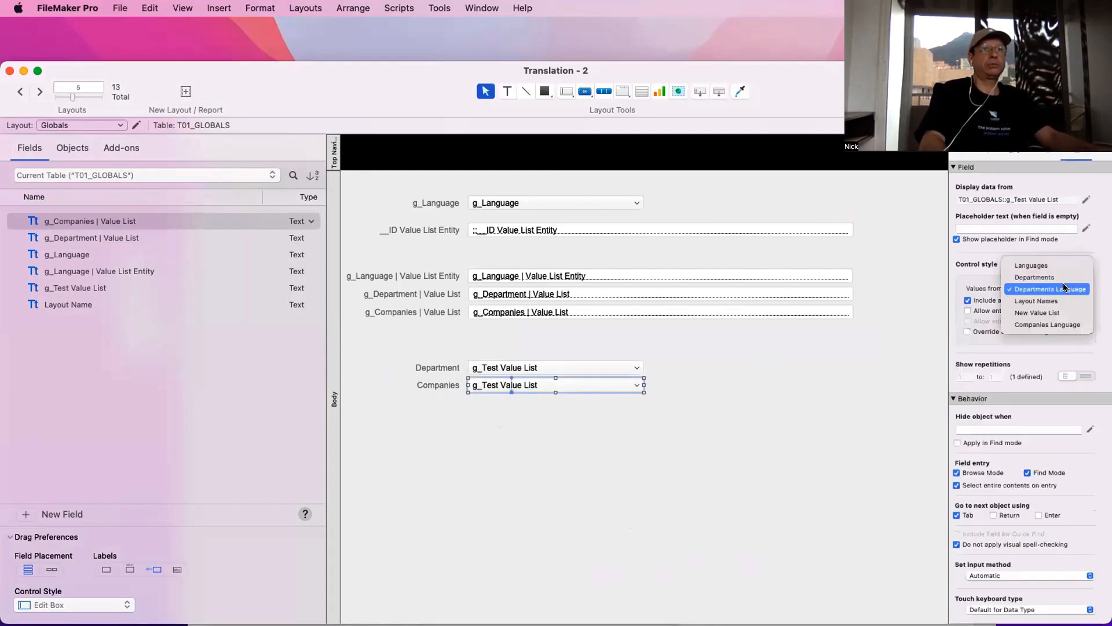
left_click(1062, 324)
key("super+b")
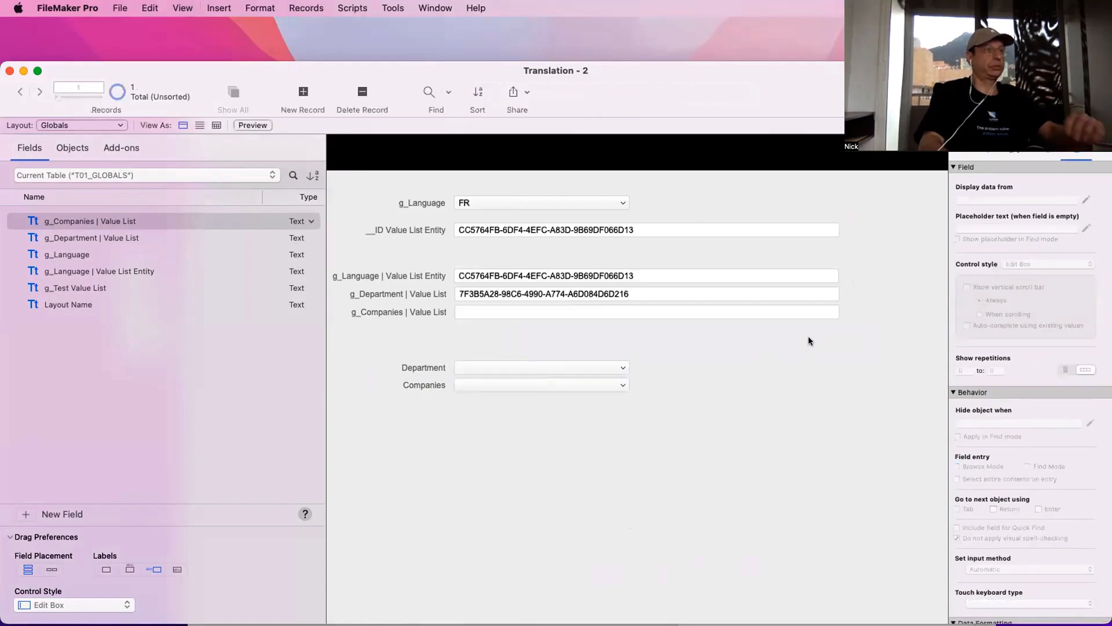
Copy the ID of the EN Companies list from the System window into g_Companies | Value List on Globals
left_click(808, 341)
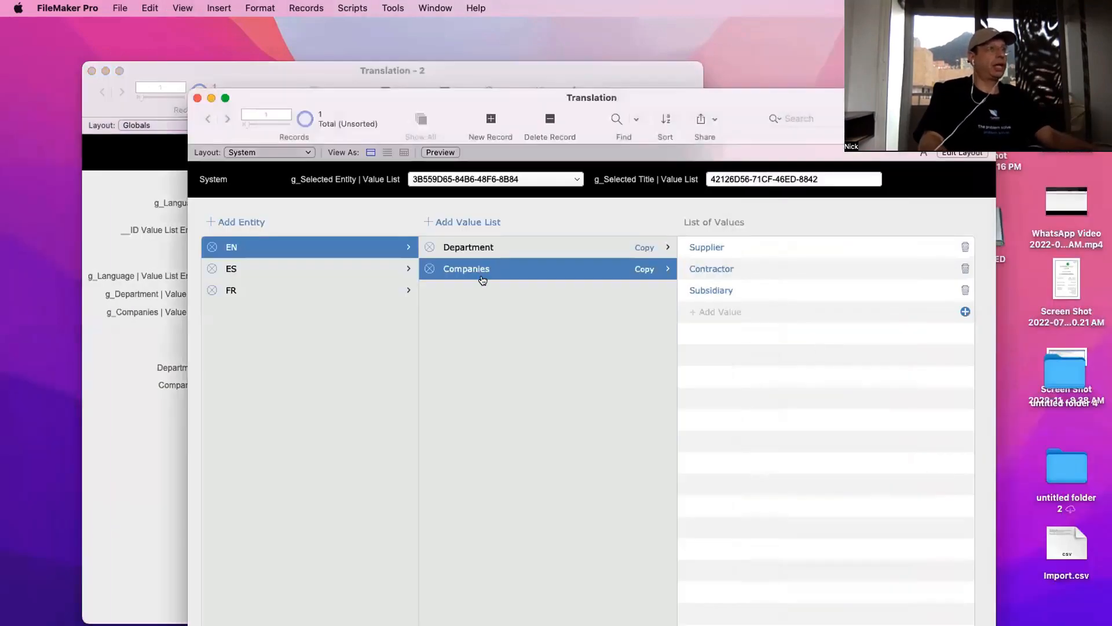
left_click(650, 272)
key("super+grave")
left_click(263, 308)
key("super+v")
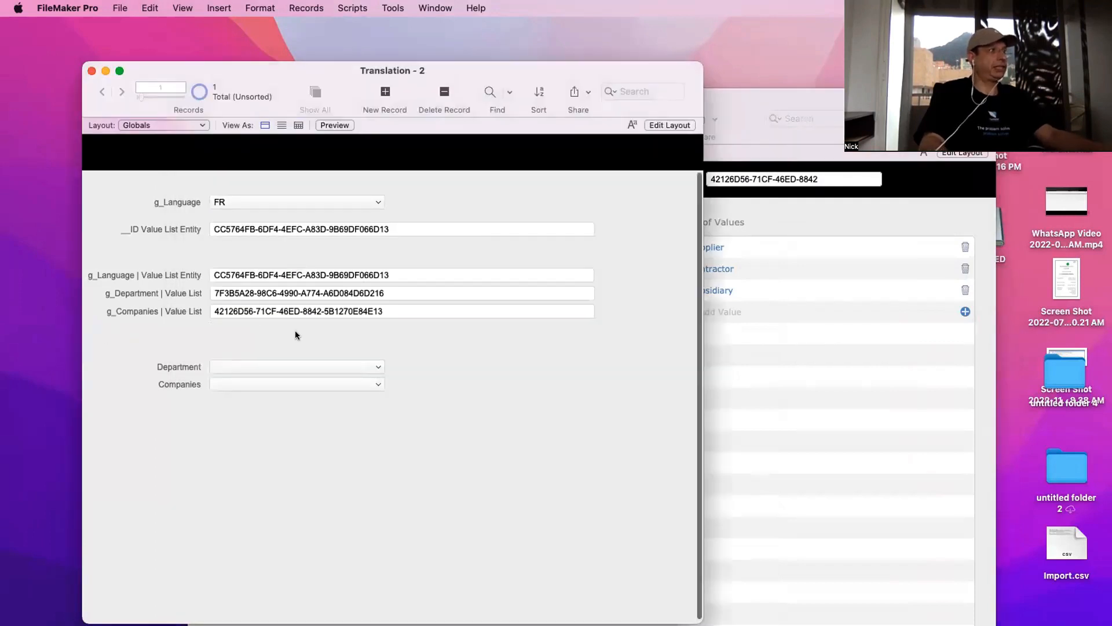
Check the choices offered for Department and Companies on Globals, and compare the list IDs with the language selected in the System window
left_click(231, 275)
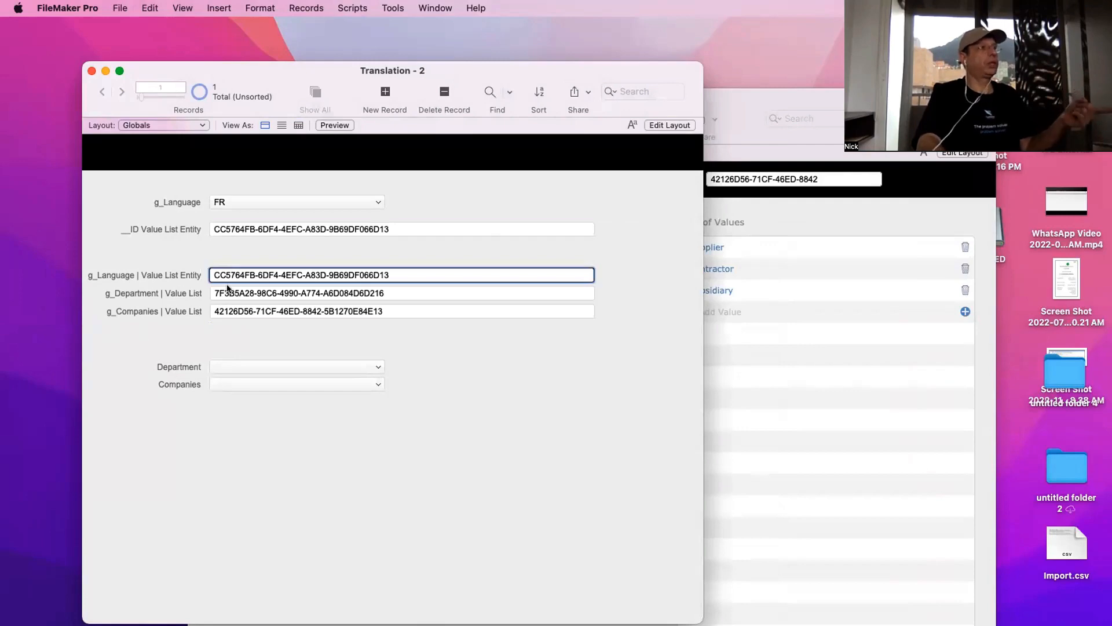
left_click(230, 290)
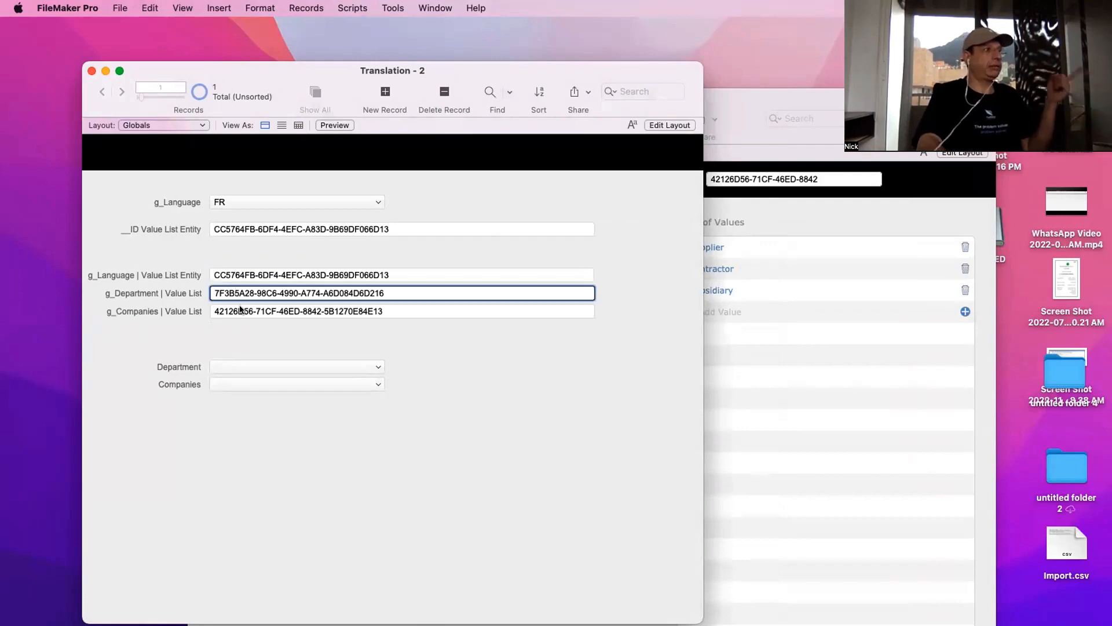
left_click(242, 310)
left_click(255, 351)
left_click(259, 366)
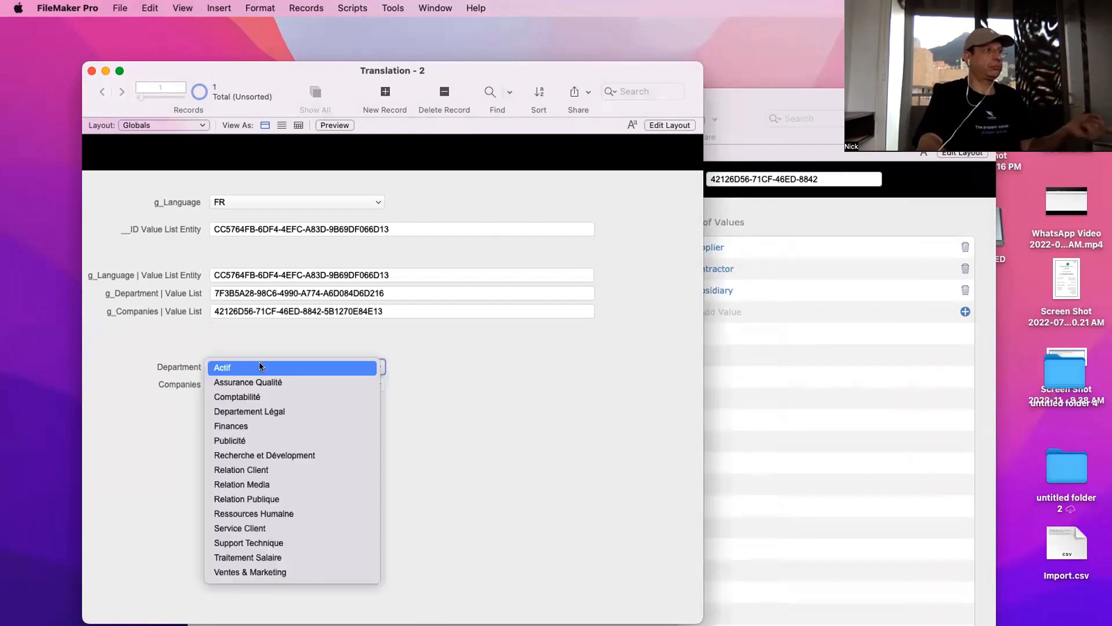
left_click(253, 329)
left_click(255, 384)
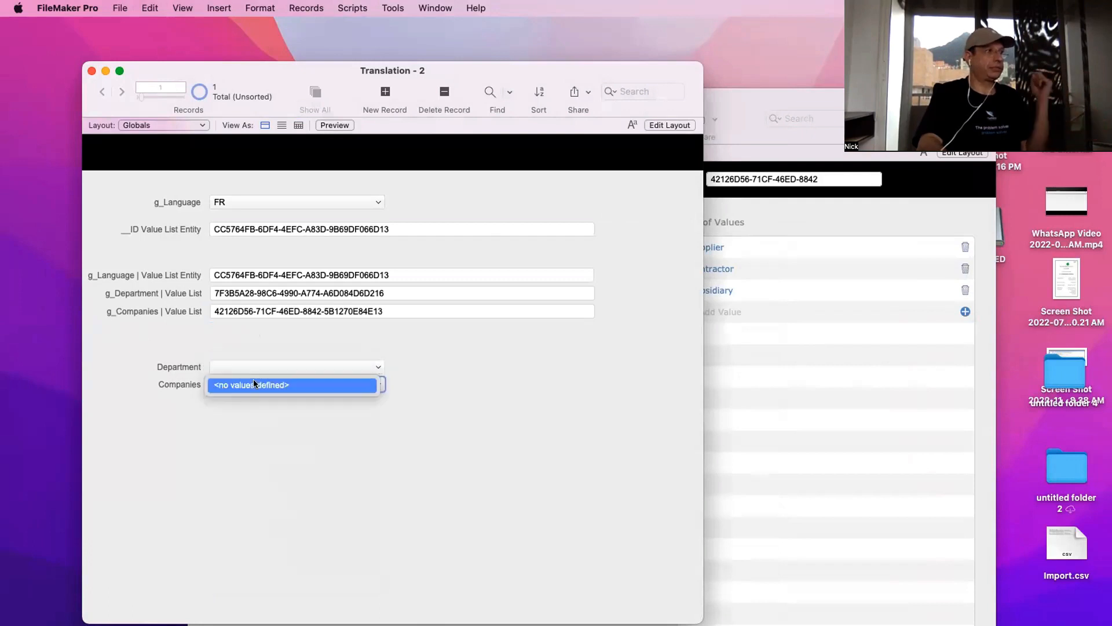
left_click(283, 326)
left_click(705, 342)
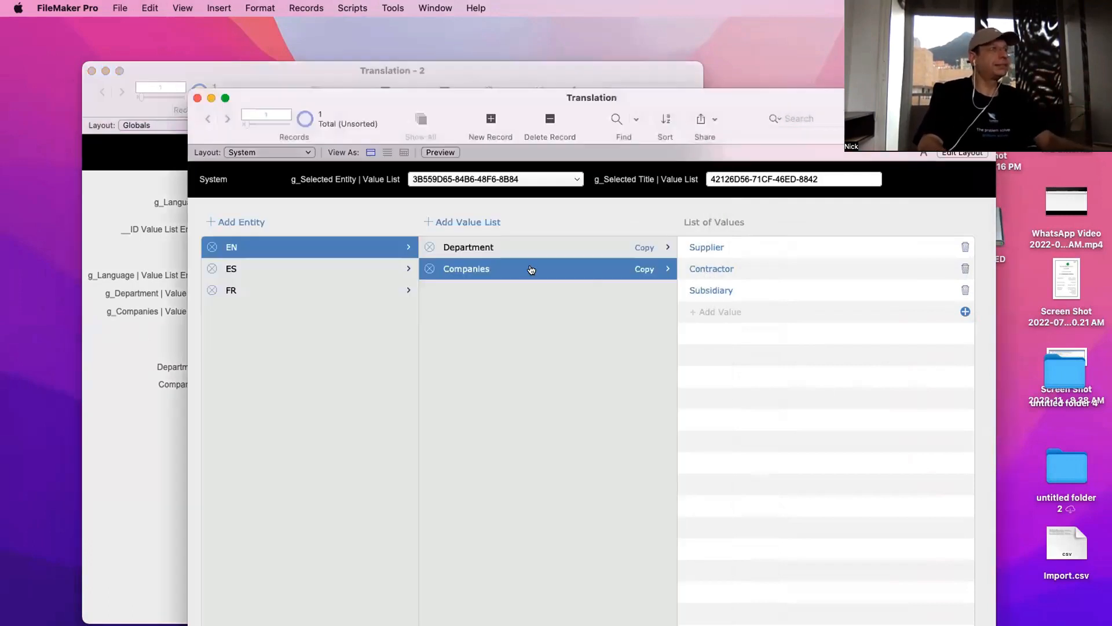
left_click(139, 408)
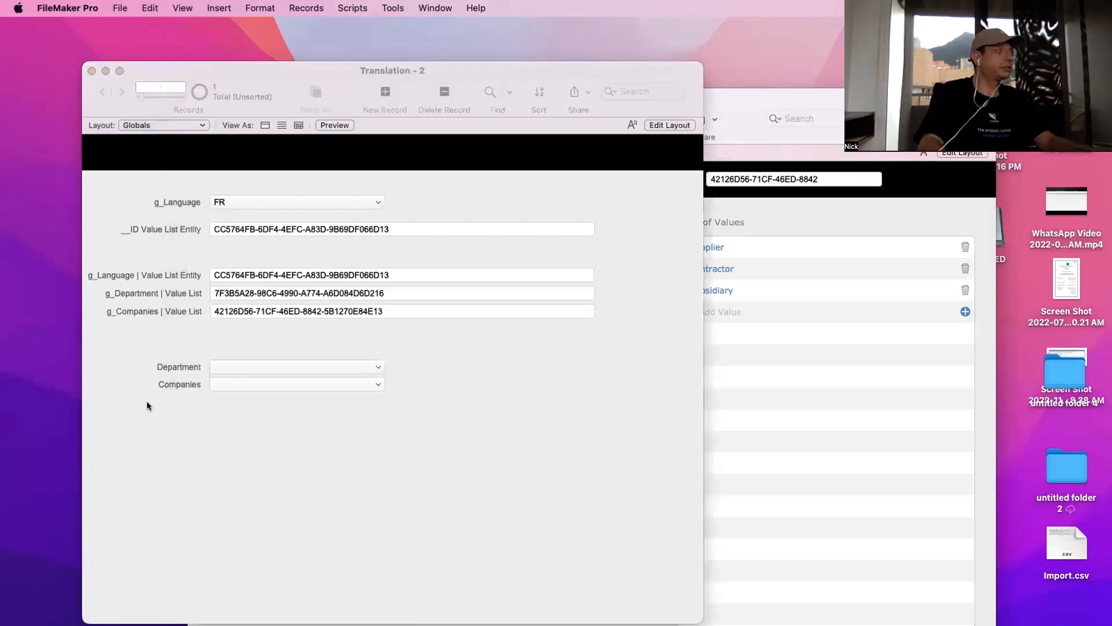
left_click(270, 293)
triple_click(270, 313)
left_click(286, 335)
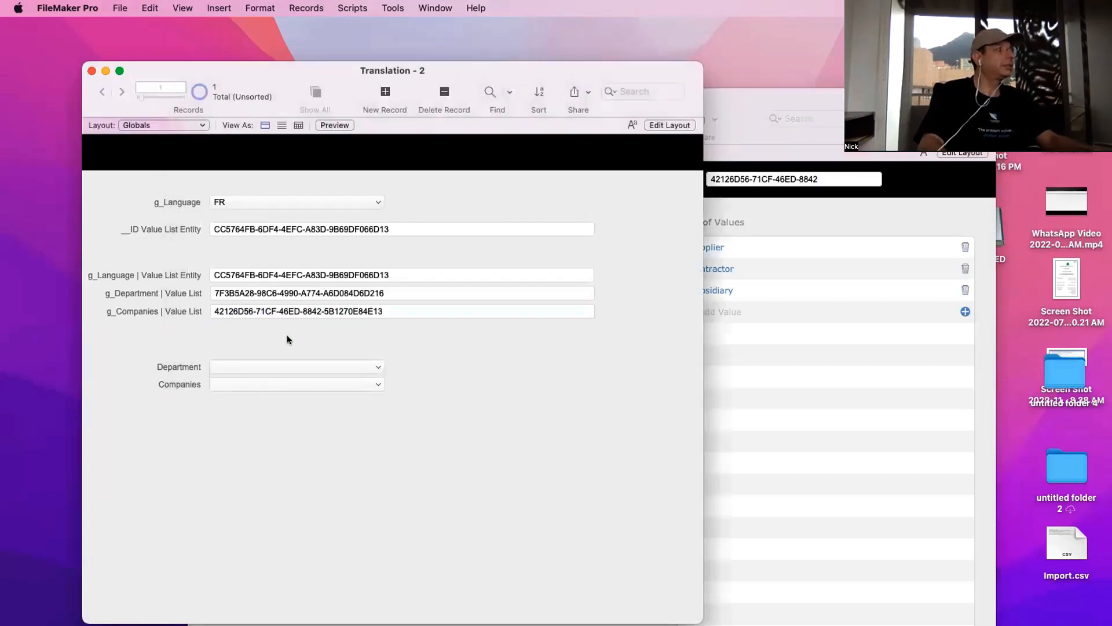
Set g_Language to EN and copy the __ID Value List Entity value into g_Language | Value List Entity
left_click(239, 204)
left_click(241, 185)
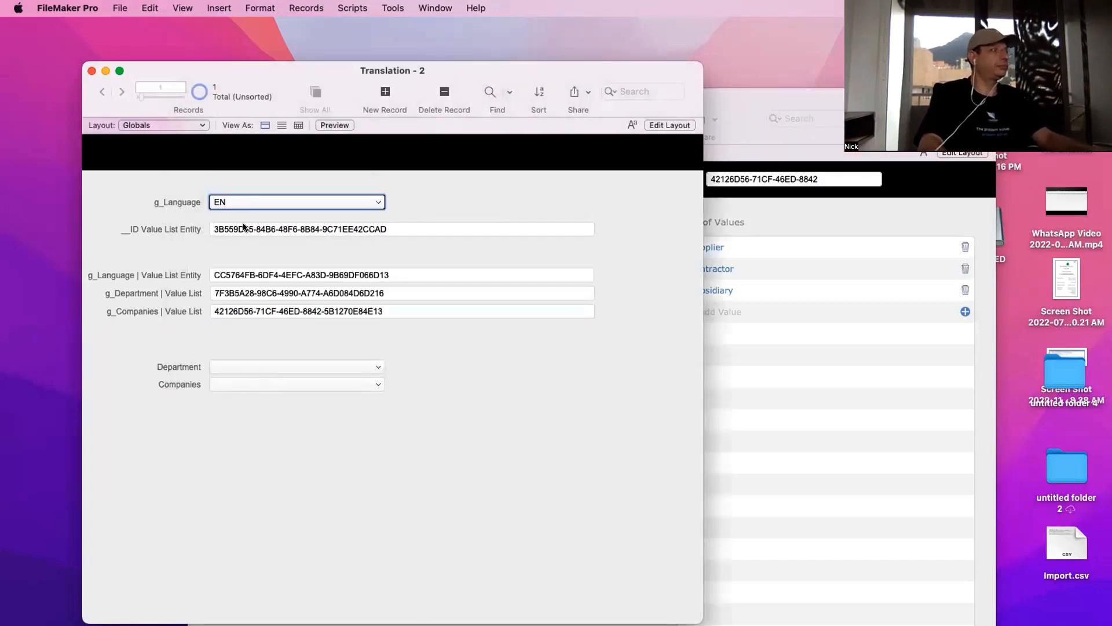
triple_click(244, 227)
key("cmd+c")
triple_click(262, 275)
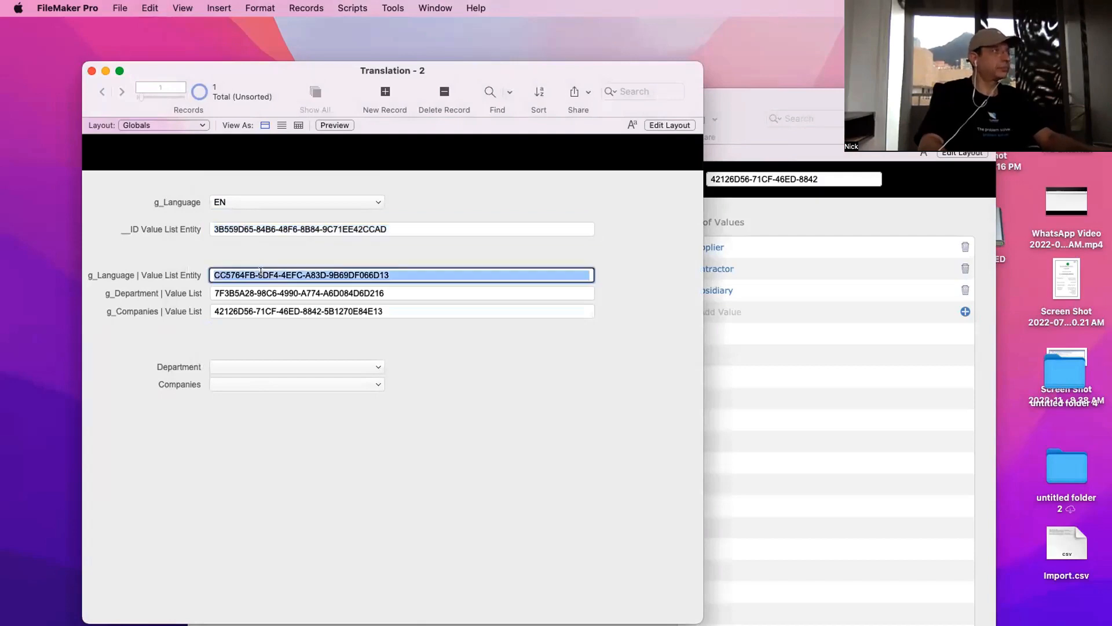
key("cmd+v")
left_click(595, 369)
Copy the ID of the EN Department list from the System window into g_Department | Value List on Globals
left_click(716, 374)
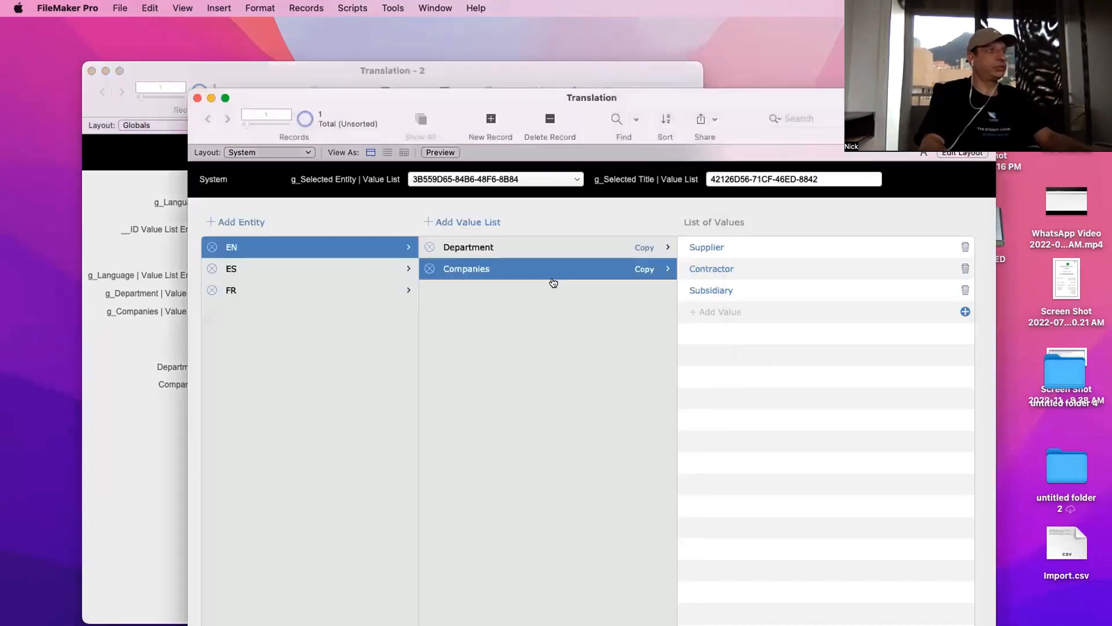
left_click(480, 250)
left_click(648, 247)
left_click(167, 316)
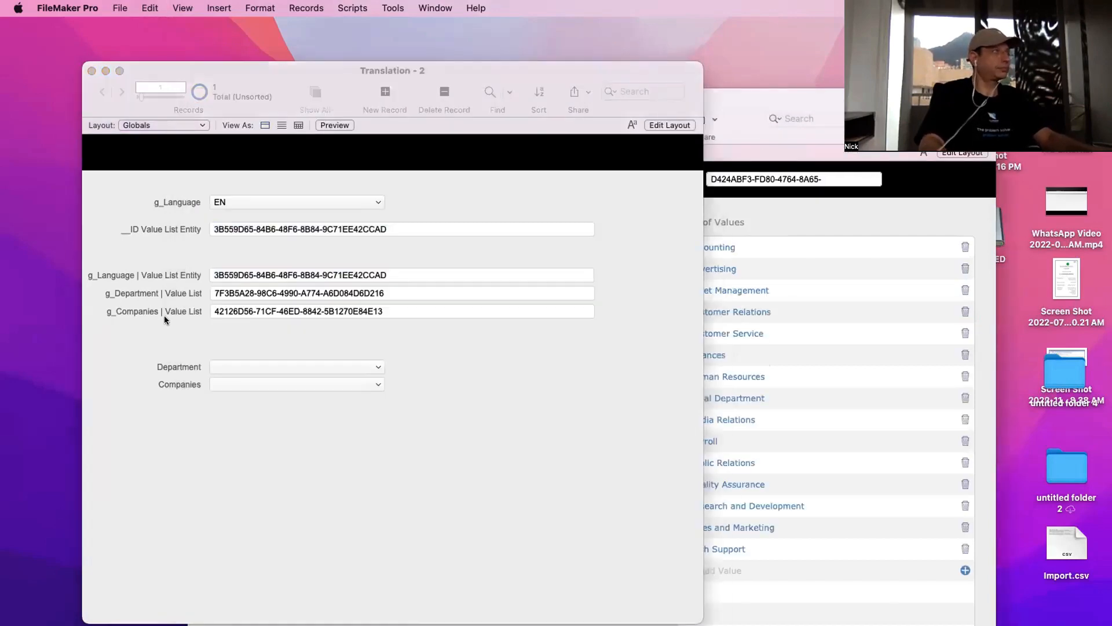
triple_click(301, 292)
key("super+v")
left_click(472, 345)
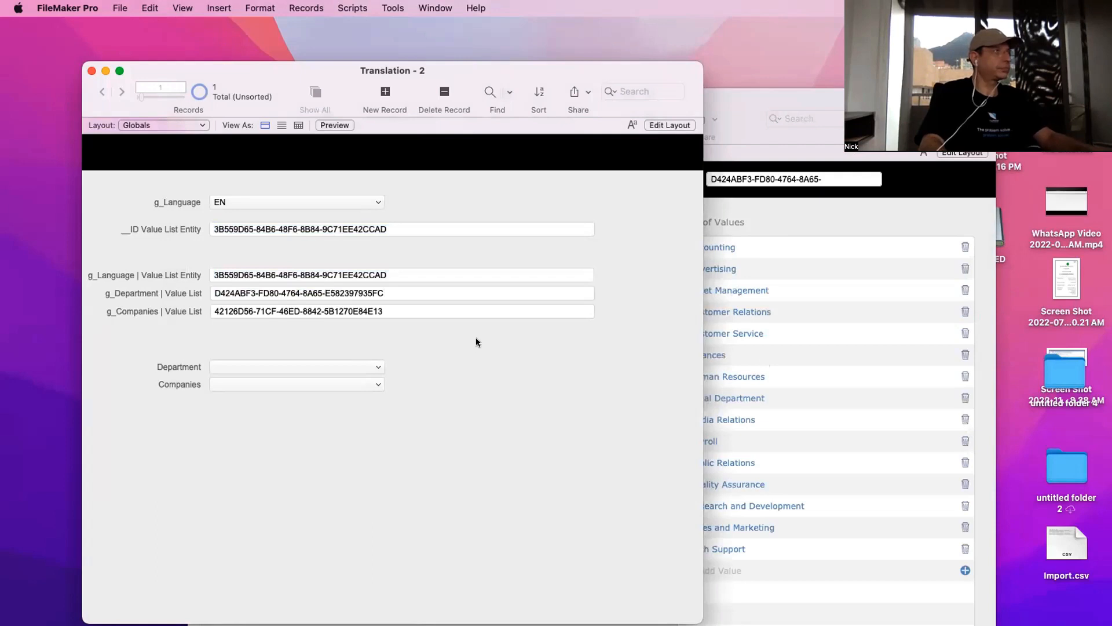
Examine the English choices offered by the Department and Companies pop-up fields without selecting any
left_click(348, 368)
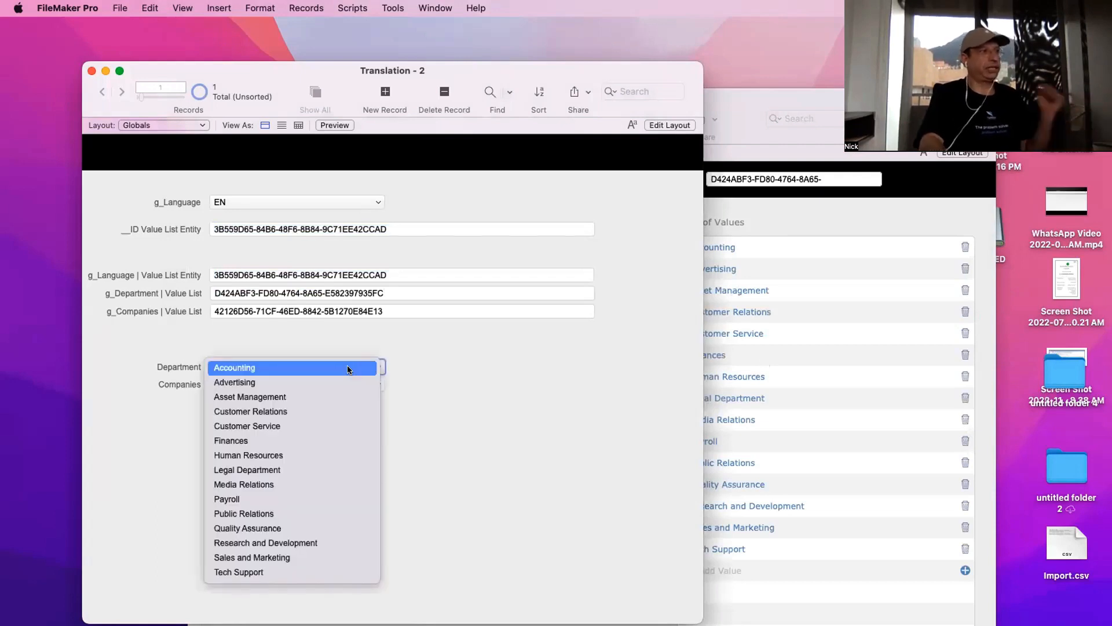
left_click(345, 347)
left_click(331, 383)
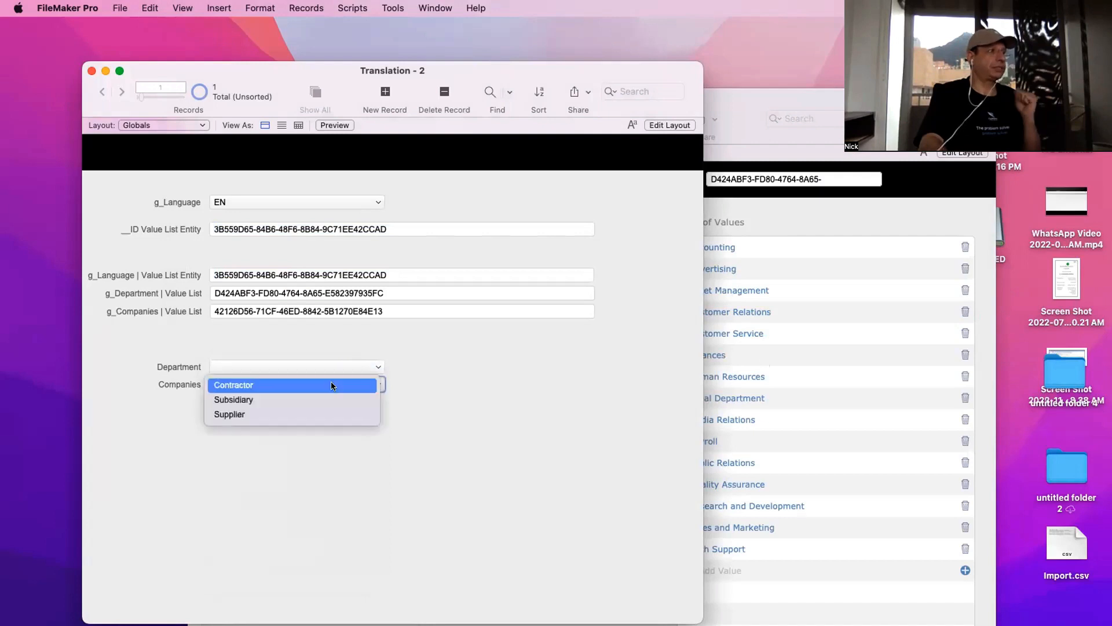
left_click(335, 458)
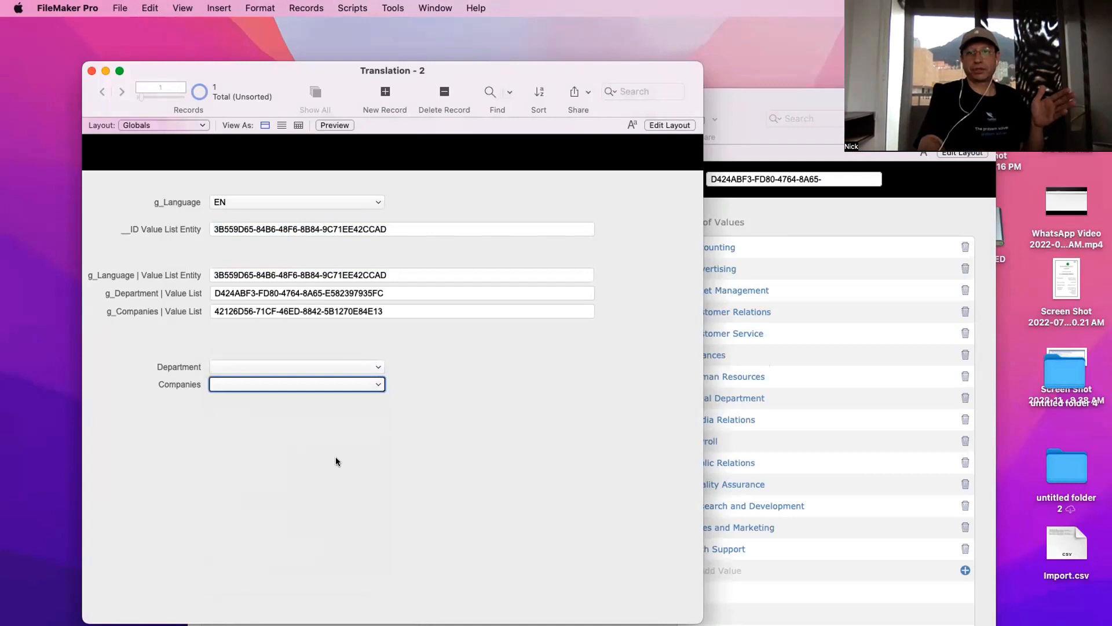
left_click(336, 458)
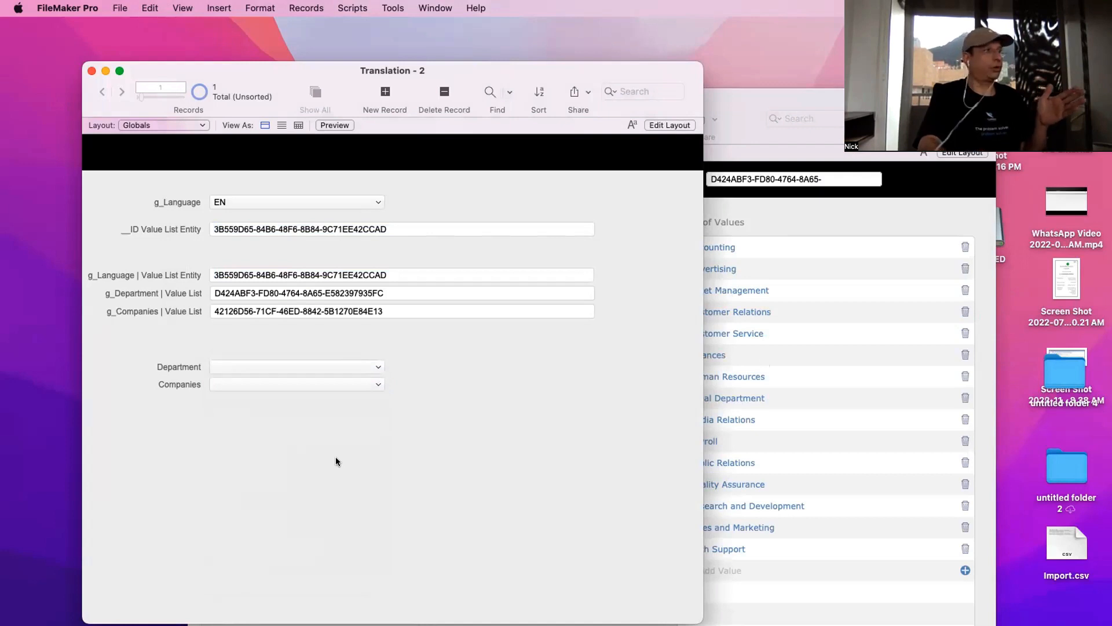
left_click(318, 385)
left_click(359, 479)
left_click(359, 480)
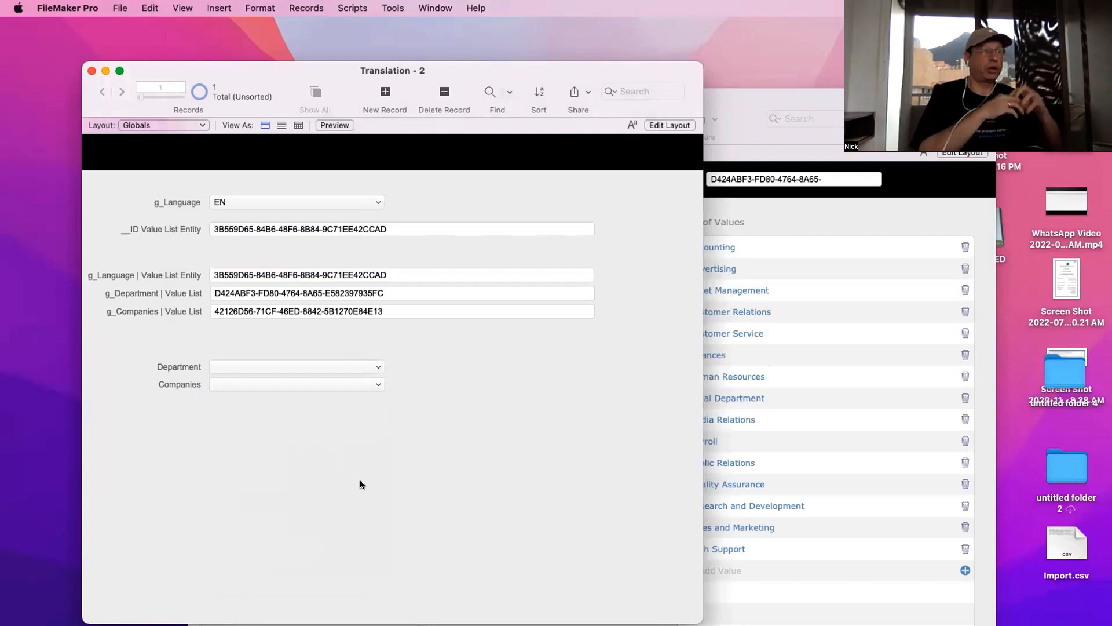
Review the relationships graph of the Translation database and the three global value list ID fields on Globals
key("super+shift+d")
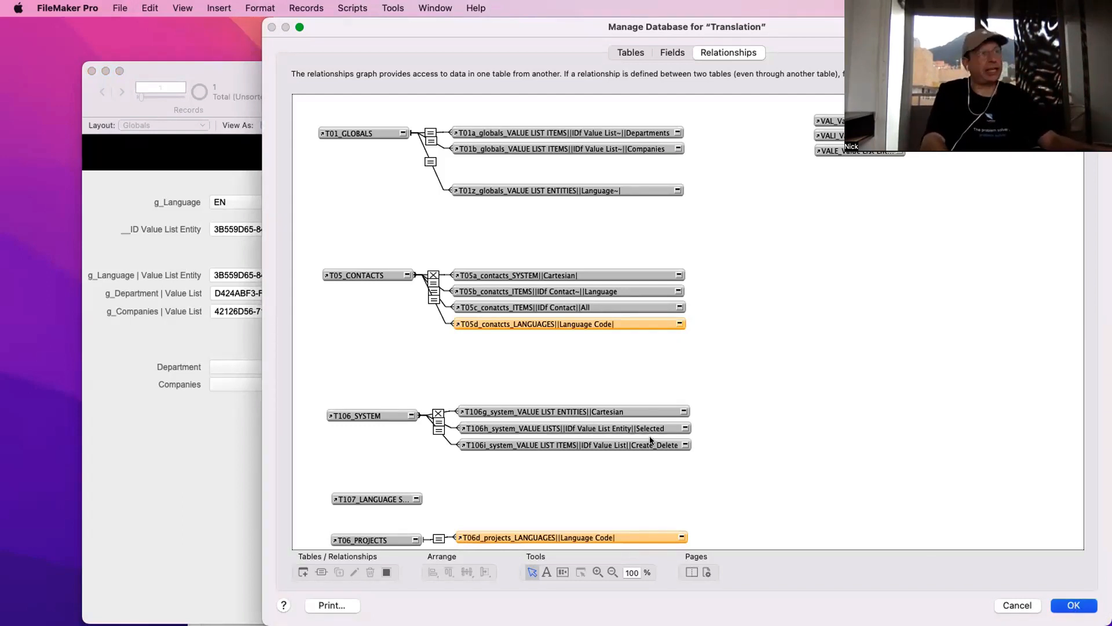
key("Escape")
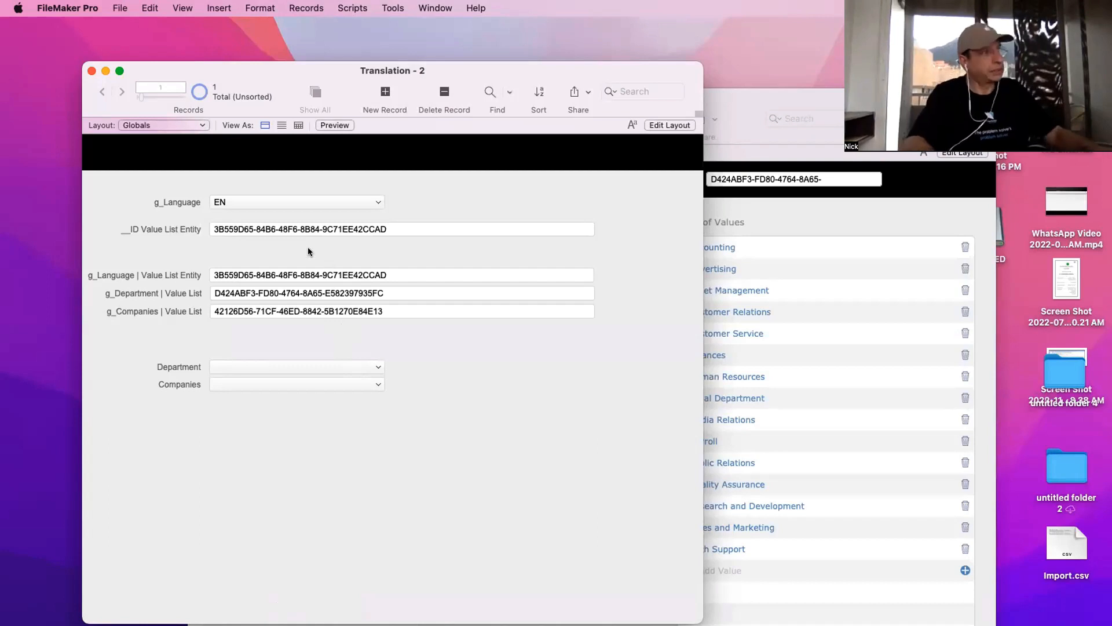
left_click(262, 276)
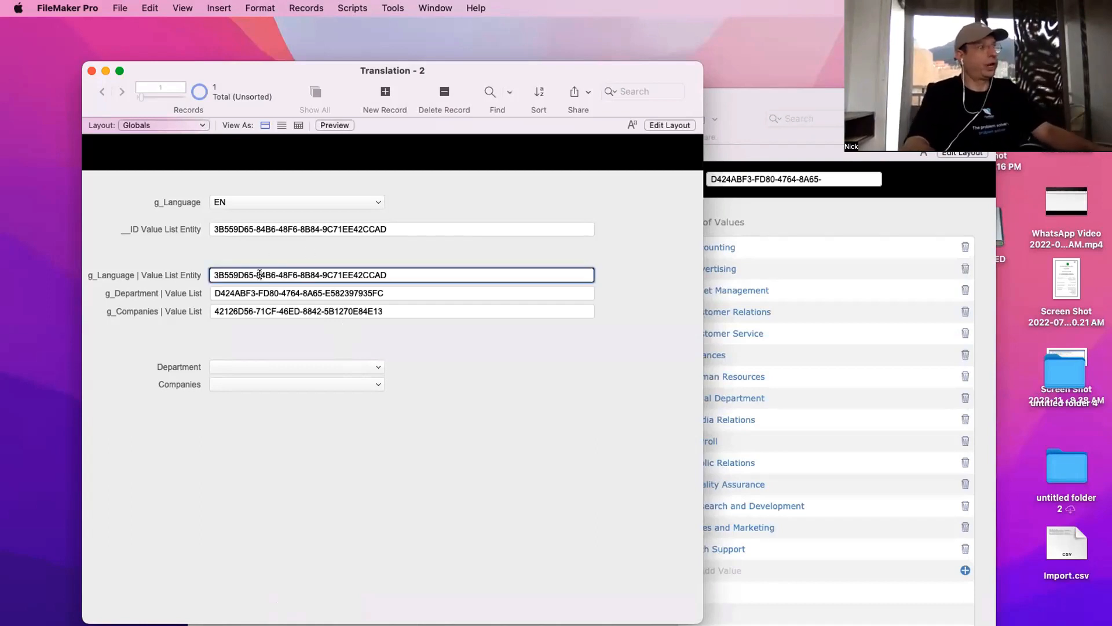
left_click(266, 294)
left_click(276, 311)
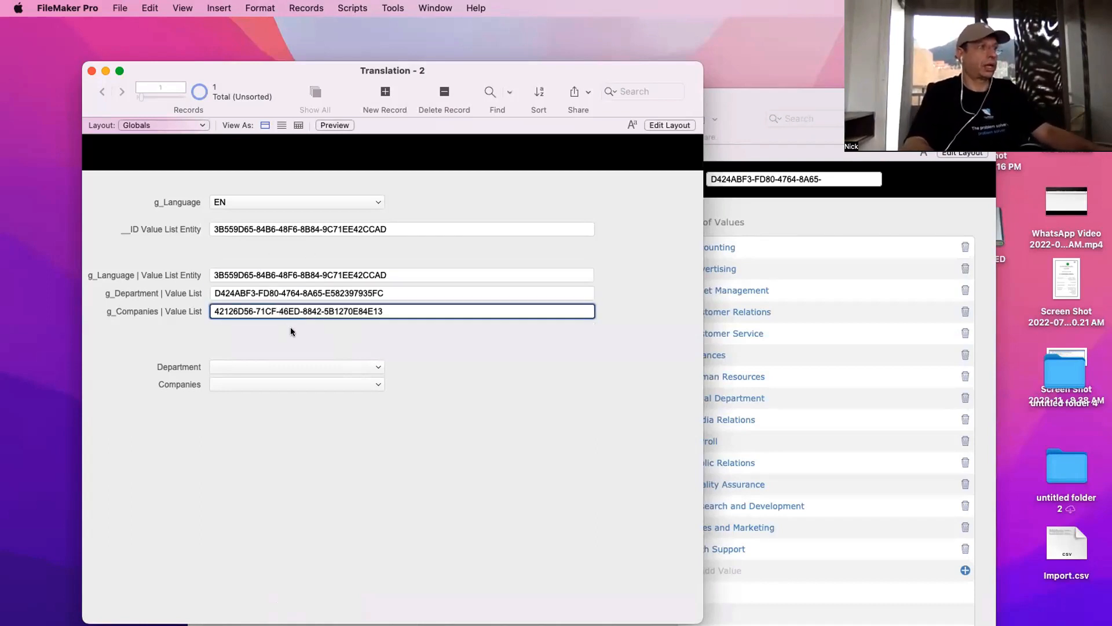
left_click(290, 329)
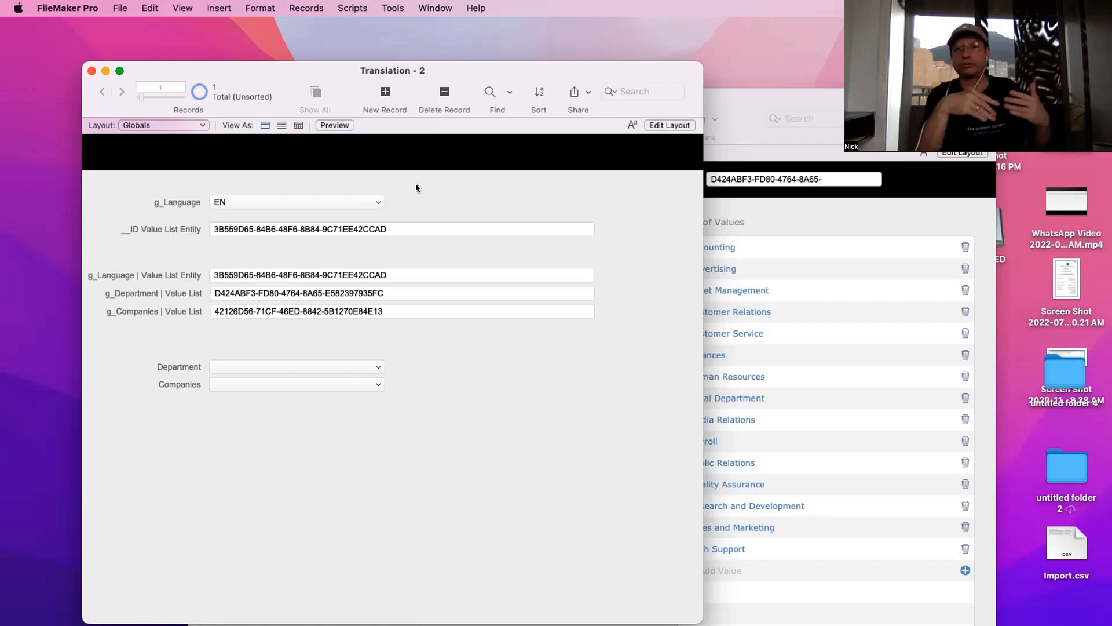
Switch g_Language through FR and ES and back to EN to compare the __ID Value List Entity for each language
left_click(313, 200)
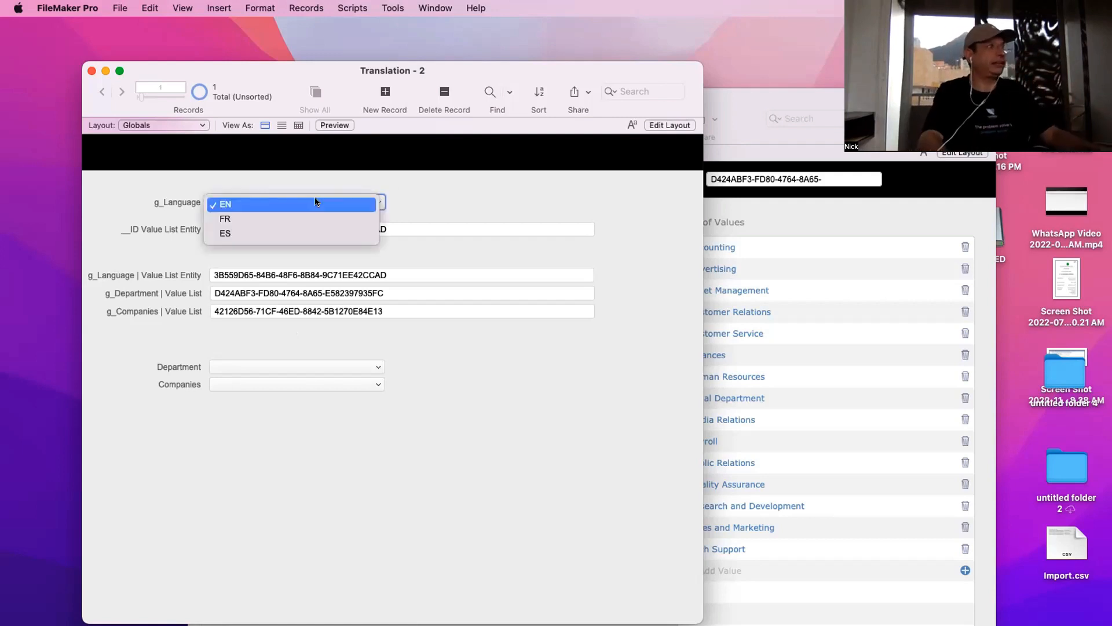
left_click(316, 219)
left_click(276, 203)
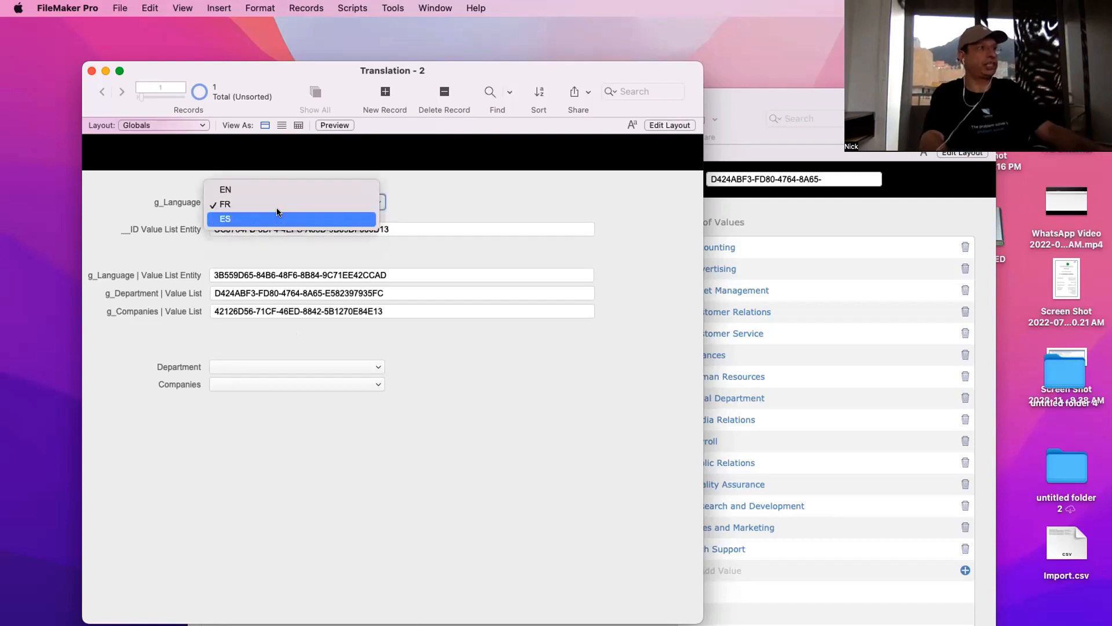
left_click(277, 218)
left_click(276, 204)
left_click(276, 176)
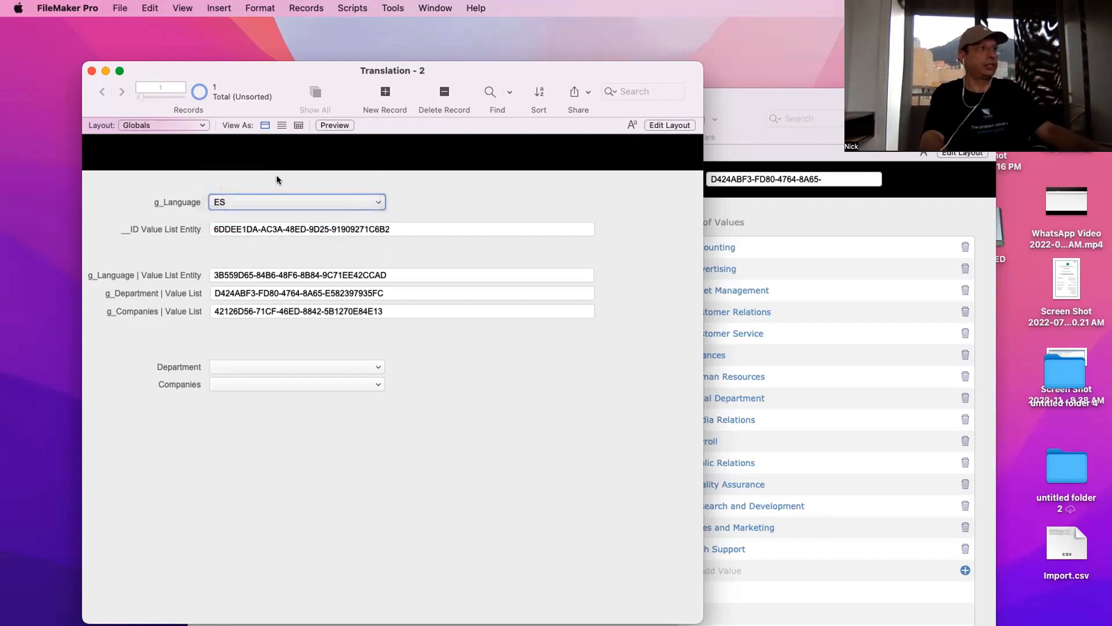
left_click(284, 202)
left_click(284, 217)
left_click(283, 203)
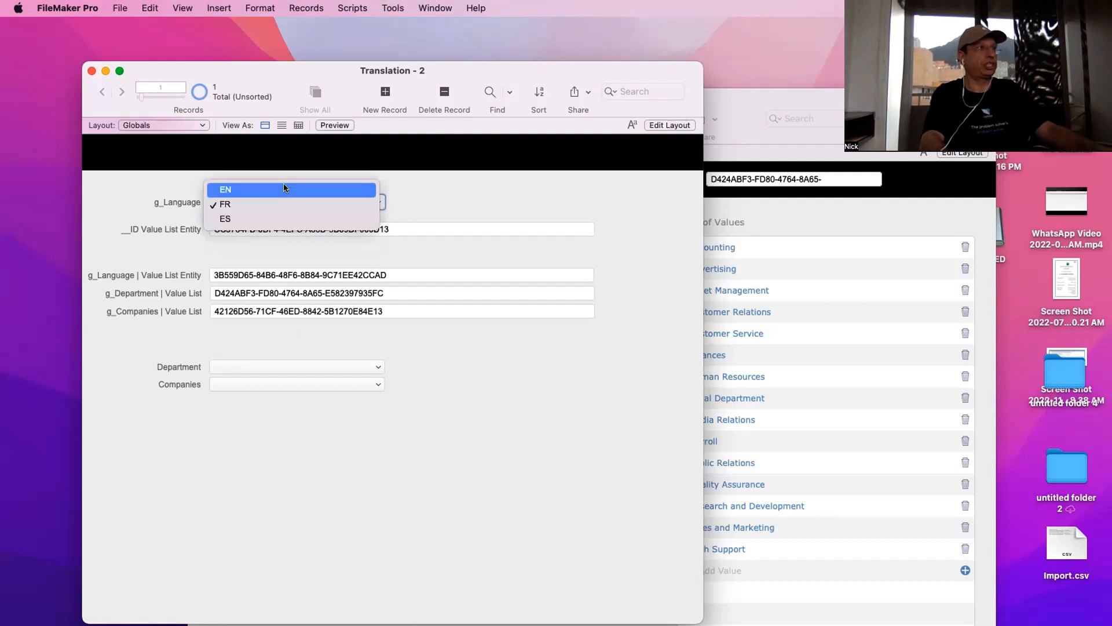
left_click(281, 185)
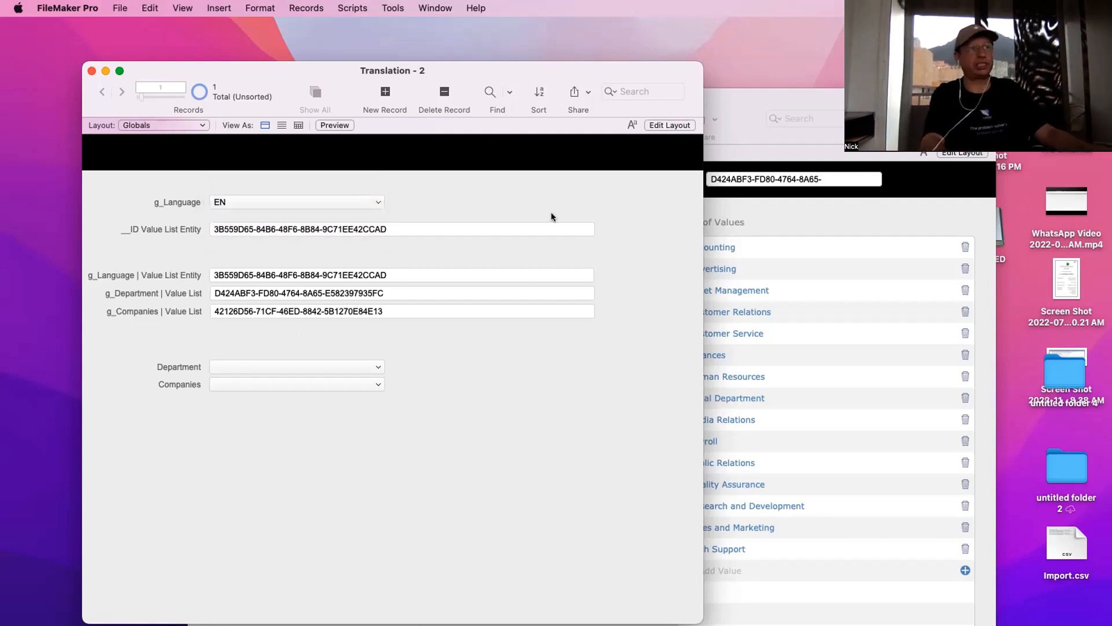
Select the FR entity and its Departement value list in the System window, declining to delete that list
left_click(803, 227)
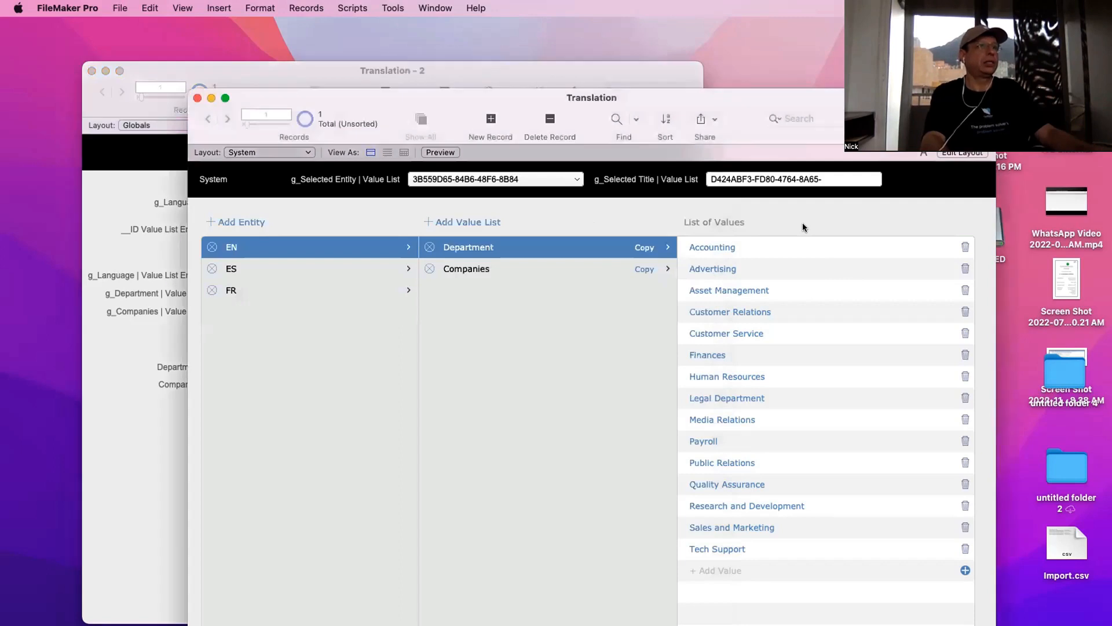
left_click(267, 300)
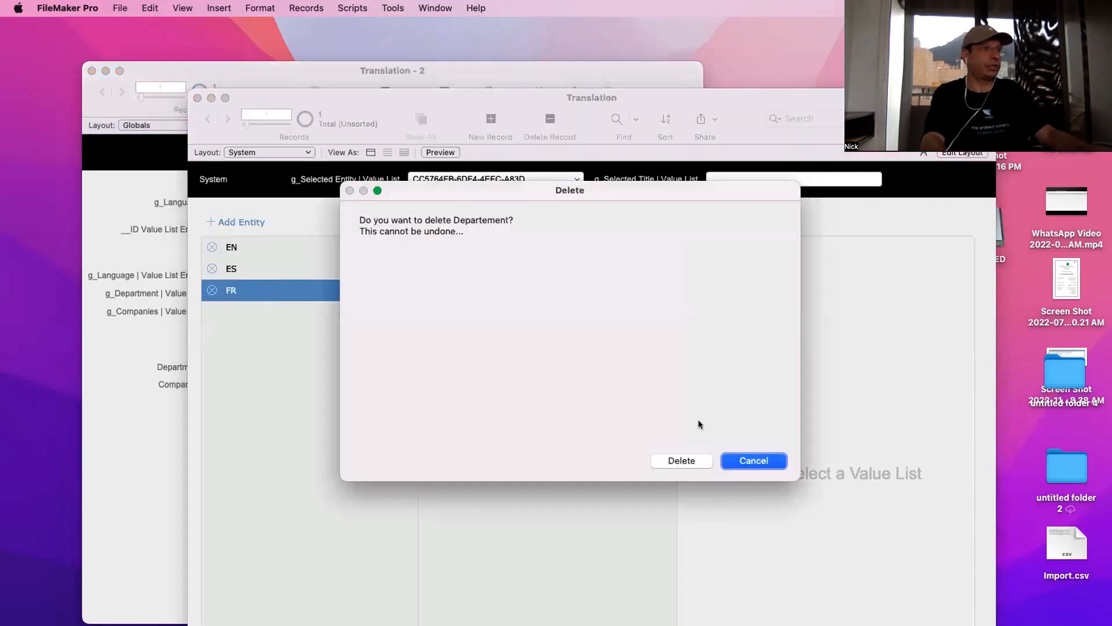
left_click(762, 462)
left_click(480, 255)
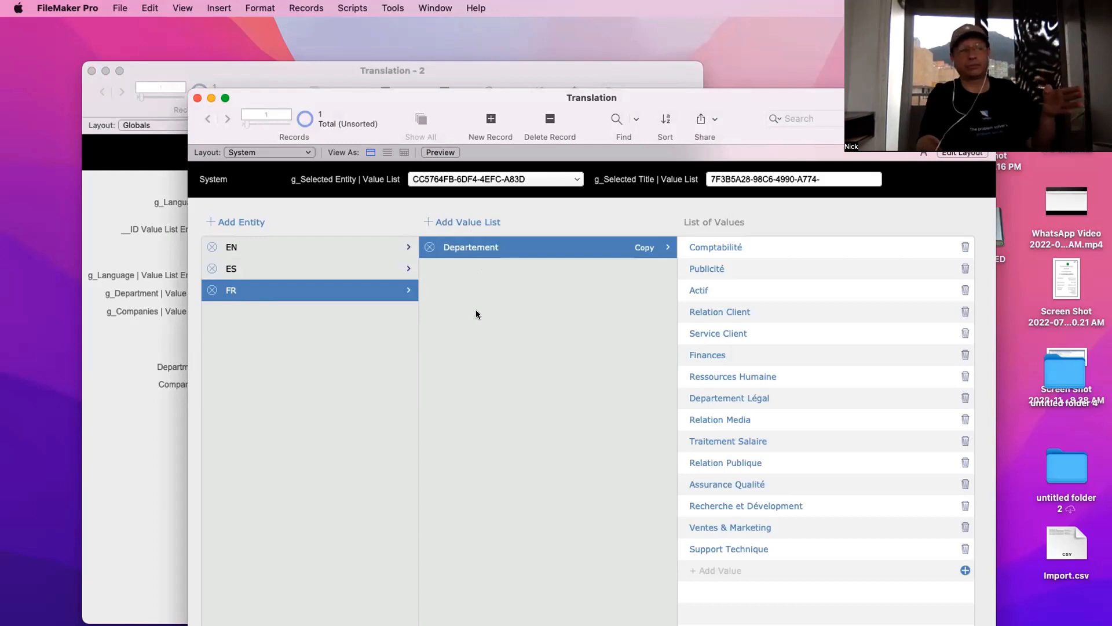
Open the VALI_Value List Items layout in a separate window and close the layout manager
key("super+shift+l")
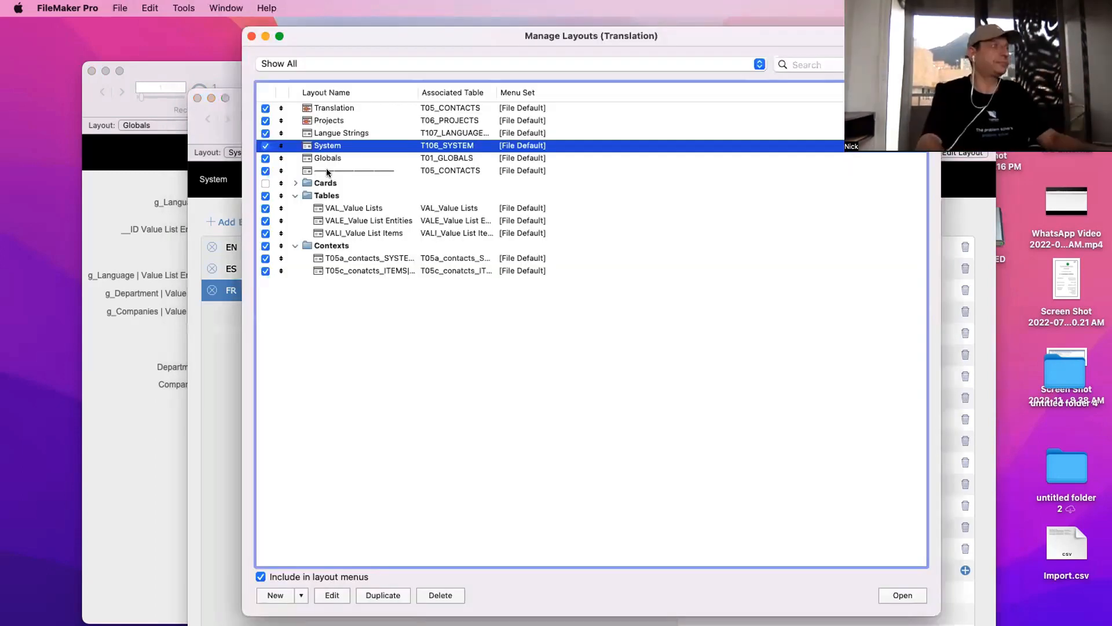
left_click(364, 233)
left_click(901, 595)
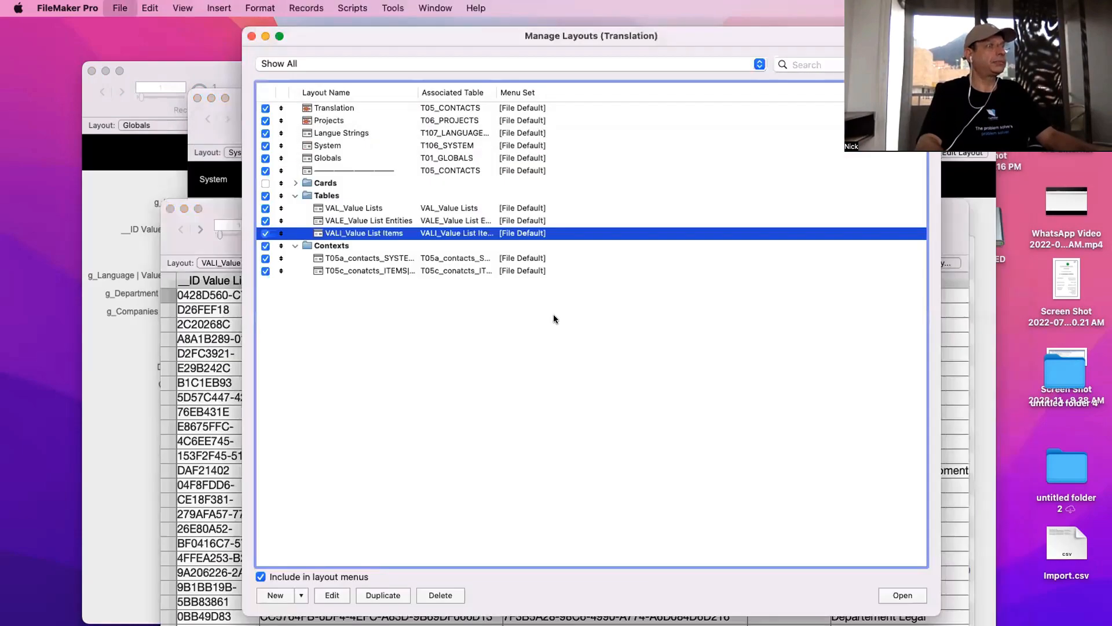
key("Escape")
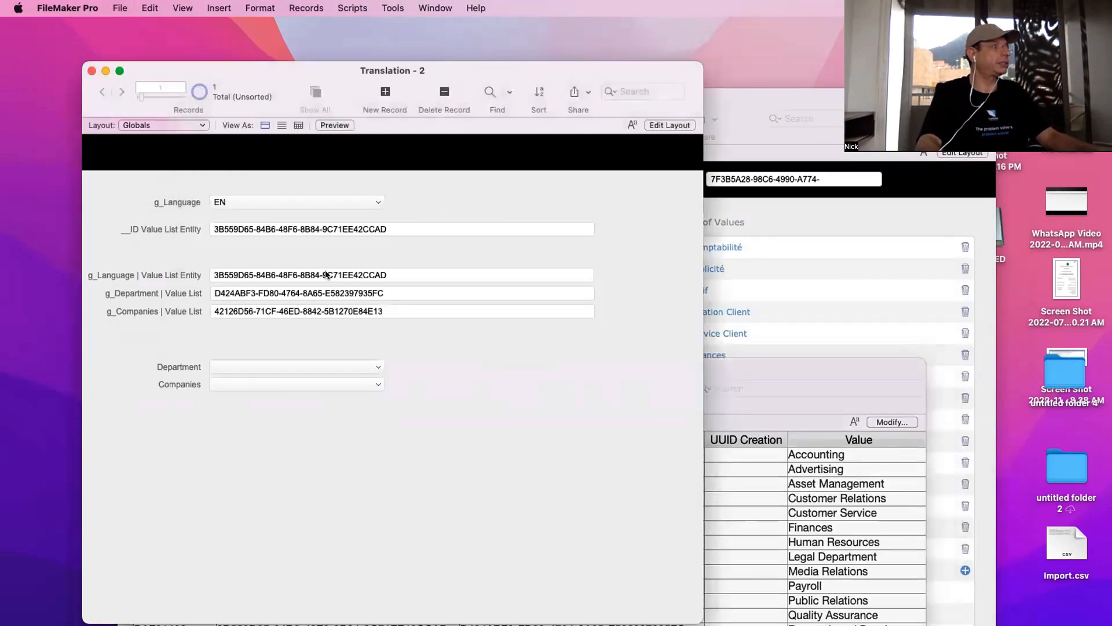
Copy the FR Departement list ID and enter 7F3B5A28-98C6-4990-A774-A6D084D6D216 as the _IDf Value List find criterion in VALI_Value List Items
left_click(722, 278)
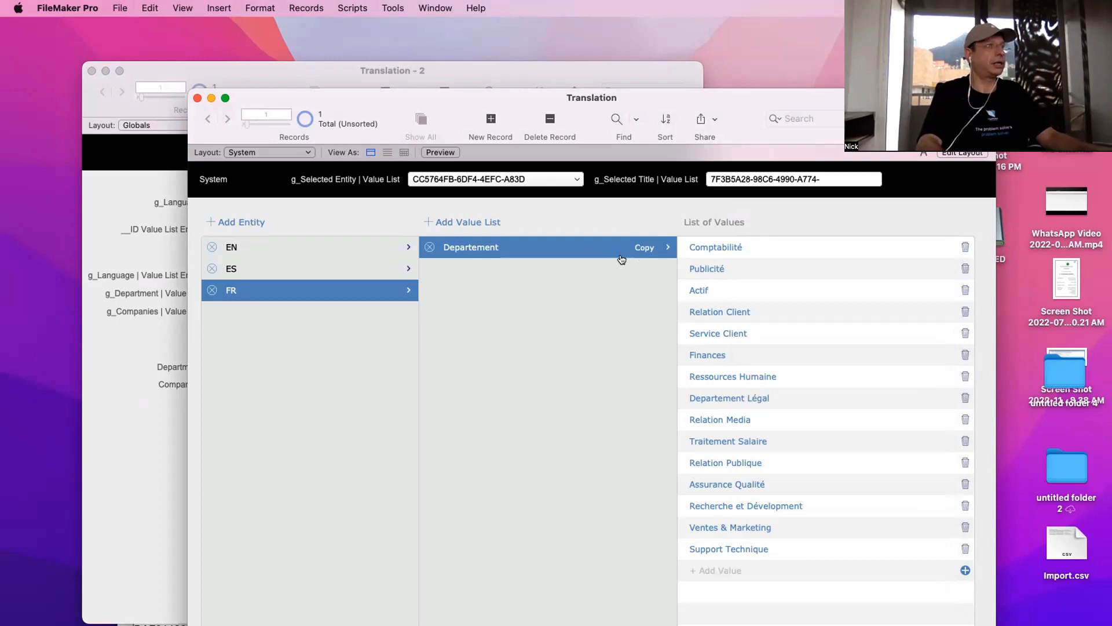
left_click_drag(804, 103, 573, 454)
left_click_drag(687, 362, 748, 302)
left_click_drag(515, 338, 577, 170)
key("super+f")
left_click(613, 232)
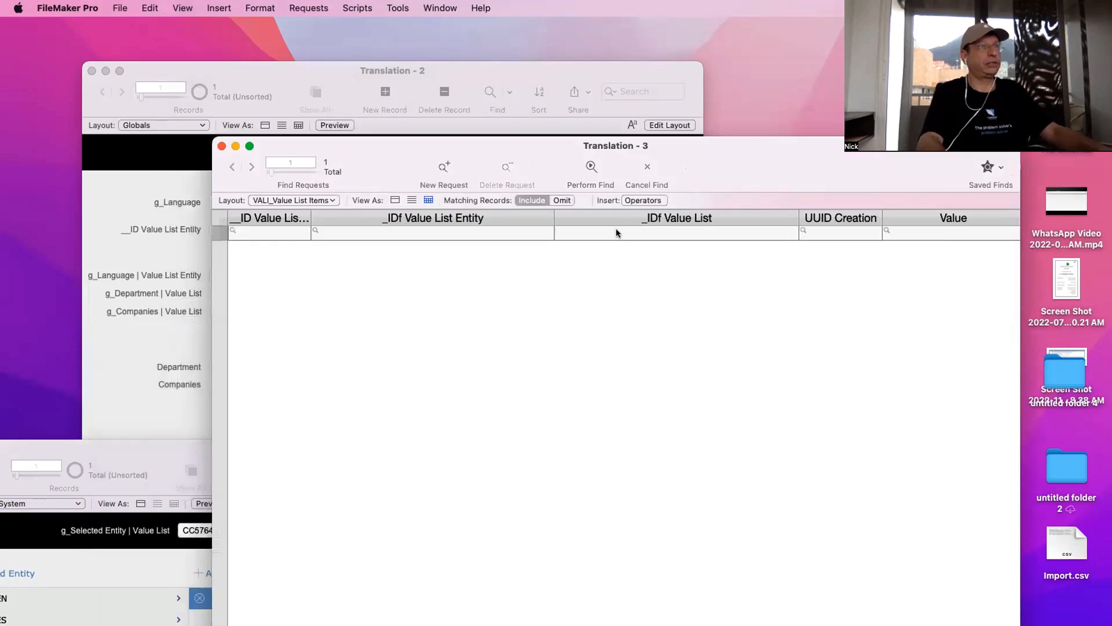
type("7F3B5A28-98C6-4990-A774-A6D084D6D216")
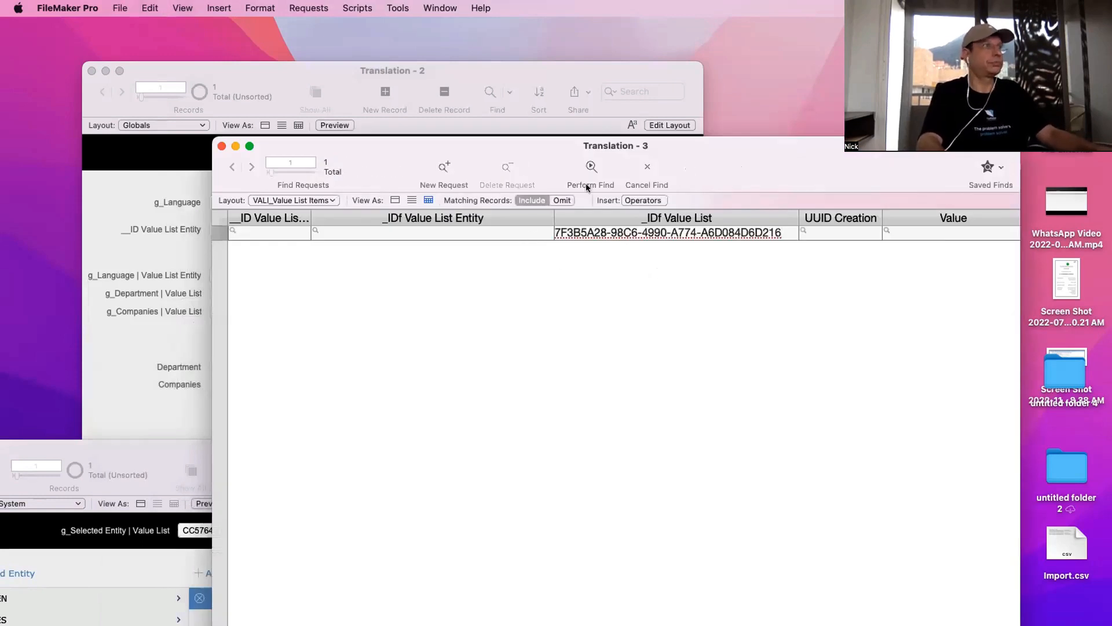
Add a second find request for the EN Department list ID, D424ABF3-FD80-4764-8A65-E582397935FC, in _IDf Value List and perform the find
left_click(444, 168)
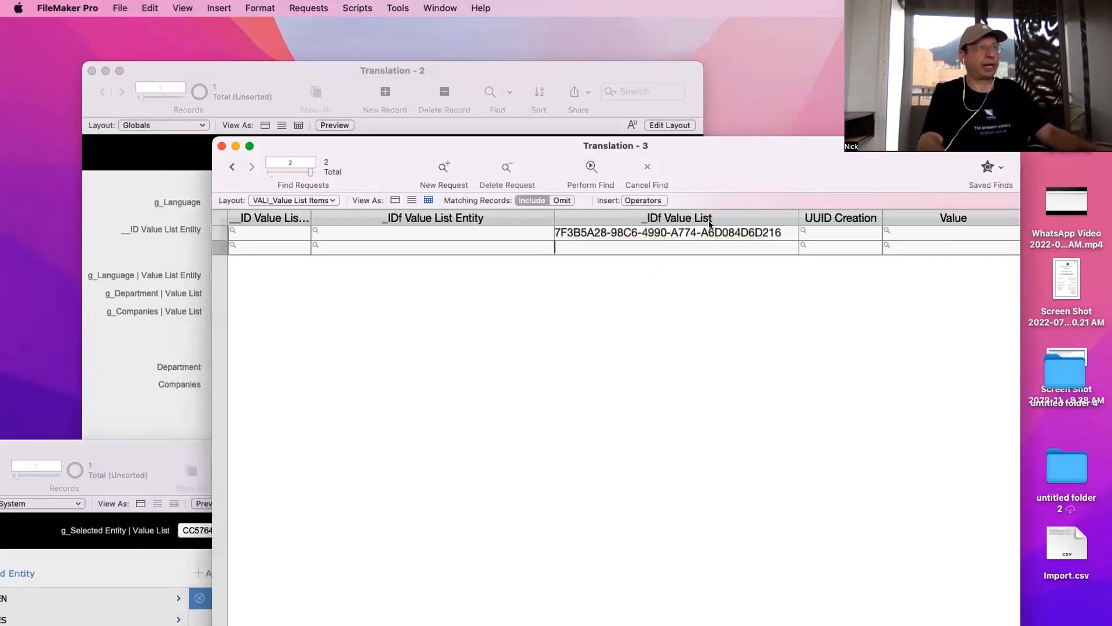
left_click_drag(146, 454, 413, 215)
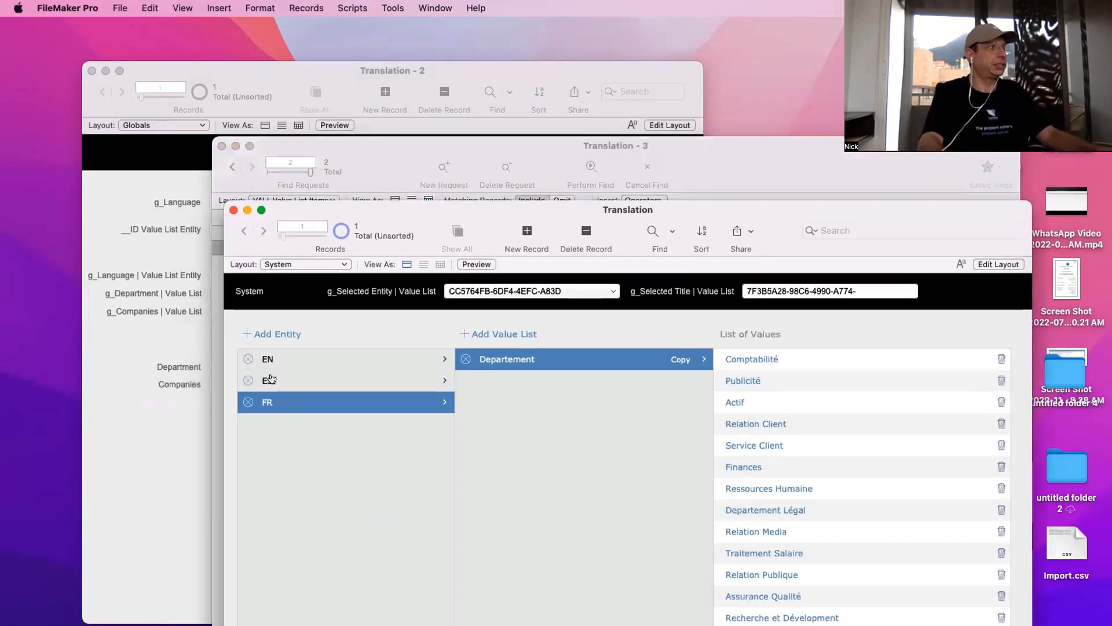
left_click(282, 360)
left_click(559, 360)
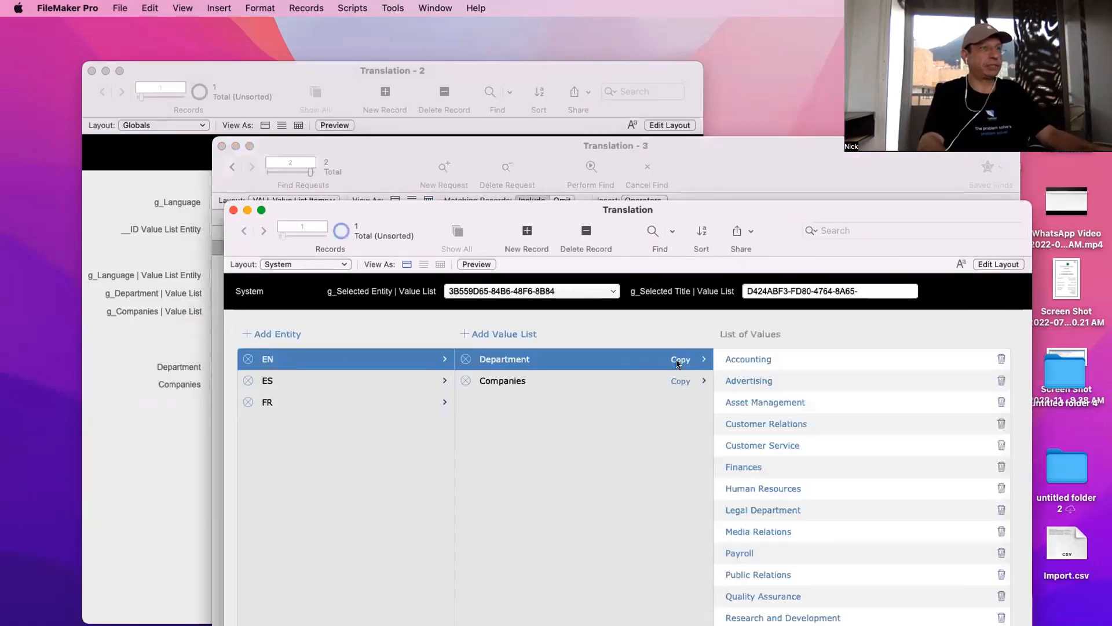
left_click_drag(791, 239, 788, 416)
left_click(662, 304)
left_click(618, 242)
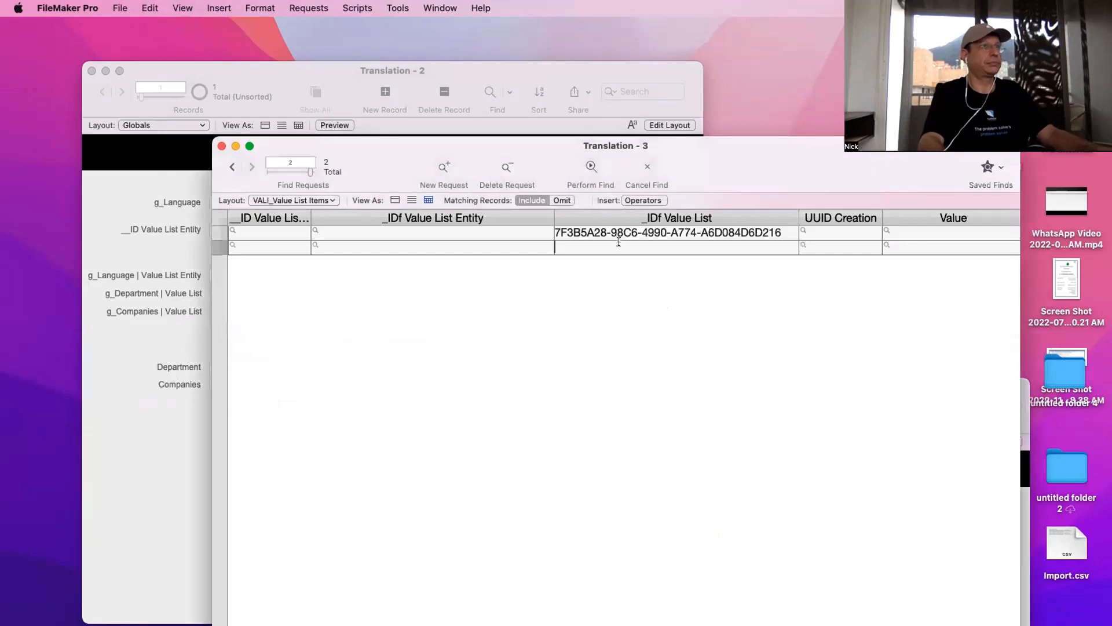
type("D424ABF3-FD80-4764-8A65-E582397935FC")
key("Return")
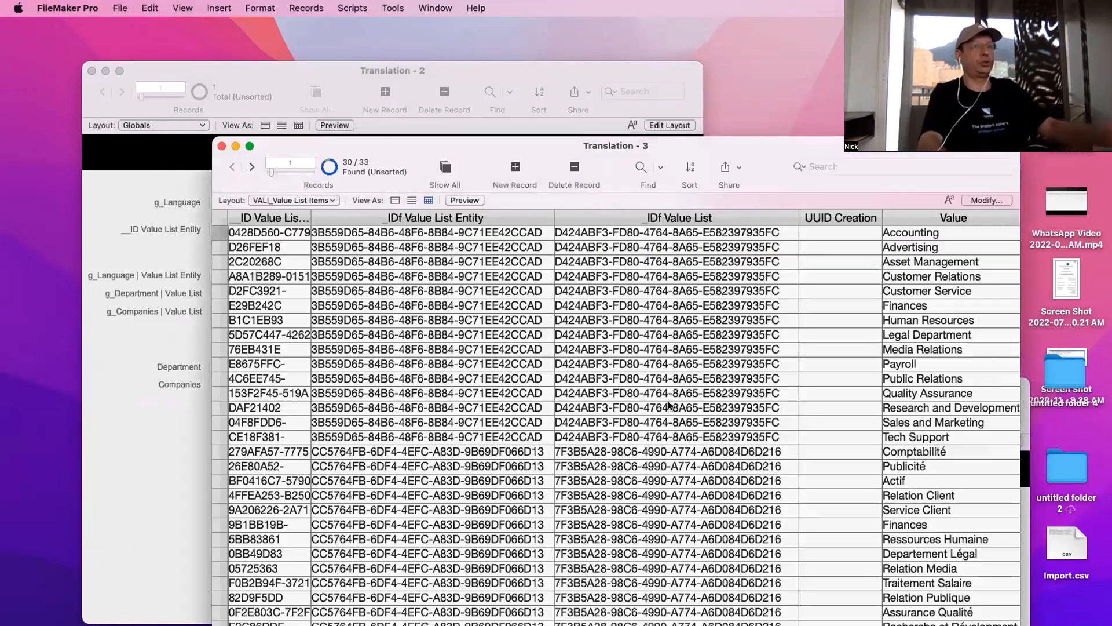
Replace _IDf Value List in all found records with the EN Department list ID, D424ABF3-FD80-4764-8A65-E582397935FC
scroll(669, 405, "up", 2)
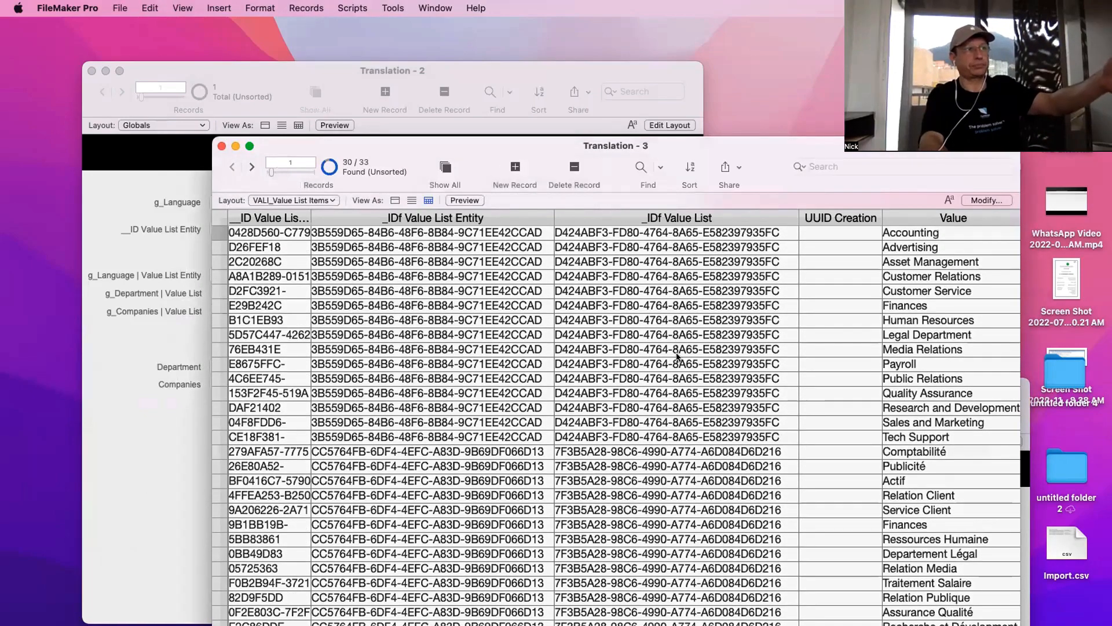
left_click(613, 231)
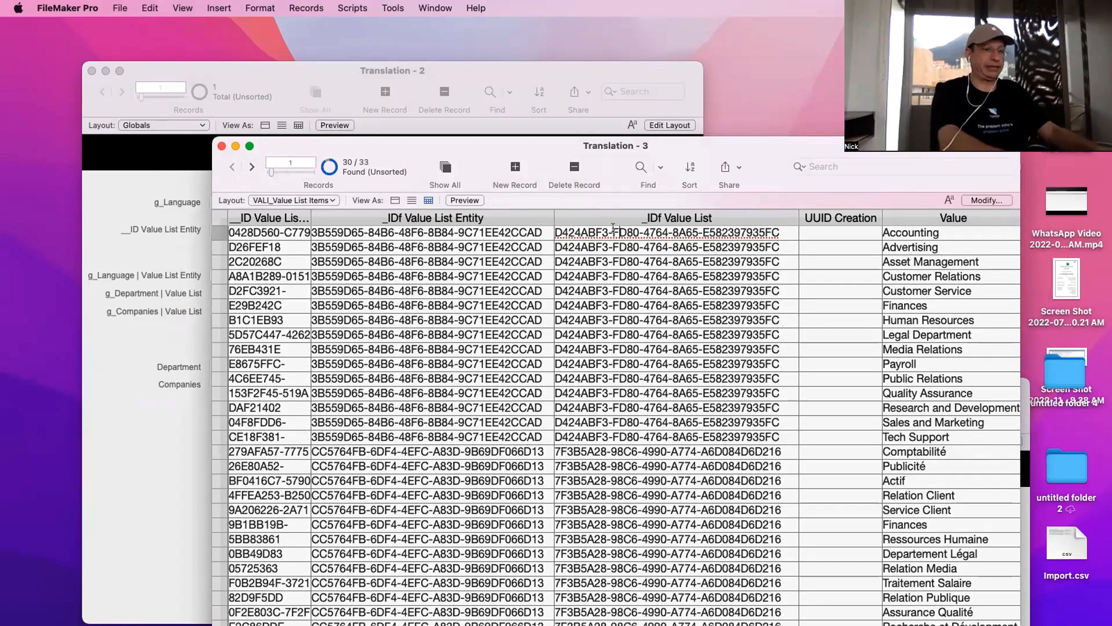
key("super+equal")
left_click(606, 329)
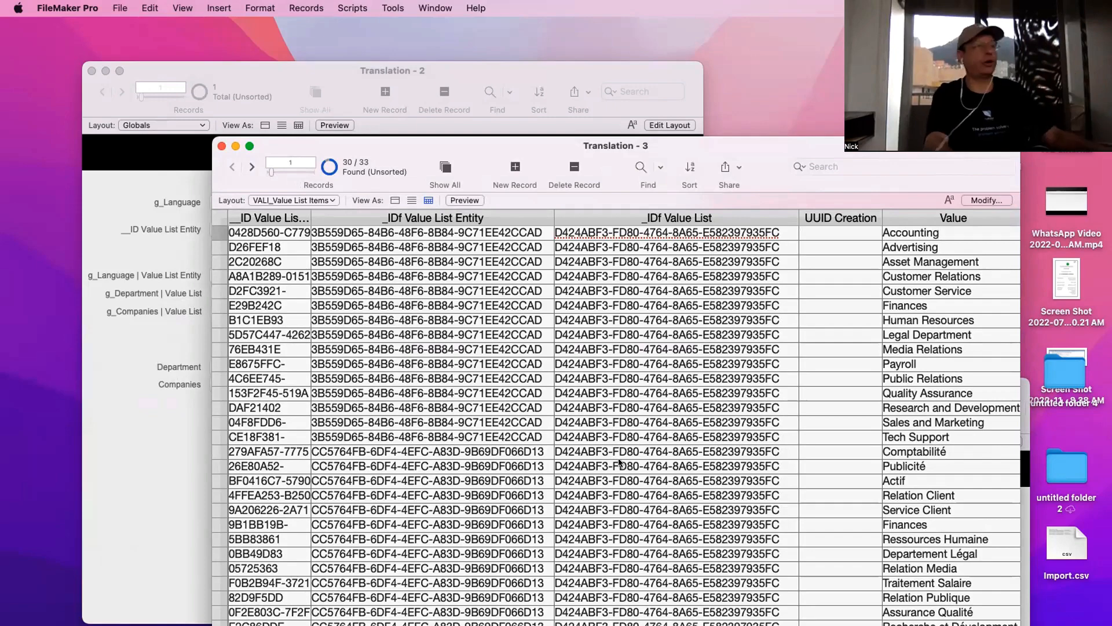
Rearrange the windows and compare the _IDf Value List Entity and _IDf Value List columns of the English and French items
left_click_drag(426, 148, 734, 313)
left_click(516, 283)
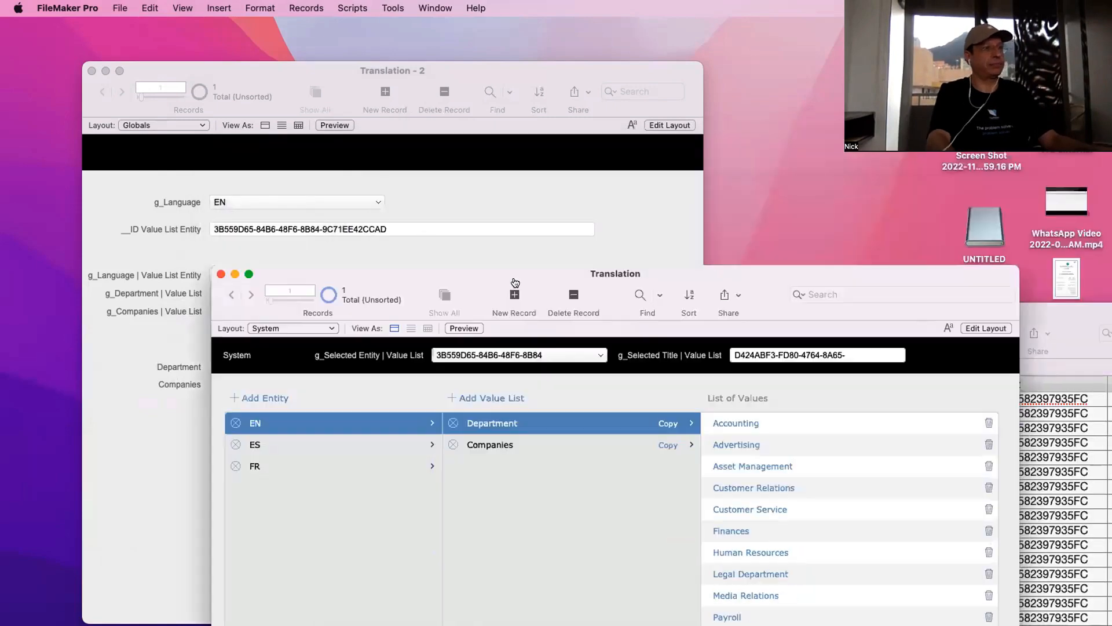
left_click_drag(515, 283, 511, 243)
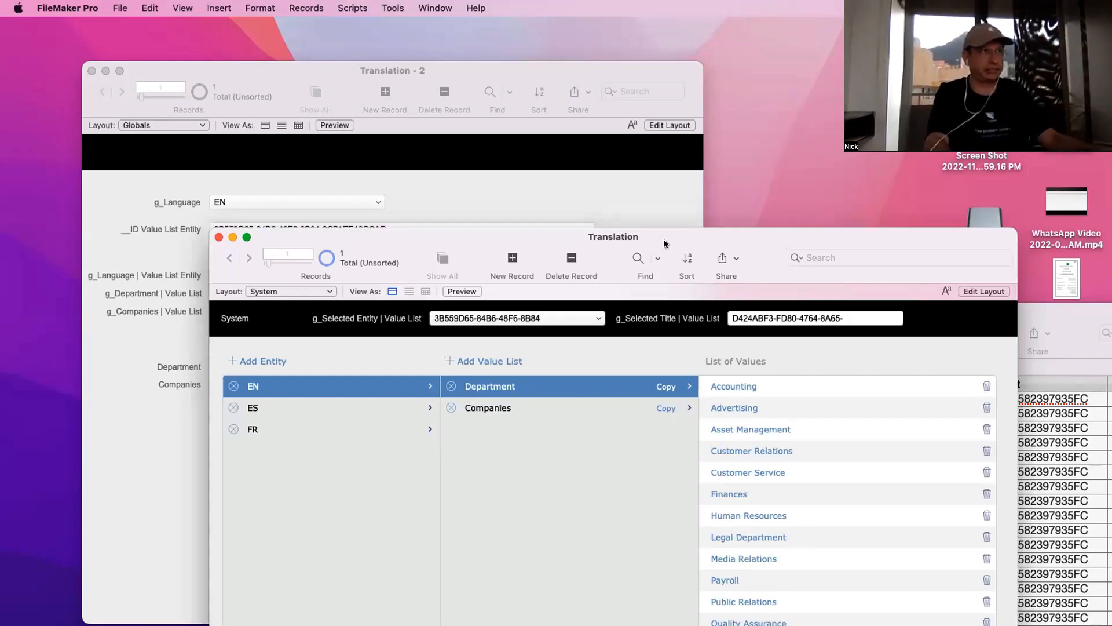
left_click_drag(663, 239, 662, 341)
left_click_drag(652, 388, 639, 486)
left_click(793, 313)
left_click_drag(794, 313, 685, 99)
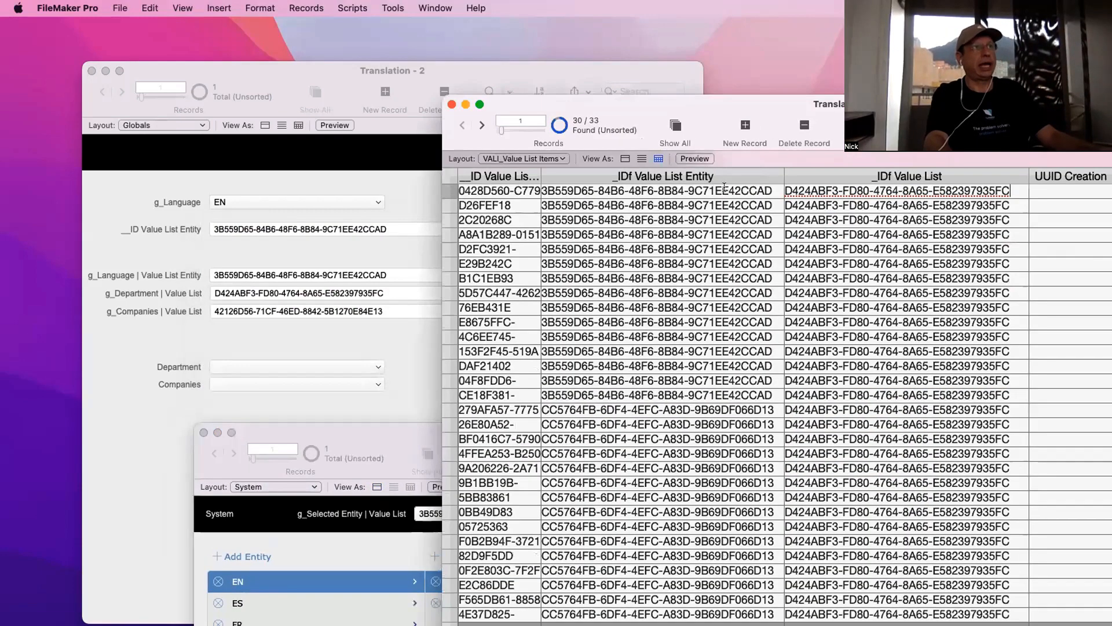
left_click(711, 396)
left_click(719, 411)
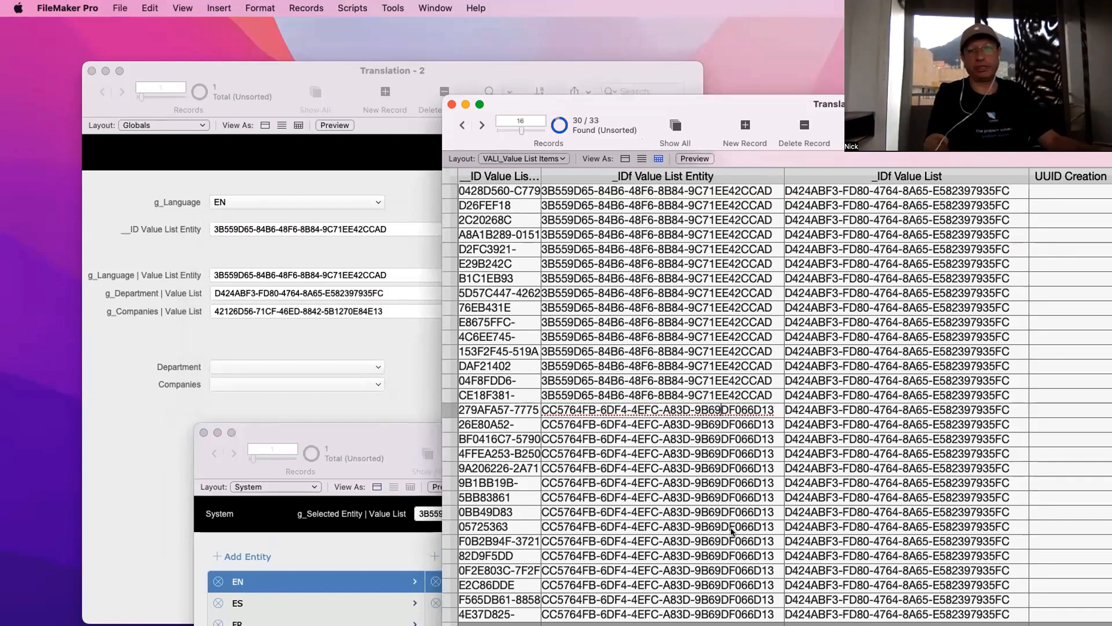
left_click(899, 381)
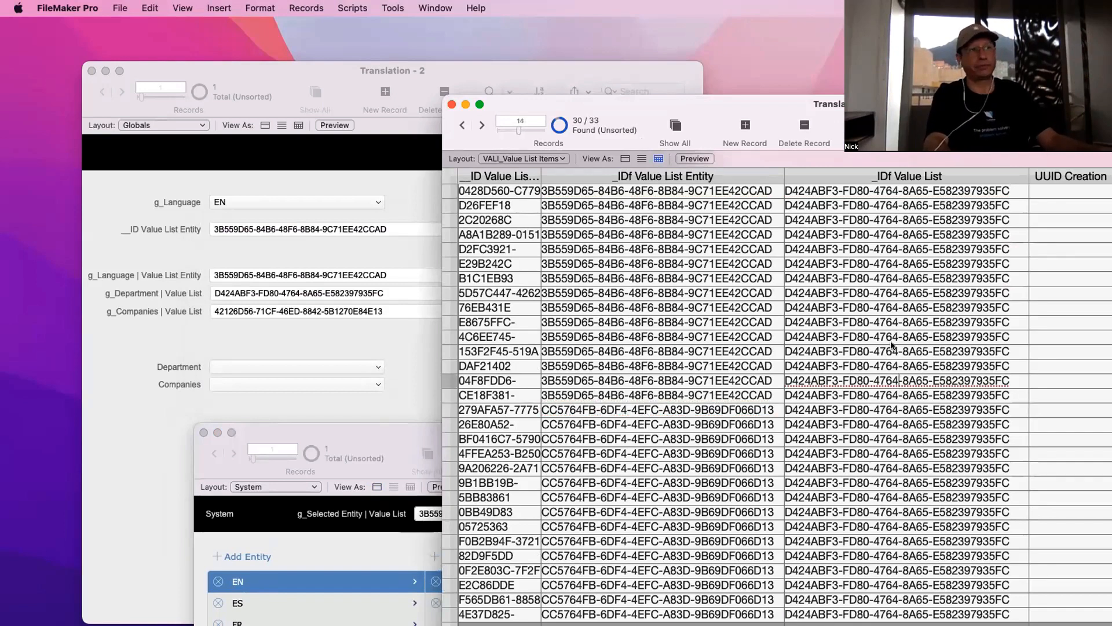
Return to the Globals layout window and view the Department choices offered for the EN language
left_click(384, 375)
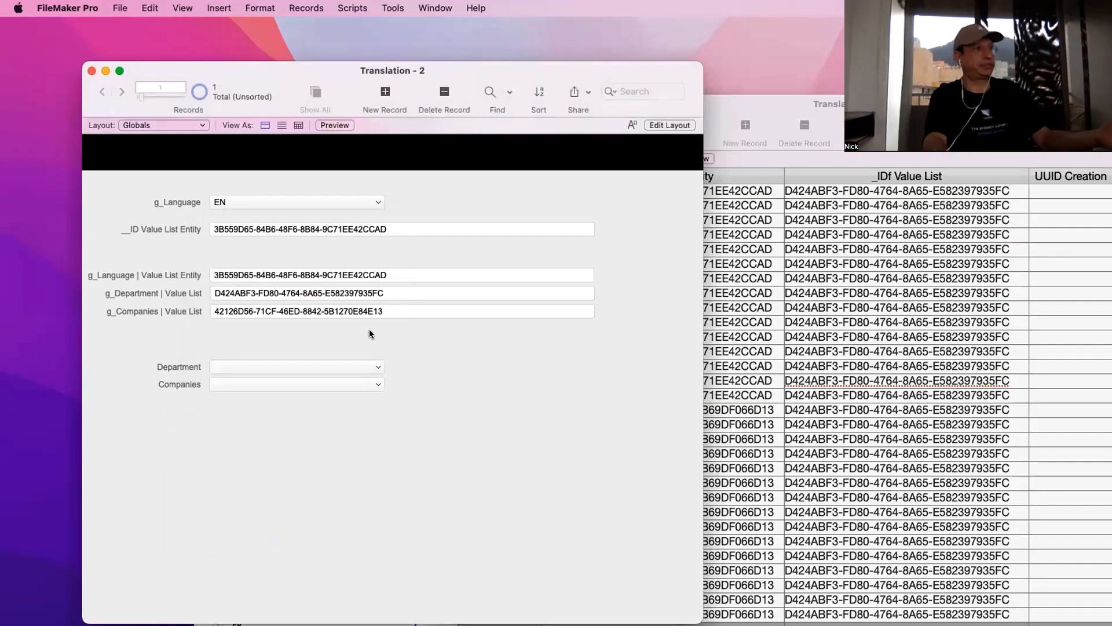
left_click(272, 366)
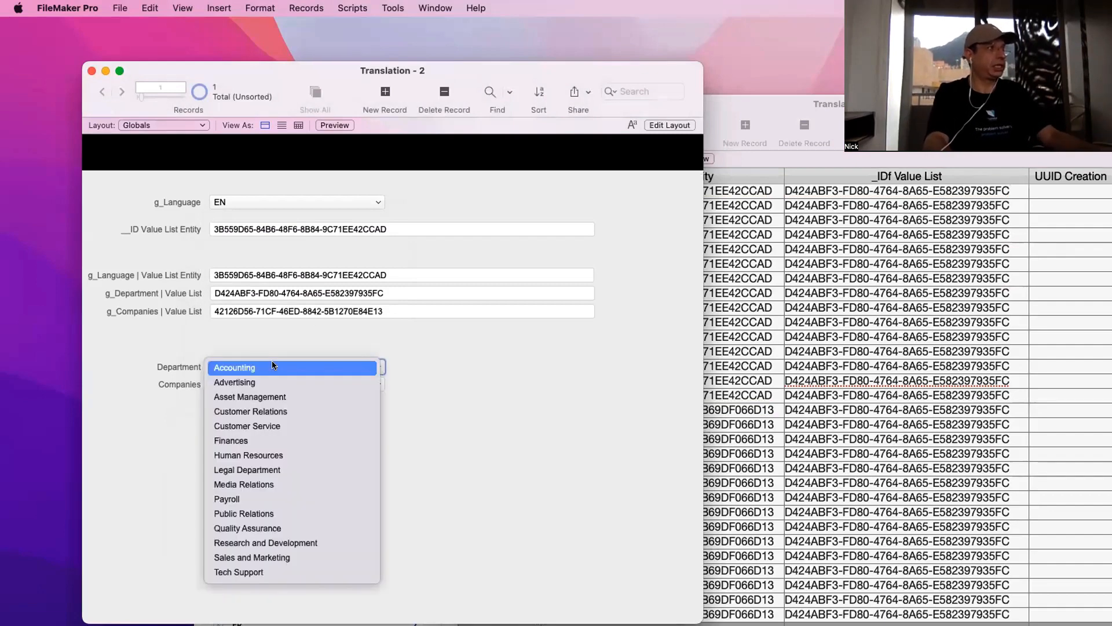
left_click(239, 200)
Set g_Language to FR and copy the __ID Value List Entity value into g_Language | Value List Entity, replacing its contents
left_click(241, 204)
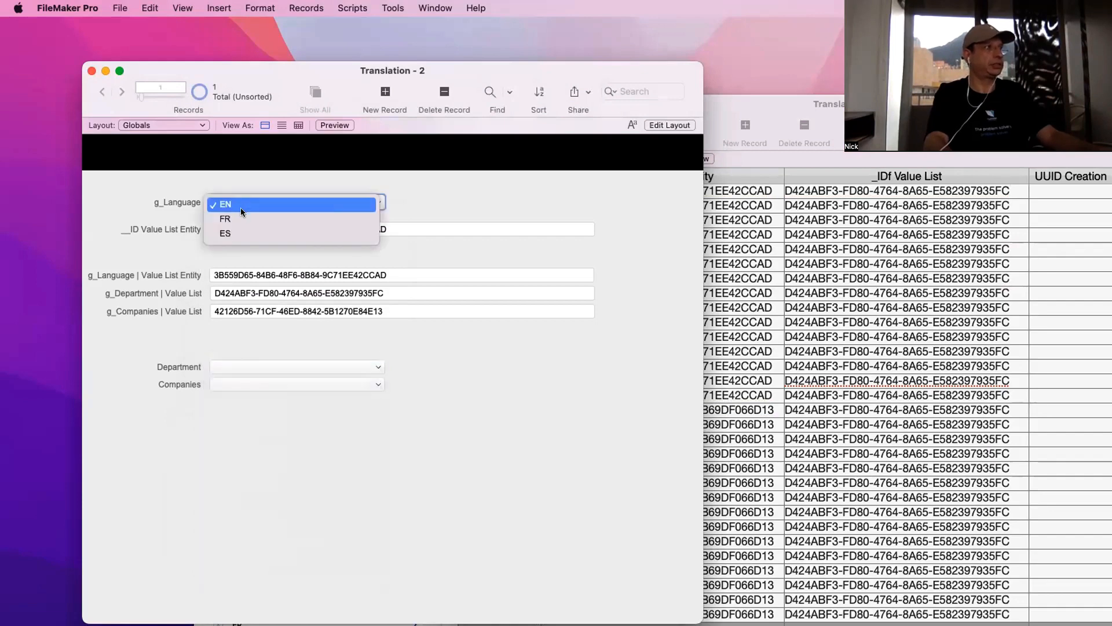
left_click(241, 219)
left_click(243, 229)
key("super+c")
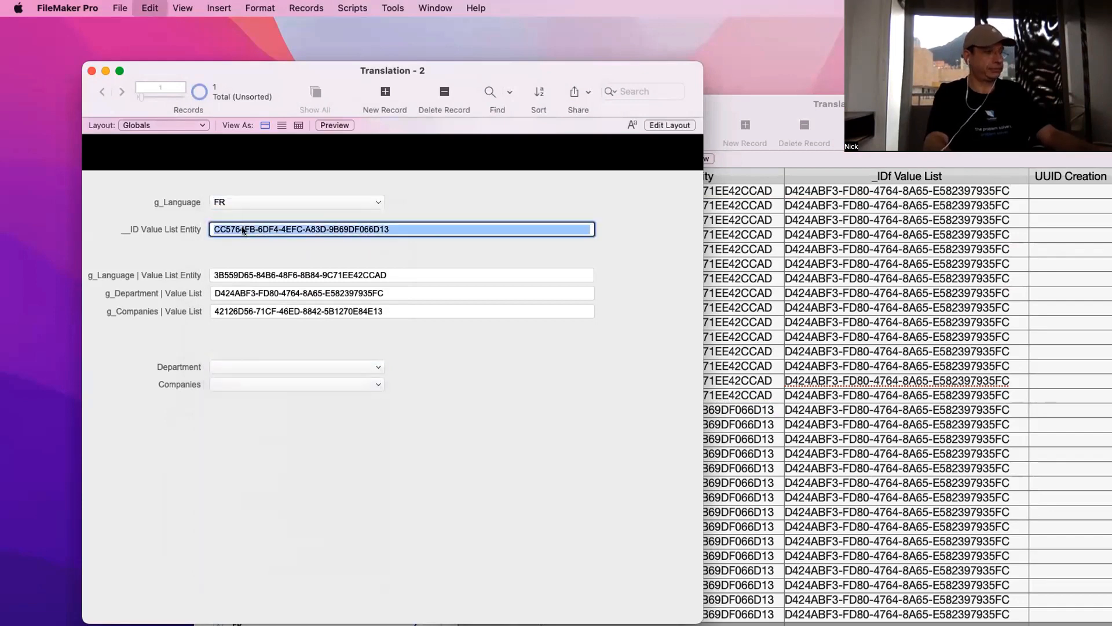
triple_click(229, 276)
key("super+v")
left_click(240, 253)
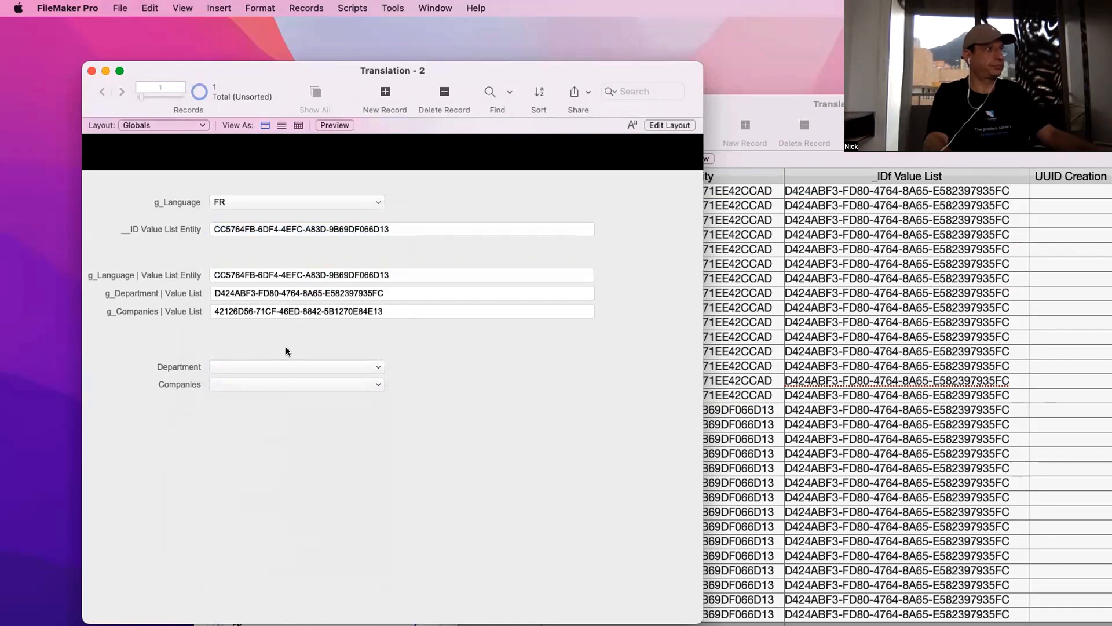
View the Department choices offered for the FR language, without picking one
left_click(278, 367)
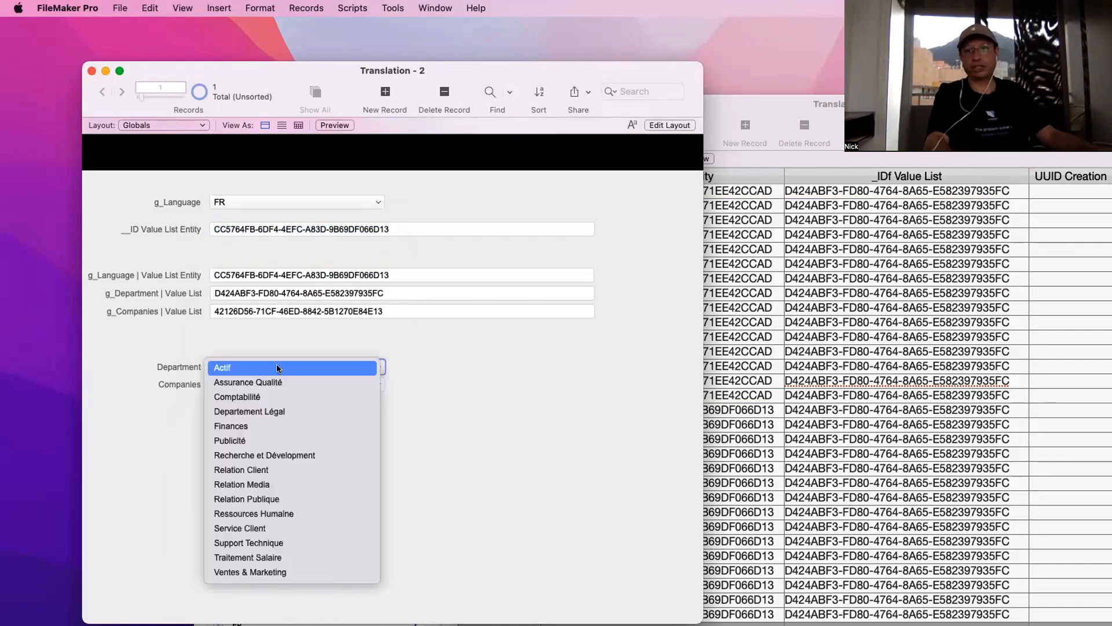
left_click(253, 276)
left_click(247, 294)
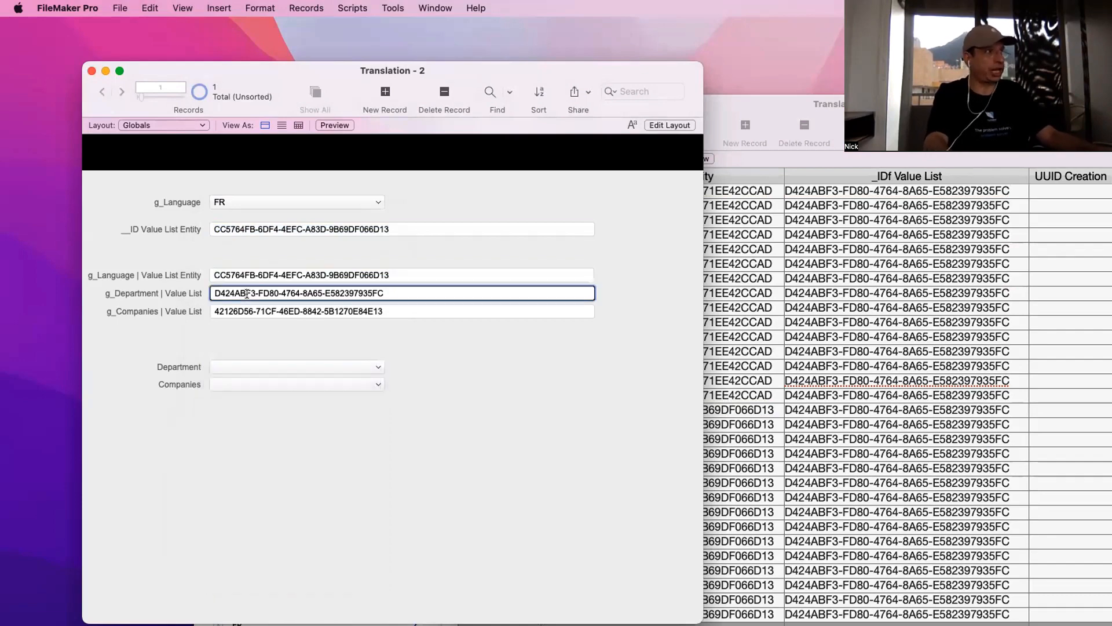
Set g_Language to EN and check the resulting __ID Value List Entity against g_Language | Value List Entity
left_click(253, 197)
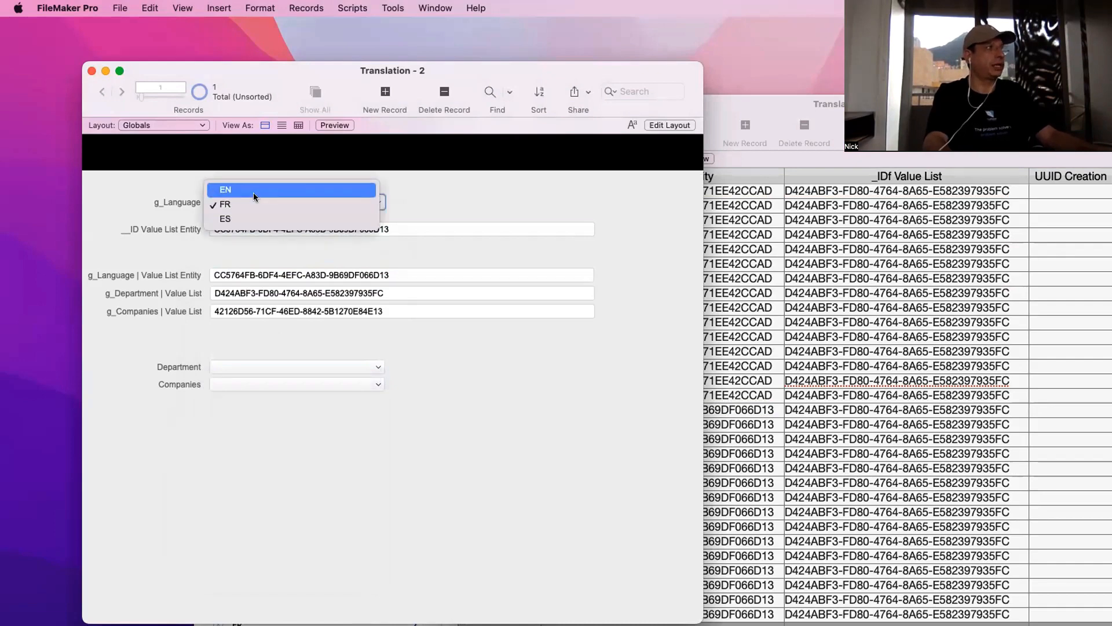
left_click(252, 190)
left_click(259, 230)
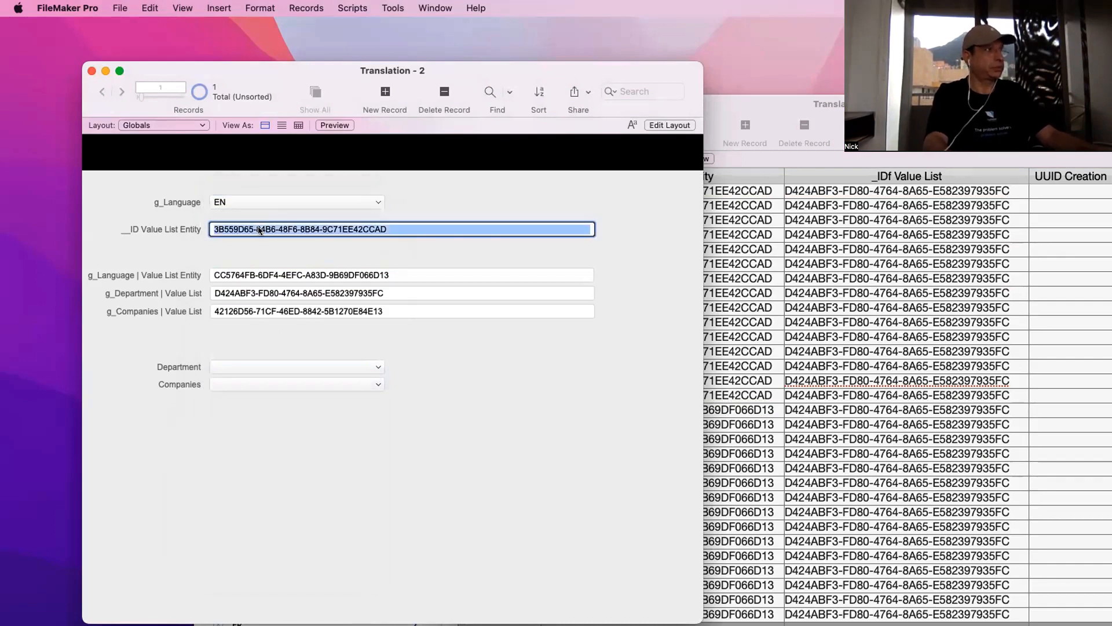
left_click(258, 259)
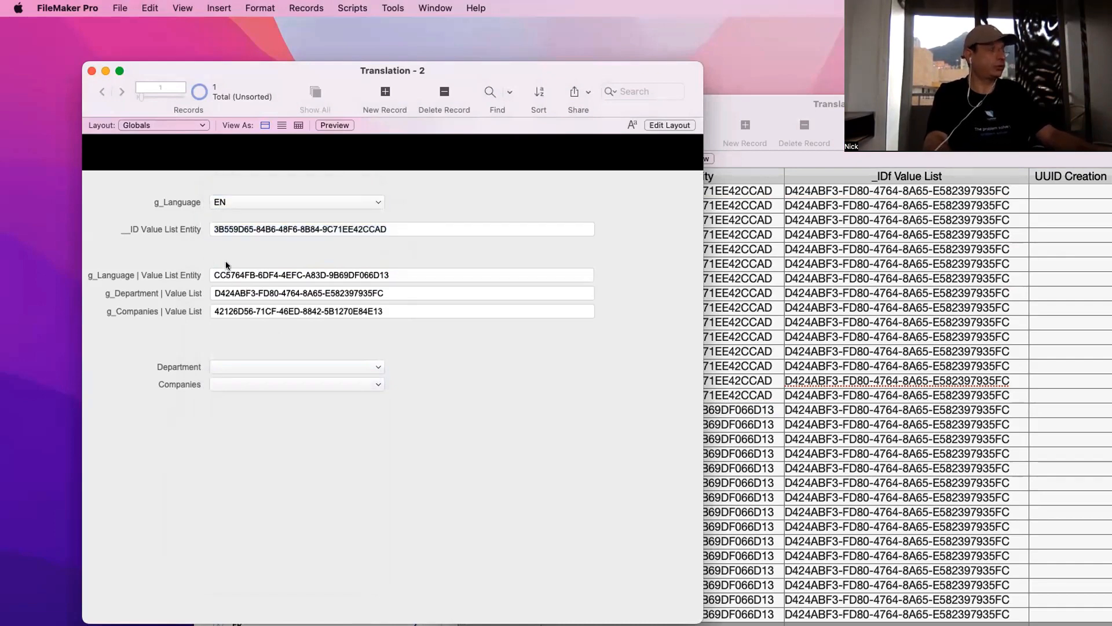
Examine the g_Language | Value List Entity definition in GLOB_Globals and the source of the __ID Value List Entity field on the Globals layout
key("super+shift+d")
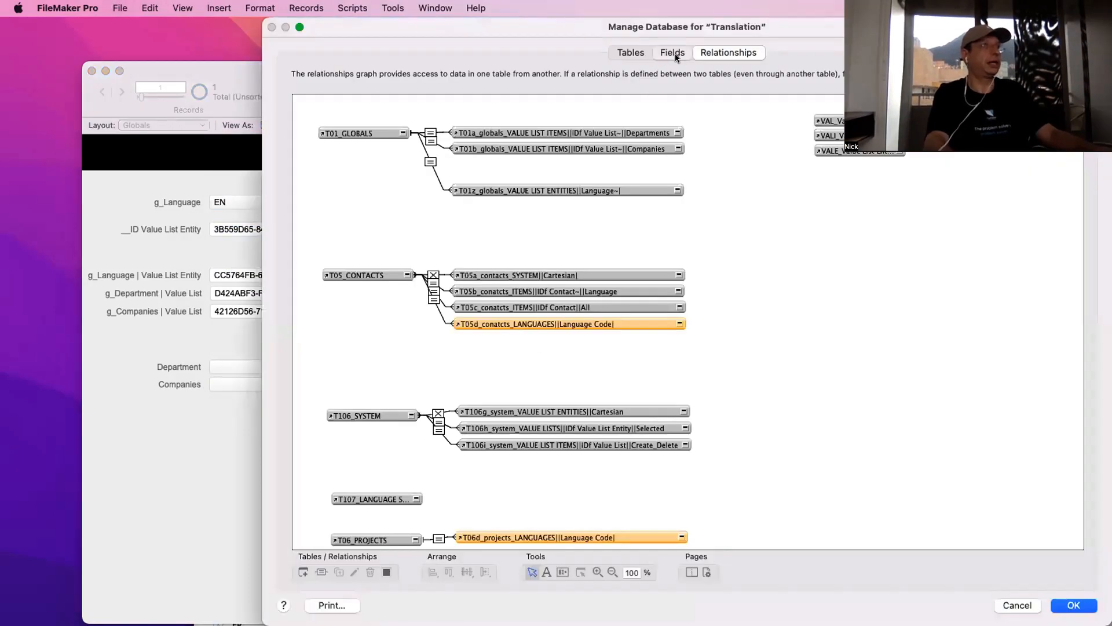
left_click(669, 53)
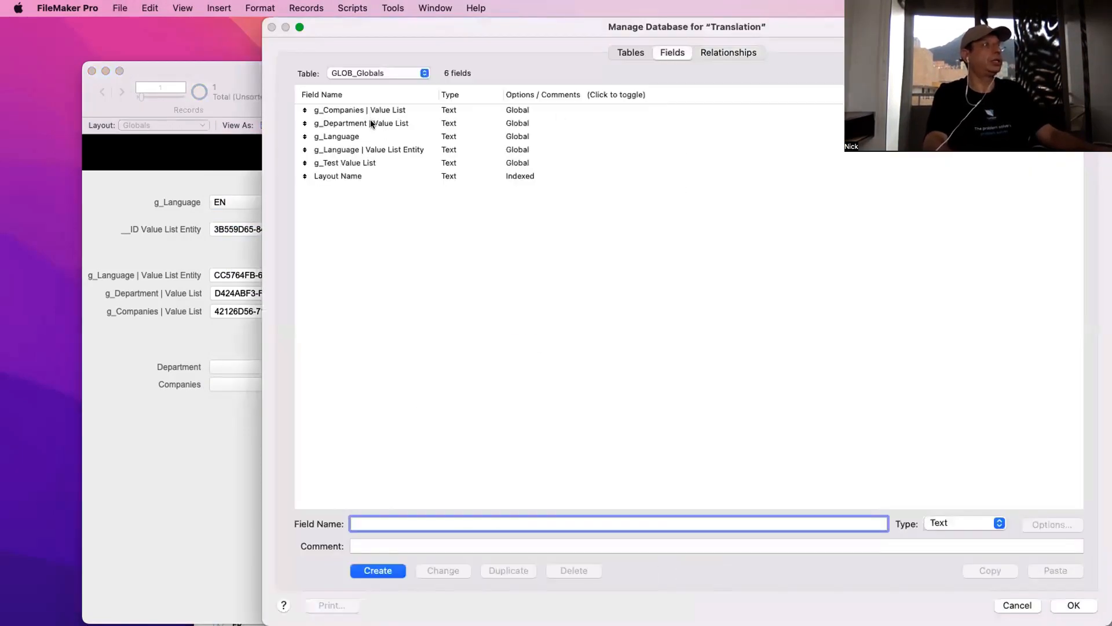
left_click(371, 149)
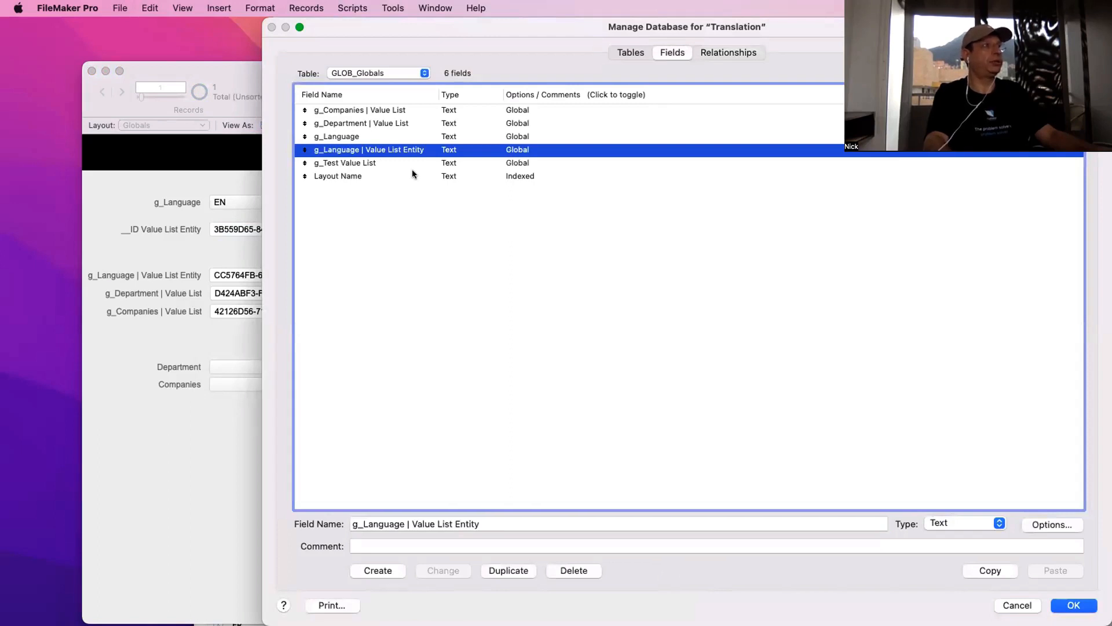
key("Return")
left_click(223, 230)
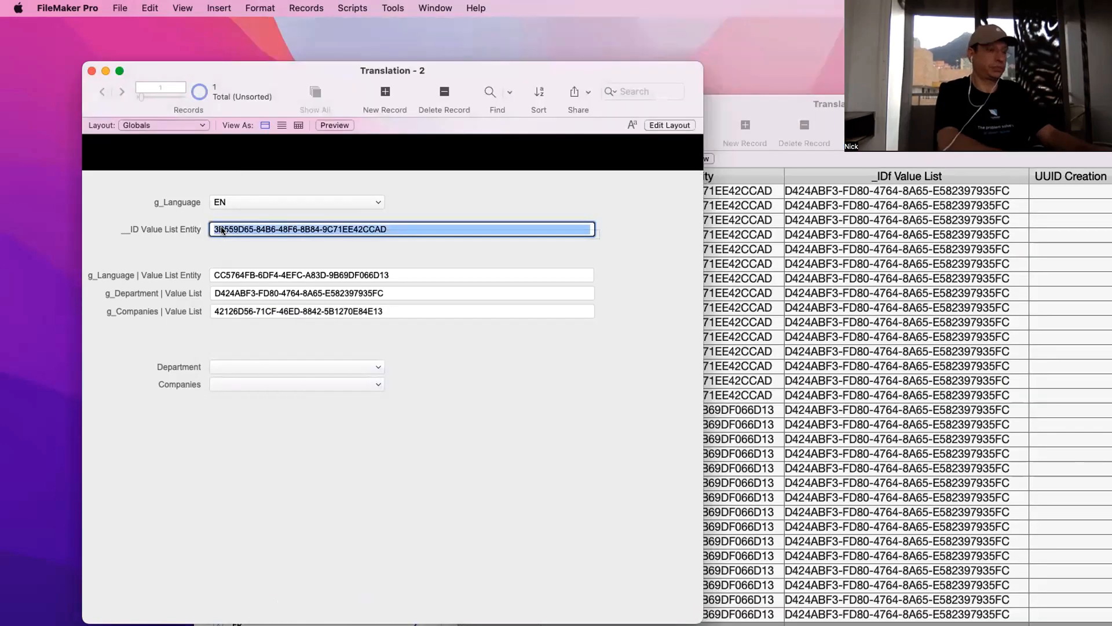
key("super+l")
left_click(501, 228)
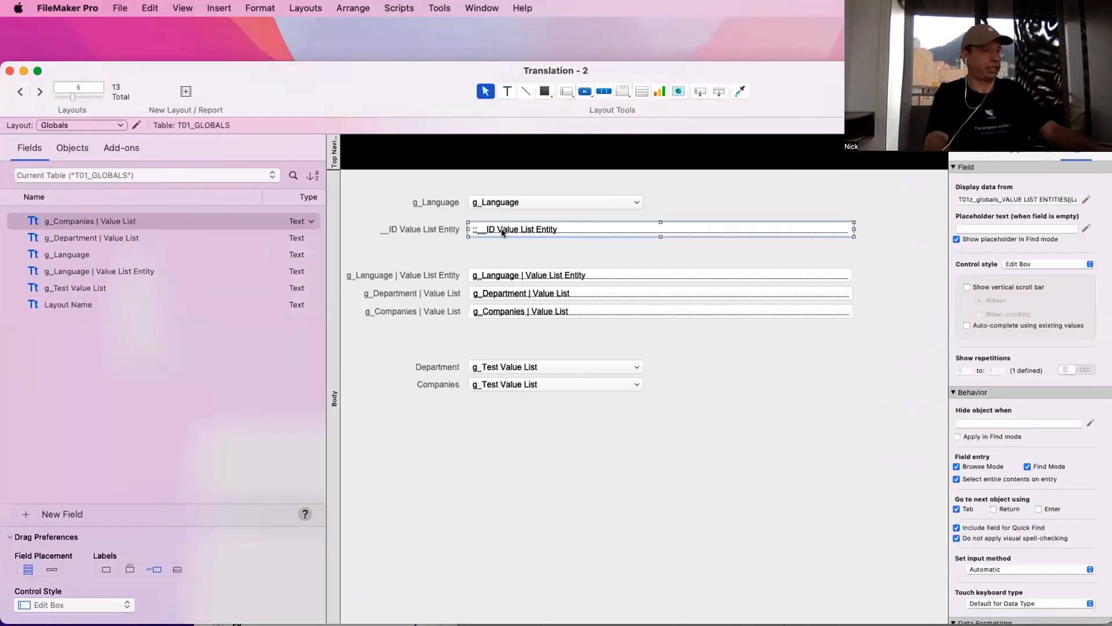
key("super+b")
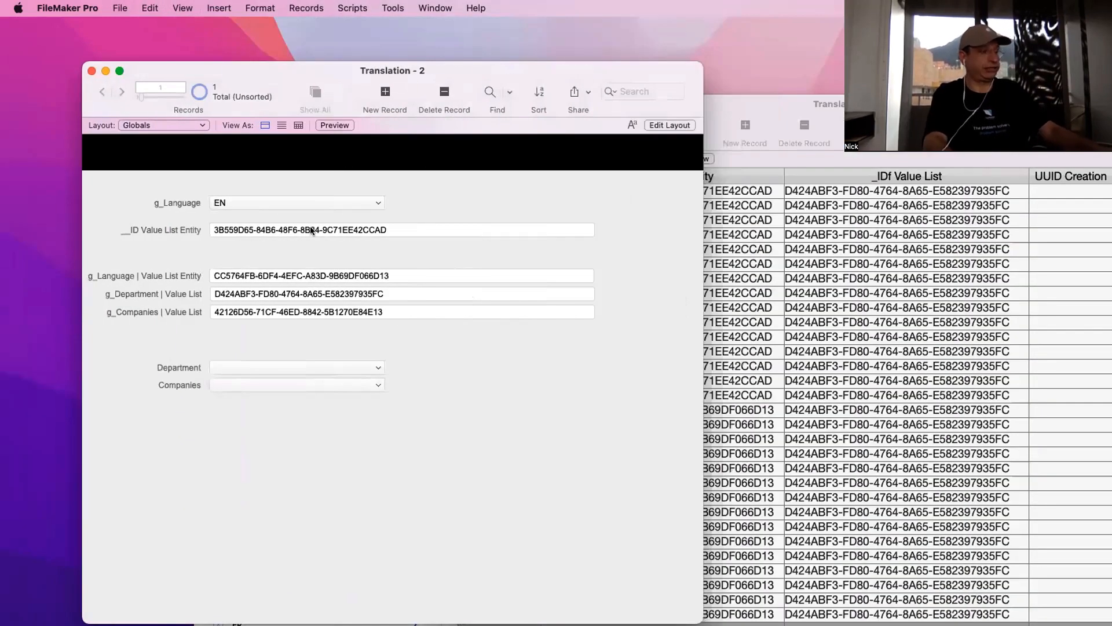
Open the auto-enter options of the g_Language | Value List Entity field in the GLOB_Globals table
key("super+shift+d")
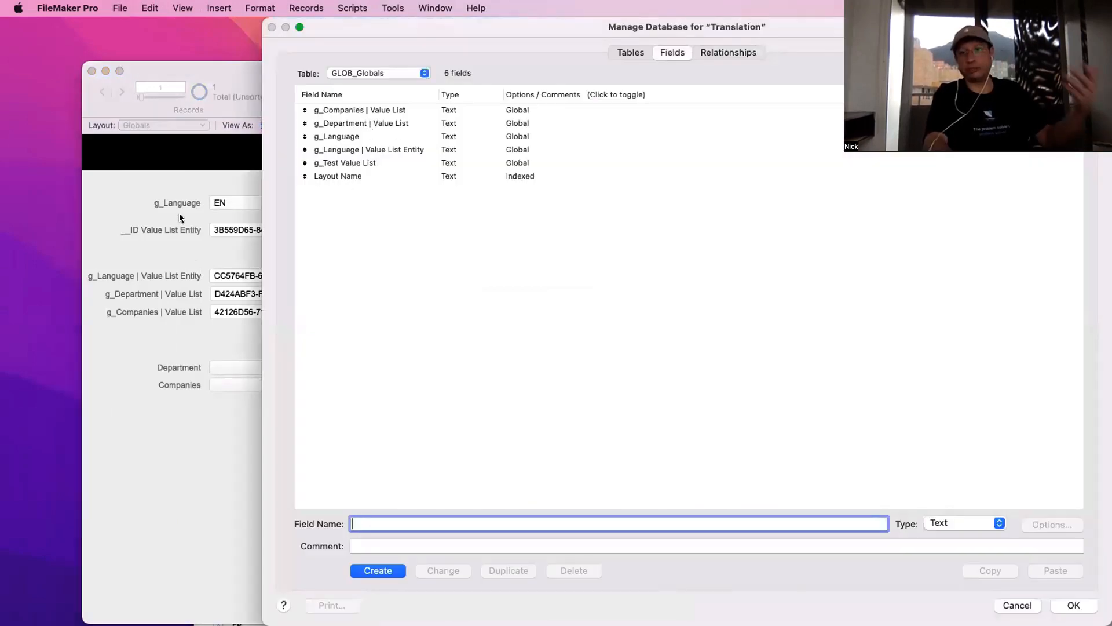
left_click(374, 149)
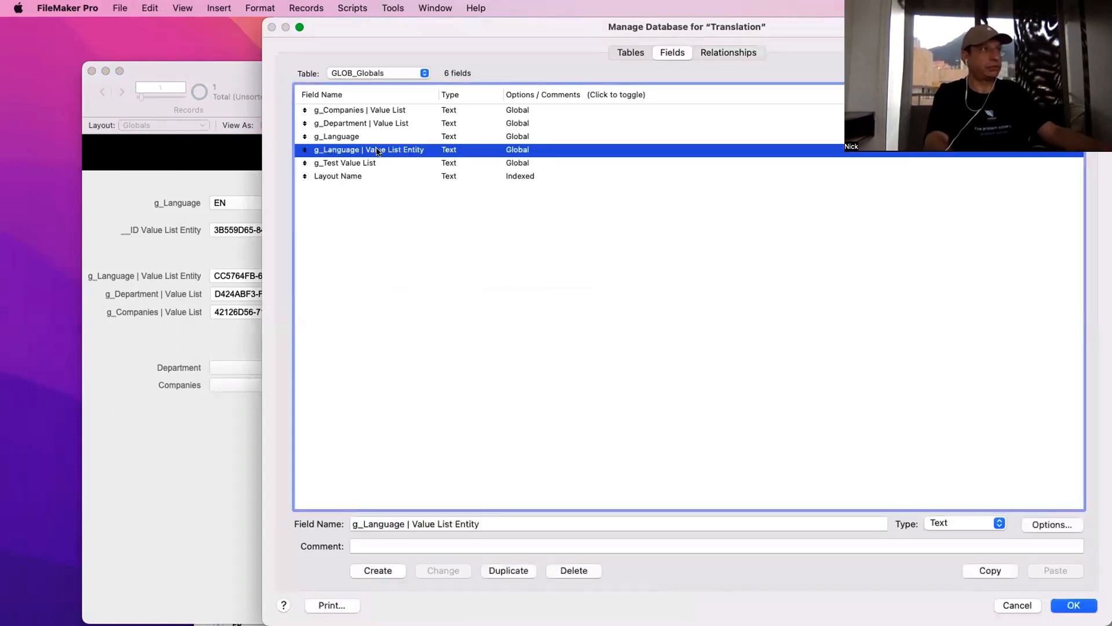
double_click(409, 151)
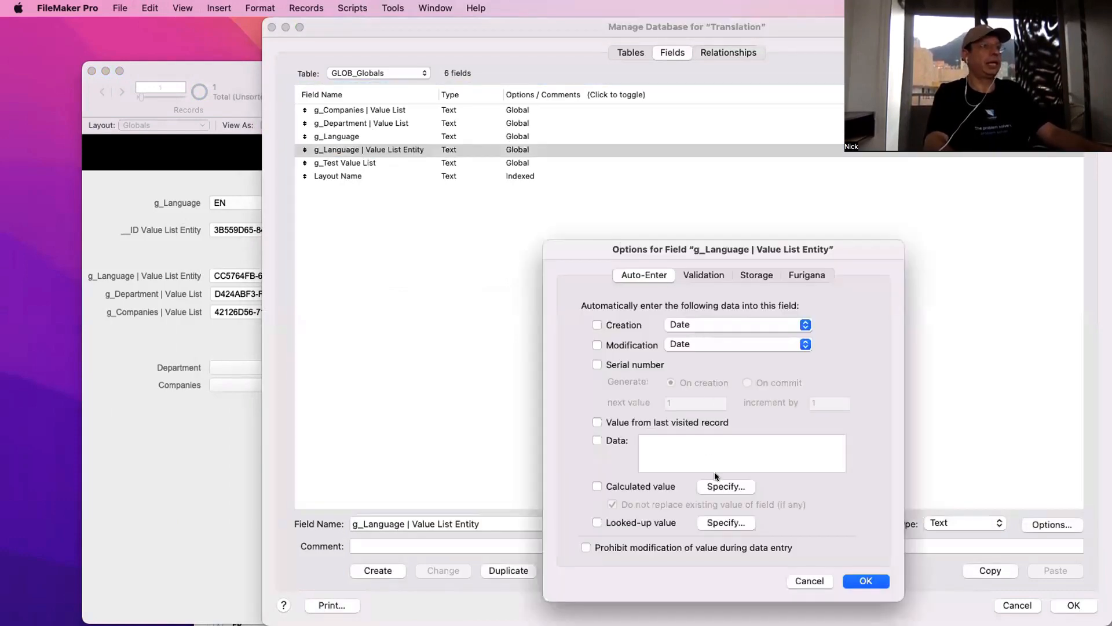
left_click(724, 486)
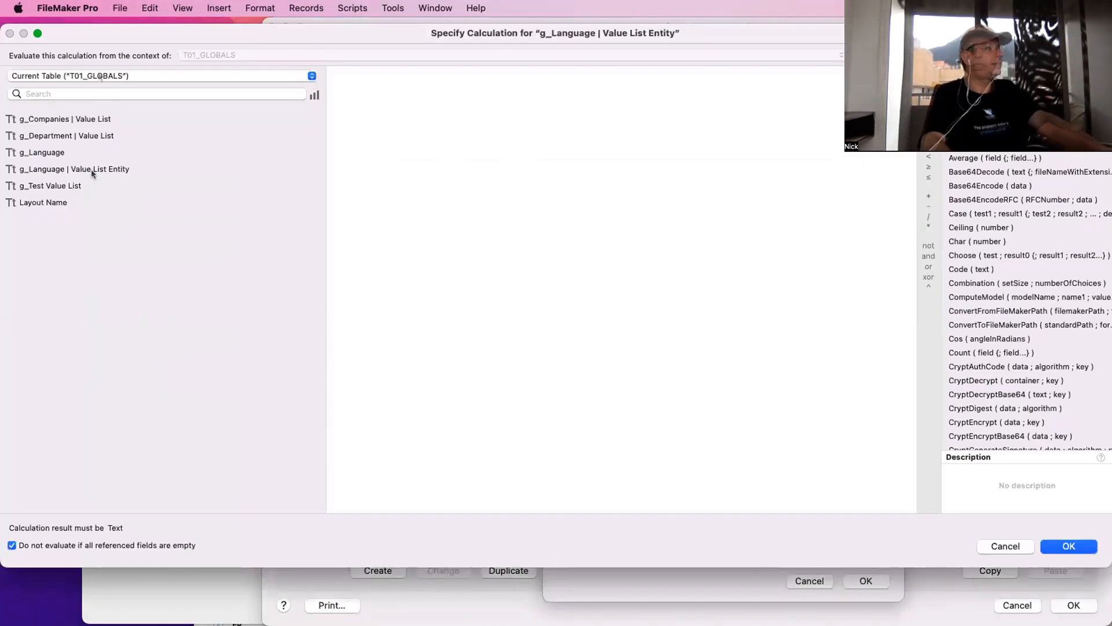
left_click_drag(137, 35, 311, 196)
left_click_drag(295, 119, 280, 95)
left_click(296, 140)
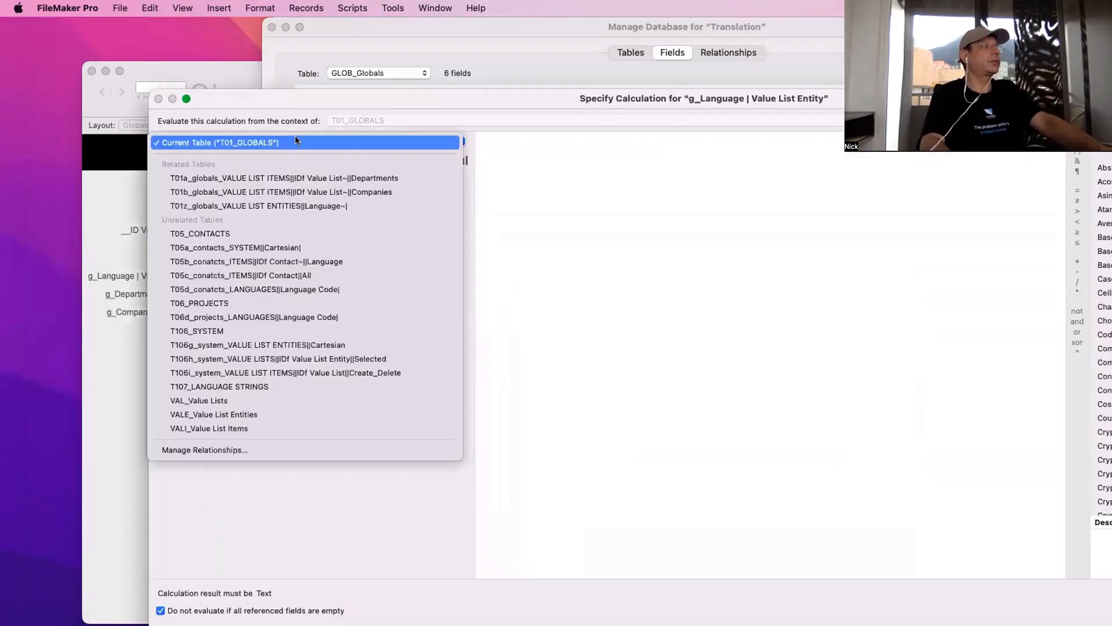
left_click(304, 207)
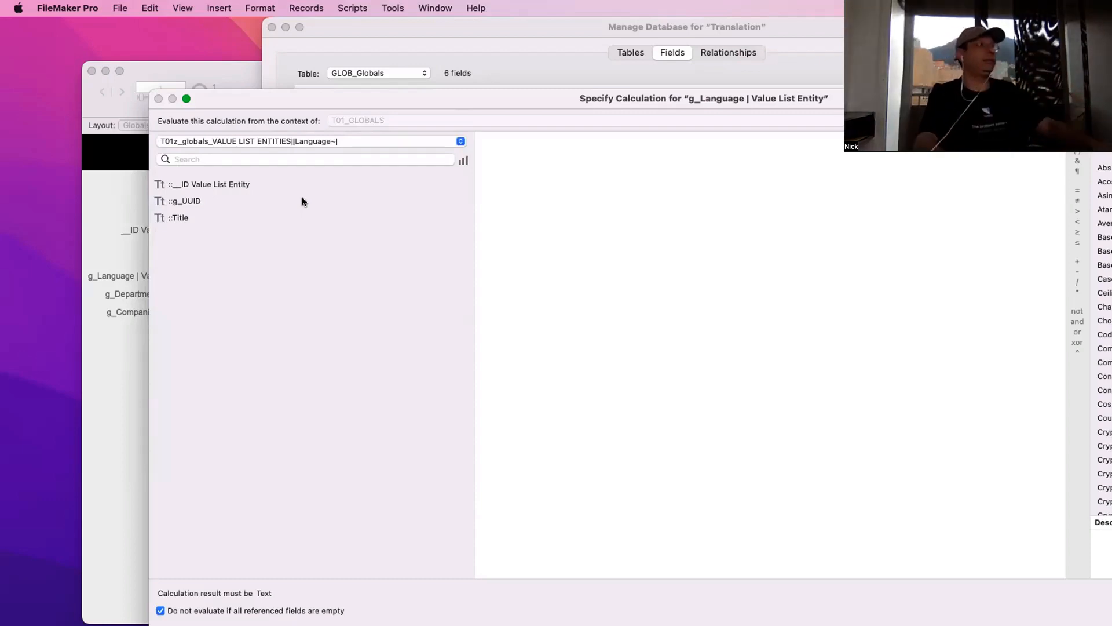
double_click(308, 183)
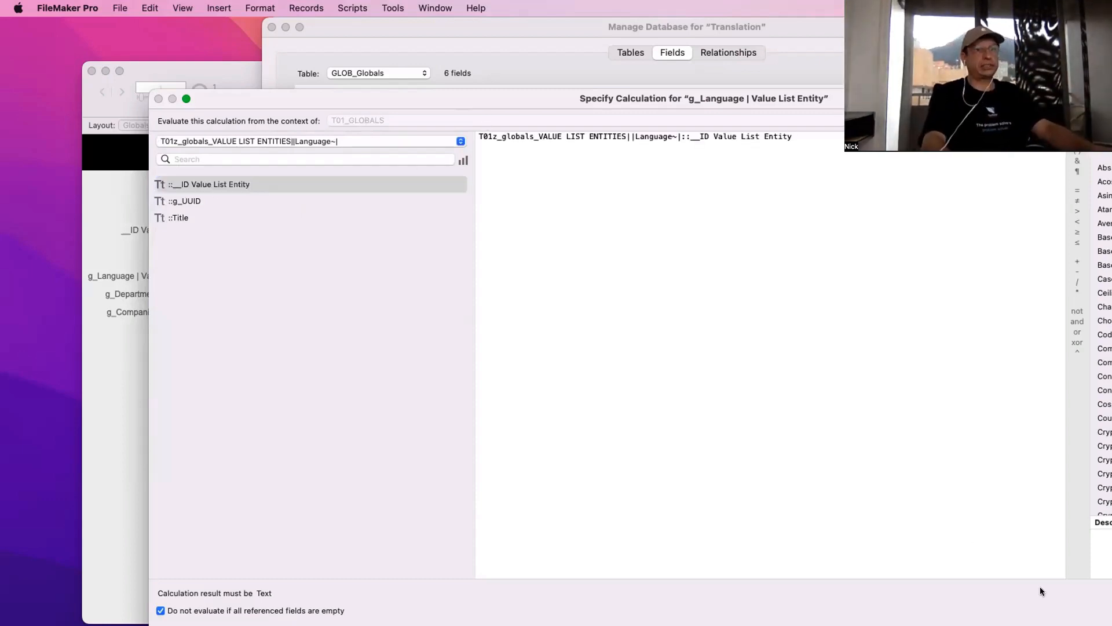
left_click_drag(791, 97, 638, 74)
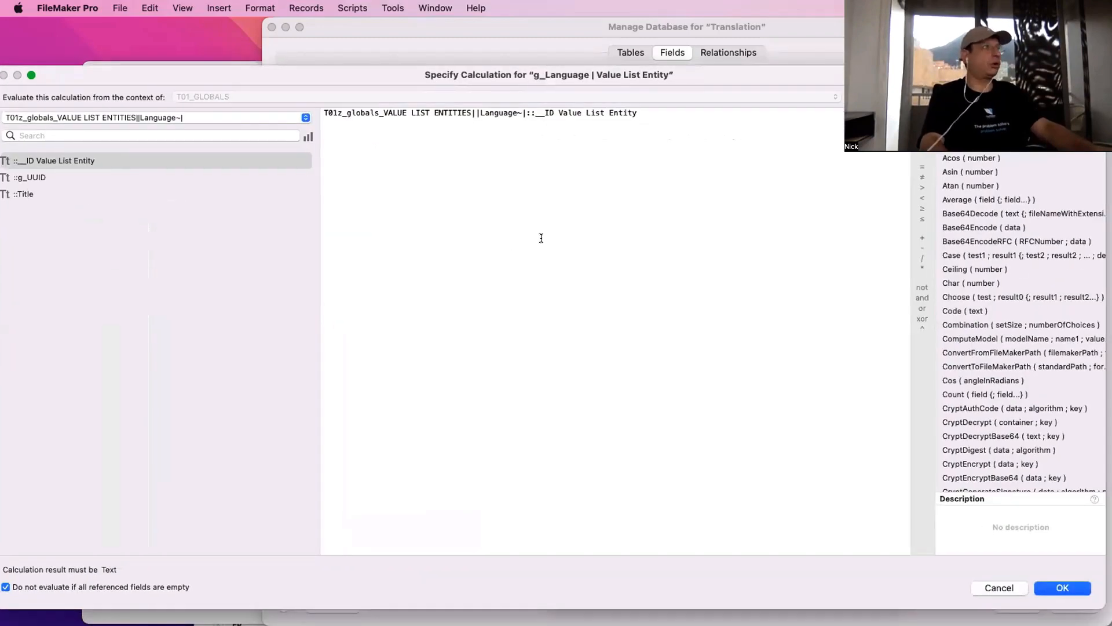
key("Escape")
Make g_Language | Value List Entity a looked-up value copying __ID Value List Entity from T01z_globals_VALUE LIST ENTITIES||Language~|, and save the database changes
left_click(725, 522)
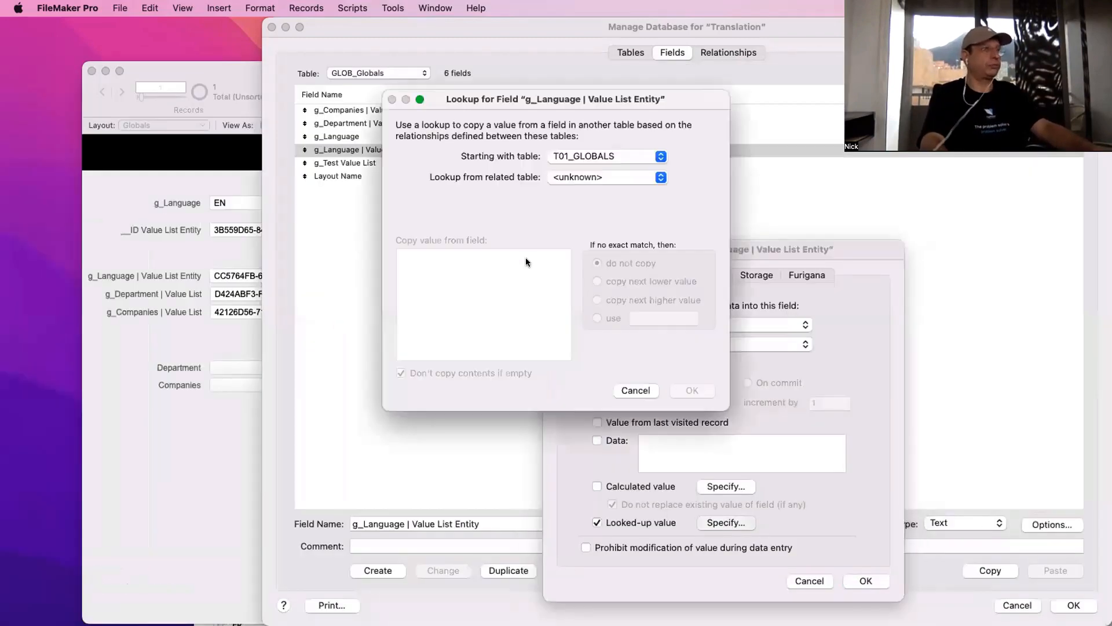
left_click(587, 157)
left_click(587, 157)
left_click(603, 182)
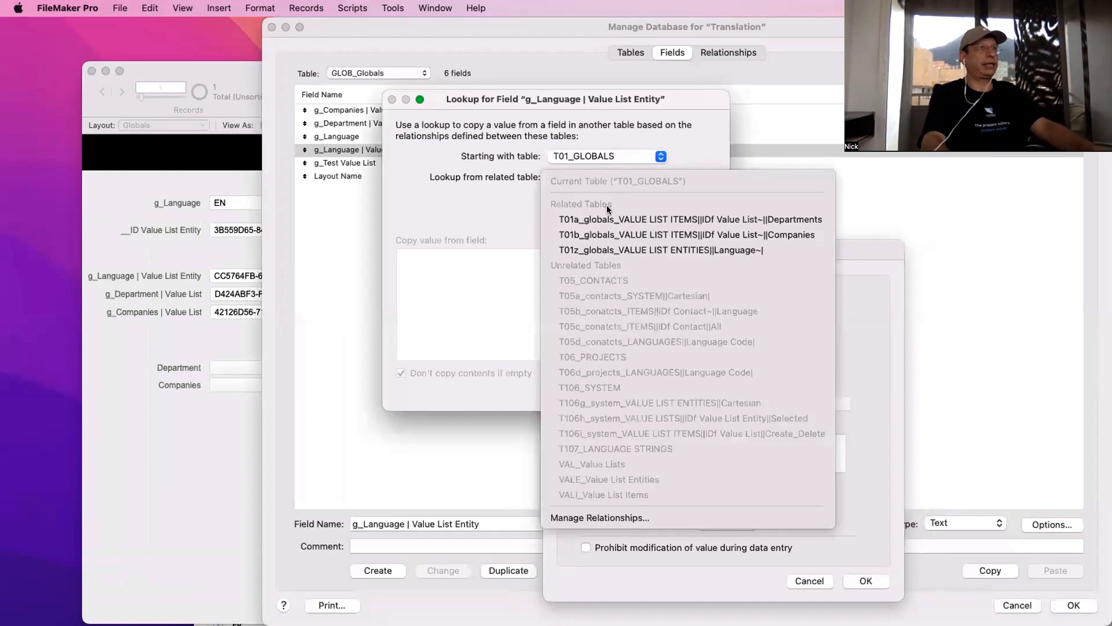
left_click(607, 249)
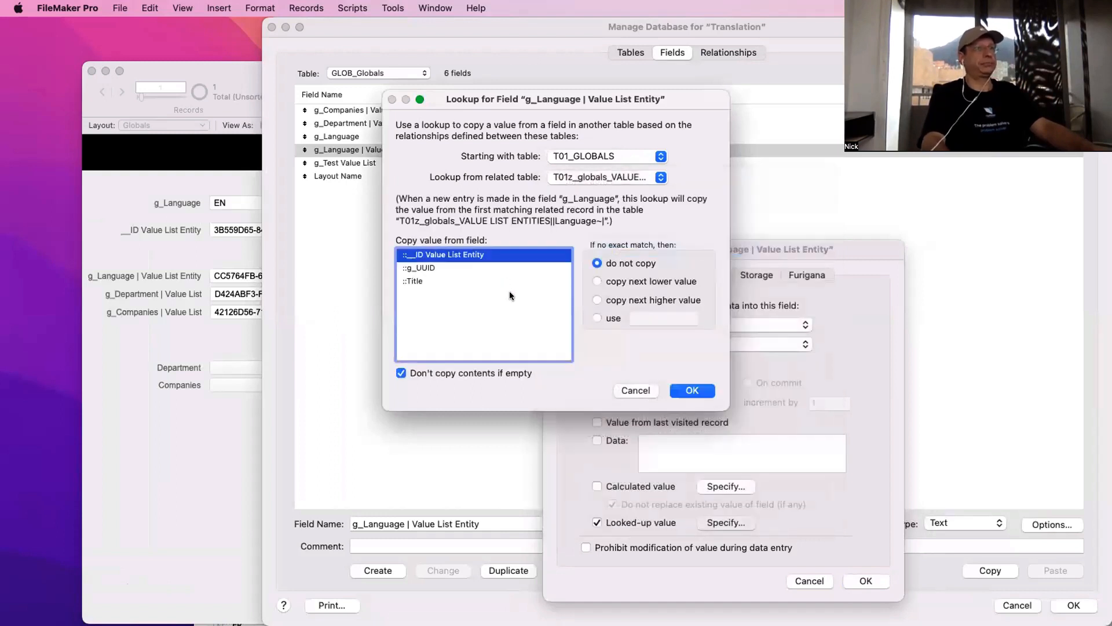
left_click(690, 388)
left_click(868, 582)
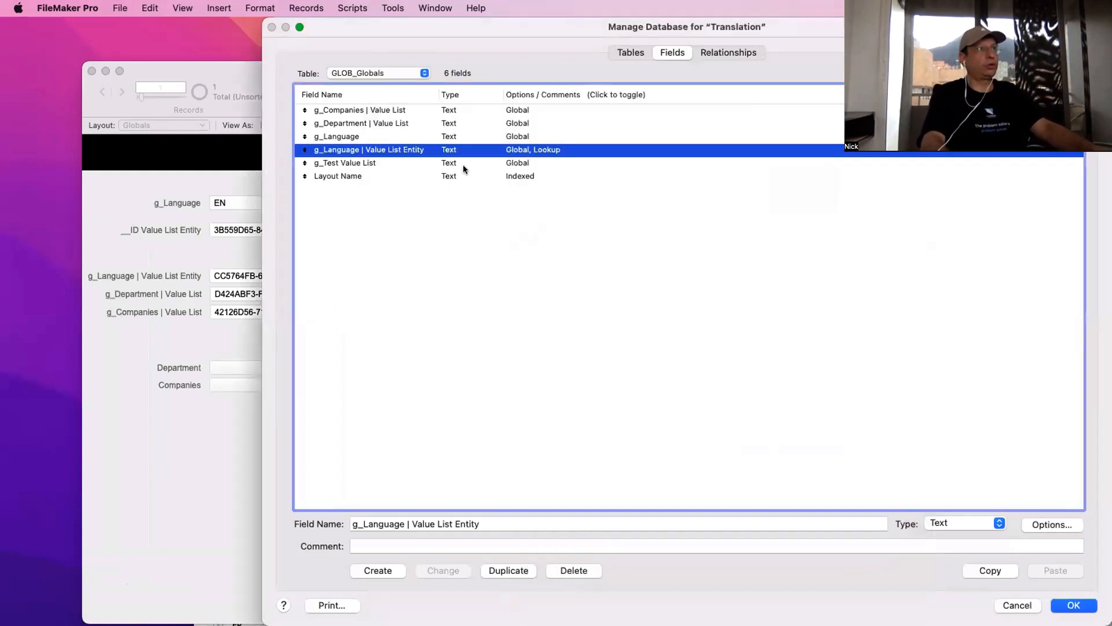
left_click(1073, 605)
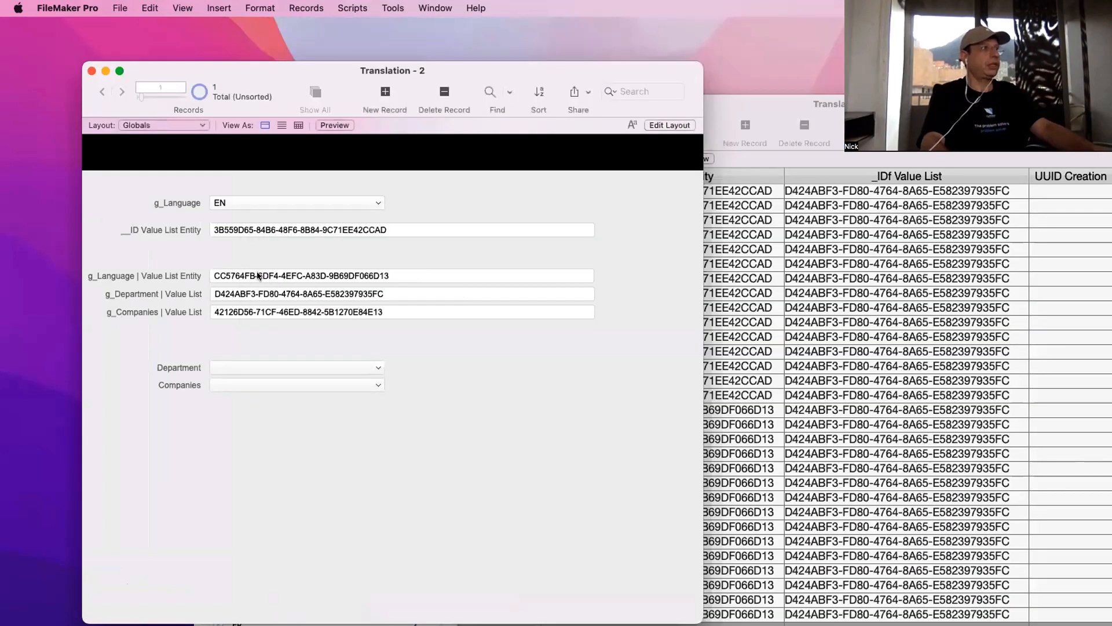
Test the lookup by switching g_Language to FR, ES and back to EN
left_click(272, 203)
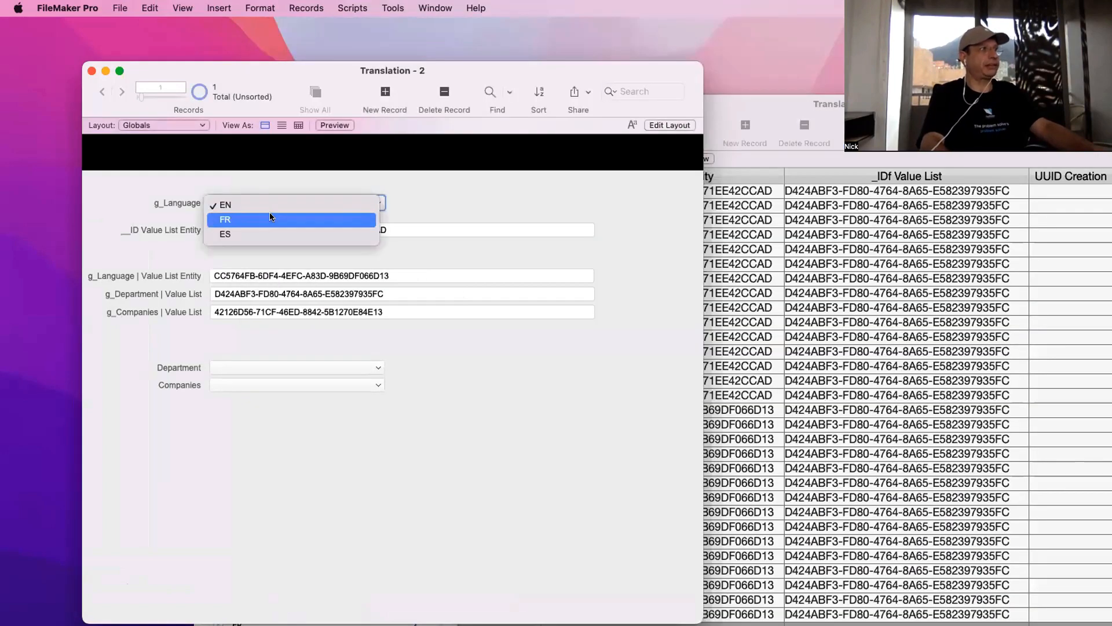
left_click(271, 216)
left_click(261, 216)
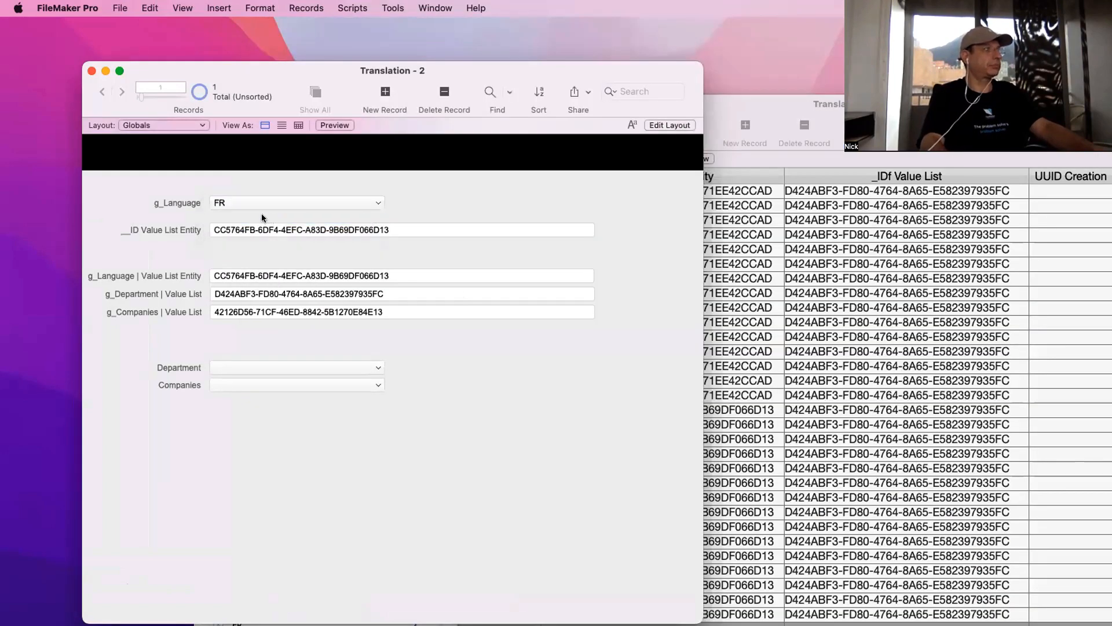
left_click(262, 204)
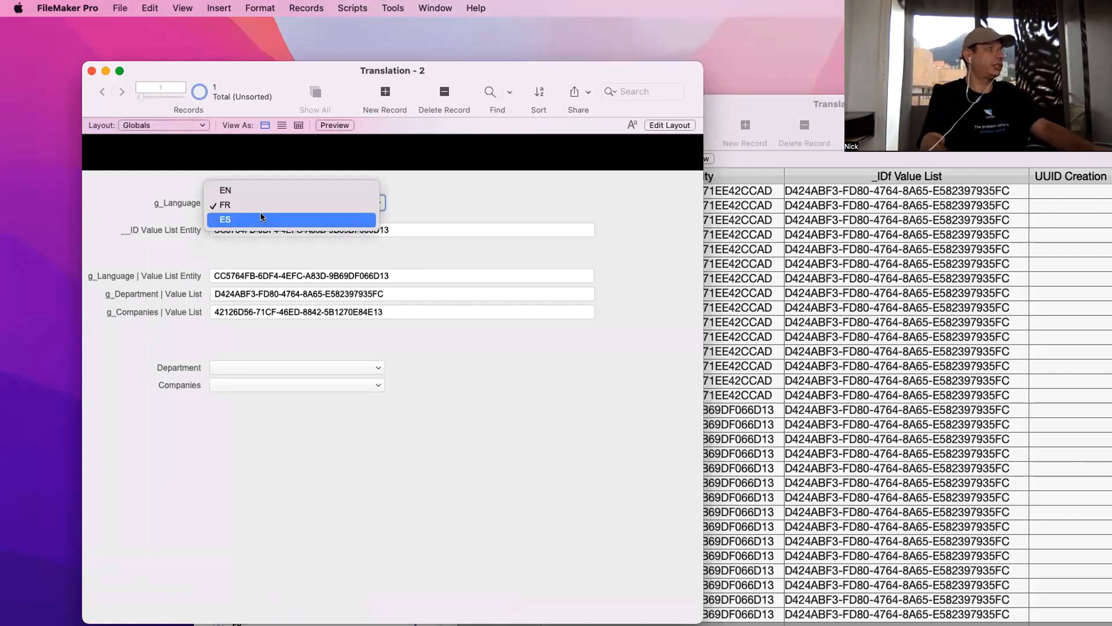
left_click(262, 219)
left_click(263, 204)
left_click(265, 176)
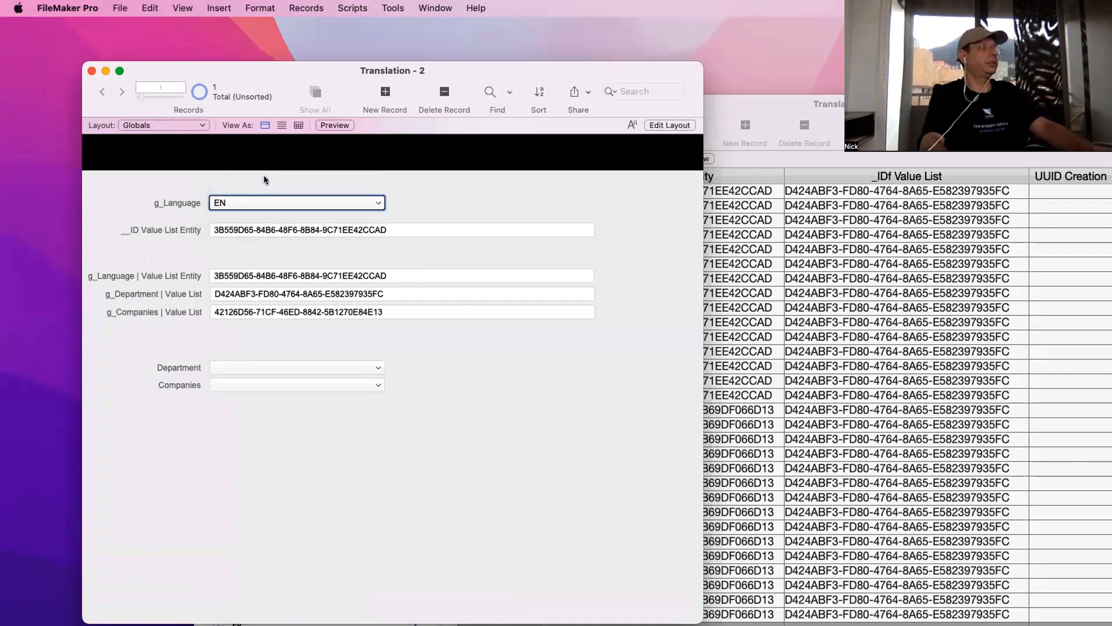
Delete the __ID Value List Entity field and its label from the Globals layout and return to browsing records
key("super+l")
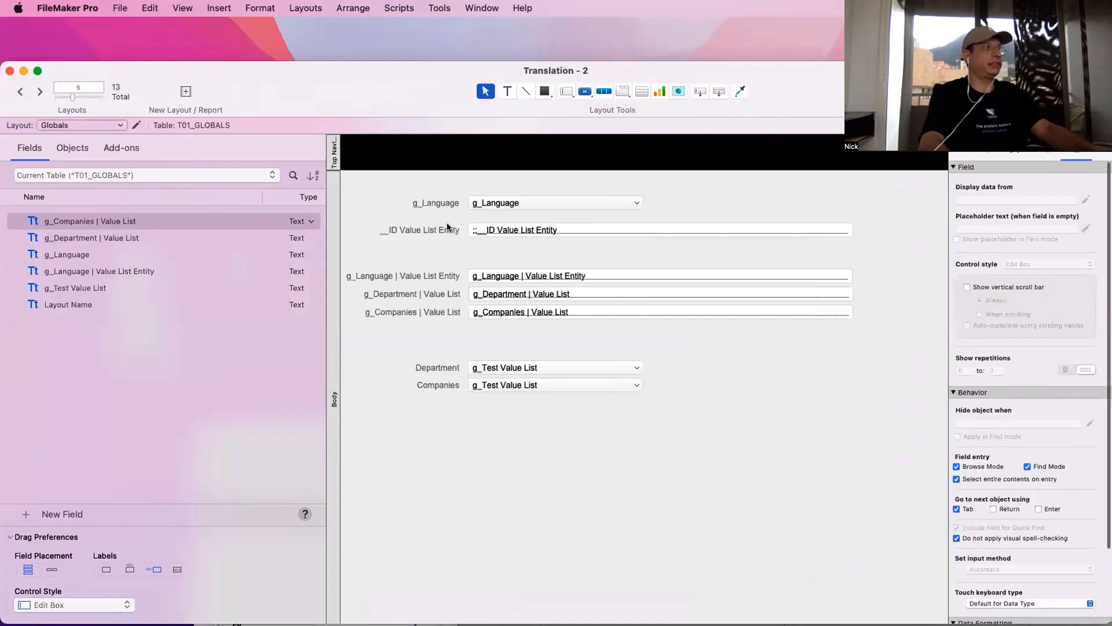
left_click(446, 223)
key("Delete")
key("super+b")
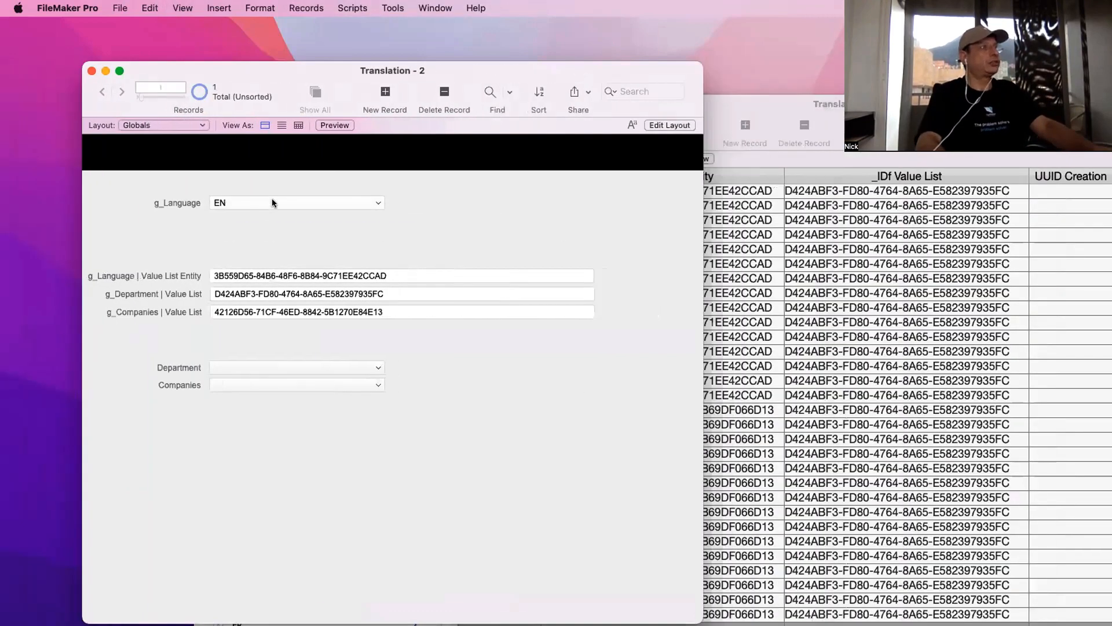
Test the Department pop-up on the Globals layout with g_Language set to EN and FR, leaving the language on FR
left_click(232, 369)
left_click(237, 346)
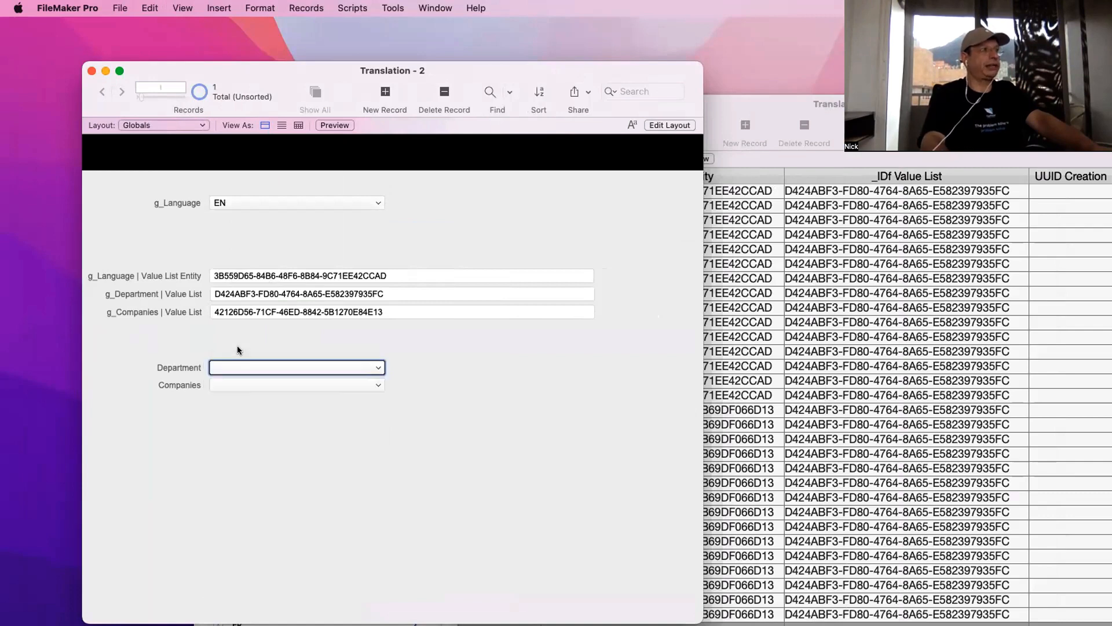
left_click(238, 203)
key("Return")
left_click(259, 367)
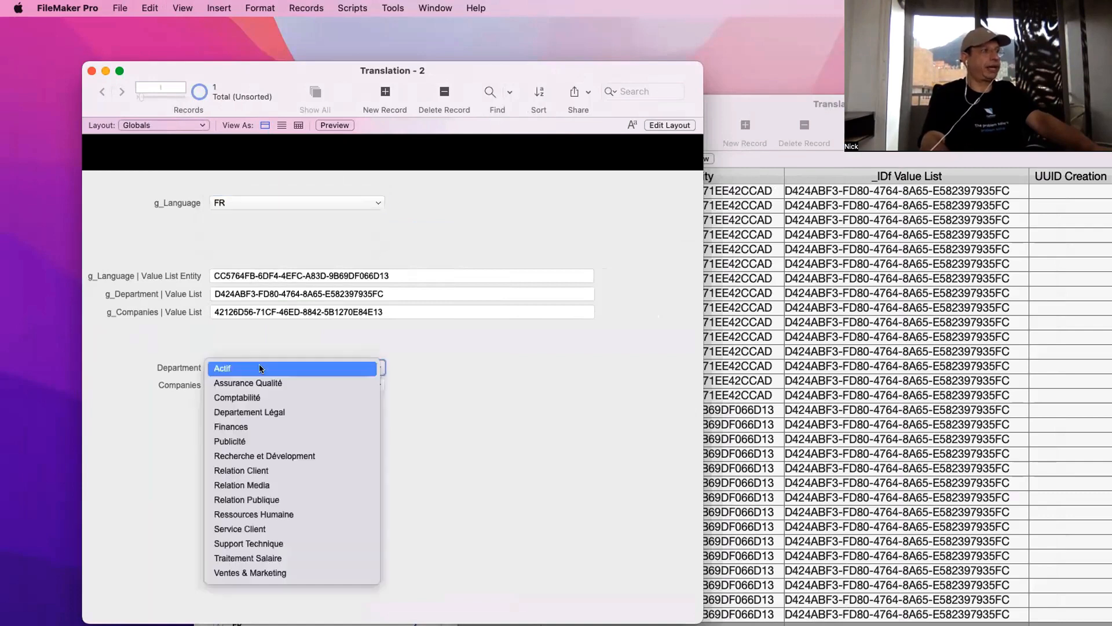
left_click(248, 234)
left_click(248, 203)
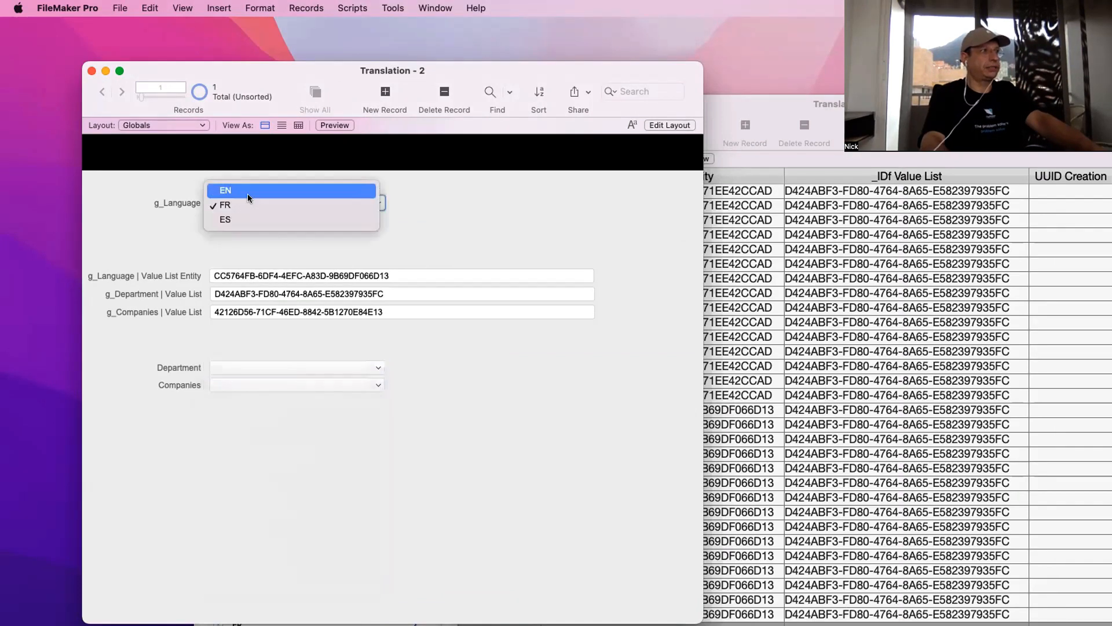
left_click(248, 191)
left_click(260, 367)
left_click(259, 345)
left_click(252, 202)
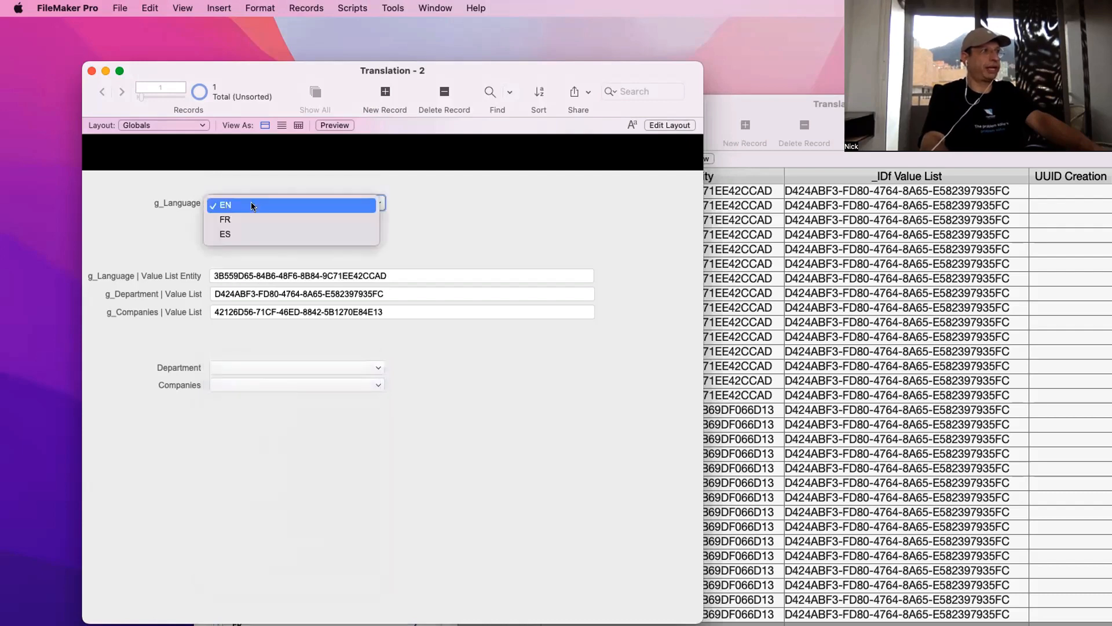
key("Return")
Examine the language entity IDs, shared value list IDs and Value column in the VALI_Value List Items table window
left_click(818, 308)
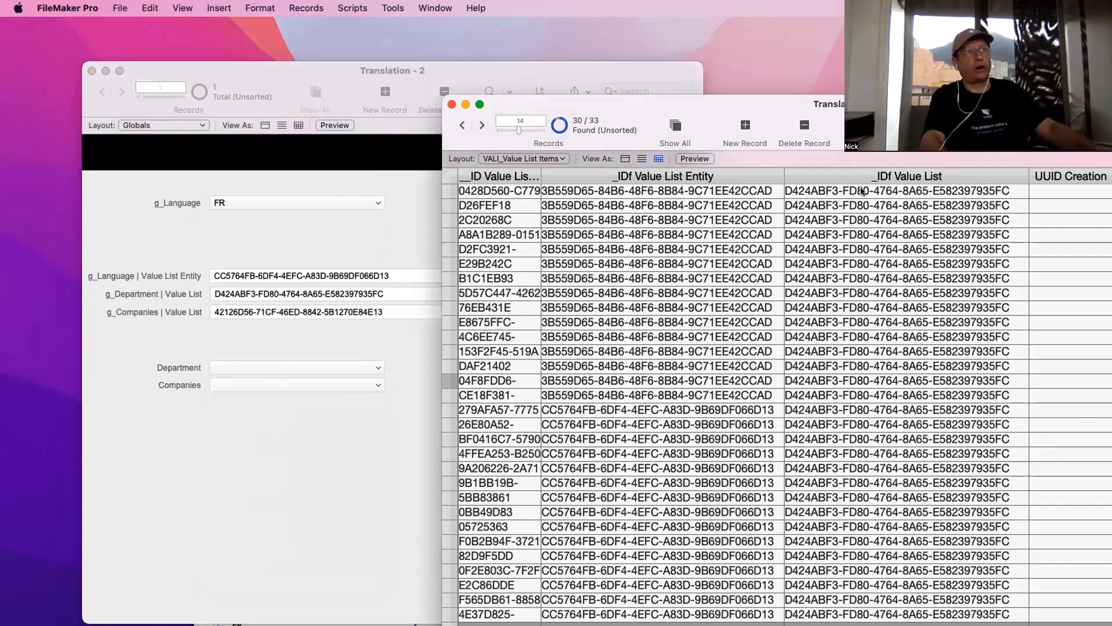
scroll(858, 551, "right", 5)
scroll(851, 553, "right", 1)
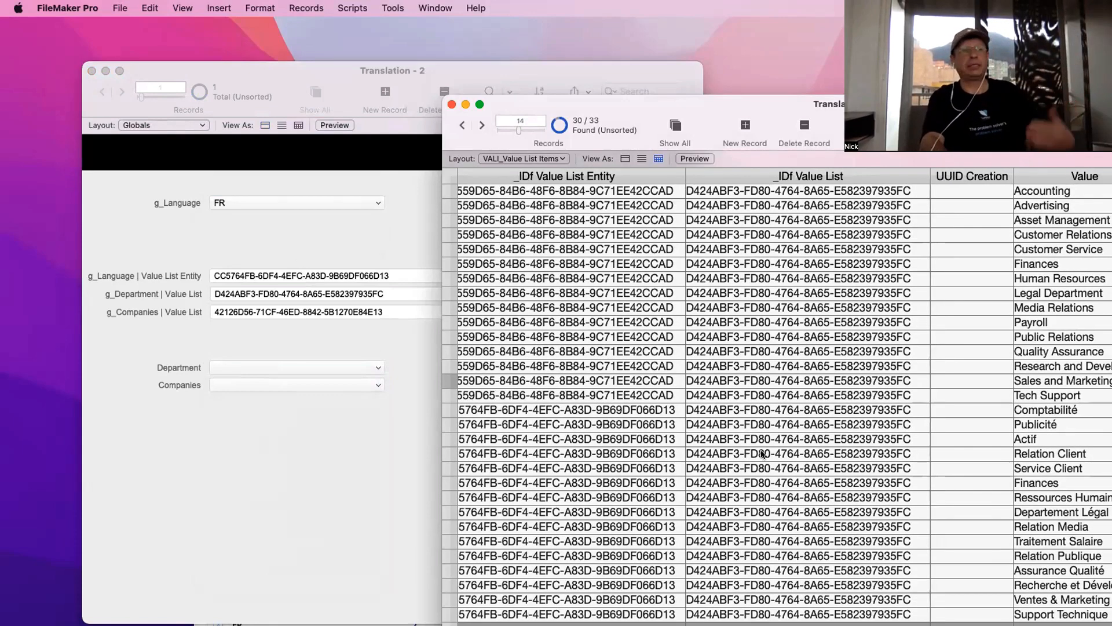
left_click_drag(646, 110, 658, 107)
Review the value lists on the System layout in the Translation - 2 window and return to the Globals layout
left_click(286, 168)
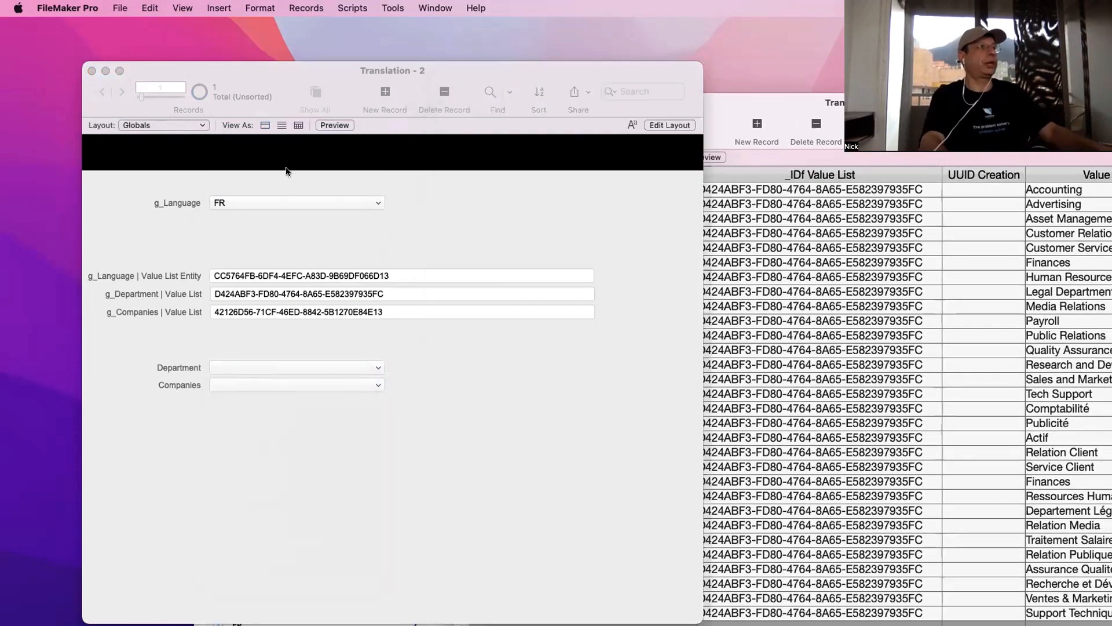
left_click(163, 125)
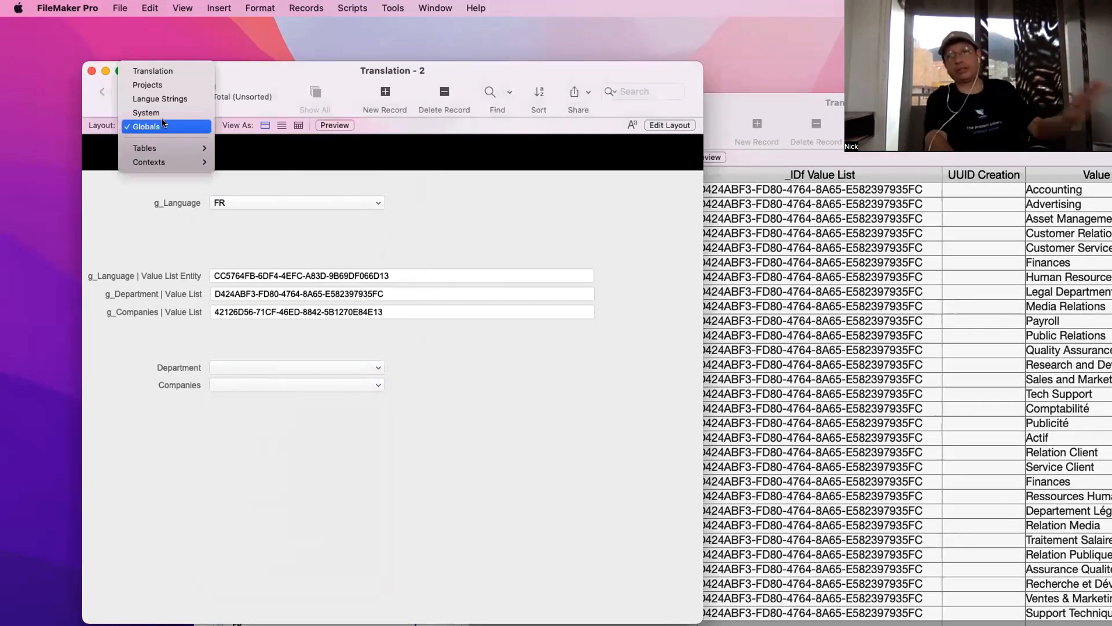
left_click(163, 114)
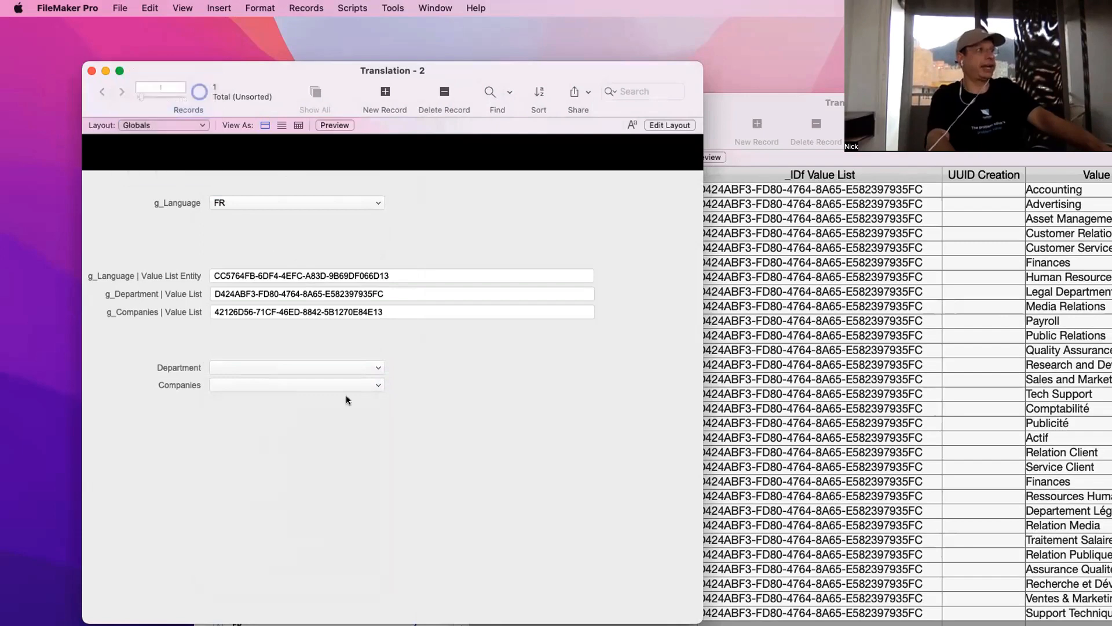
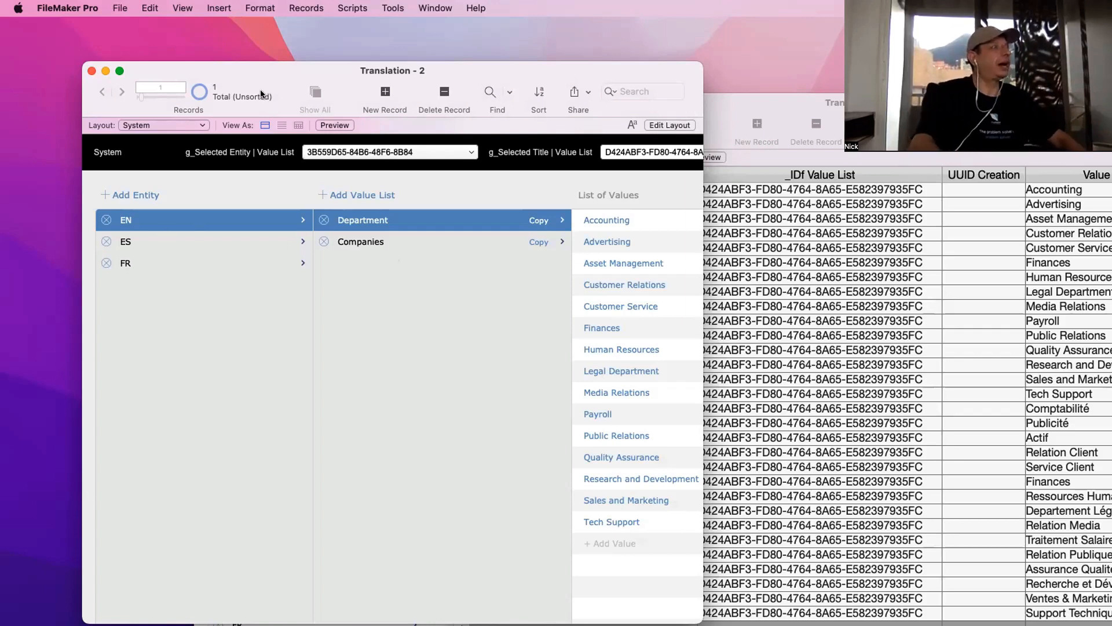
left_click_drag(262, 78, 485, 81)
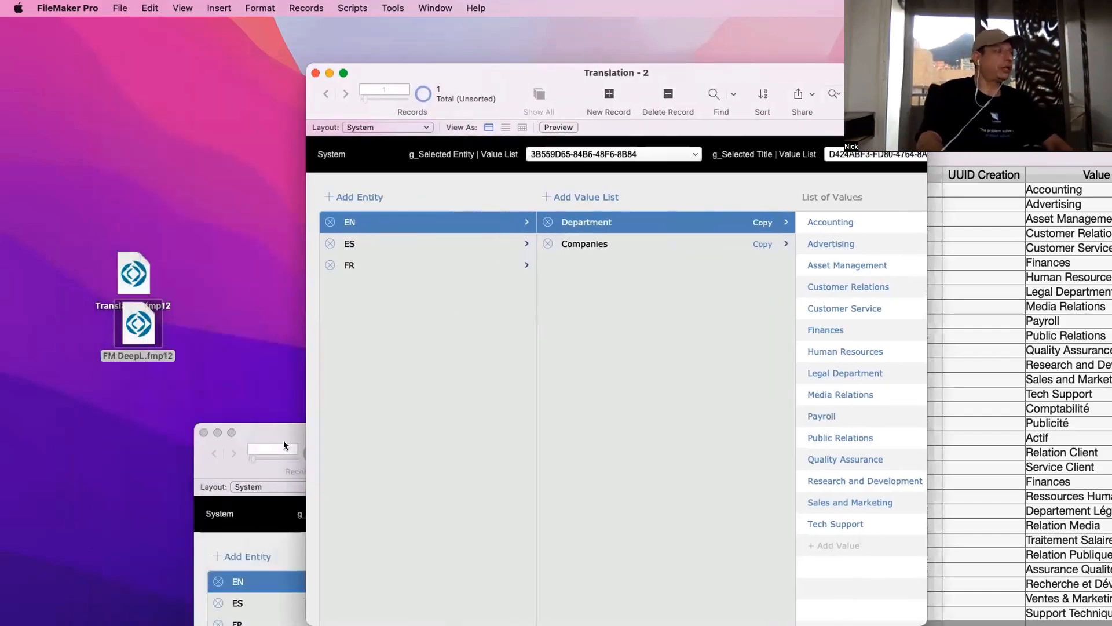
left_click(385, 127)
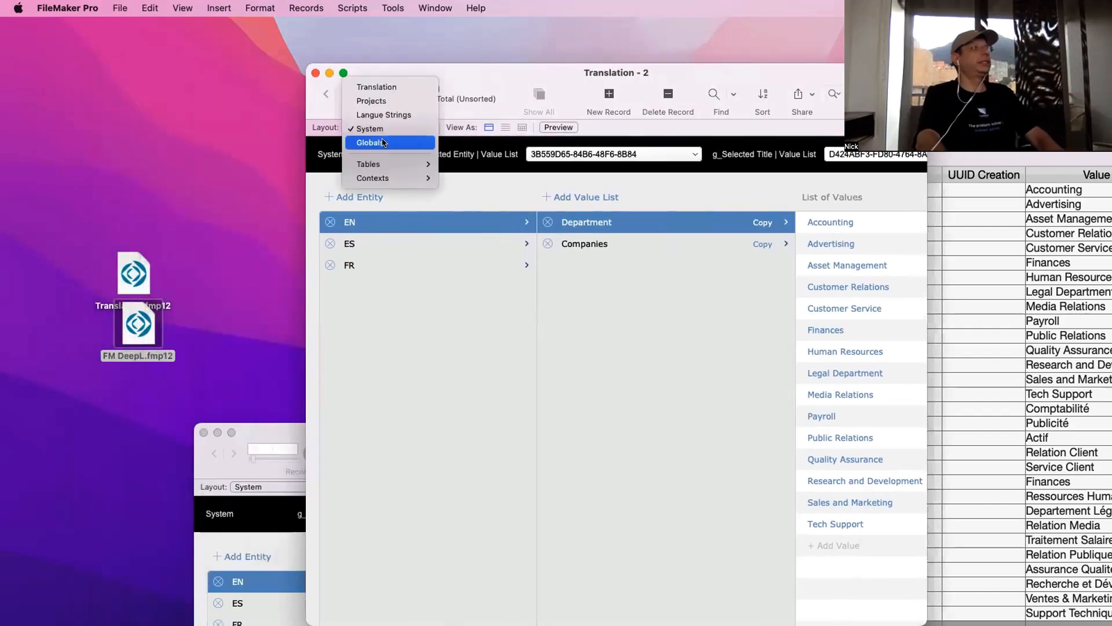
left_click(384, 143)
left_click_drag(471, 67, 239, 42)
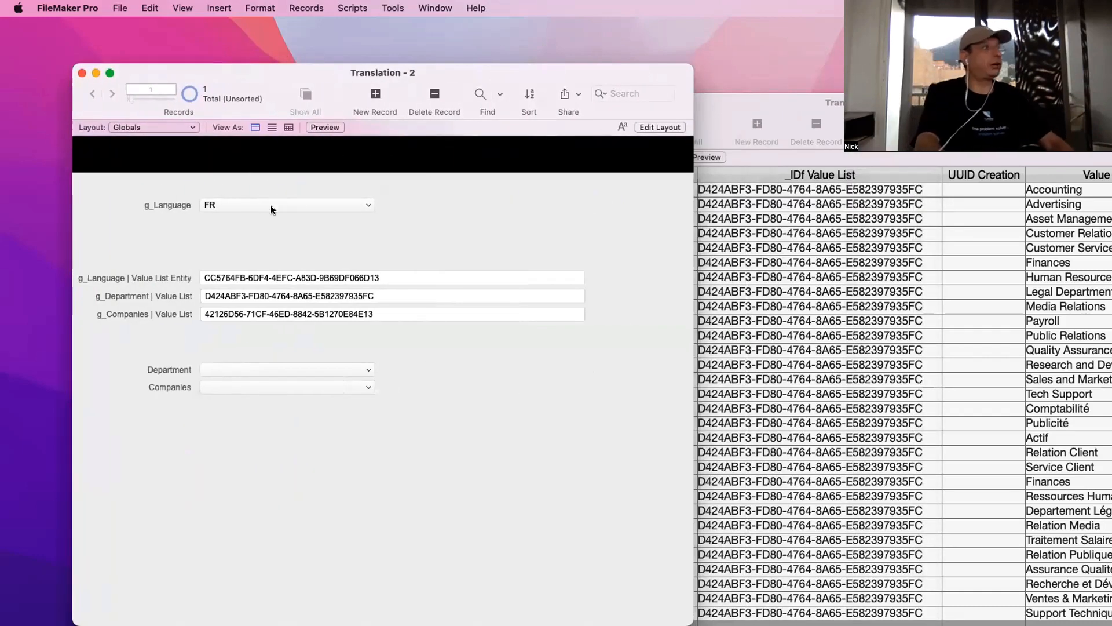
Duplicate the Companies field below the original, make the copy an enlarged Checkbox Set of g_Test Value List, and preview it in Browse mode
key("super+l")
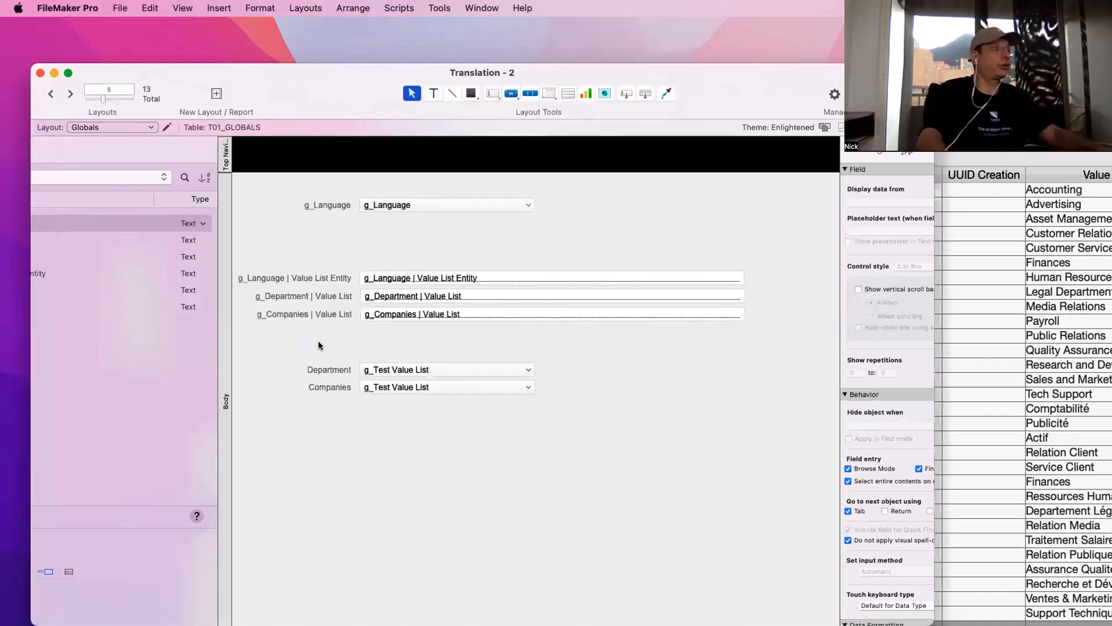
left_click(538, 389)
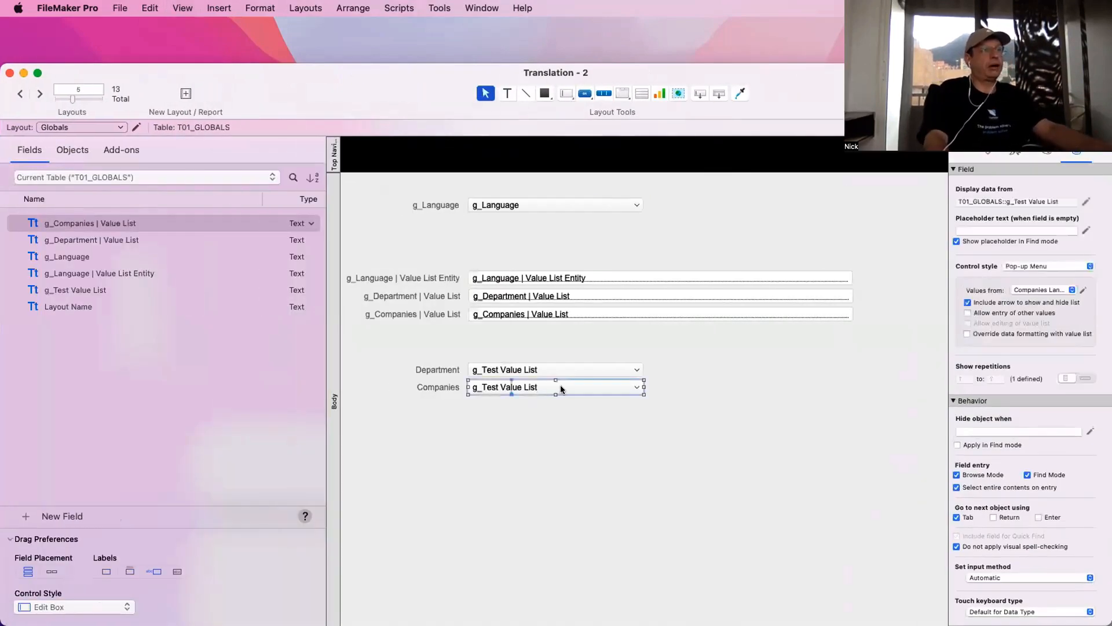
left_click_drag(561, 390, 564, 421)
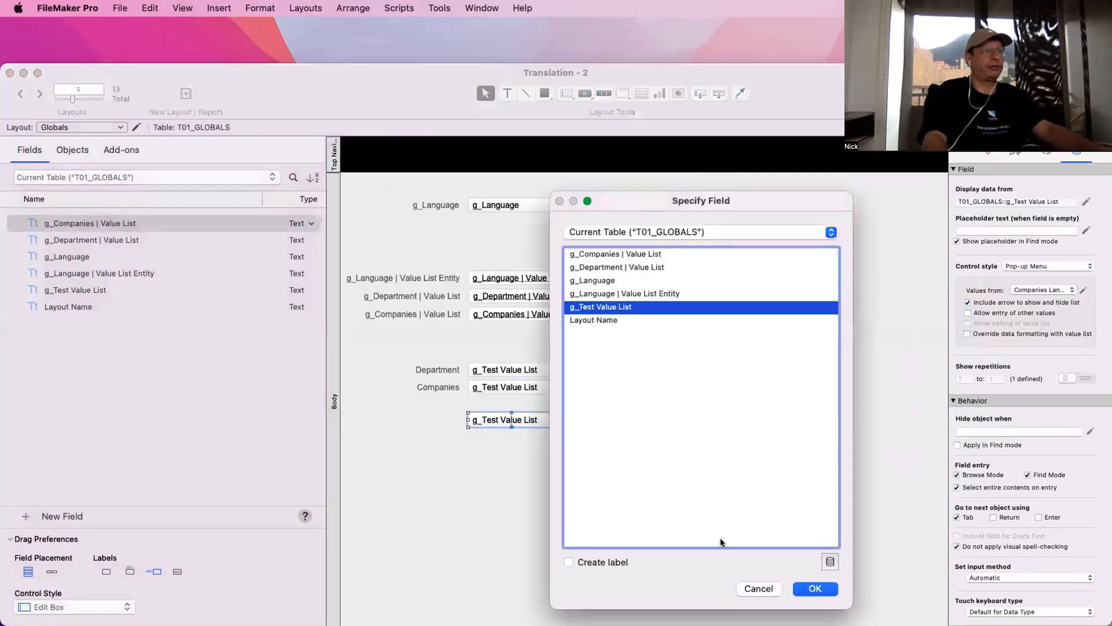
left_click(811, 586)
left_click(1040, 268)
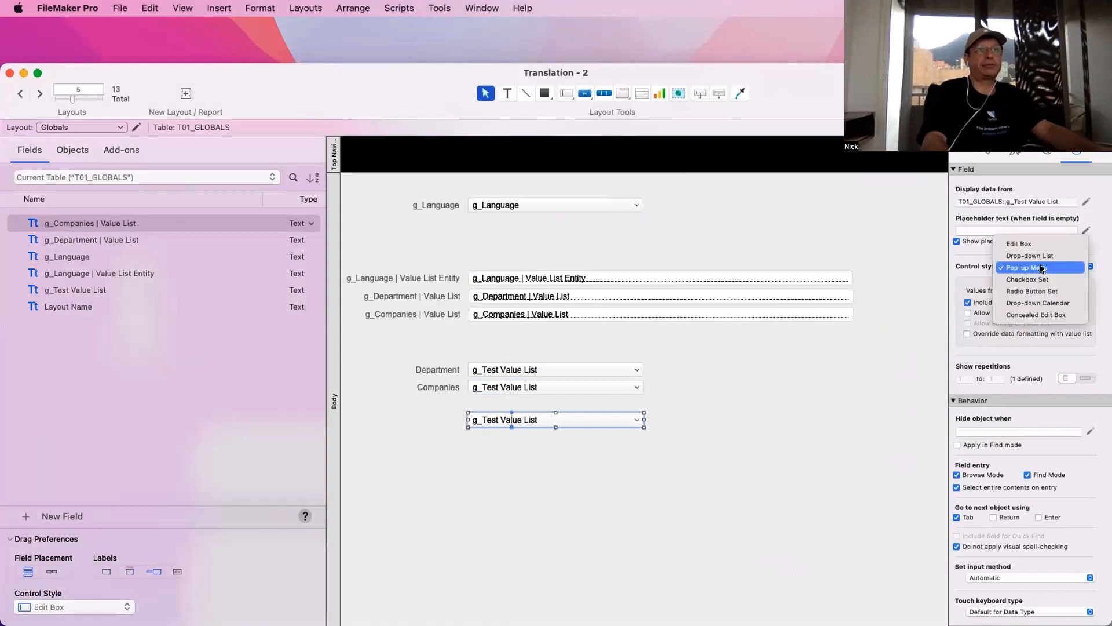
left_click(991, 282)
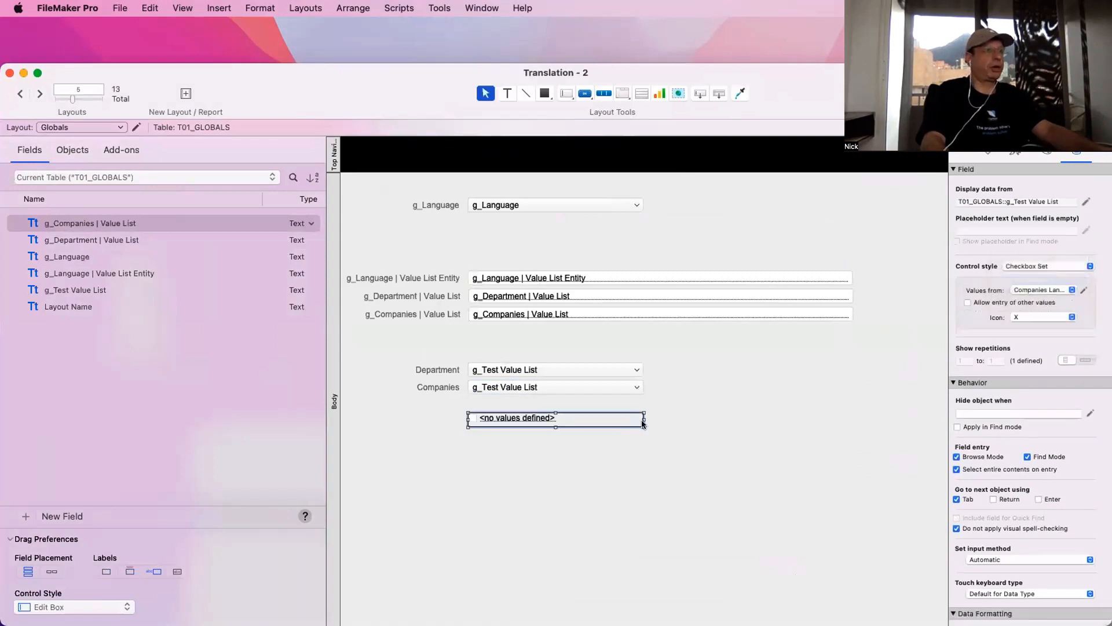
left_click_drag(645, 427, 835, 575)
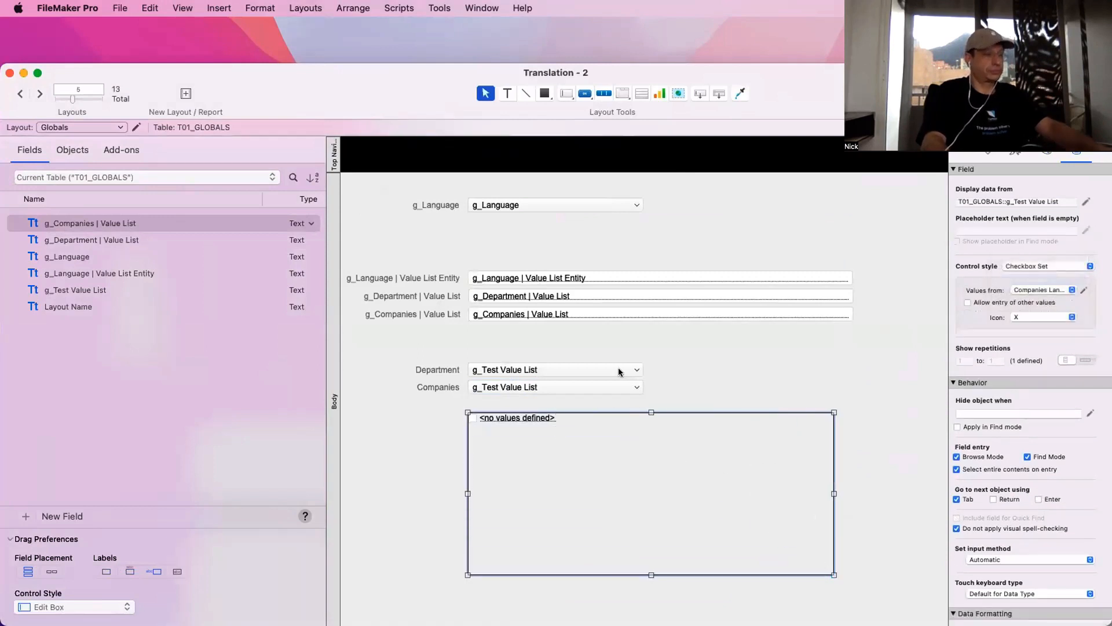
key("super+b")
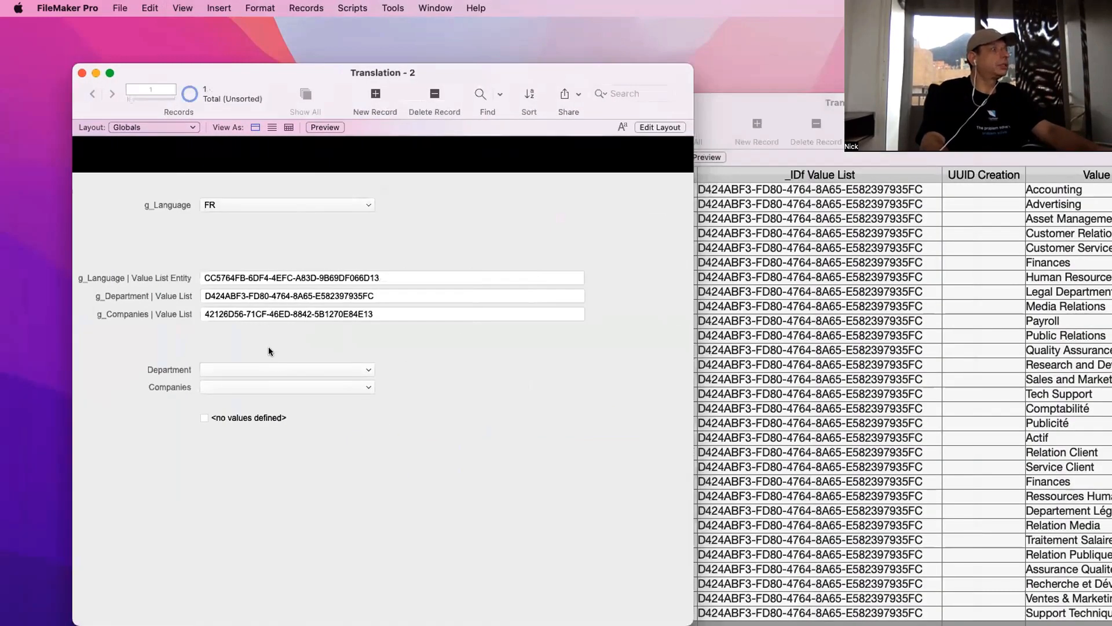
Make the checkbox set take its values from Departments Language and return to browsing the Globals layout
key("super+l")
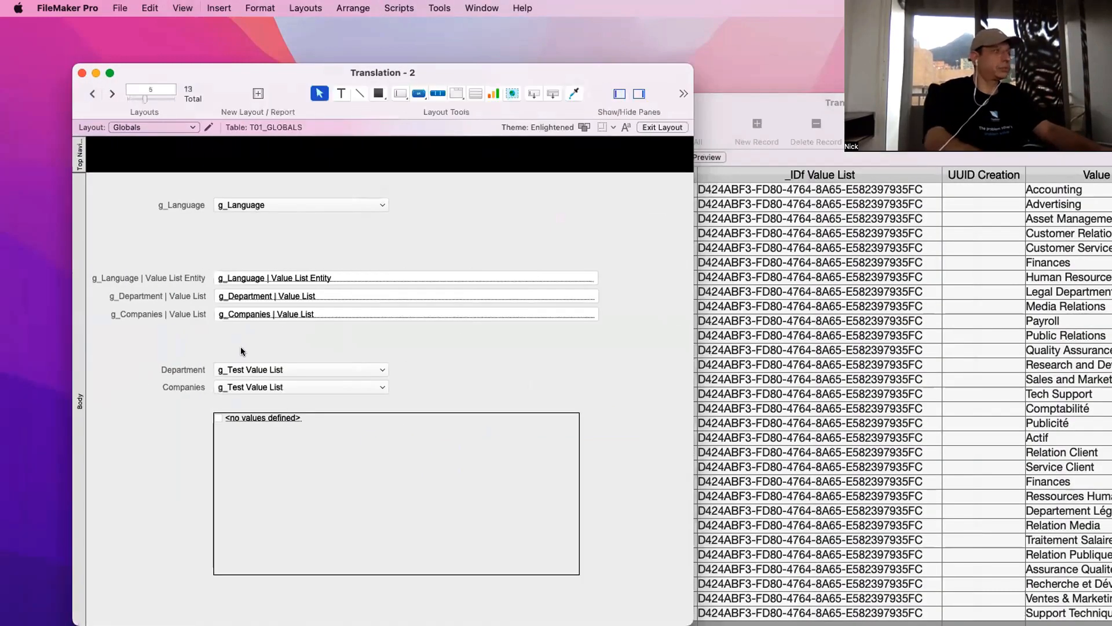
left_click(575, 492)
left_click(1048, 291)
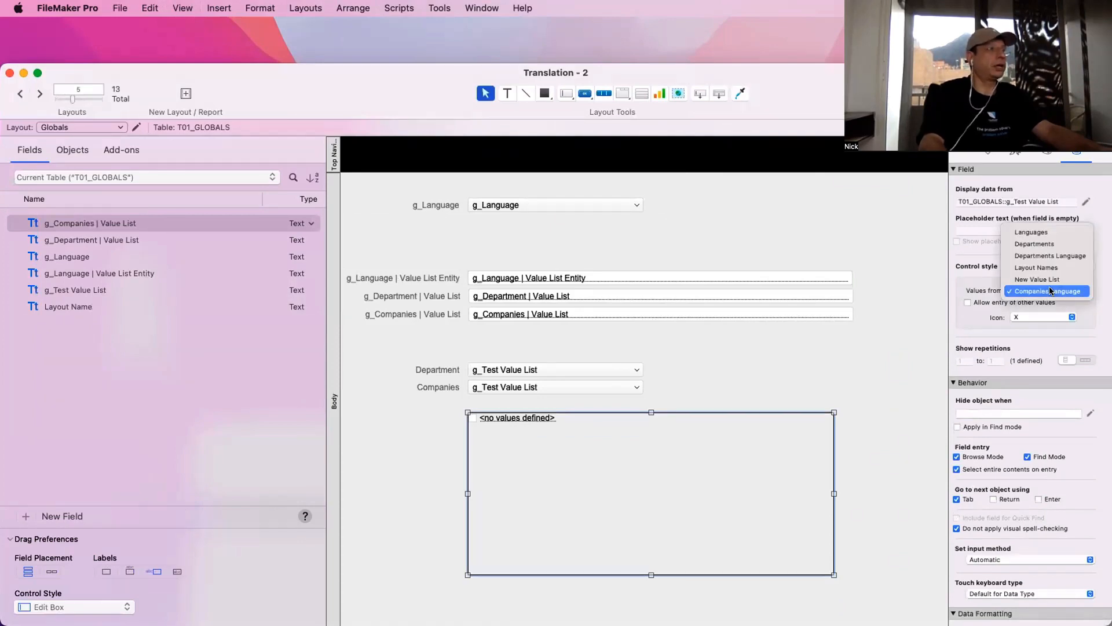
left_click(1049, 256)
left_click(686, 351)
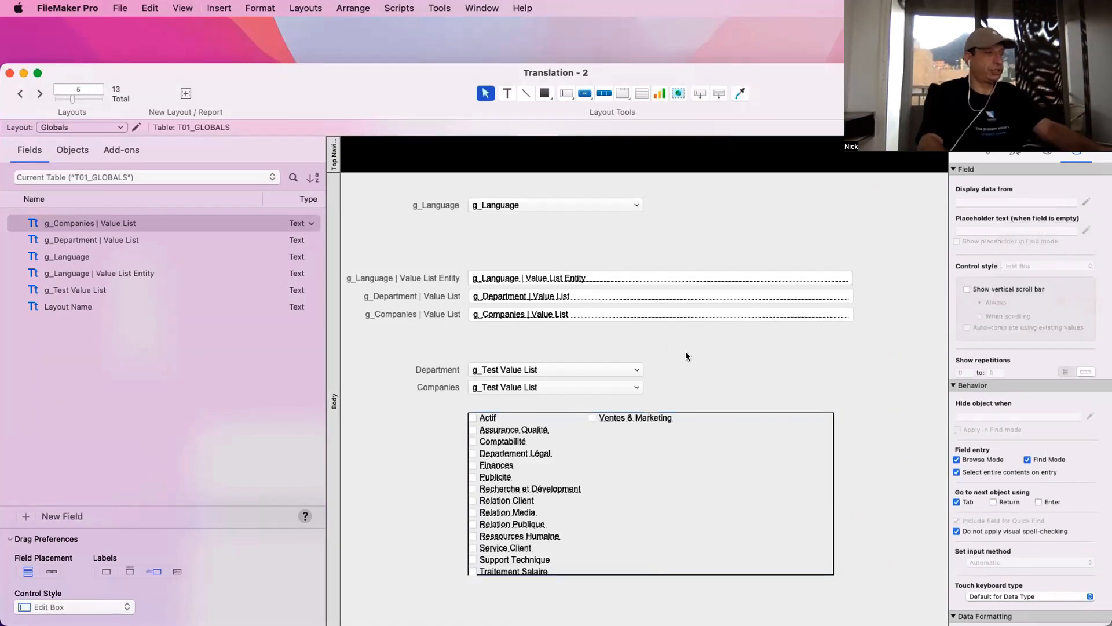
key("super+b")
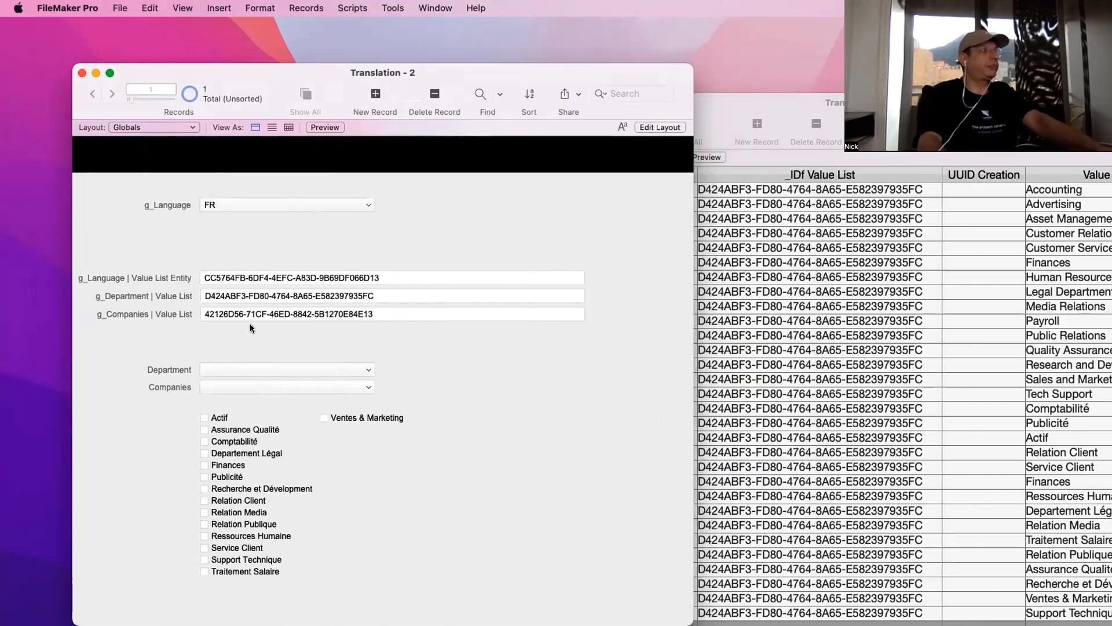
Test the department checkbox set by switching g_Language to EN, FR and back to EN
left_click(239, 206)
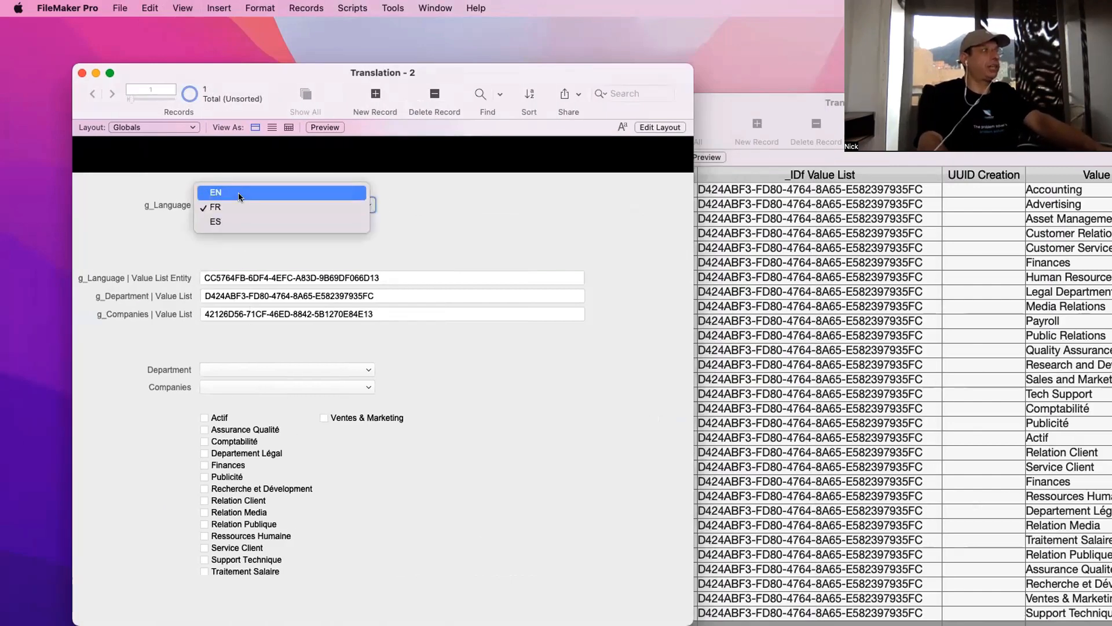
left_click(239, 193)
left_click(243, 206)
left_click(243, 219)
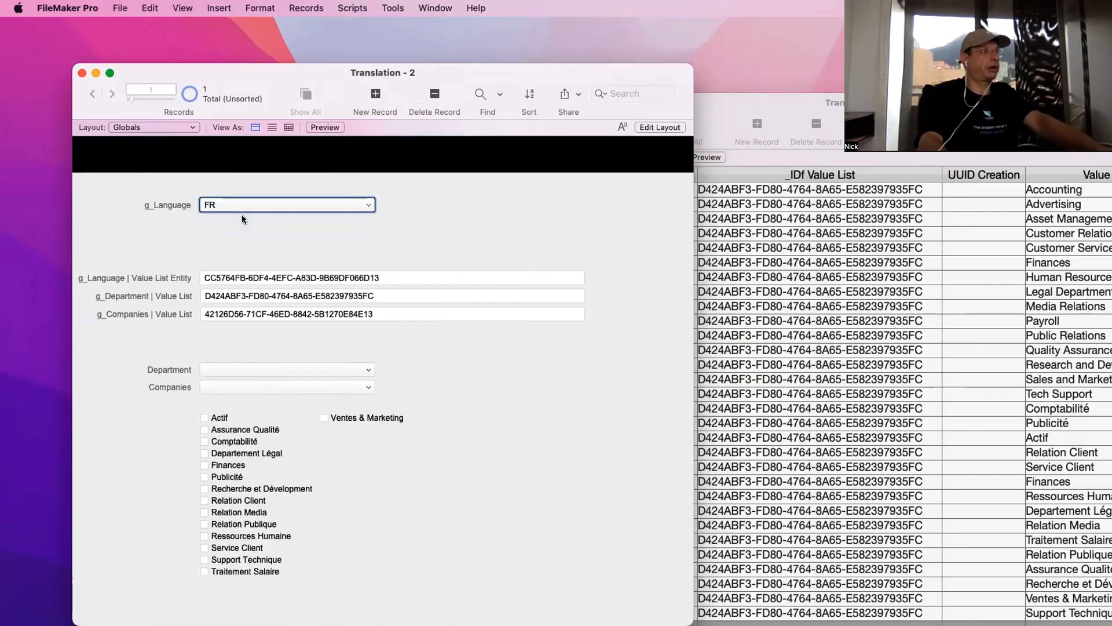
left_click(243, 206)
left_click(249, 192)
Narrow the checkbox set to about half its width and place a copy beside it that also displays g_Test Value List
key("super+l")
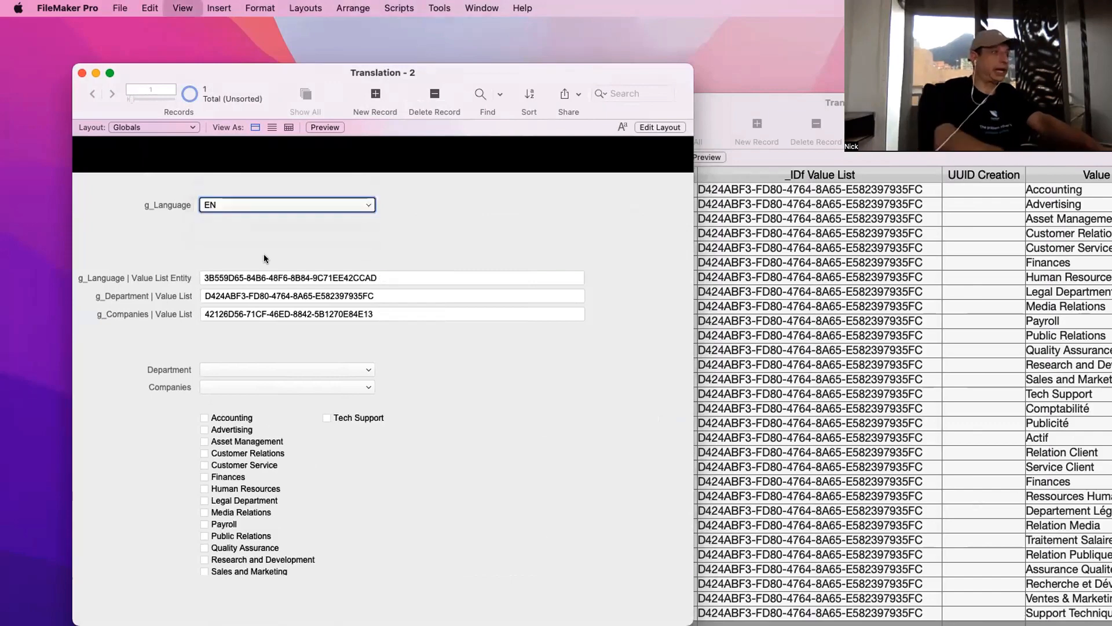
left_click(564, 460)
left_click_drag(839, 499, 665, 498)
left_click_drag(546, 464, 760, 465)
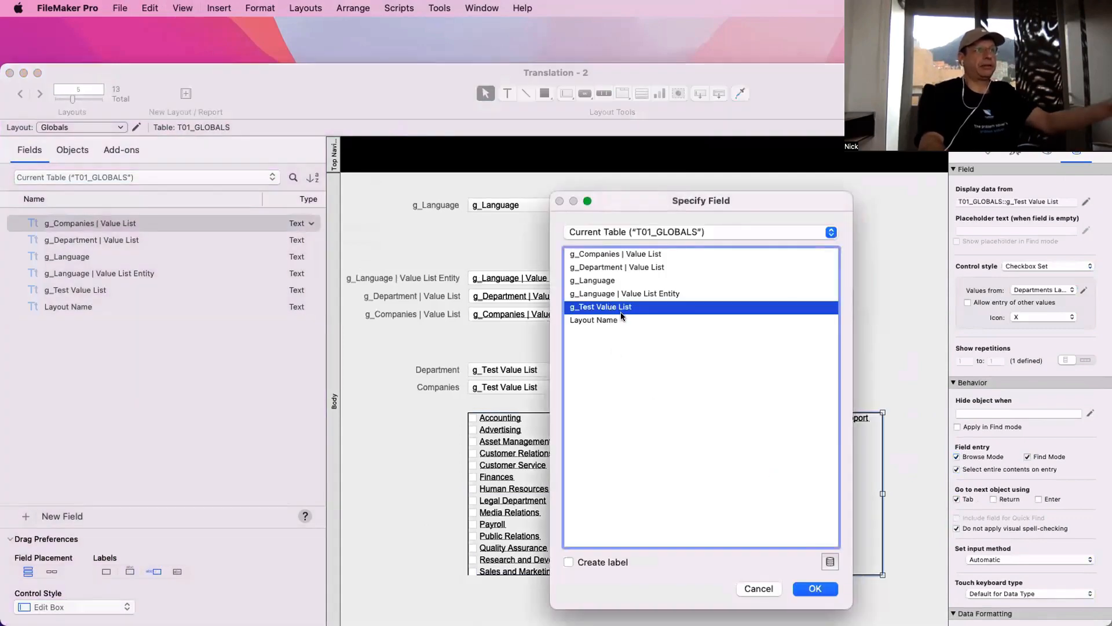
left_click(830, 591)
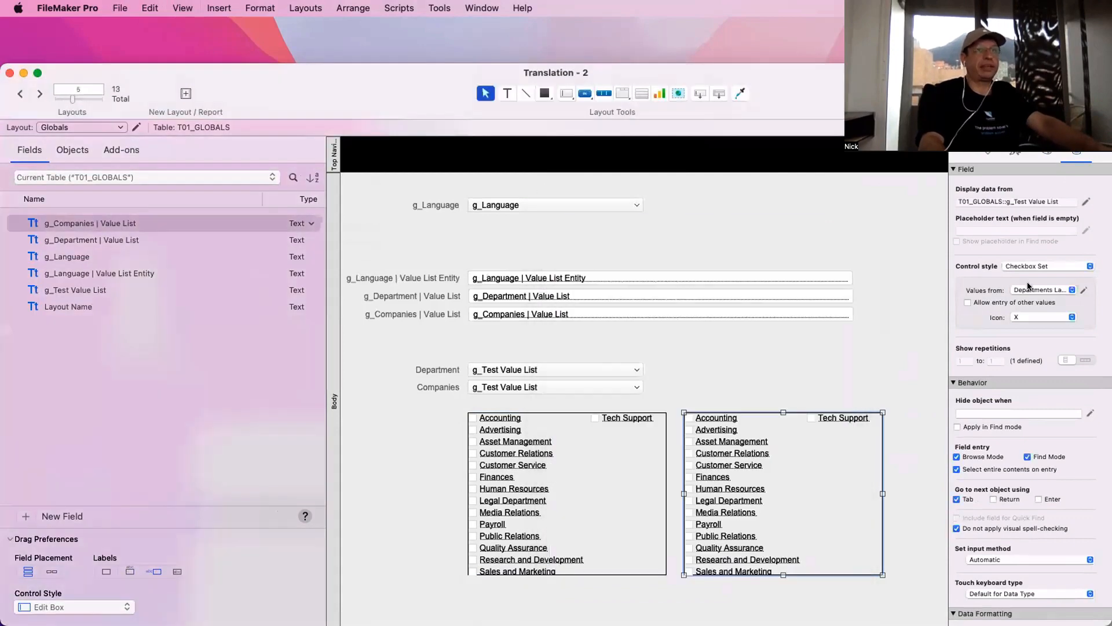
Change the copied field's control style to Radio Button Set and return to browsing the layout
left_click(1041, 268)
left_click(797, 381)
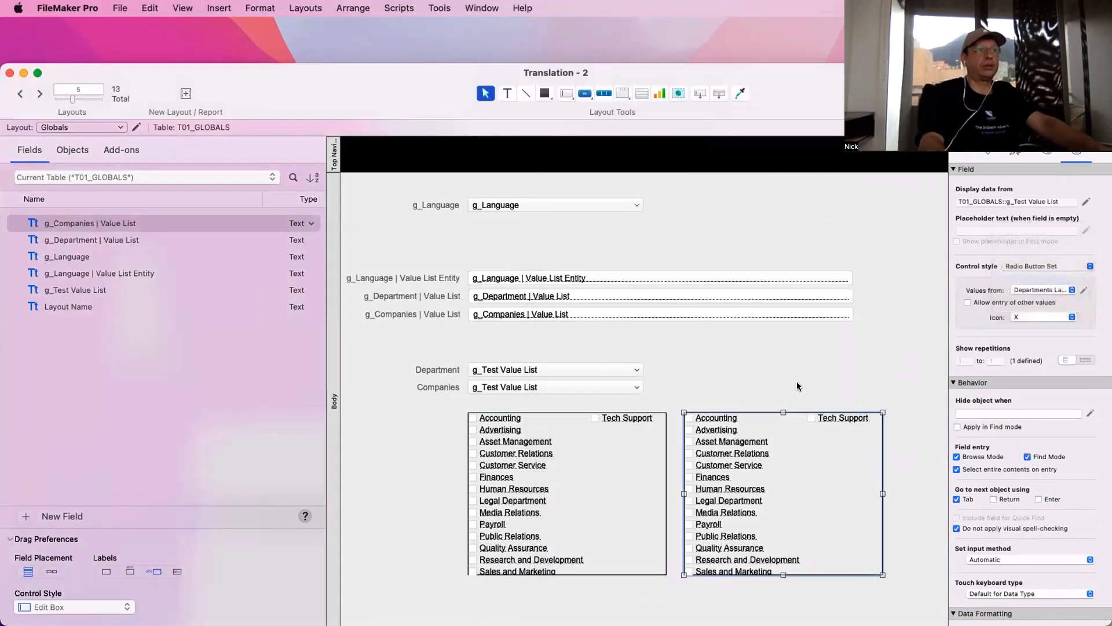
left_click(787, 372)
key("super+b")
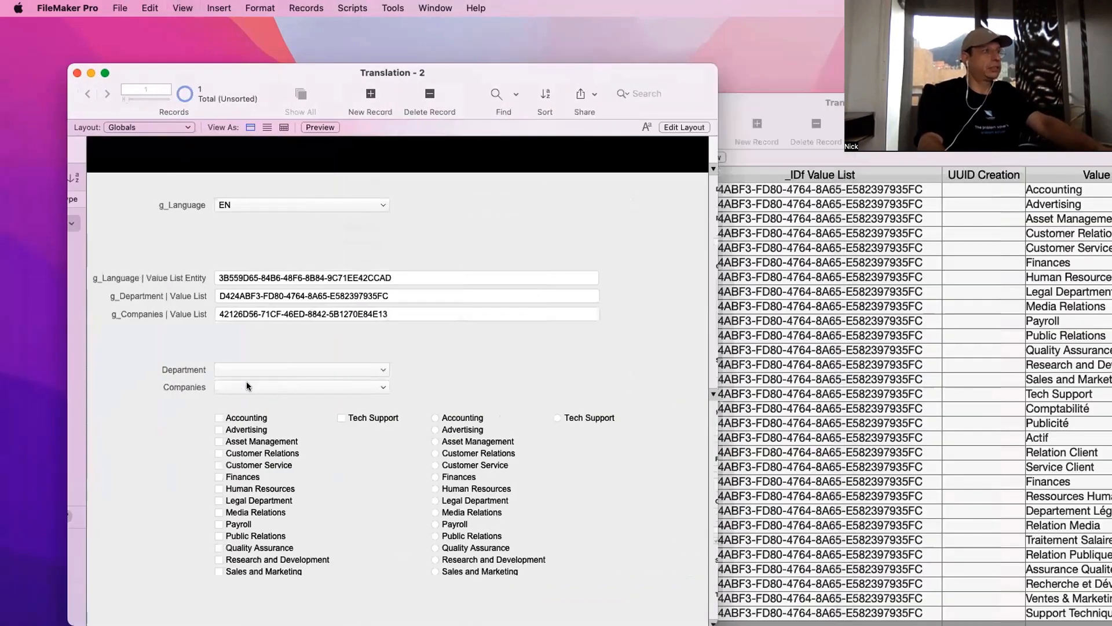
Set g_Language to FR to test the checkbox and radio button sets together
left_click(241, 201)
left_click(241, 221)
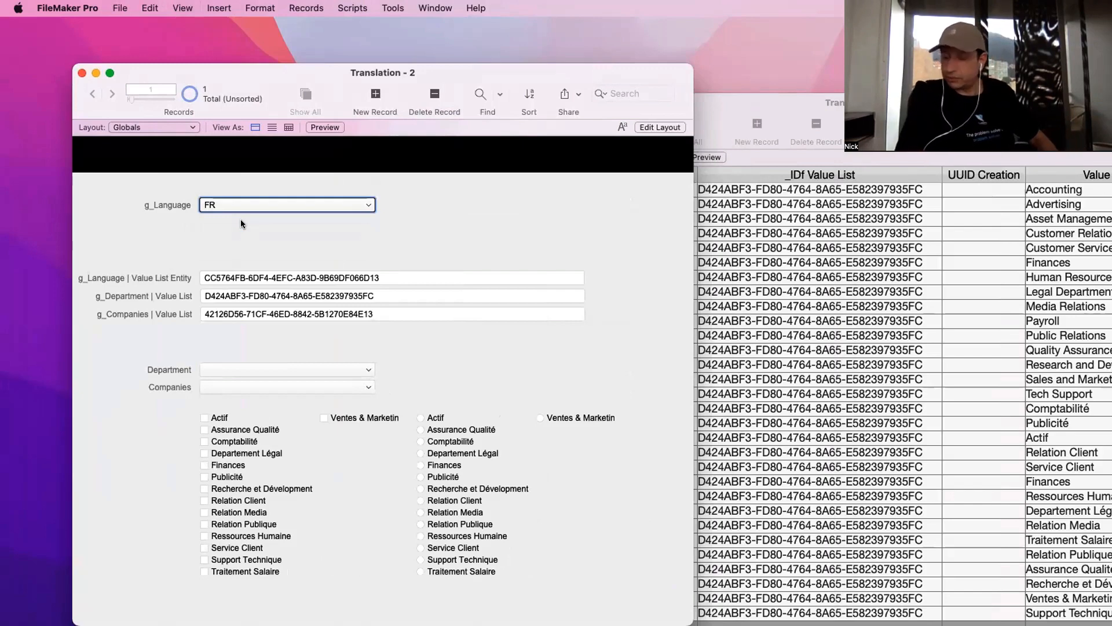
left_click(269, 229)
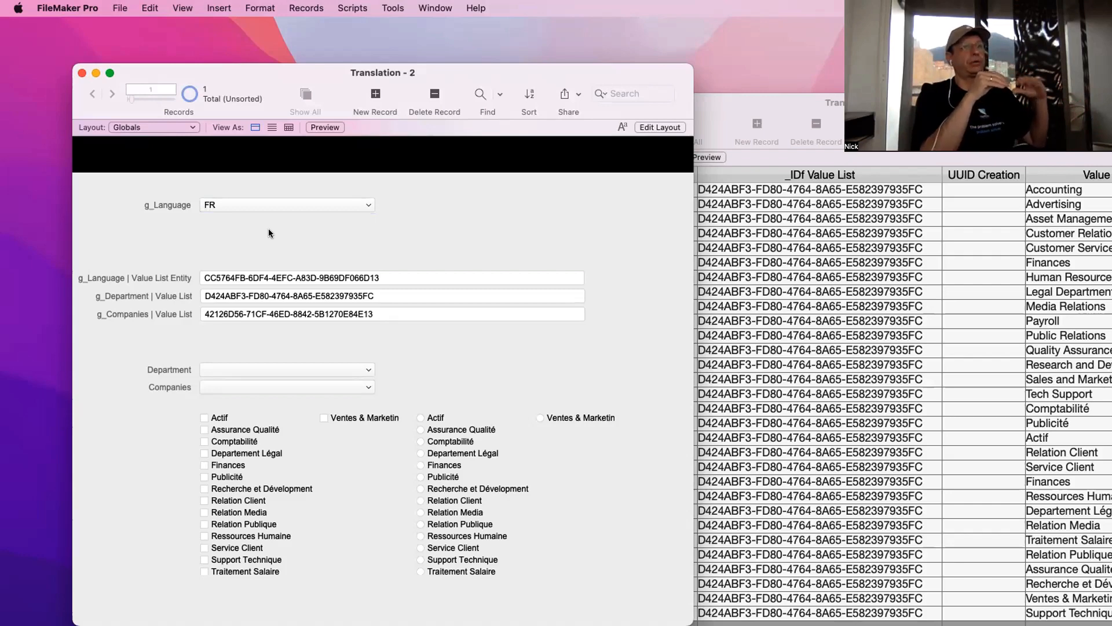
Display the System layout to review the language entities, value lists and their values
left_click(116, 127)
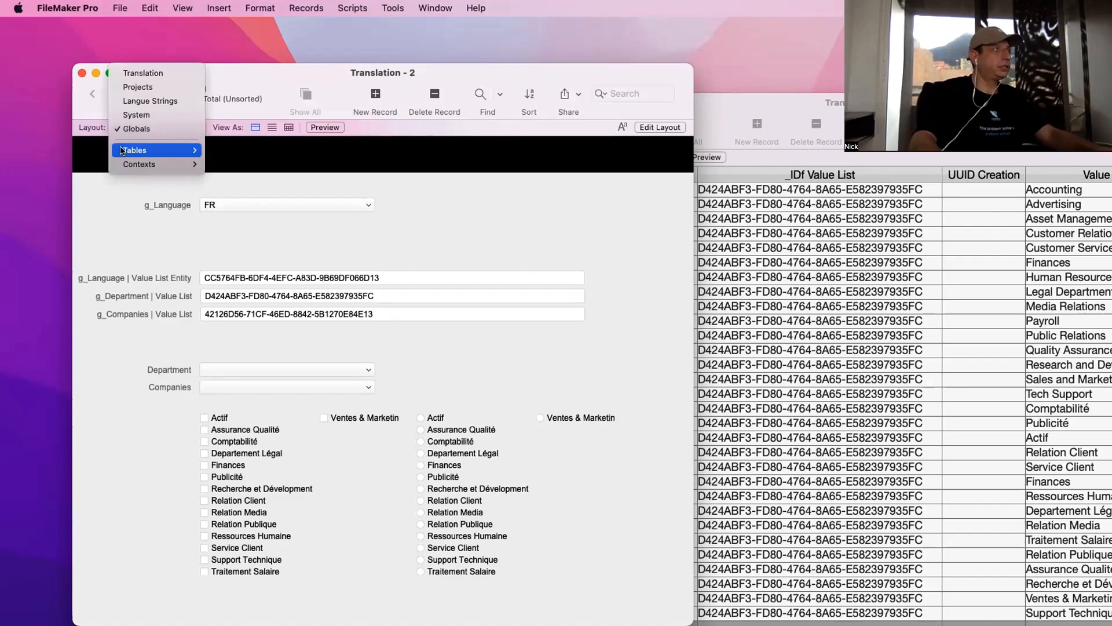
left_click(136, 115)
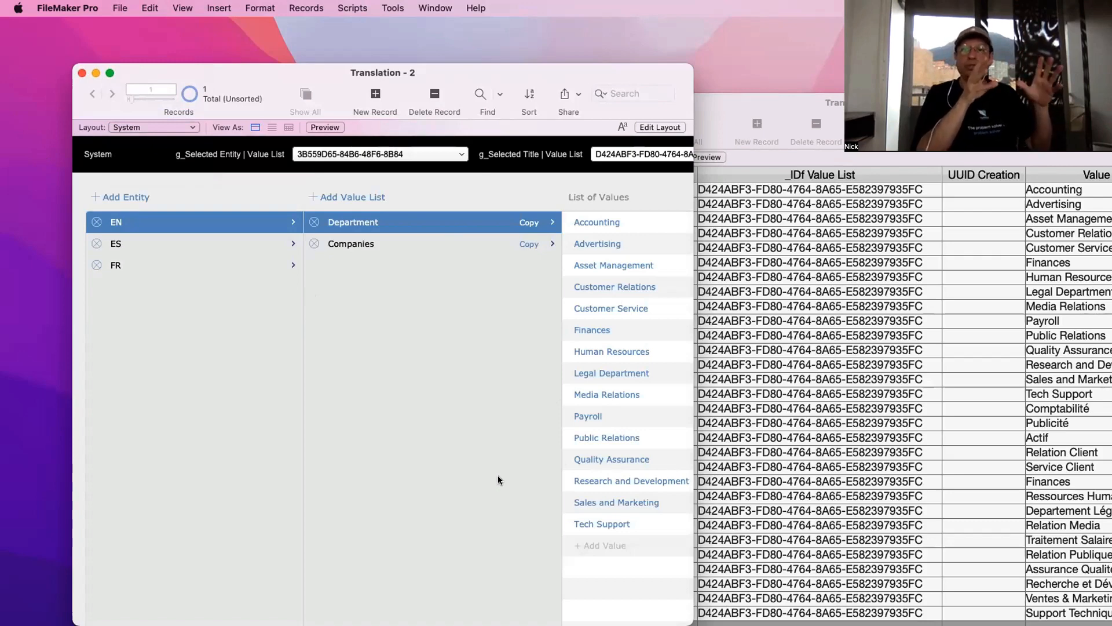
Display the relationships graph to review the relationships between T01_GLOBALS and the value list tables
key("super+shift+d")
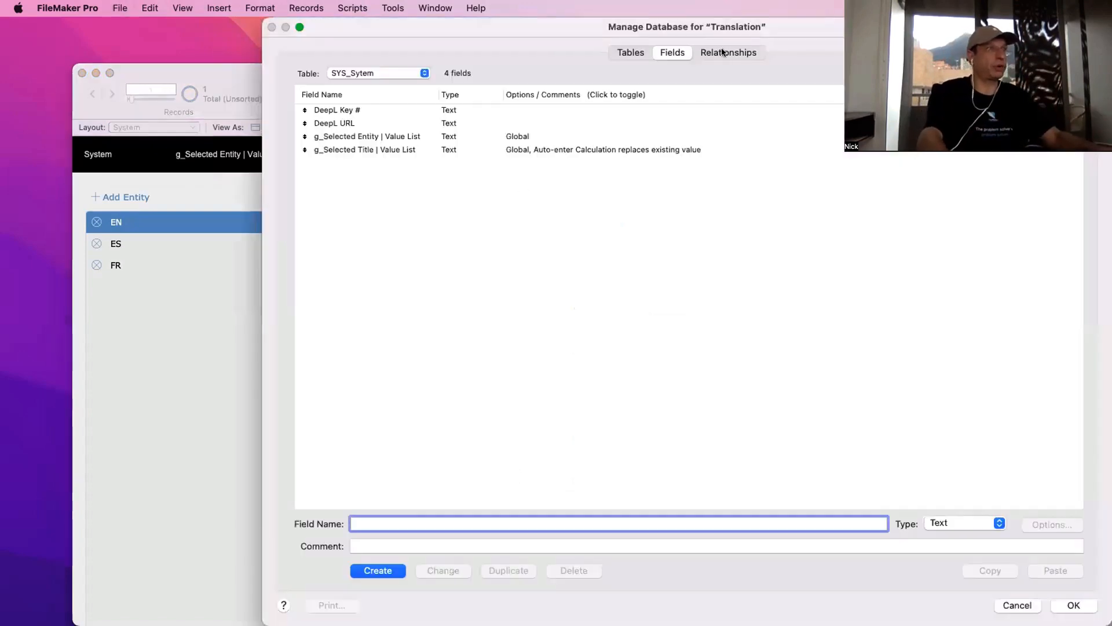
left_click(725, 53)
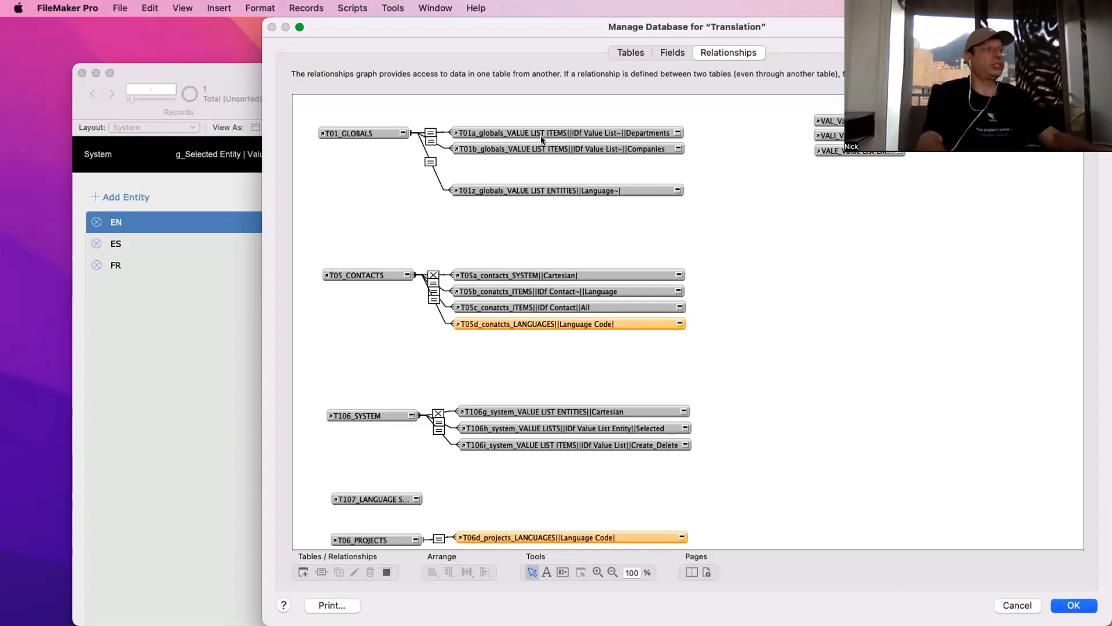
key("Escape")
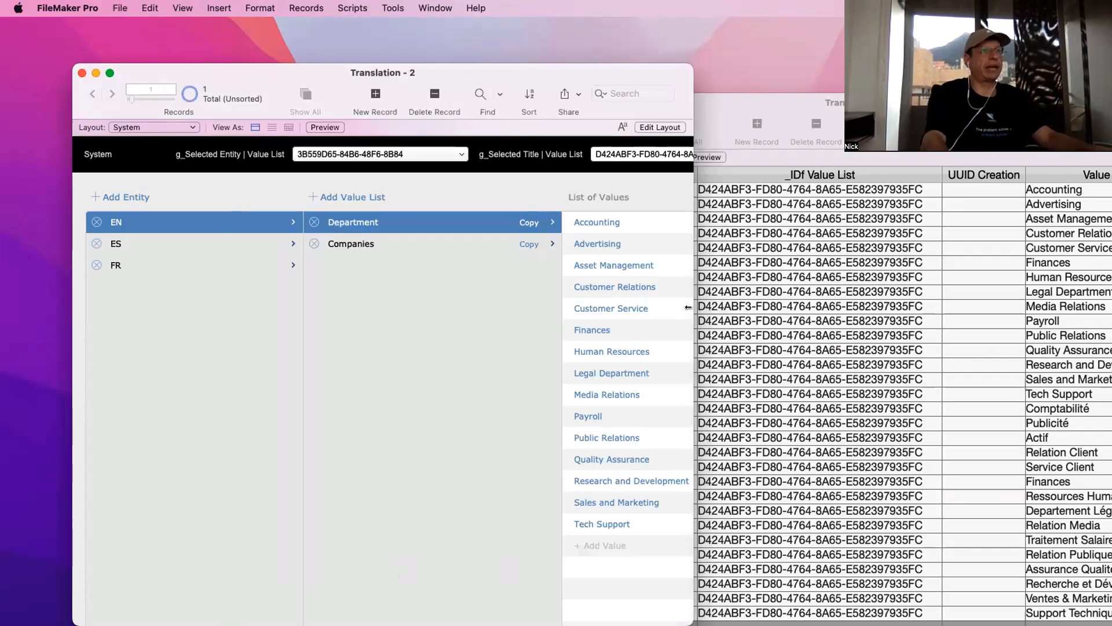
Widen the window and add a new record in the Langue Strings layout
left_click_drag(693, 306, 969, 244)
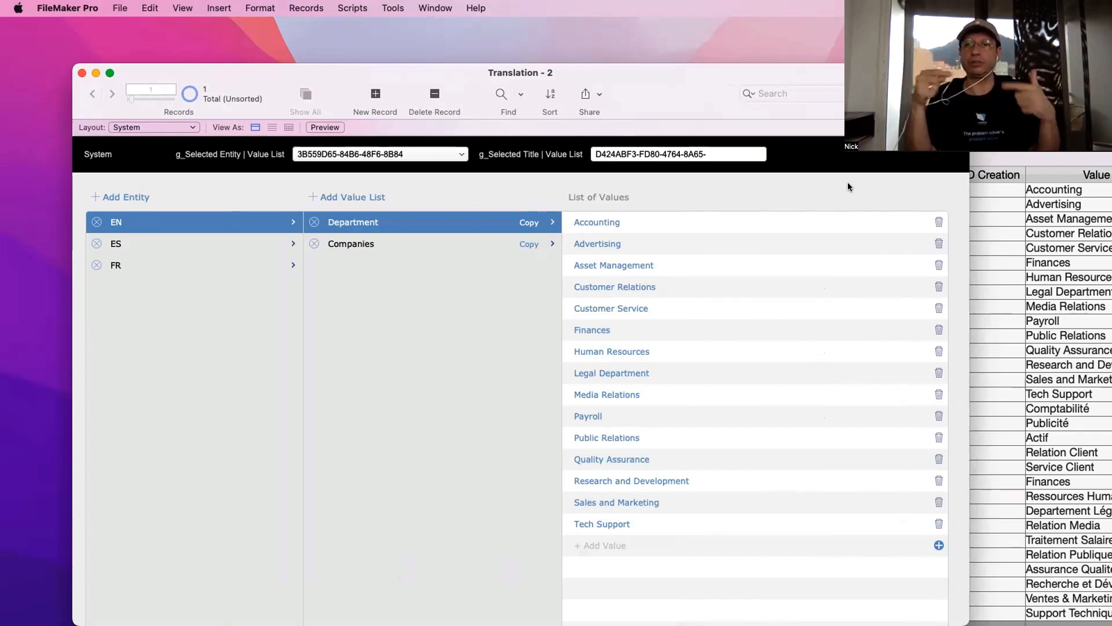
scroll(509, 206, "down", 2)
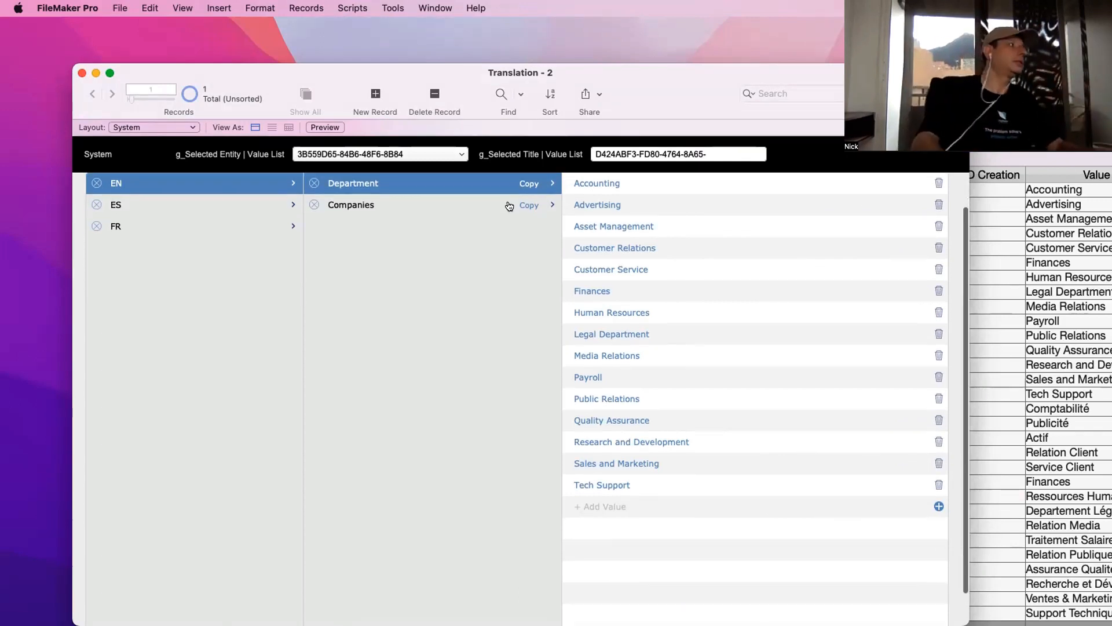
left_click(145, 128)
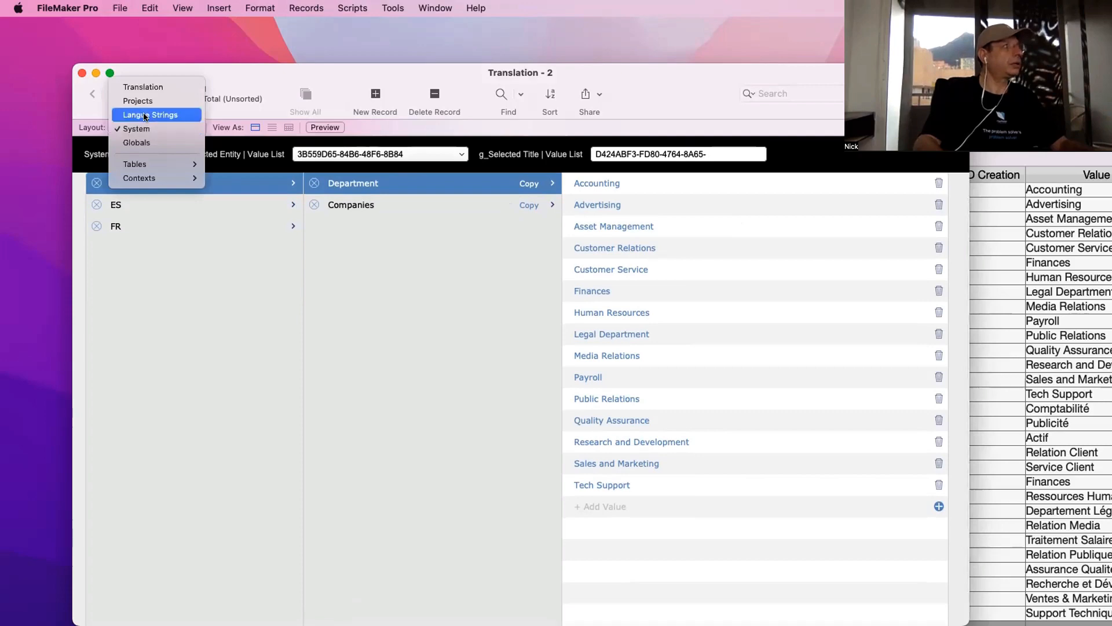
left_click(150, 115)
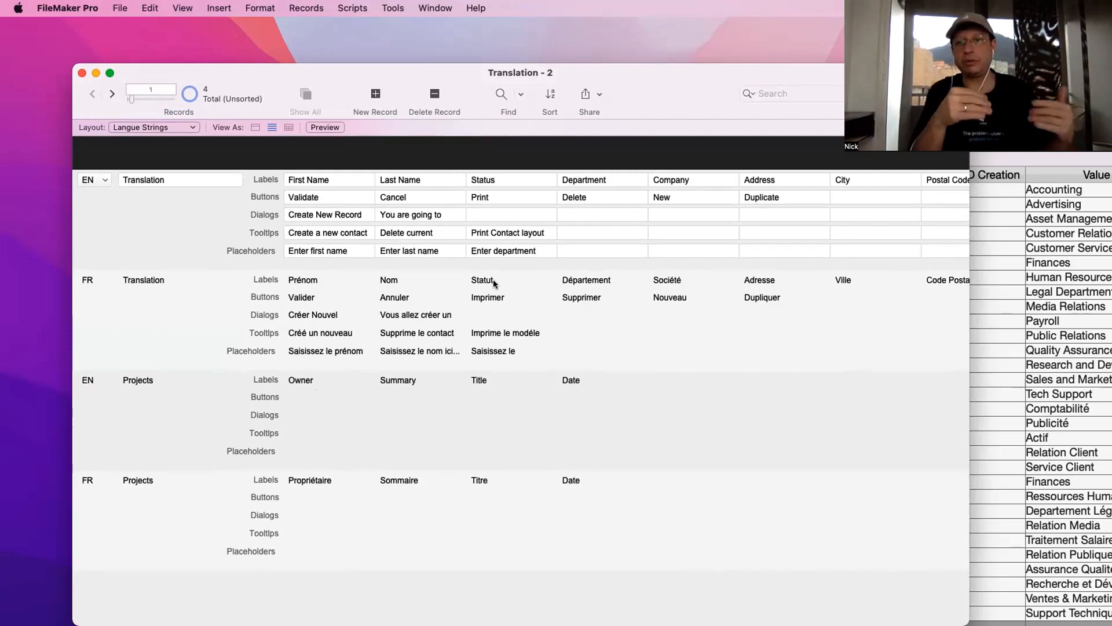
key("super+n")
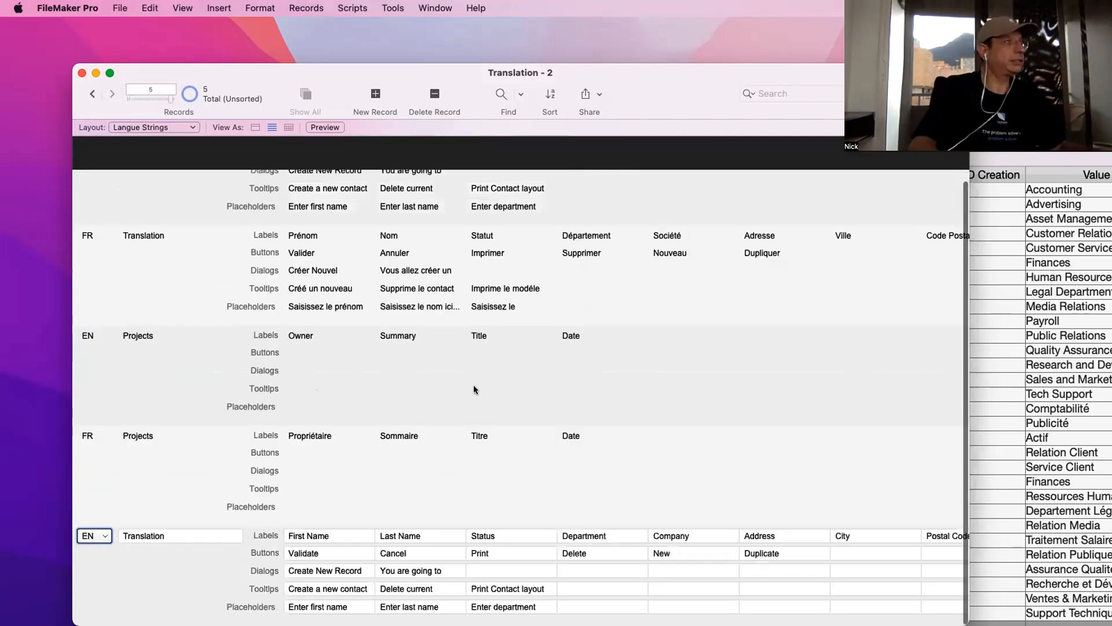
Create a text field named Generic Strings in the LNG_Language Strings table
key("super+shift+d")
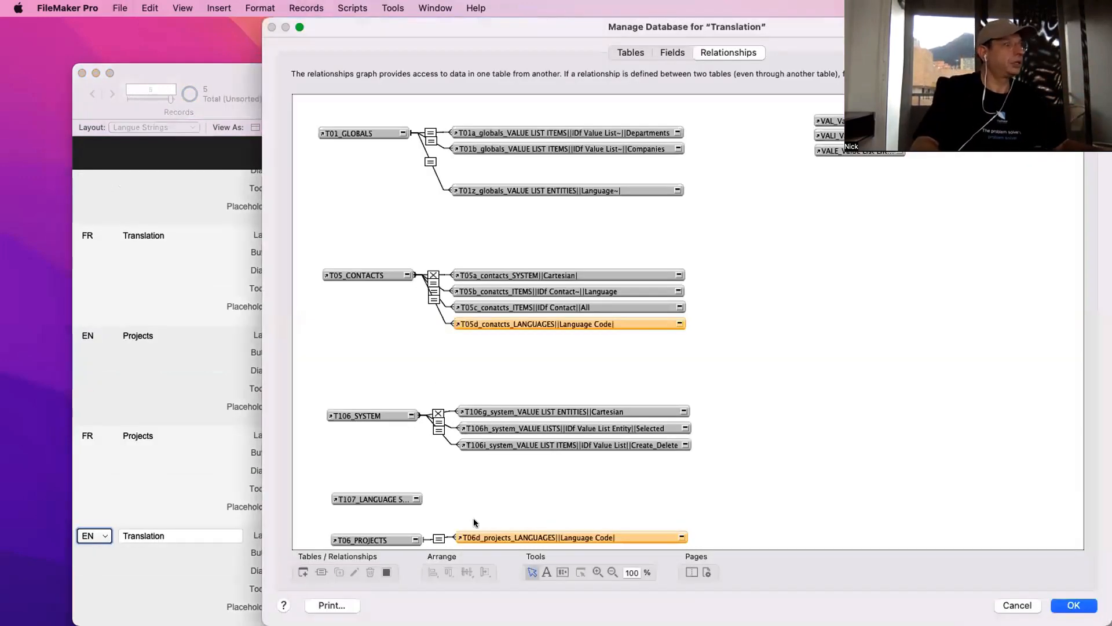
left_click_drag(667, 21, 526, 21)
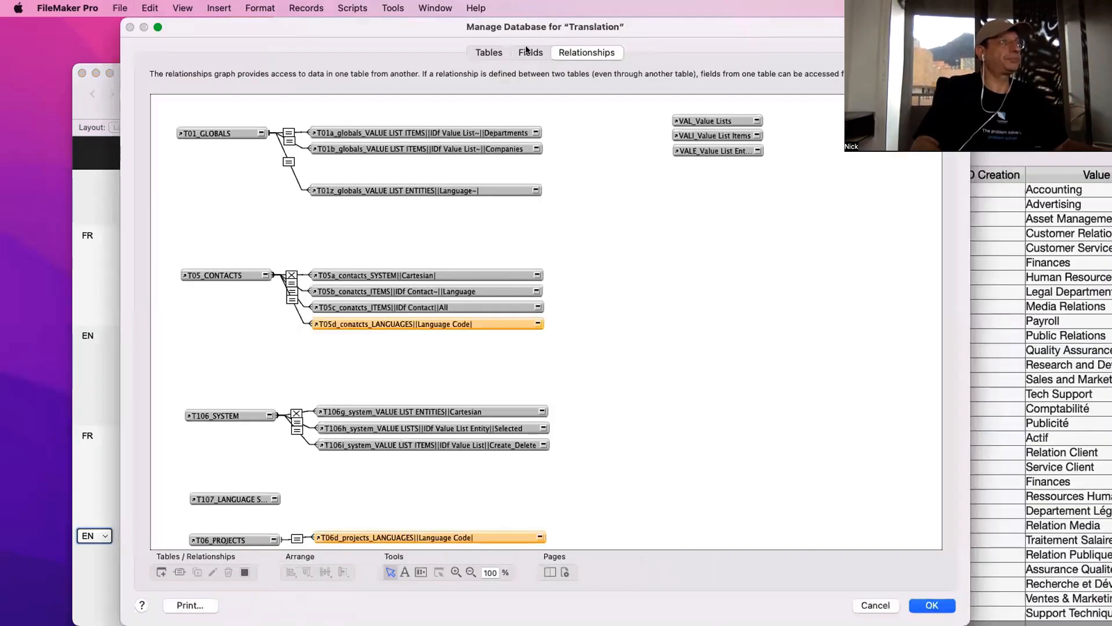
left_click(530, 52)
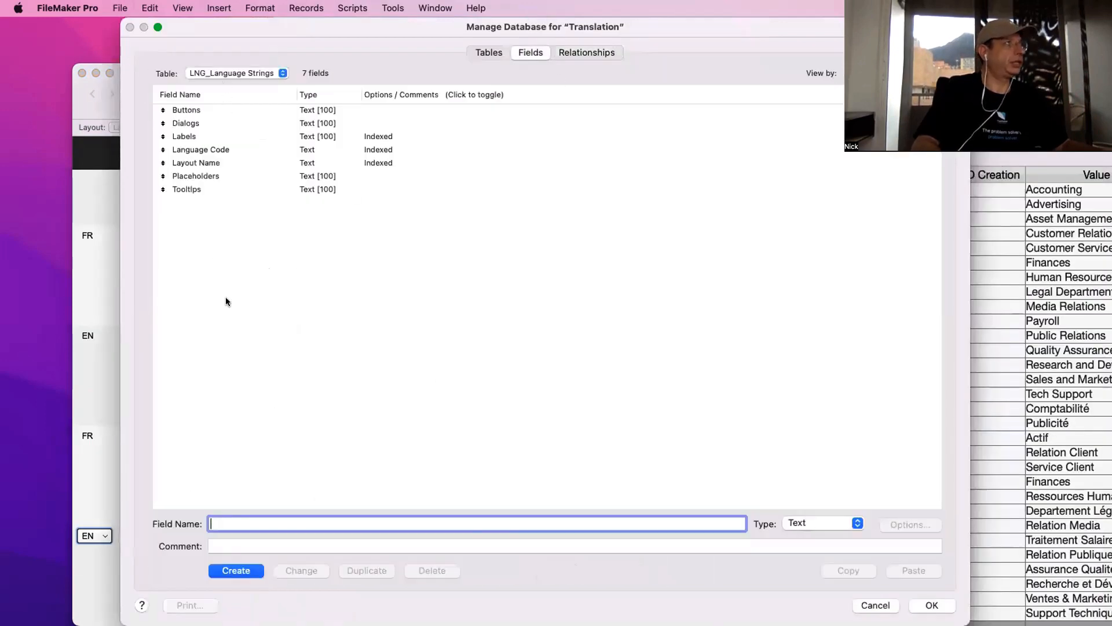
type("GENERIC")
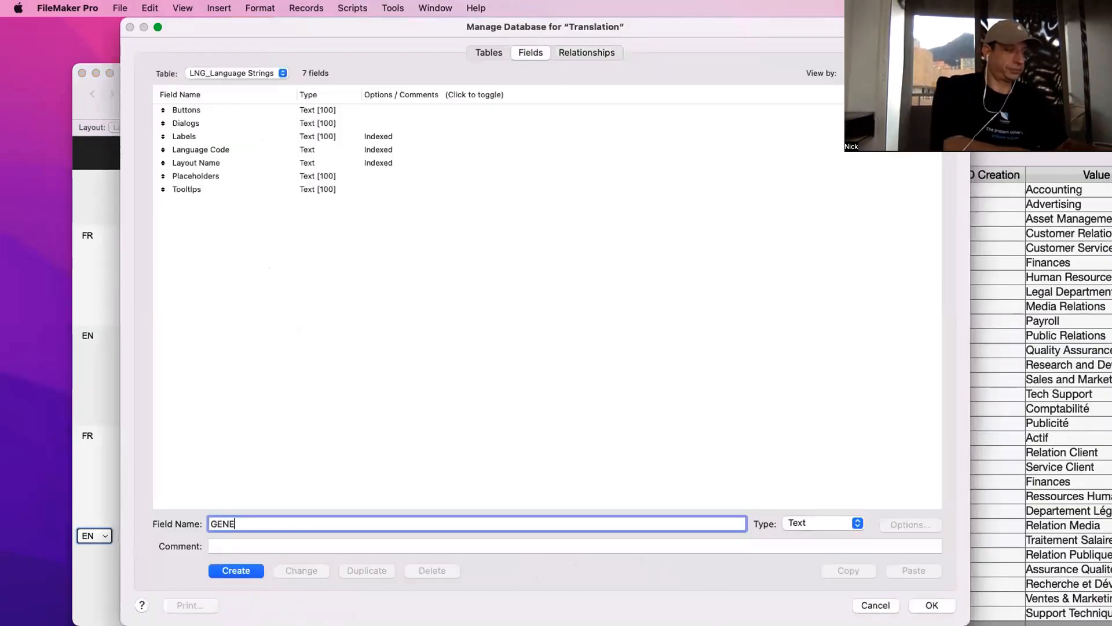
key("BackSpace")
key("BackSpace")
key("BackSpace")
key("BackSpace")
key("BackSpace")
key("BackSpace")
key("BackSpace")
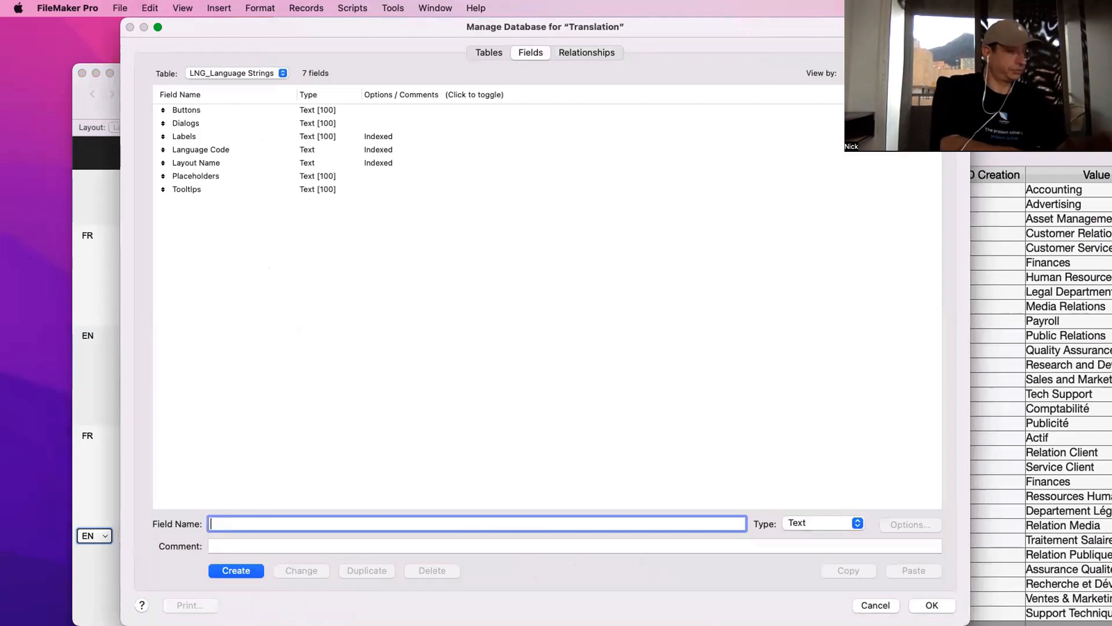
type("Generic")
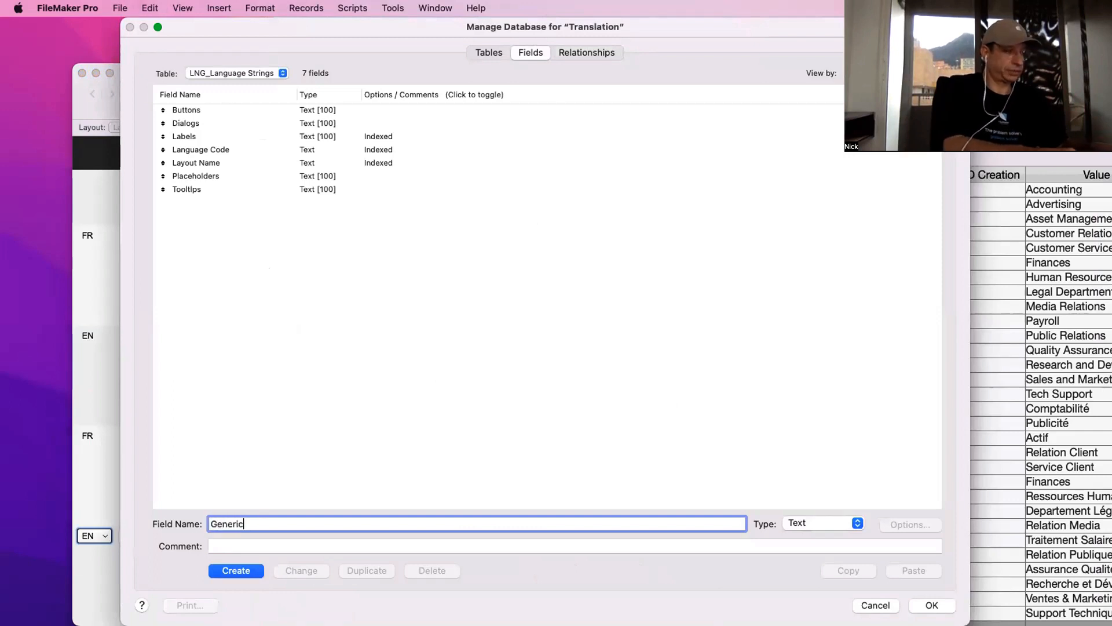
type(" Strings")
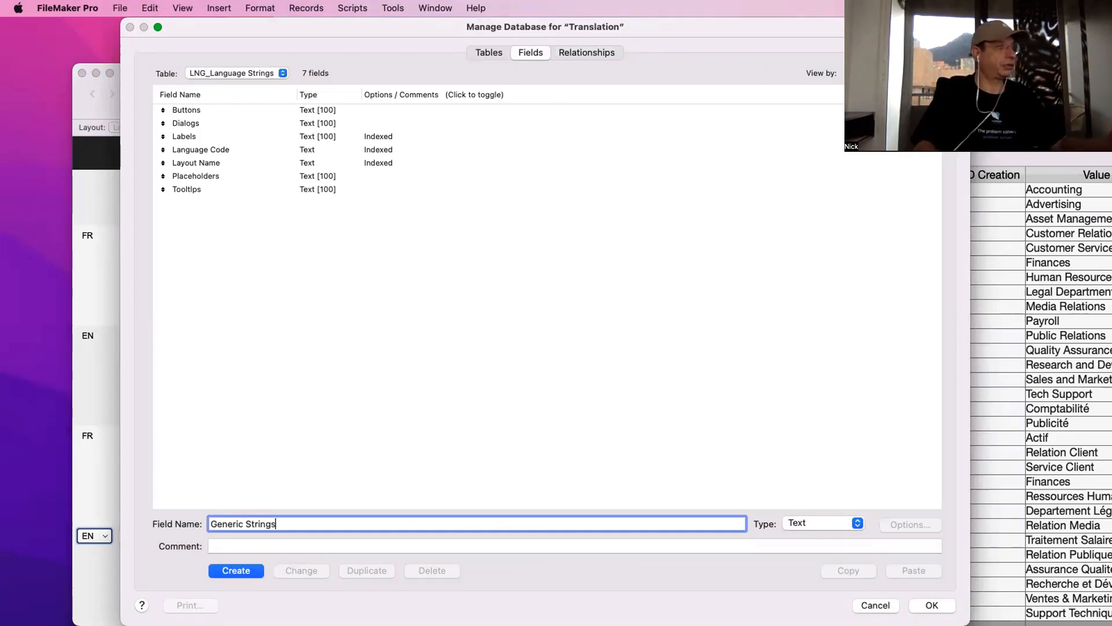
left_click(246, 570)
Set the Generic Strings field's maximum number of repetitions to 100 and save the database changes
double_click(355, 141)
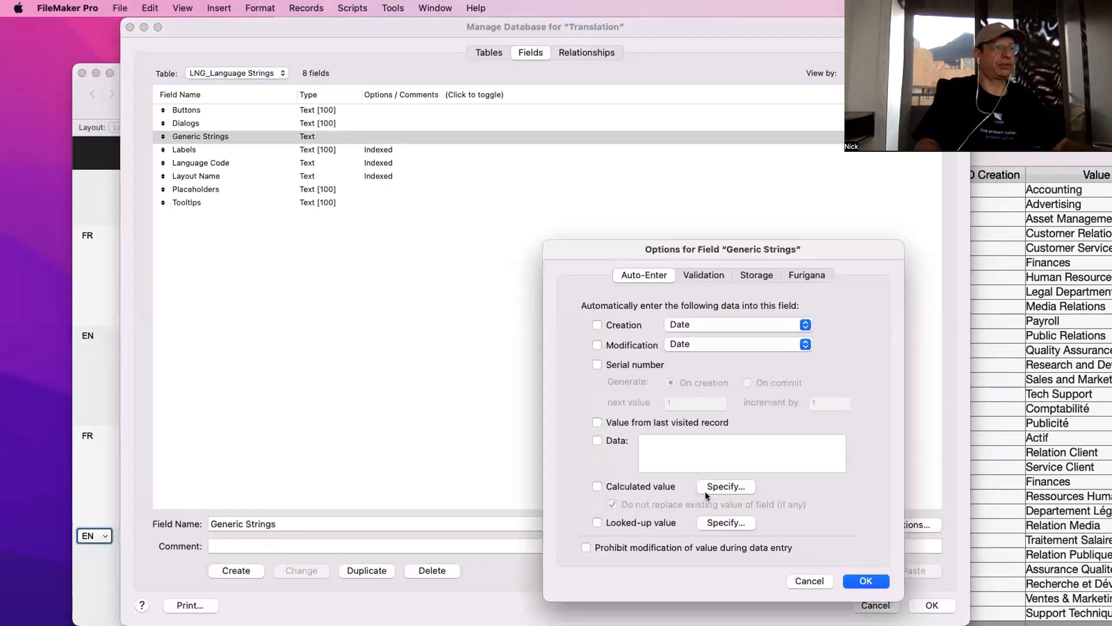
left_click(779, 281)
double_click(760, 400)
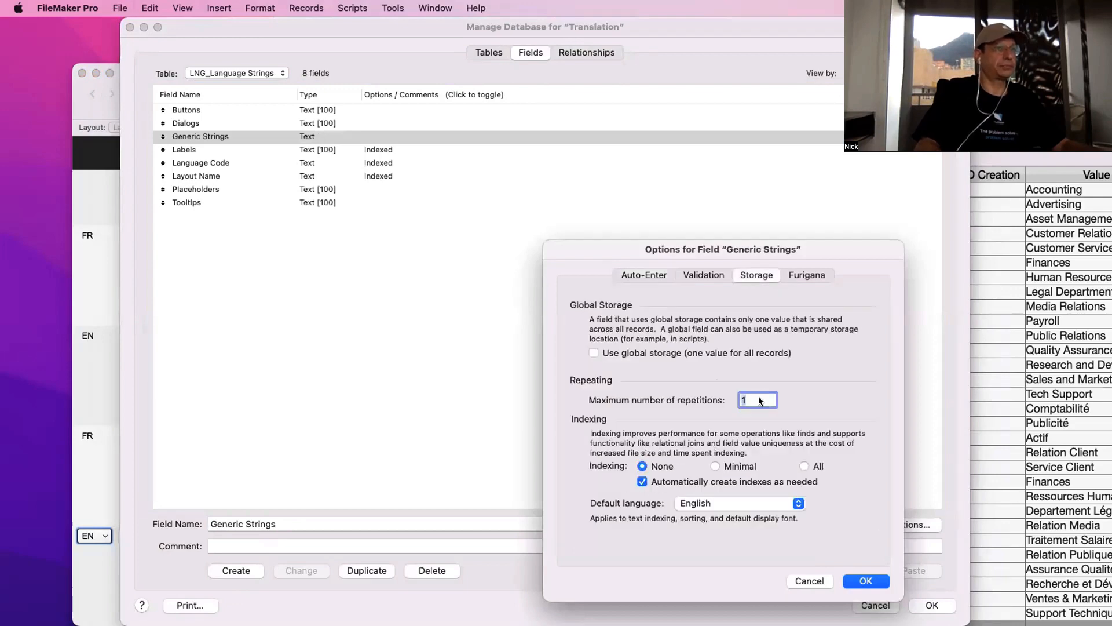
type("100")
key("Return")
left_click(555, 291)
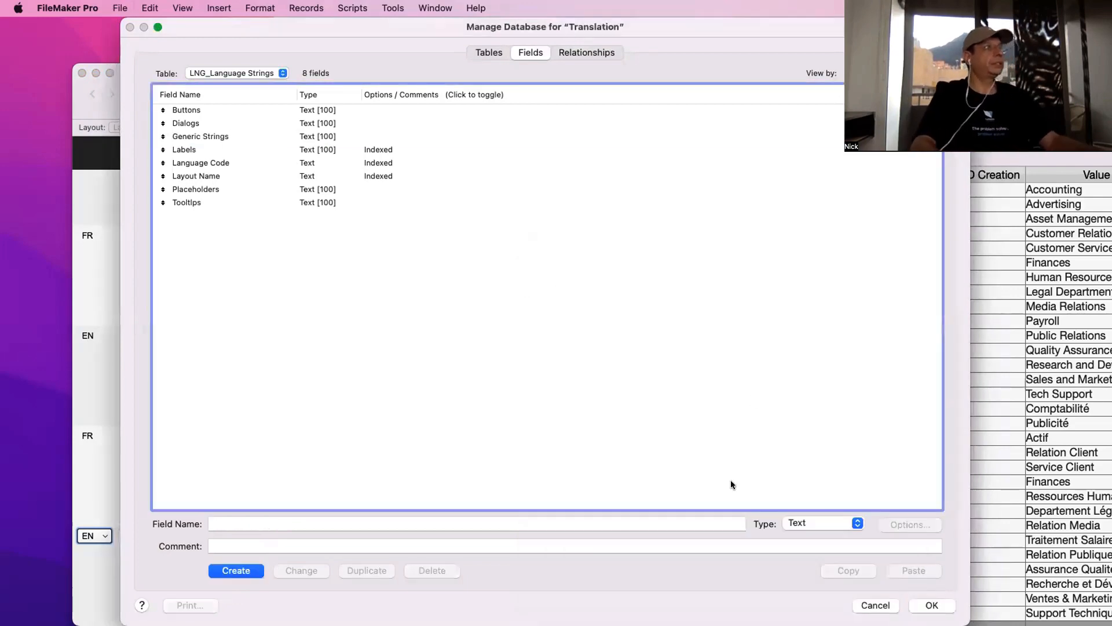
left_click(927, 605)
In the Langue Strings layout, shift the string rows down and place a copied row above Labels that displays Generic Strings
key("super+l")
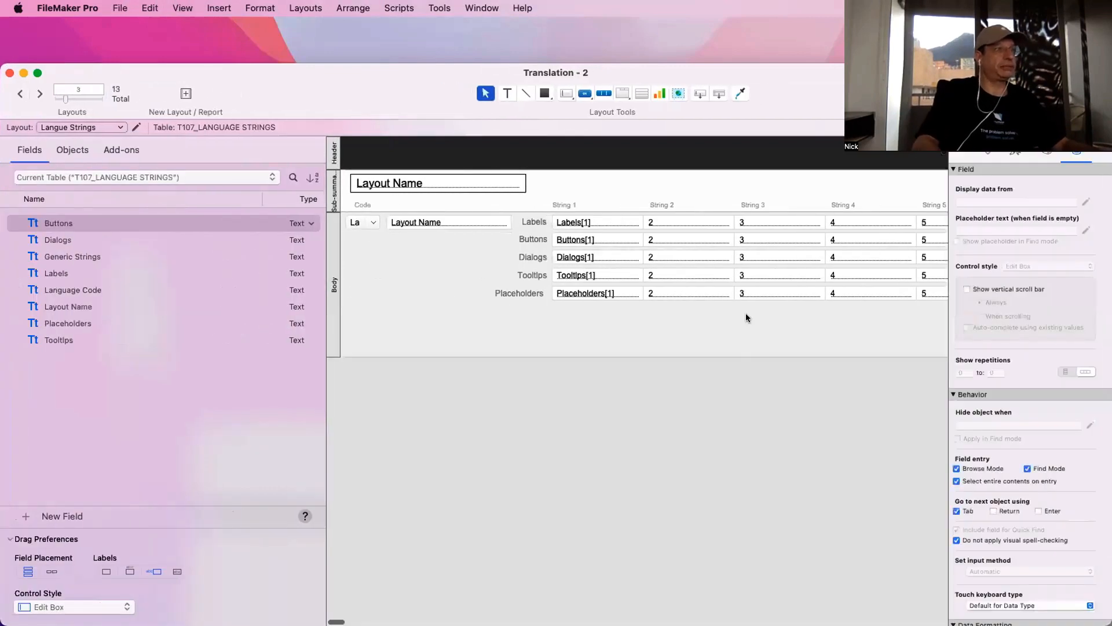
scroll(748, 312, "right", 10)
scroll(870, 320, "left", 10)
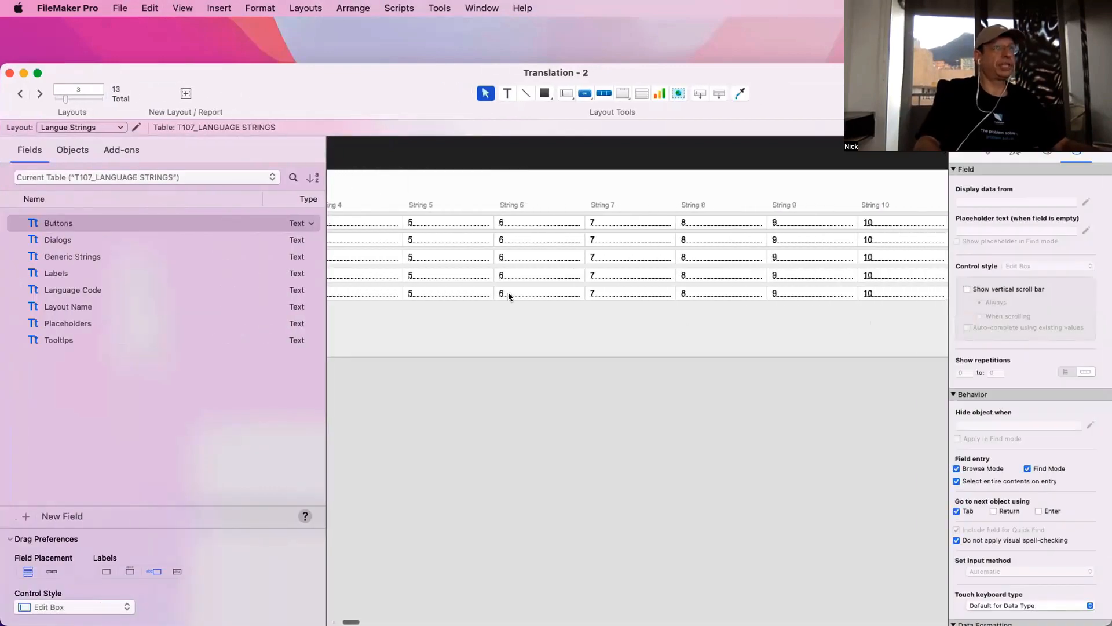
left_click_drag(565, 336, 438, 215)
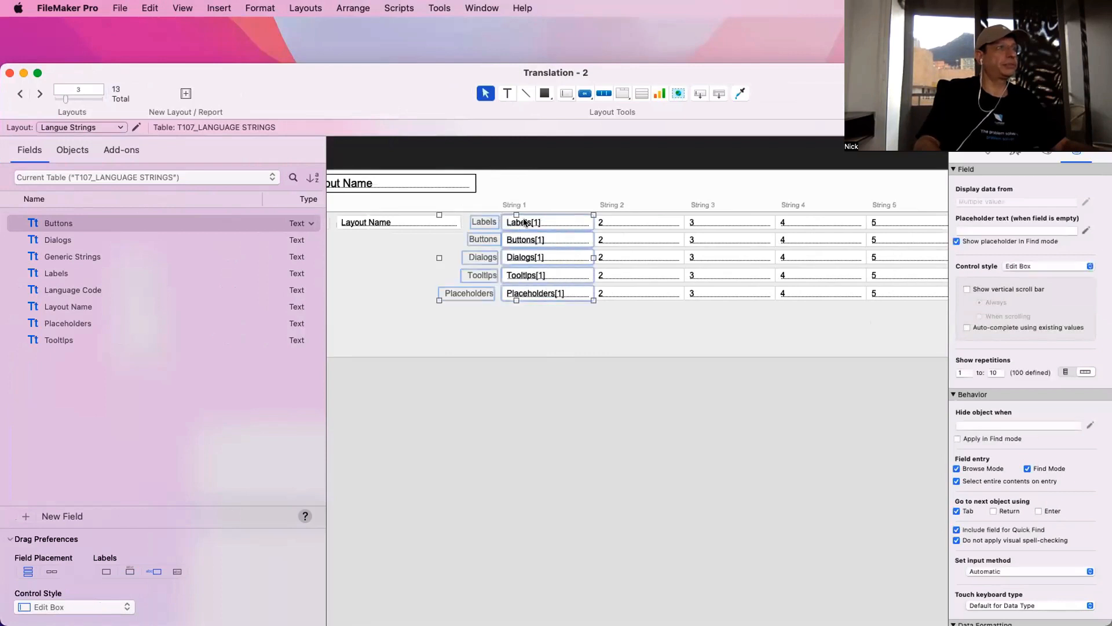
left_click_drag(528, 222, 485, 232)
left_click(536, 232)
double_click(597, 279)
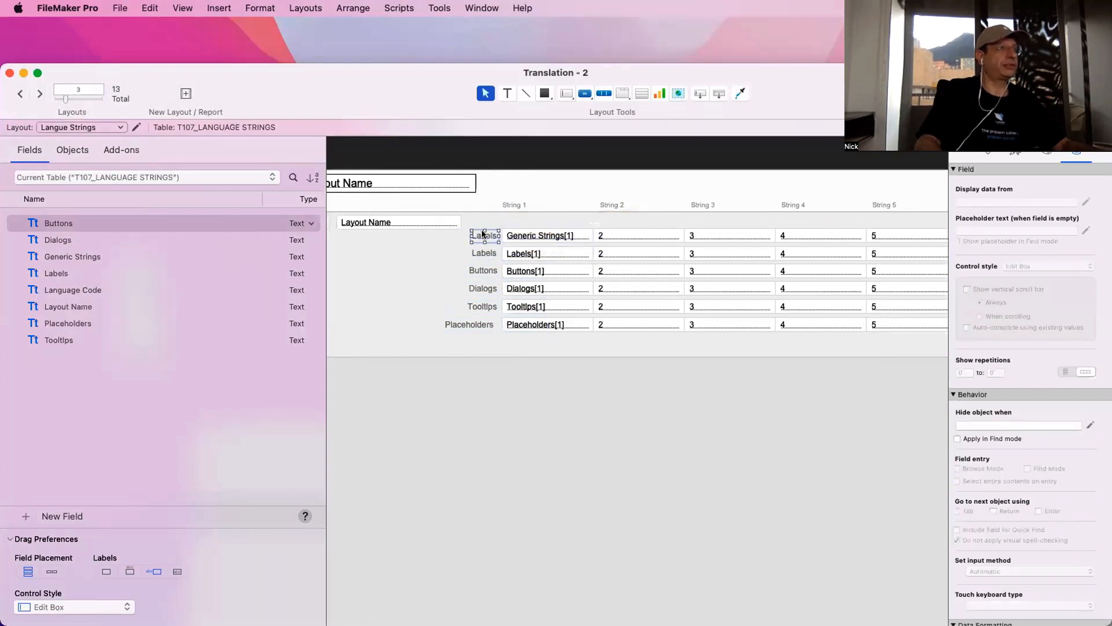
Rename the copied row's label as Generics, widen it to fit one line beside its field and return to browsing
double_click(483, 234)
type("Generics")
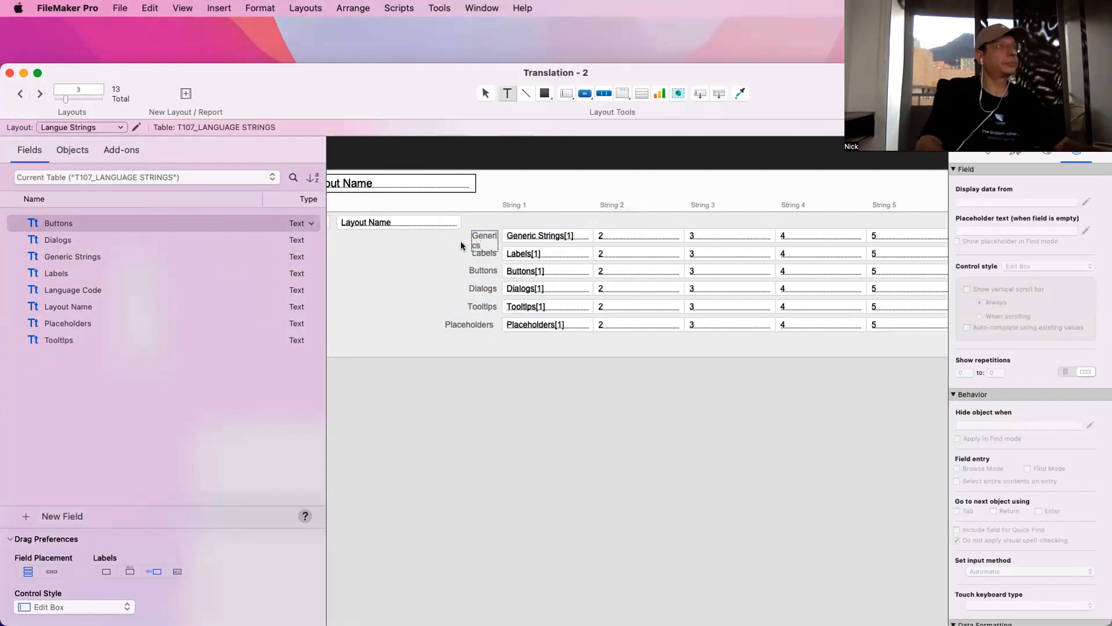
key("Escape")
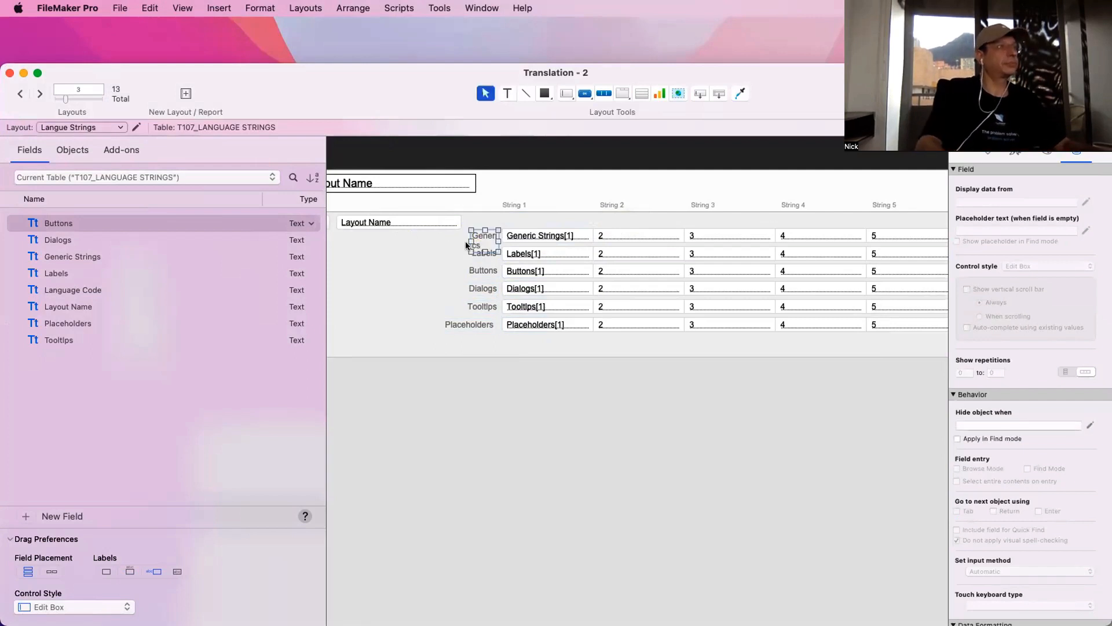
mouse_move(472, 241)
left_mouse_down()
mouse_move(459, 242)
mouse_move(477, 240)
left_mouse_up()
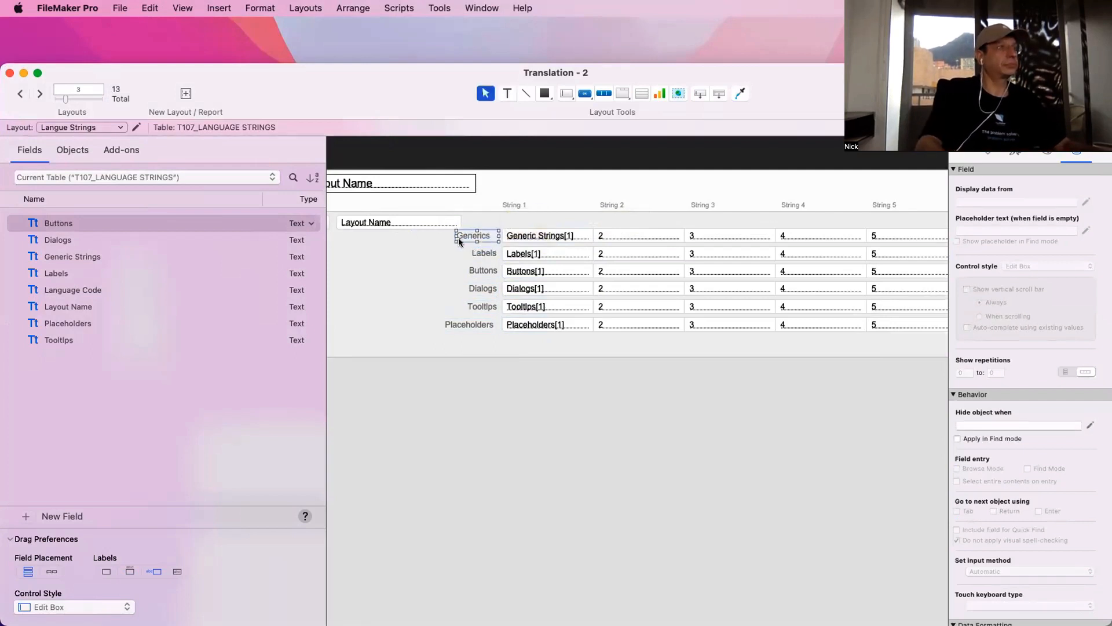
left_click(445, 249)
left_click(460, 238)
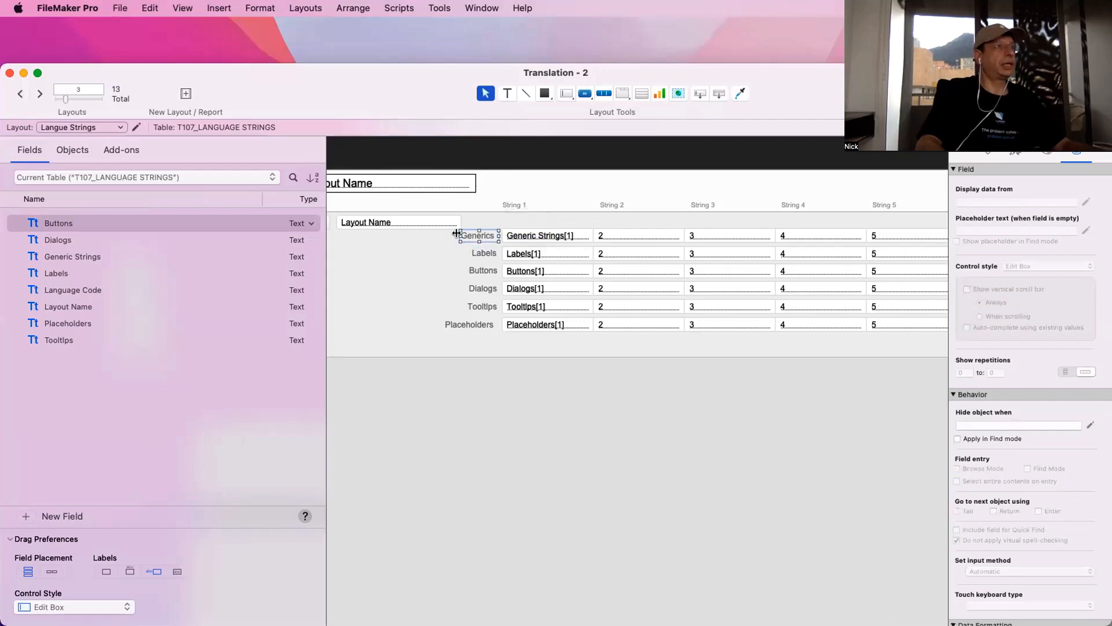
key("super+b")
Enter Yes and No as the first two Generics strings of the new EN Translation record
left_click(255, 215)
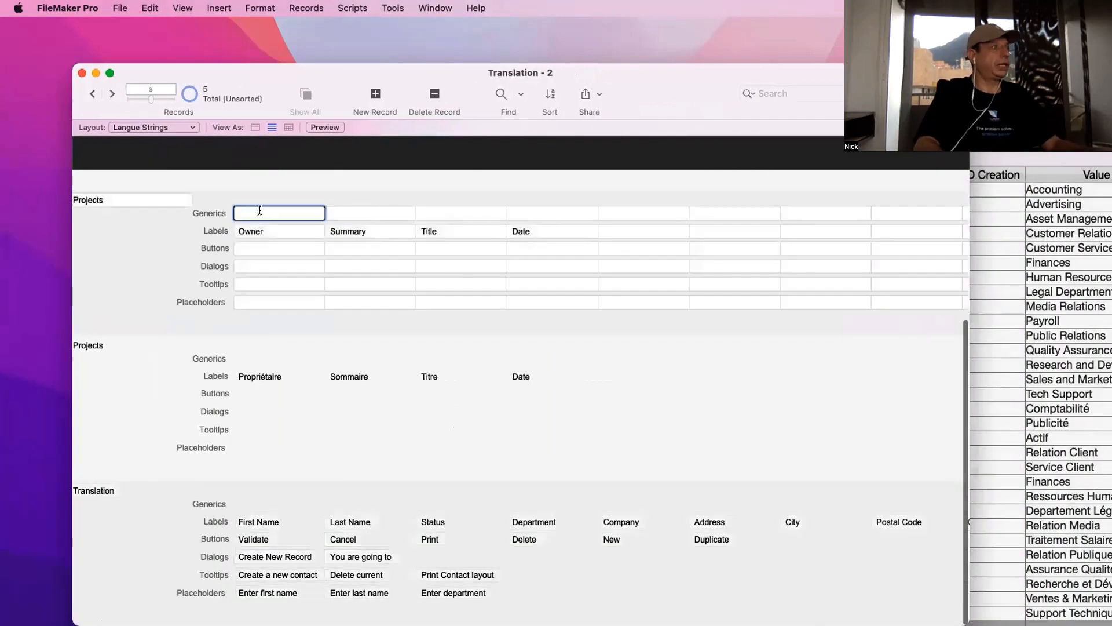
left_click(263, 540)
left_click(277, 504)
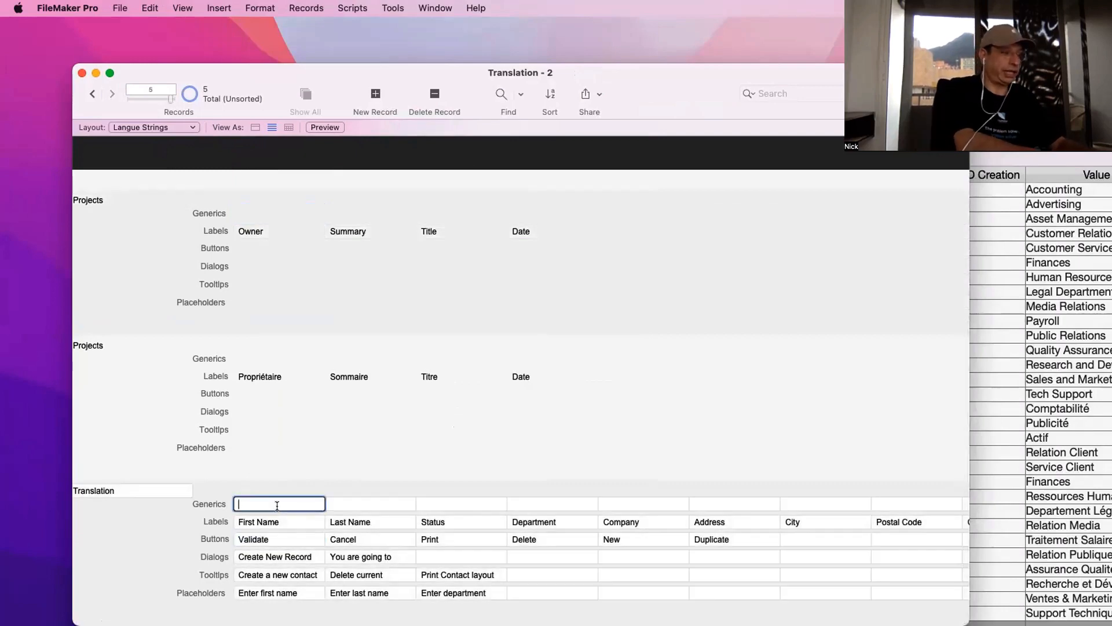
left_click(349, 508)
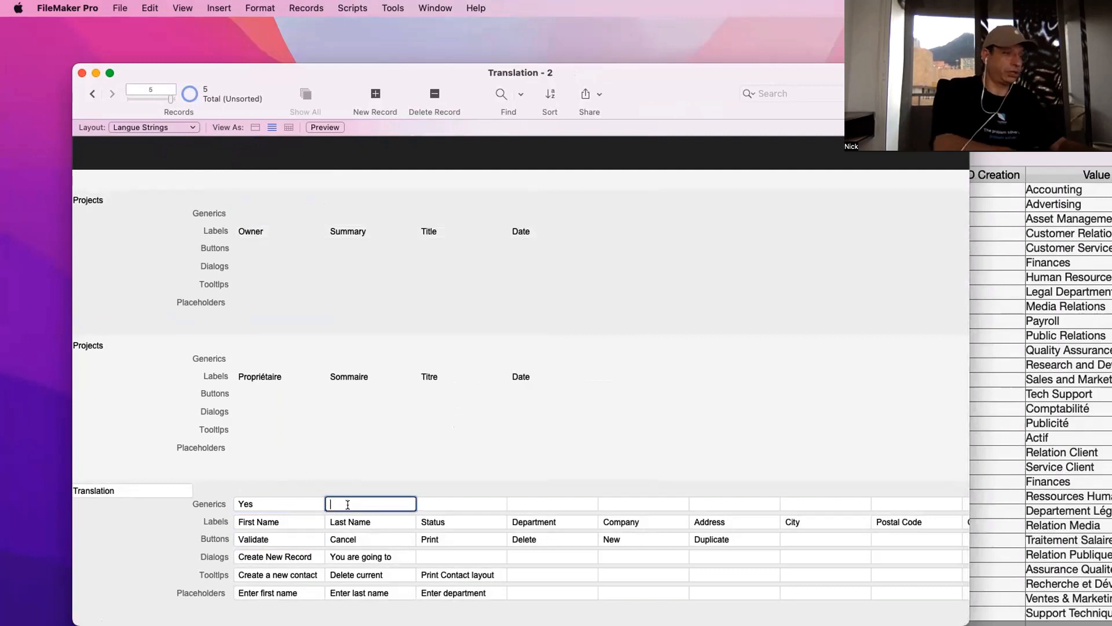
type("No")
left_click(429, 503)
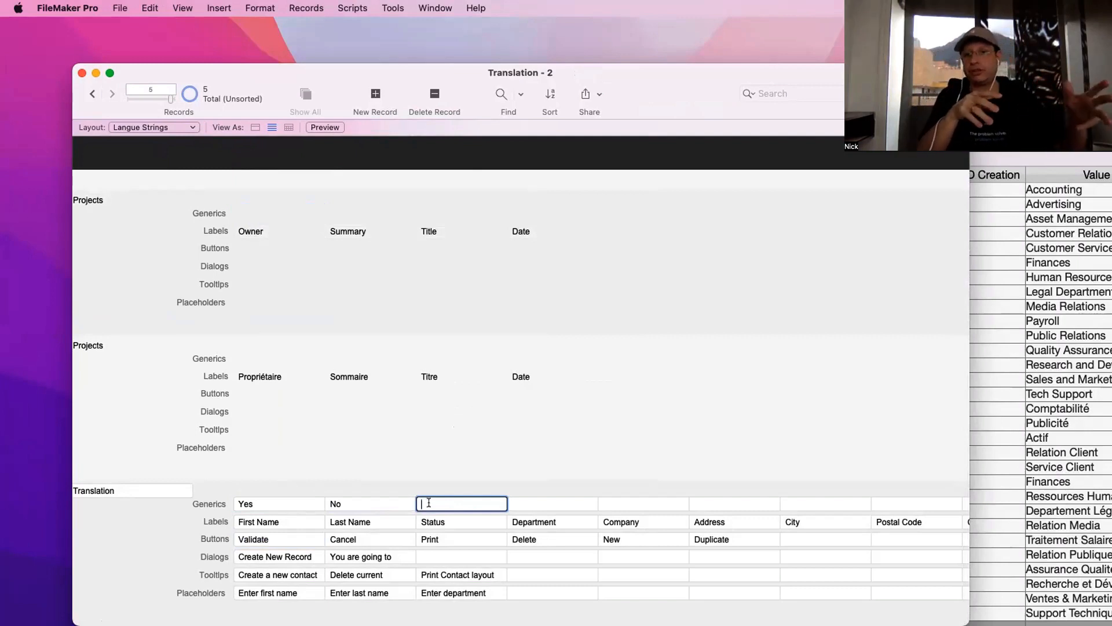
Enter Print and Delete as the third and fourth Generics strings of the new EN Translation record
scroll(406, 504, "right", 2)
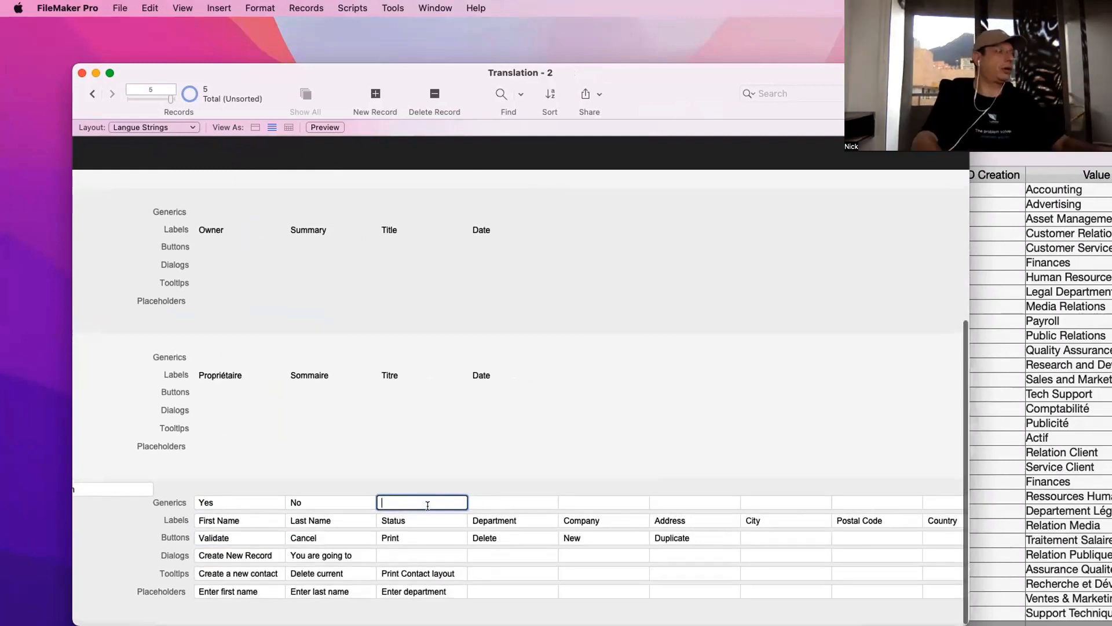
scroll(350, 507, "left", 4)
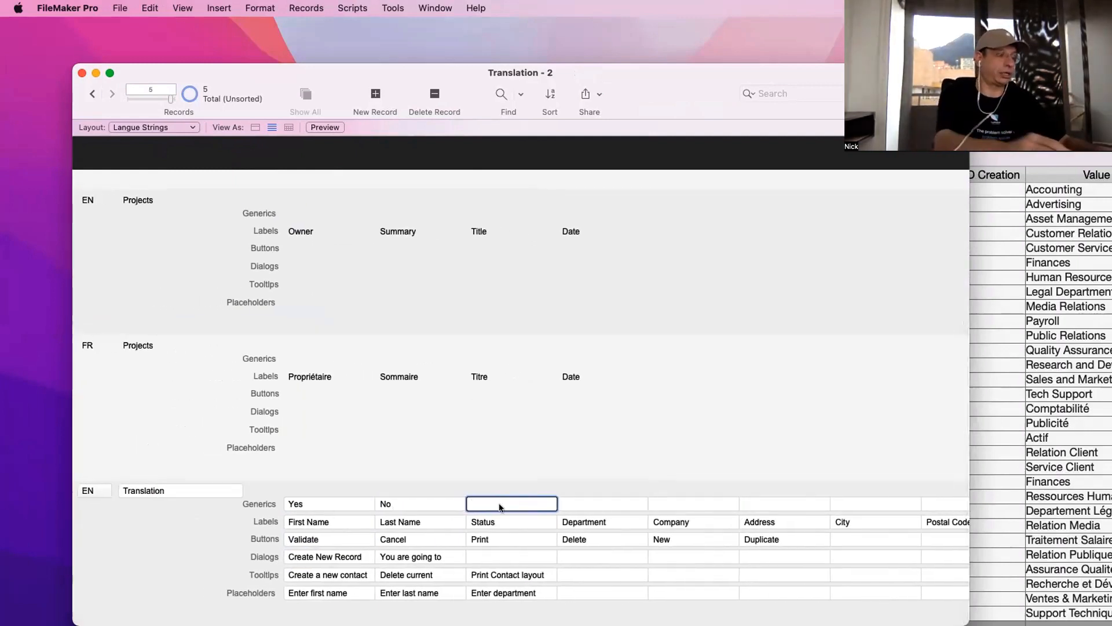
left_click(496, 533)
triple_click(493, 539)
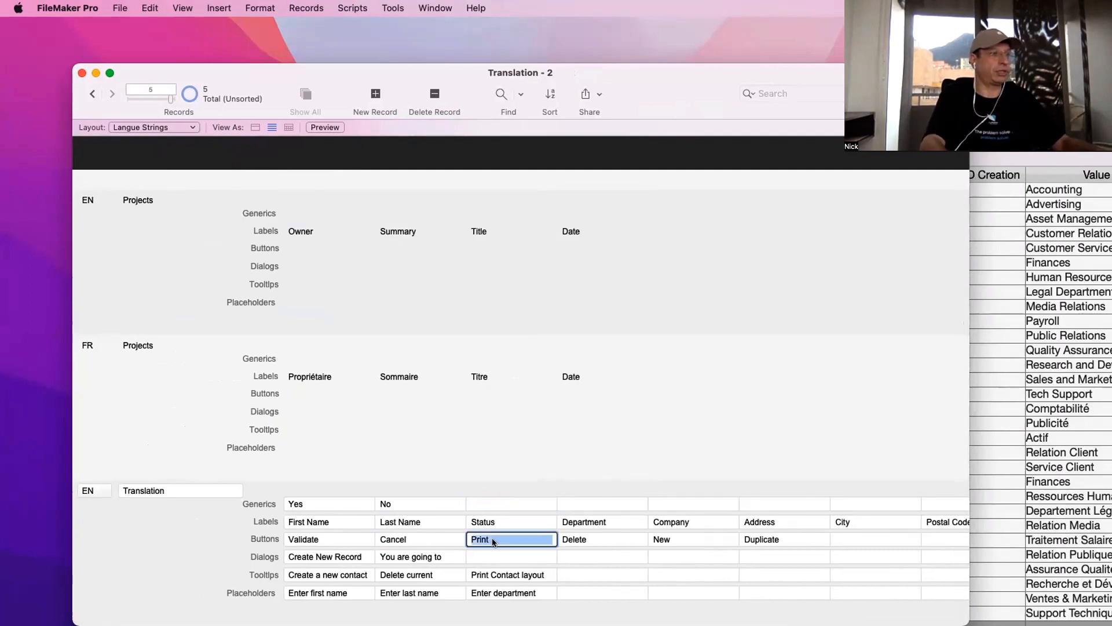
left_click(494, 503)
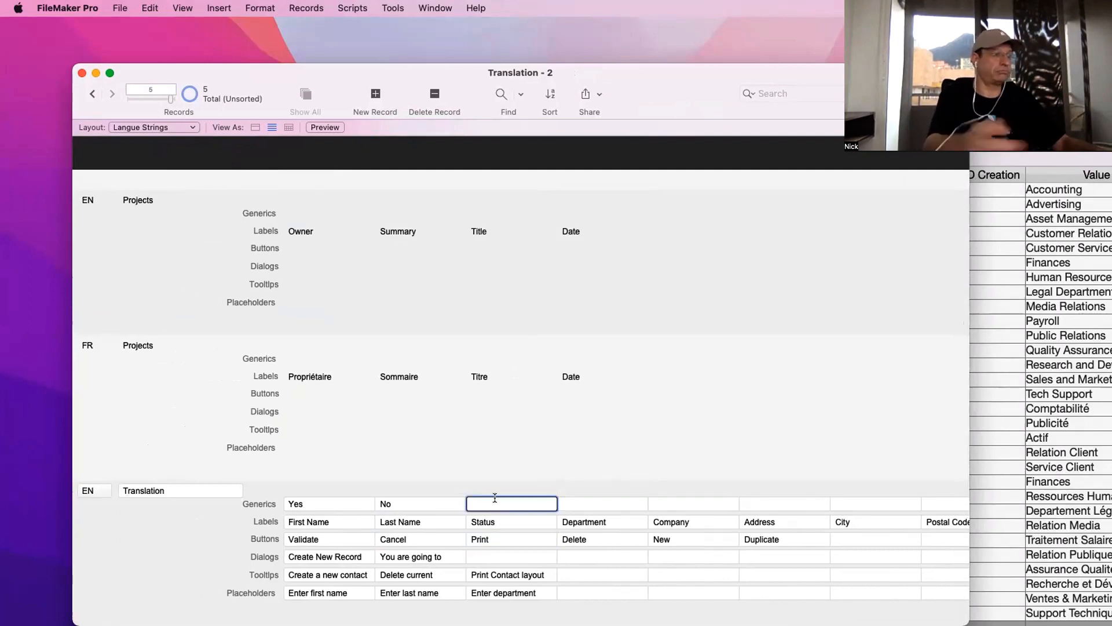
left_click(593, 503)
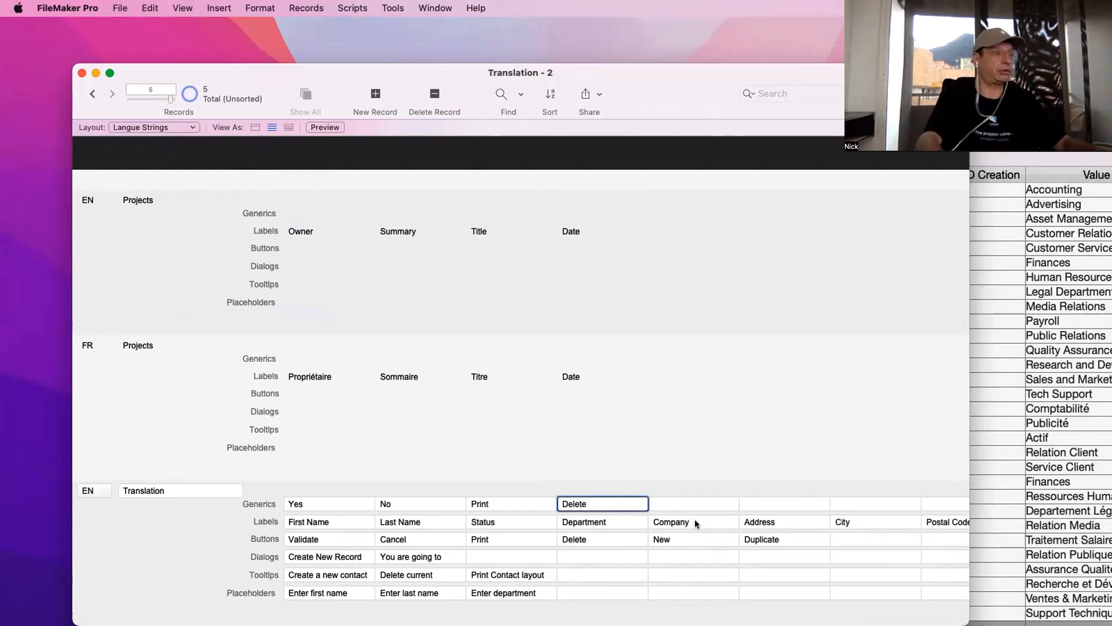
Enter List and Form as the fifth and sixth Generics strings of the EN Translation record
left_click(694, 503)
type("List")
scroll(739, 498, "up", 1)
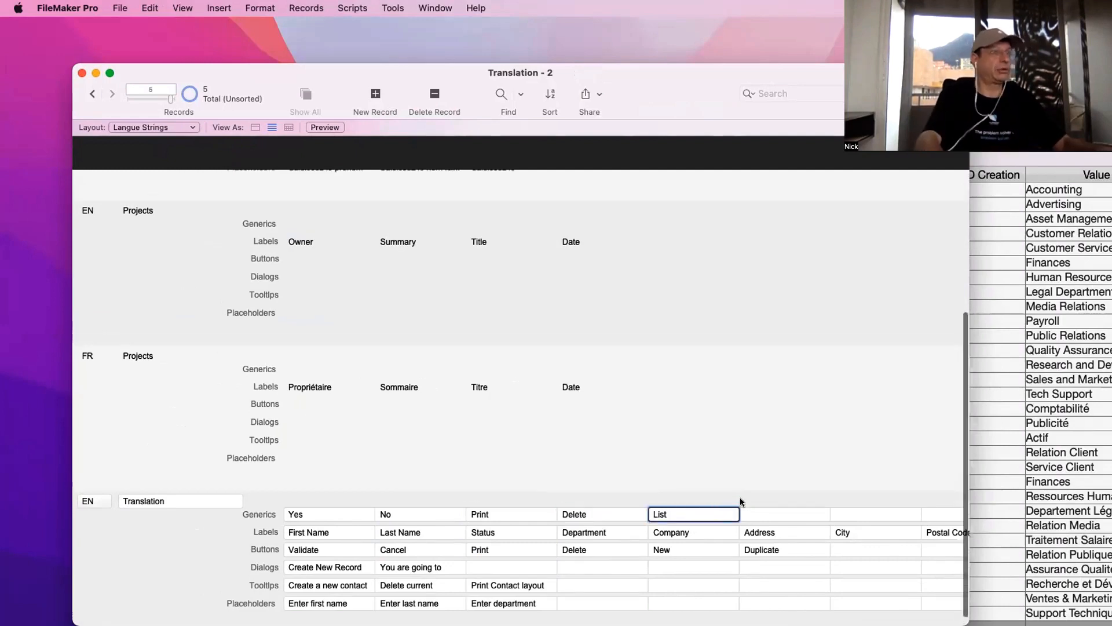
left_click(760, 510)
type("Form")
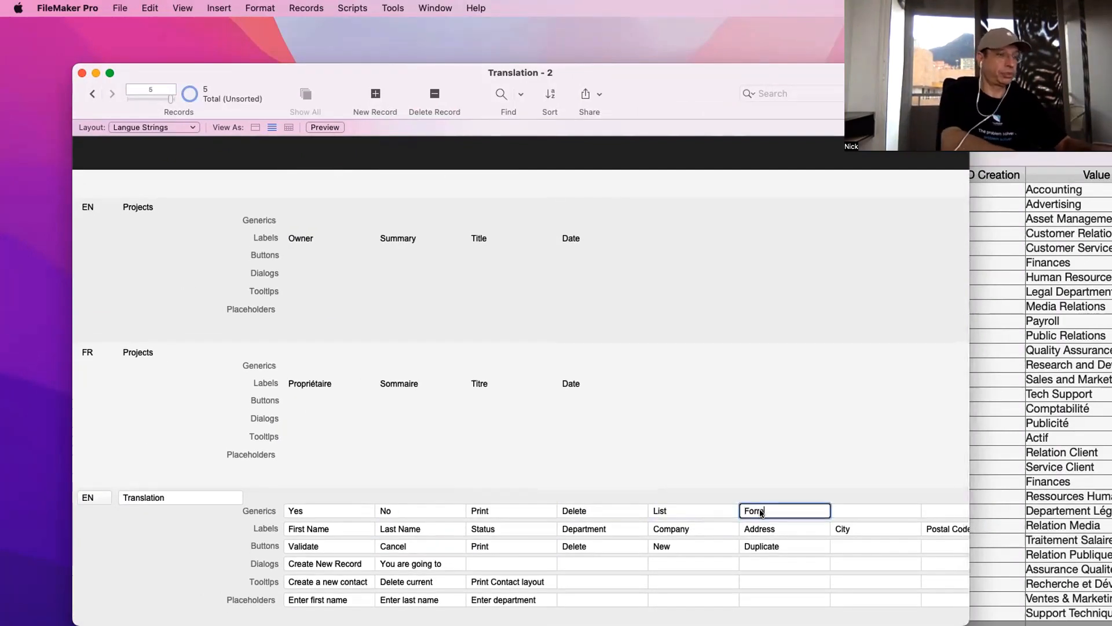
Enter Sort and Filter as the seventh and eighth Generics strings of the EN Translation record and commit the entries
left_click(862, 509)
type("Sor")
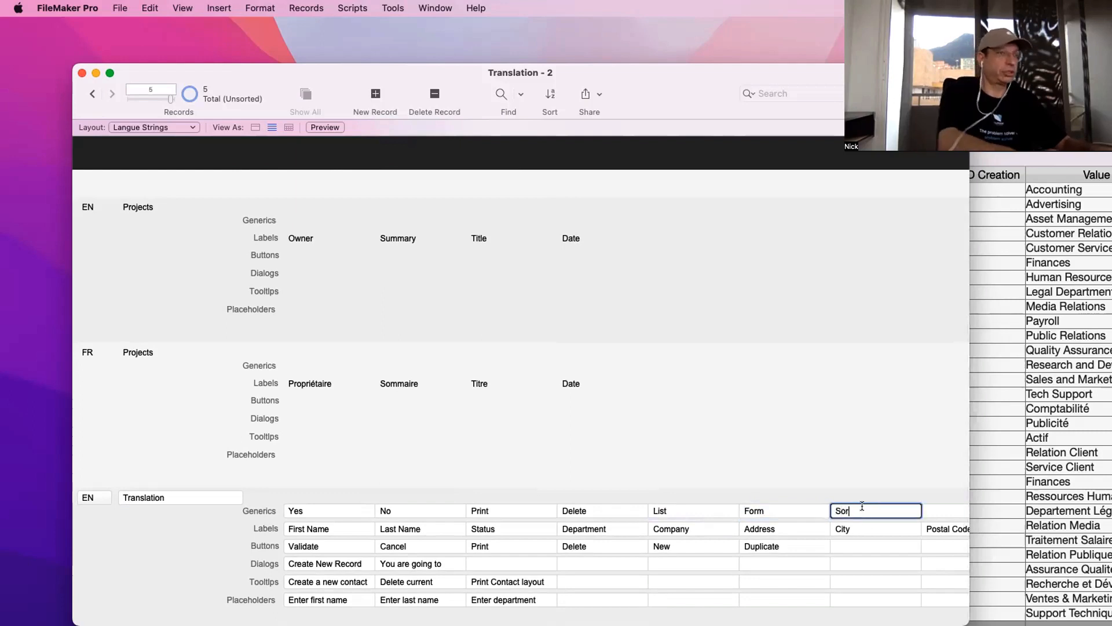
type("t")
left_click(932, 510)
type("Filter")
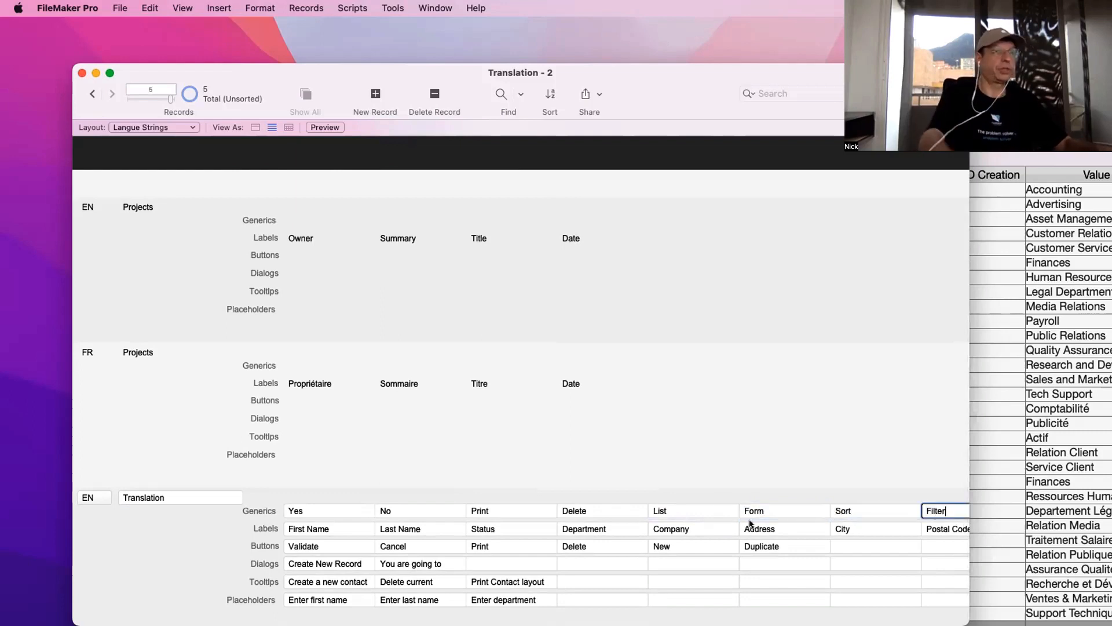
left_click(731, 494)
scroll(780, 507, "right", 3)
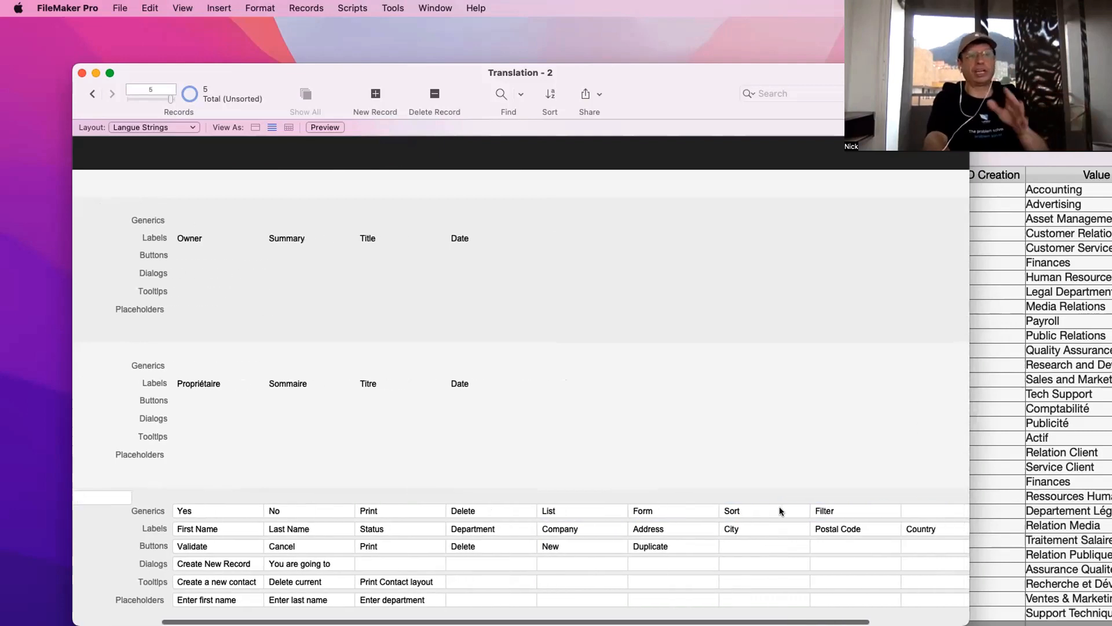
scroll(774, 505, "left", 3)
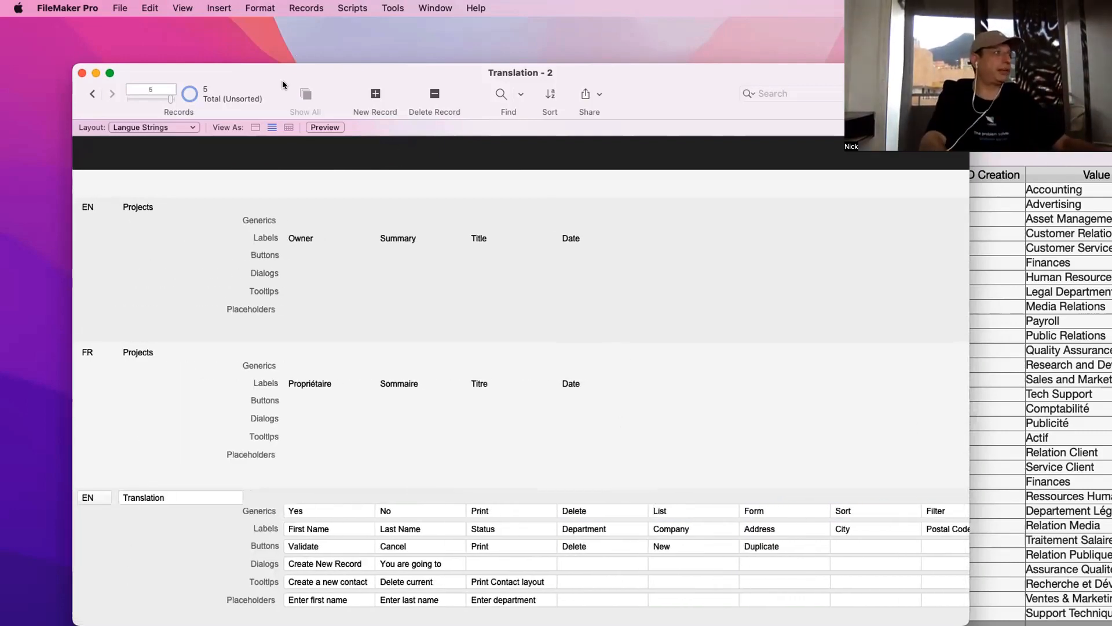
Switch to the Translation layout and, in Layout mode, draw an empty button about 148 pt wide below the blue buttons
left_click_drag(282, 76, 246, 90)
left_click(472, 340)
left_click(471, 312)
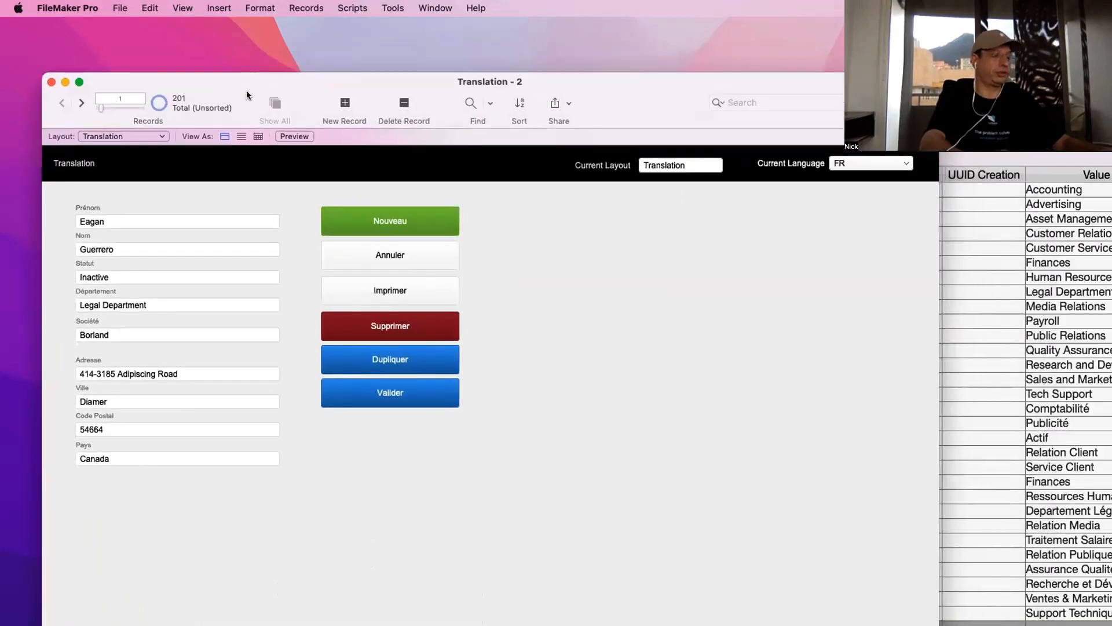
key("super+l")
left_click(585, 103)
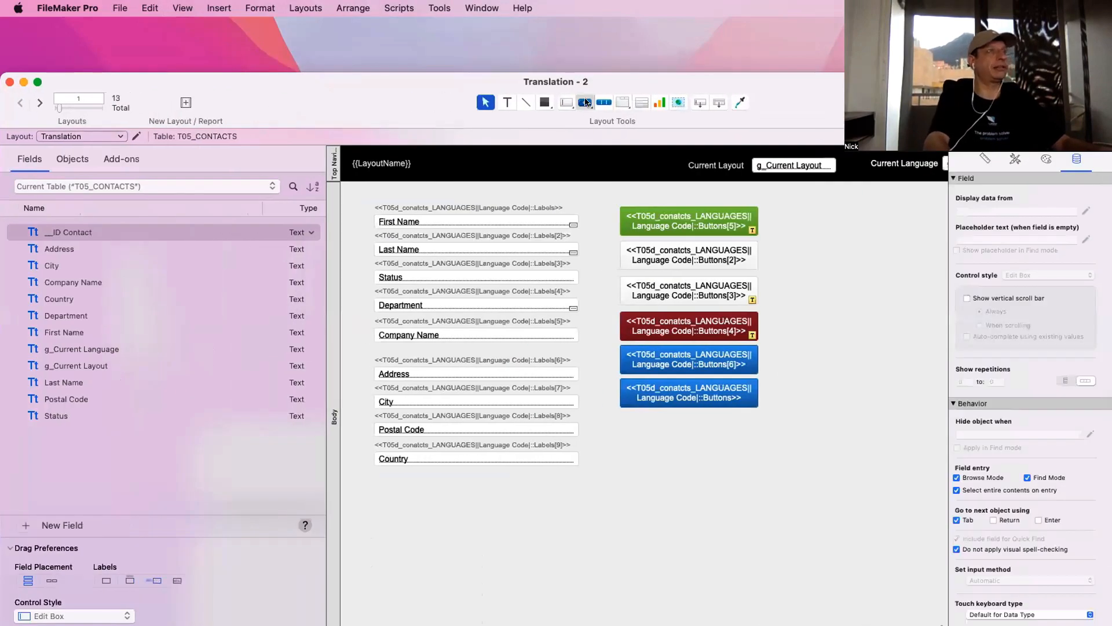
left_click_drag(641, 441, 746, 457)
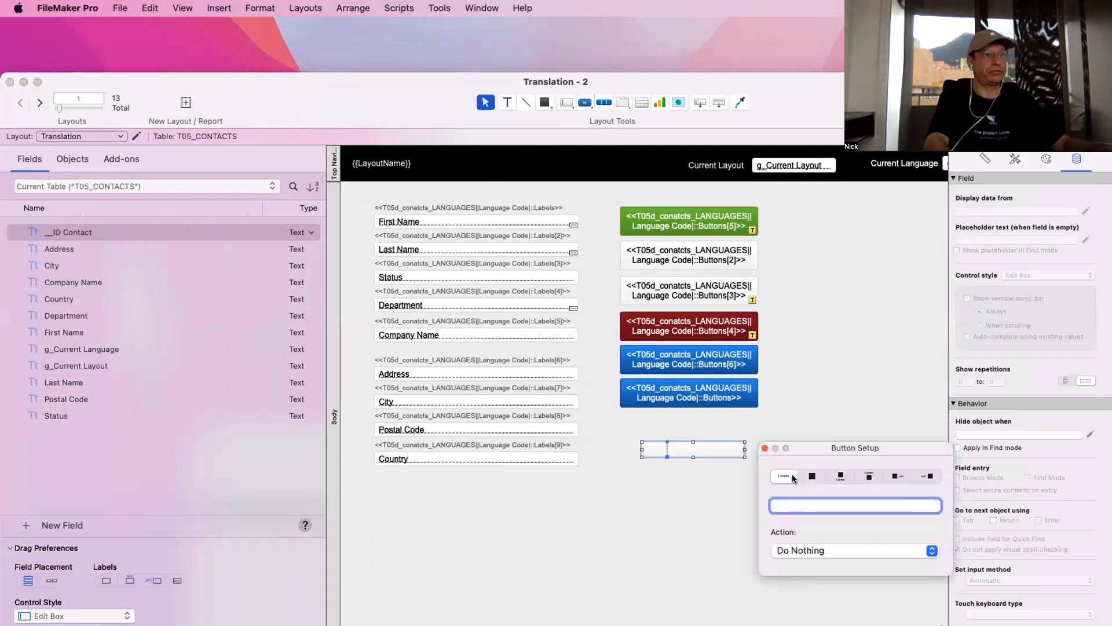
left_click(688, 500)
Insert a merge field for Generic Strings from the T05d_conatcts_LANGUAGES||Language Code| table below the new button
key("alt+super+m")
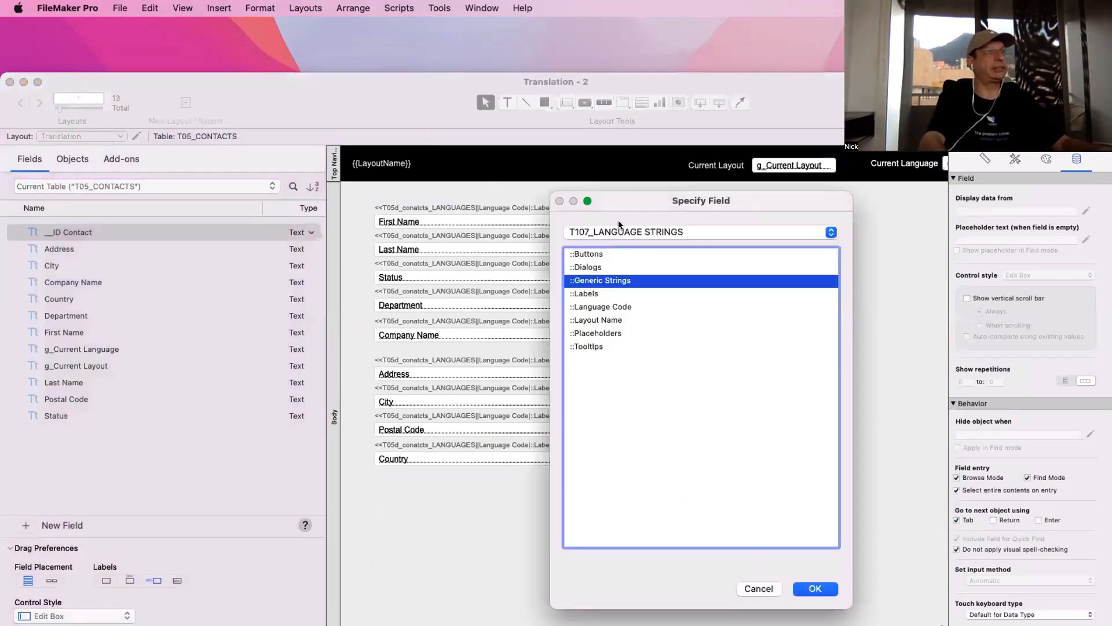
left_click(618, 231)
scroll(617, 232, "up", 3)
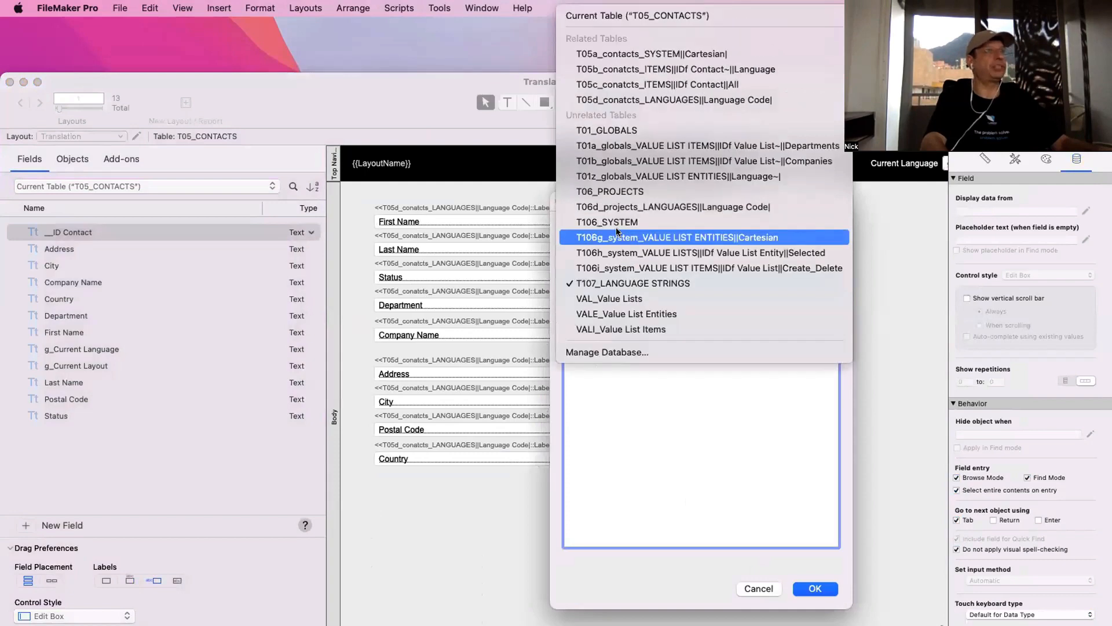
left_click(641, 102)
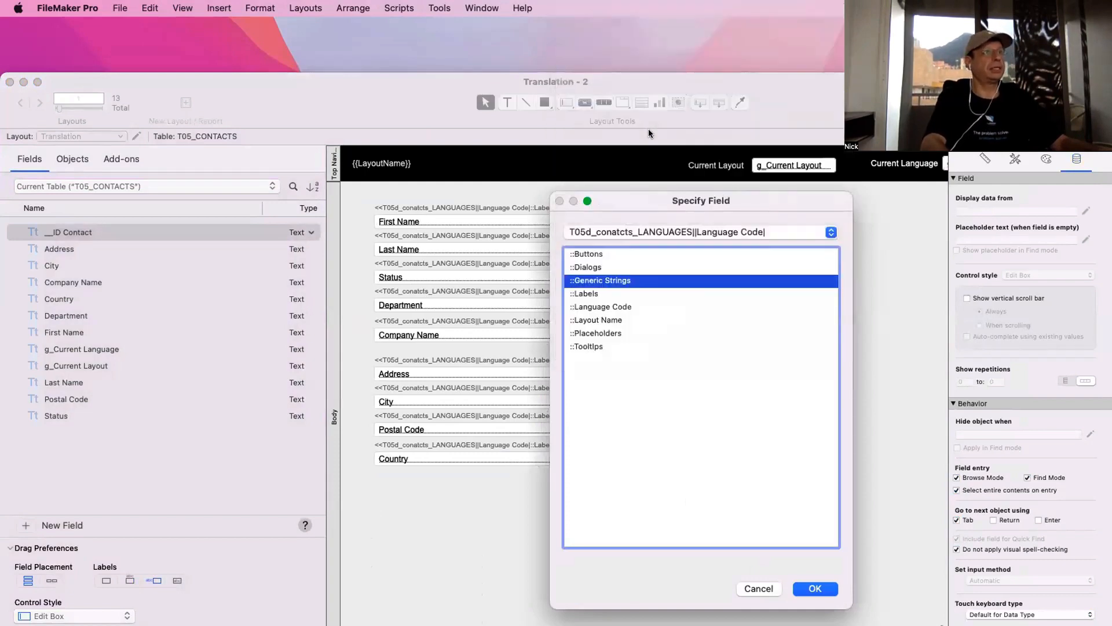
double_click(603, 282)
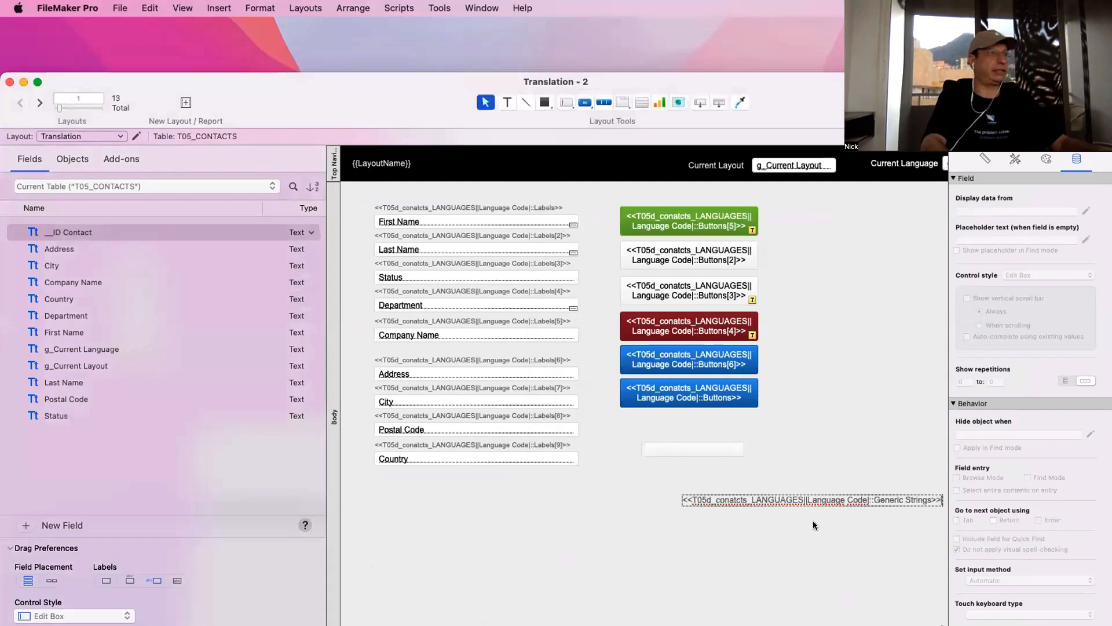
Show the Langue Strings layout in the other Translation window and look up the string number of Sort in Generics
key("F11")
left_click_drag(420, 437, 252, 122)
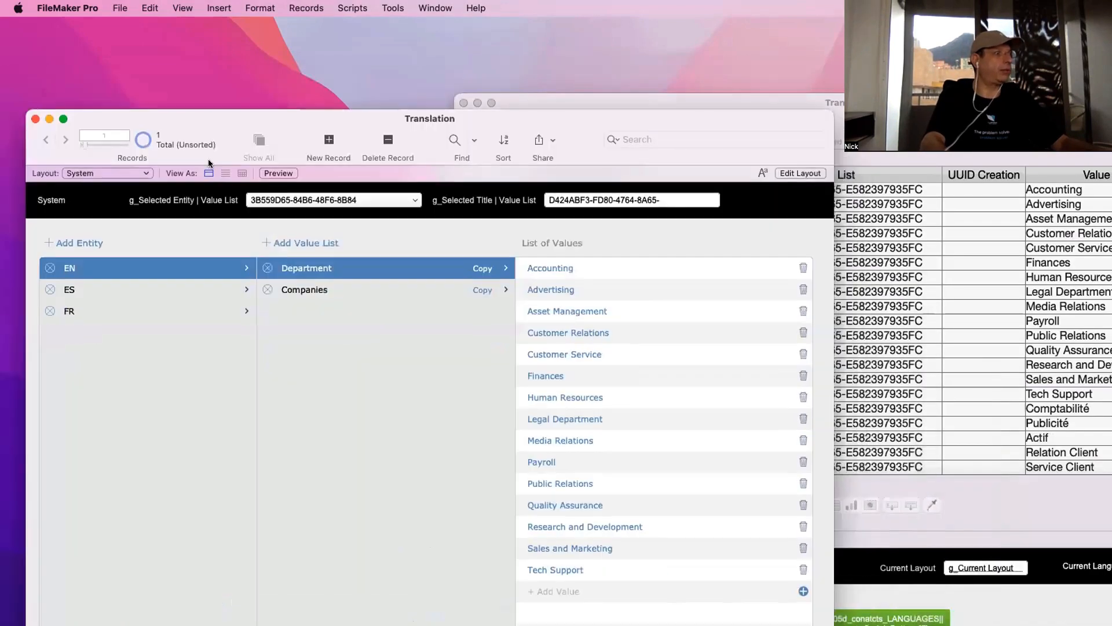
left_click(114, 173)
left_click(117, 161)
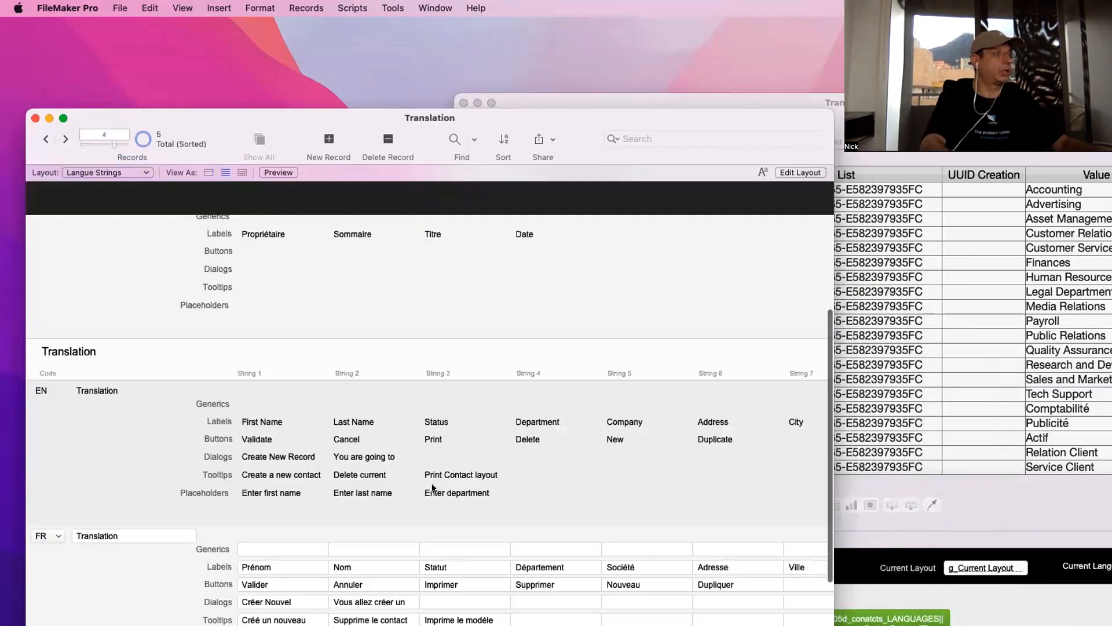
scroll(724, 463, "right", 5)
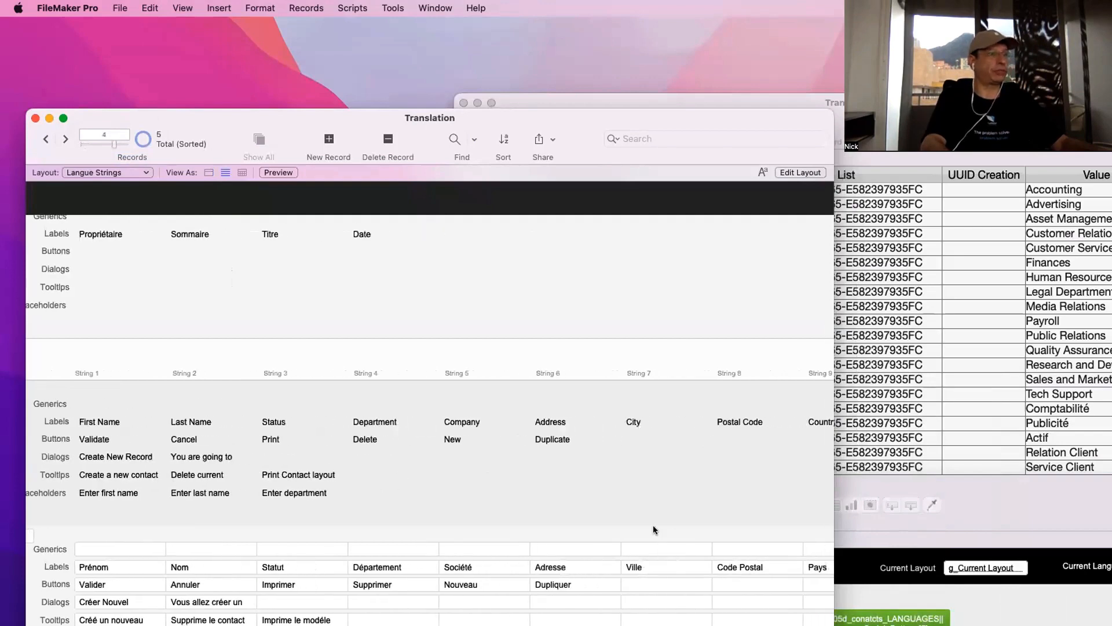
scroll(617, 487, "down", 5)
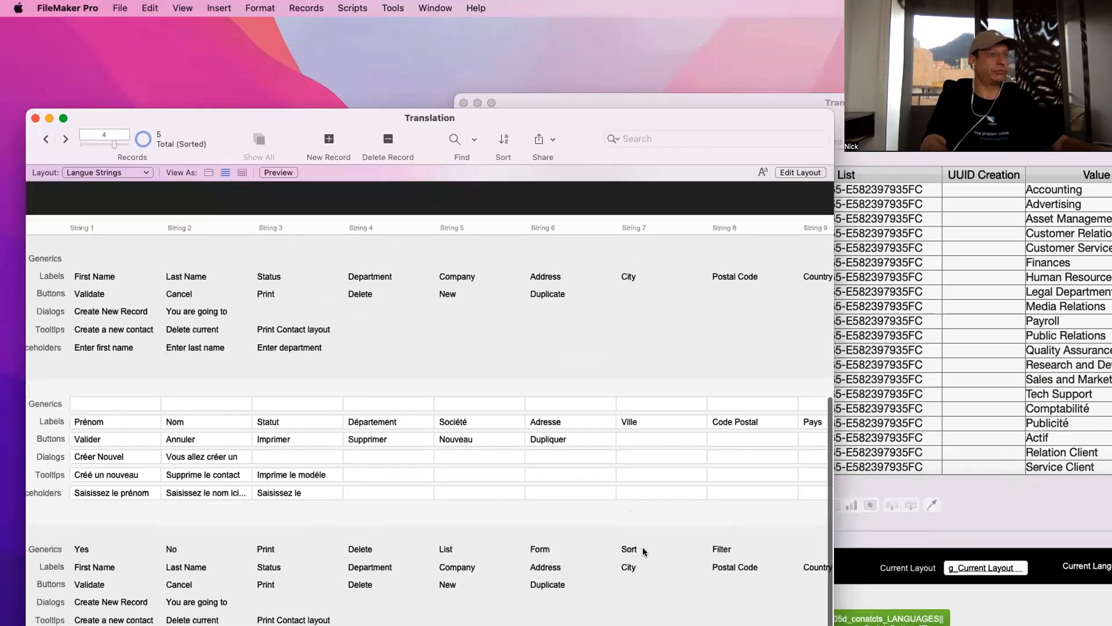
Add repetition [7] to the Generic Strings merge field on the Translation layout
left_click_drag(988, 488, 929, 598)
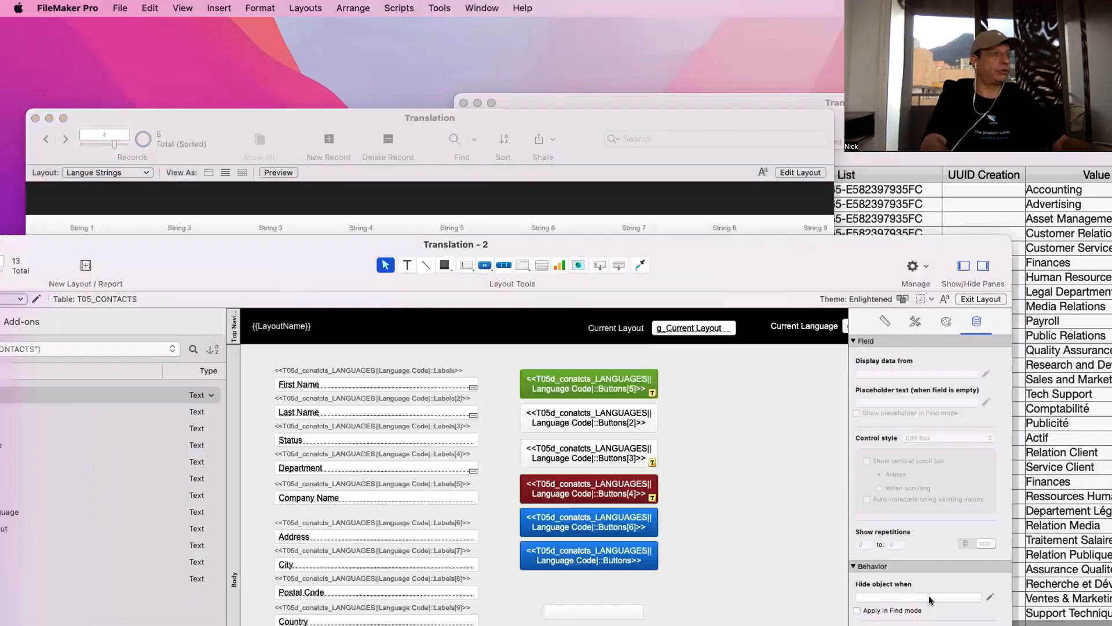
double_click(929, 596)
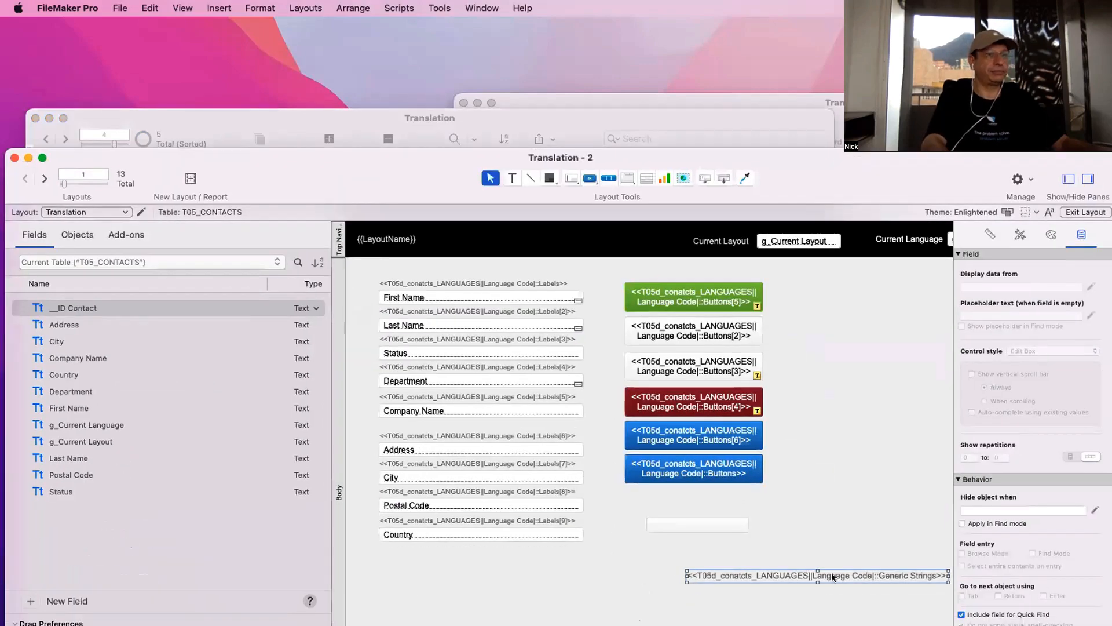
left_click(935, 575)
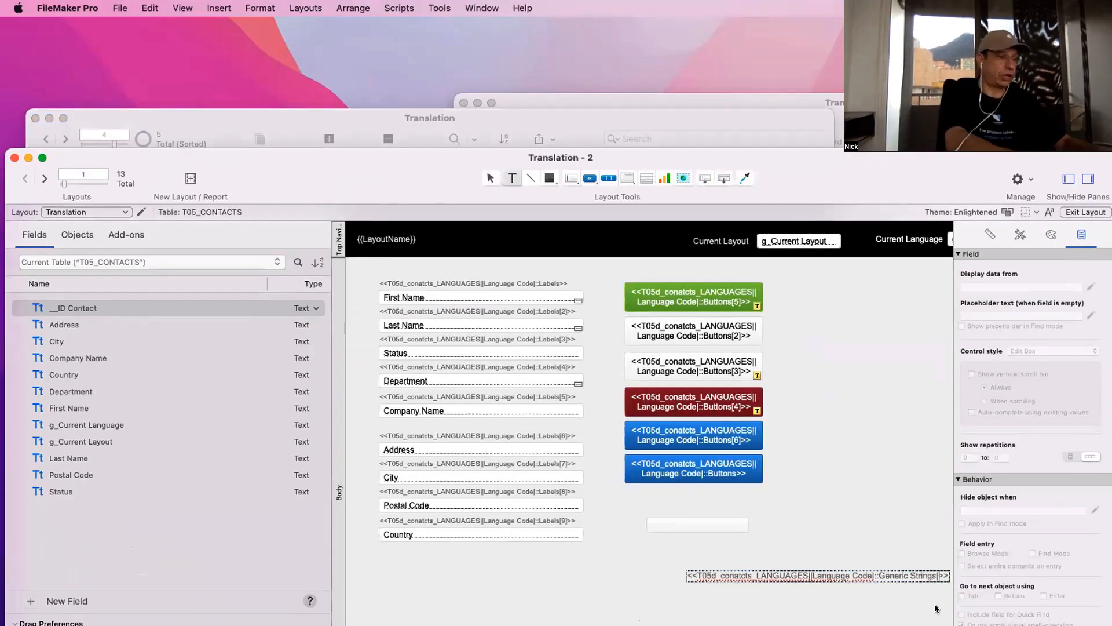
key("Escape")
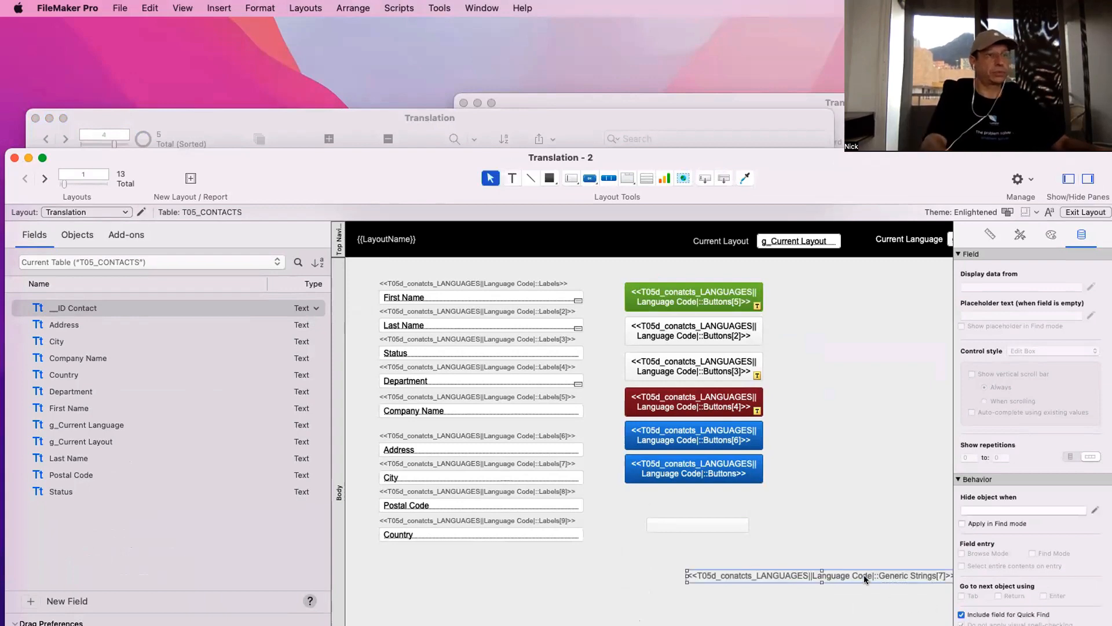
Cut the Generic Strings[7] merge field and paste it as the new button's label
left_click_drag(866, 577, 829, 560)
key("super+x")
double_click(718, 520)
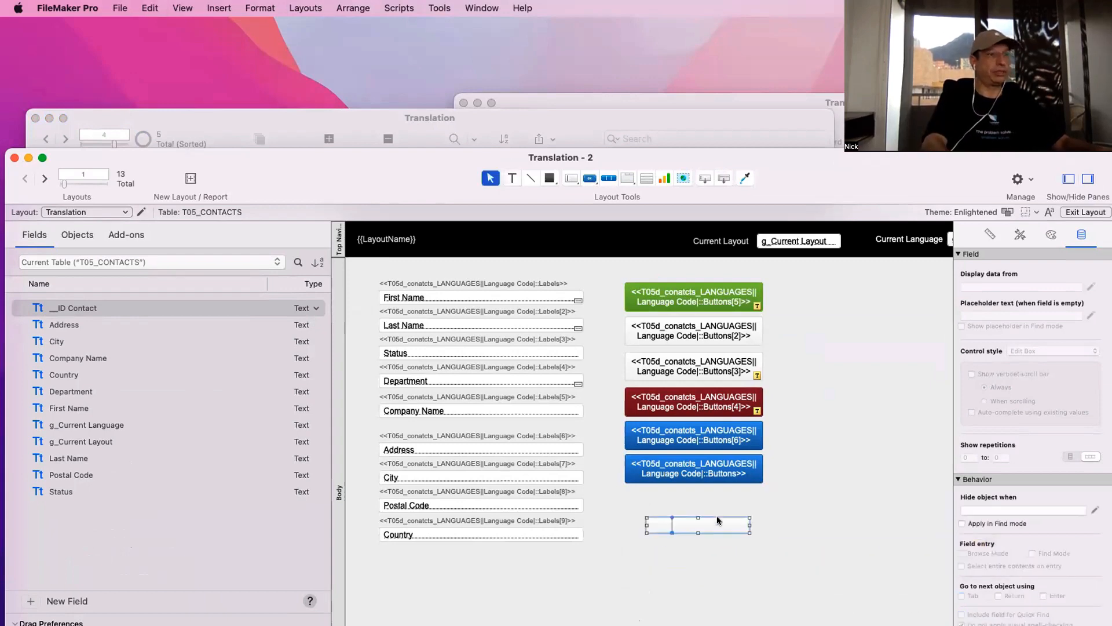
key("super+v")
left_click(718, 577)
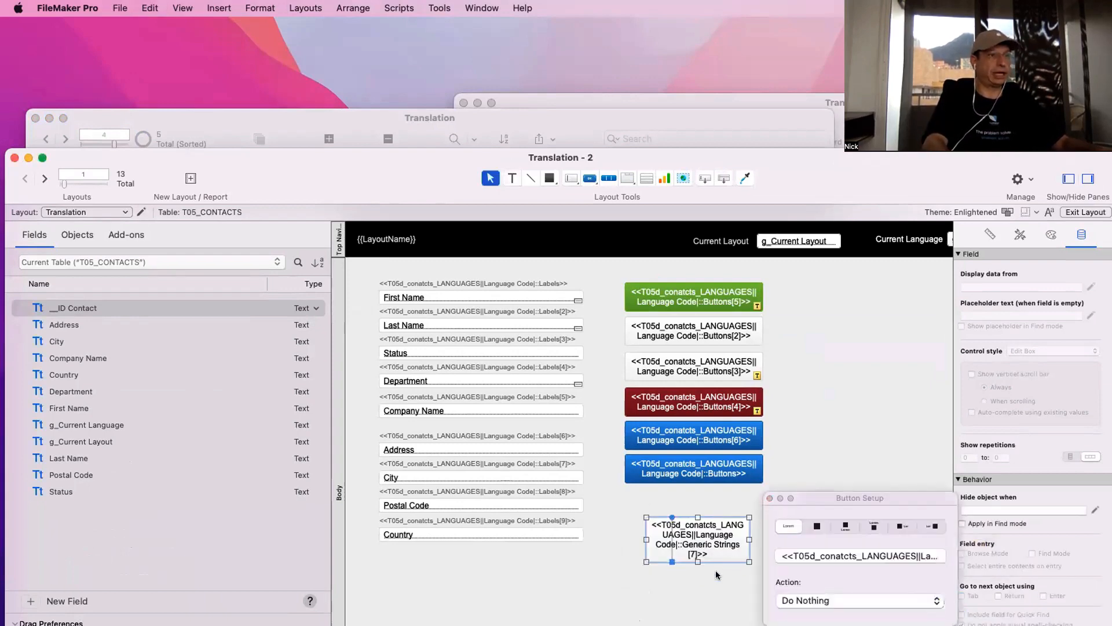
Set the new button's height to 25 pt and save the layout
left_click(717, 551)
left_click(991, 234)
double_click(1064, 374)
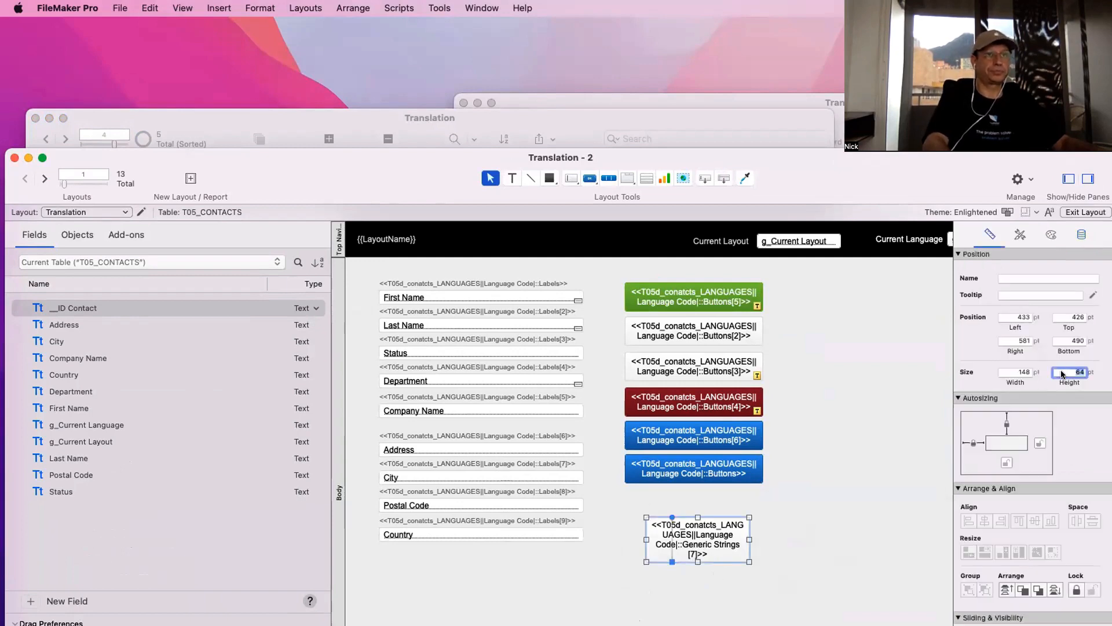
type("25")
key("Return")
key("super+s")
left_click(785, 523)
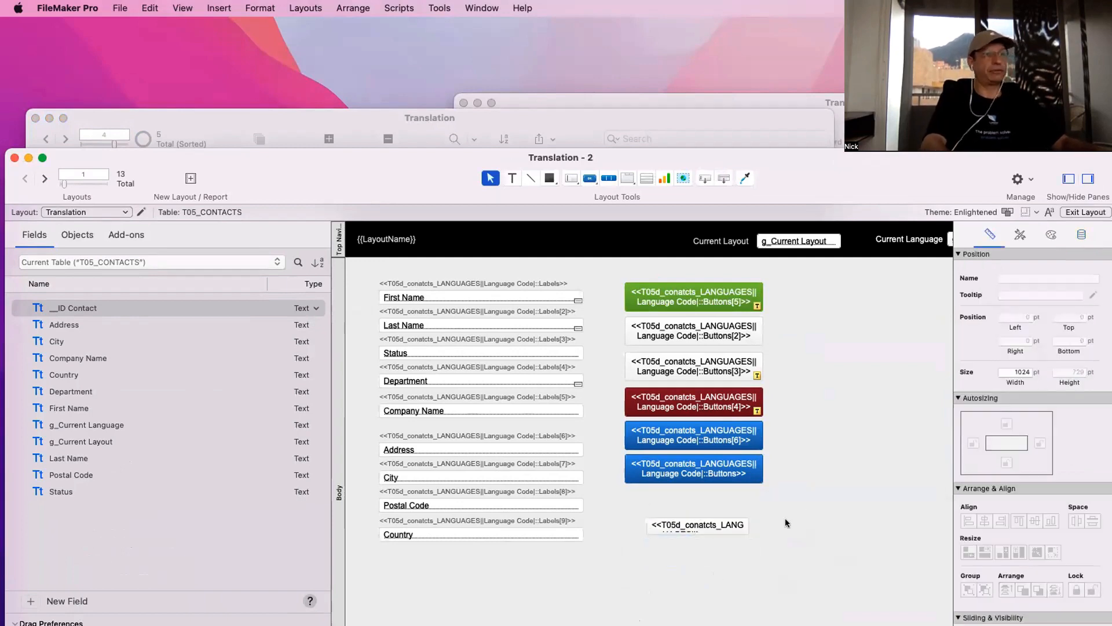
View the new button in Browse mode and check the Sort entry in the Generics row of the Langue Strings list
left_click(720, 520)
key("super+b")
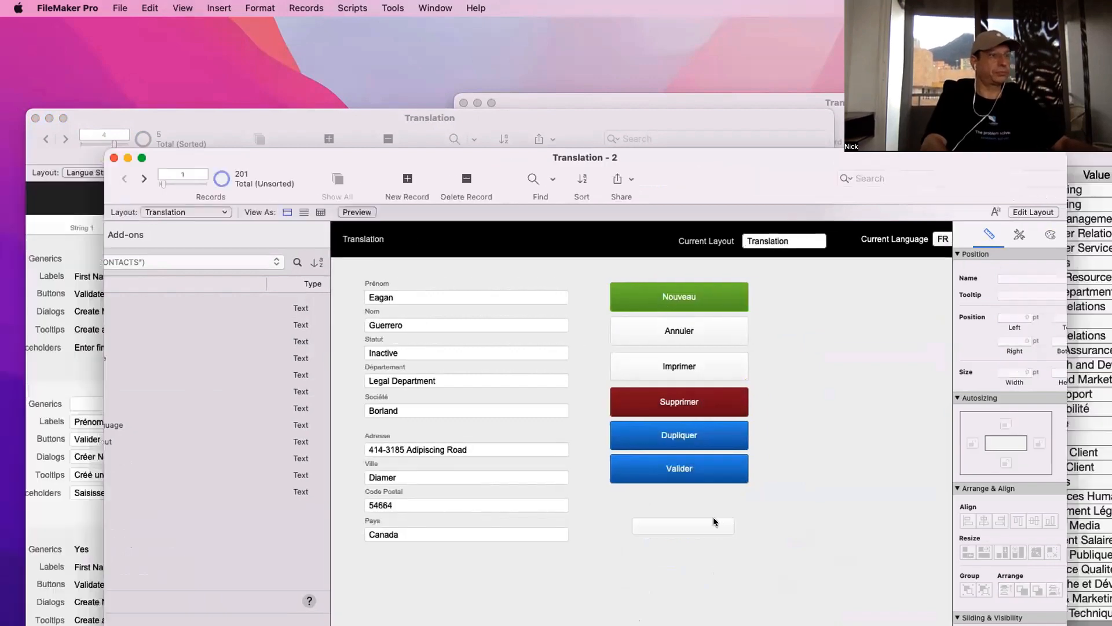
left_click(206, 376)
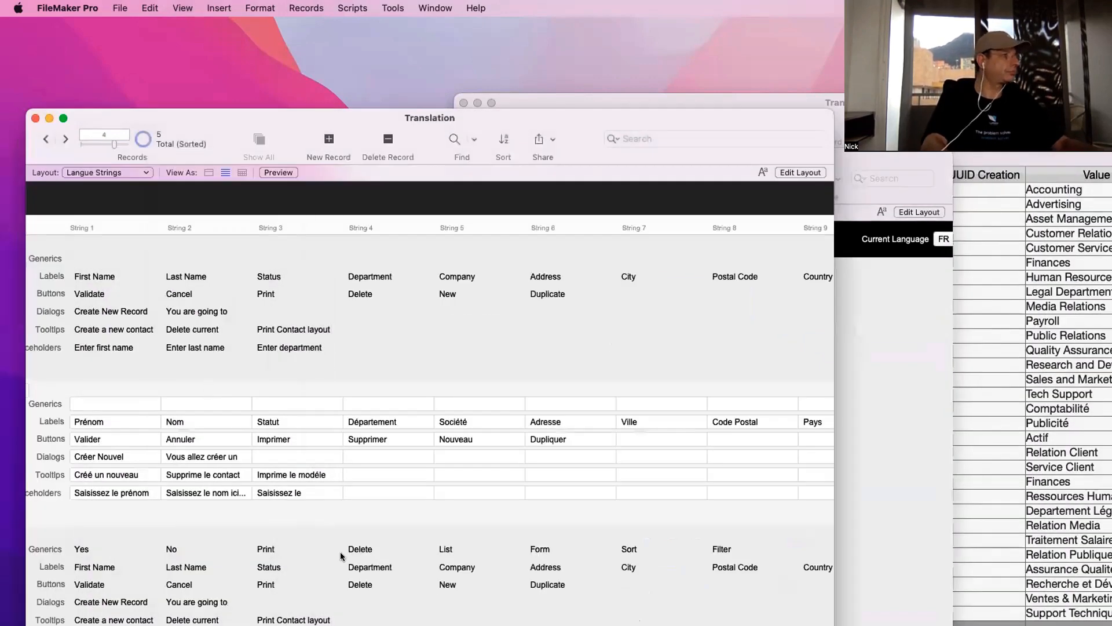
left_click(614, 552)
left_click(638, 548)
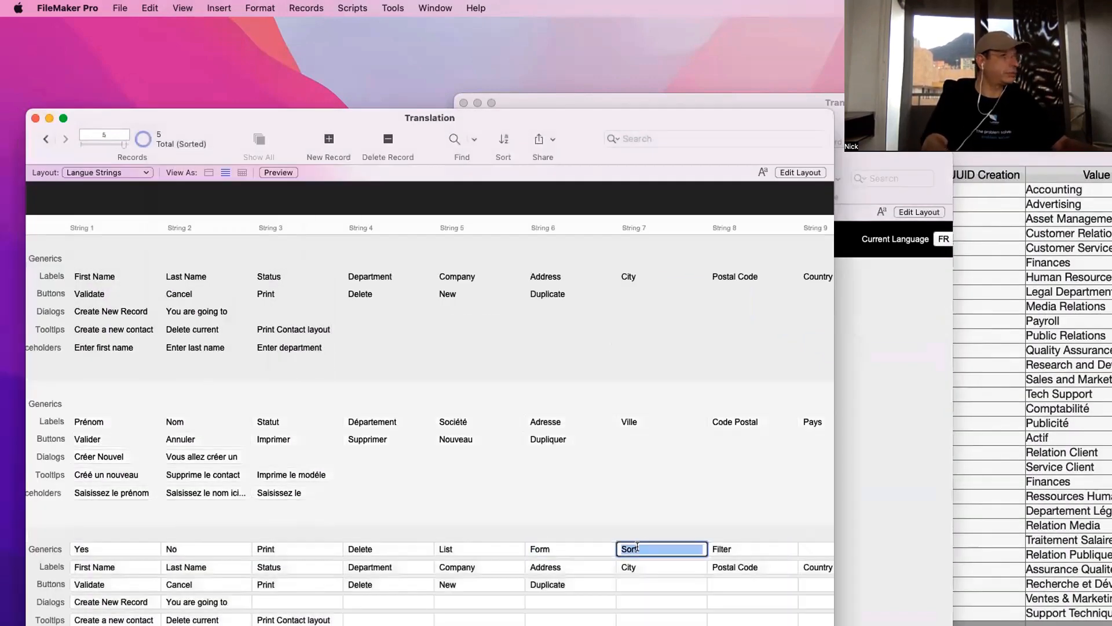
Open the new button's setup in Layout mode and check the merge field in its label
left_click(881, 525)
key("super+l")
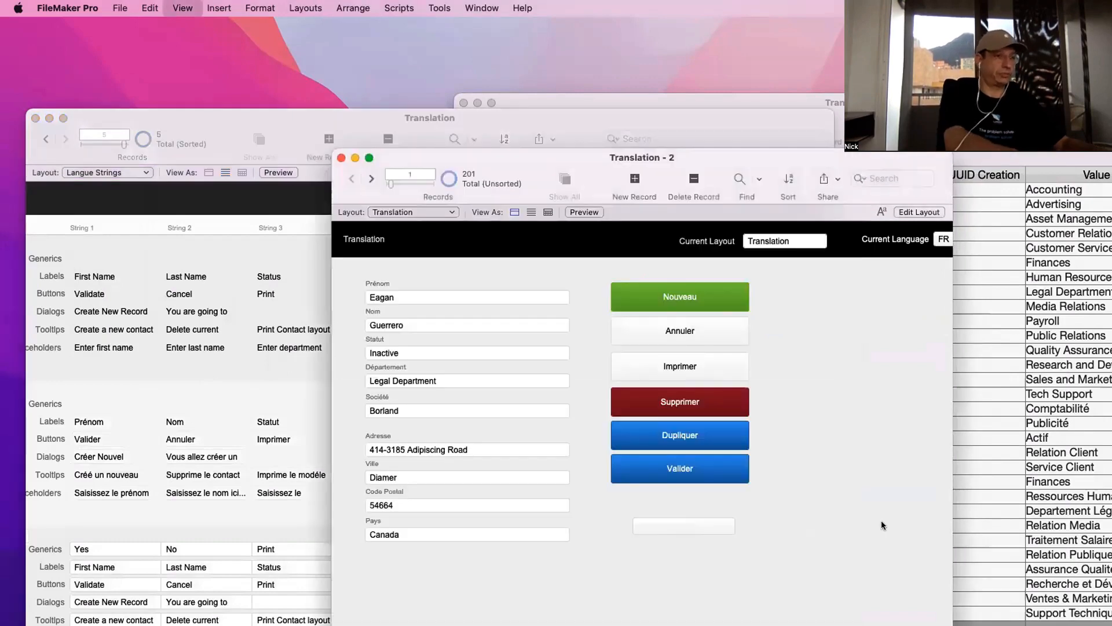
double_click(712, 525)
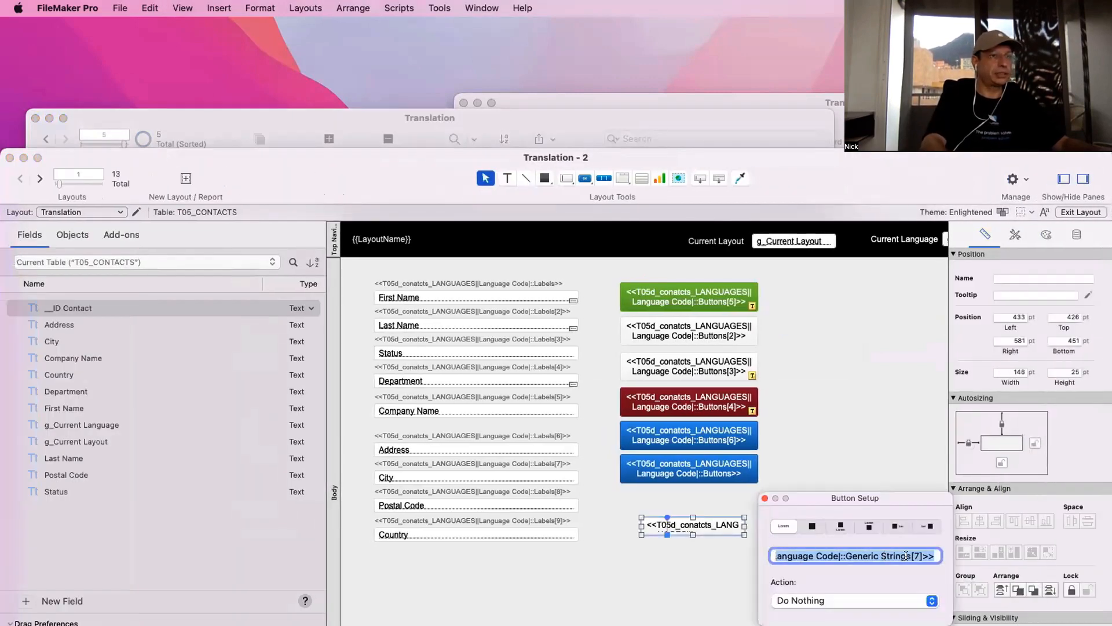
left_click(675, 574)
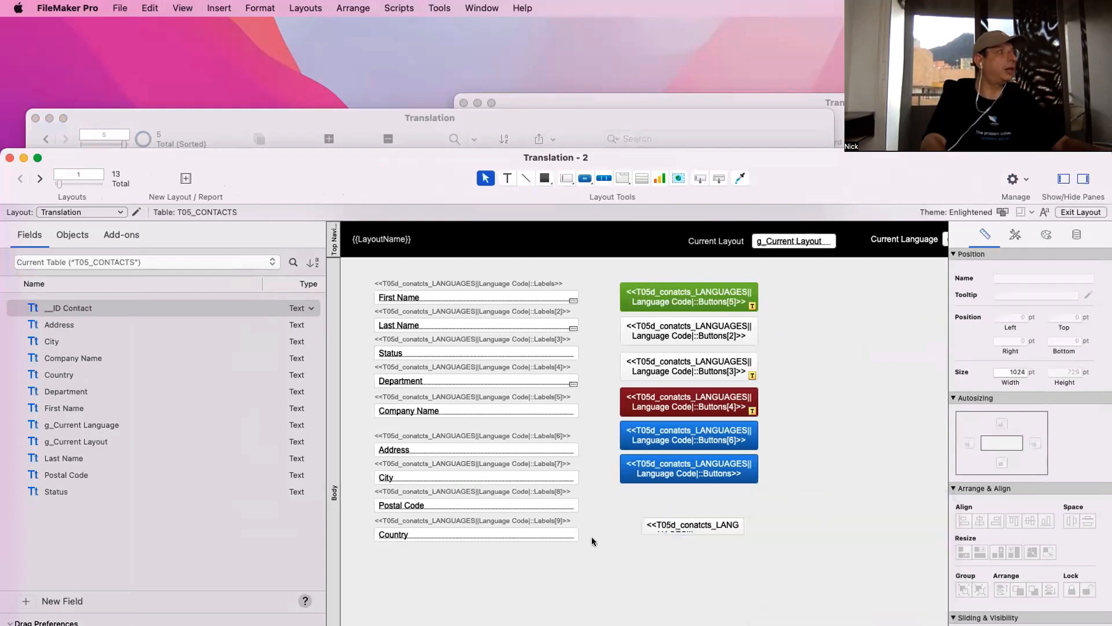
Return the Translation layout to Browse mode and set the current language to EN
key("super+b")
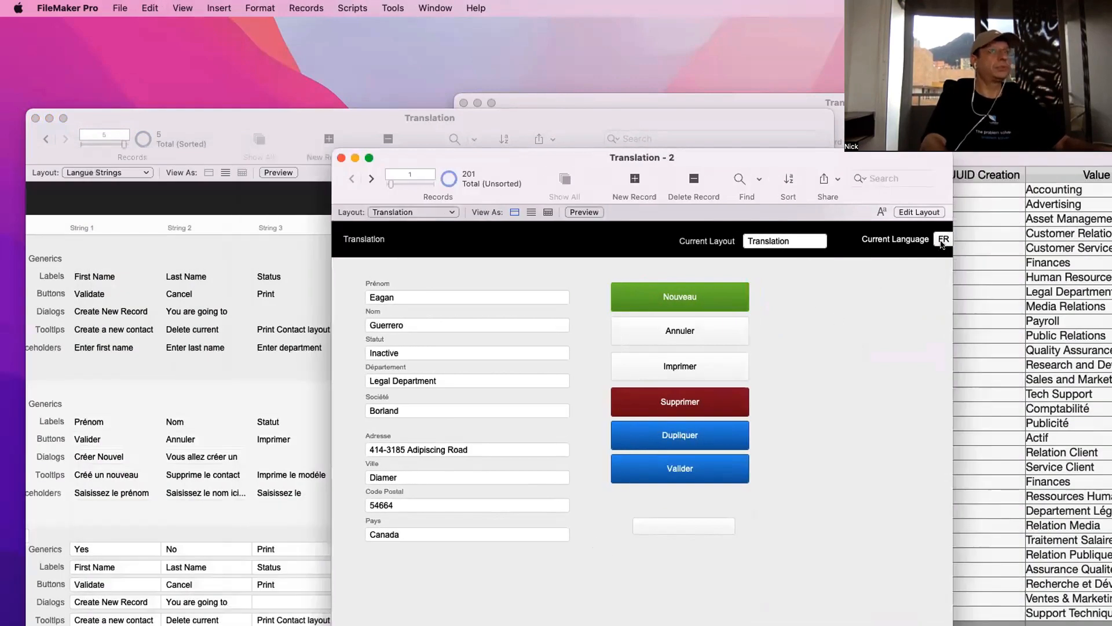
left_click(942, 244)
left_click(950, 220)
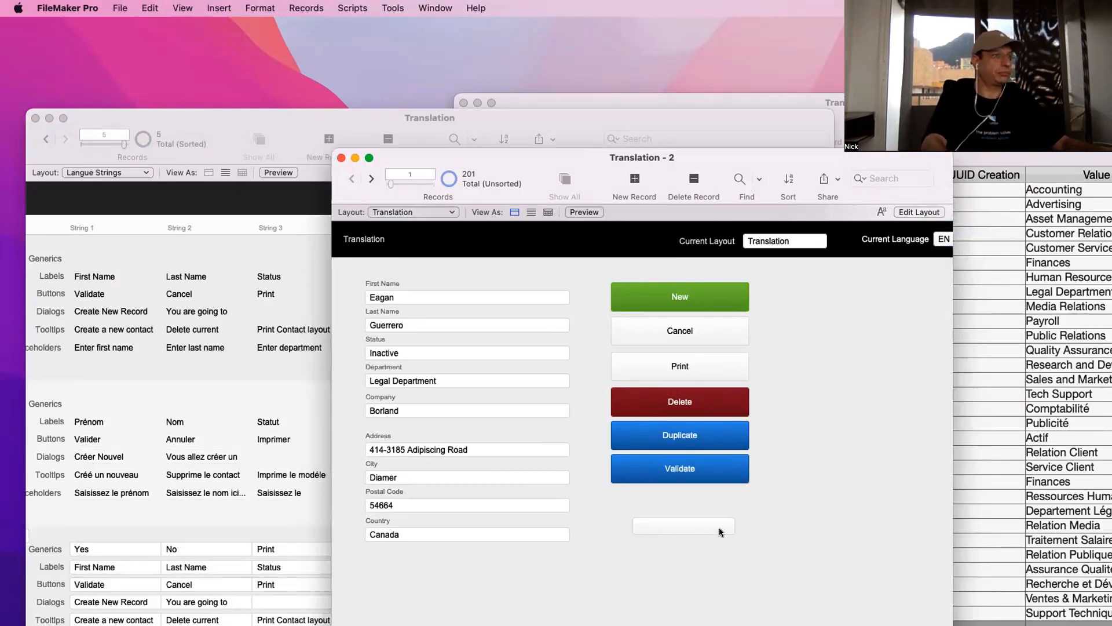
Compare the Generics rows of the EN and FR Translation records in the Langue Strings list, including the Sort entry
left_click(172, 469)
scroll(215, 494, "left", 3)
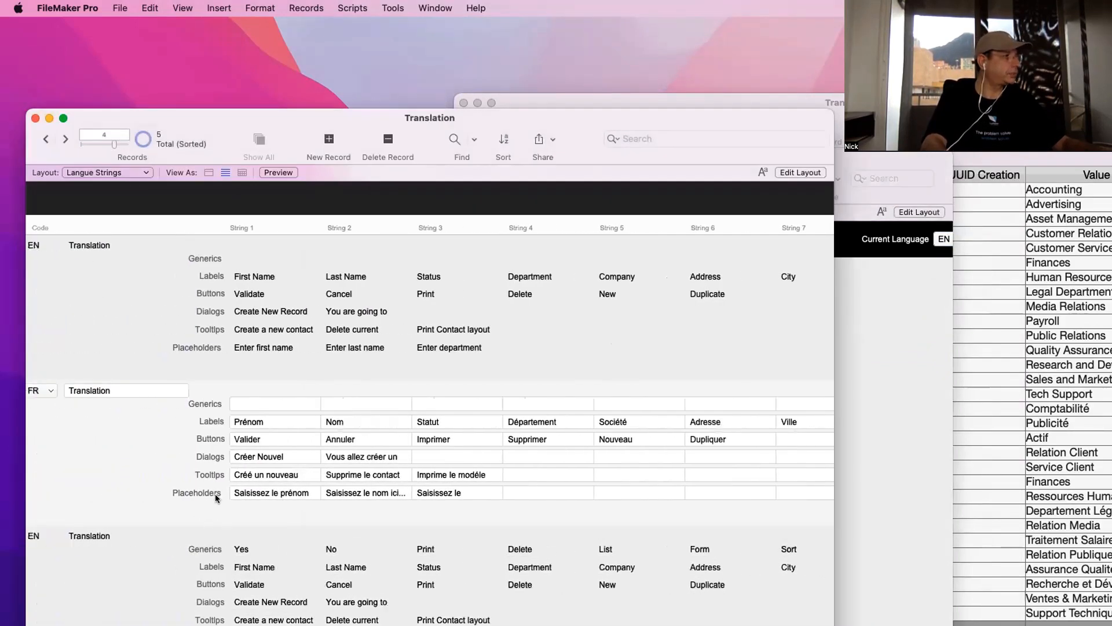
scroll(441, 549, "right", 5)
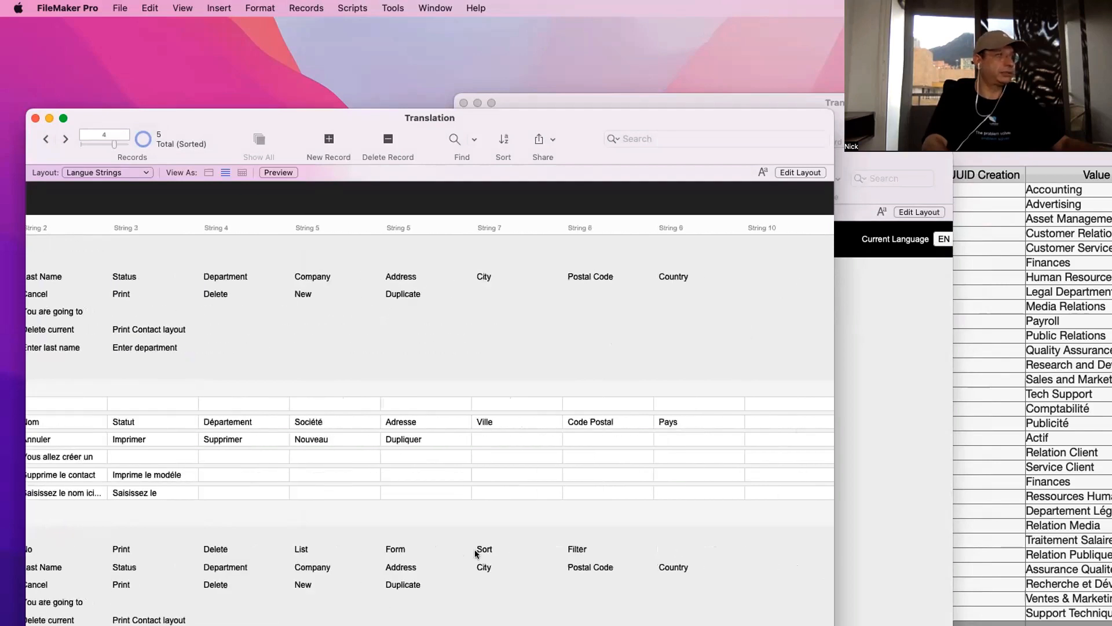
left_click(472, 549)
scroll(469, 548, "left", 5)
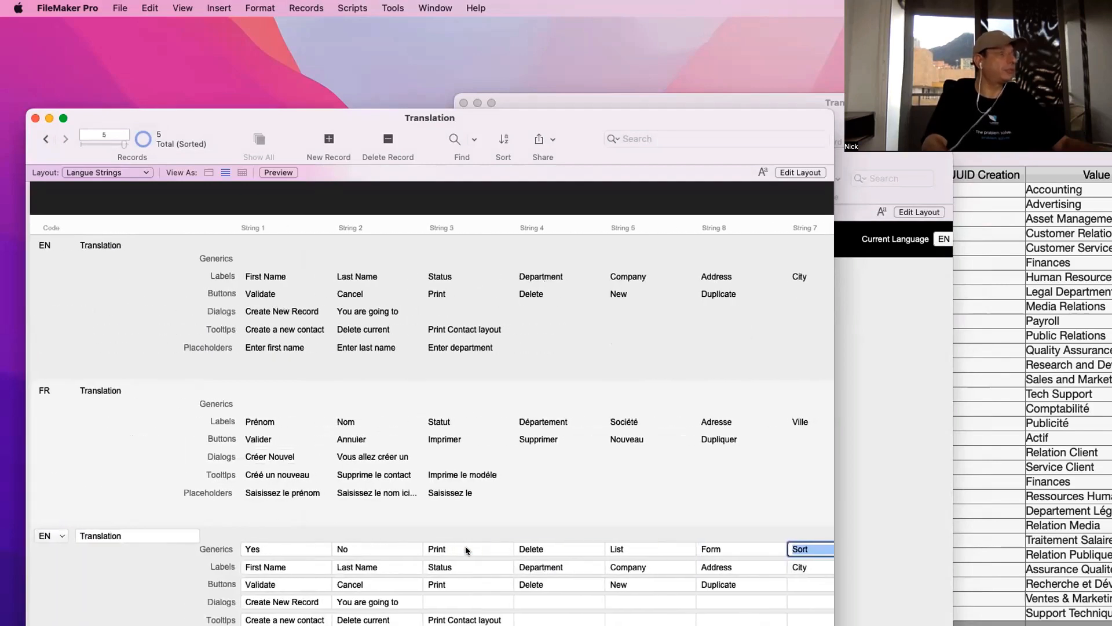
scroll(484, 549, "right", 4)
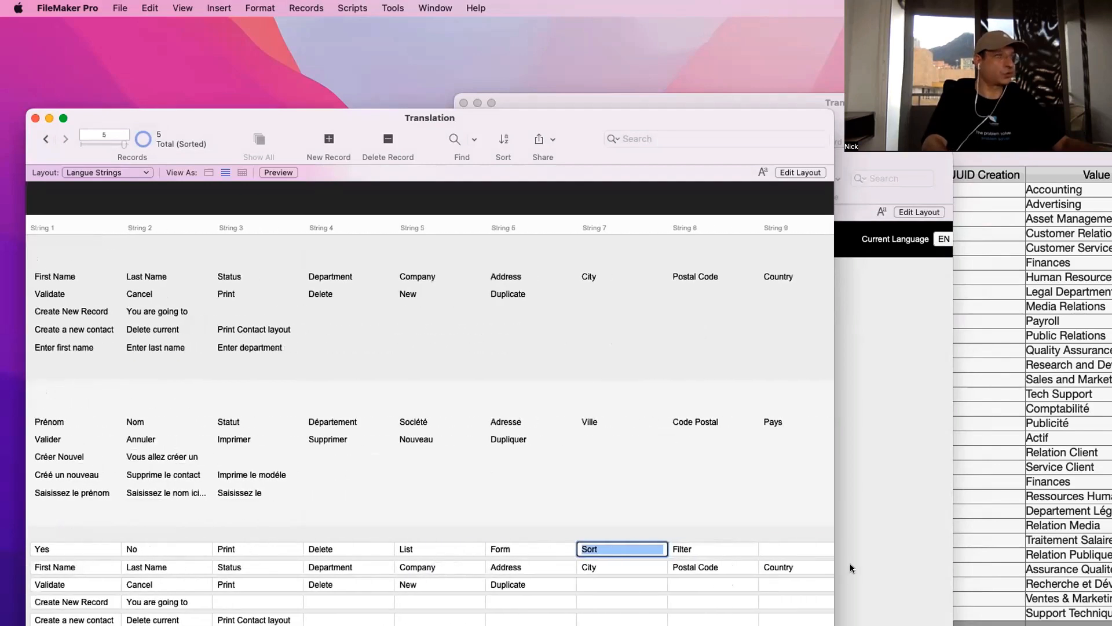
Enlarge the new button to about 260 by 67 pt in Layout mode and view it in Browse mode
left_click(850, 568)
key("super+l")
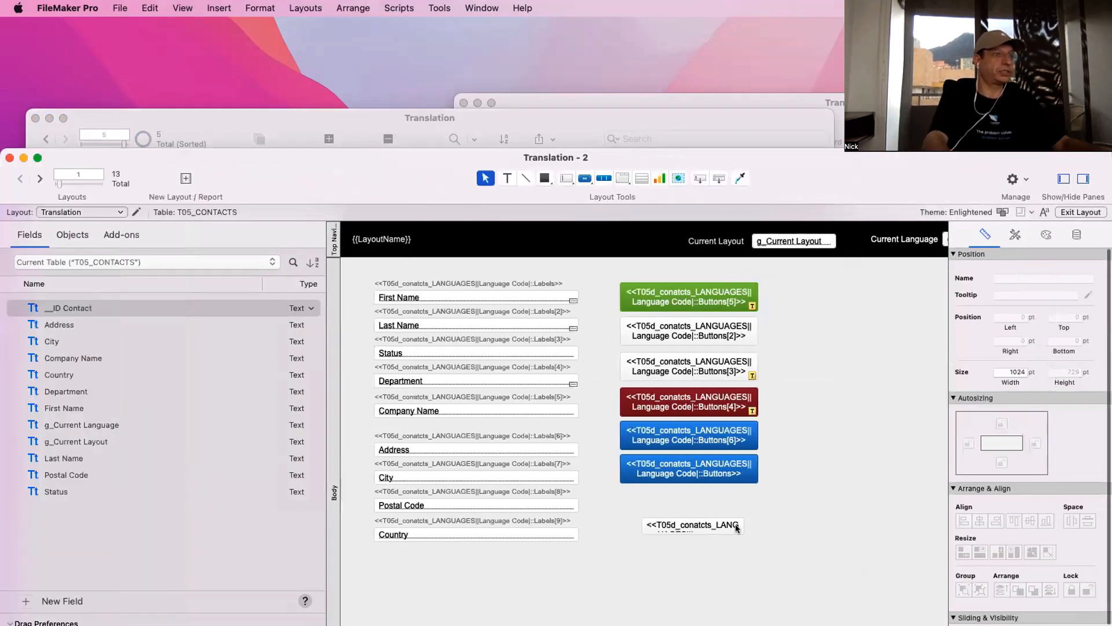
left_click(728, 528)
left_click_drag(745, 539, 821, 563)
key("super+b")
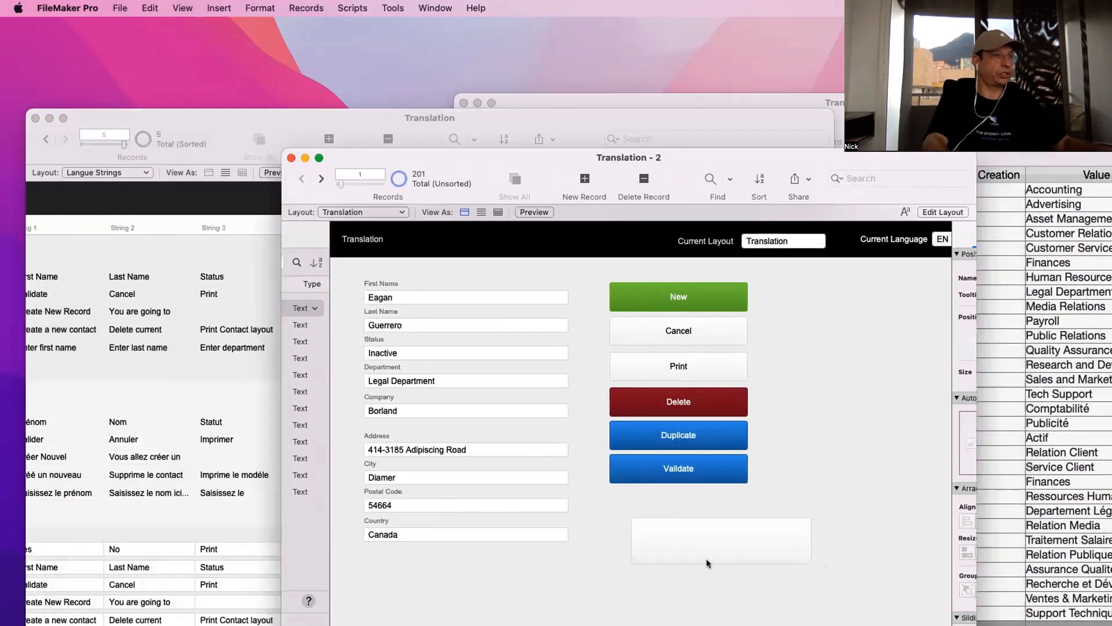
Reopen the enlarged button's setup in Layout mode to check its label, leaving it unedited
key("super+l")
double_click(728, 543)
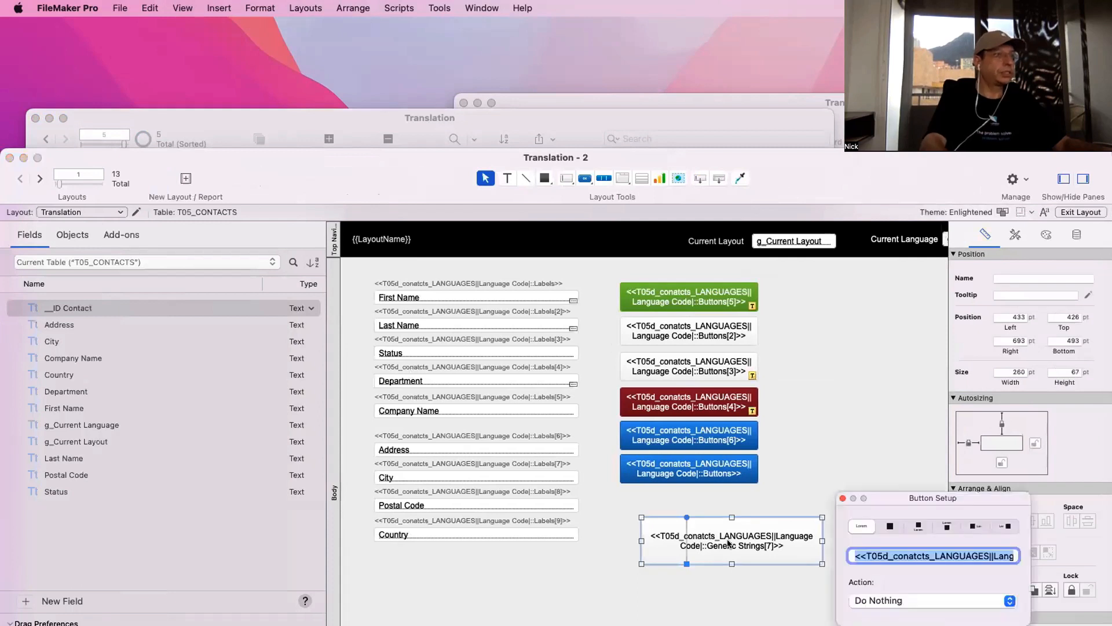
key("Escape")
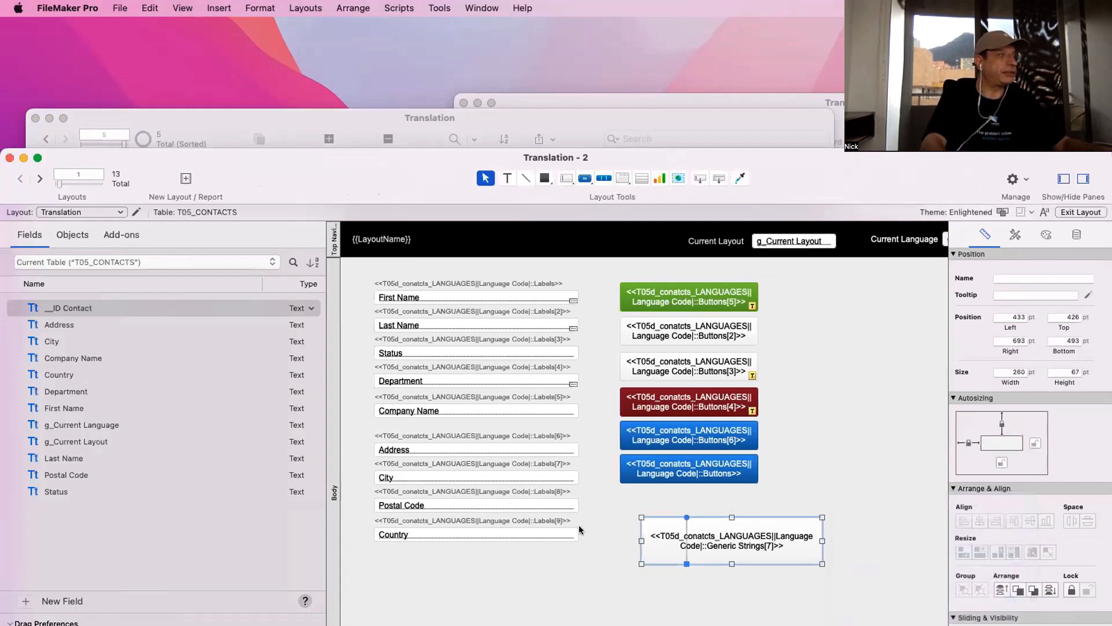
Remove the repetition index [7] from the new button's Generic Strings merge field and return the Translation layout to Browse mode
double_click(747, 545)
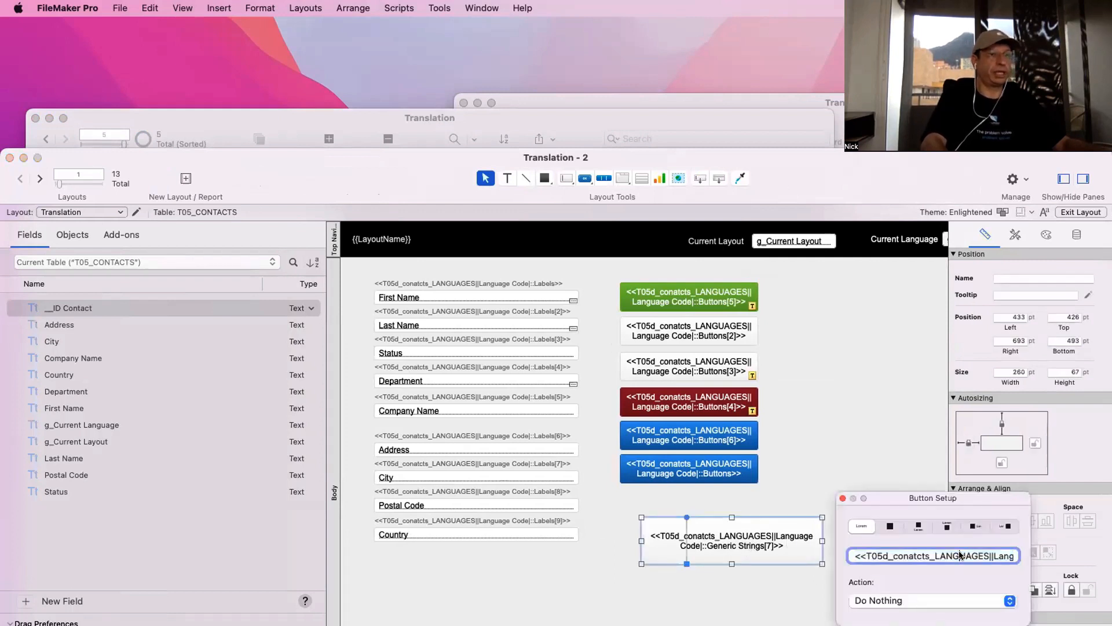
left_click_drag(857, 556, 1020, 556)
left_click(998, 556)
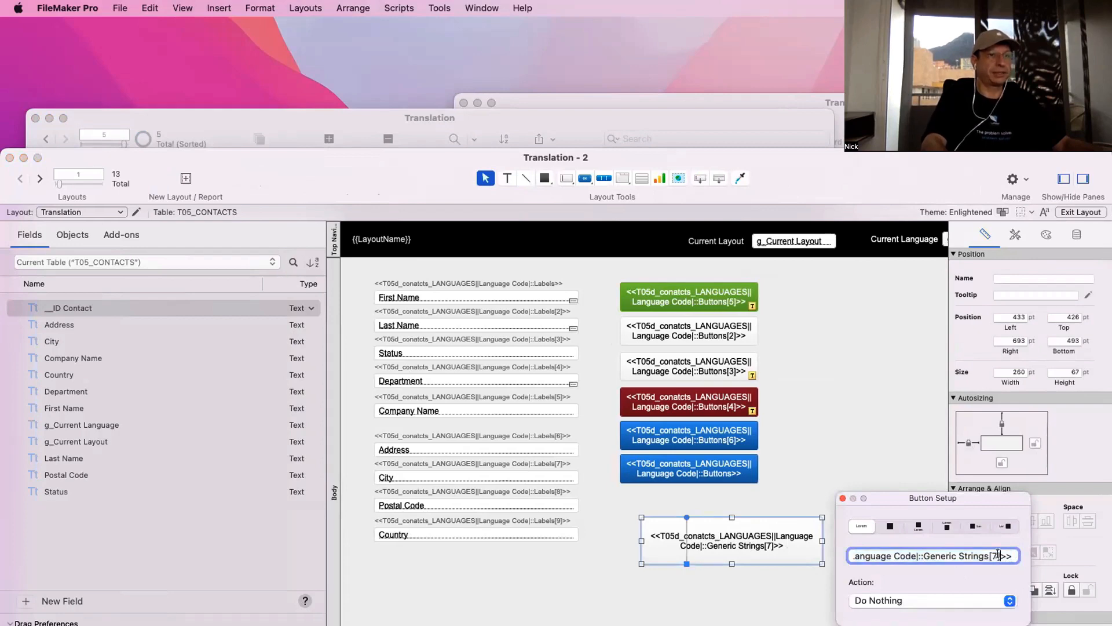
key("BackSpace")
key("BackSpace")
key("BackSpace")
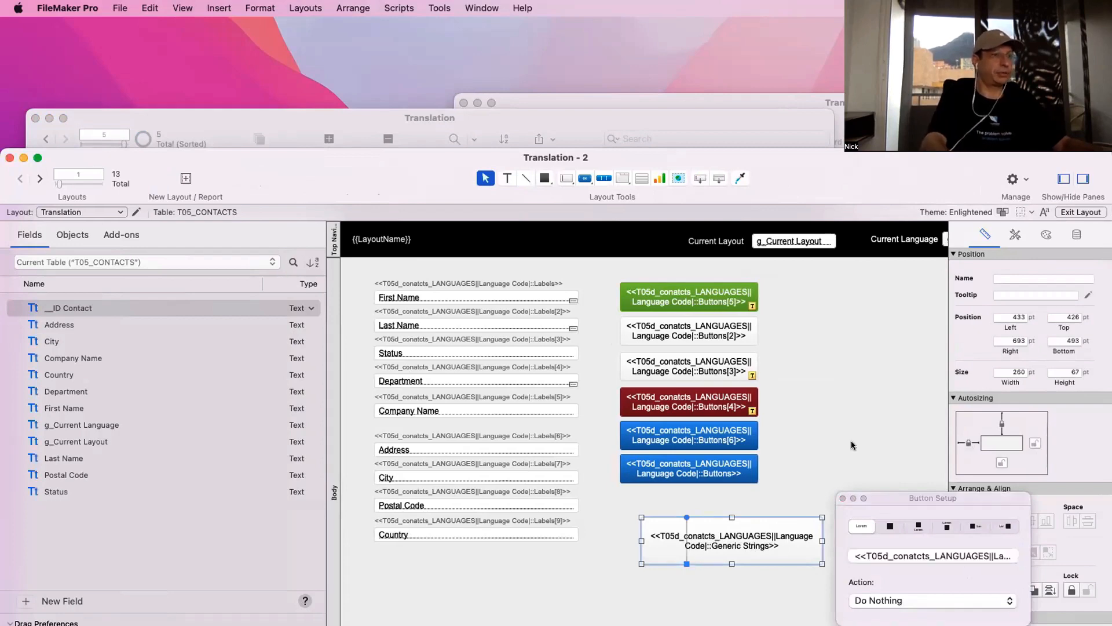
left_click(850, 441)
key("super+b")
Bring the Langue Strings window forward, move it higher on the desktop and show its records from the language code column
left_click(325, 496)
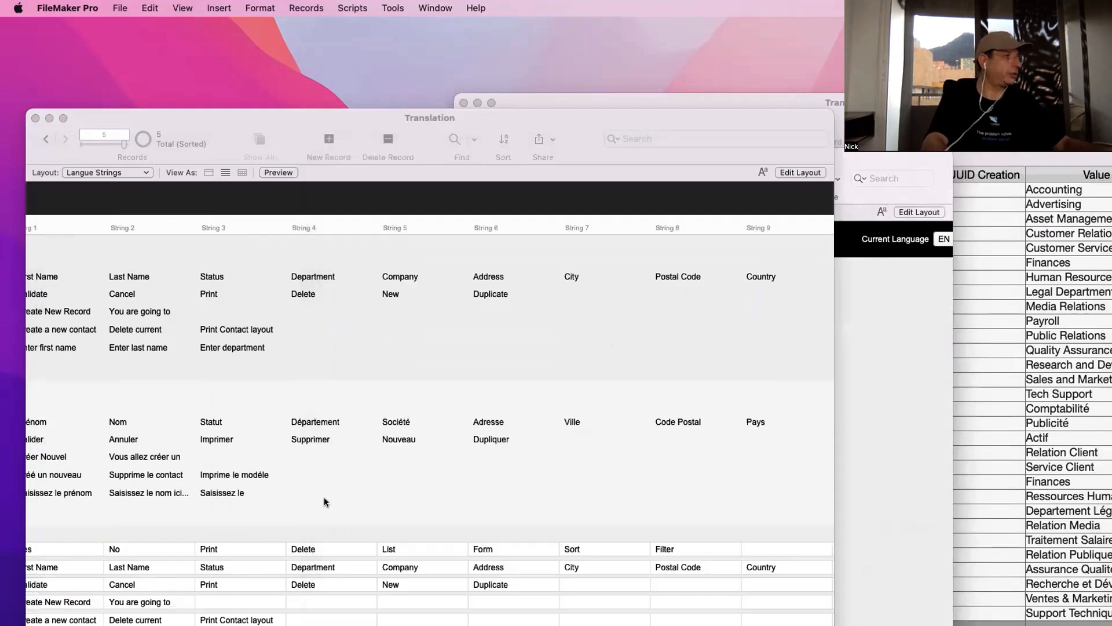
left_click(442, 530)
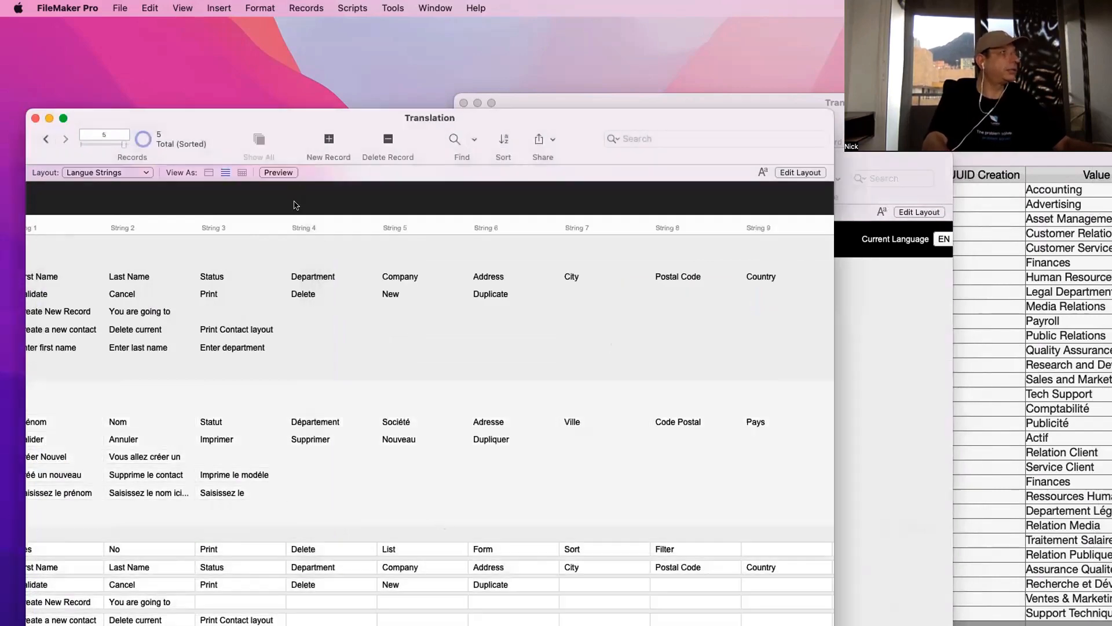
left_click_drag(284, 145, 413, 60)
scroll(315, 439, "left", 5)
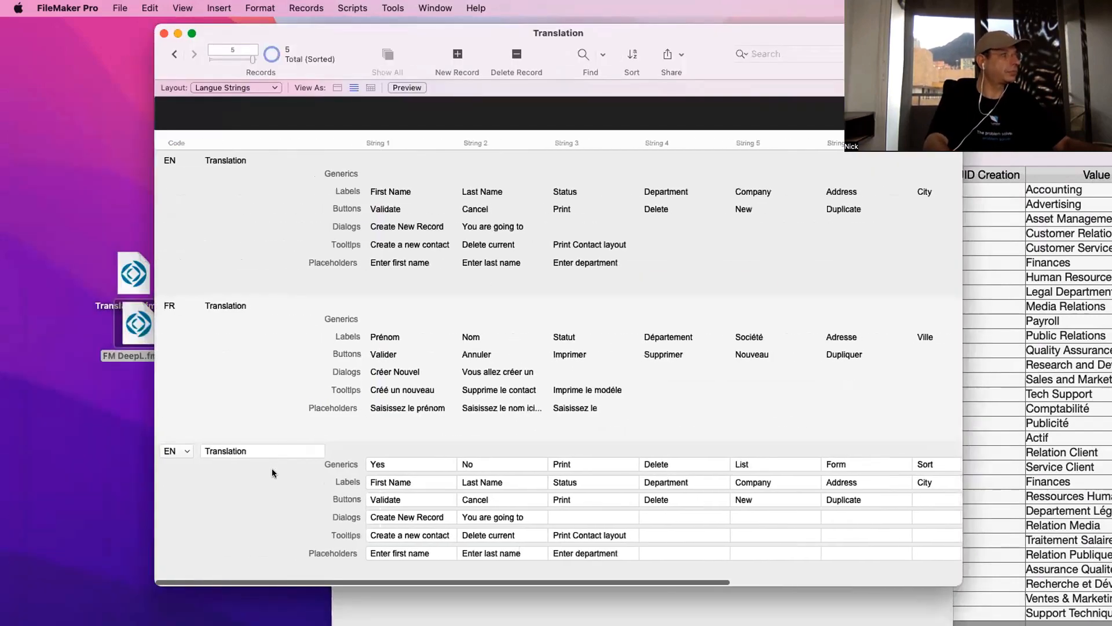
Switch the current language on the Translation layout to FR and back to EN to check the new button's label
left_click(894, 609)
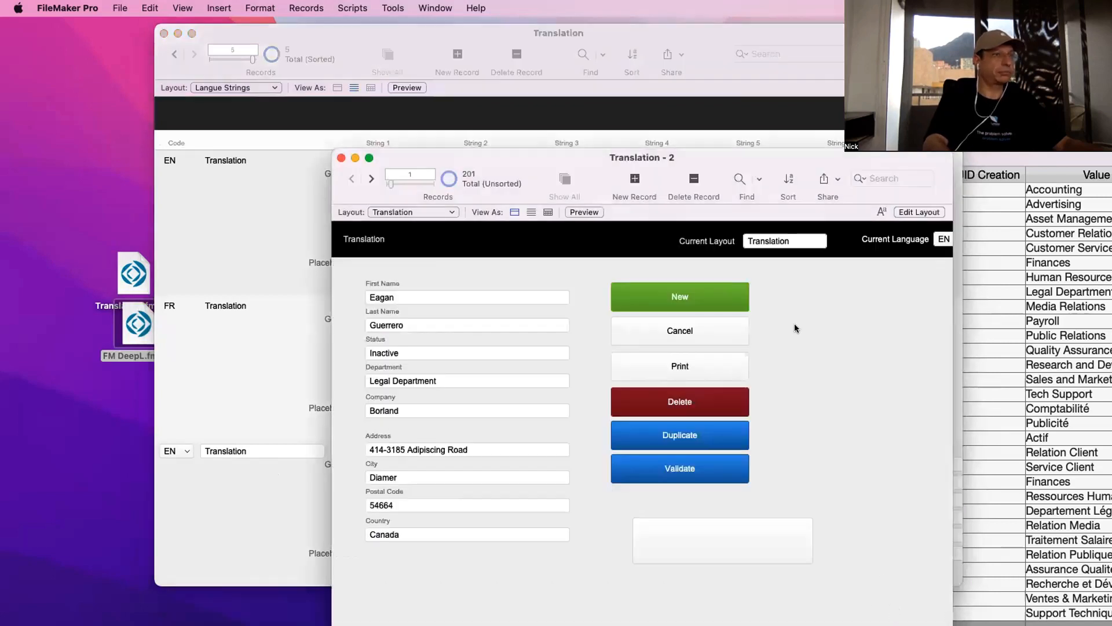
left_click(948, 236)
left_click(948, 253)
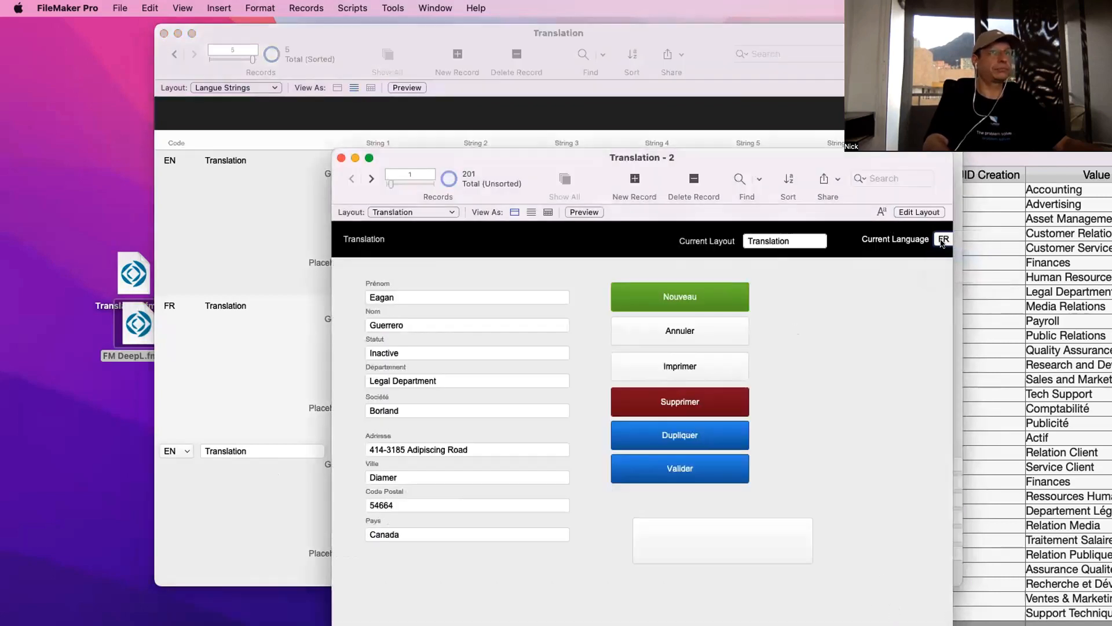
left_click(942, 232)
left_click(948, 226)
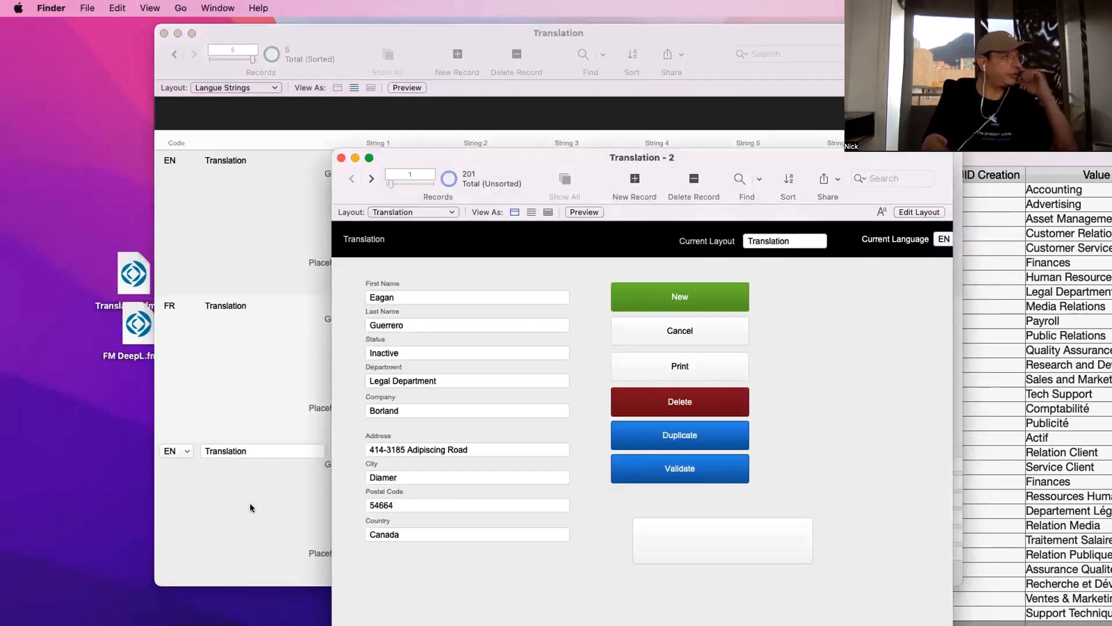
Check the Generic Strings field on the Langue Strings layout and its definition in the LNG_Language Strings table
left_click(276, 491)
left_click(388, 459)
left_click(483, 462)
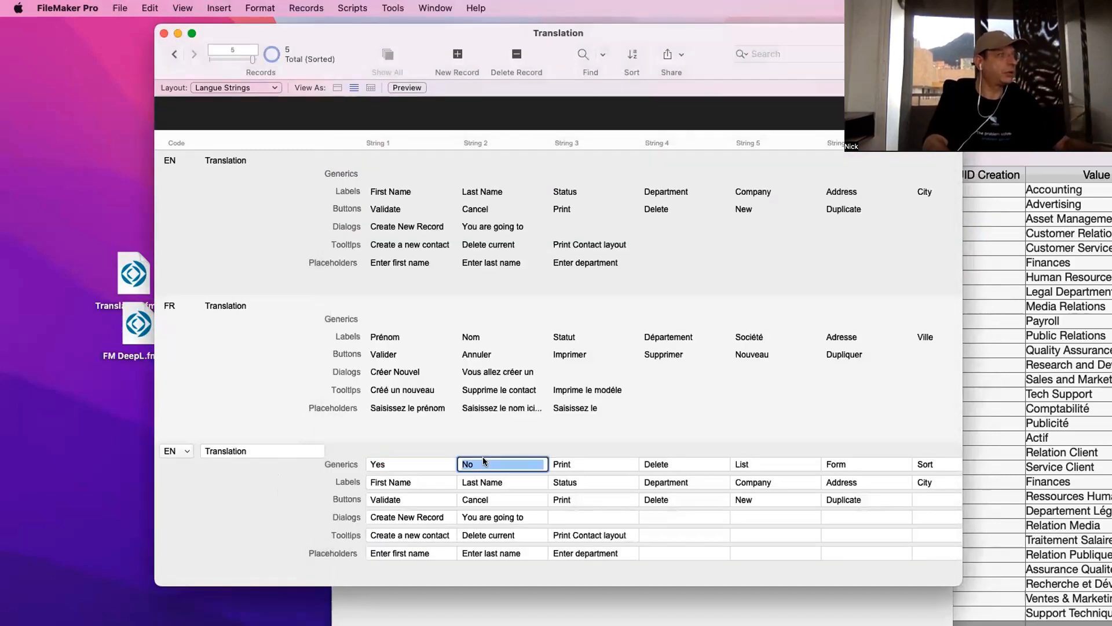
key("super+l")
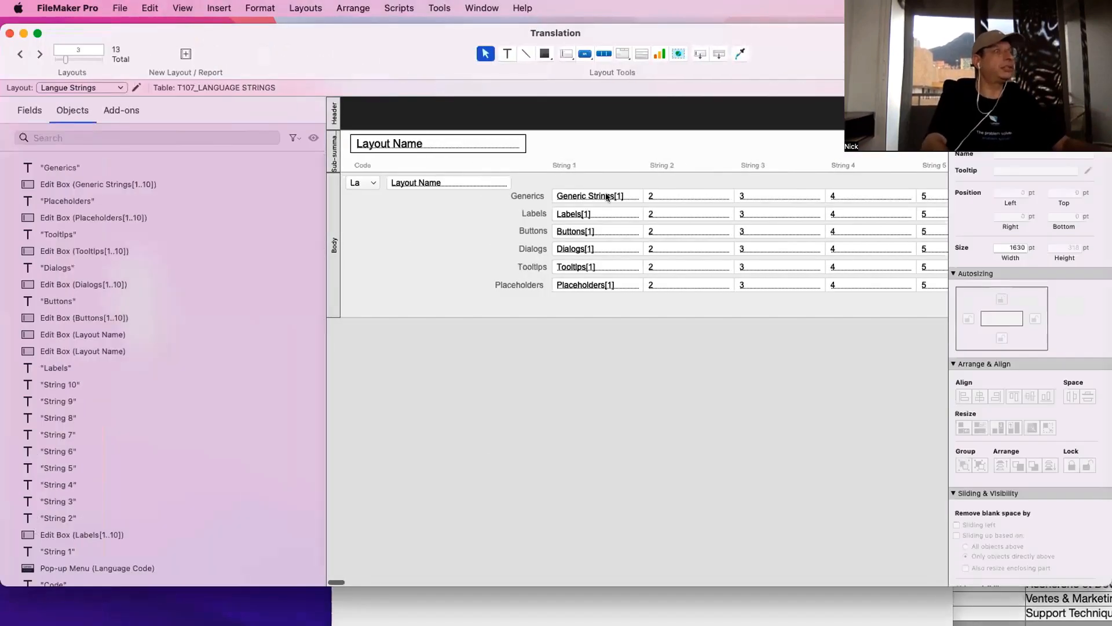
left_click(618, 194)
key("super+shift+d")
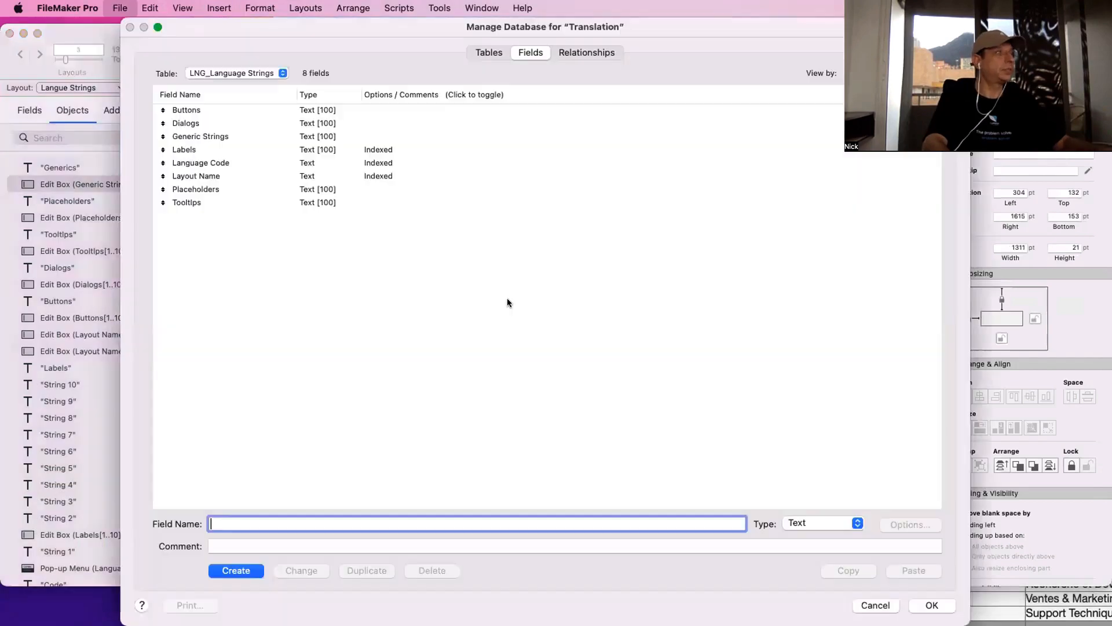
left_click(252, 138)
key("Escape")
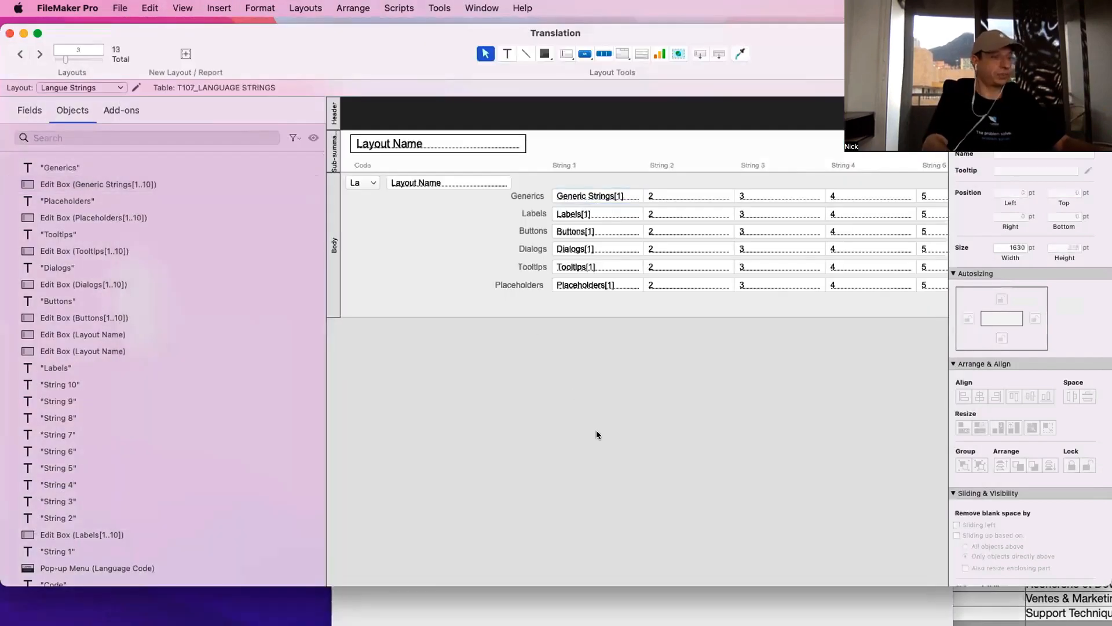
key("super+b")
Open the Translation layout in the strings window and inspect the new button's merge field in Layout mode
left_click(233, 88)
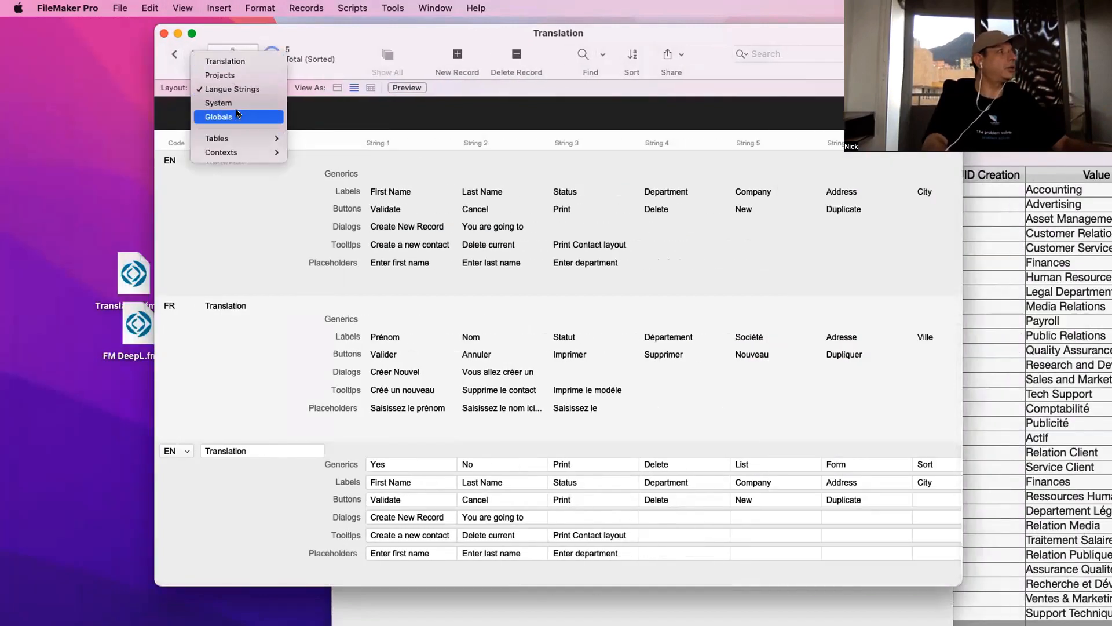
left_click(225, 61)
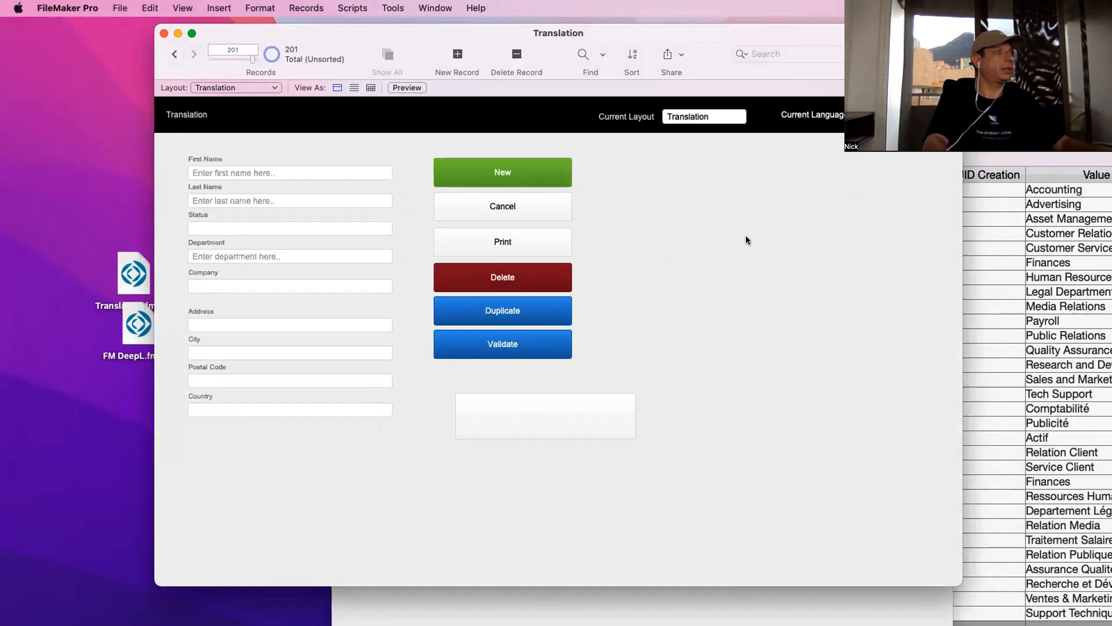
key("super+l")
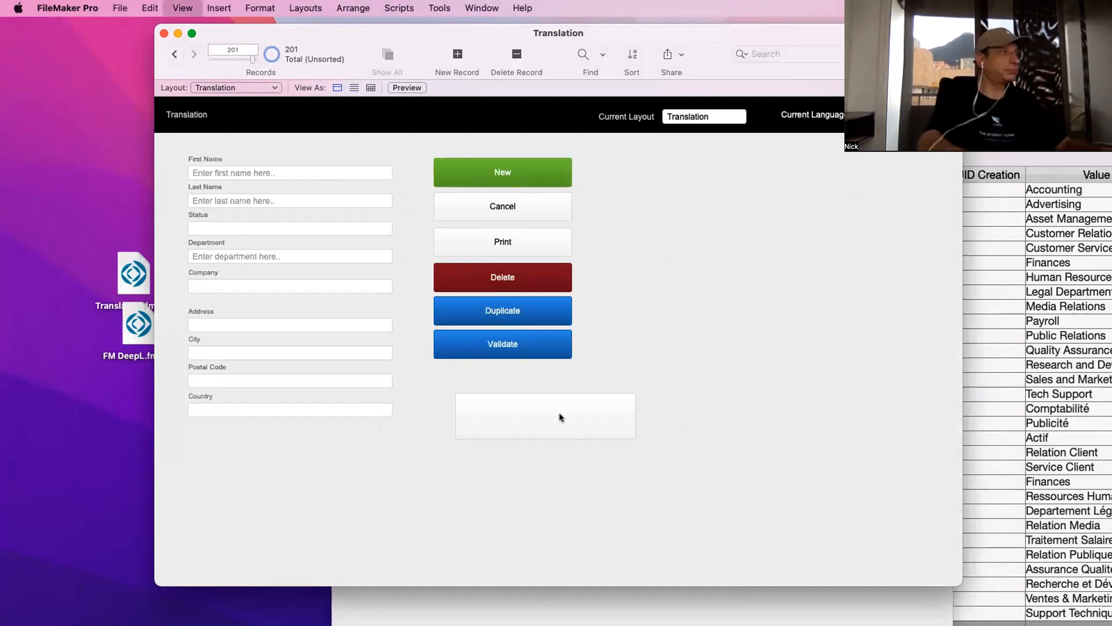
left_click(744, 410)
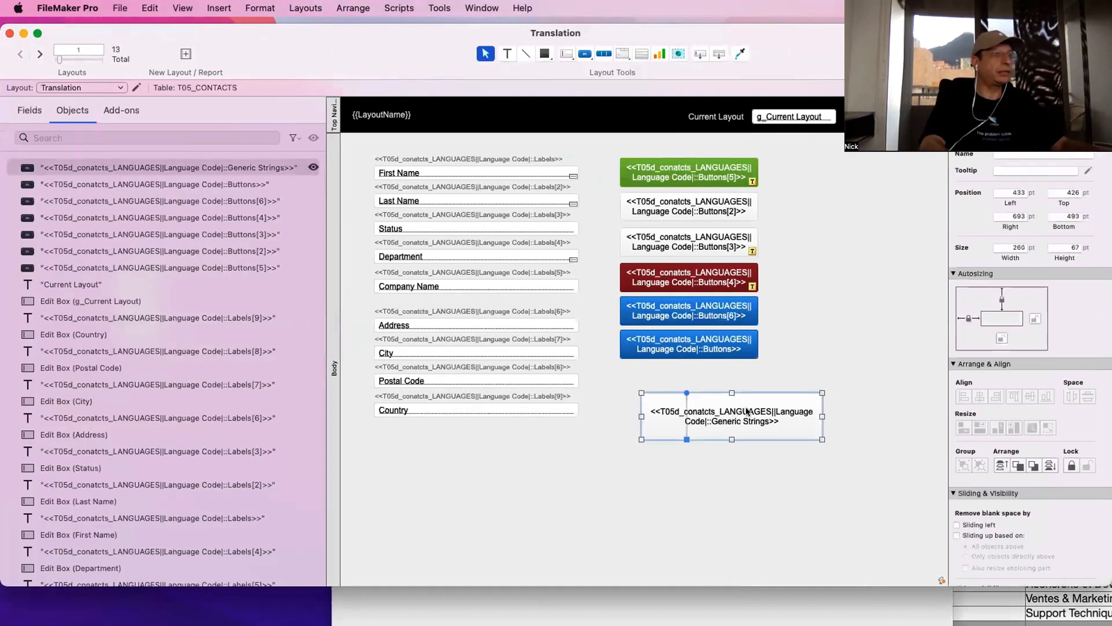
left_click(774, 370)
left_click(746, 421)
left_click(698, 380)
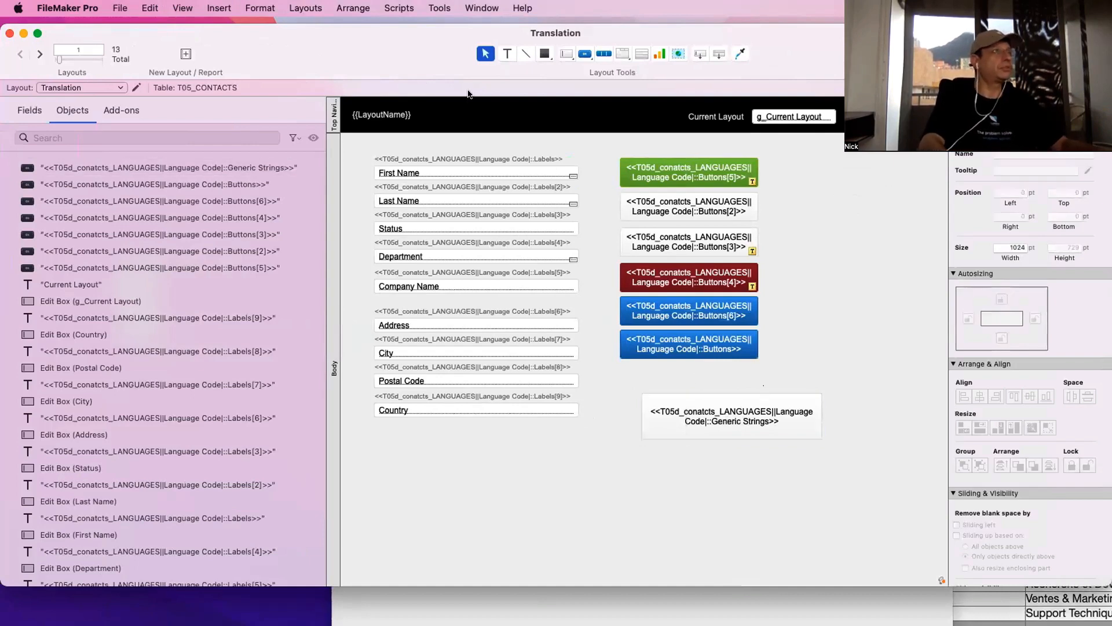
key("super+b")
Check the language setting on the Globals layout and return to the Langue Strings layout
left_click(234, 87)
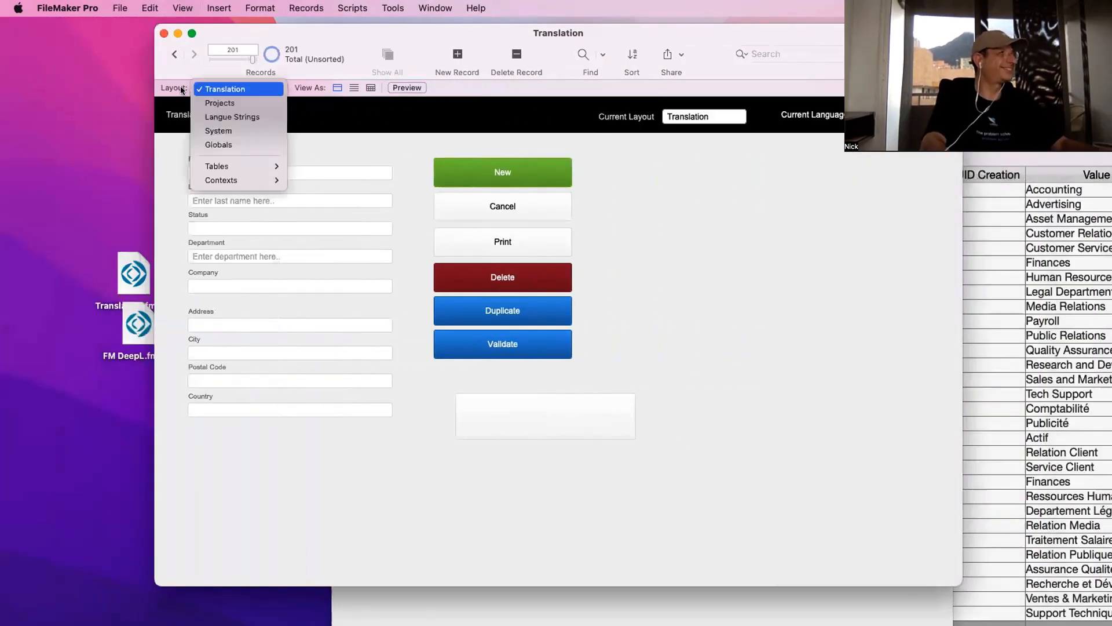
left_click(223, 145)
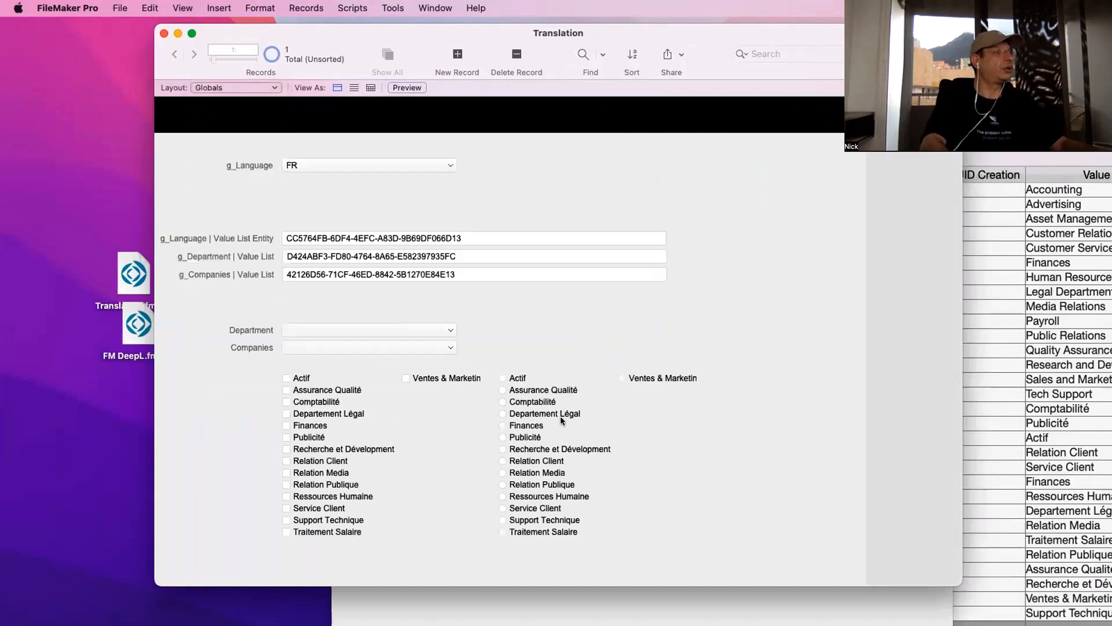
left_click(234, 88)
left_click(238, 61)
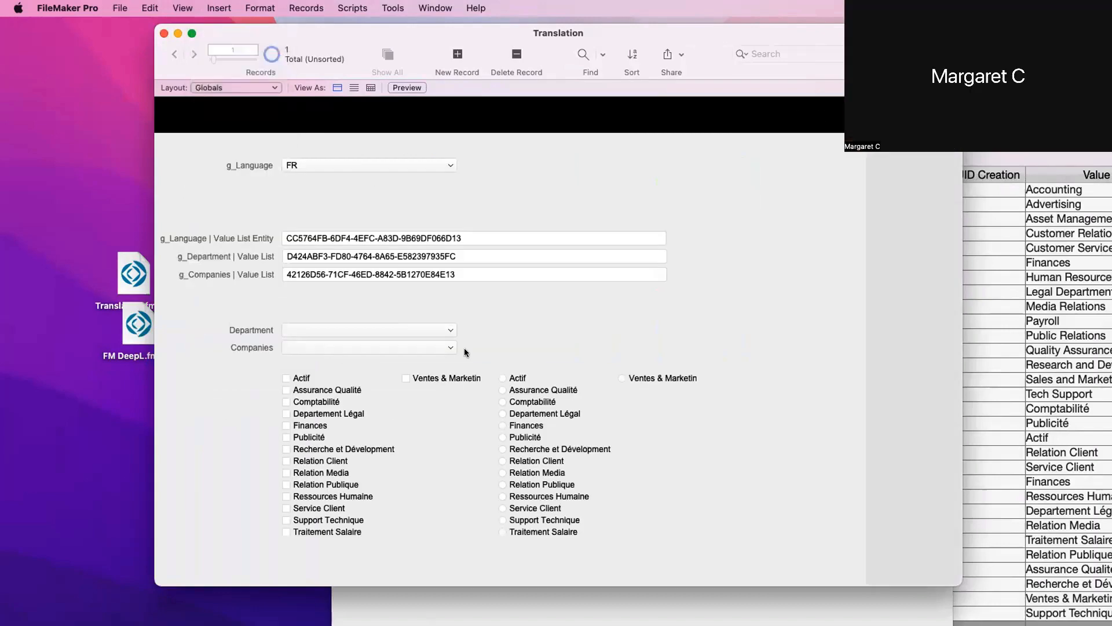
Examine the Generics strings of the last EN Translation record, from No through Form
left_click(499, 464)
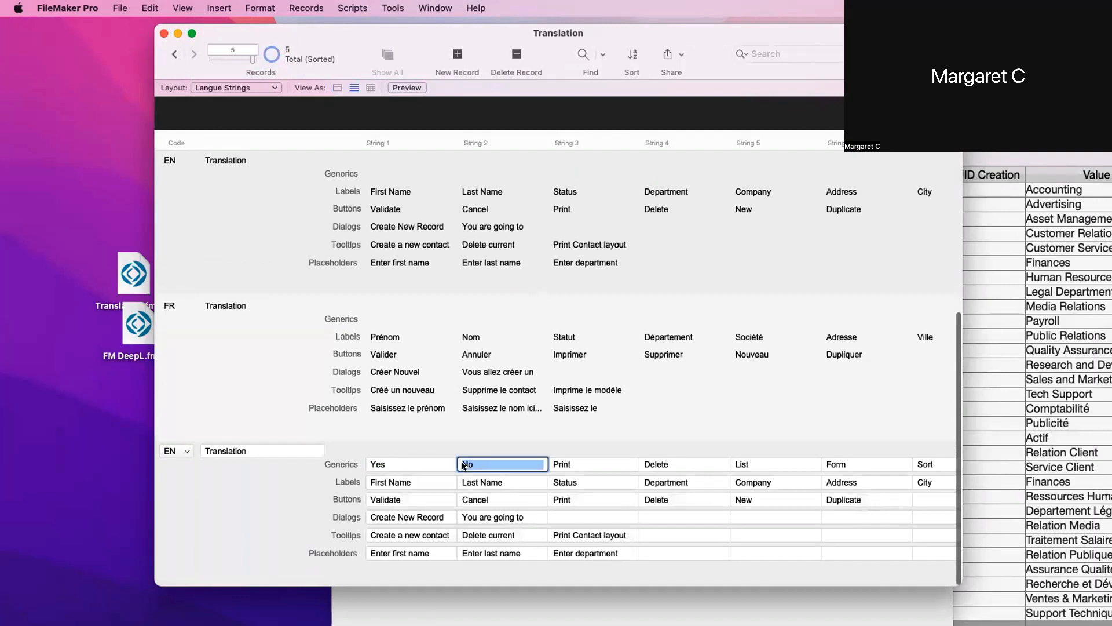
left_click(637, 463)
left_click(799, 467)
left_click(868, 462)
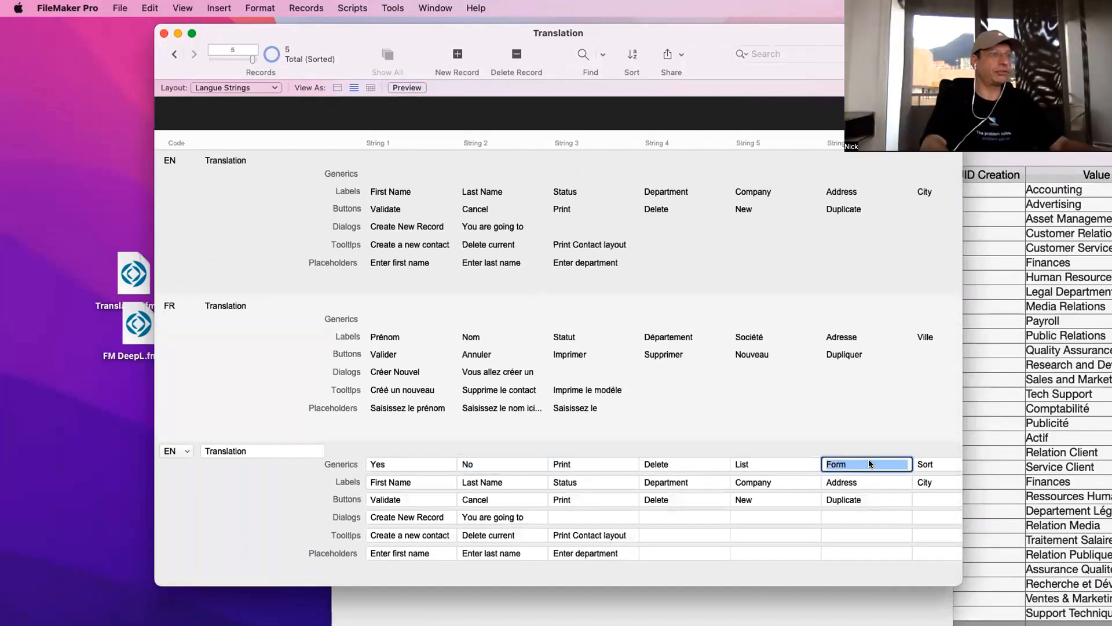
Delete the duplicate EN Translation record whose Generics row is empty
left_click(269, 463)
scroll(269, 463, "up", 4)
left_click(256, 363)
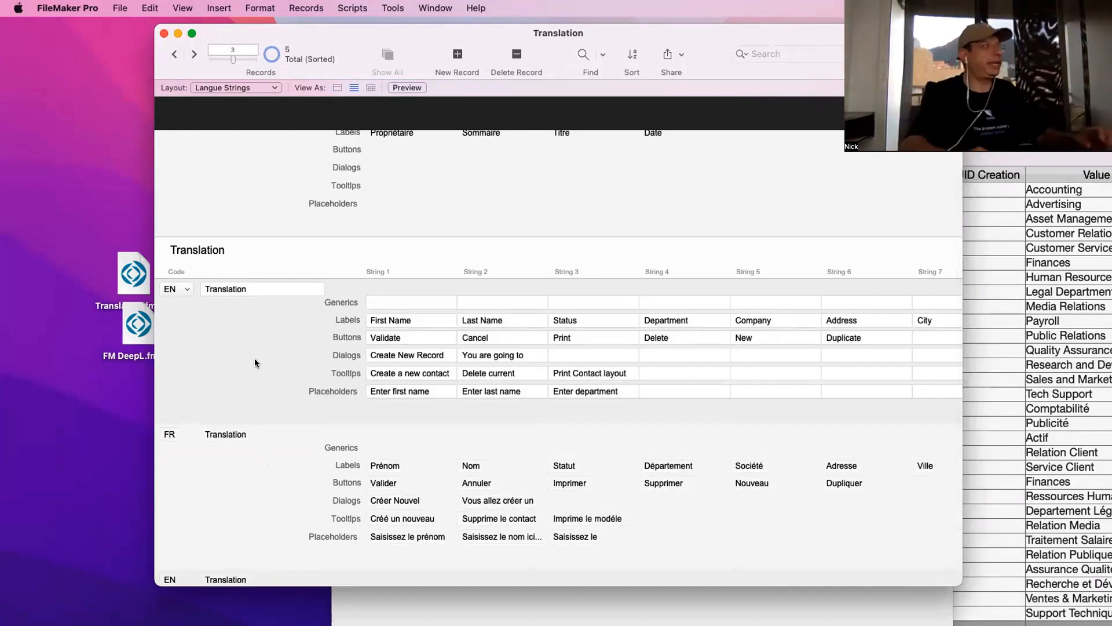
key("super+e")
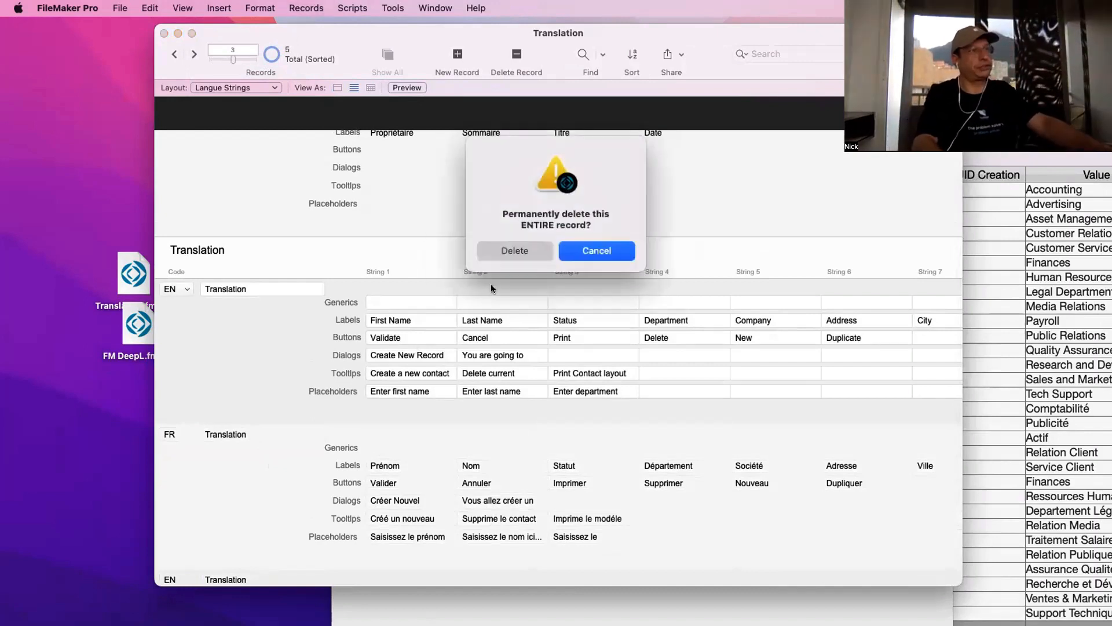
left_click(597, 253)
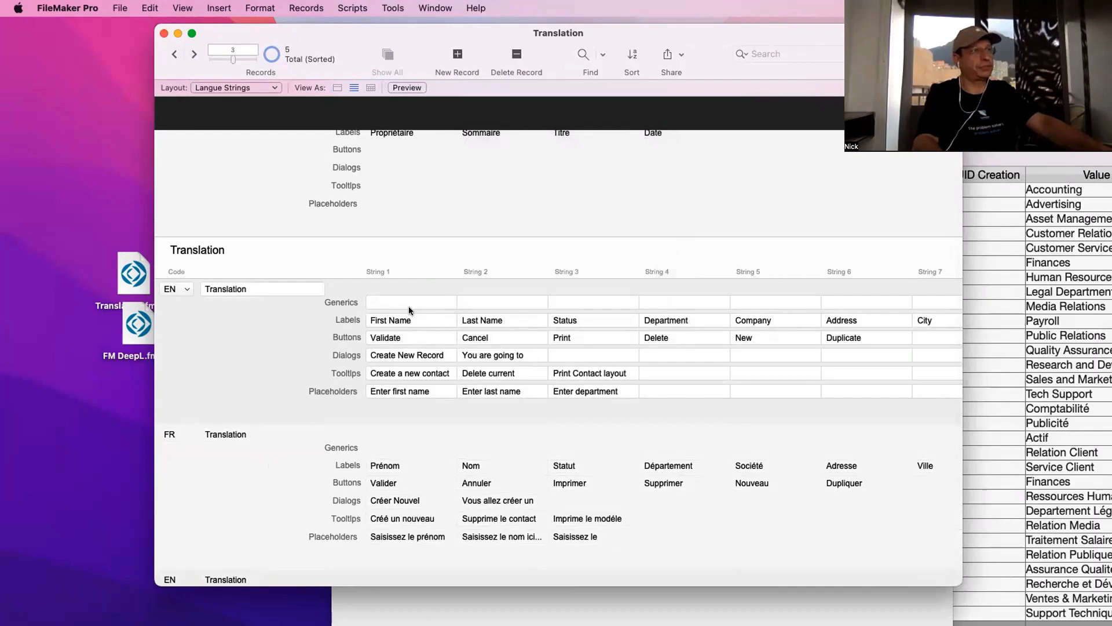
key("super+e")
left_click(528, 255)
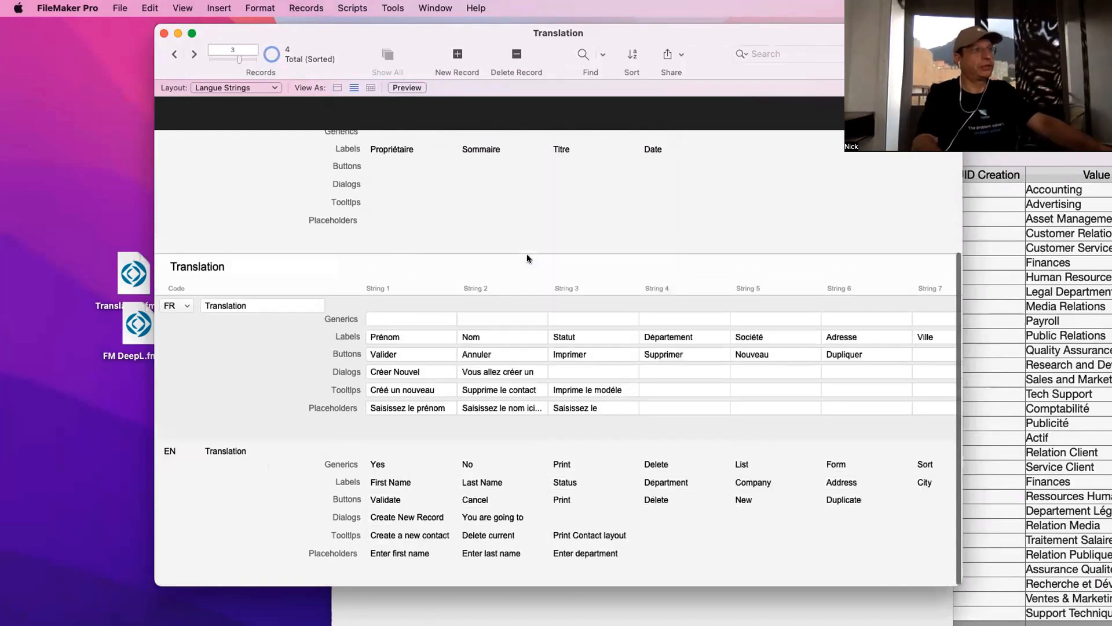
Move the Langue Strings window aside and add repetition index [7] to the Generic Strings merge field in the Translation layout's new button
left_click_drag(716, 53, 558, 480)
left_click(836, 411)
key("super+l")
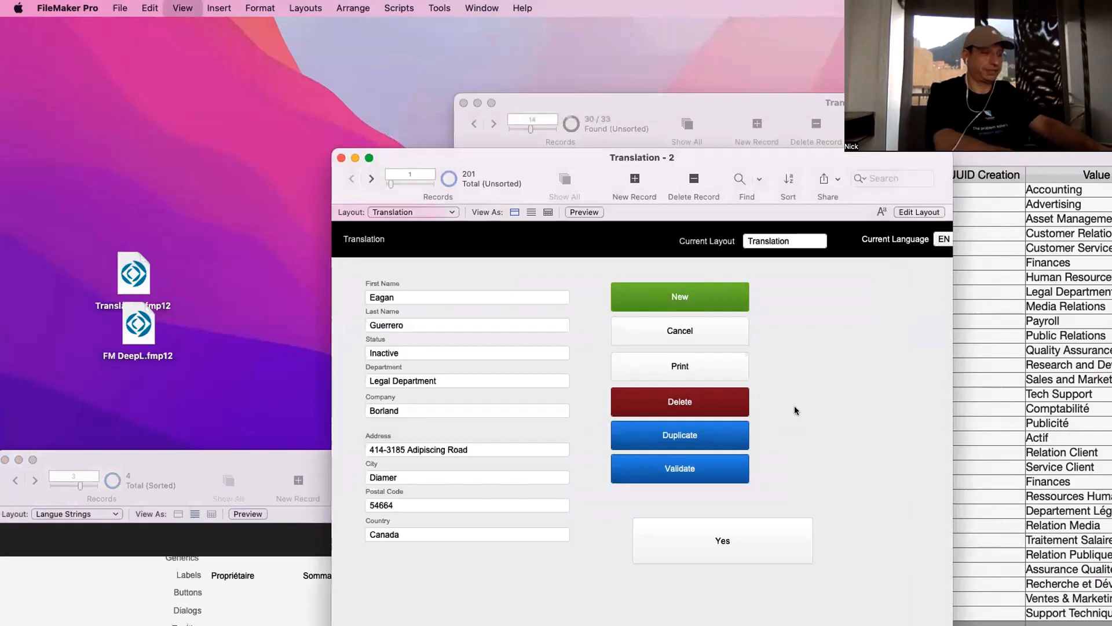
double_click(806, 544)
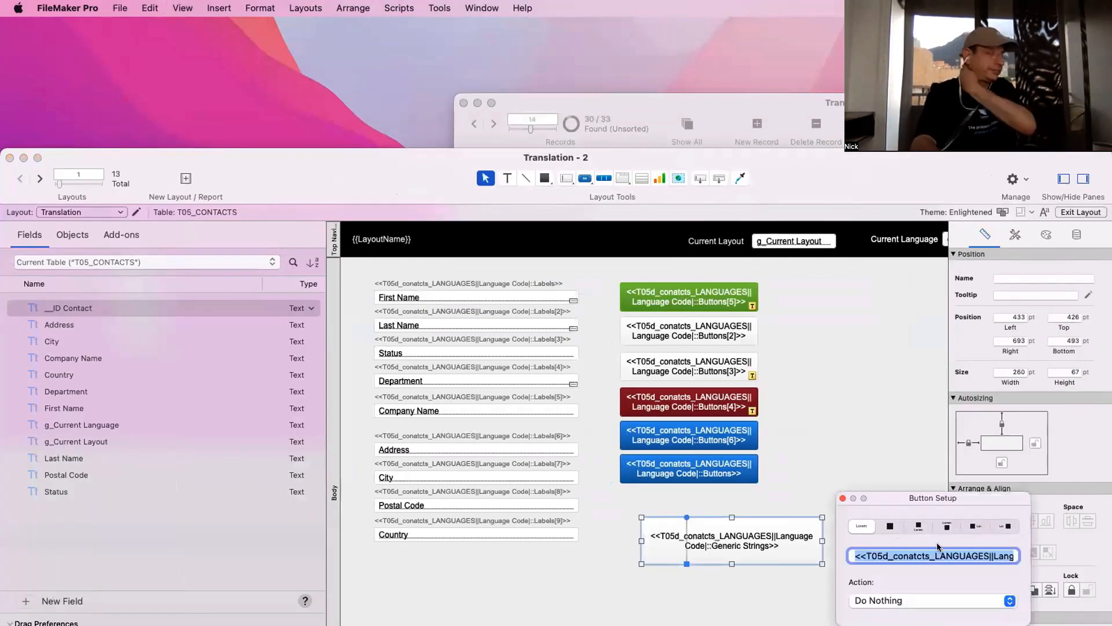
left_click_drag(941, 556, 1042, 564)
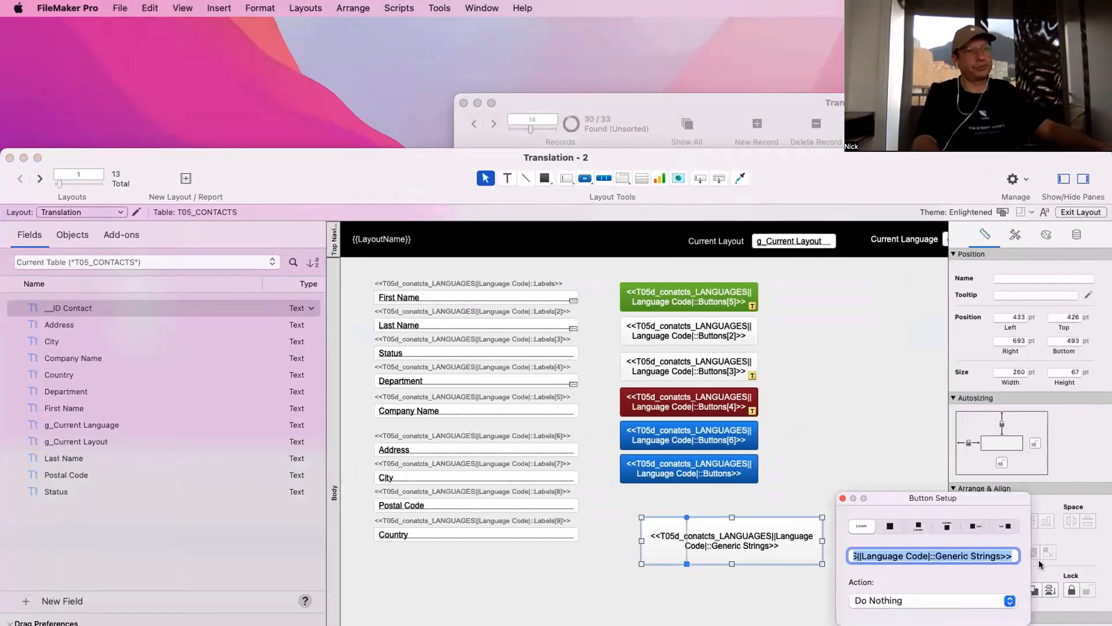
left_click(1001, 555)
type("[")
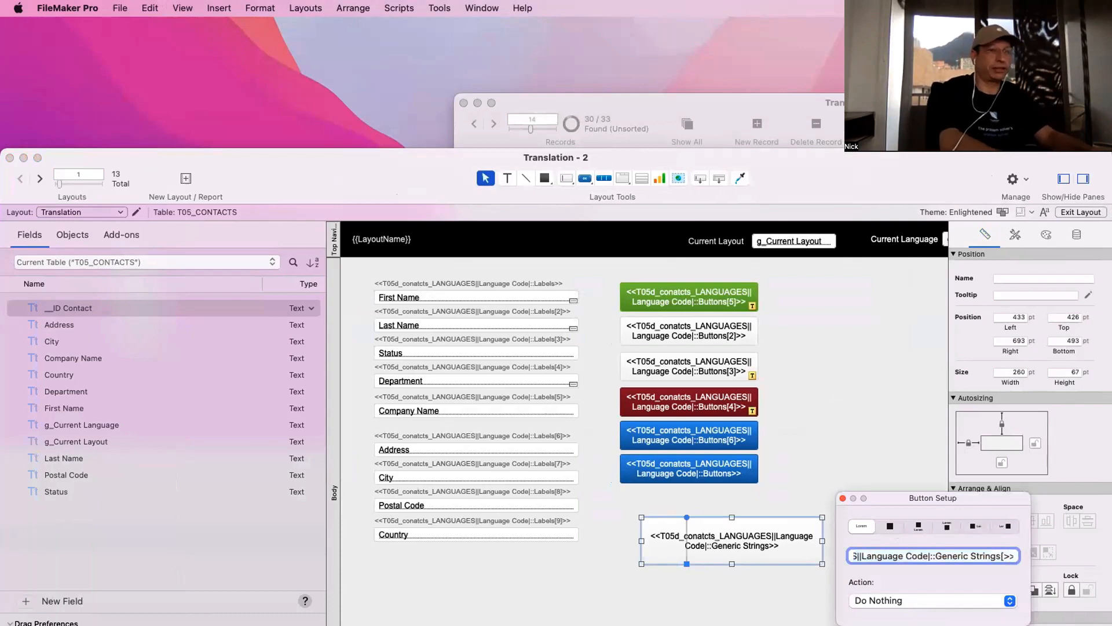
type("7]")
left_click(861, 424)
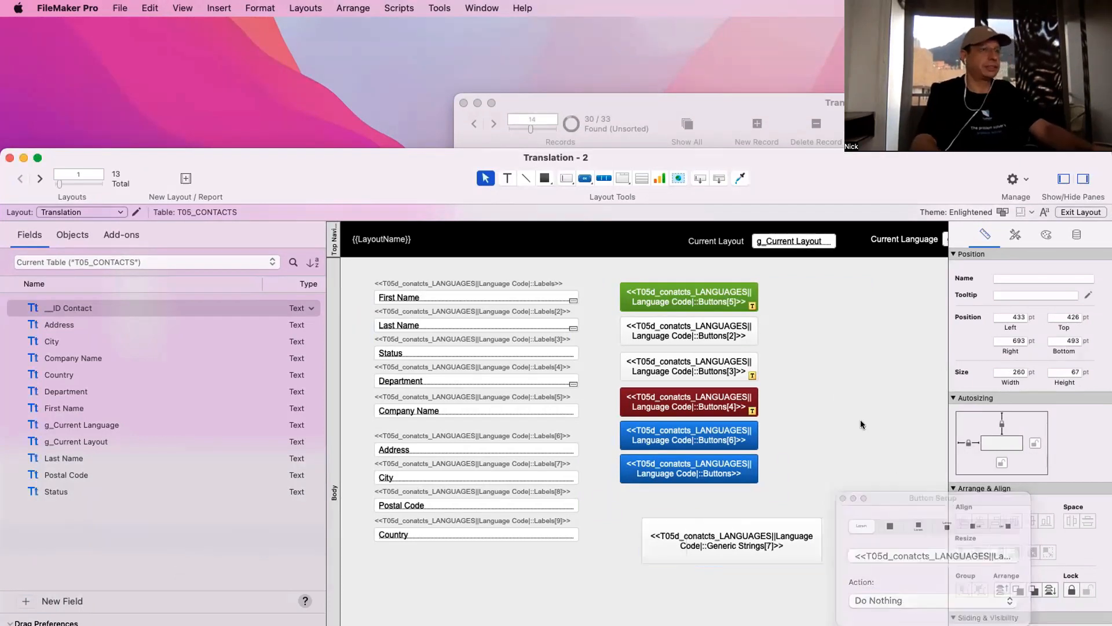
Resize the new button to about 130 pt wide and 22 pt high, and view it in Browse mode
left_click(799, 557)
left_click_drag(822, 563, 732, 561)
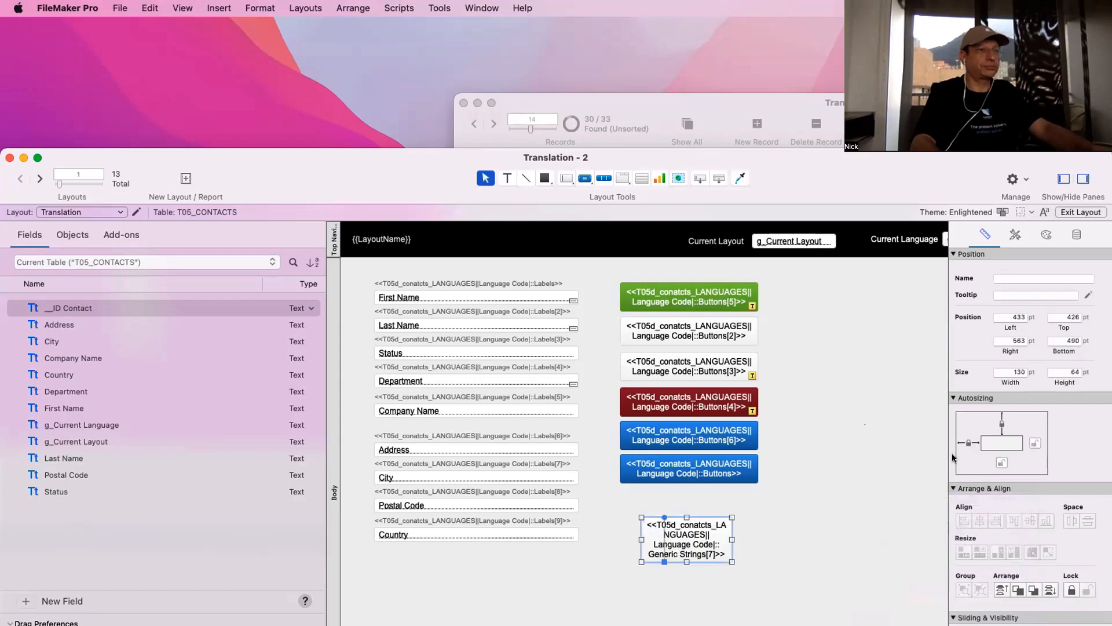
left_click(1058, 372)
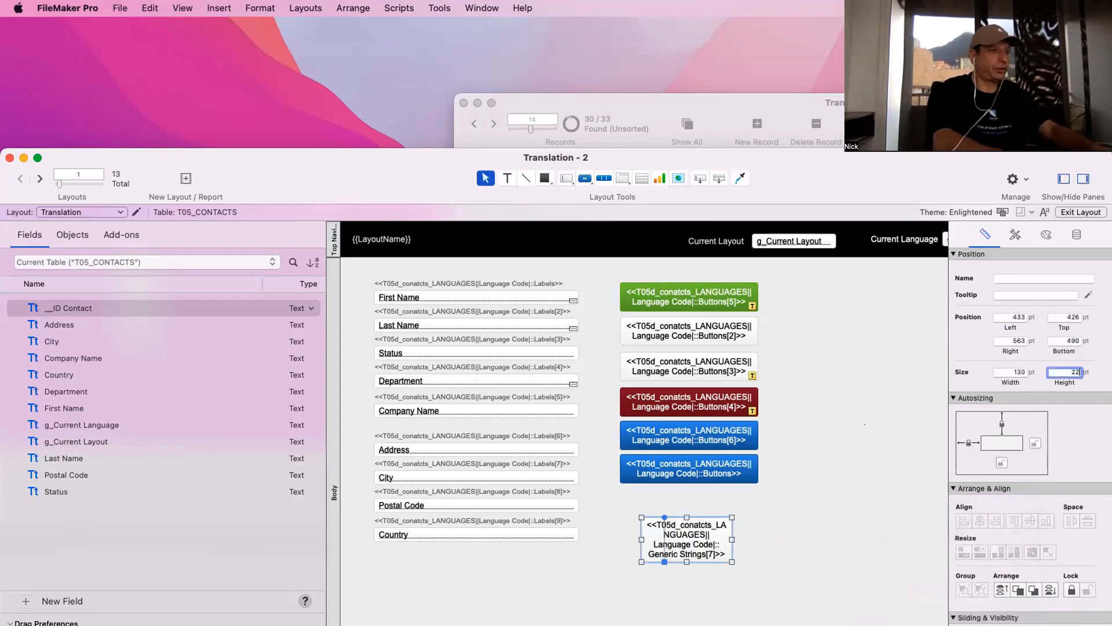
type("22")
key("Return")
key("super+b")
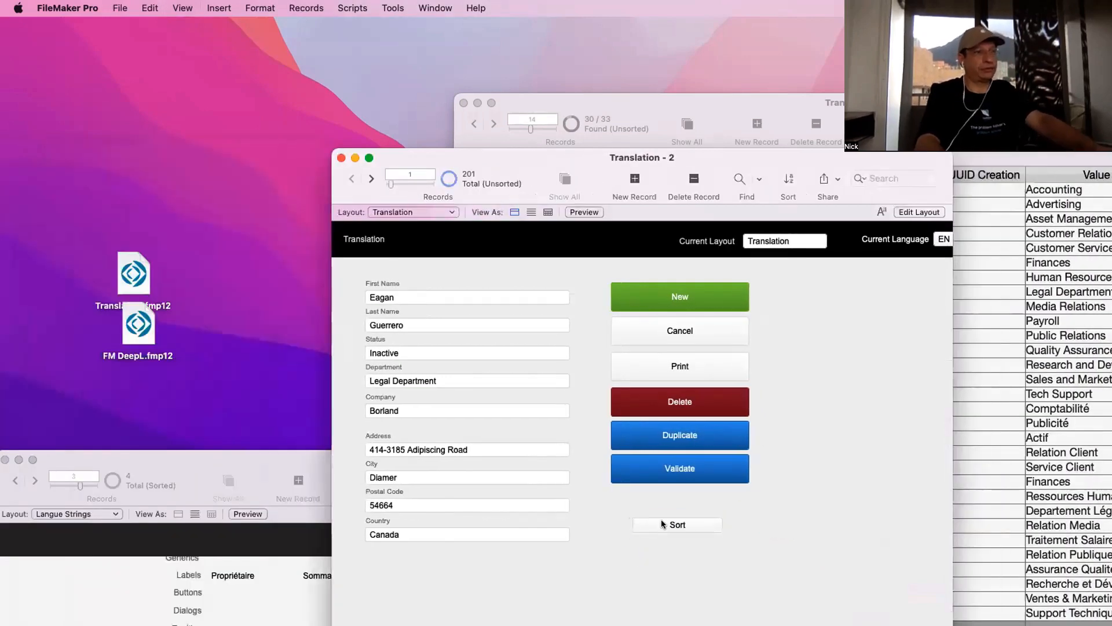
Duplicate the Sort button directly below it and change the copy's Generic Strings merge field to repetition [6]
key("super+l")
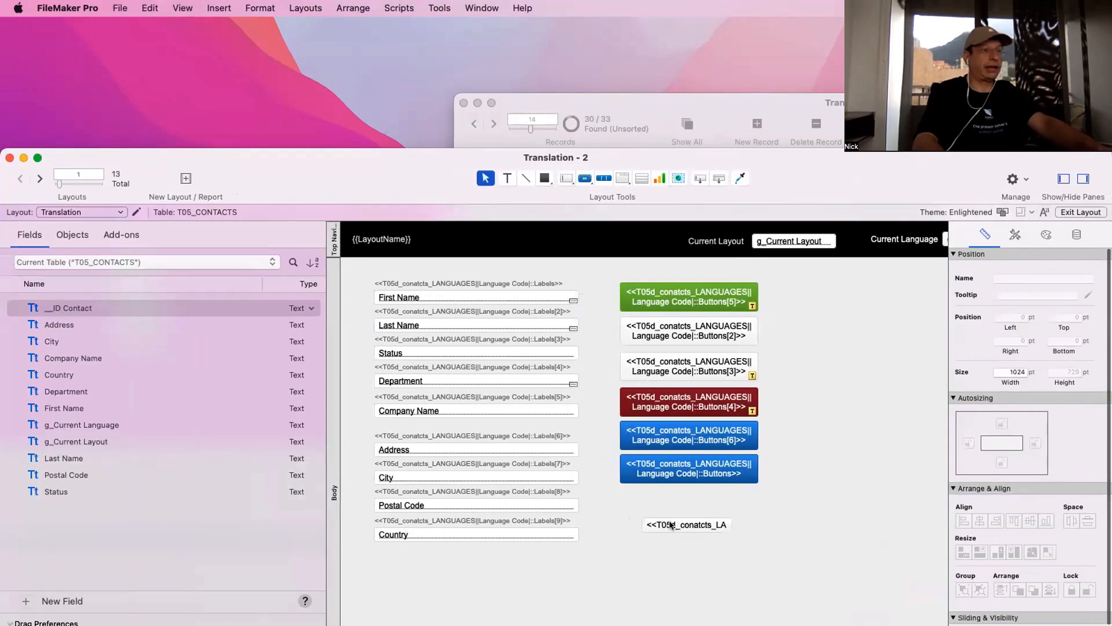
left_click(675, 532)
left_click_drag(676, 534, 676, 543)
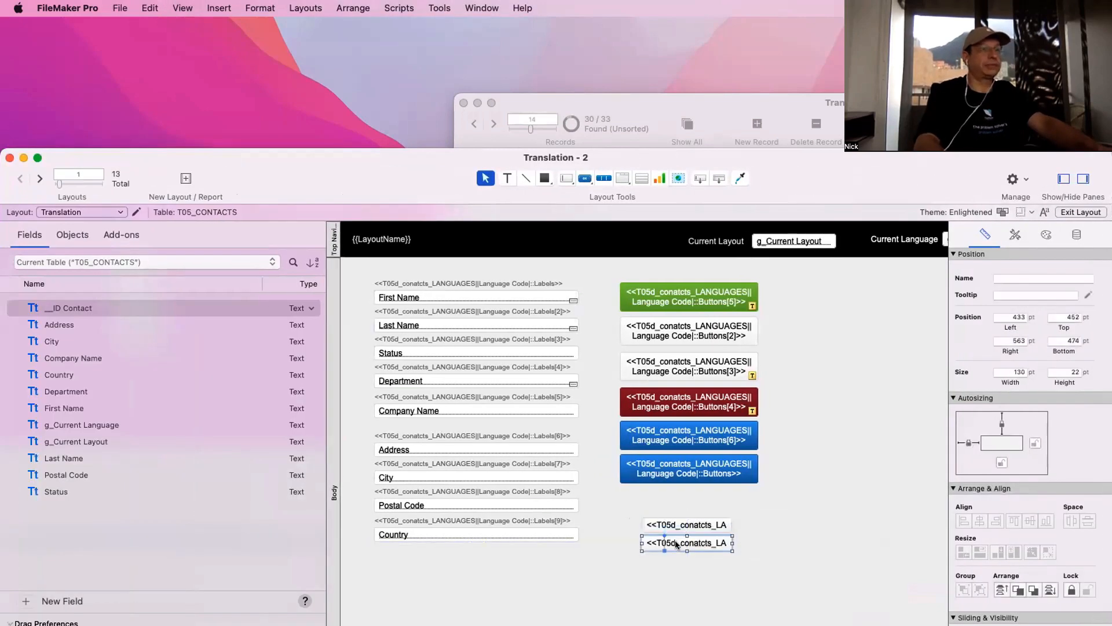
double_click(676, 542)
left_click_drag(840, 556, 974, 555)
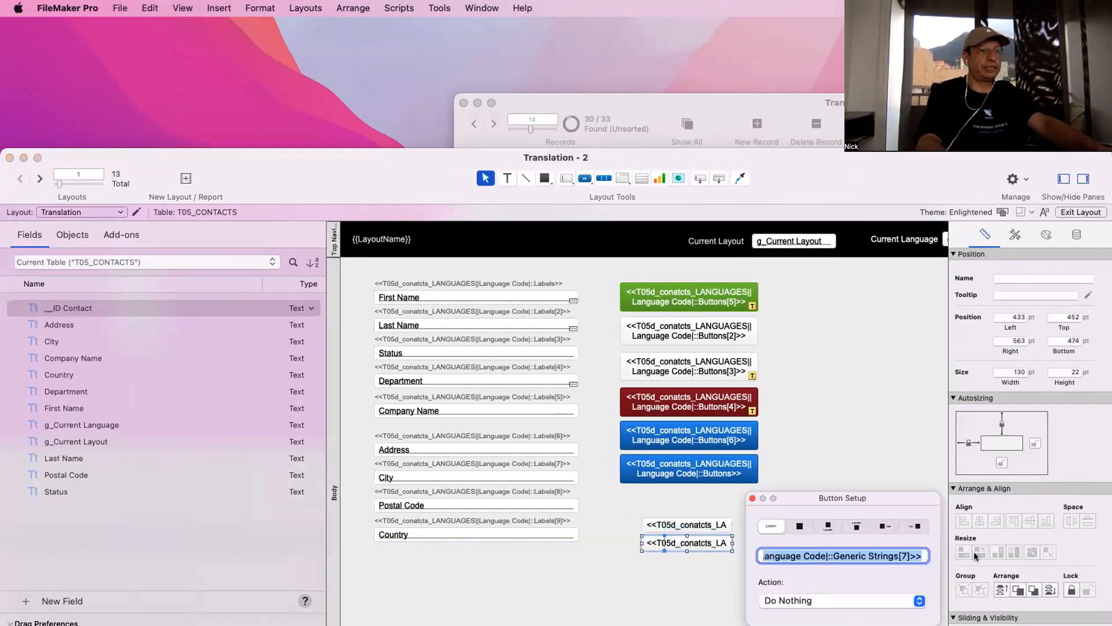
left_click(909, 556)
key("BackSpace")
type("6")
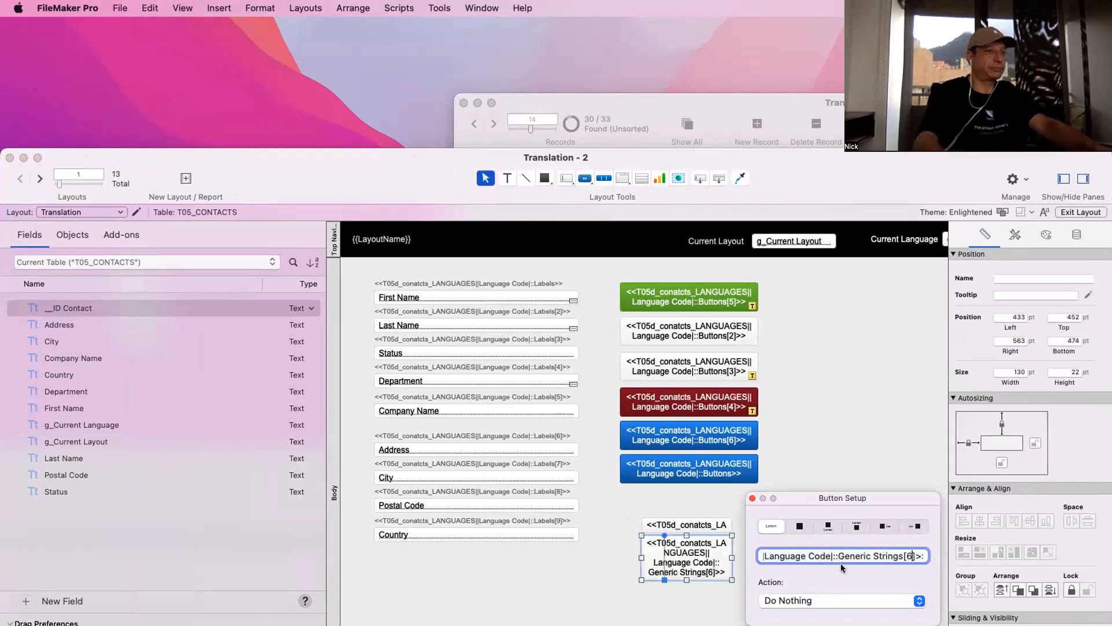
key("Return")
Set the duplicated button's height to 22 pt and view the layout in Browse mode
left_click(1053, 372)
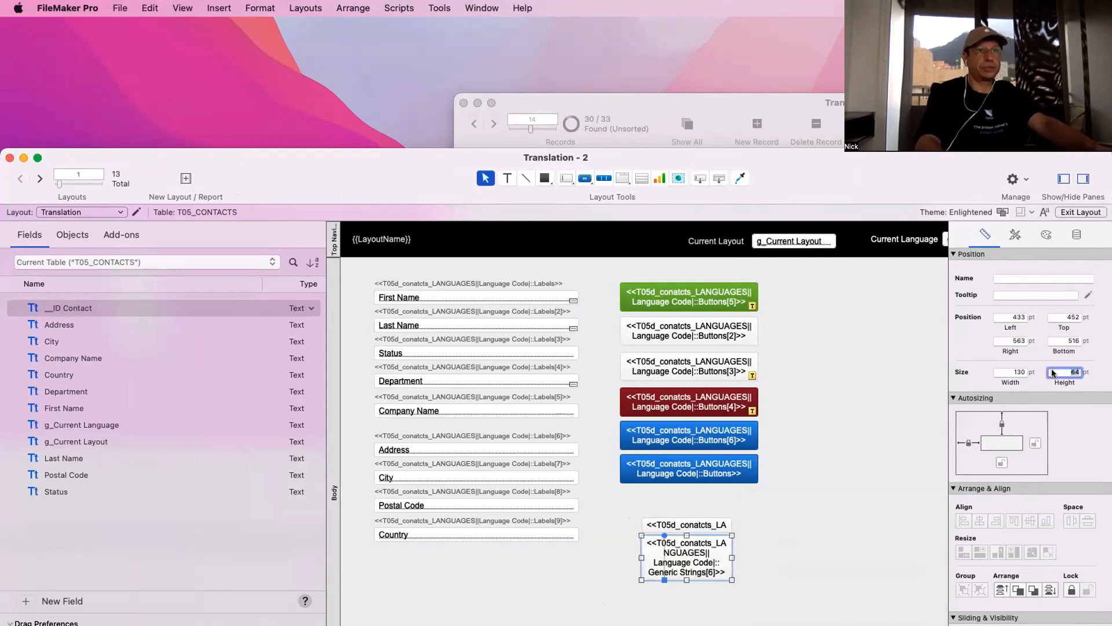
type("22")
key("Return")
key("super+b")
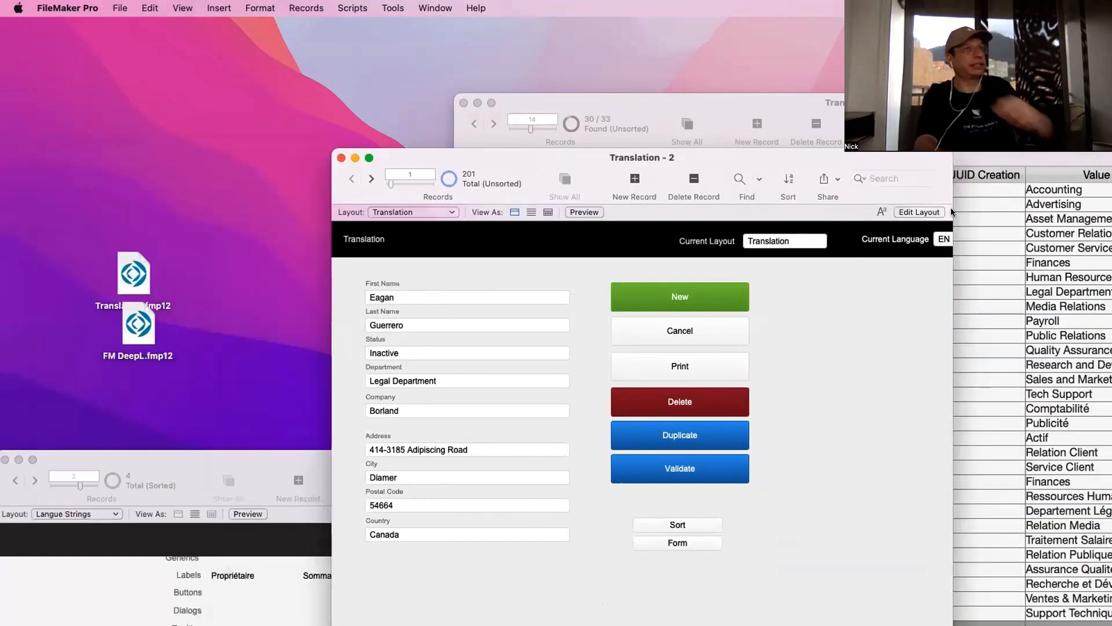
In the FR Translation record's Generics row, enter Trier as String 7 and Formulaire as String 6
double_click(258, 461)
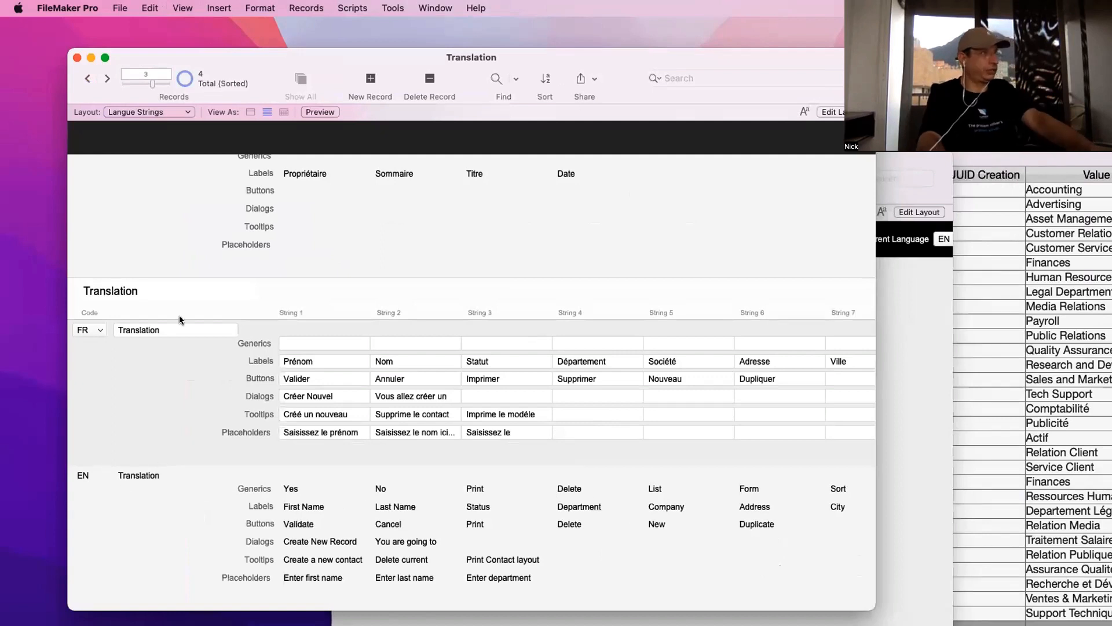
scroll(725, 460, "right", 5)
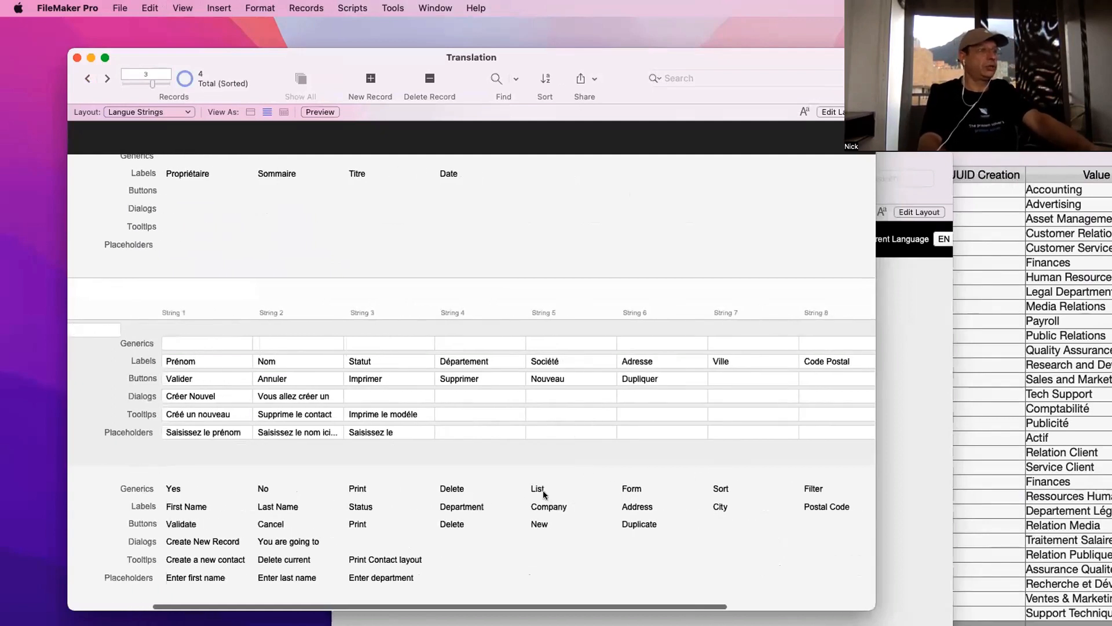
left_click(721, 490)
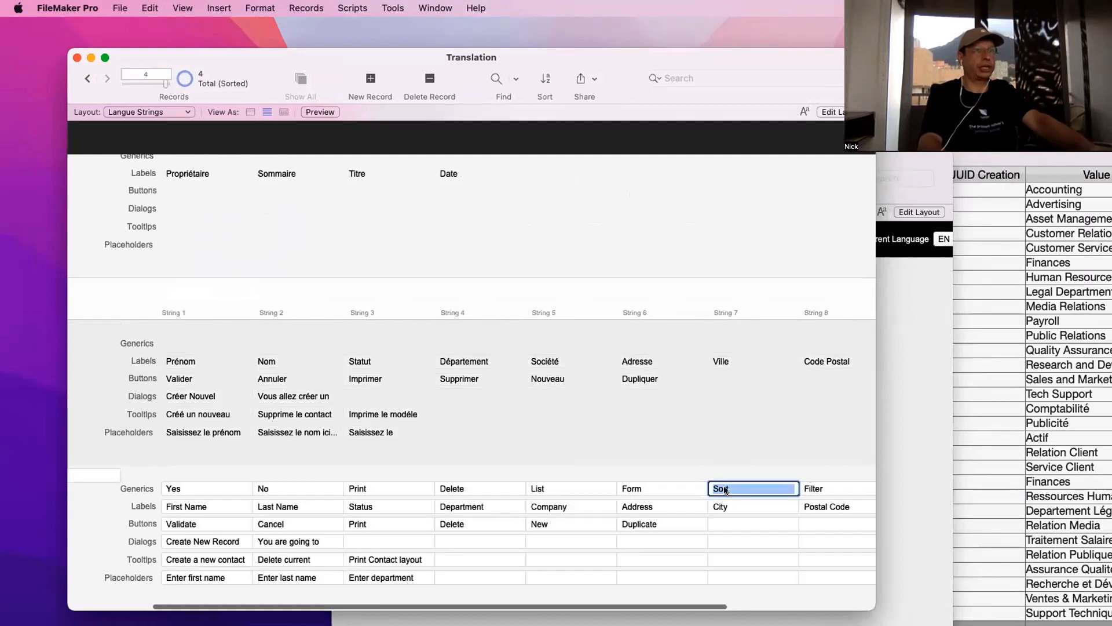
left_click(729, 339)
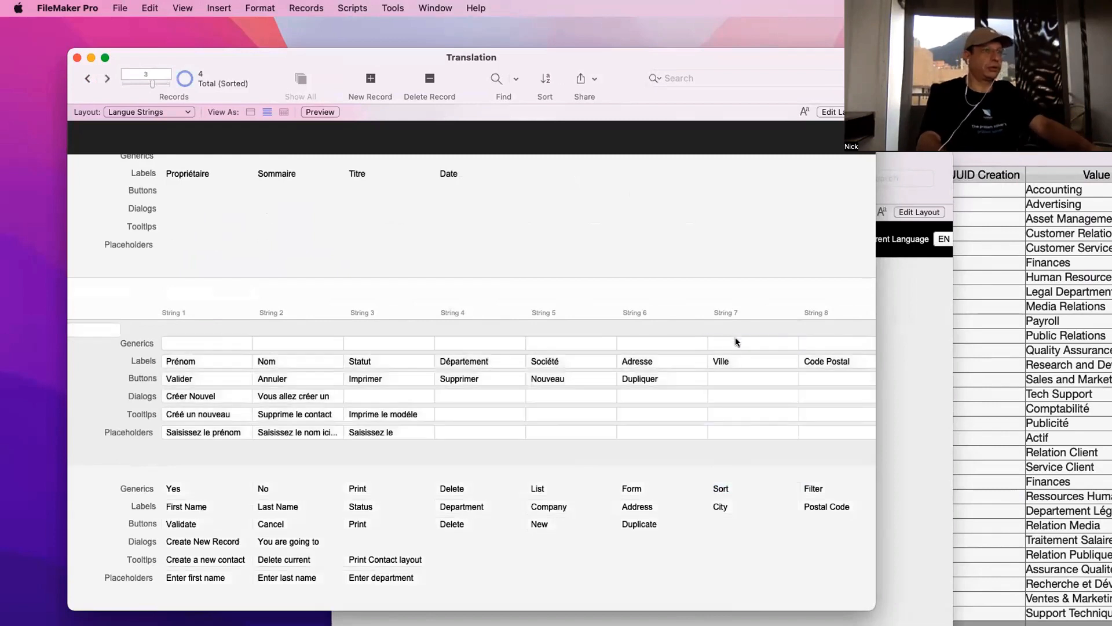
type("Trier")
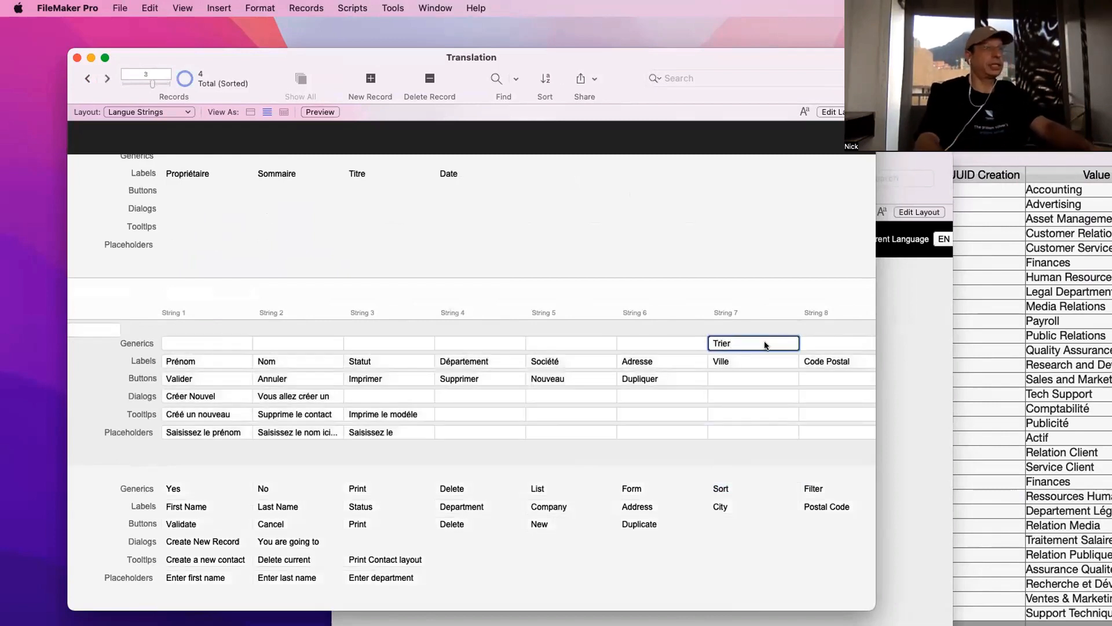
left_click(832, 342)
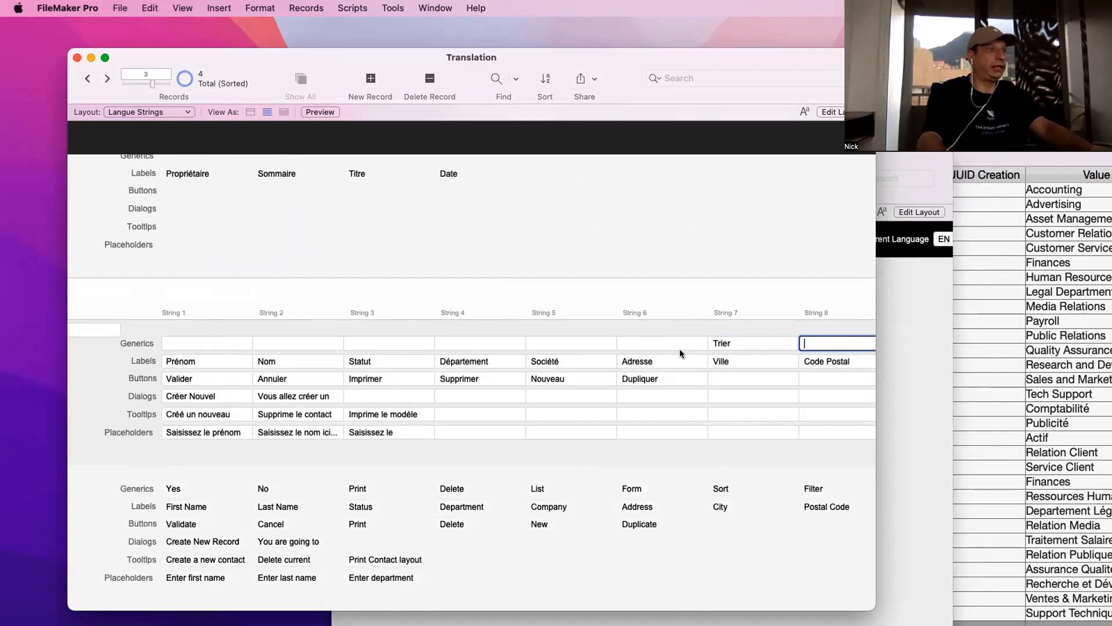
left_click(655, 341)
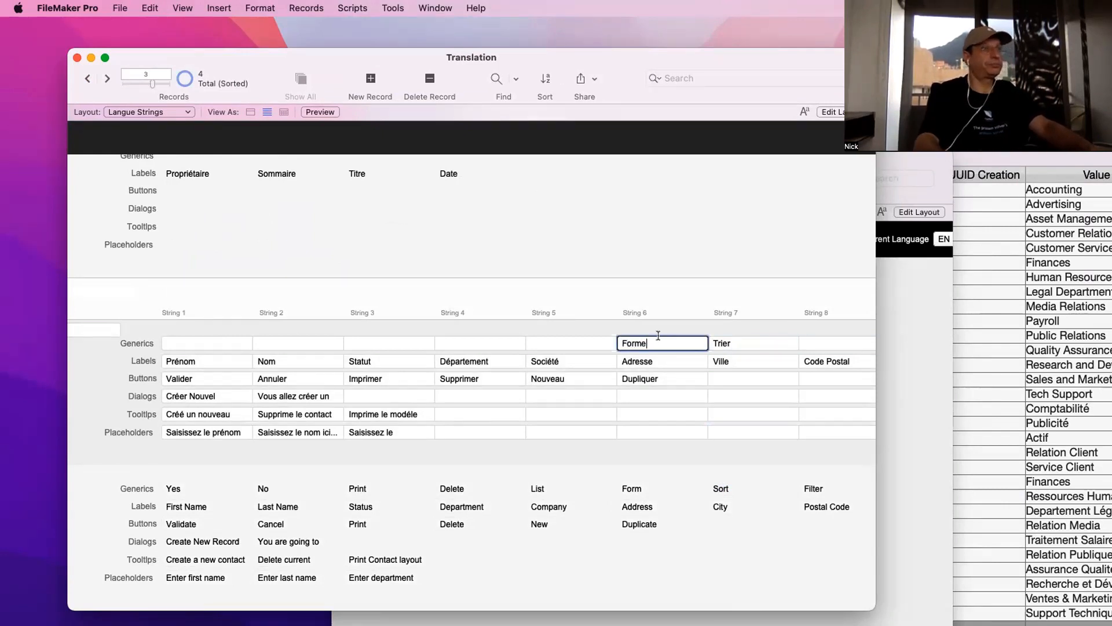
type("Formulaire")
left_click(655, 326)
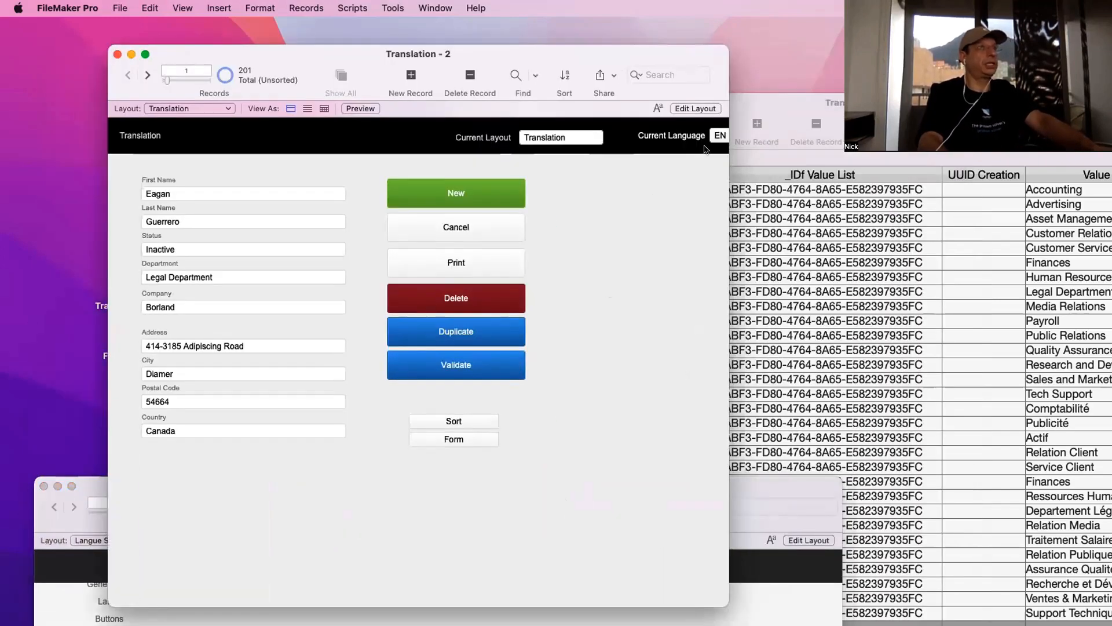
Test the translated buttons by switching the Translation layout's current language to FR and back to EN
left_click(714, 136)
left_click(721, 151)
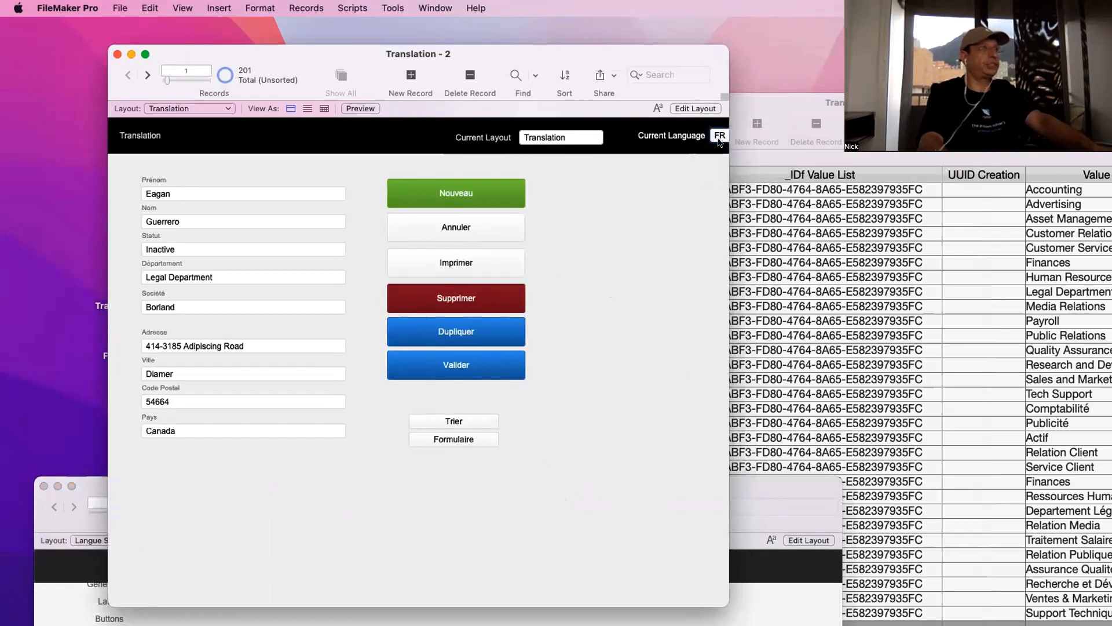
left_click(720, 135)
left_click(721, 121)
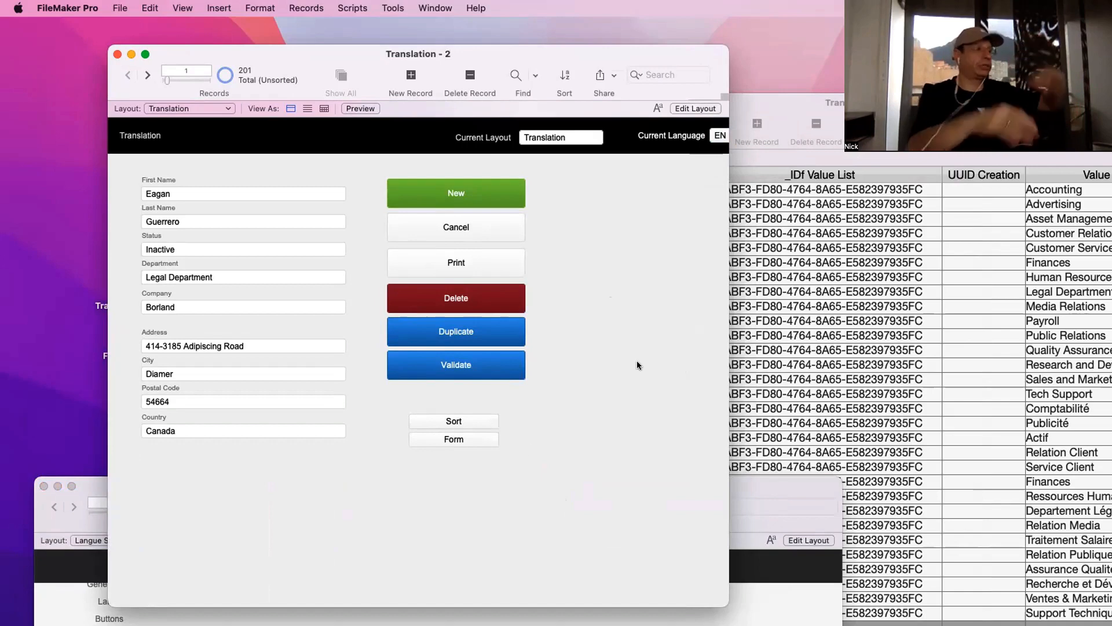
Review the FR and EN strings in the Langue Strings window, and return to the Translation - 2 window
left_click_drag(94, 488, 125, 78)
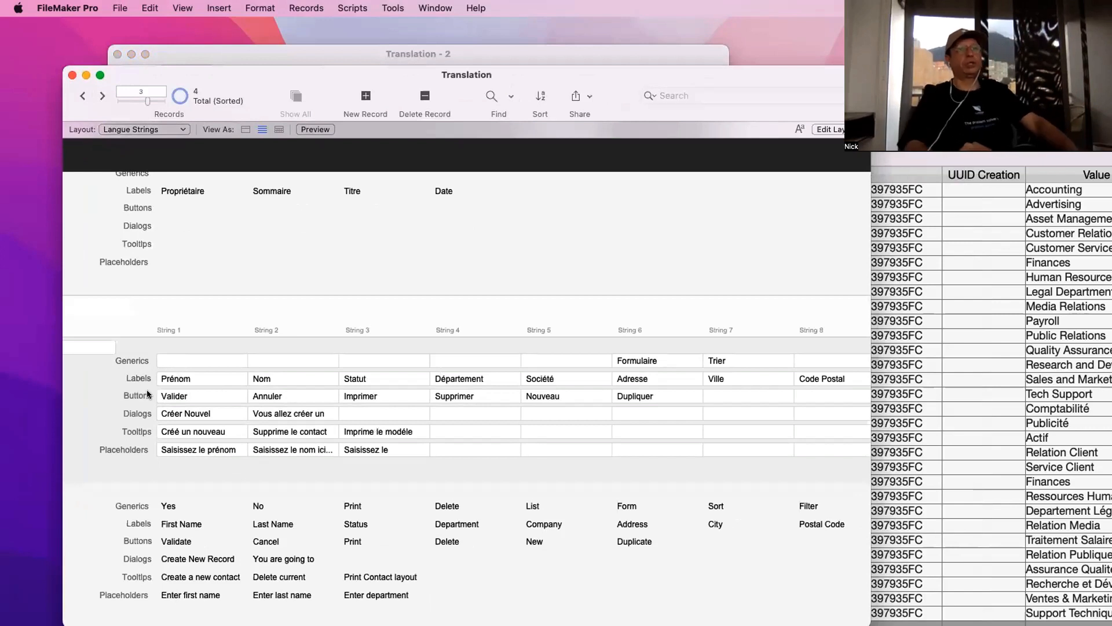
left_click_drag(478, 76, 542, 354)
left_click(309, 178)
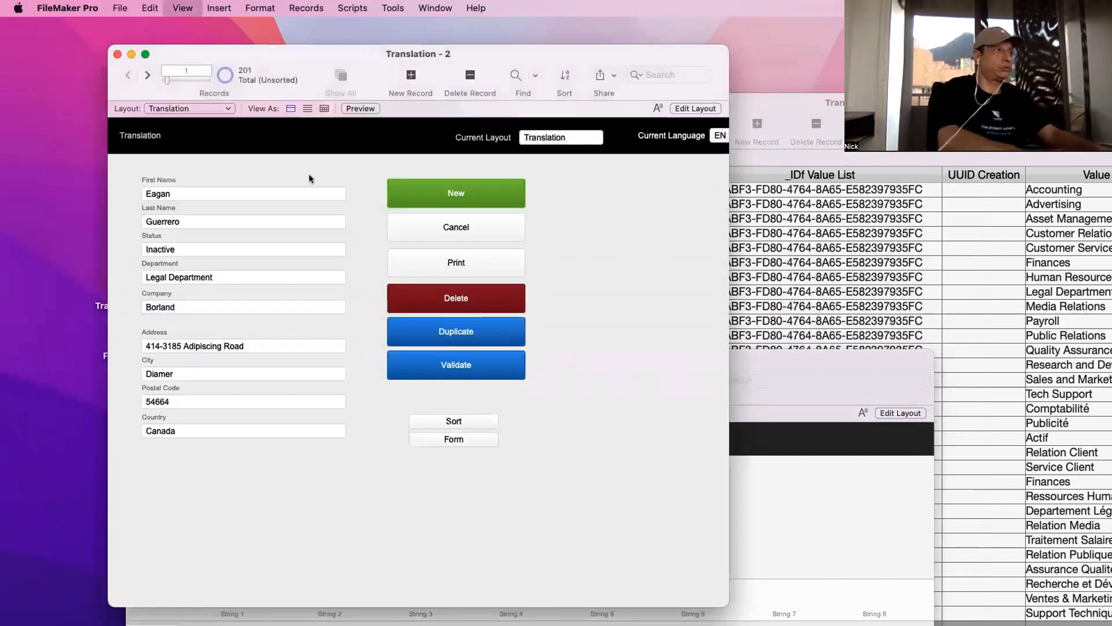
Add a text object reading Title, about 263 pt wide and 21 pt high, above the First Name label in the Translation layout
key("super+l")
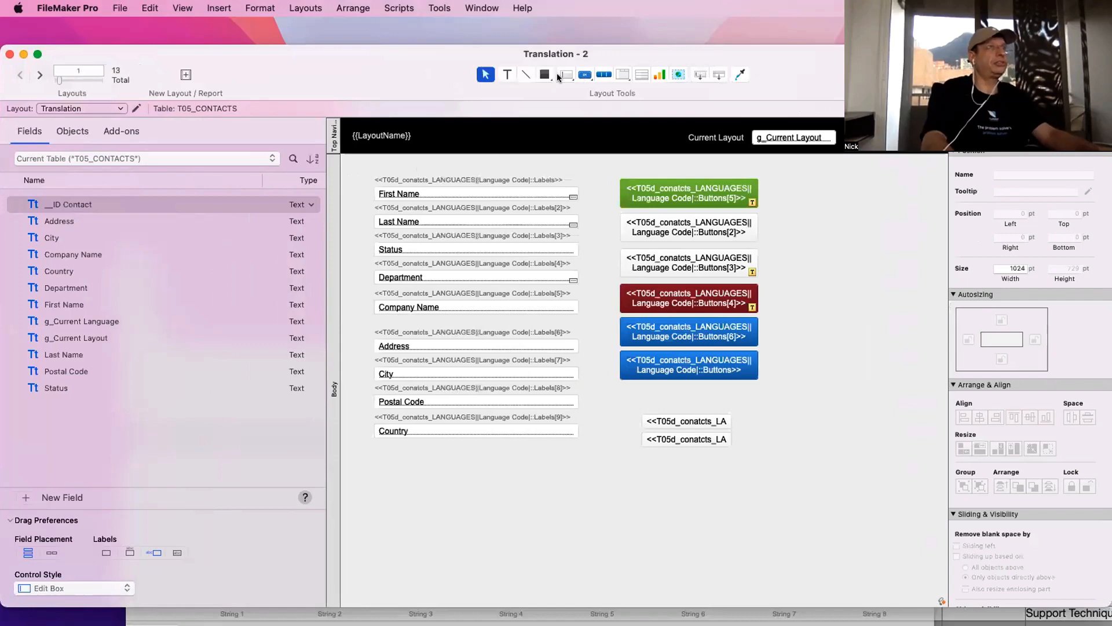
left_click(507, 75)
left_click_drag(391, 156, 574, 171)
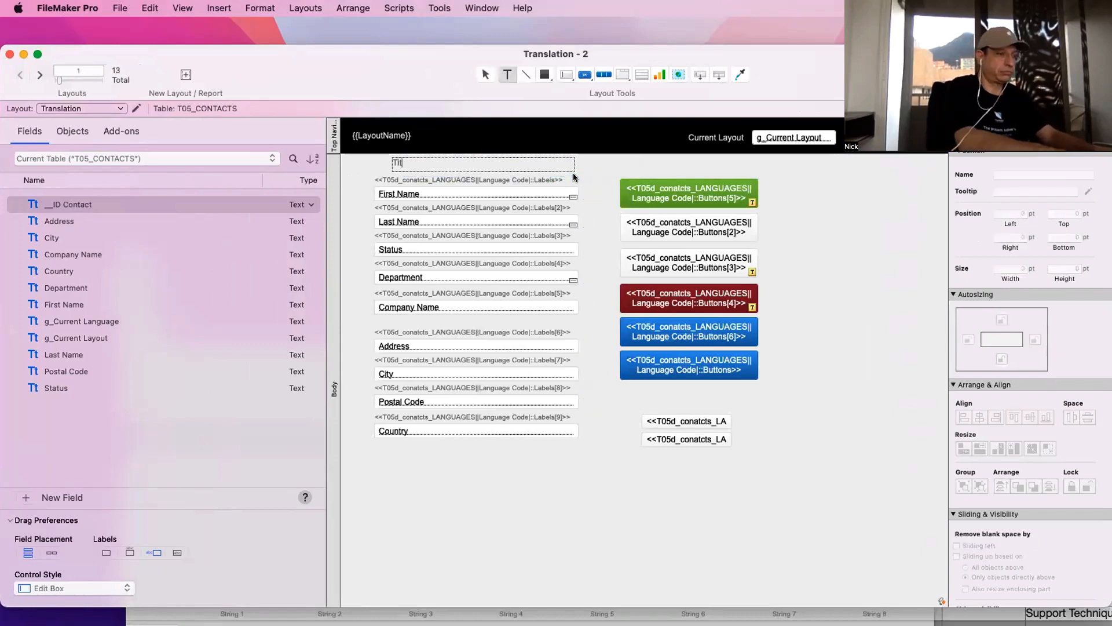
key("Escape")
Apply the Accent Text 1 style to the Title text object and make the object narrower
left_click_drag(605, 84, 398, 90)
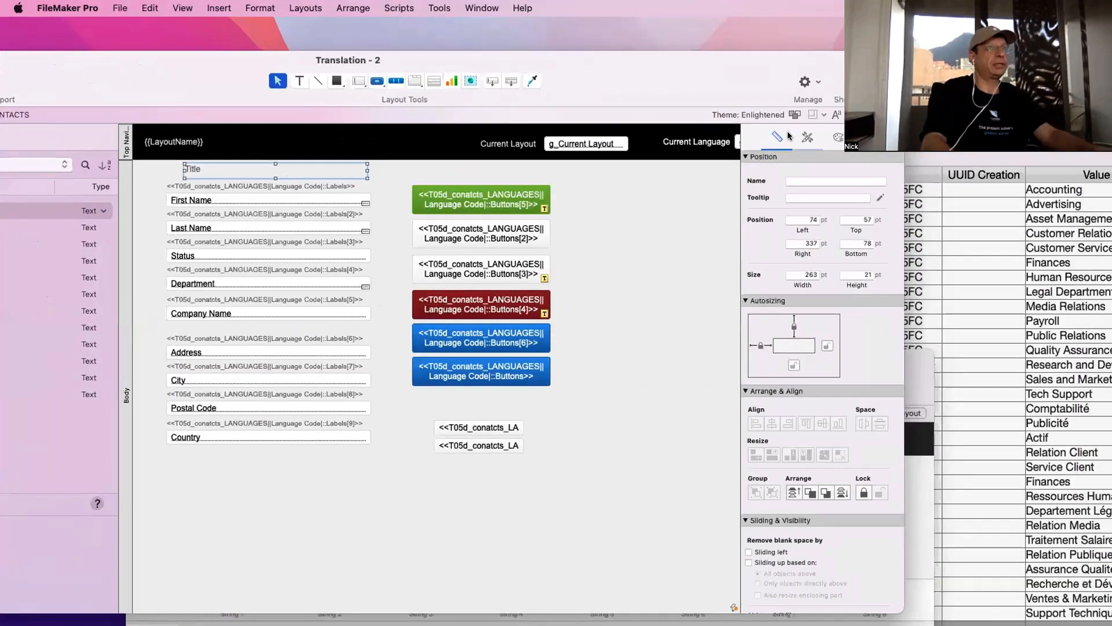
left_click(807, 137)
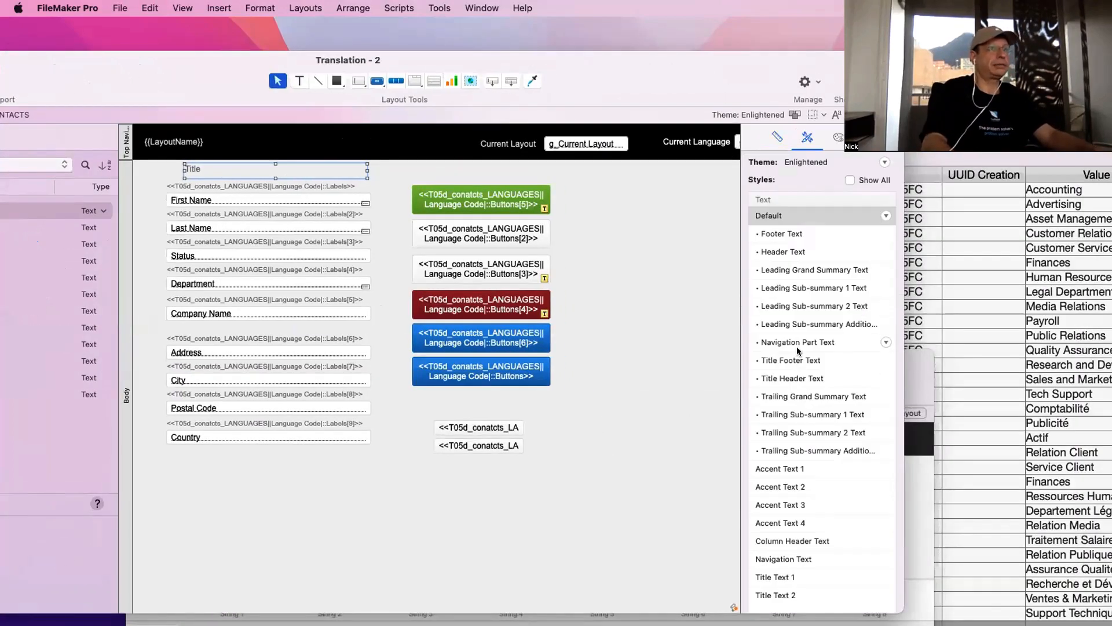
left_click(805, 379)
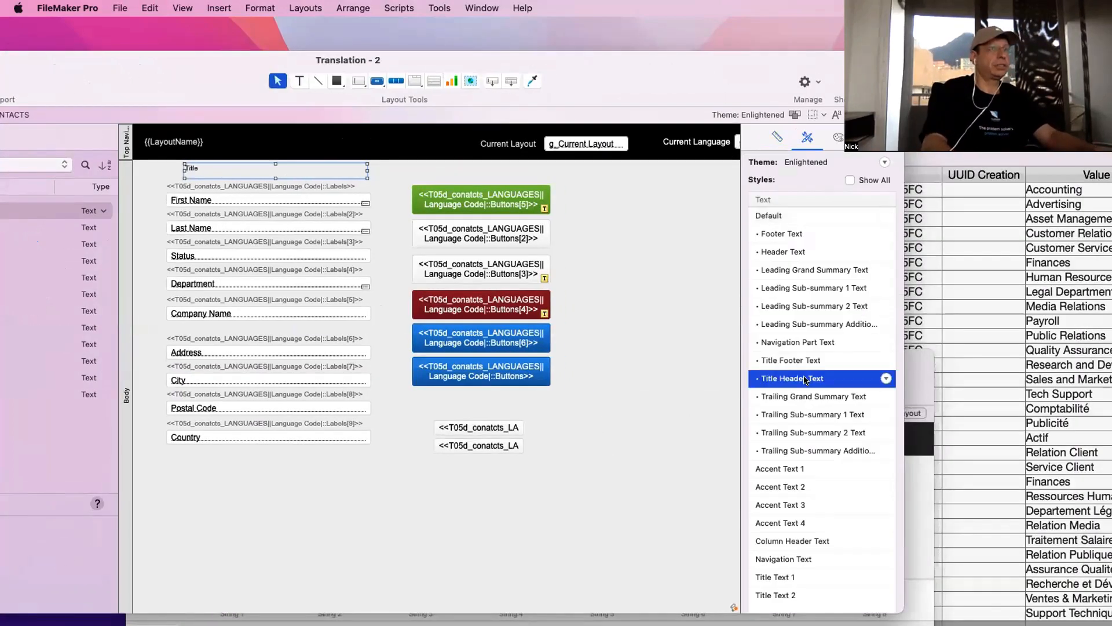
left_click(802, 469)
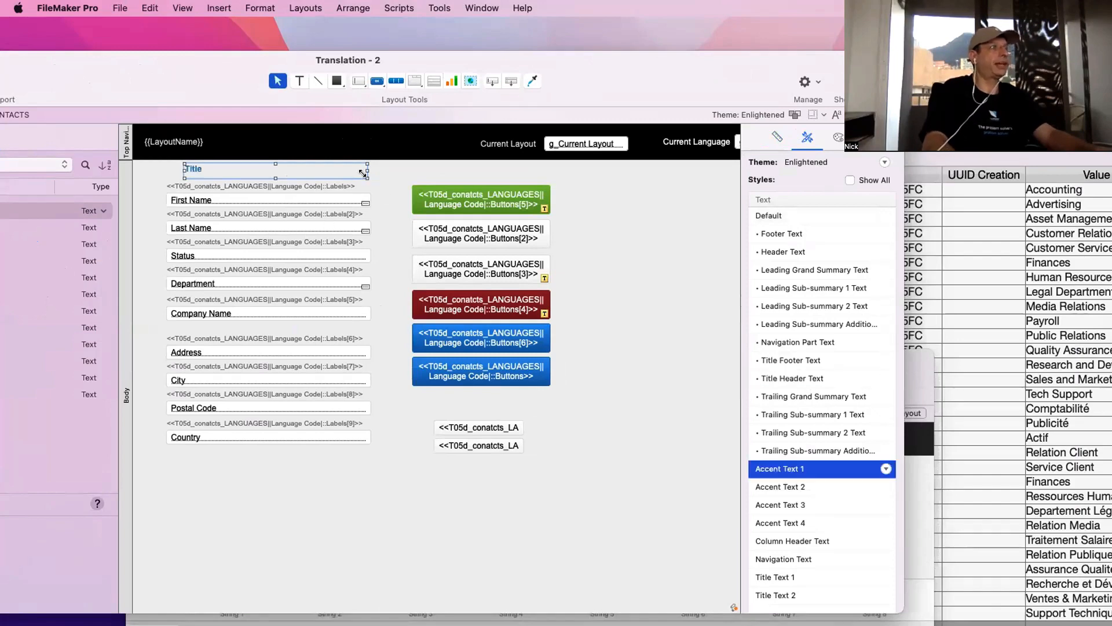
left_click_drag(362, 173, 334, 173)
Change the title text above the contact fields to Contact Info
double_click(218, 165)
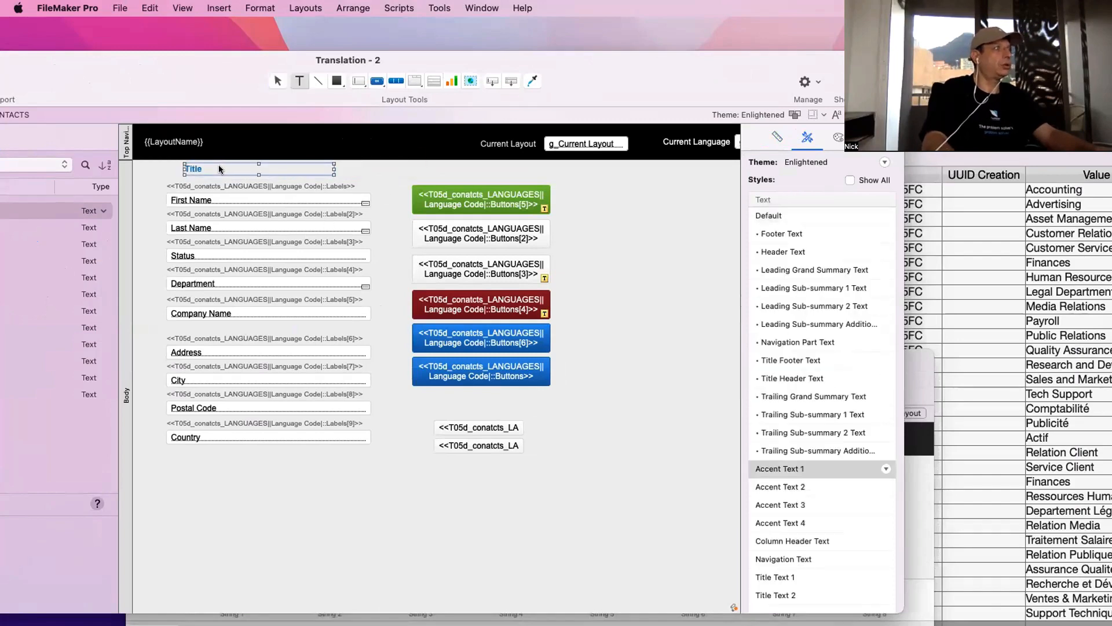
type("Contact Info")
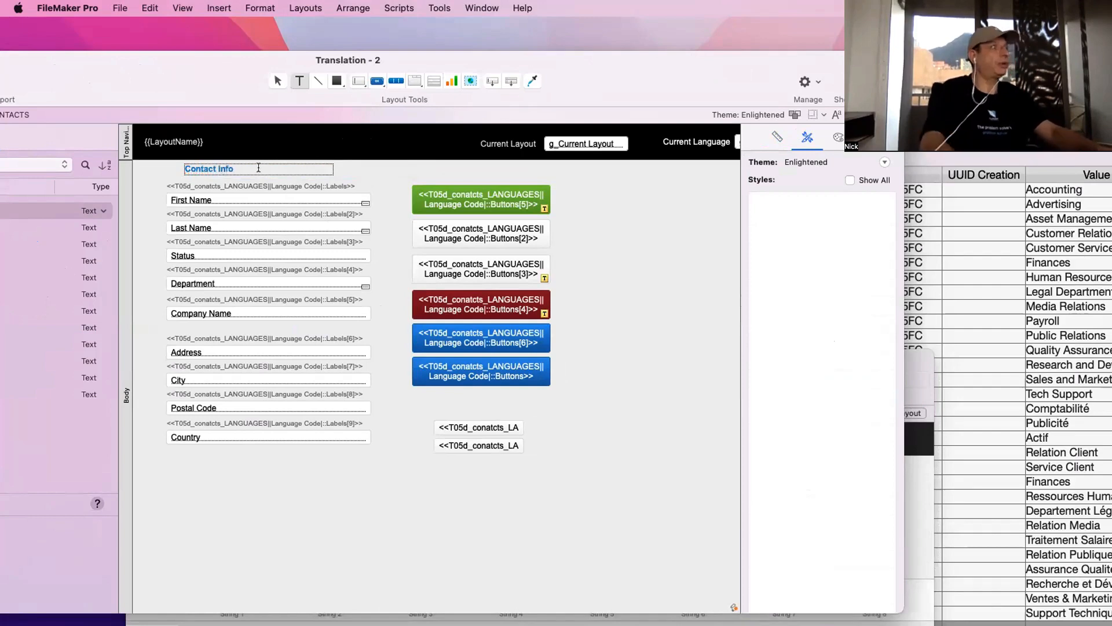
key("Escape")
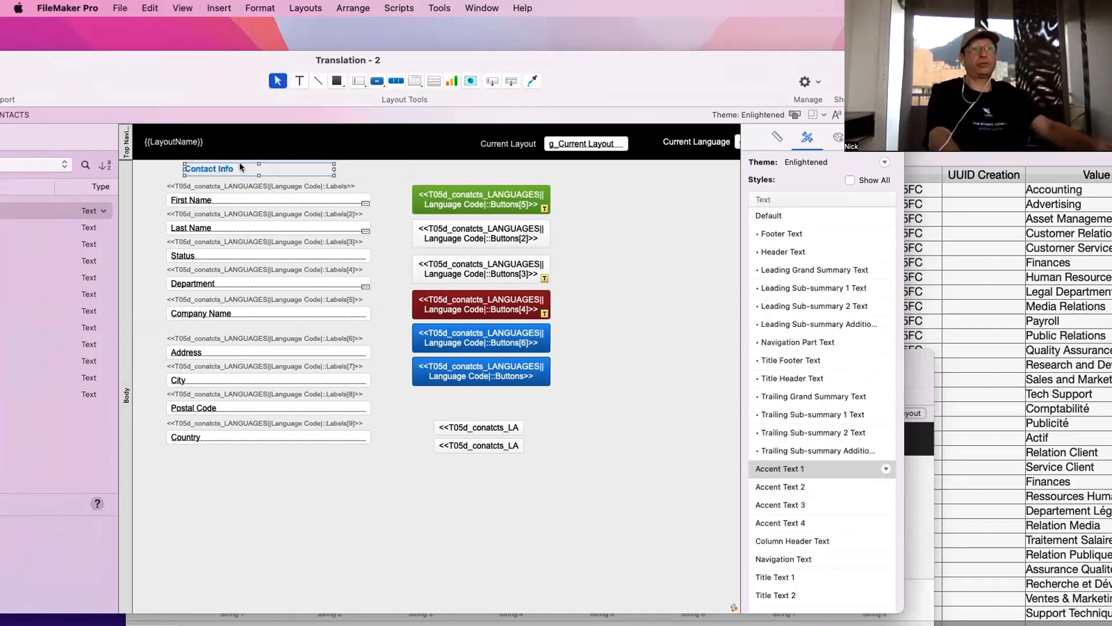
Create a text field named Title Strings with 100 repetitions in the LNG_Language Strings table
key("shift+super+d")
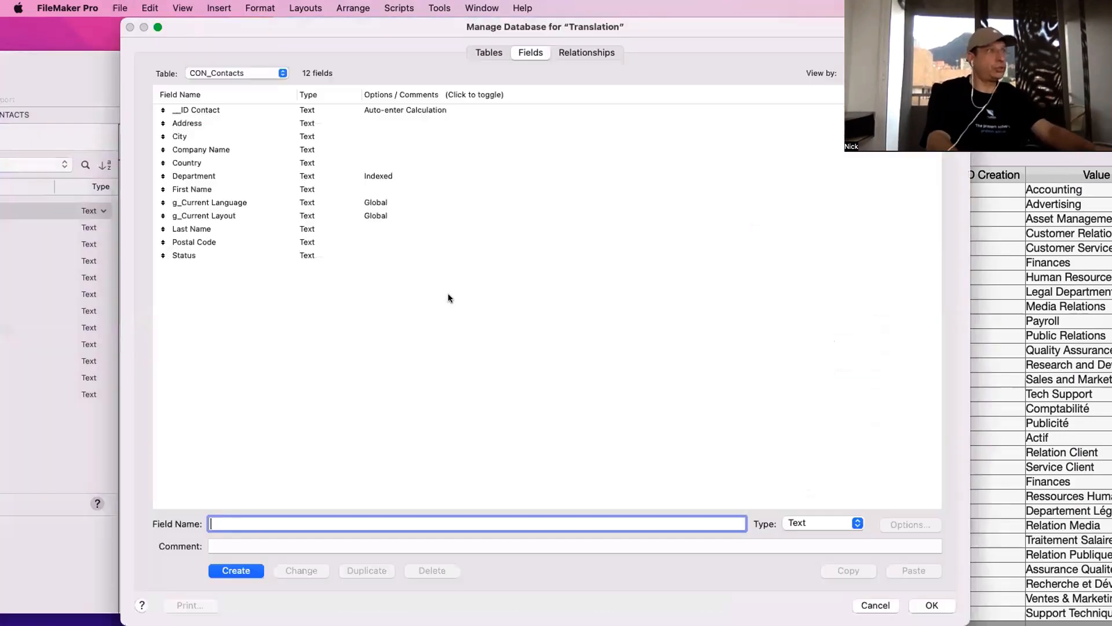
left_click(237, 74)
left_click(238, 116)
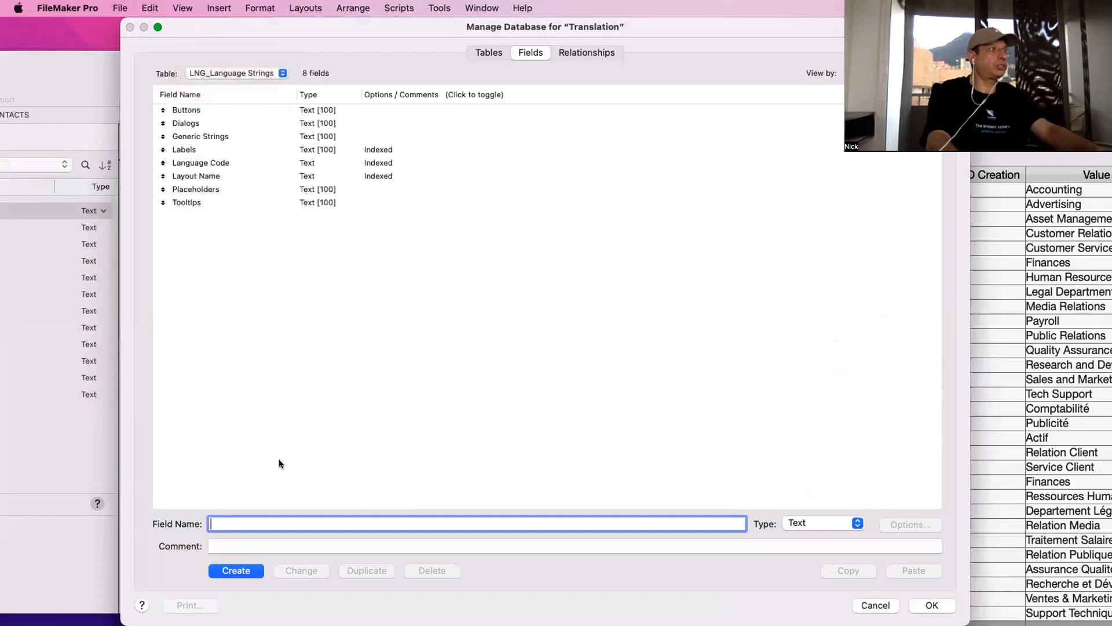
type("T")
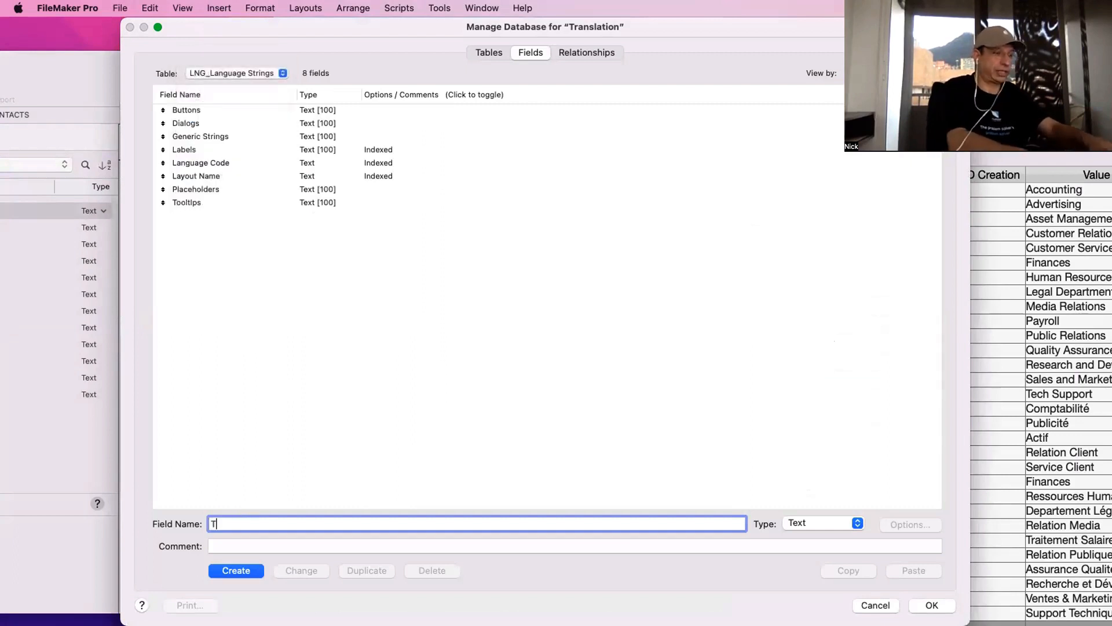
type("itle St")
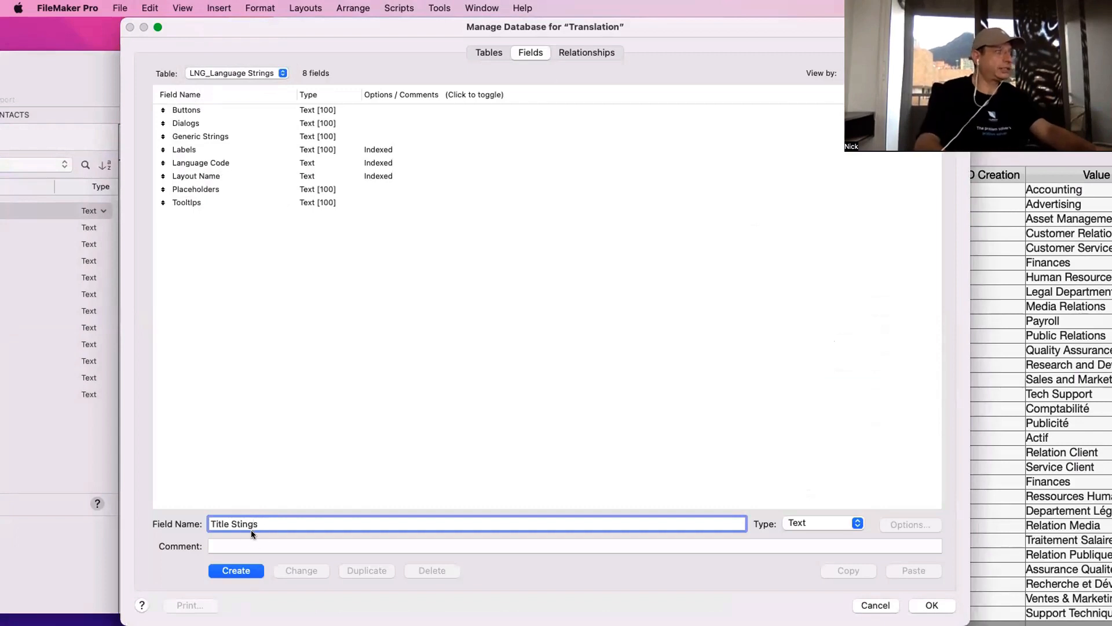
type("r")
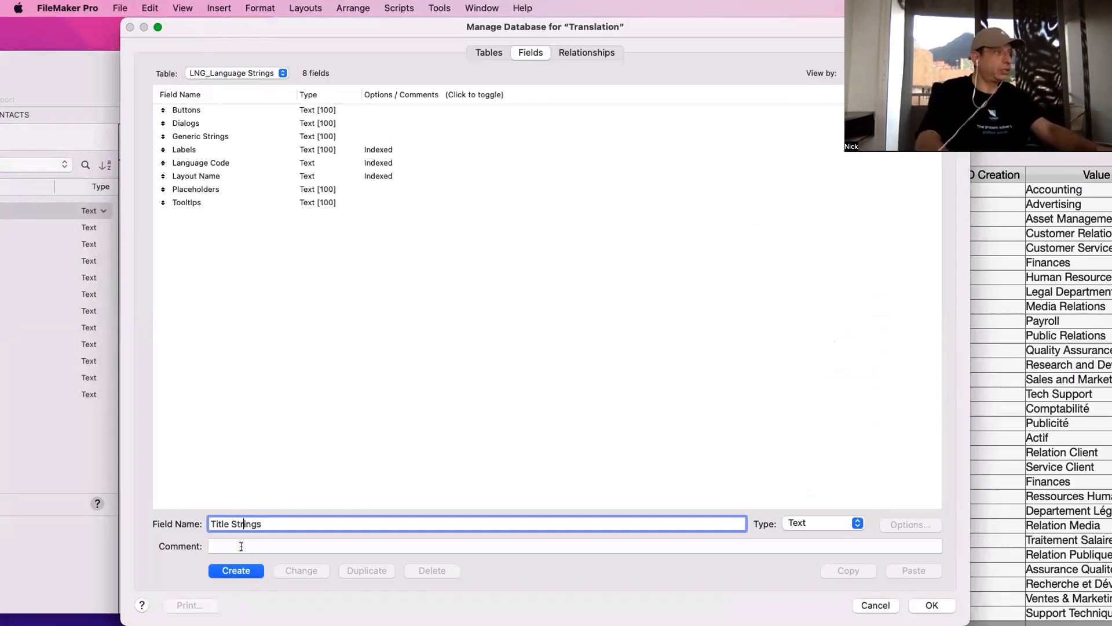
key("Return")
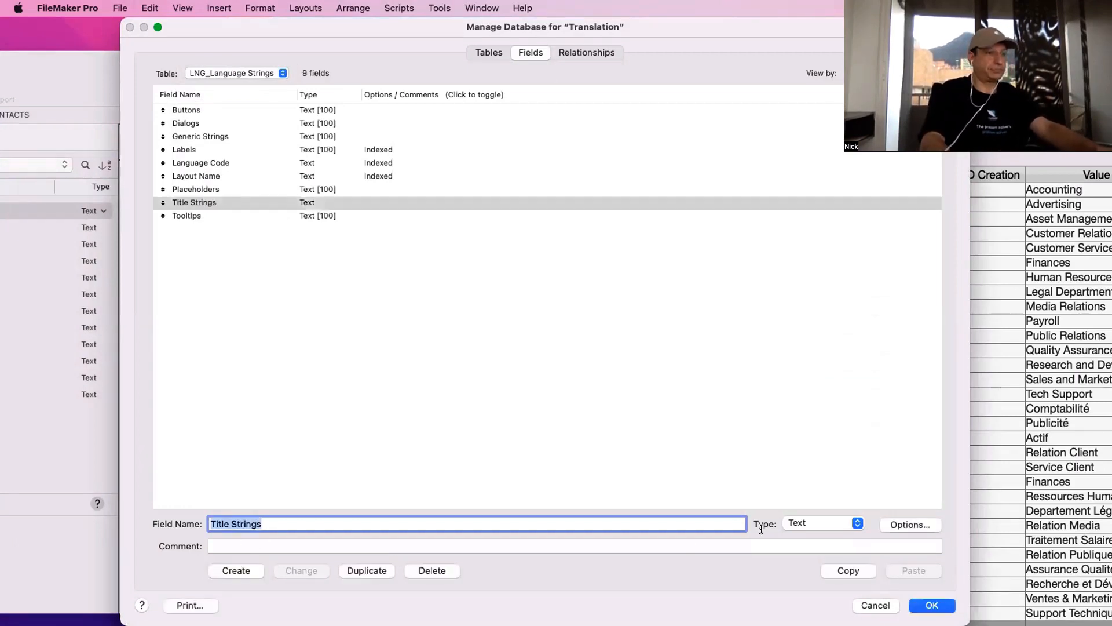
left_click(905, 525)
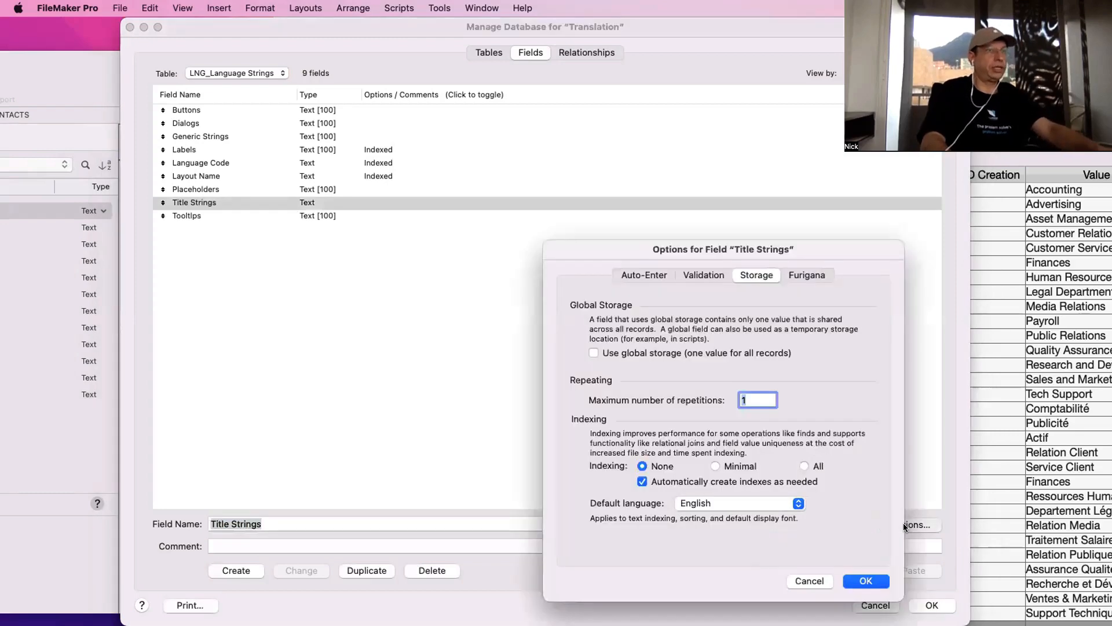
key("Return")
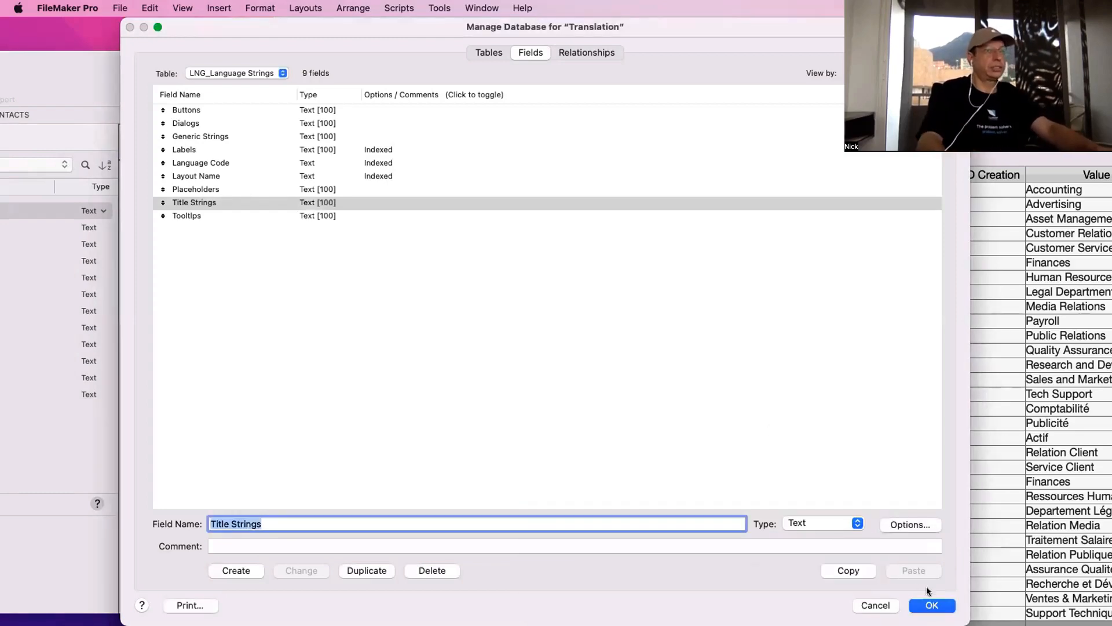
Save the database changes and add the Title Strings field, repetitions 1 to 10, between the Labels and Buttons rows of the Langue Strings layout
left_click(931, 605)
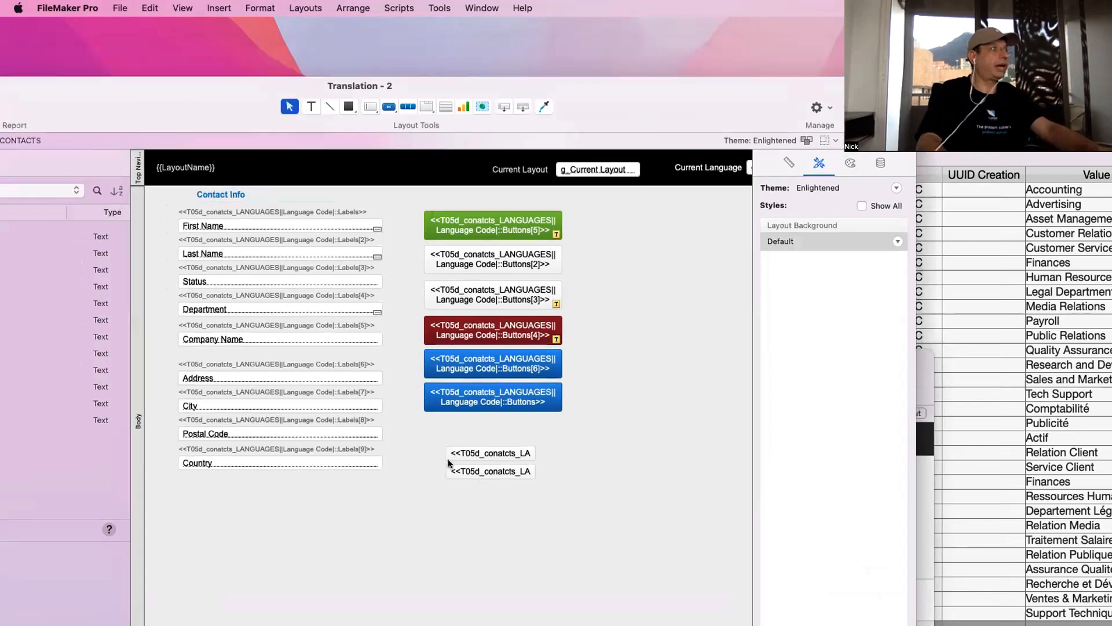
left_click(492, 403)
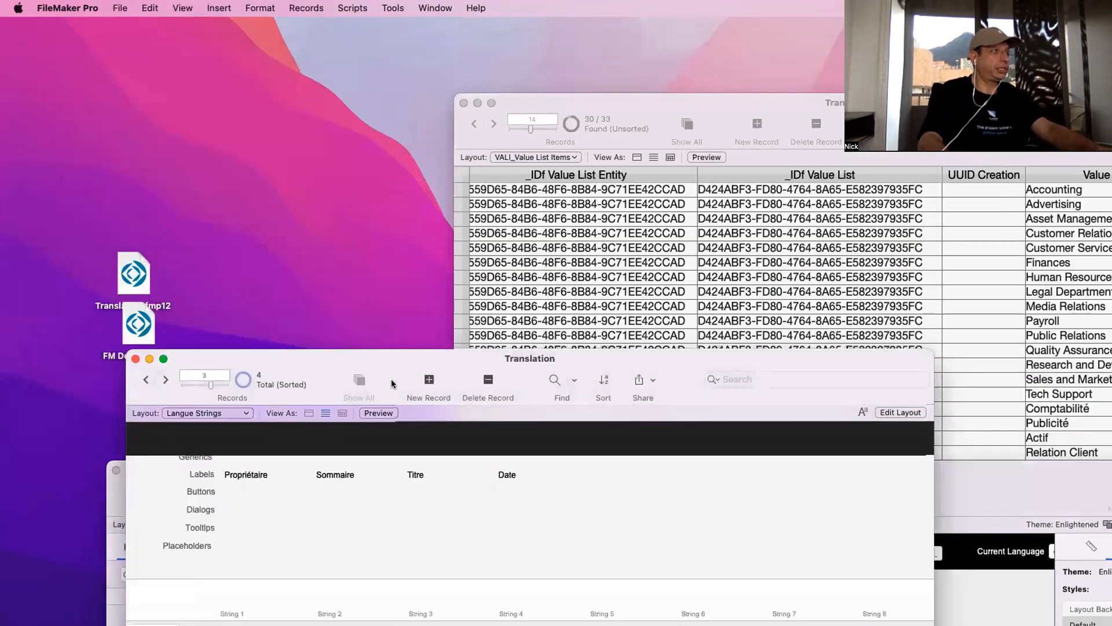
left_click_drag(392, 383, 301, 84)
key("super+l")
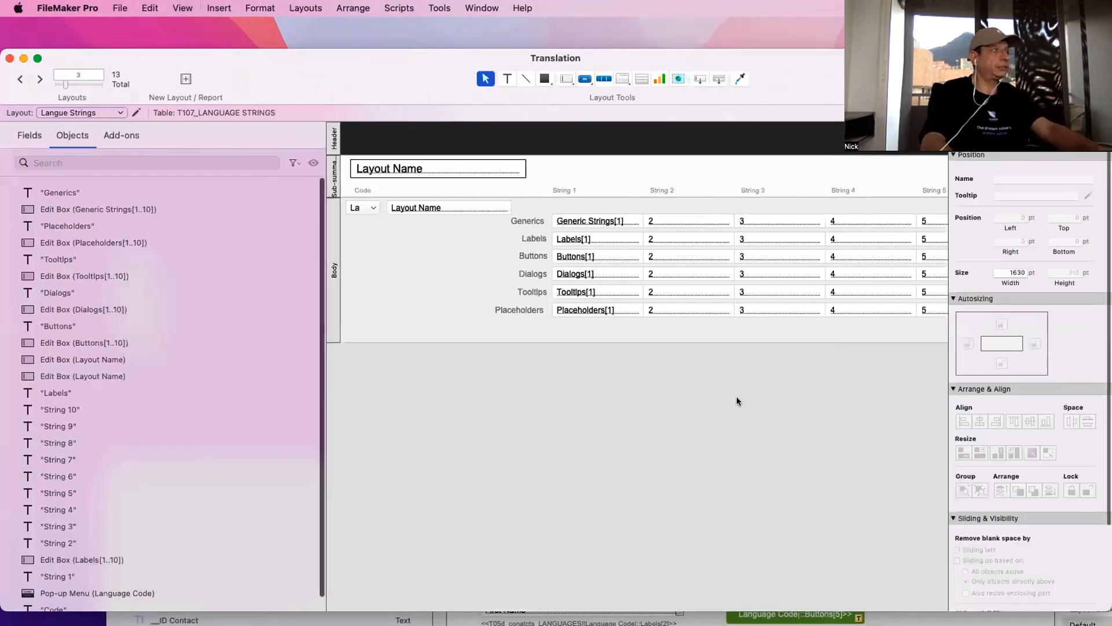
left_click_drag(837, 320, 587, 258)
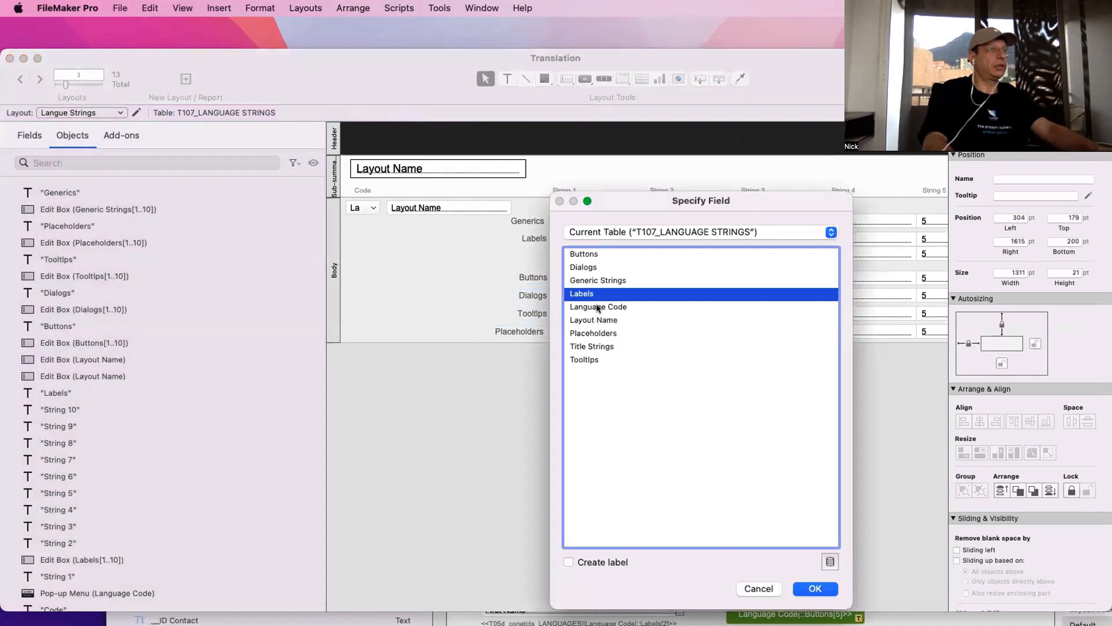
double_click(591, 344)
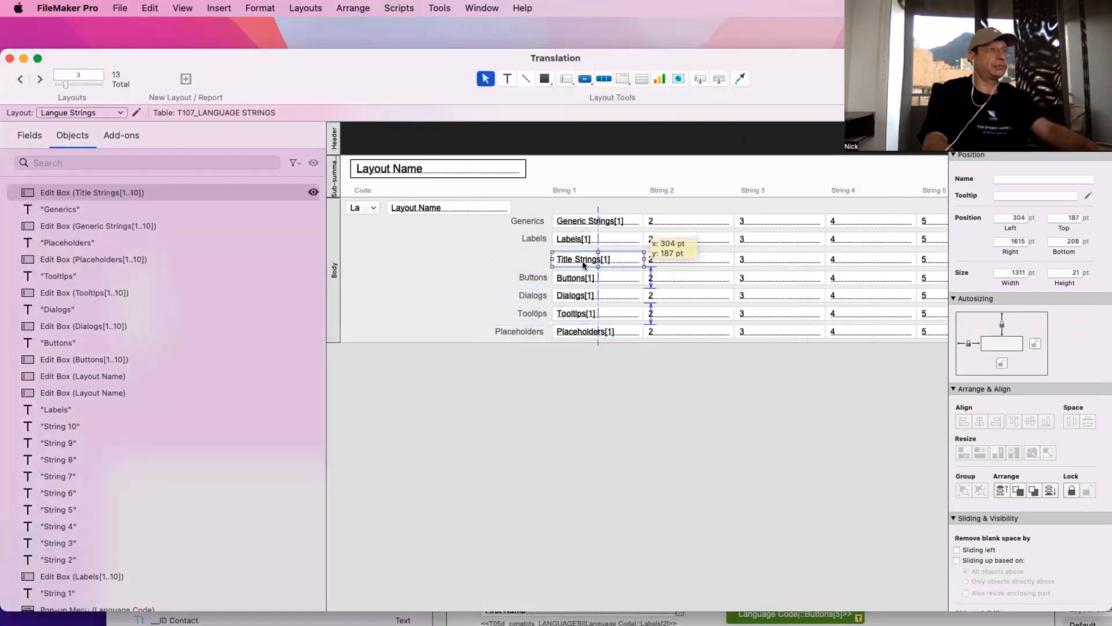
Duplicate the Labels row caption beside the Title Strings field and change the copy's text to Titles
left_click(520, 264)
left_click_drag(533, 238, 533, 261)
double_click(533, 261)
type("Tit")
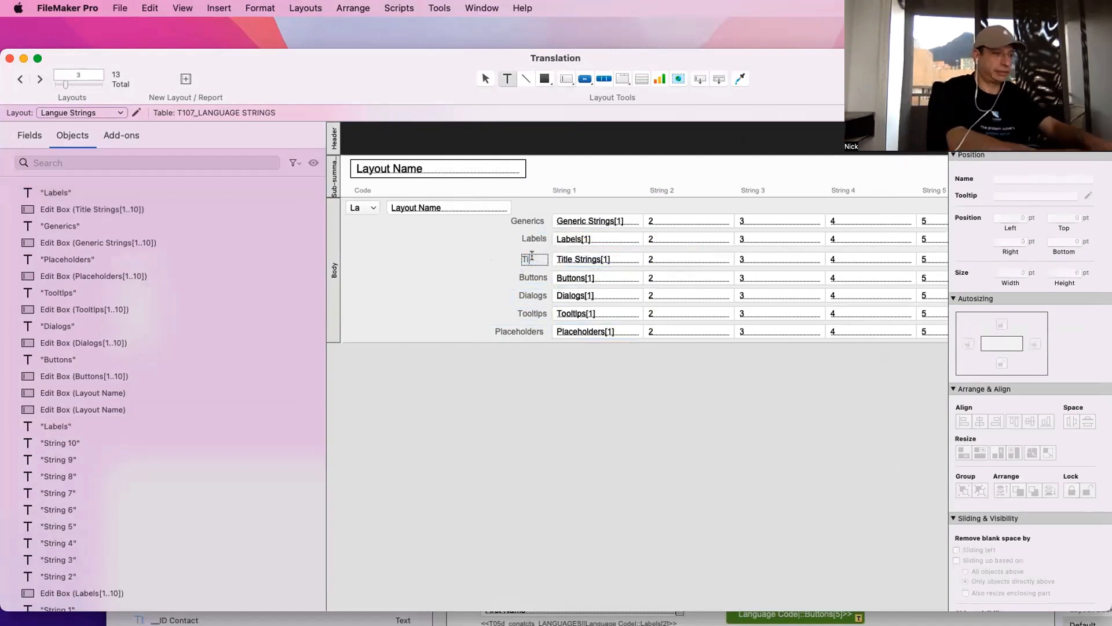
type("le")
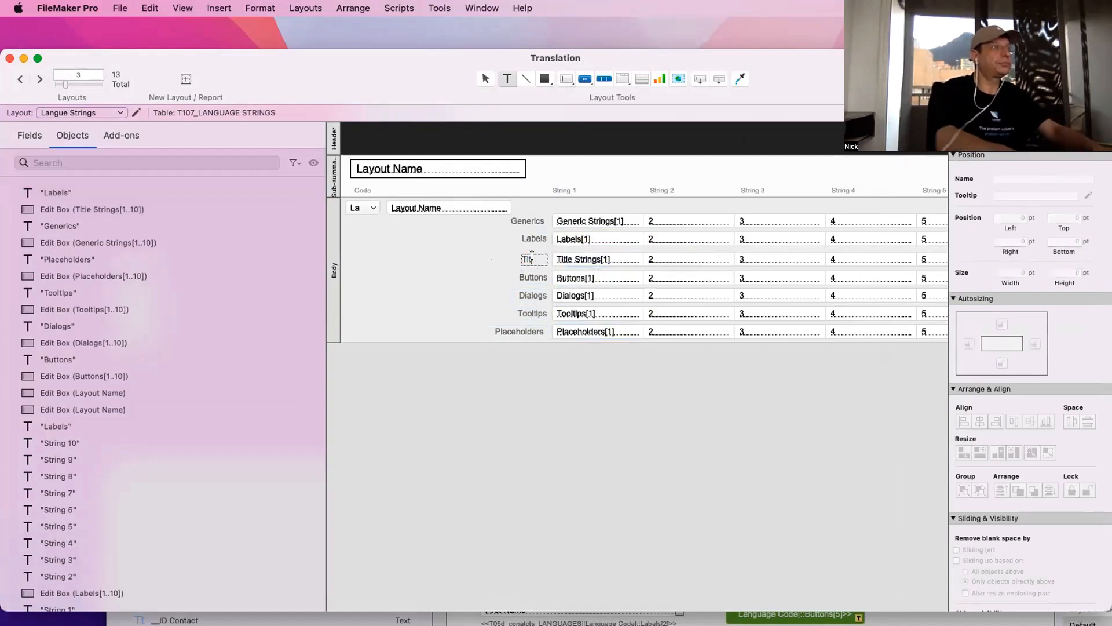
type("les")
key("Escape")
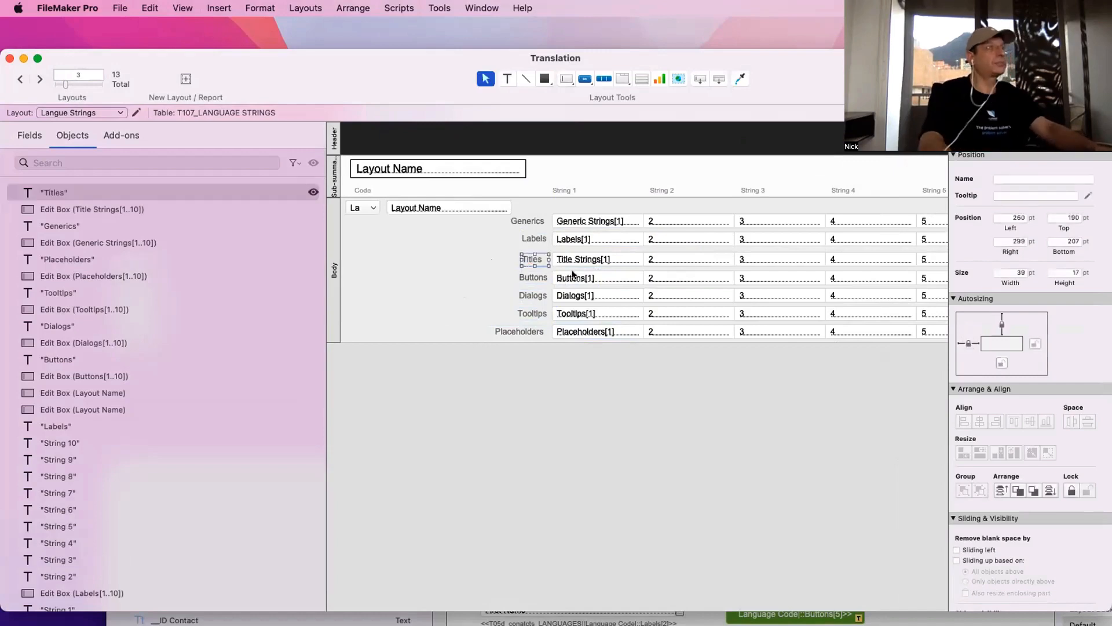
Enter Contact Info as the first Titles string of the EN Translation record in Browse mode
left_click(595, 261)
key("super+b")
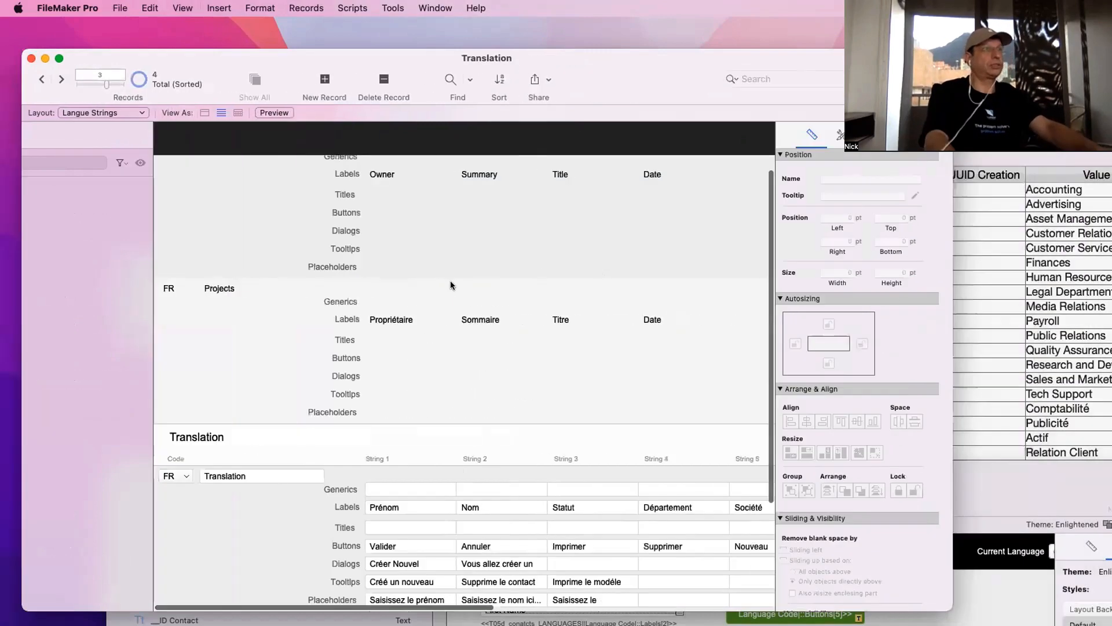
left_click(283, 525)
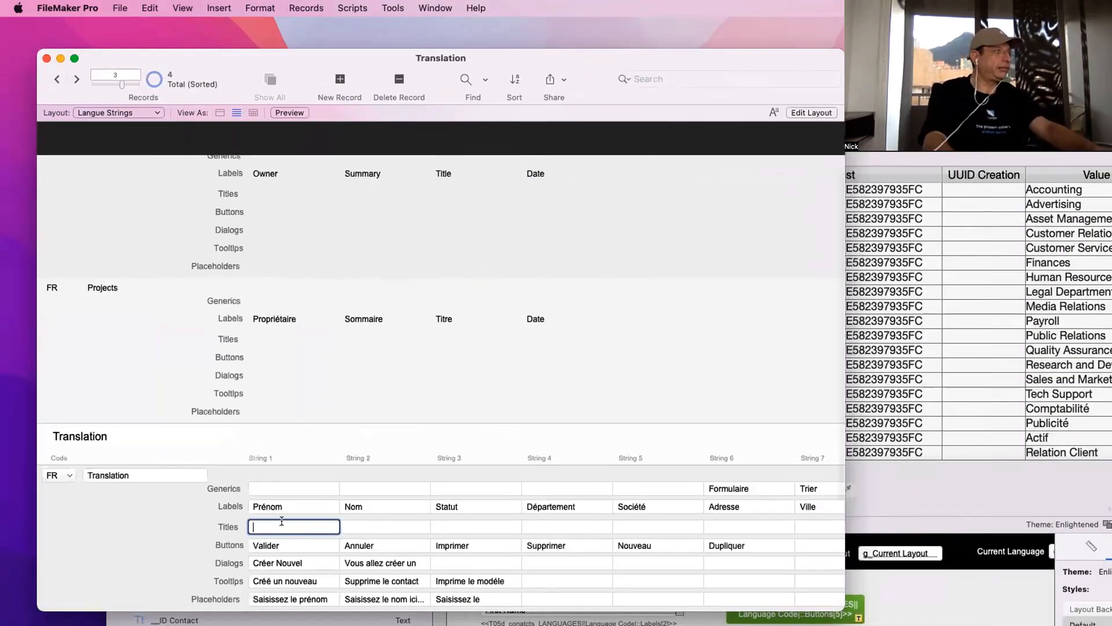
scroll(281, 522, "down", 5)
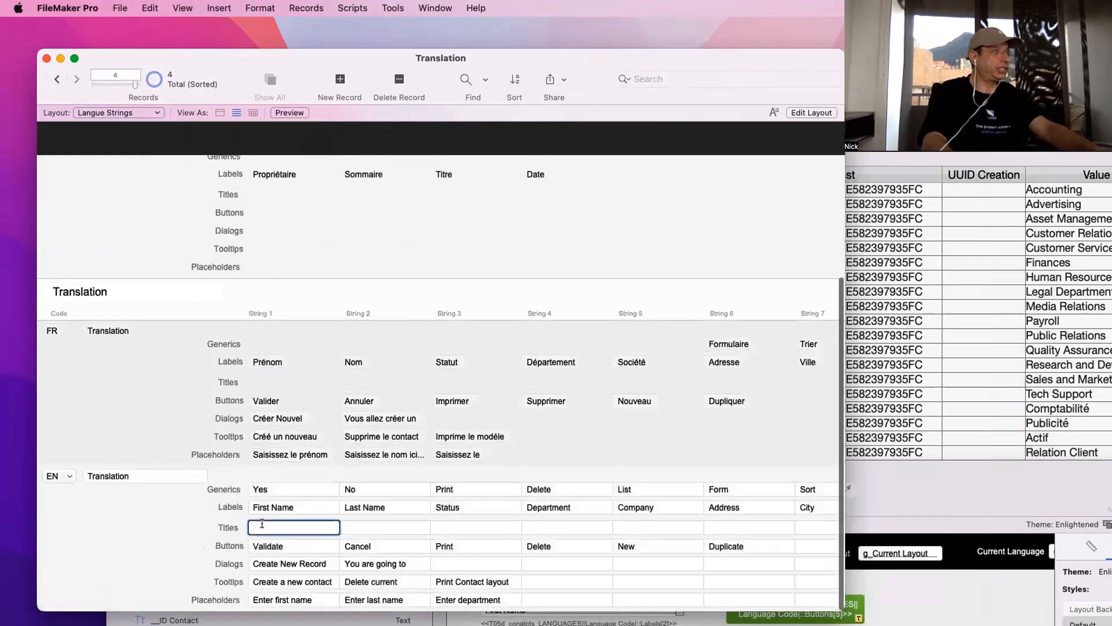
left_click(262, 529)
type("Co")
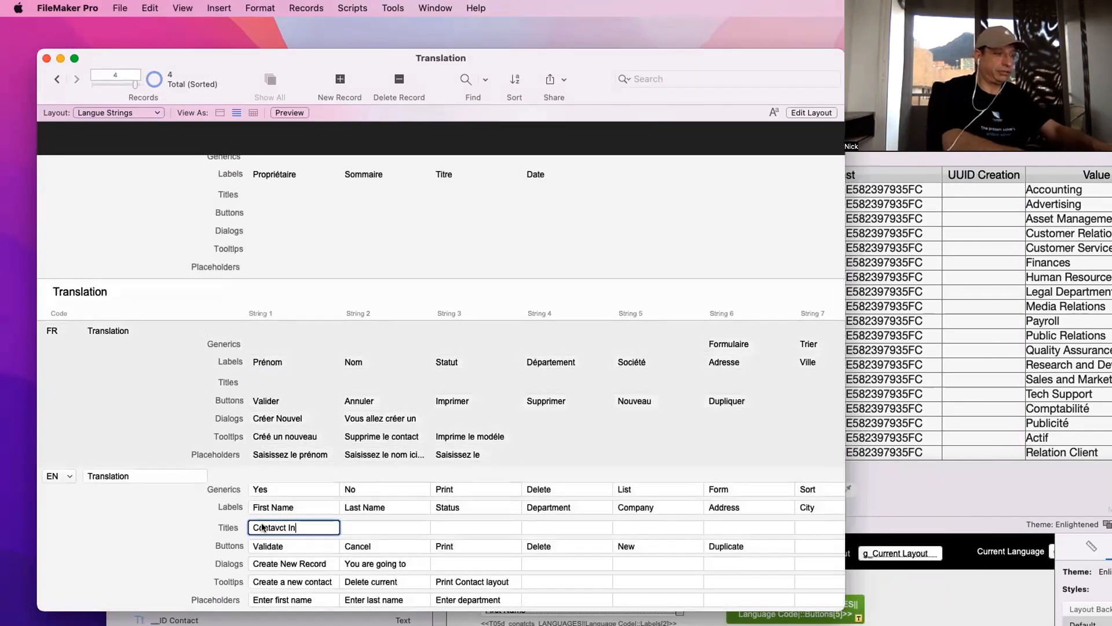
type("ntavct In")
key("BackSpace")
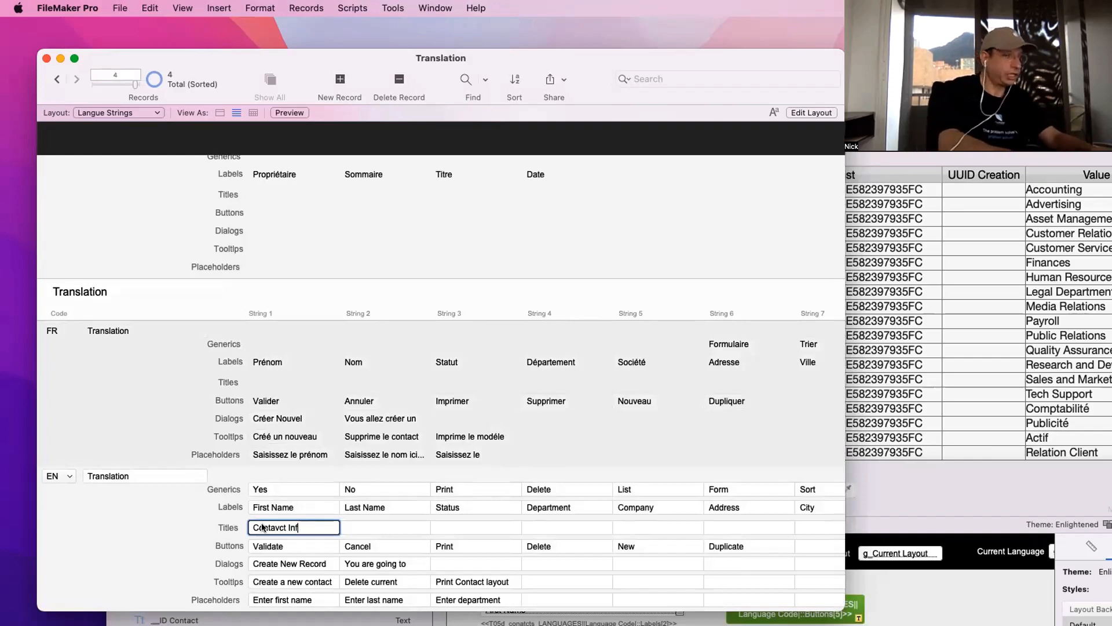
scroll(273, 529, "right", 1)
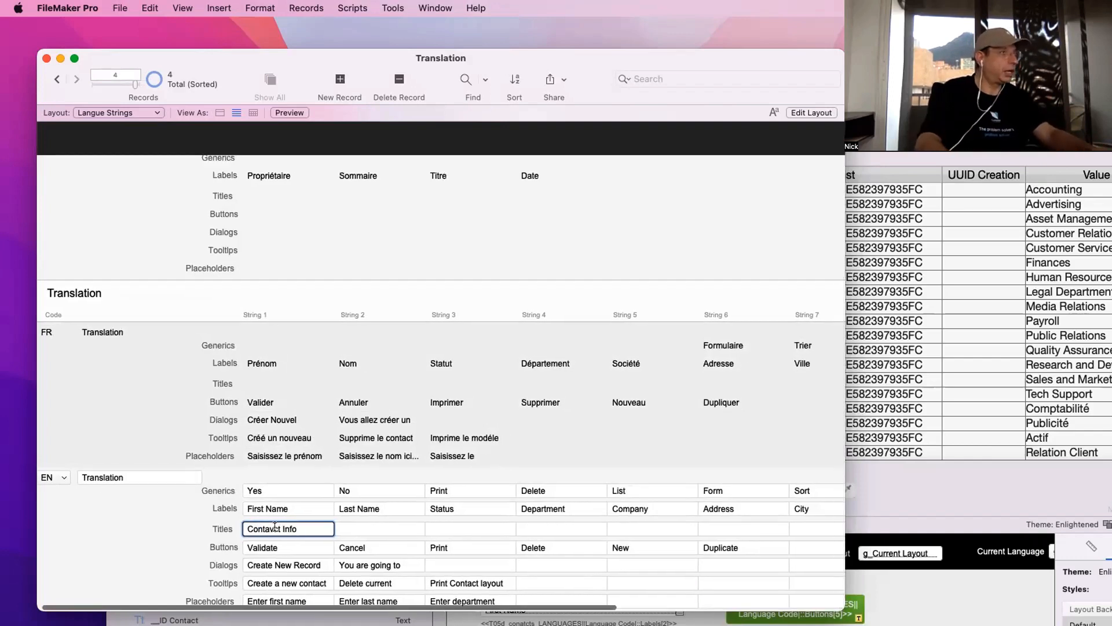
left_click(271, 529)
key("BackSpace")
Enter Info du Contact as the first Titles string of the FR Translation record and commit it
left_click(269, 381)
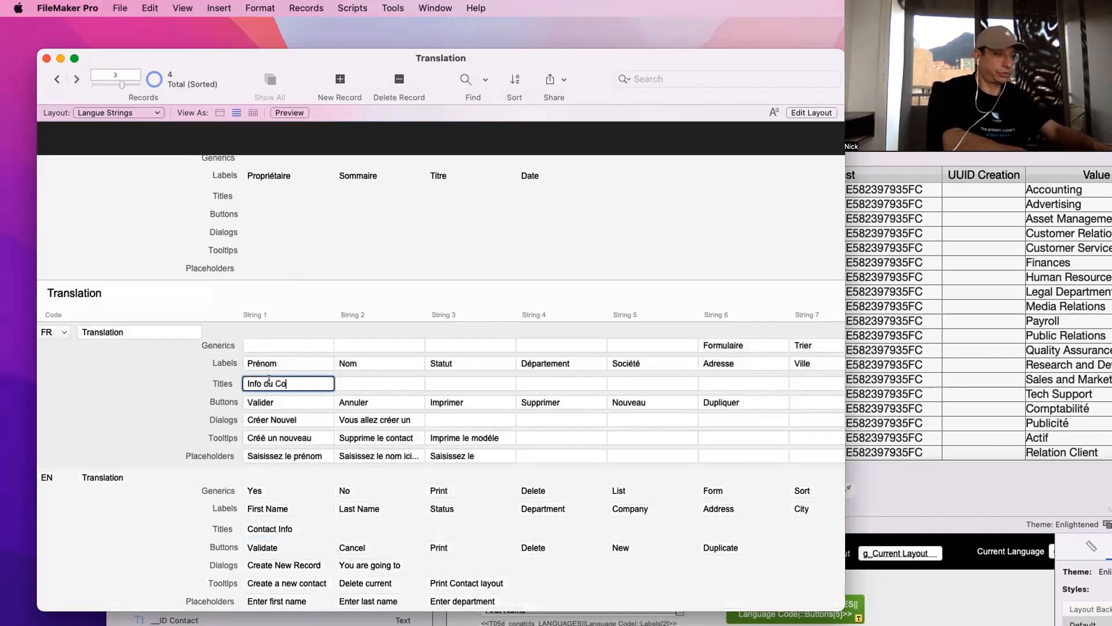
scroll(269, 380, "right", 2)
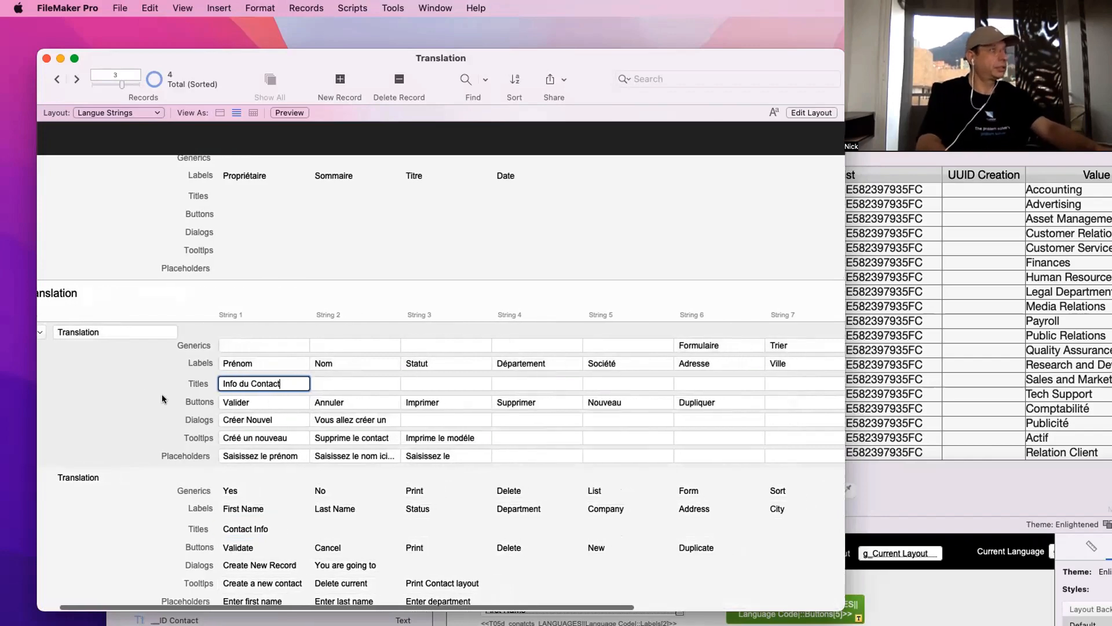
left_click(138, 400)
scroll(419, 177, "left", 1)
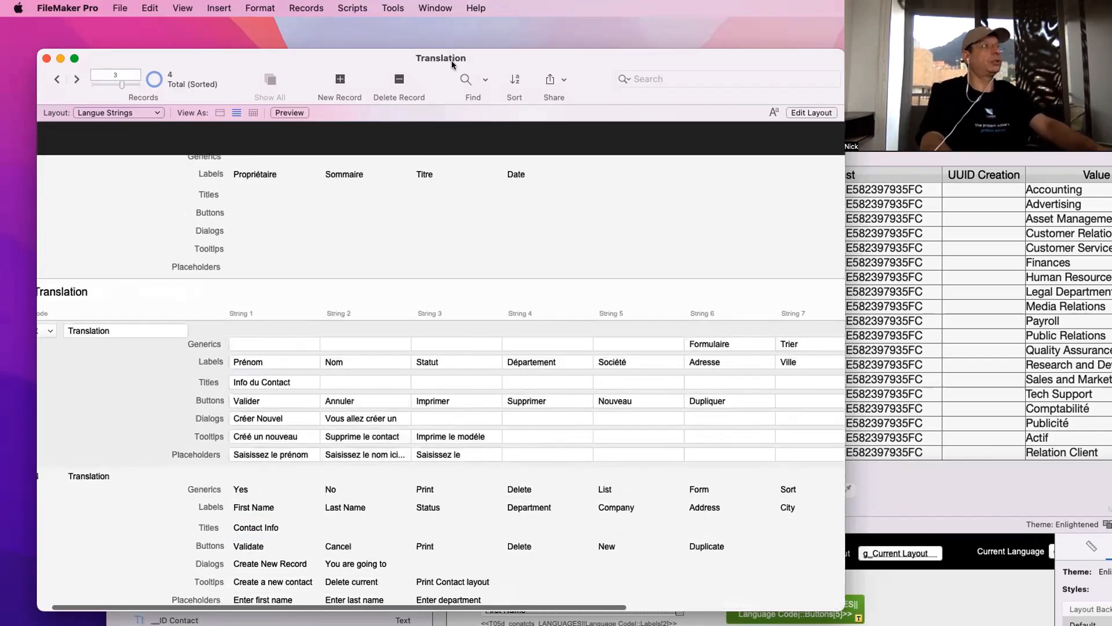
Replace the Contact Info title text in the Translation layout with the Title Strings merge field from T05d_conatcts_LANGUAGES||Language Code|
left_click_drag(452, 62, 650, 76)
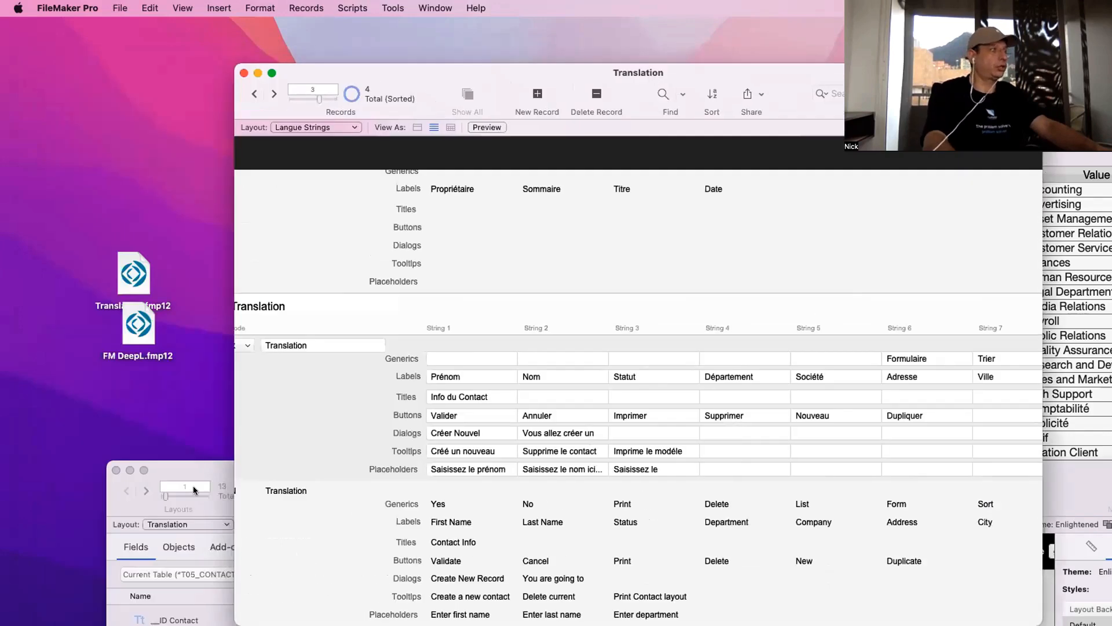
left_click_drag(218, 463, 139, 40)
left_click(436, 152)
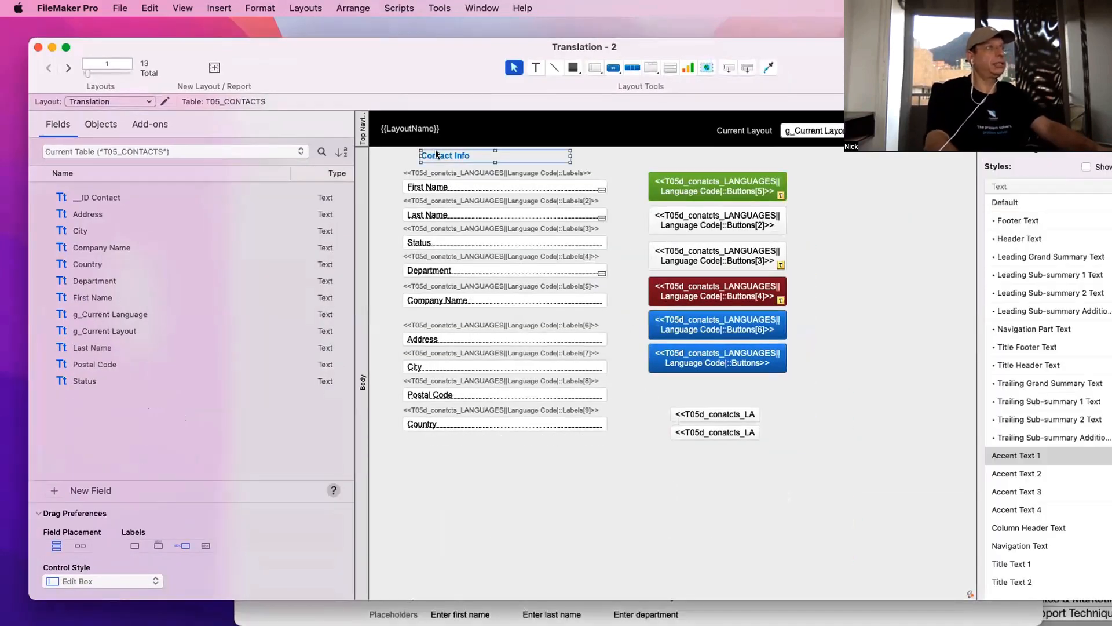
triple_click(437, 155)
key("alt+super+m")
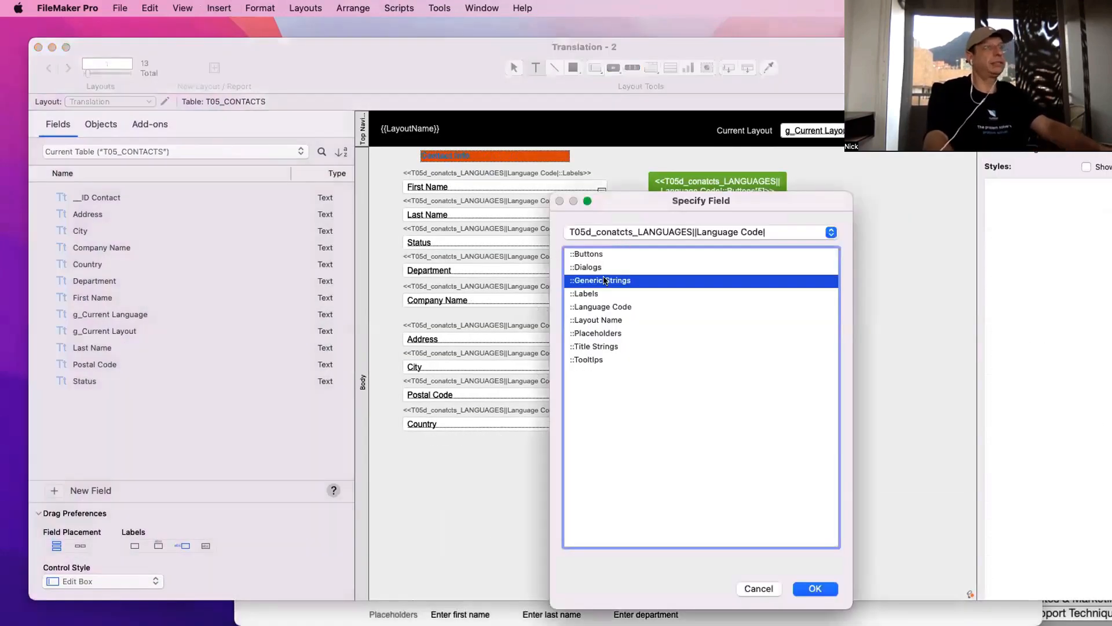
left_click(602, 346)
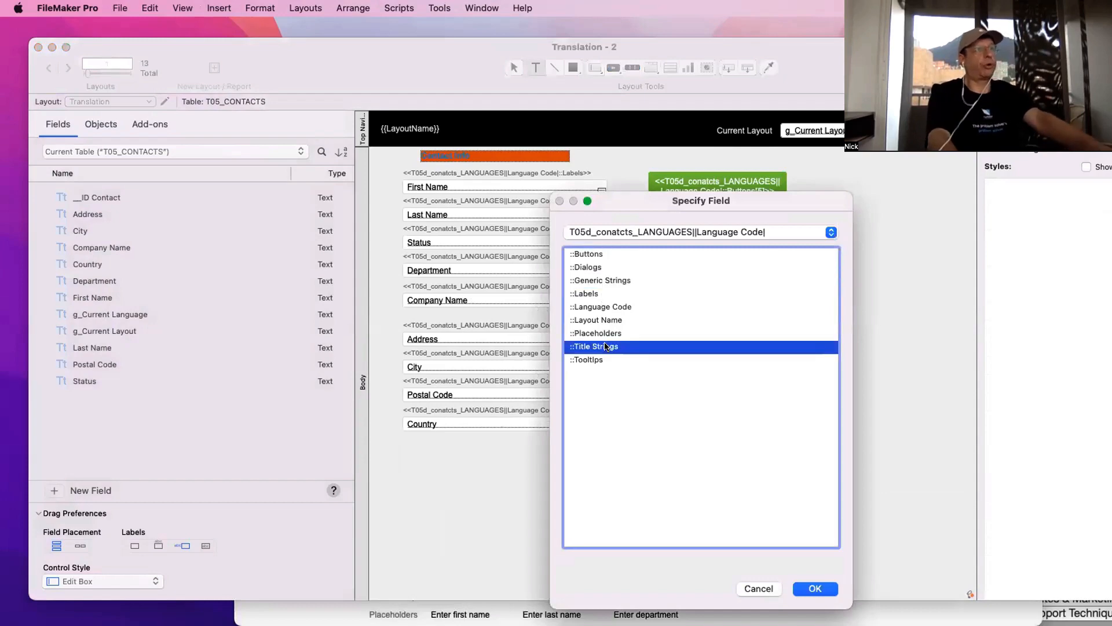
key("Return")
key("Escape")
Widen the title text object to fit its merge field and shift the contact fields and labels down to make room beneath it
left_click_drag(569, 170, 650, 162)
left_click_drag(586, 454, 450, 198)
left_click_drag(451, 157, 442, 165)
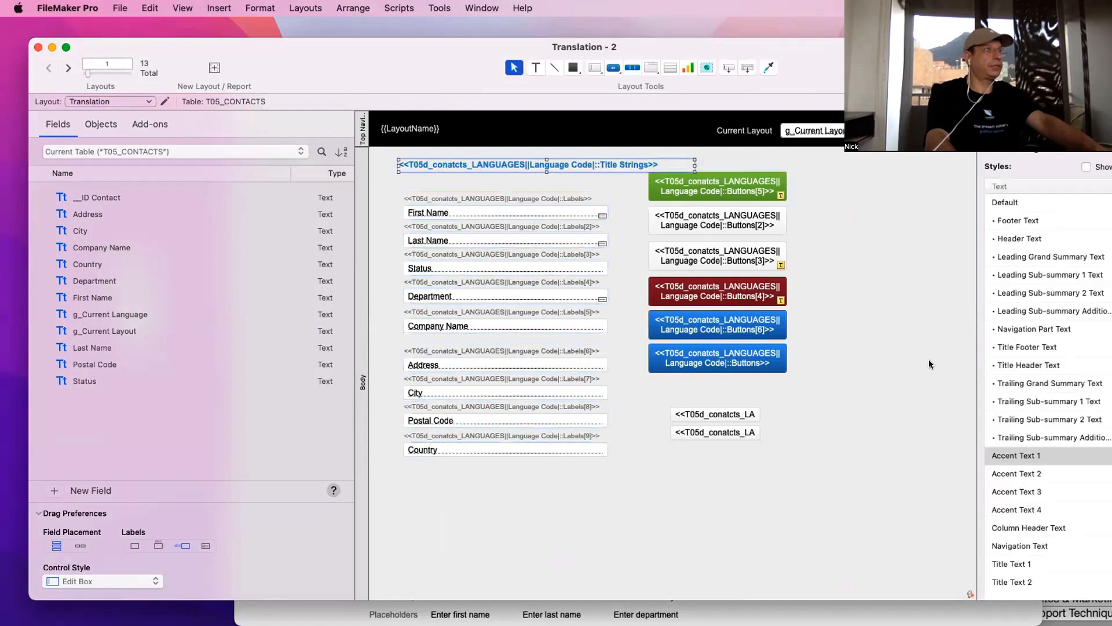
Move the six colored and white buttons right and down, clear of the title, and display the layout in Browse mode
left_click_drag(932, 403, 644, 167)
left_click_drag(736, 181, 808, 197)
key("super+b")
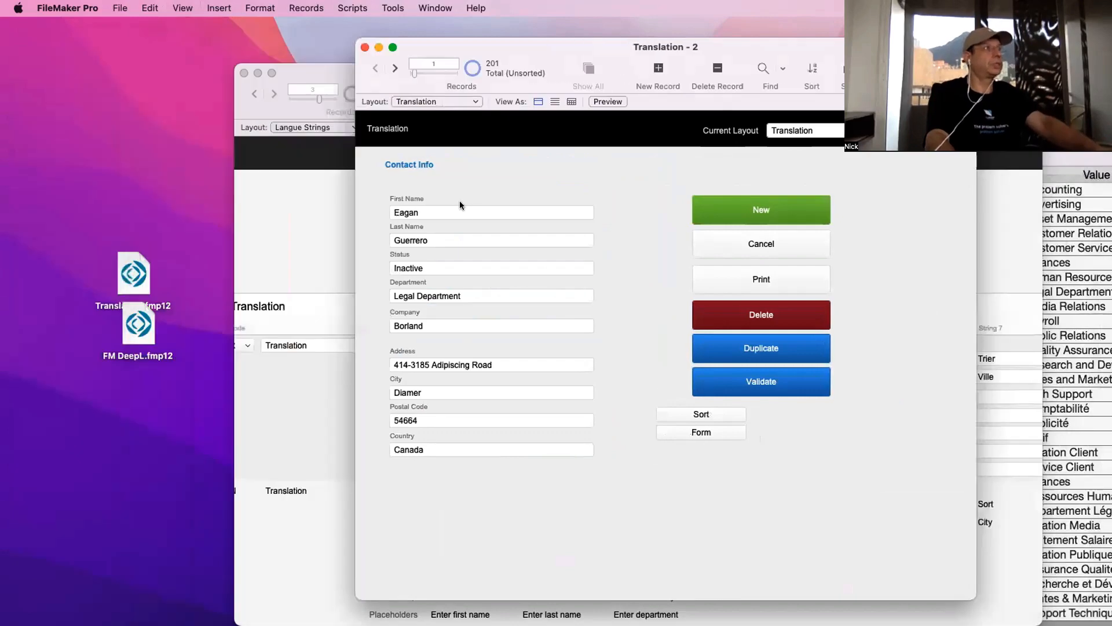
Move the title down to sit just above the First Name label, aligned with the labels, and check the layout in French
key("super+l")
left_click_drag(430, 161, 432, 176)
key("super+b")
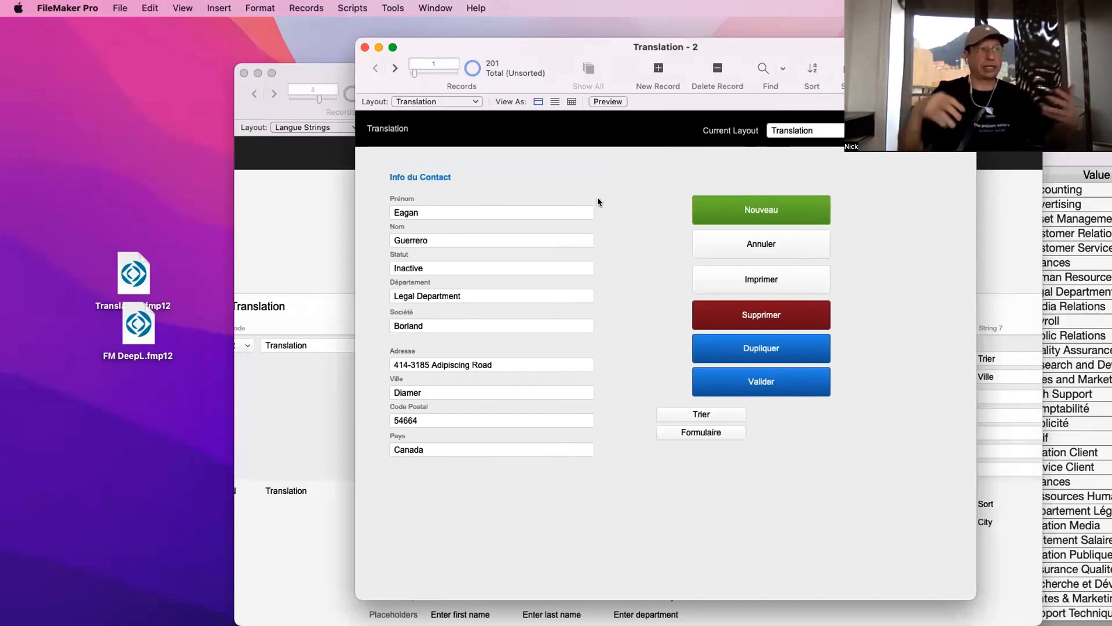
key("super+shift+d")
key("Escape")
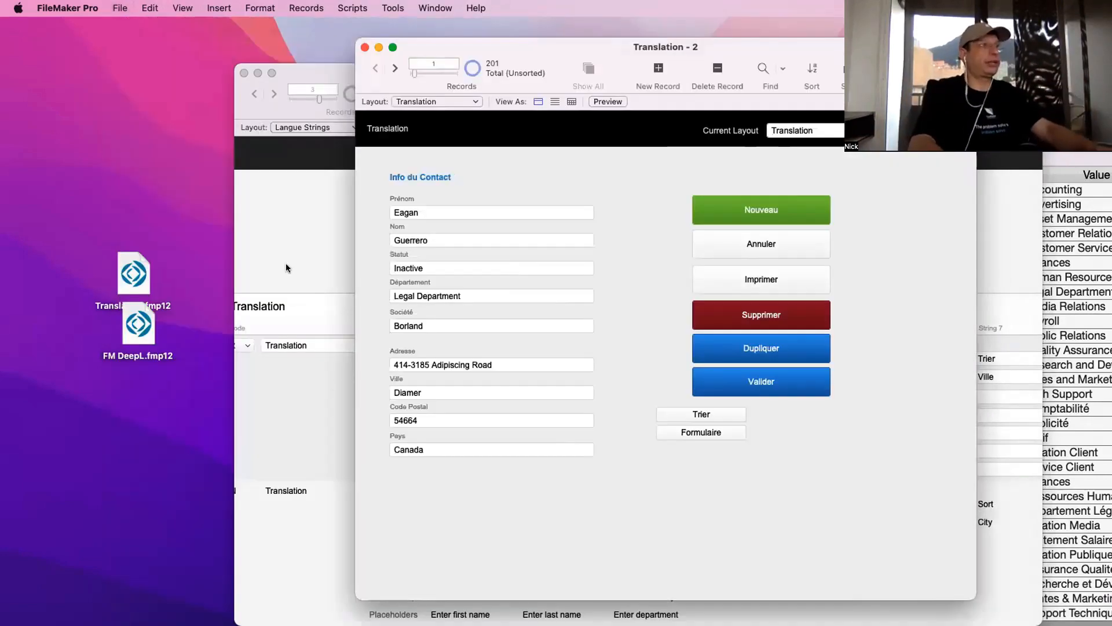
Increase the body height of the Langue Strings layout to add space below the Placeholders row
left_click(286, 264)
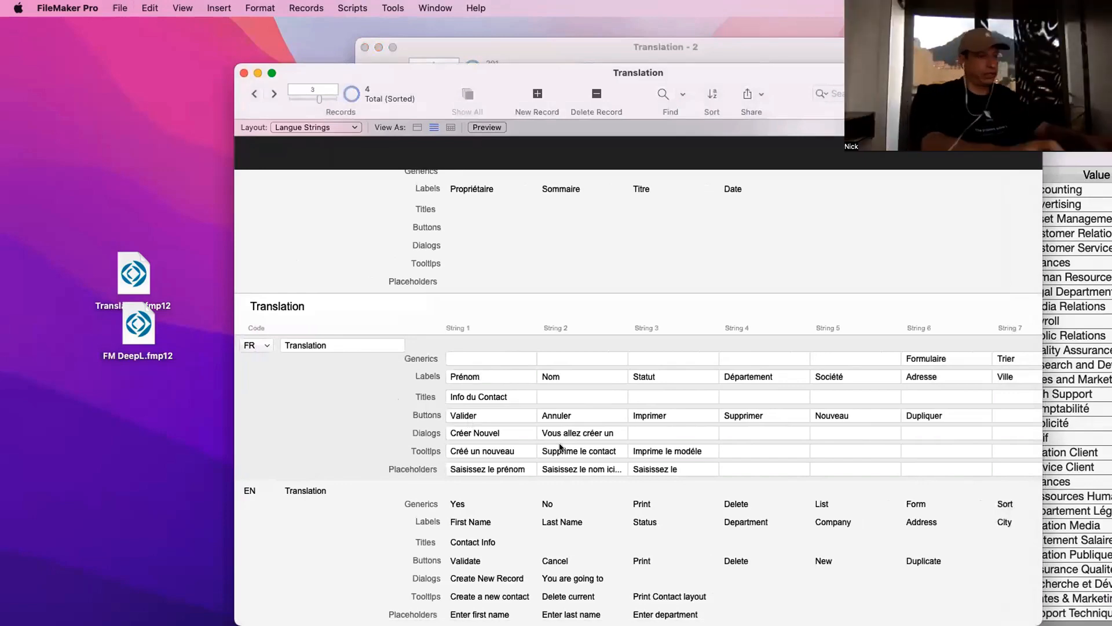
key("super+l")
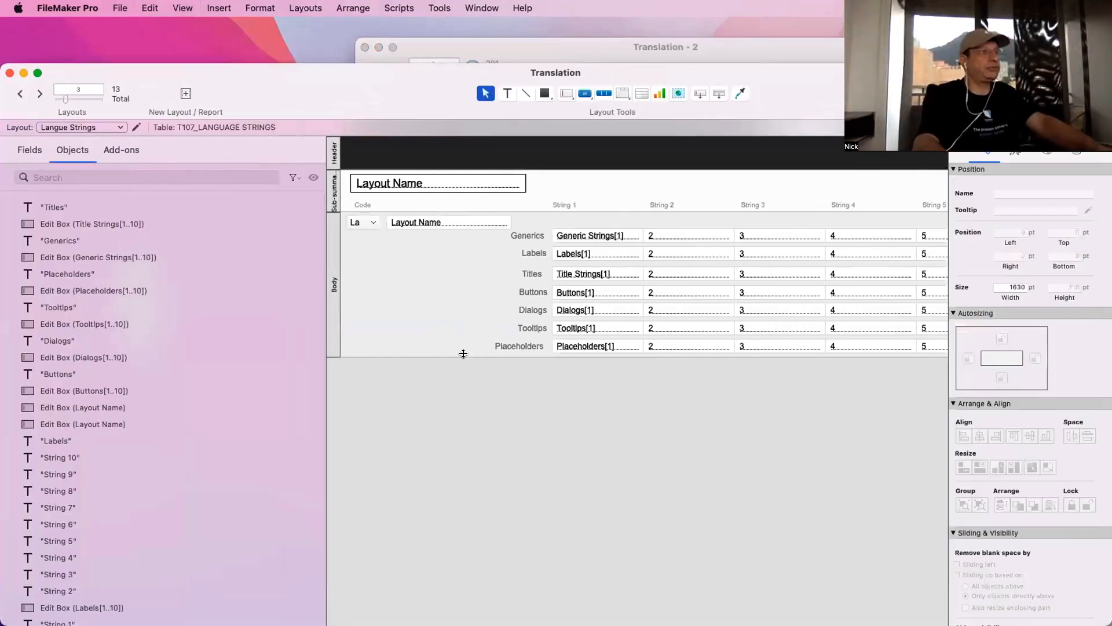
left_click_drag(463, 354, 460, 383)
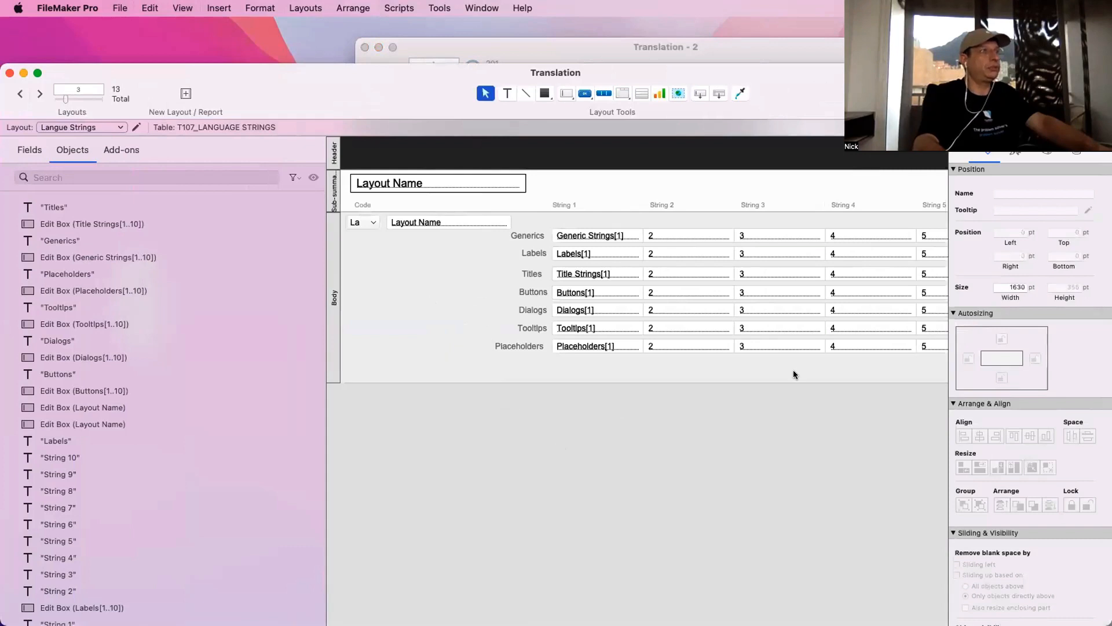
scroll(799, 374, "right", 10)
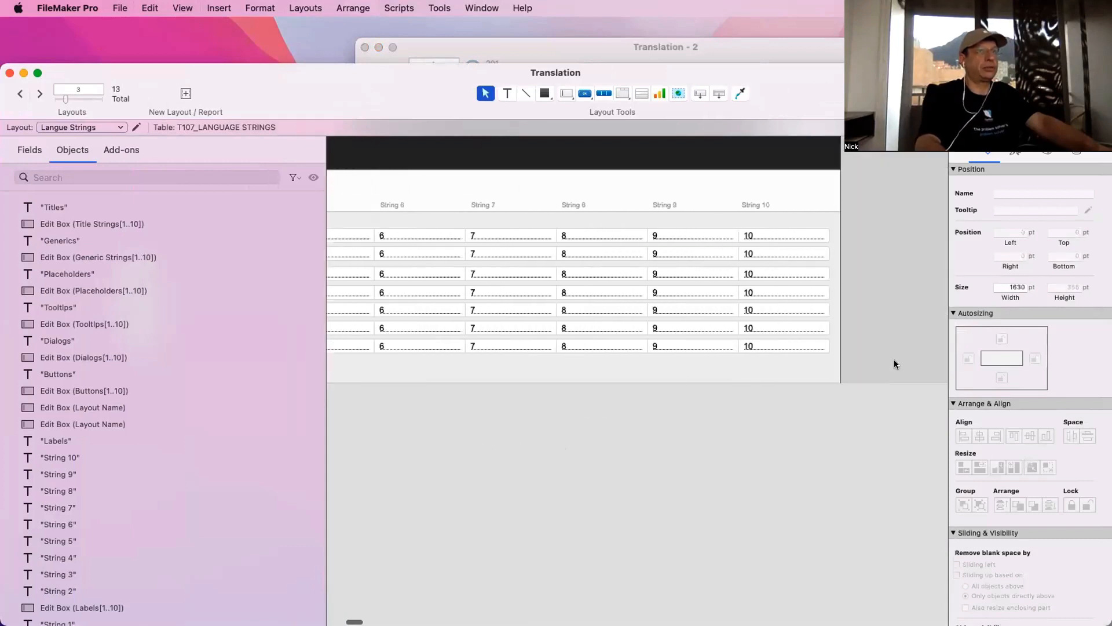
scroll(630, 325, "left", 10)
Narrow the body's Layout Name field and align it and the language code pop-up with the Generics row
left_click(455, 224)
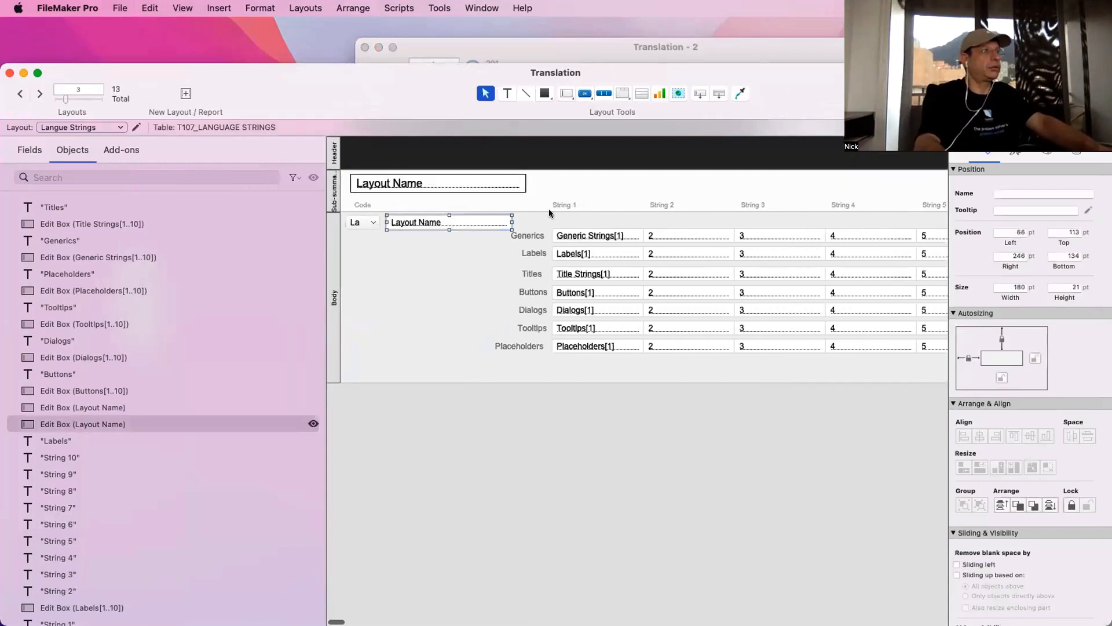
left_click(539, 221)
left_click(502, 224)
left_click_drag(506, 220, 470, 220)
left_click_drag(512, 219, 625, 335)
left_click(649, 363)
left_click_drag(749, 354, 304, 215)
left_click_drag(415, 223, 416, 233)
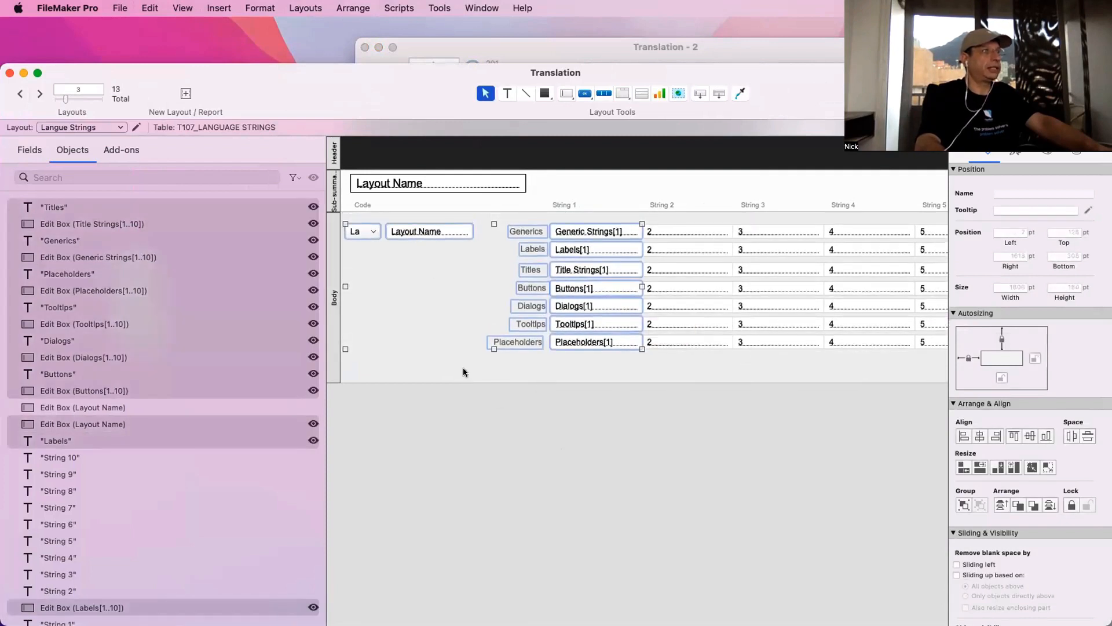
Reduce the Langue Strings body height slightly and select the EN Translation record's first label string, First Name, in Browse mode
left_click_drag(458, 378, 461, 363)
key("super+b")
scroll(464, 382, "down", 5)
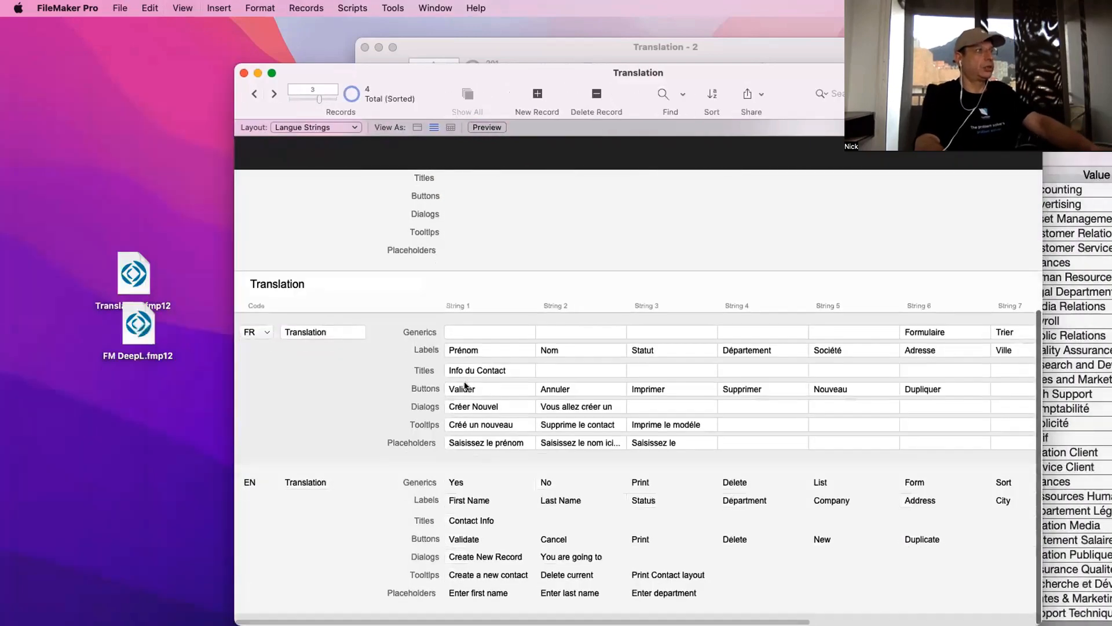
scroll(464, 381, "up", 1)
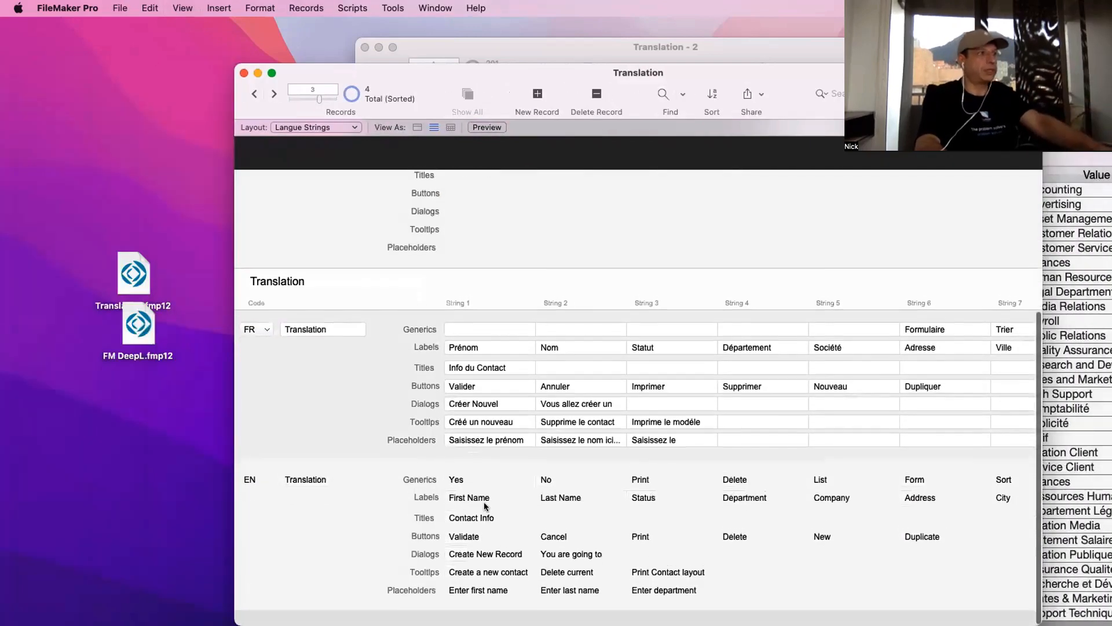
scroll(485, 498, "up", 6)
scroll(370, 351, "down", 5)
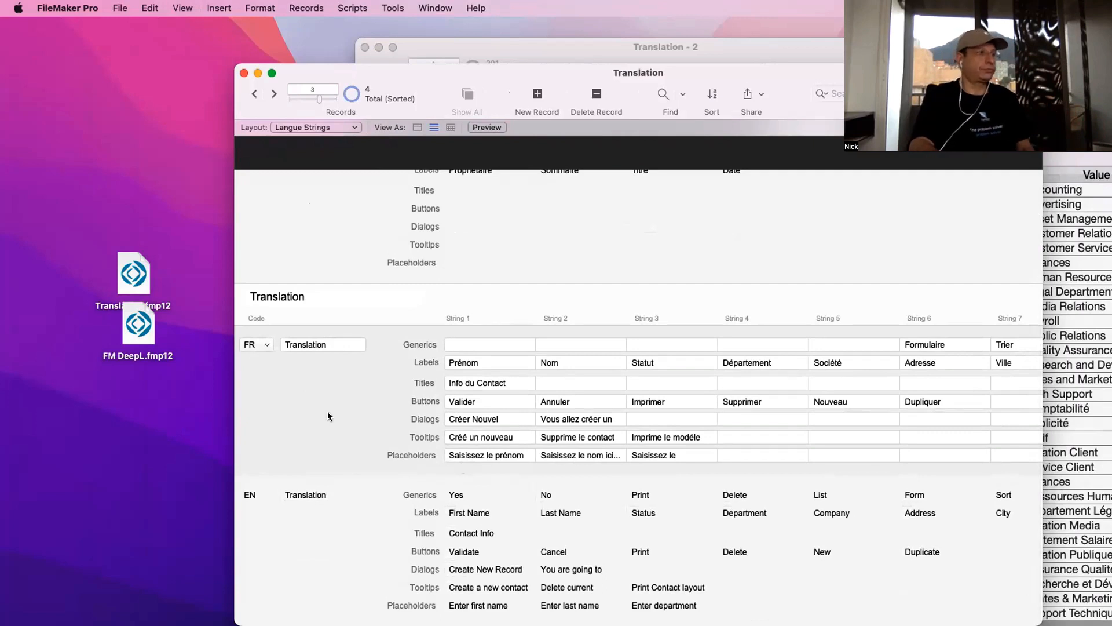
left_click(449, 514)
left_click(470, 512)
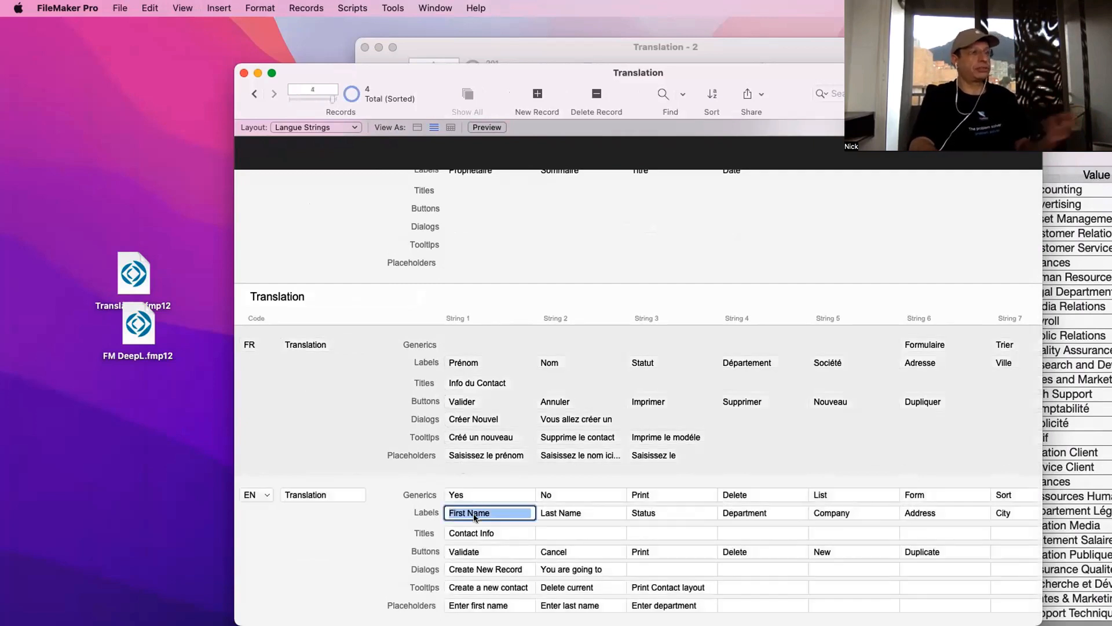
left_click(431, 512)
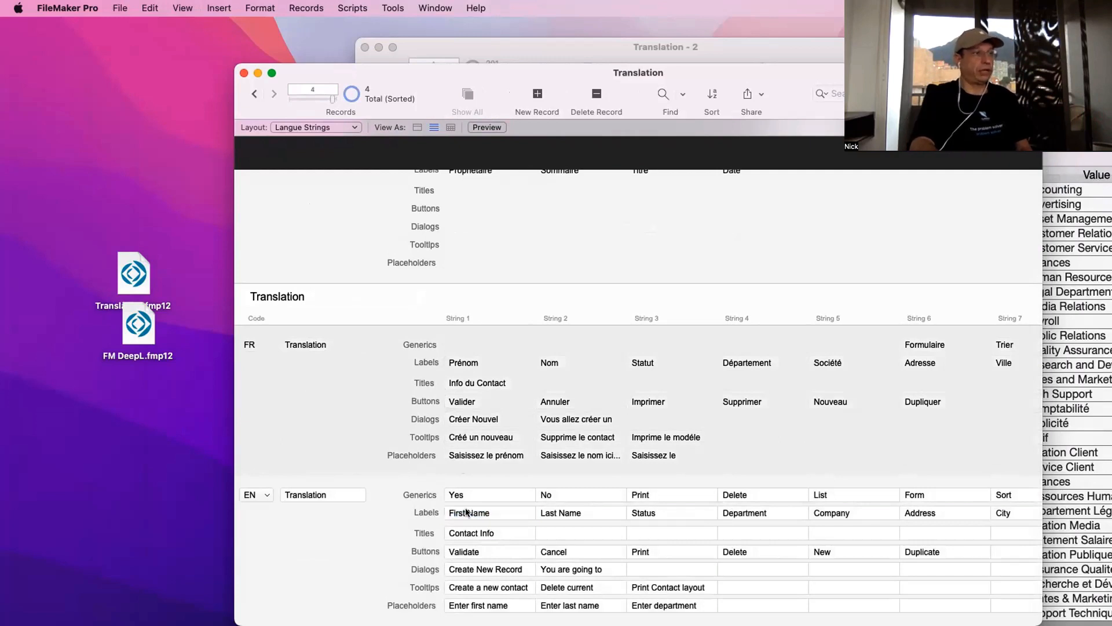
left_click(467, 512)
left_click(438, 513)
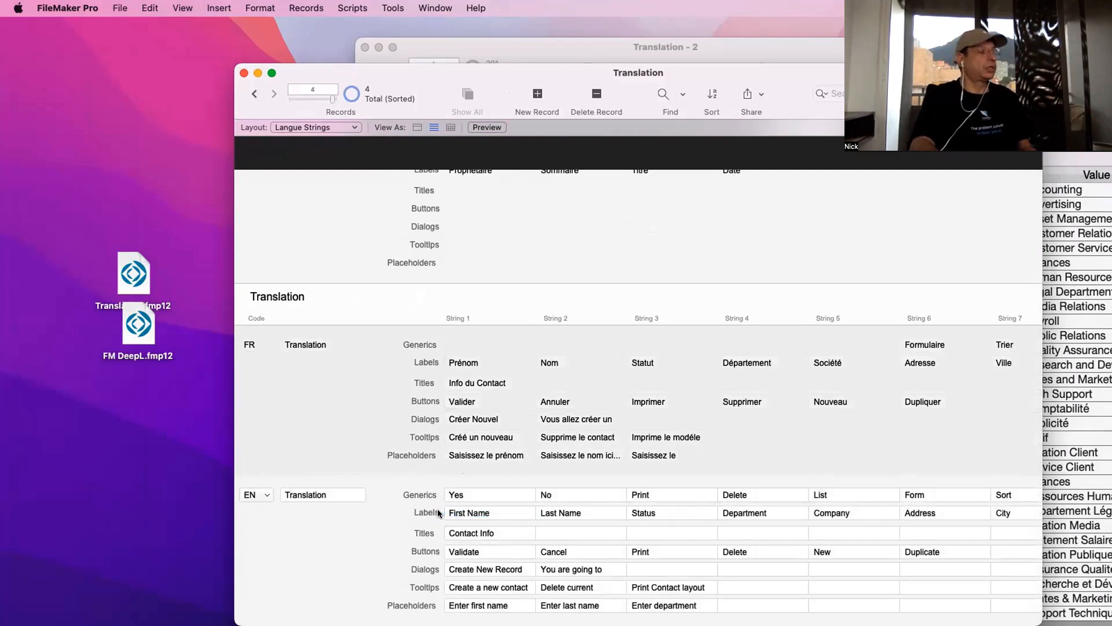
key("Tab")
left_click(433, 516)
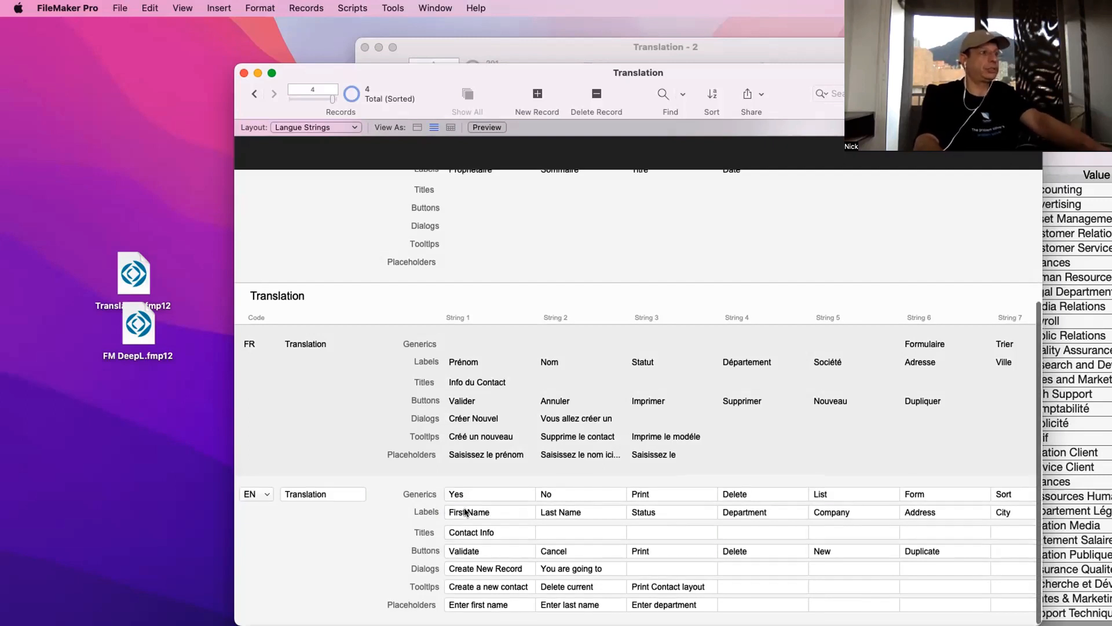
scroll(441, 510, "right", 1)
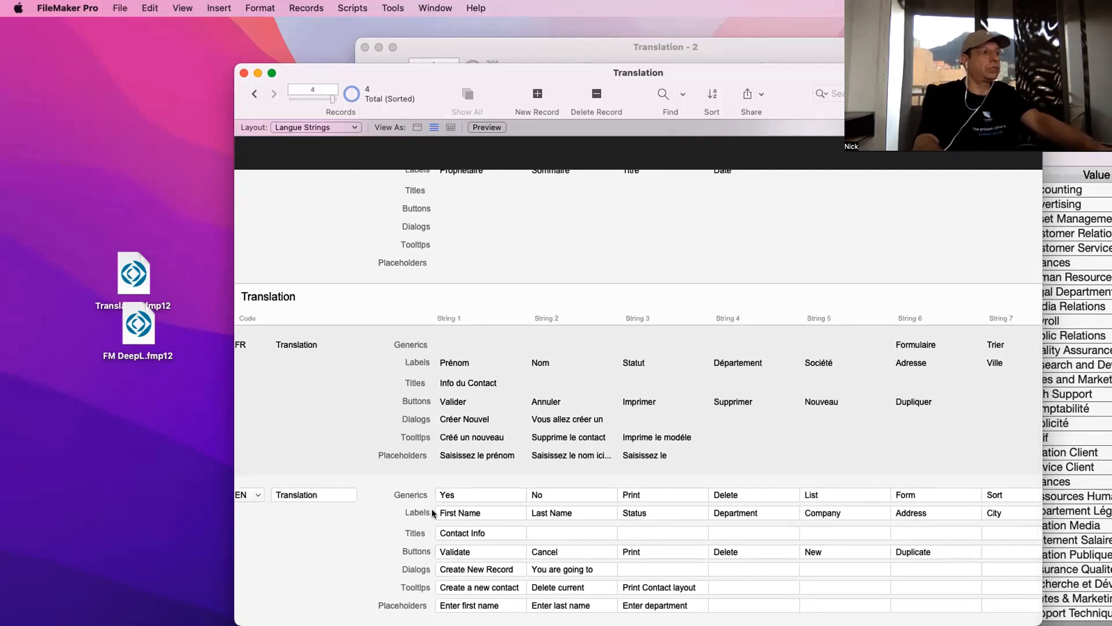
Evaluate List ( T107_LANGUAGE STRINGS::Labels ) in the Data Viewer, copy the resulting English labels and discard the expression
left_click(393, 7)
left_click(405, 59)
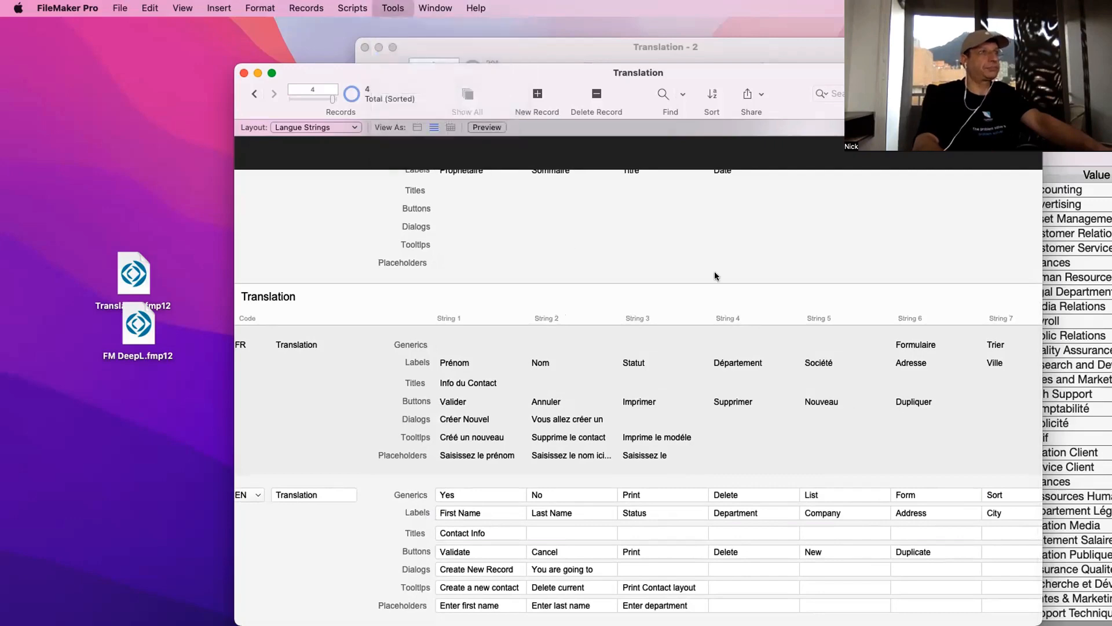
left_click(916, 500)
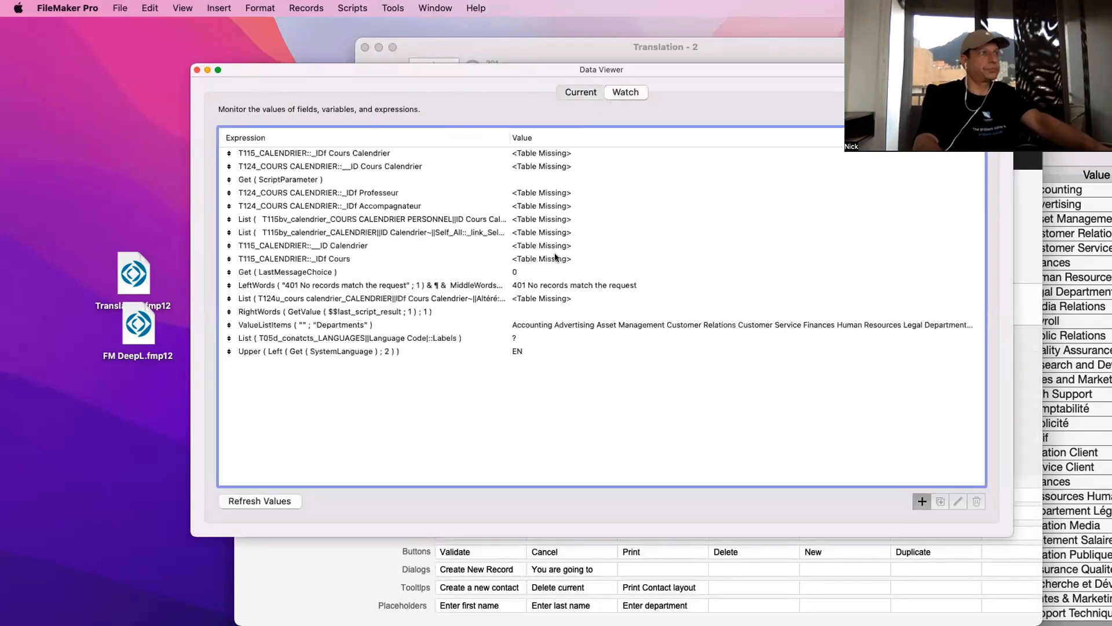
type("List")
key("Return")
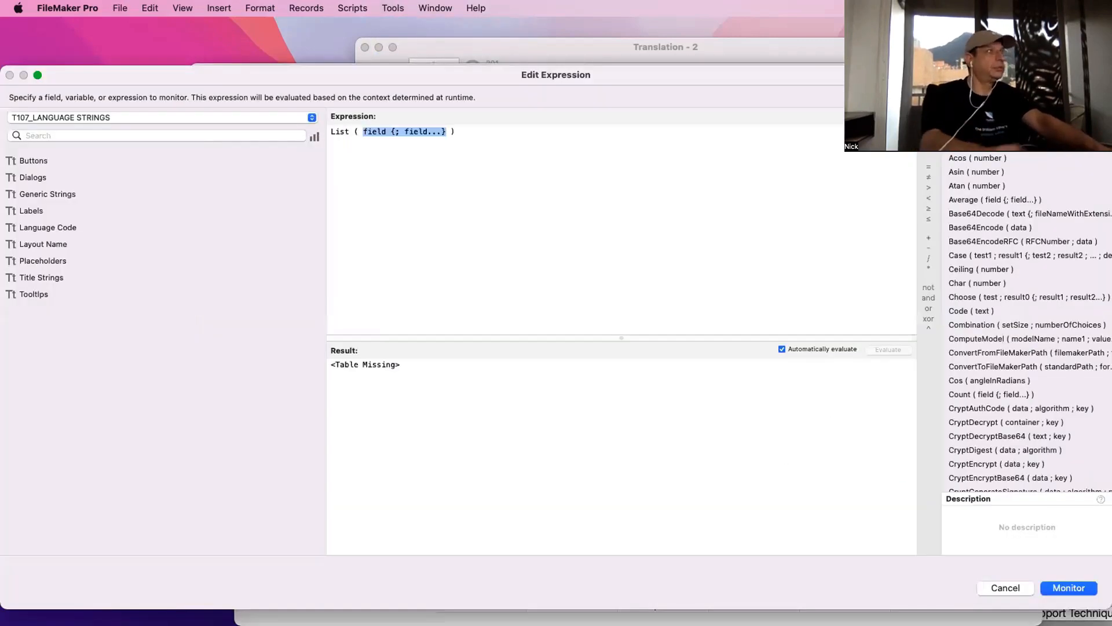
double_click(75, 216)
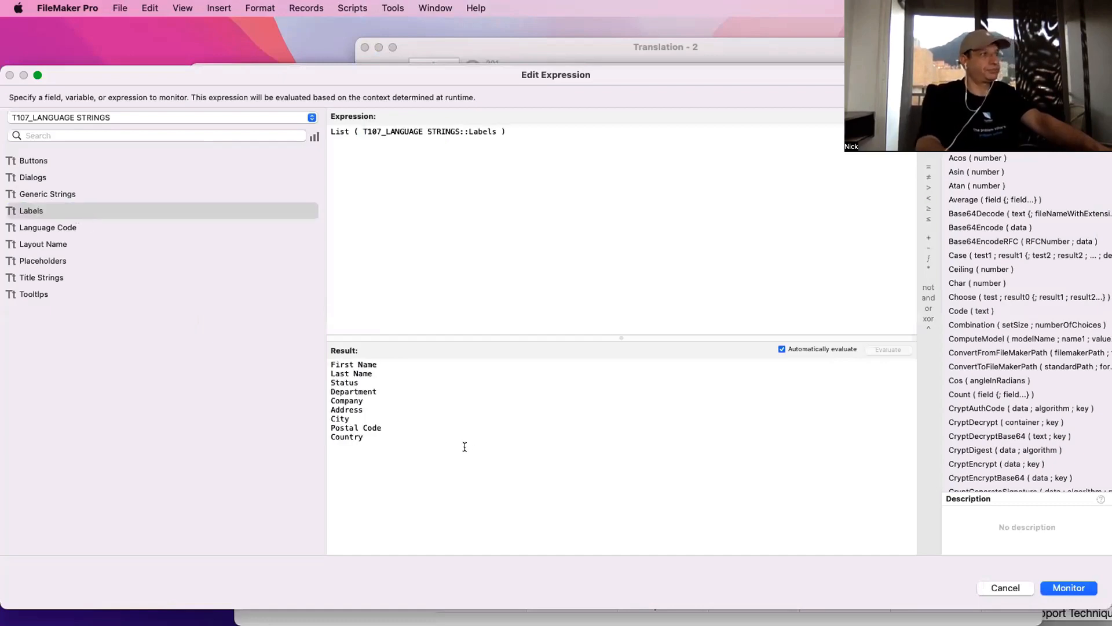
left_click_drag(465, 446, 325, 360)
key("super+c")
key("Escape")
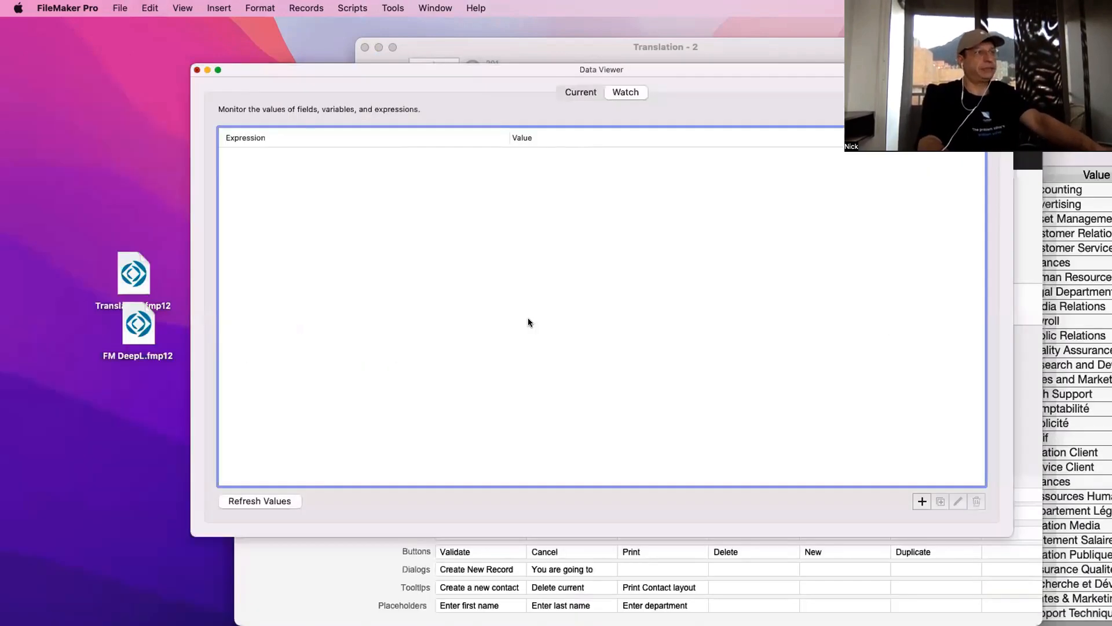
key("super+w")
Open FM DeepL.fmp12, replace the source text with the copied labels and set the translation language to ES Spanish
double_click(157, 350)
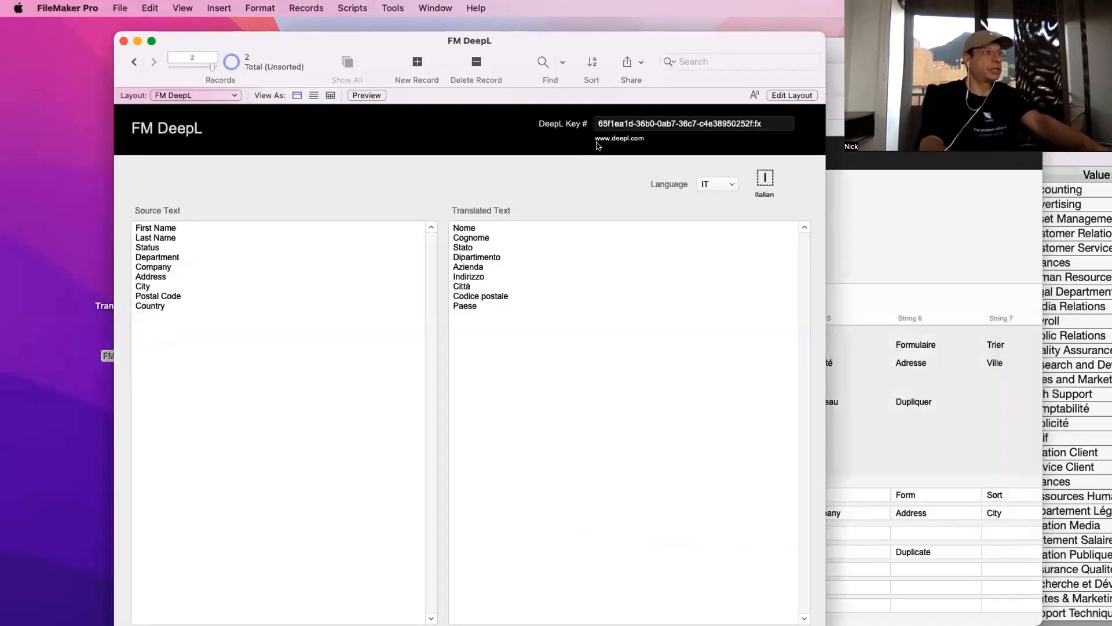
left_click(265, 317)
key("super+a")
key("super+v")
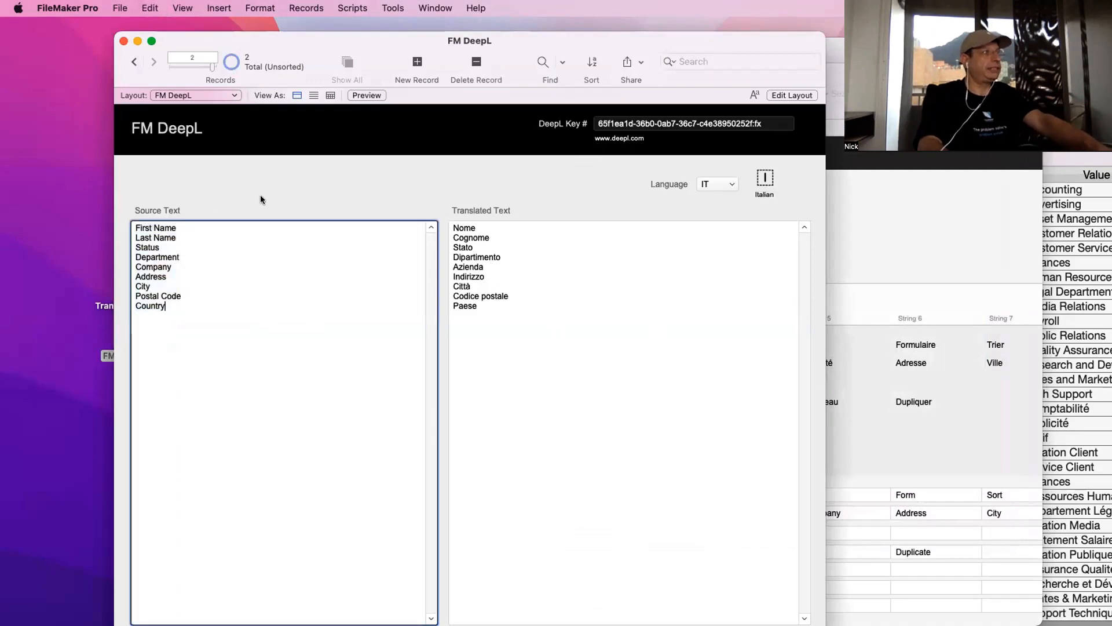
left_click(710, 184)
left_click(728, 113)
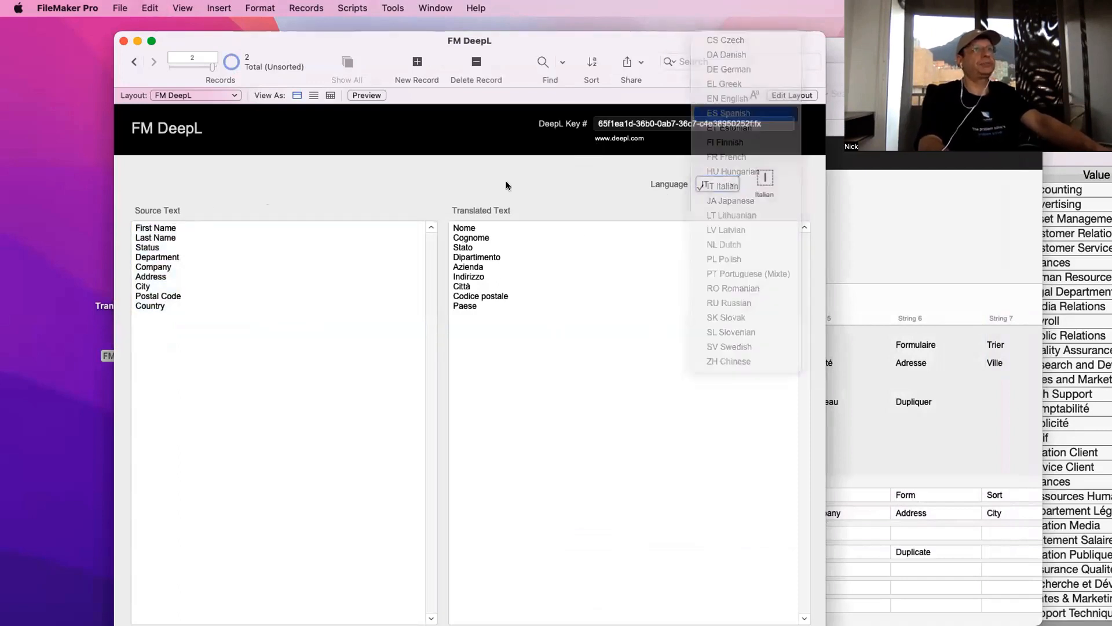
Arrange the FM DeepL and Translation windows so both texts are reachable and copy Nombre from the translated text
left_click(503, 328)
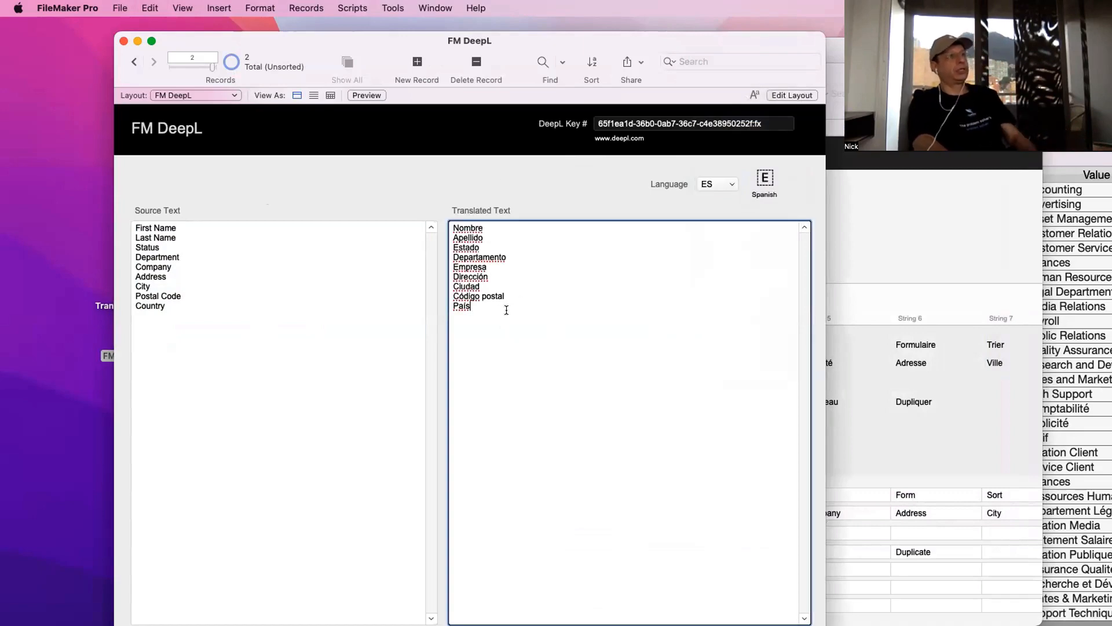
key("super+a")
left_click_drag(652, 65, 923, 151)
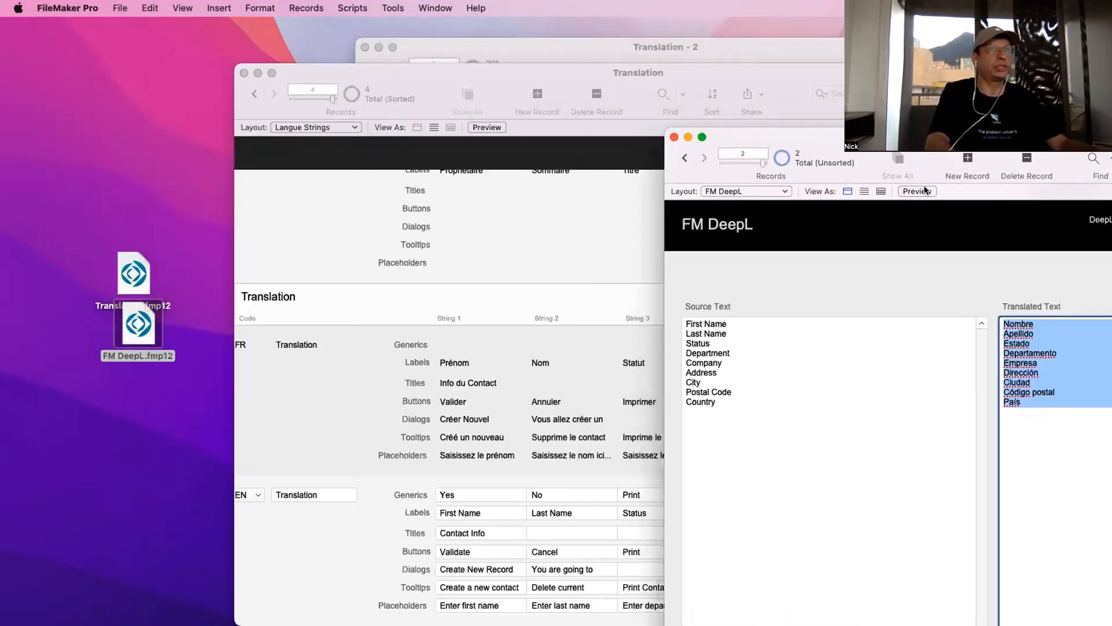
left_click(1022, 324)
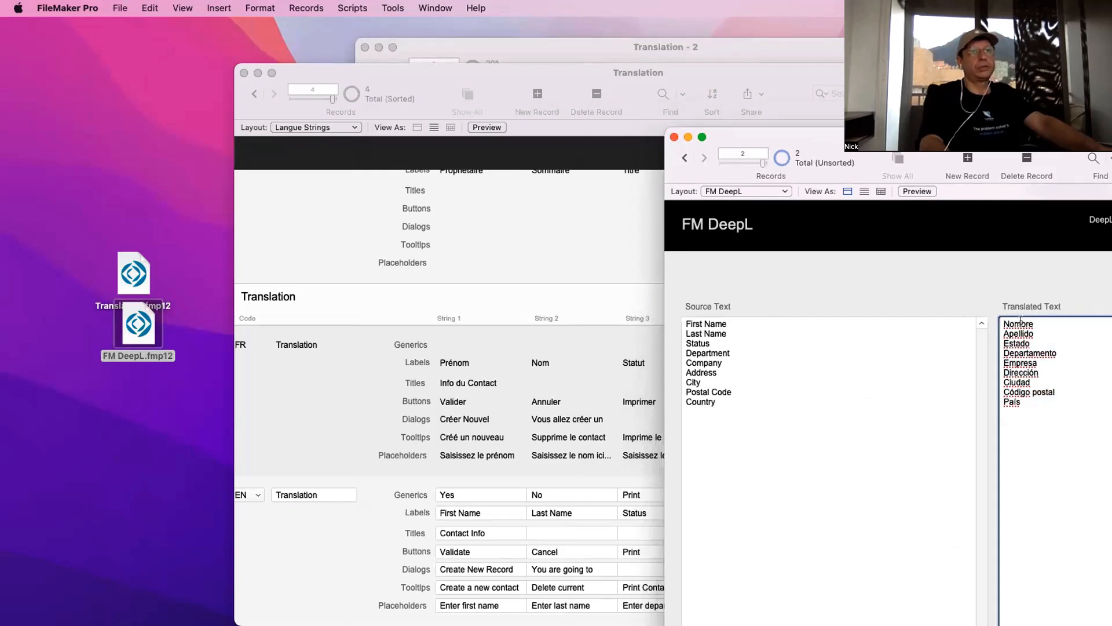
double_click(1023, 324)
key("super+c")
left_click(326, 441)
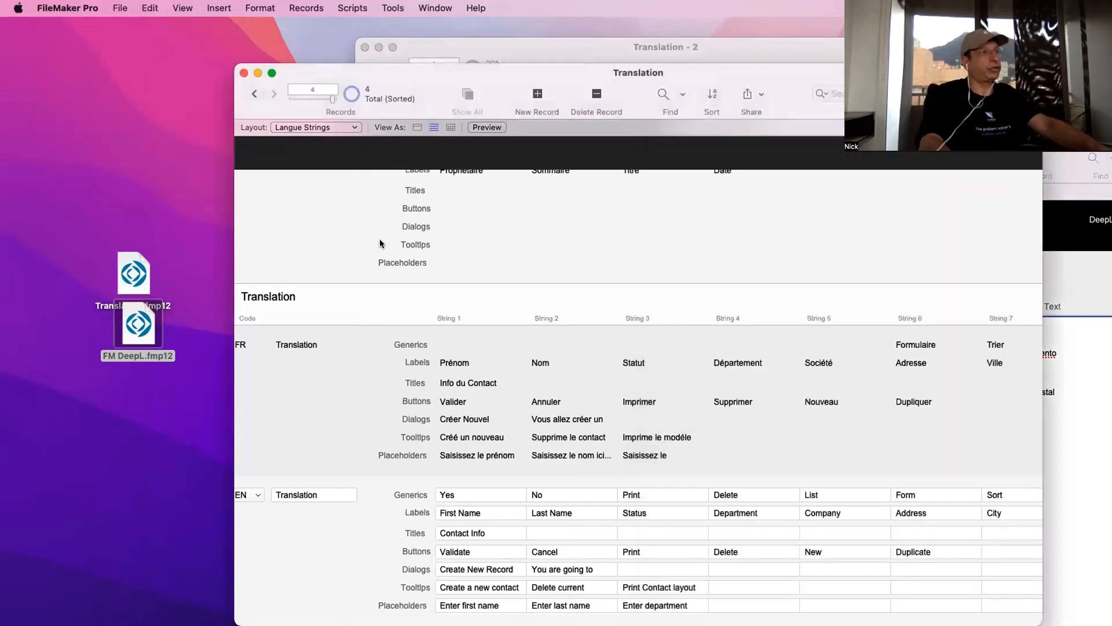
scroll(380, 239, "left", 1)
left_click_drag(387, 72, 313, 15)
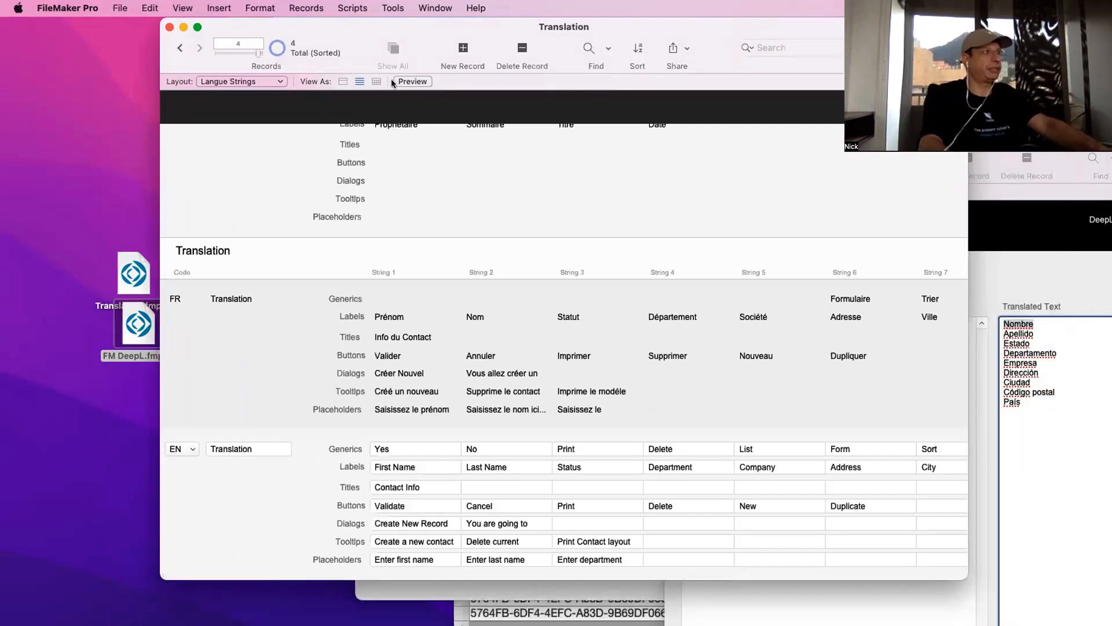
Add a new Langue Strings record with language code ES and paste Nombre as its first label string
left_click(455, 45)
left_click(175, 448)
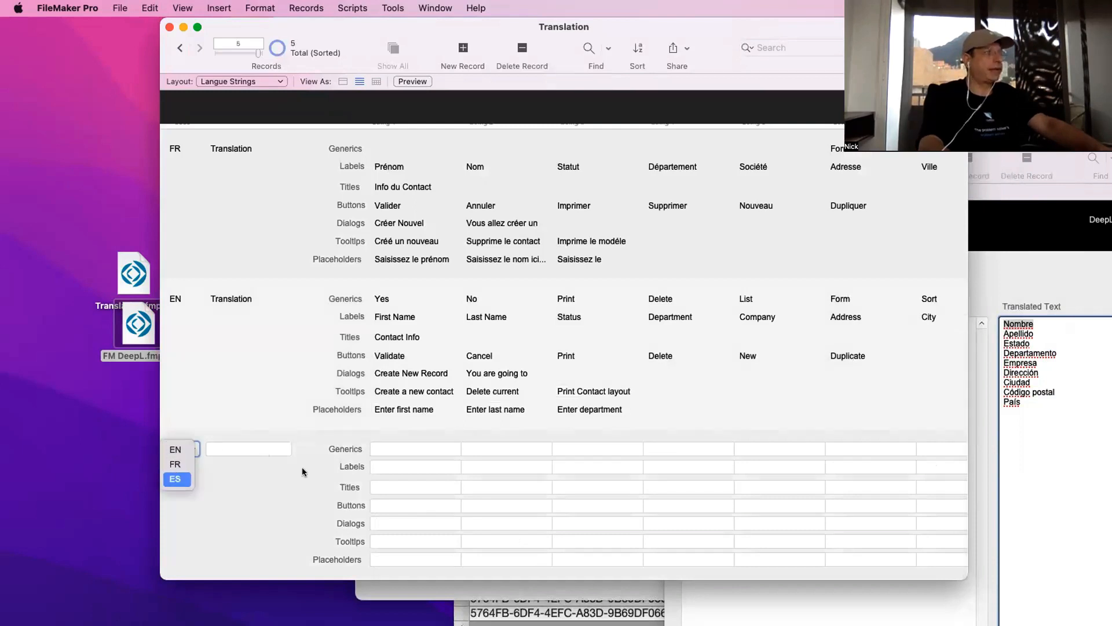
key("Return")
left_click(392, 467)
key("super+v")
Copy Apellido and Estado from the DeepL translation into the ES record's second and third label strings
left_click(1042, 344)
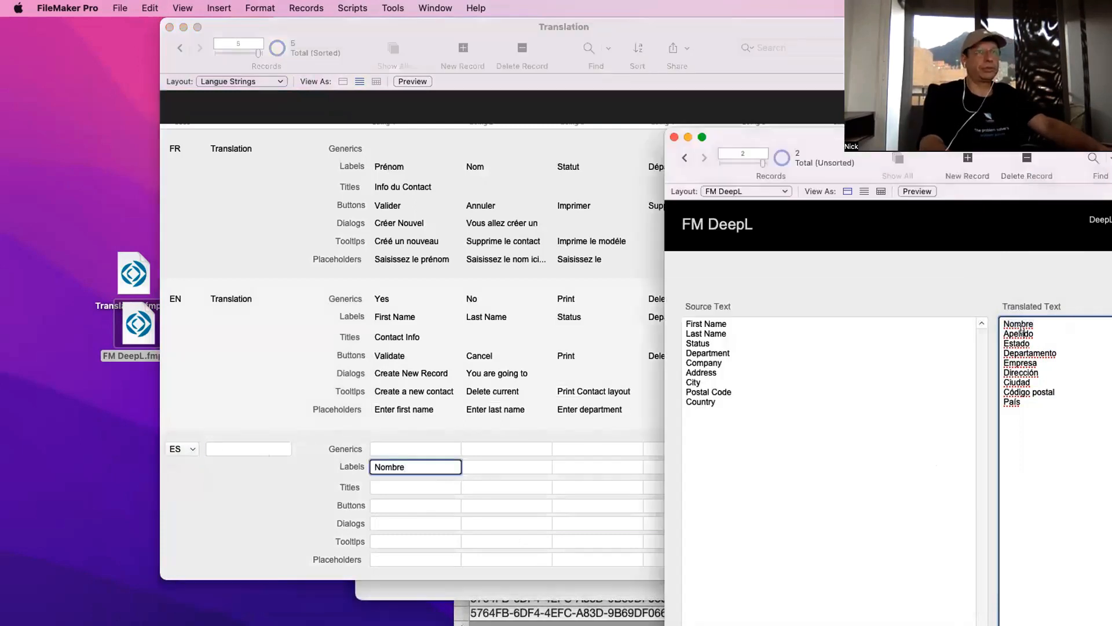
left_click(507, 466)
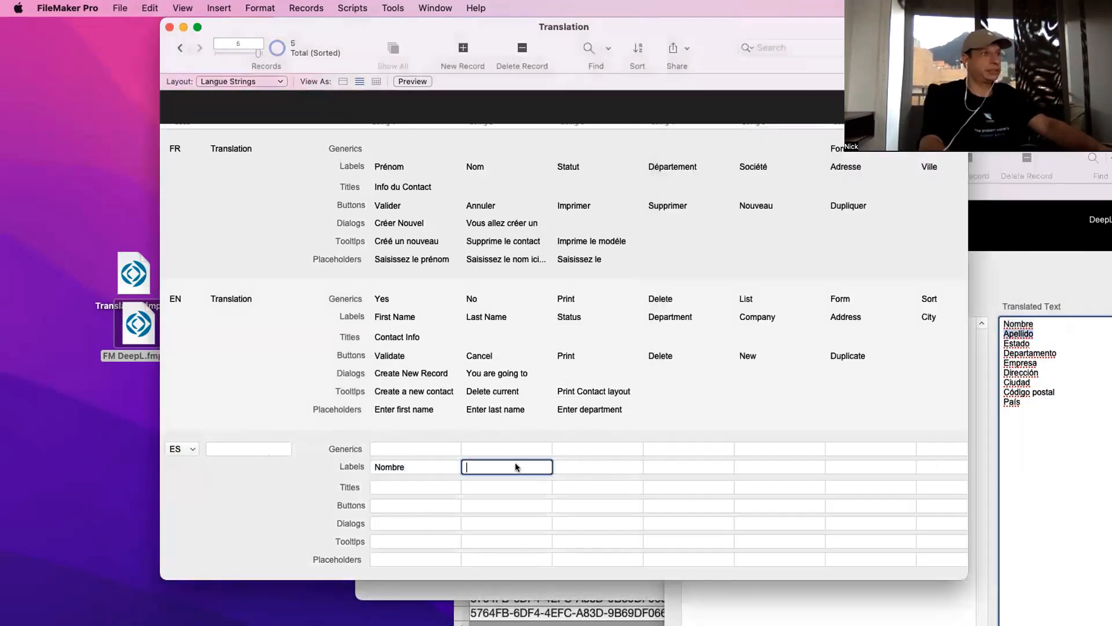
key("super+v")
left_click(1017, 343)
double_click(1018, 343)
key("super+c")
left_click(593, 467)
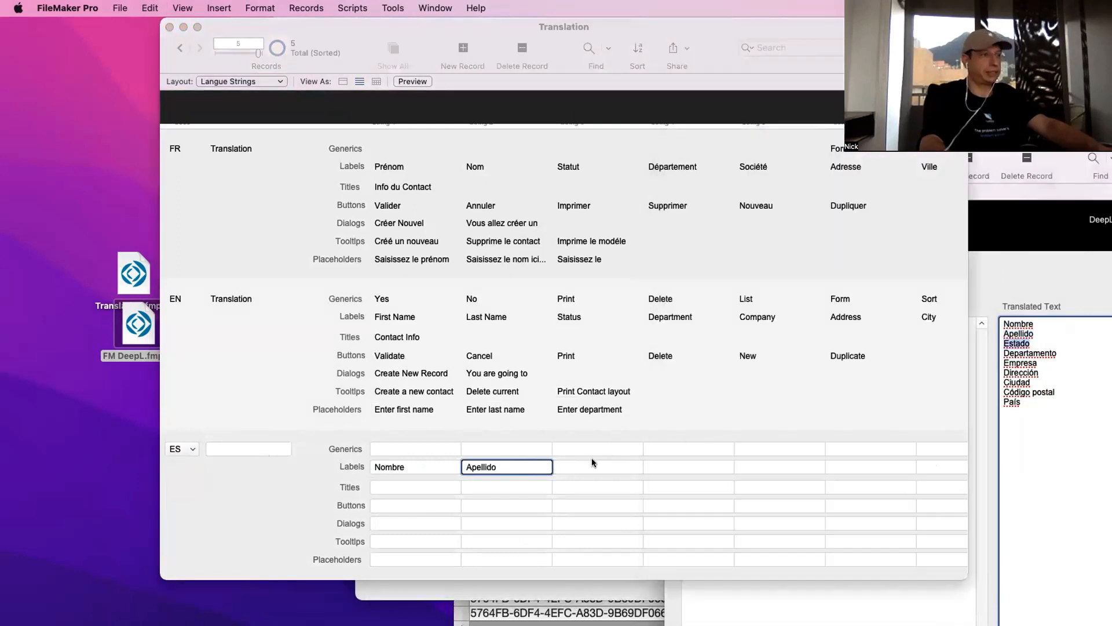
key("super+v")
Copy Departamento and Empresa from the DeepL translation into the ES record's fourth and fifth label strings
left_click(1020, 348)
double_click(1021, 351)
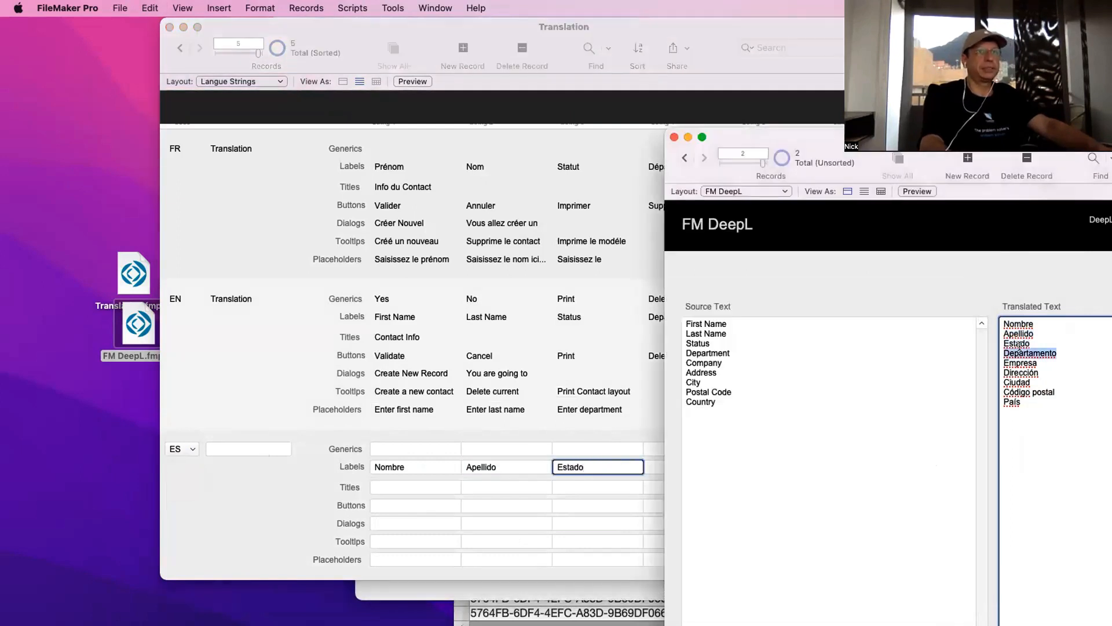
left_click(655, 467)
key("super+v")
left_click(1019, 360)
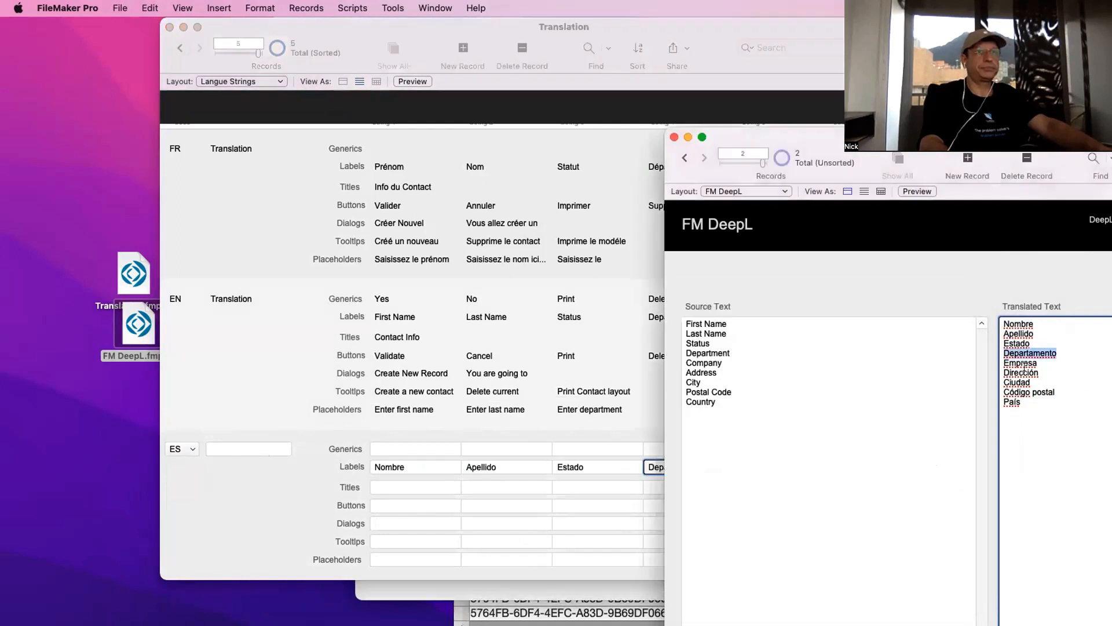
double_click(1020, 363)
left_click(481, 441)
left_click(763, 466)
Copy Dirección and Ciudad from the DeepL translation into the ES record's sixth and seventh label strings
left_click(1016, 372)
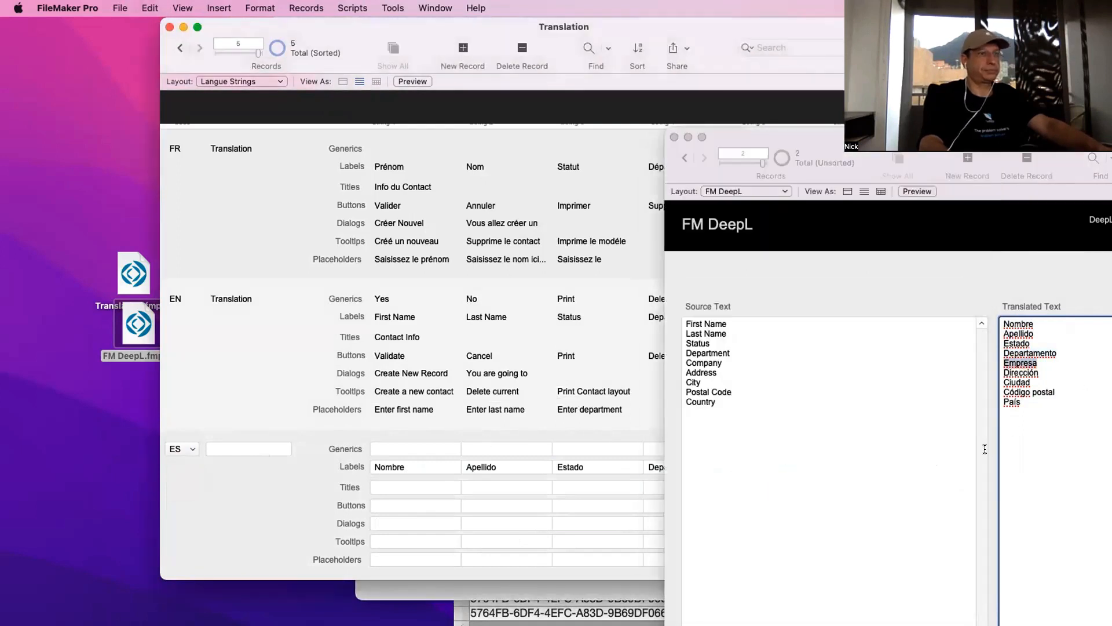
double_click(1017, 372)
left_click(644, 431)
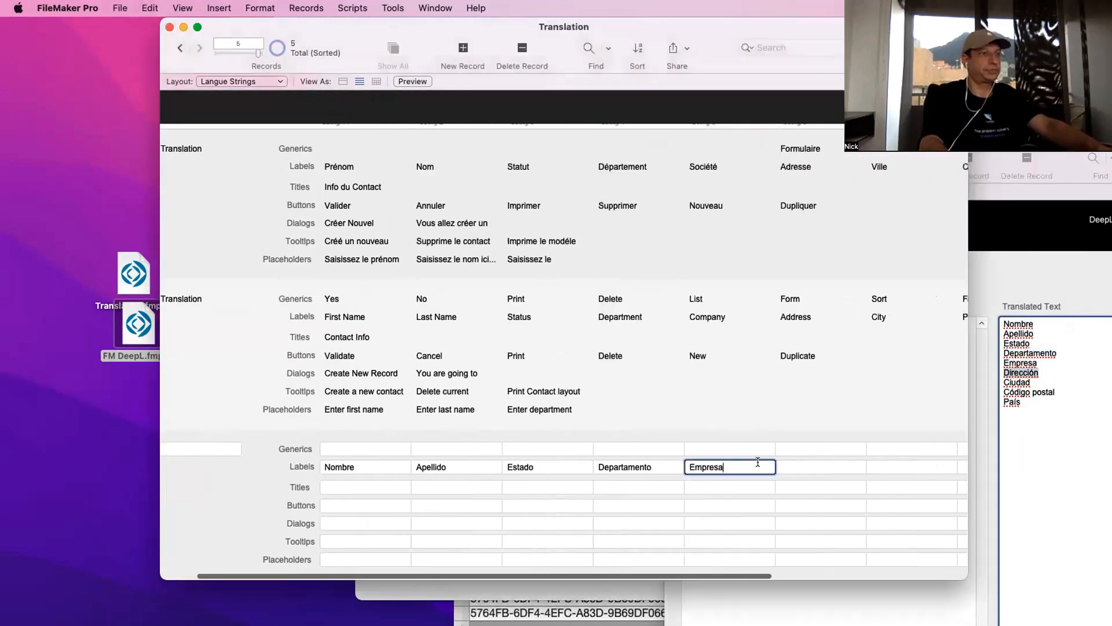
left_click(816, 466)
key("super+v")
left_click(1016, 378)
double_click(1016, 382)
key("super+c")
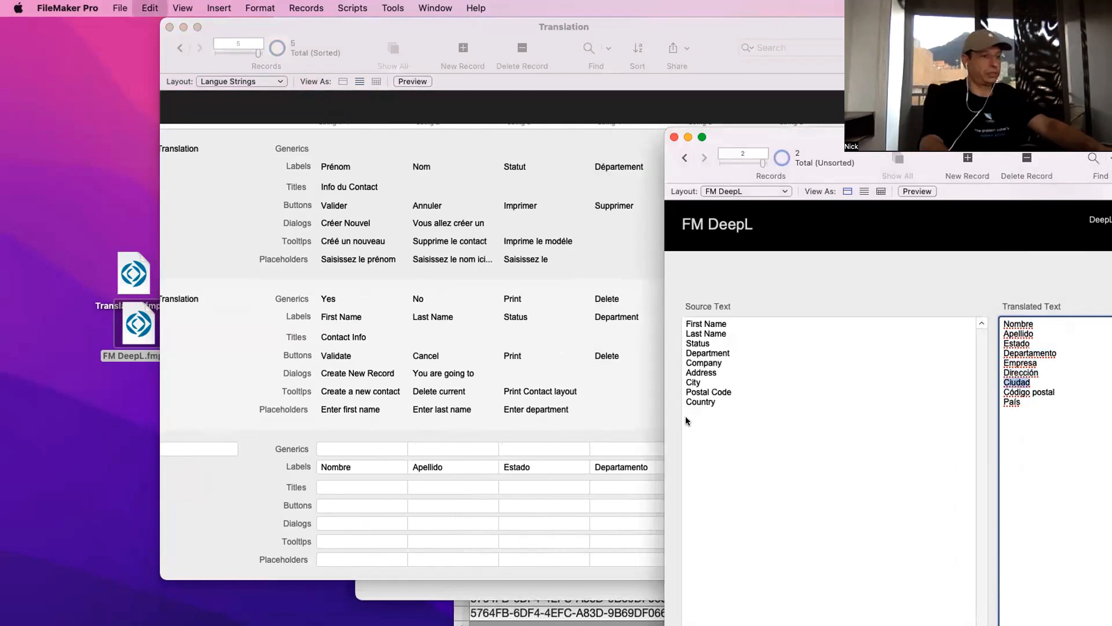
left_click(648, 430)
left_click(883, 466)
key("super+v")
Copy Código postal from the DeepL translation into the ES record's eighth label string
left_click(1019, 395)
triple_click(1020, 392)
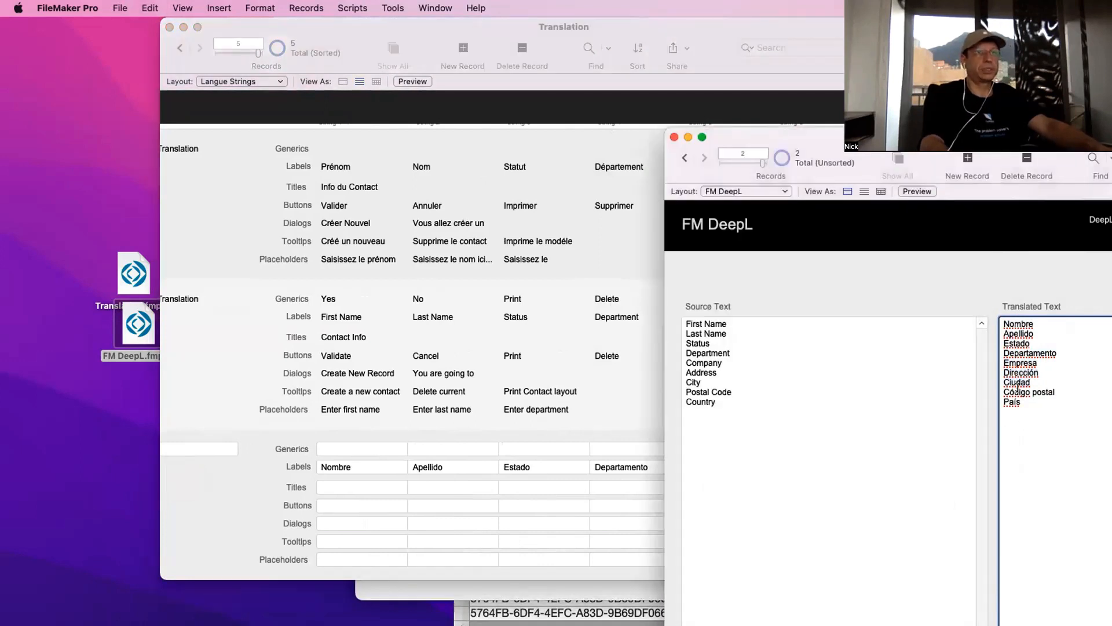
key("super+c")
left_click(579, 451)
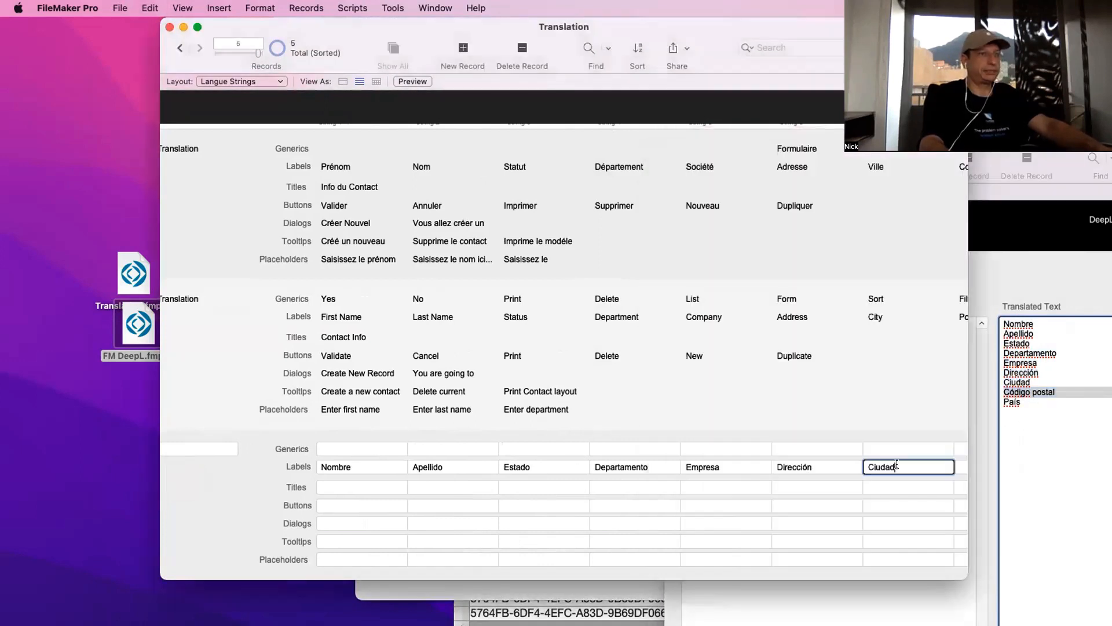
scroll(753, 457, "right", 5)
left_click(832, 468)
key("super+v")
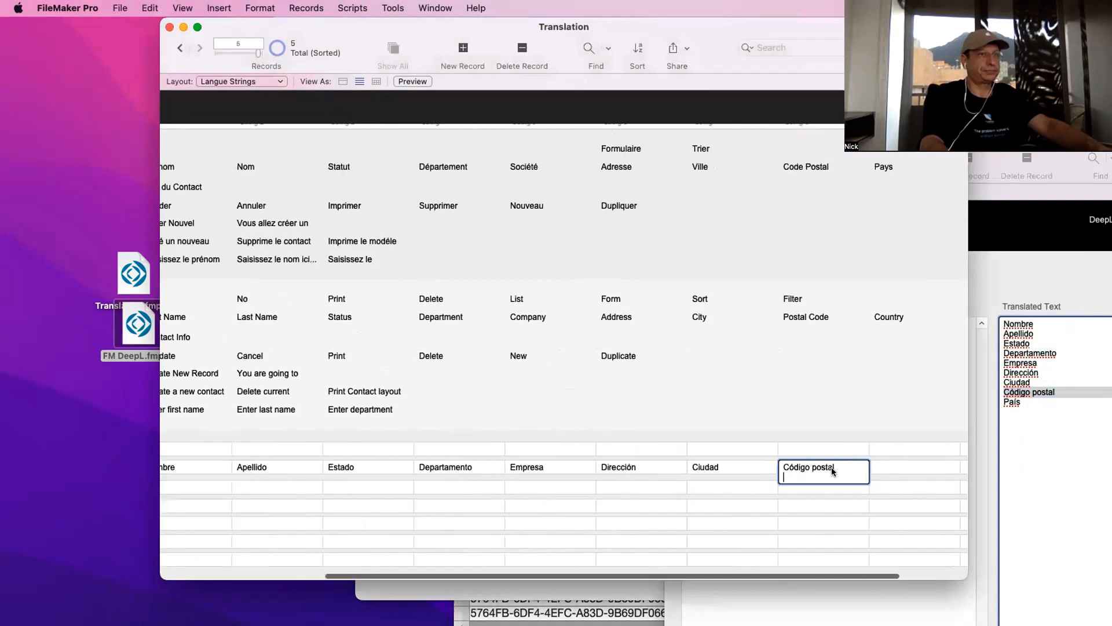
Copy País from the DeepL translation into the ES record's ninth label string and commit the record
triple_click(1014, 401)
key("super+c")
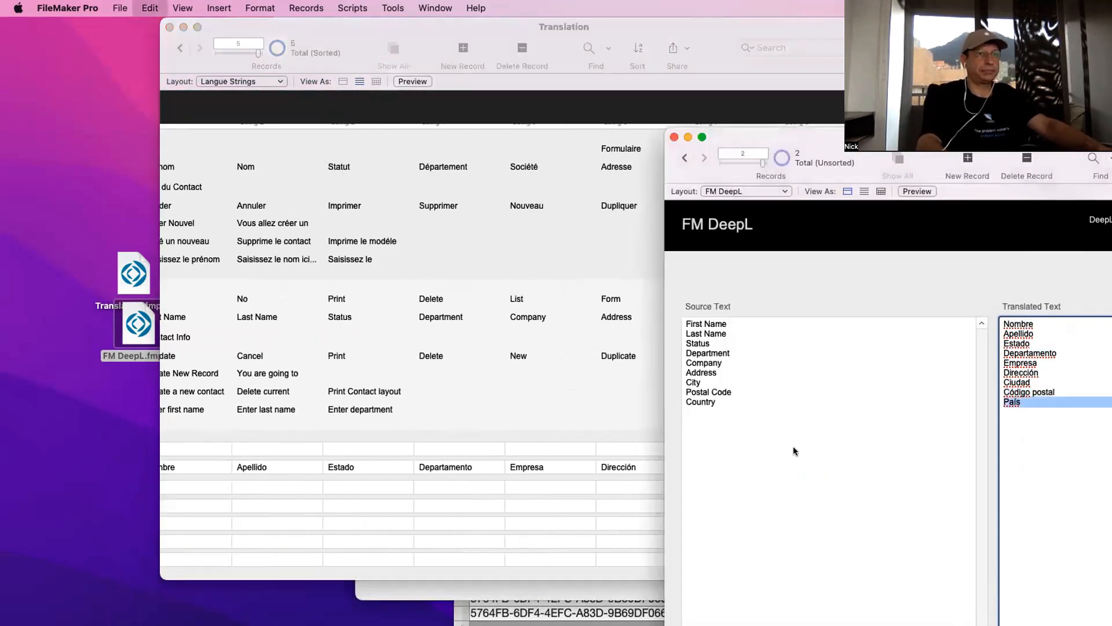
left_click(766, 493)
left_click(894, 472)
key("super+v")
left_click(854, 512)
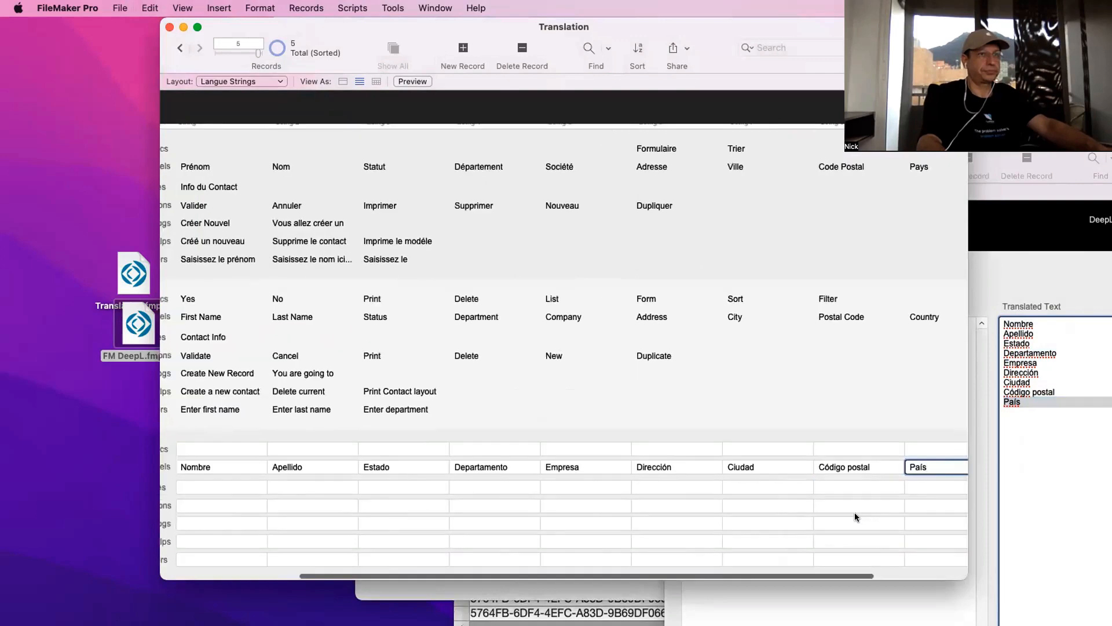
View the Translation layout to check its labels and return to the Langue Strings layout
scroll(537, 359, "left", 5)
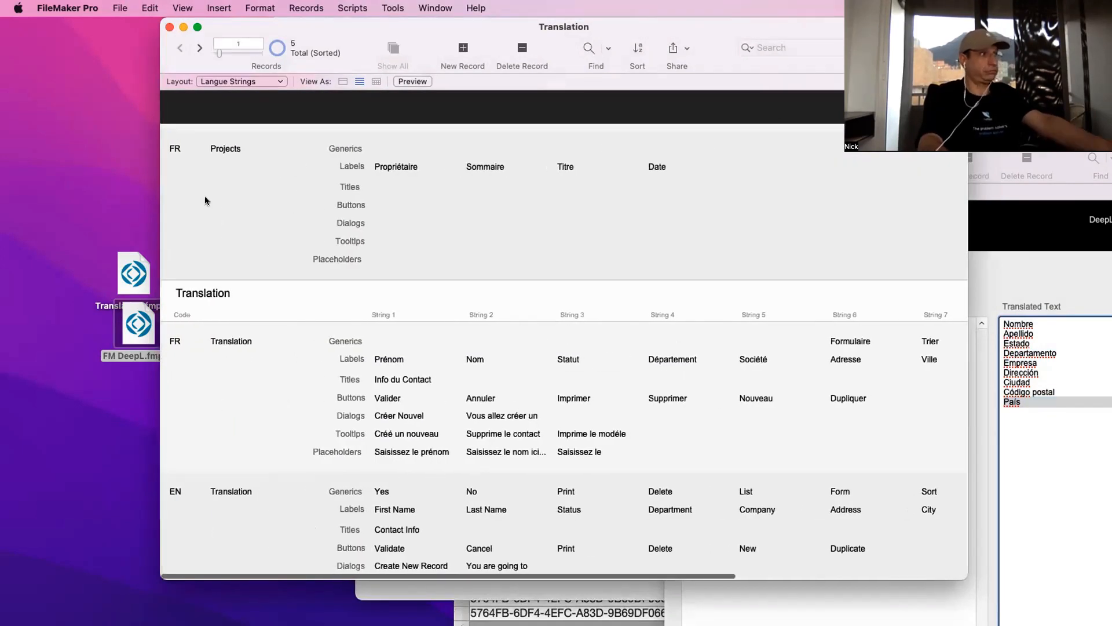
left_click(242, 81)
left_click(225, 50)
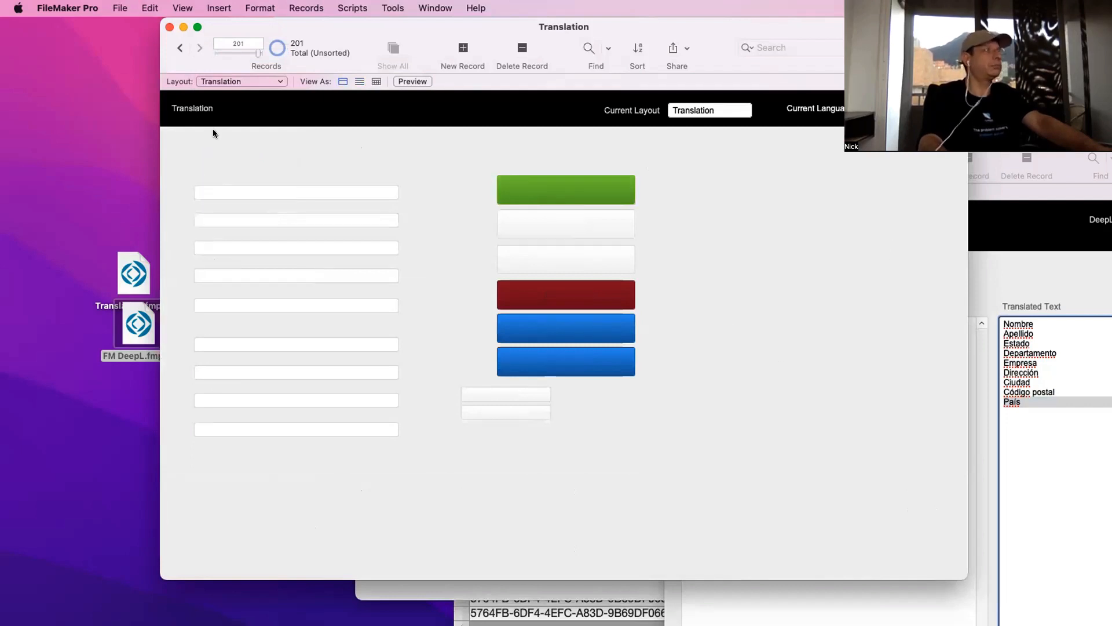
left_click(239, 82)
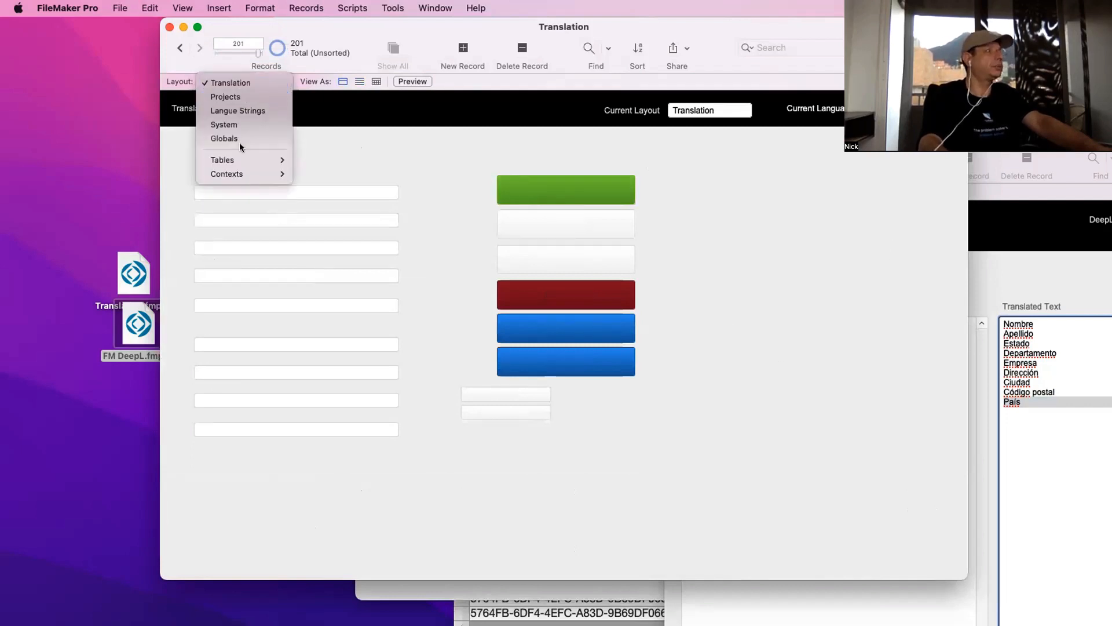
left_click(241, 111)
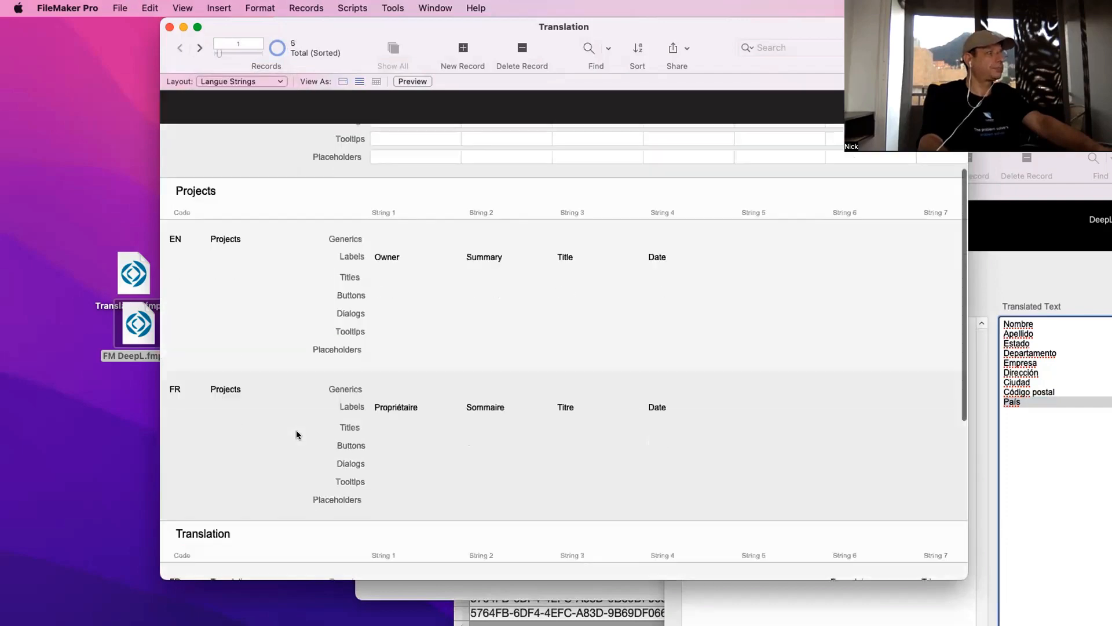
Enter Translation as the layout name of the ES record and commit it
scroll(297, 430, "down", 5)
scroll(260, 450, "up", 10)
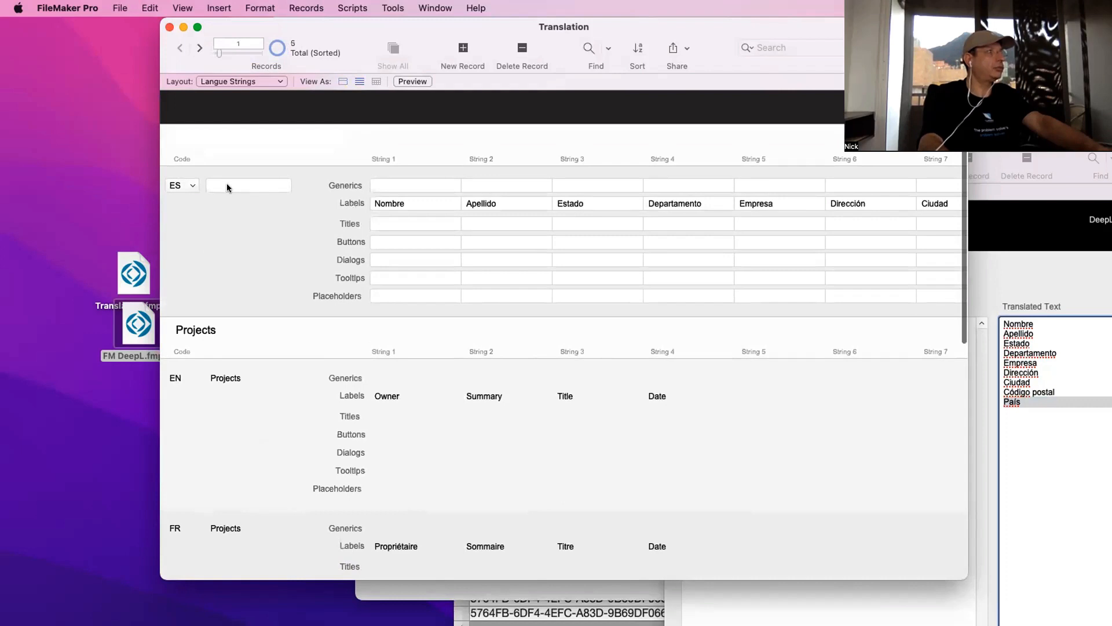
left_click(227, 186)
type("Transl")
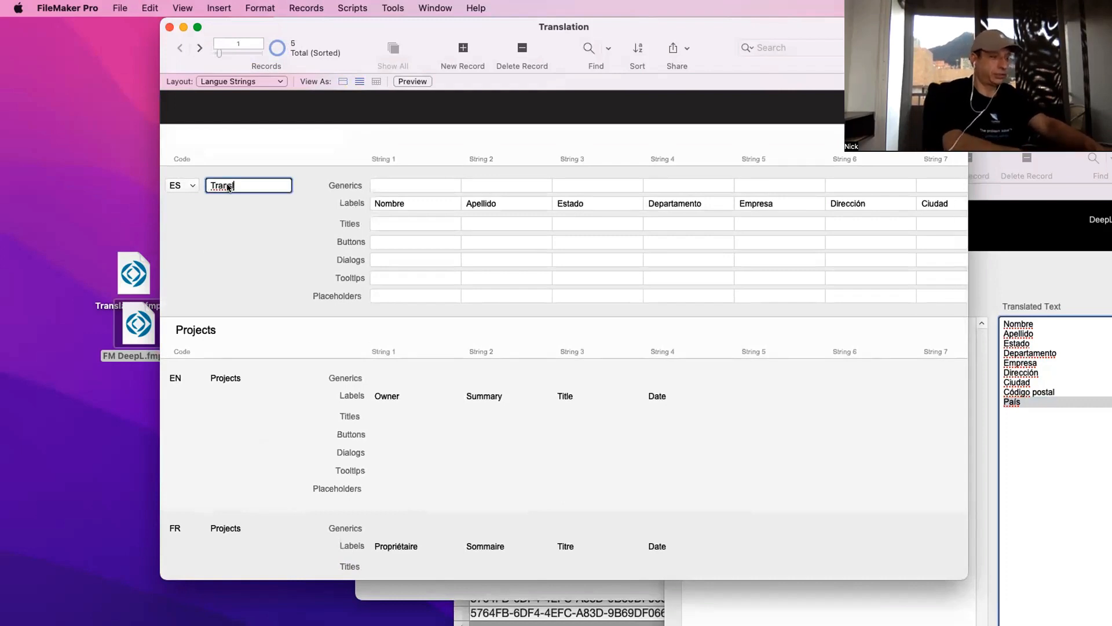
type("ation")
left_click(249, 227)
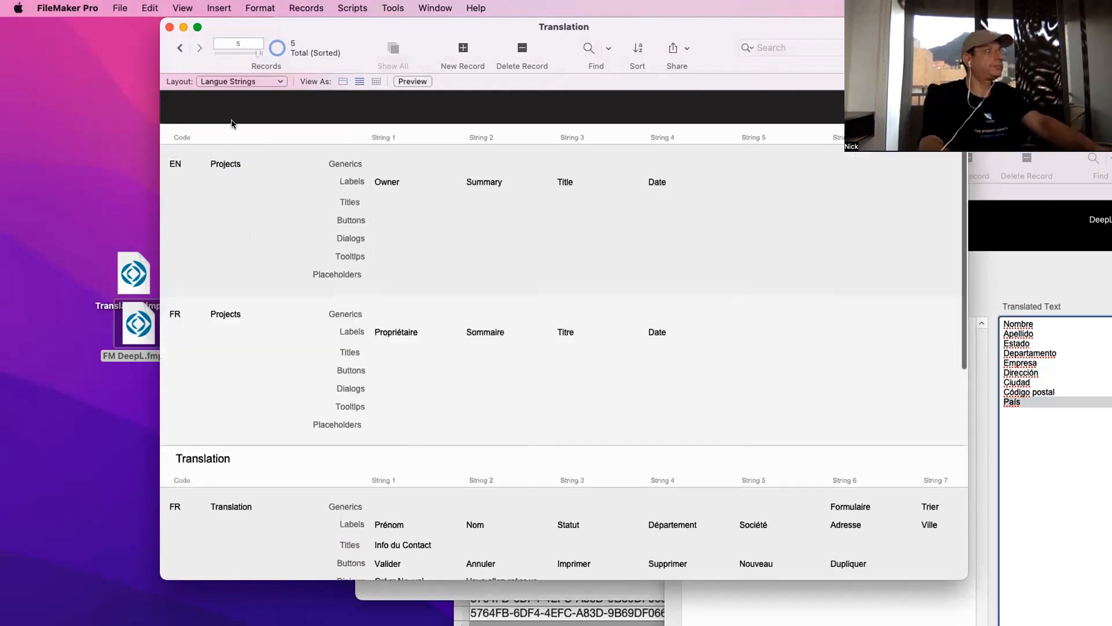
Switch to the Translation layout and check its labels in Spanish and English
left_click(235, 81)
left_click(247, 56)
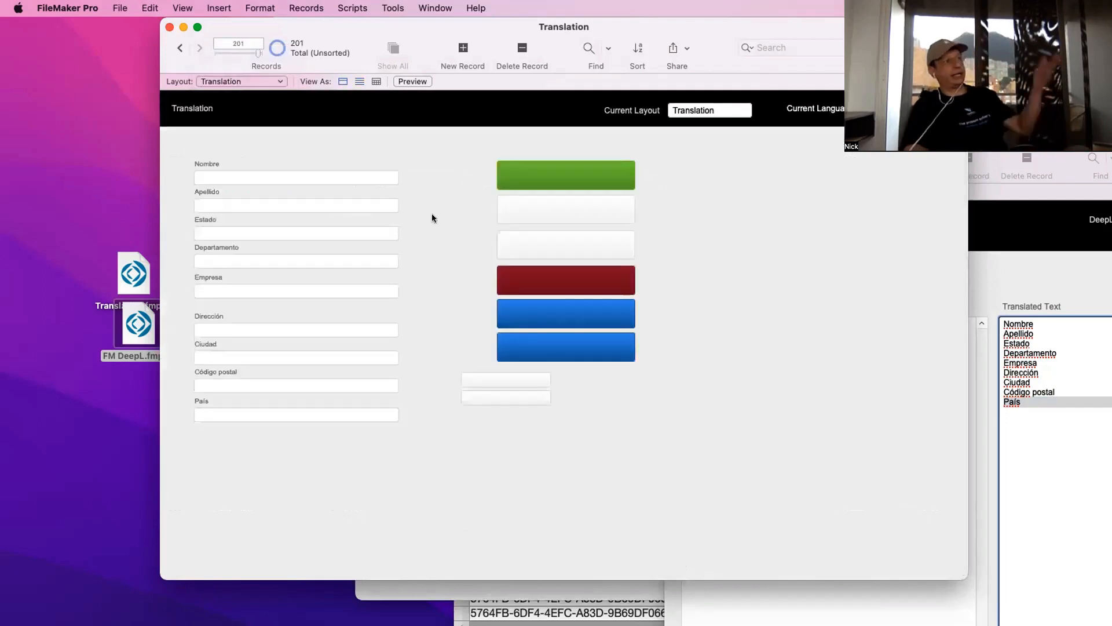
scroll(665, 238, "down", 1)
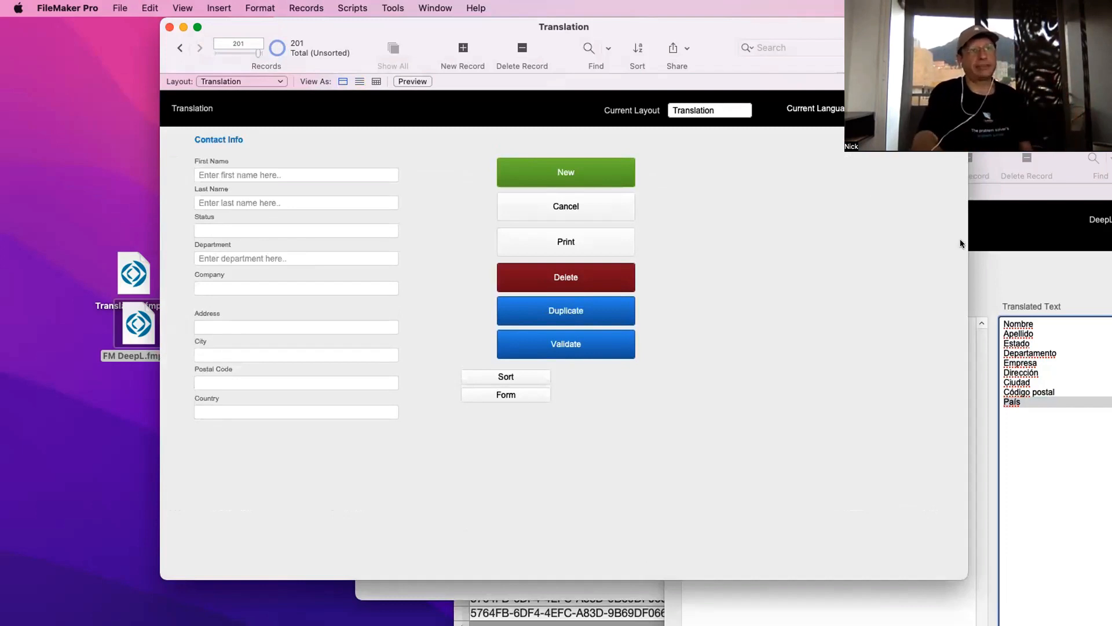
Switch to the FM DeepL file, translate the label list into ZH Chinese and select the first translated label
left_click(1004, 245)
left_click(931, 243)
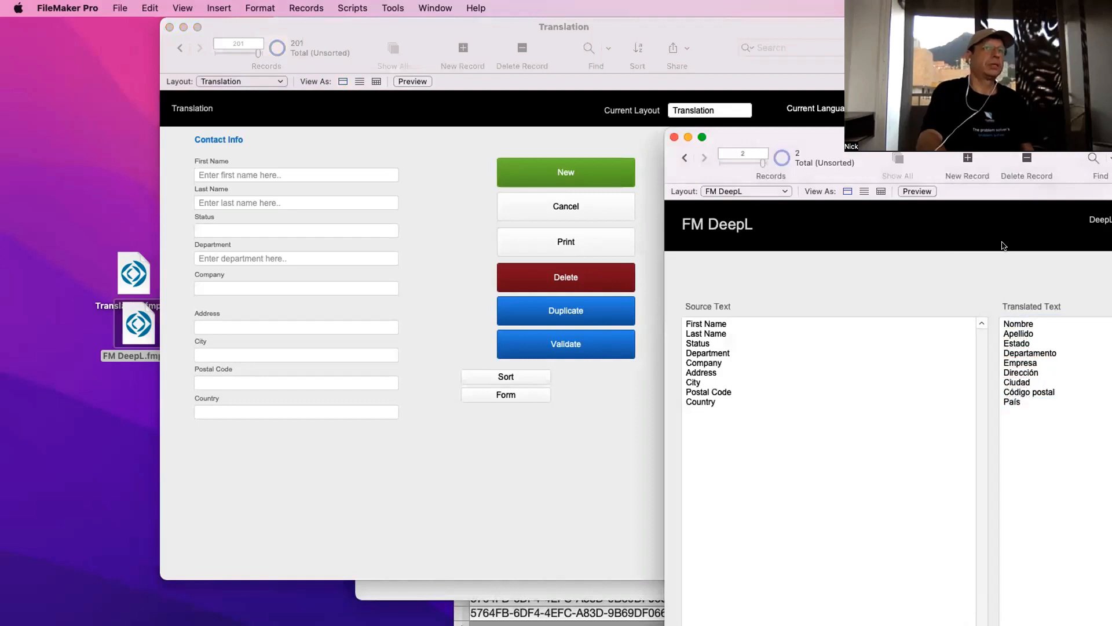
left_click(732, 404)
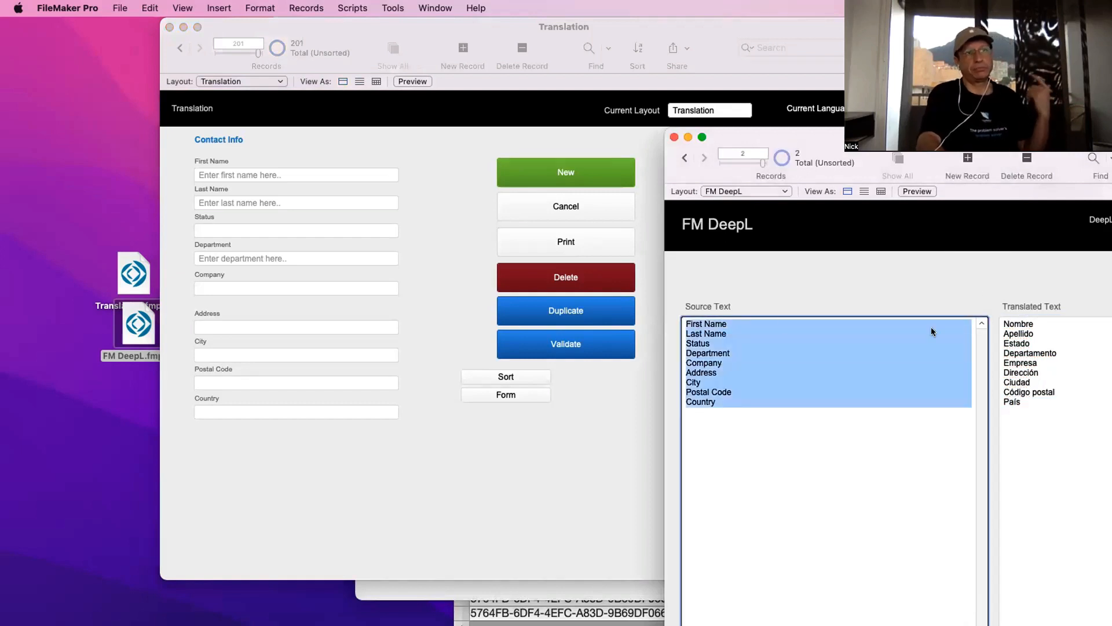
left_click(1051, 344)
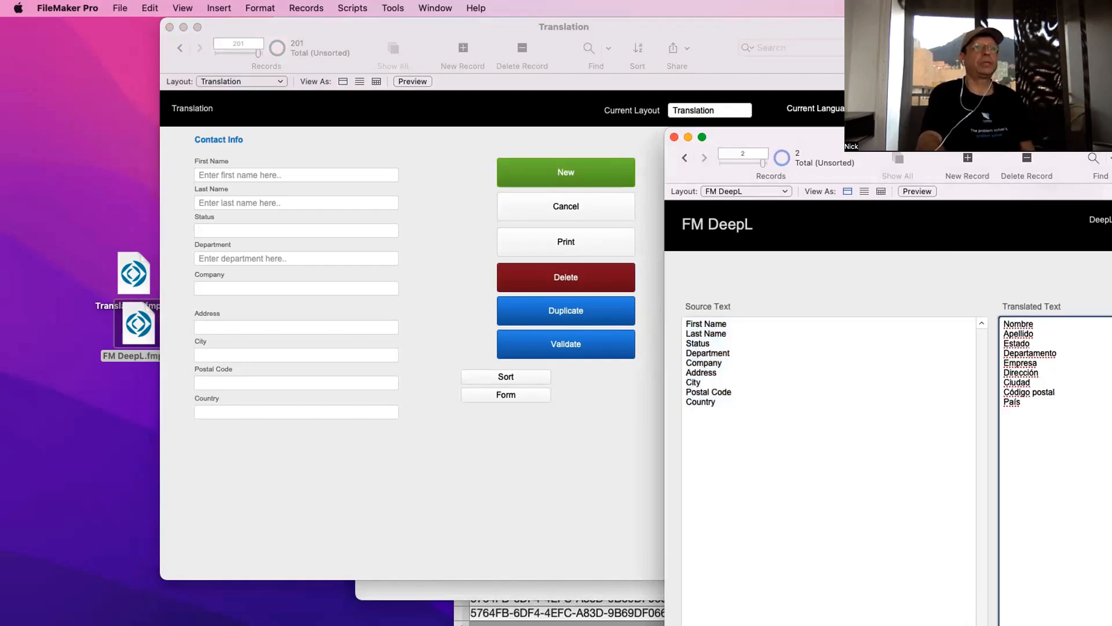
left_click_drag(995, 162, 693, 147)
left_click(965, 265)
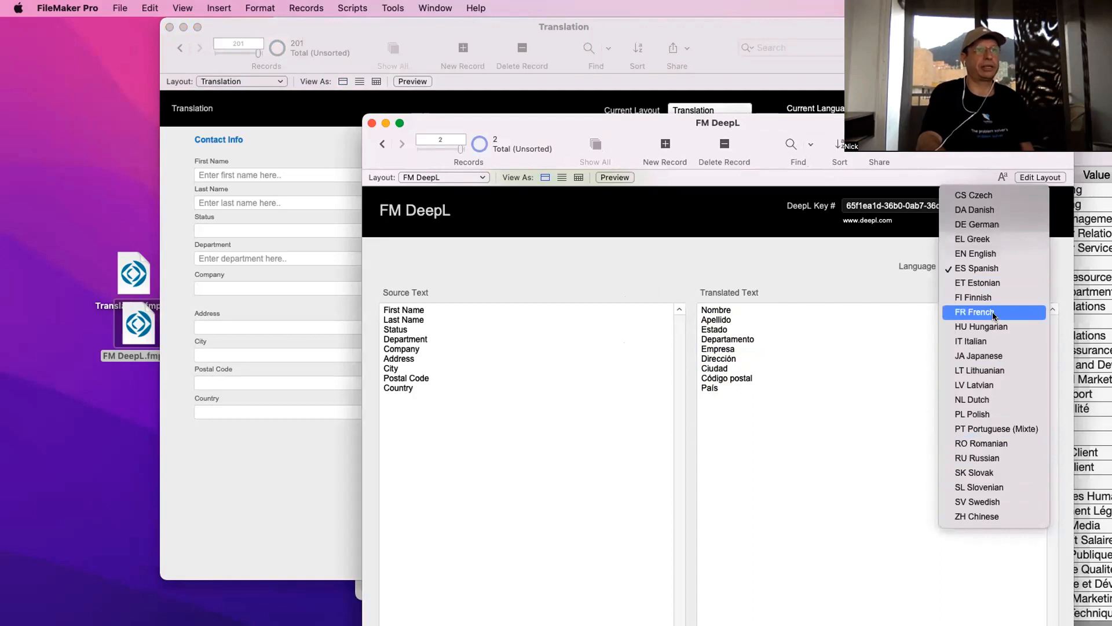
left_click(1003, 516)
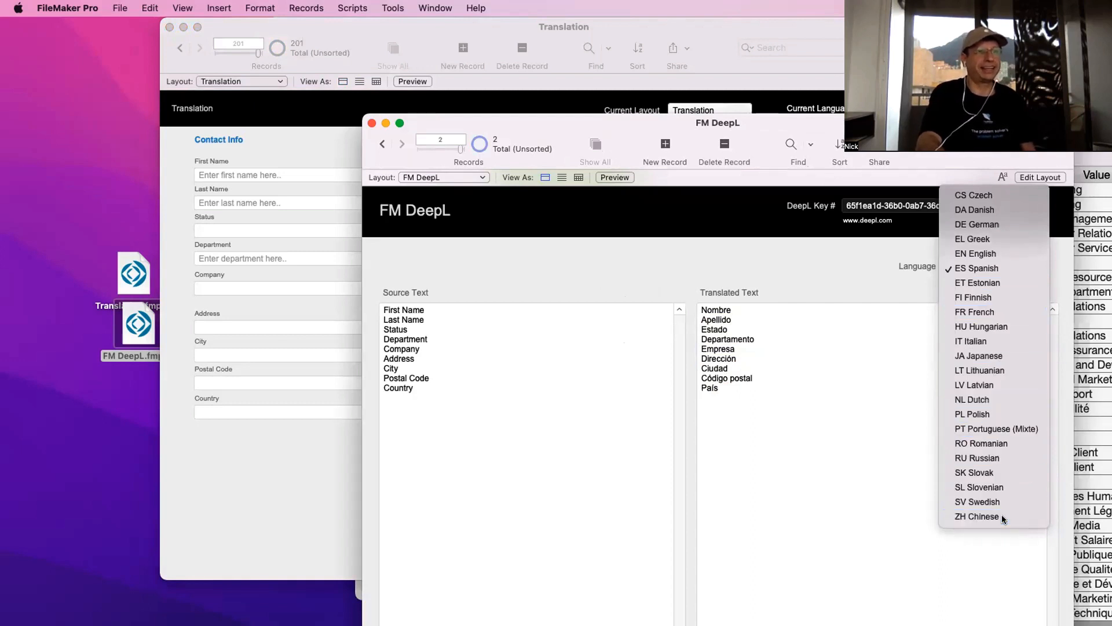
left_click_drag(547, 122, 667, 119)
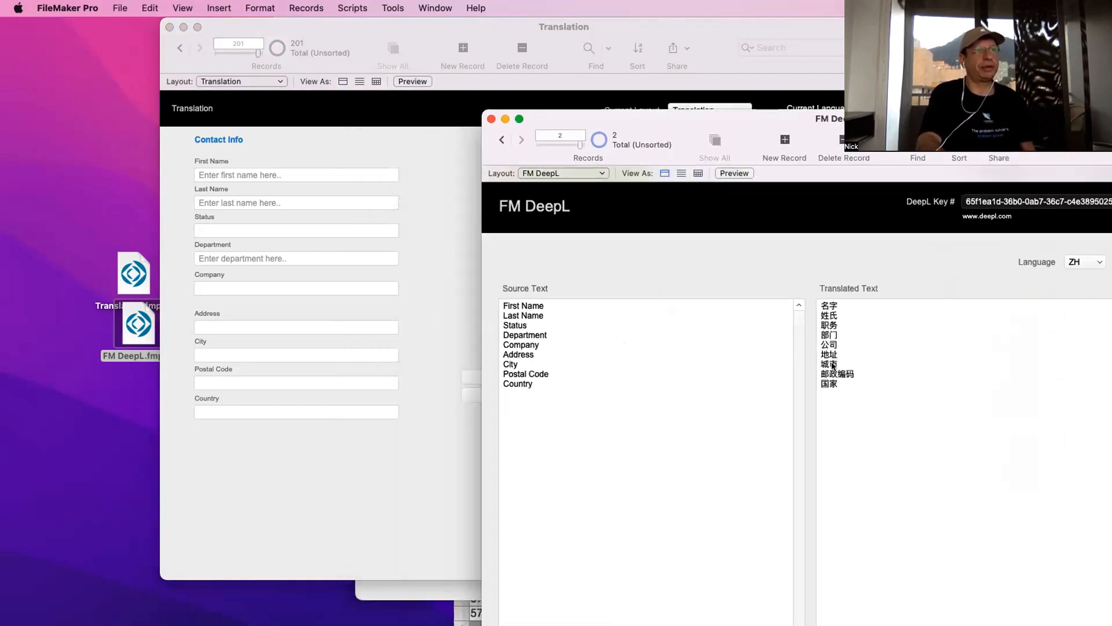
left_click(847, 340)
left_click_drag(821, 306, 838, 306)
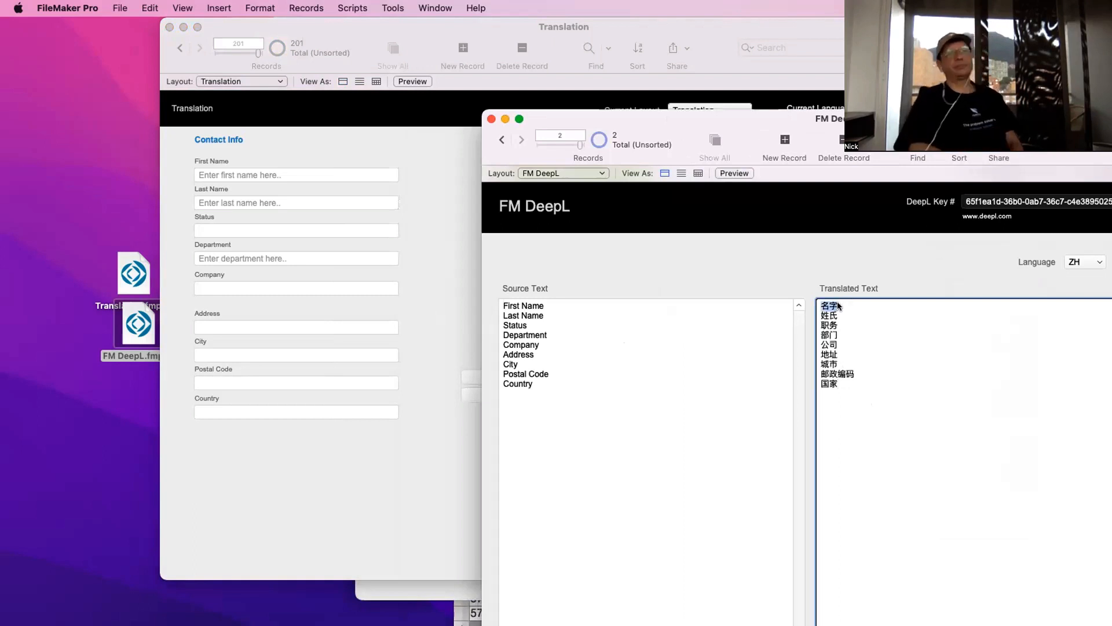
Return to the Translation file and look through its layouts and associated tables in Manage Layouts
left_click(376, 466)
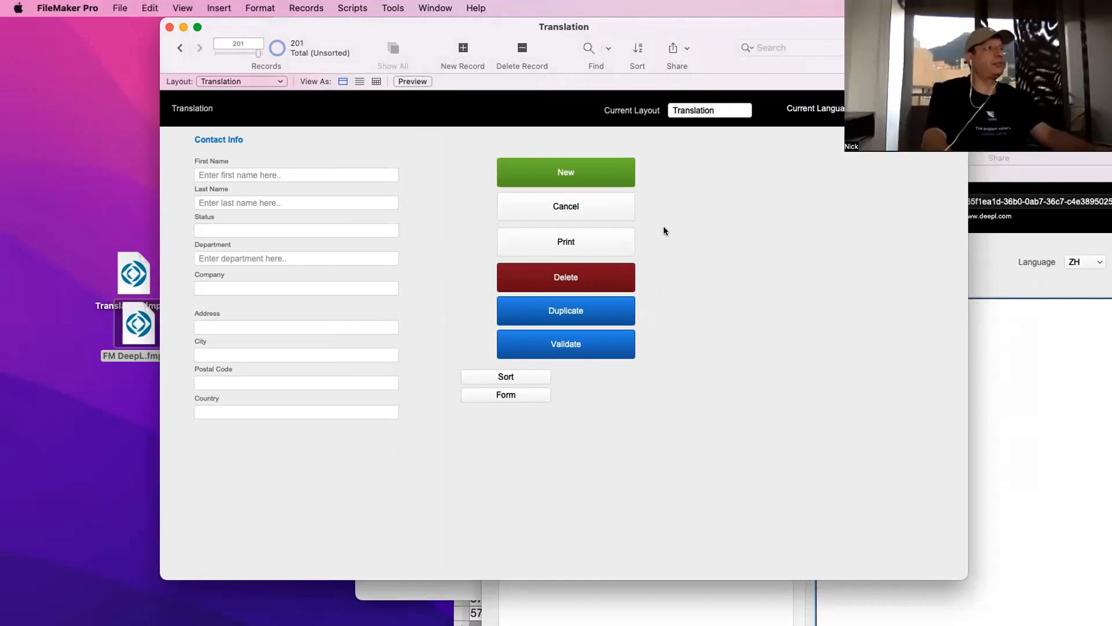
key("super+shift+l")
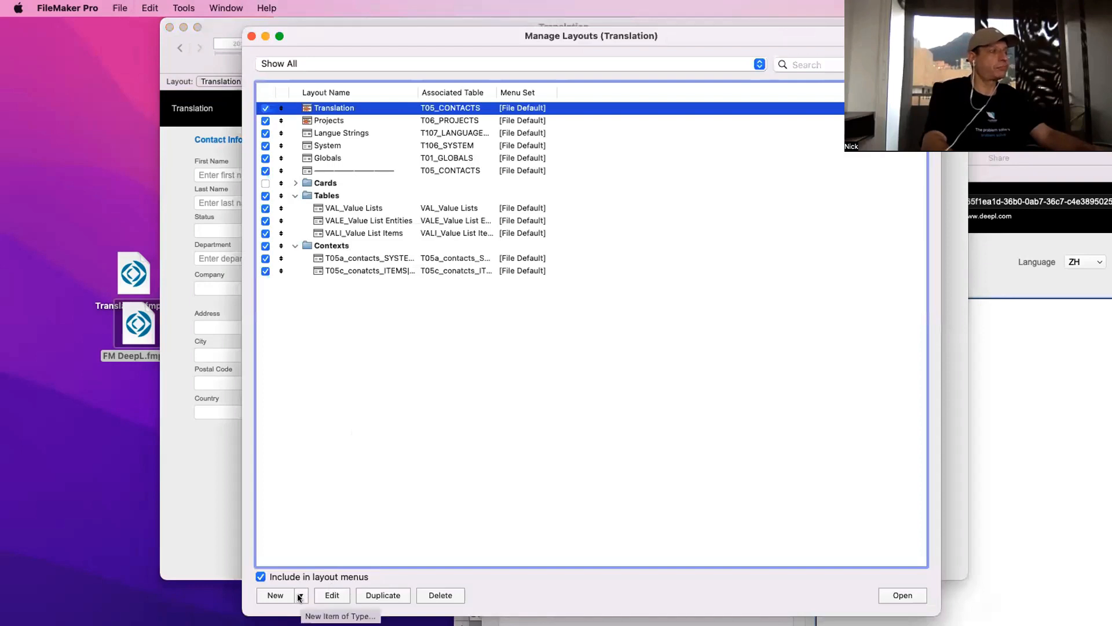
left_click(377, 483)
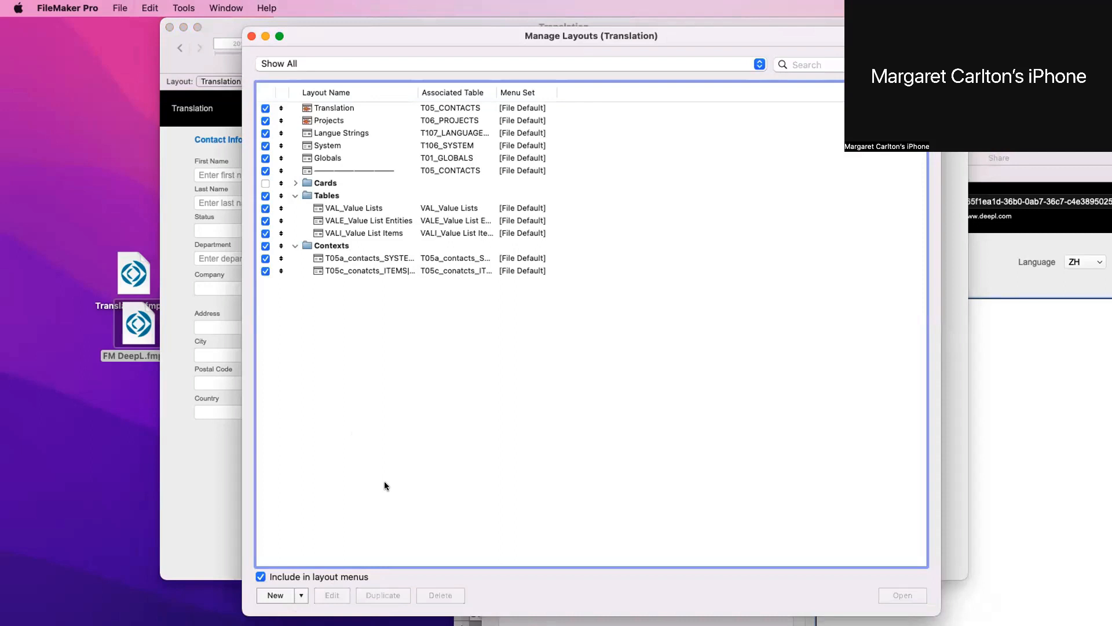
key("super+w")
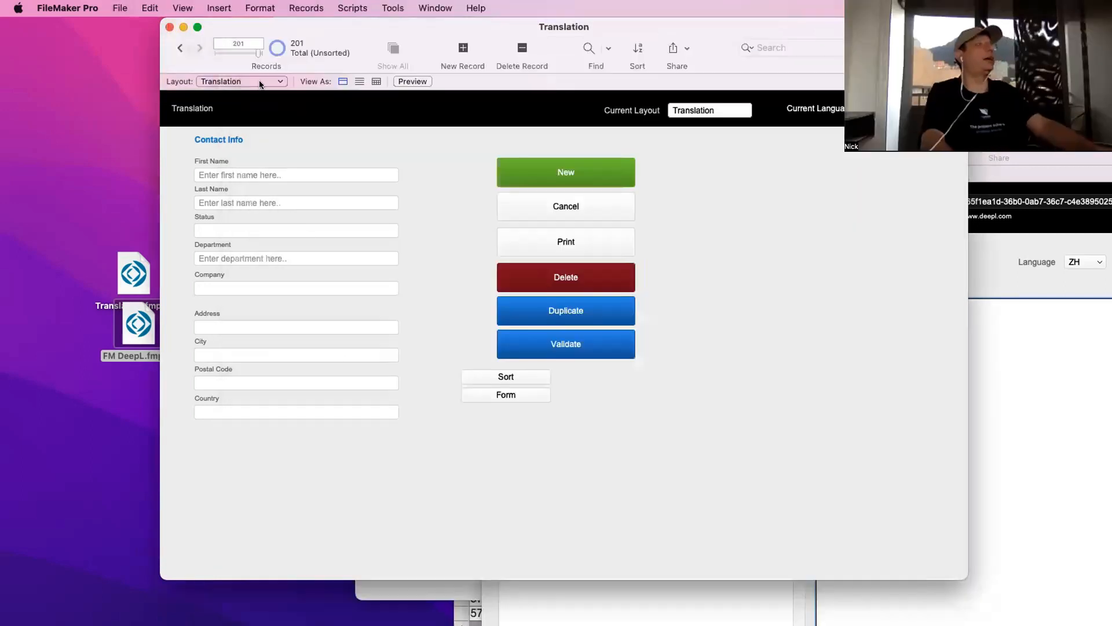
Go back to the Langue Strings layout and check the layout name of the ES record
left_click(258, 83)
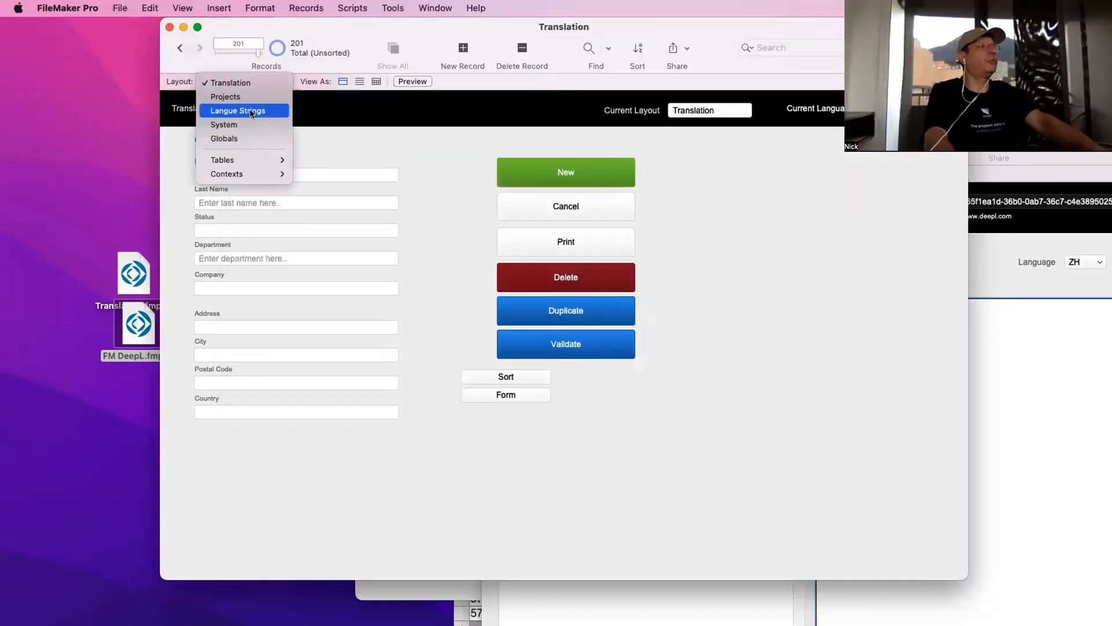
left_click(243, 111)
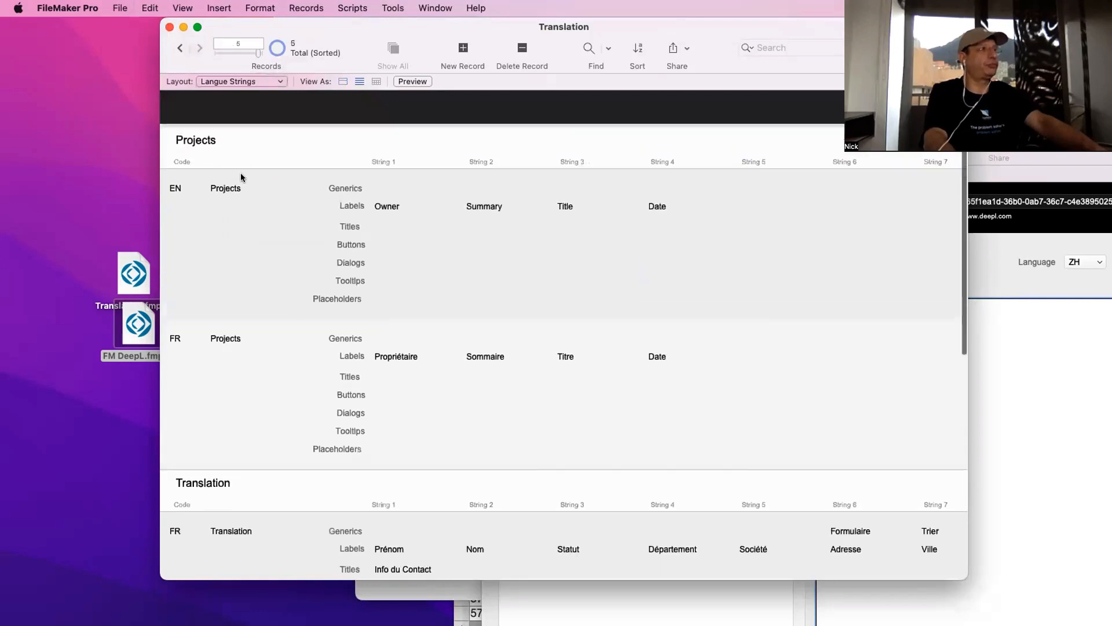
scroll(261, 348, "down", 10)
left_click(255, 443)
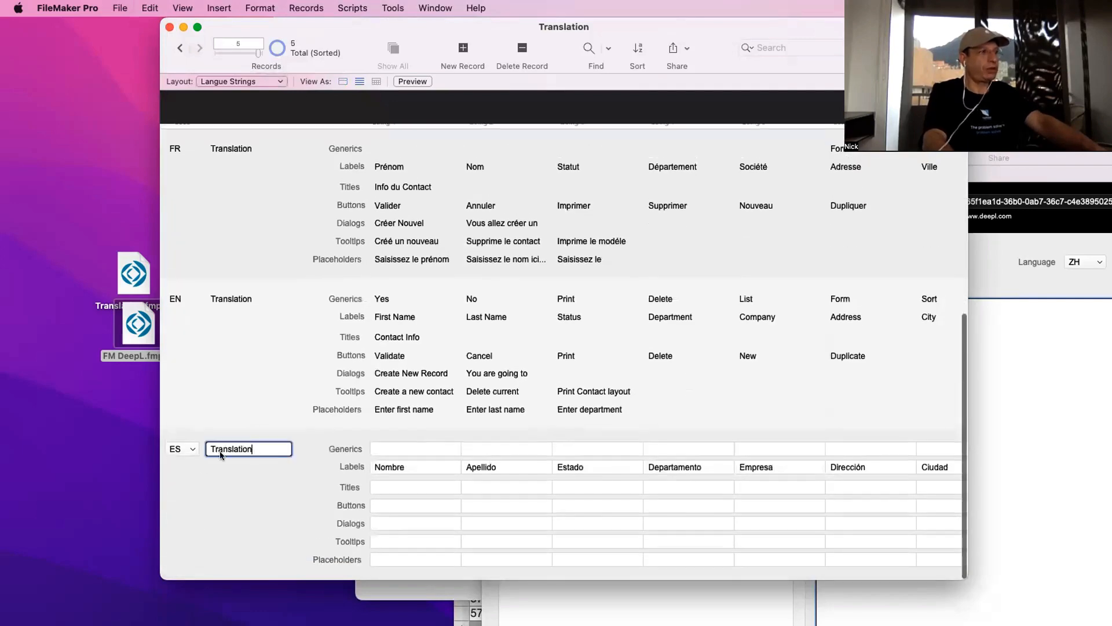
left_click(265, 495)
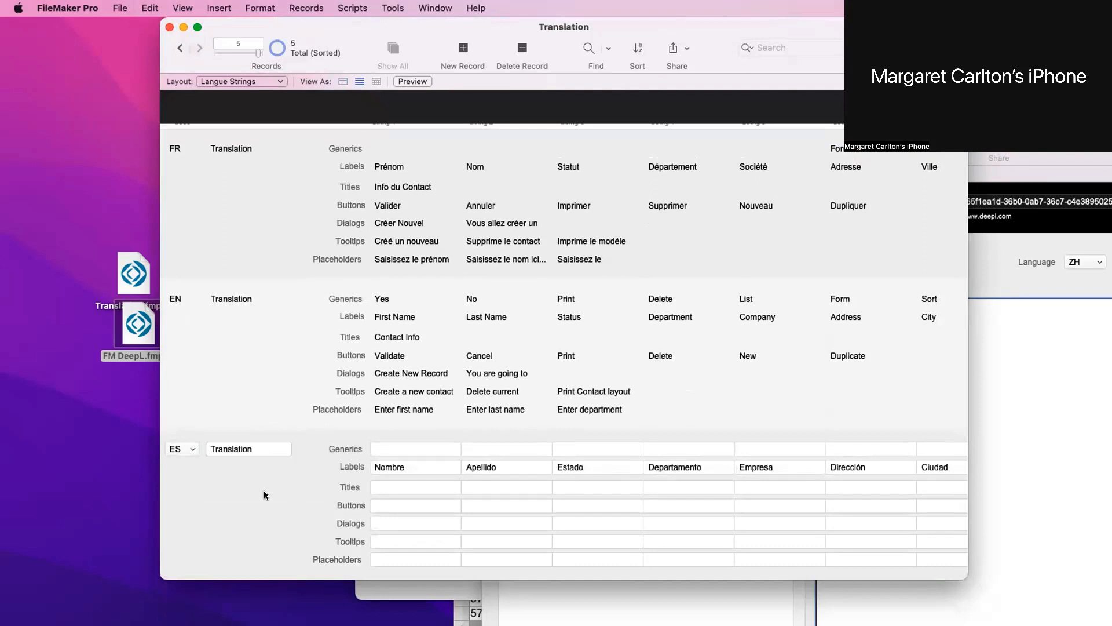
left_click(260, 450)
left_click(263, 486)
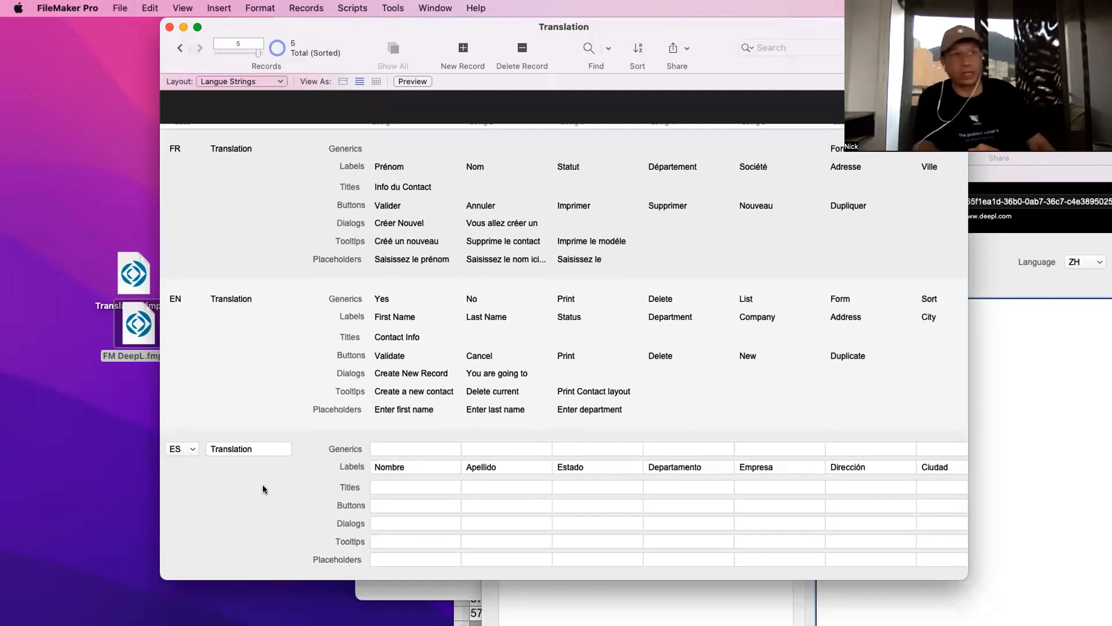
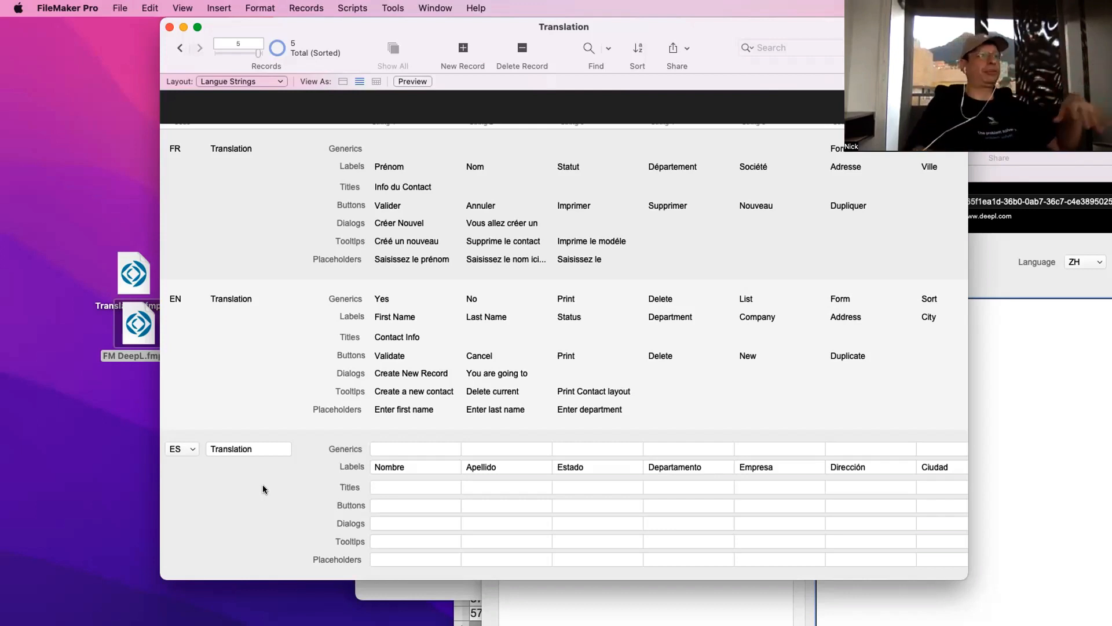
Examine the label strings of the EN Translation record, starting with First Name
left_click(347, 342)
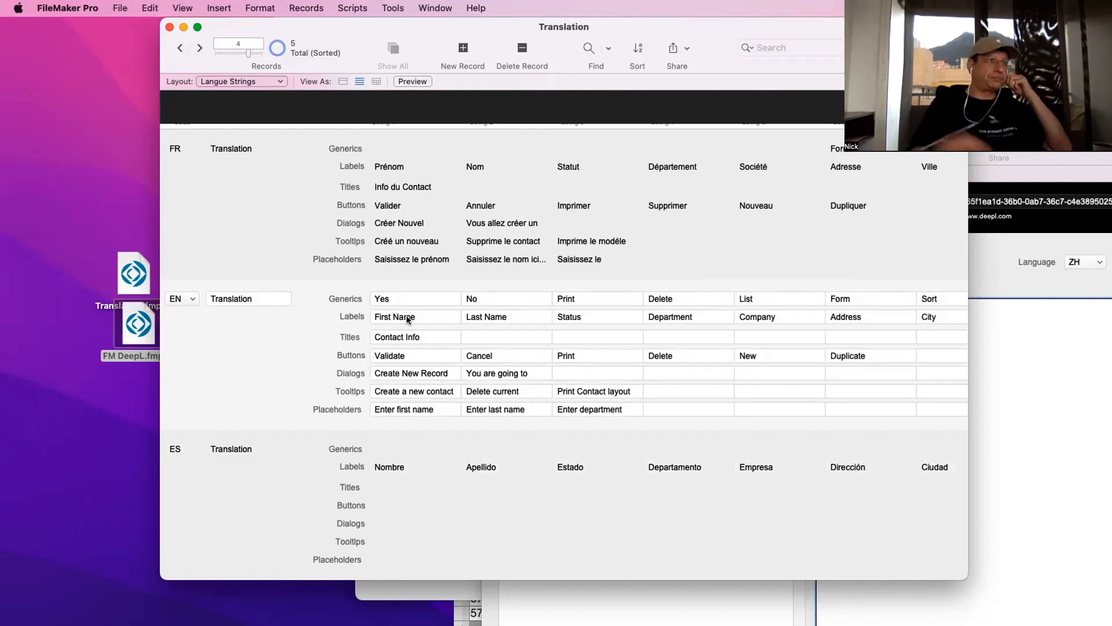
scroll(407, 318, "up", 1)
left_click(407, 338)
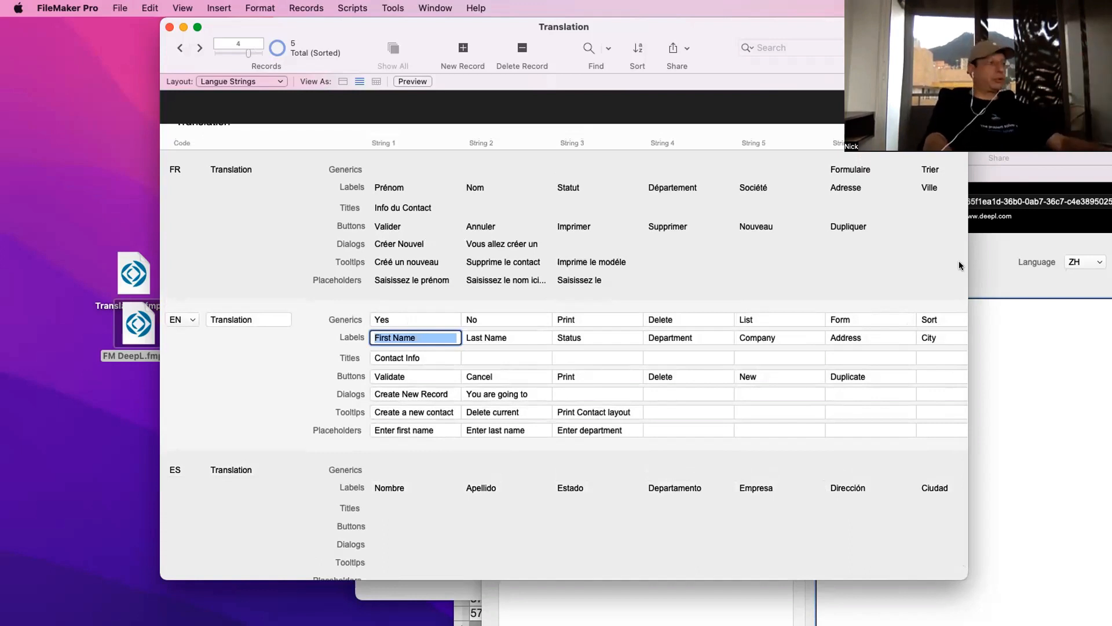
left_click(316, 375)
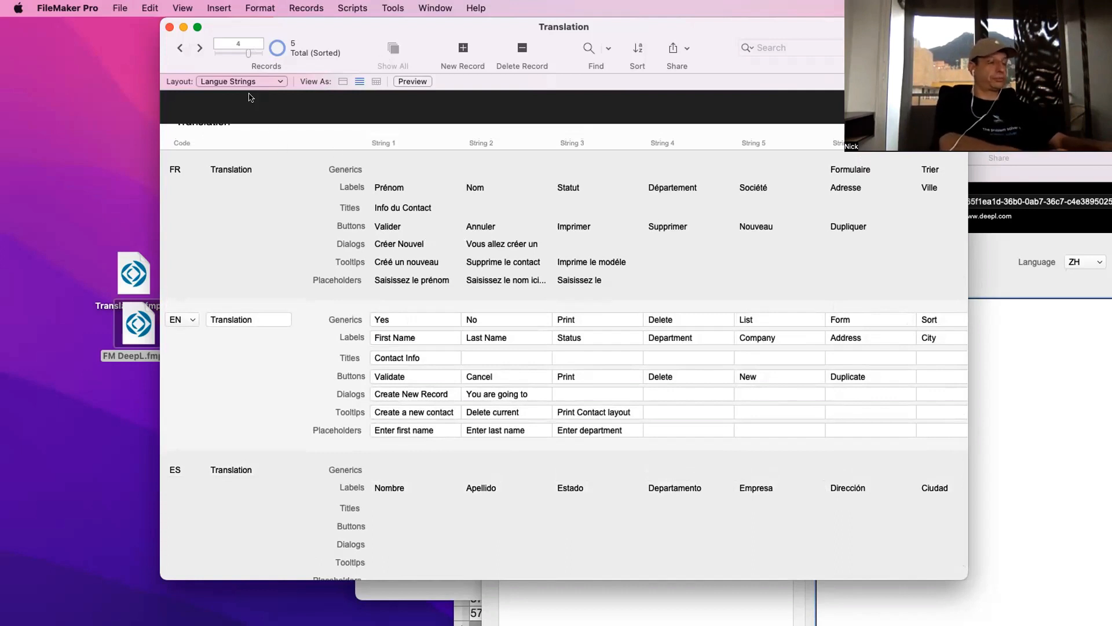
Create a text field named g_Translated String with global storage in the LNG_Language Strings table
key("super+shift+d")
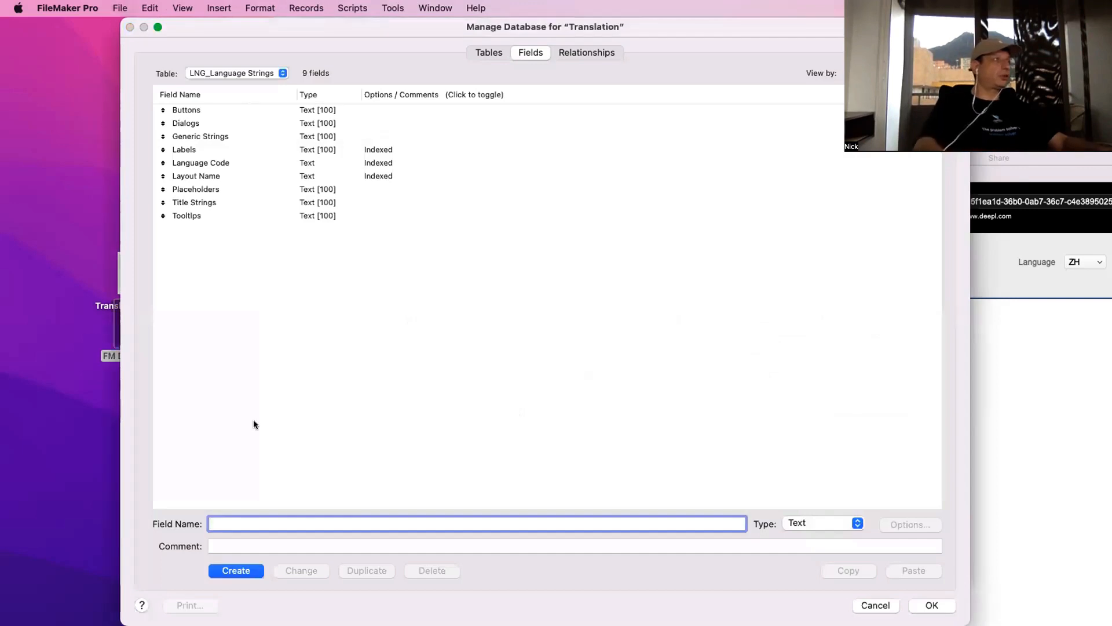
type("g_")
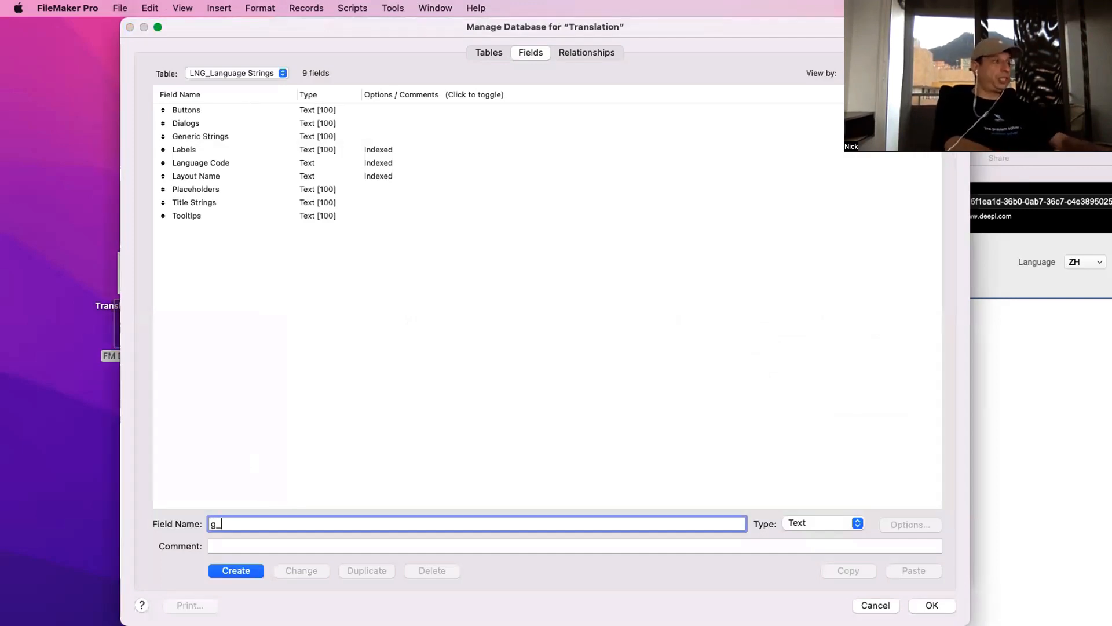
type("Translated")
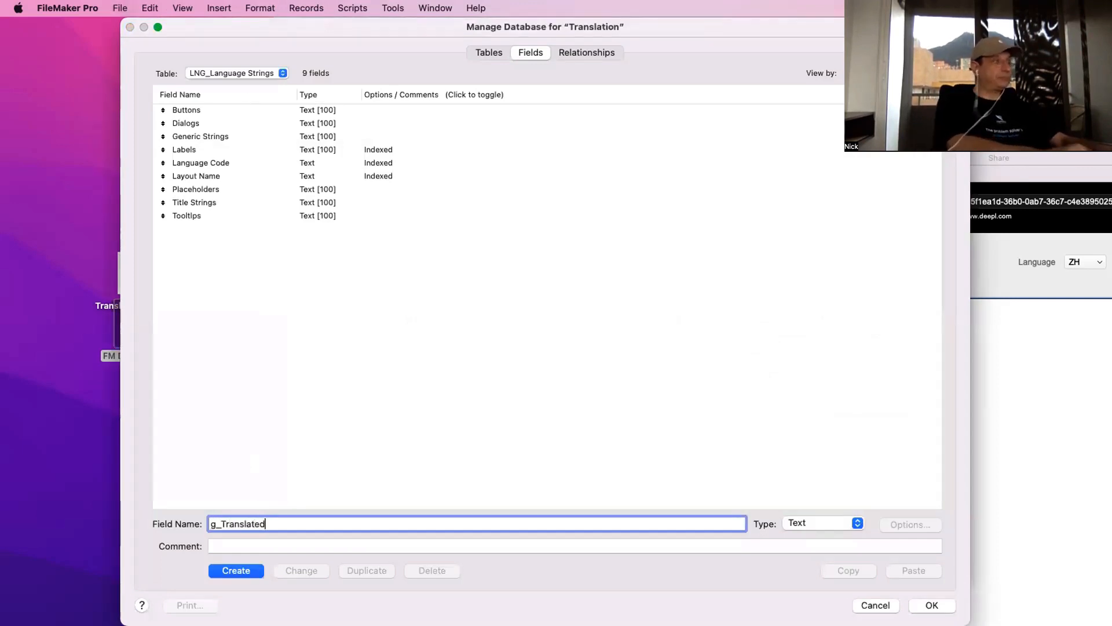
type(" String")
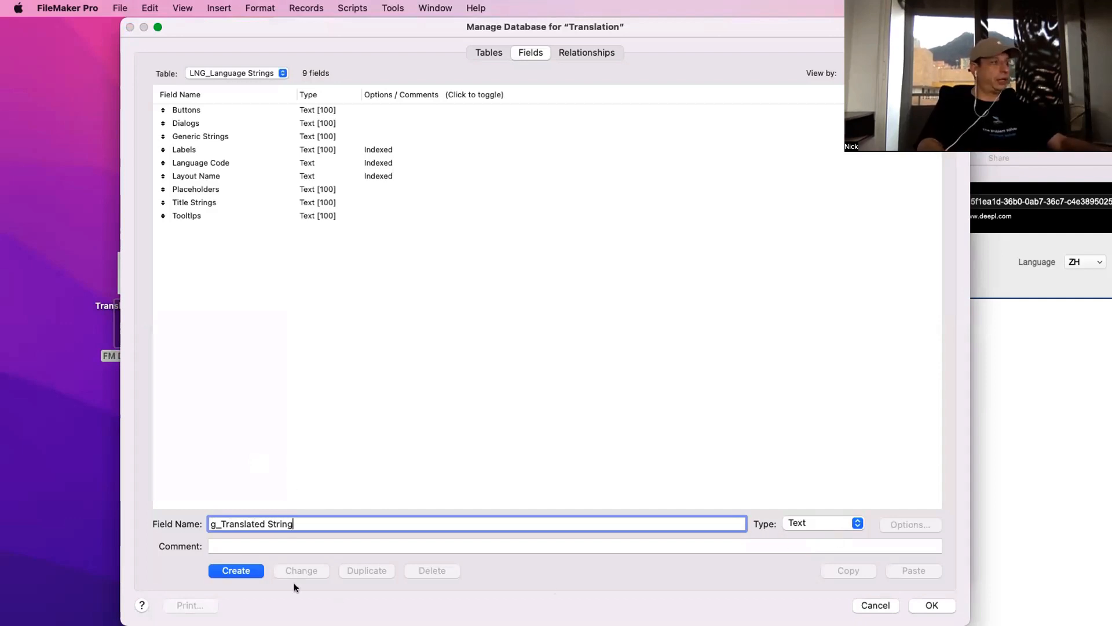
left_click(243, 572)
left_click(913, 524)
left_click(749, 353)
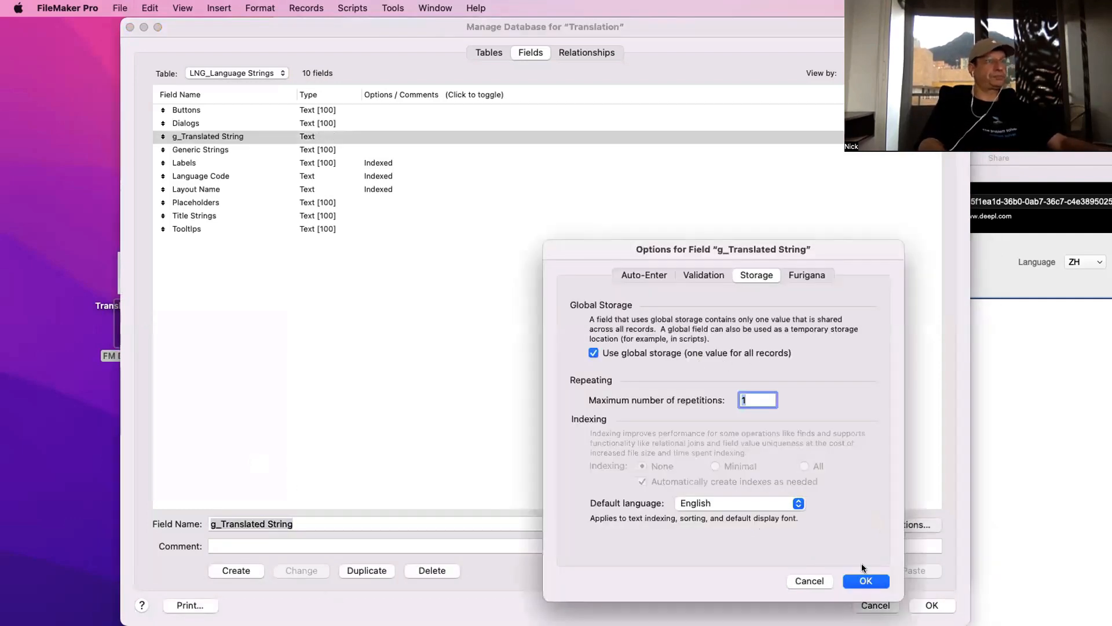
left_click(864, 580)
left_click(931, 604)
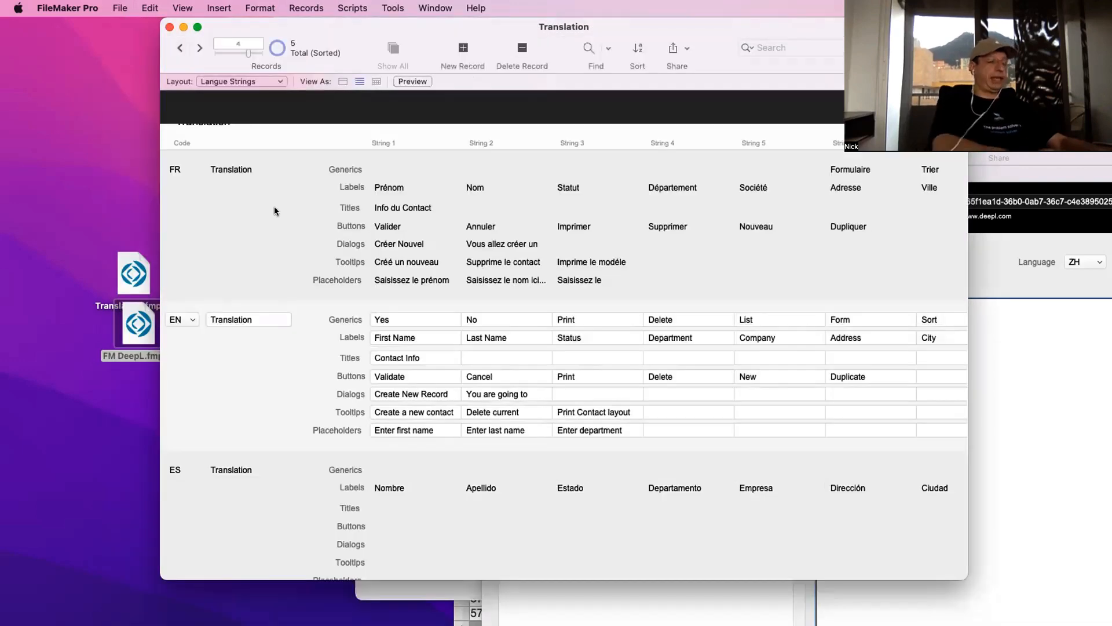
Place the g_Translated String field in the Langue Strings layout's header without a label, widen it and return to Browse mode
key("super+l")
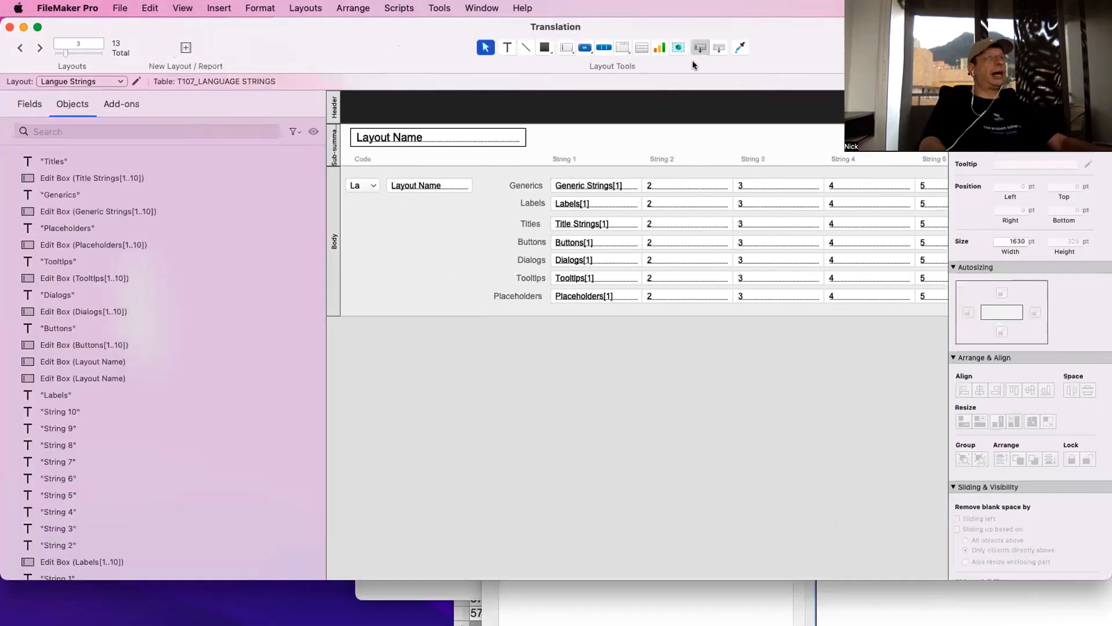
left_click_drag(699, 49, 678, 105)
left_click(587, 360)
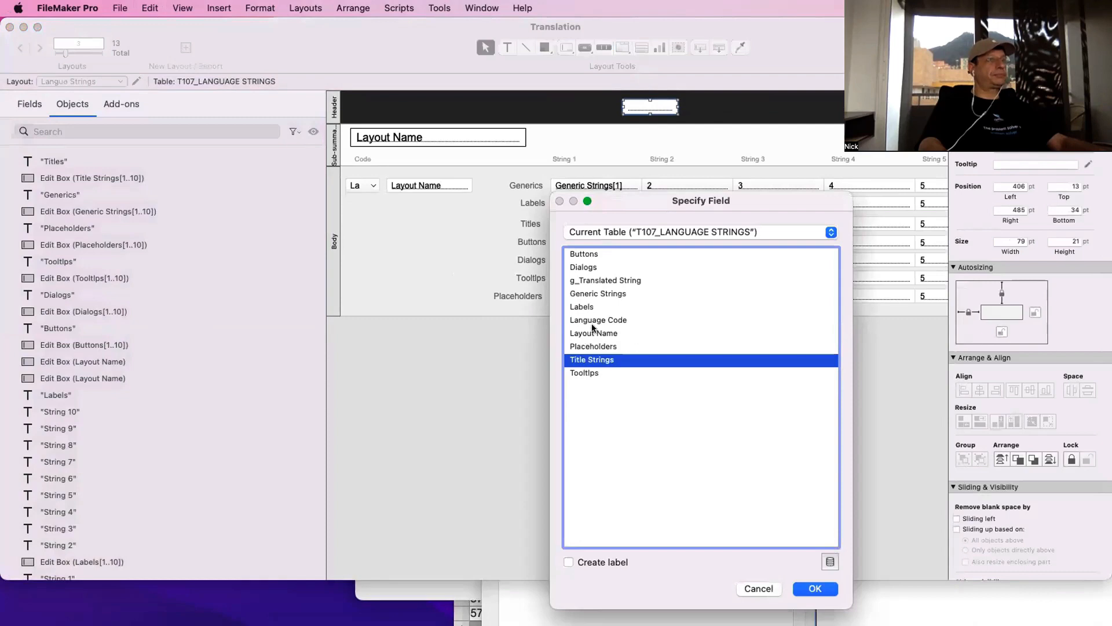
double_click(599, 280)
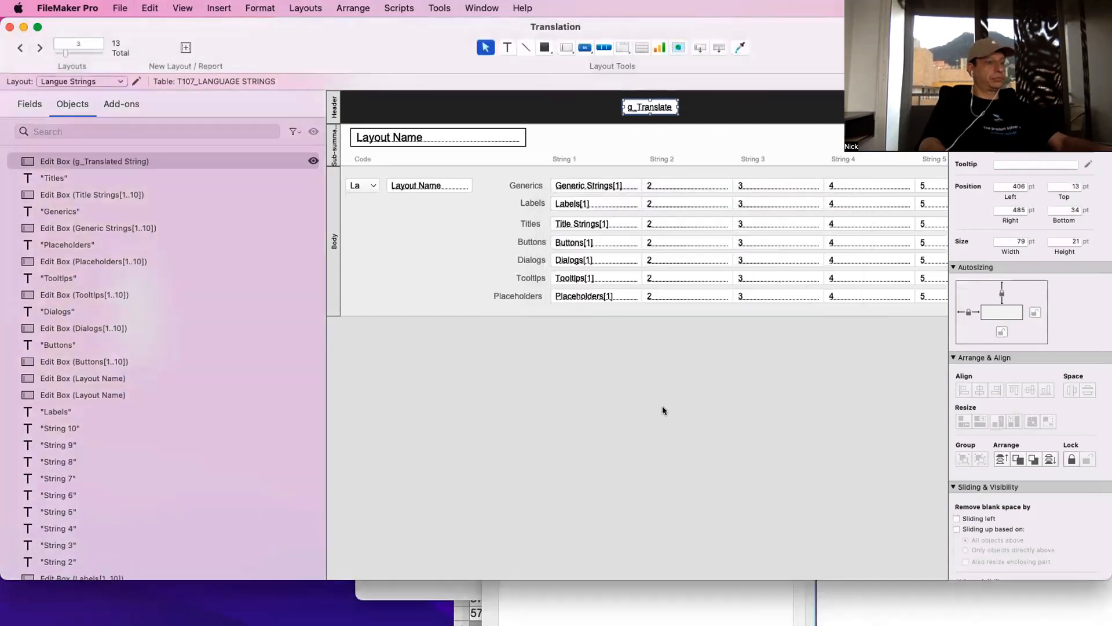
left_click_drag(678, 106, 857, 107)
key("super+b")
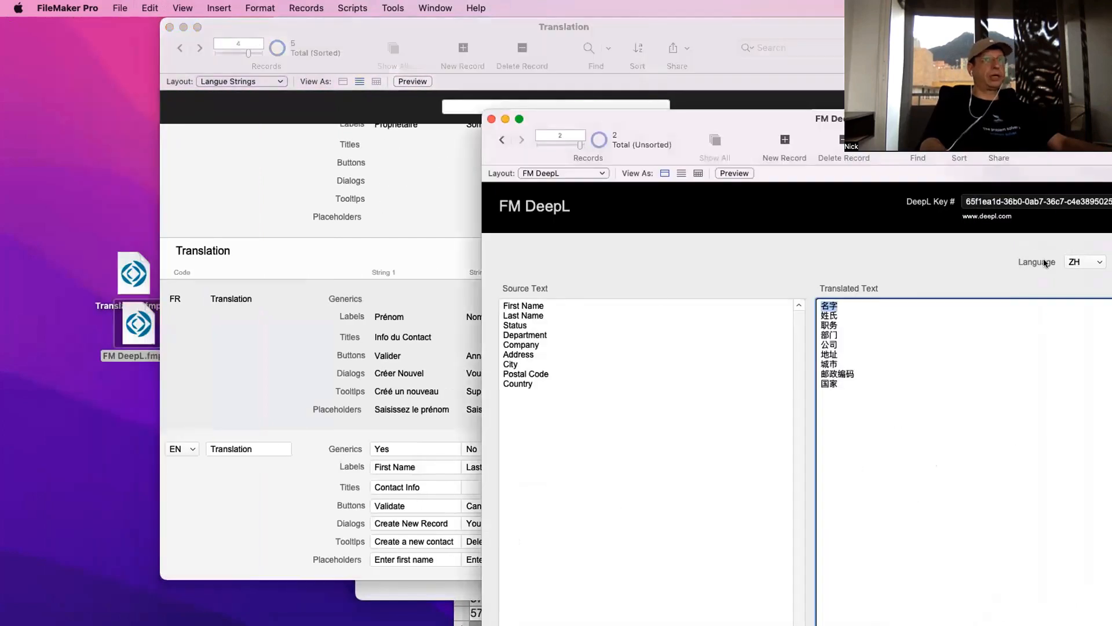
Switch to the FM DeepL file, set the translation language to ES and copy all the translated text
left_click(1078, 261)
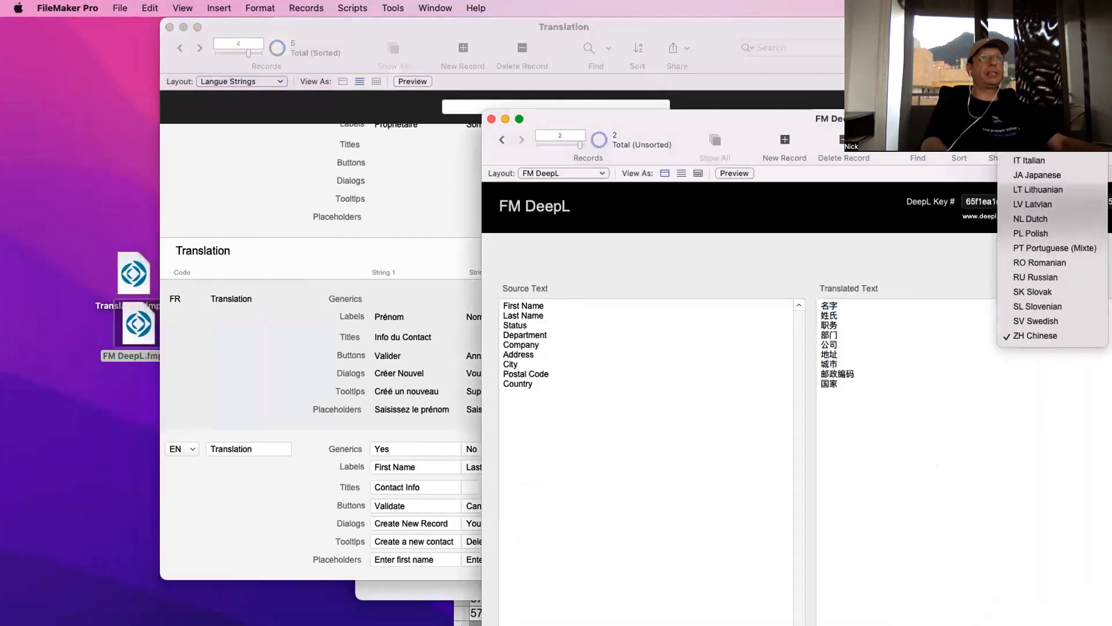
left_click(933, 306)
left_click_drag(863, 393, 804, 276)
key("super+c")
Paste the Spanish label list into the g_Translated String field in the Langue Strings header and commit it
left_click(412, 225)
left_click(551, 106)
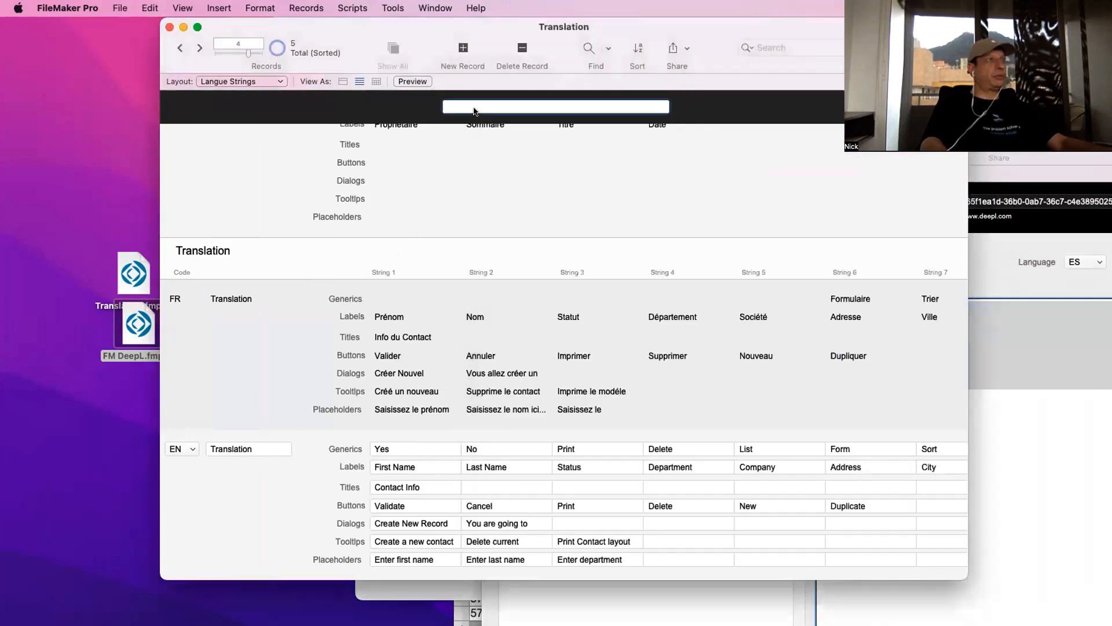
key("super+v")
left_click(695, 113)
left_click(569, 108)
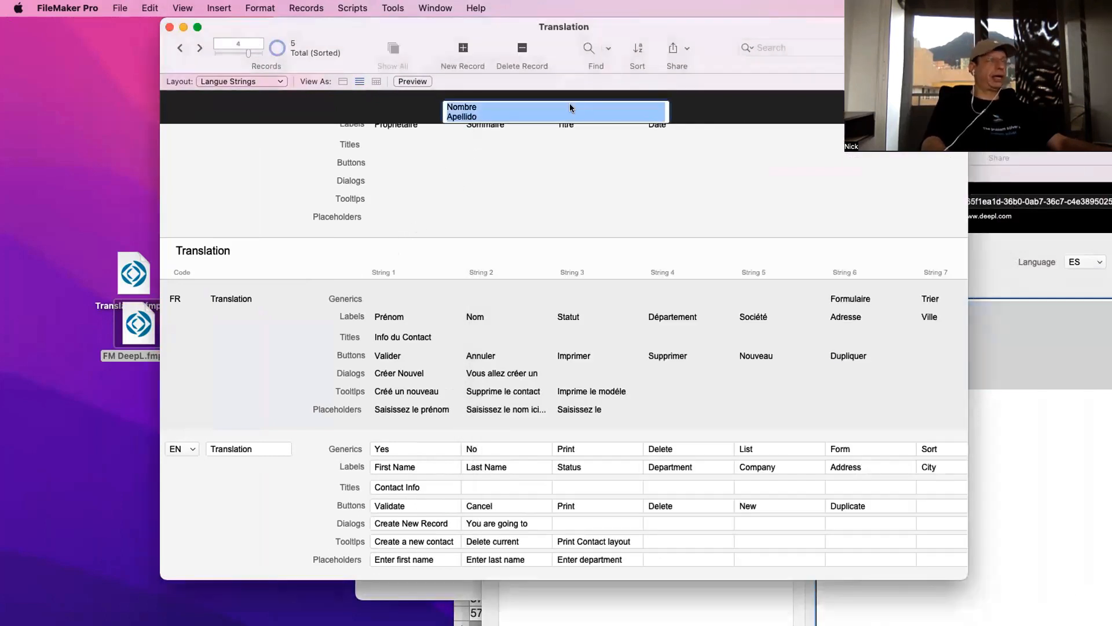
scroll(571, 108, "down", 5)
left_click(695, 114)
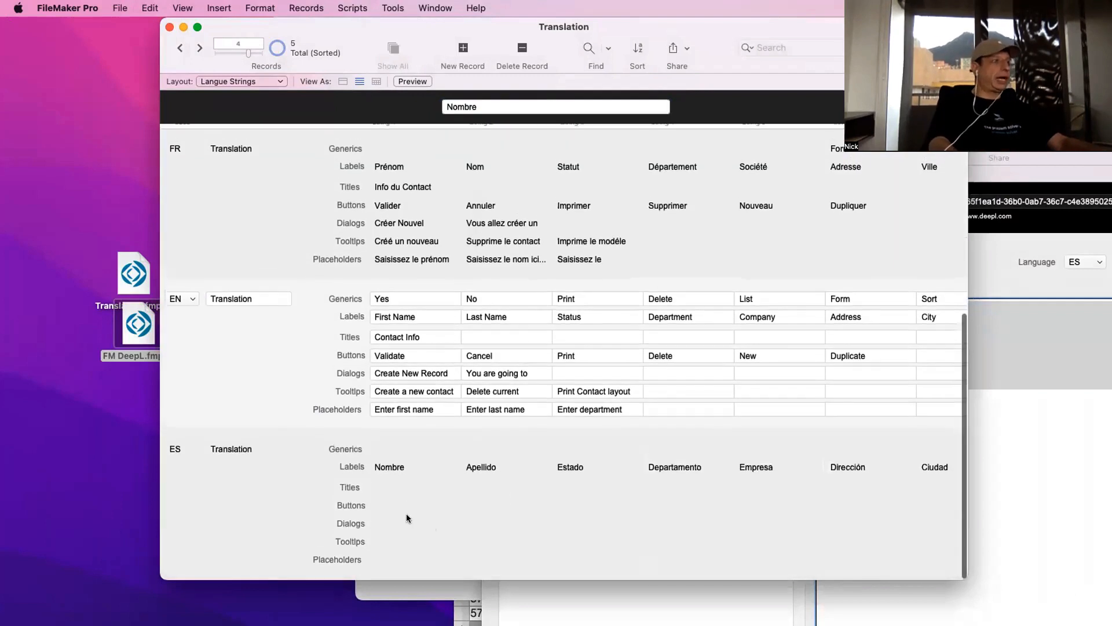
Delete the existing ES record for the Translation layout from Langue Strings
left_click(406, 500)
double_click(394, 470)
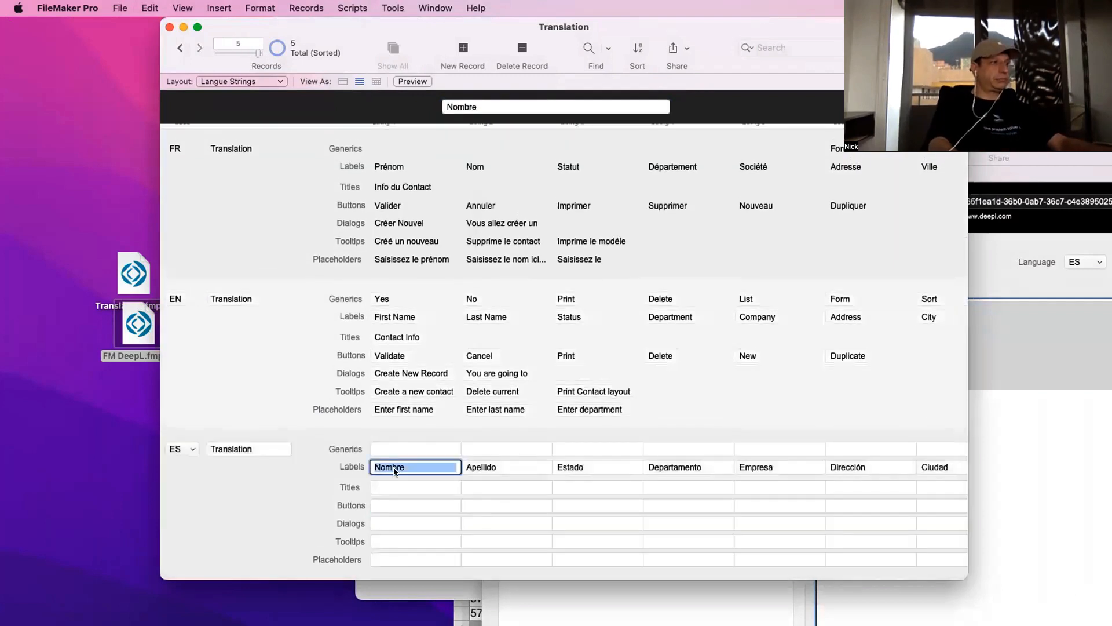
key("super+e")
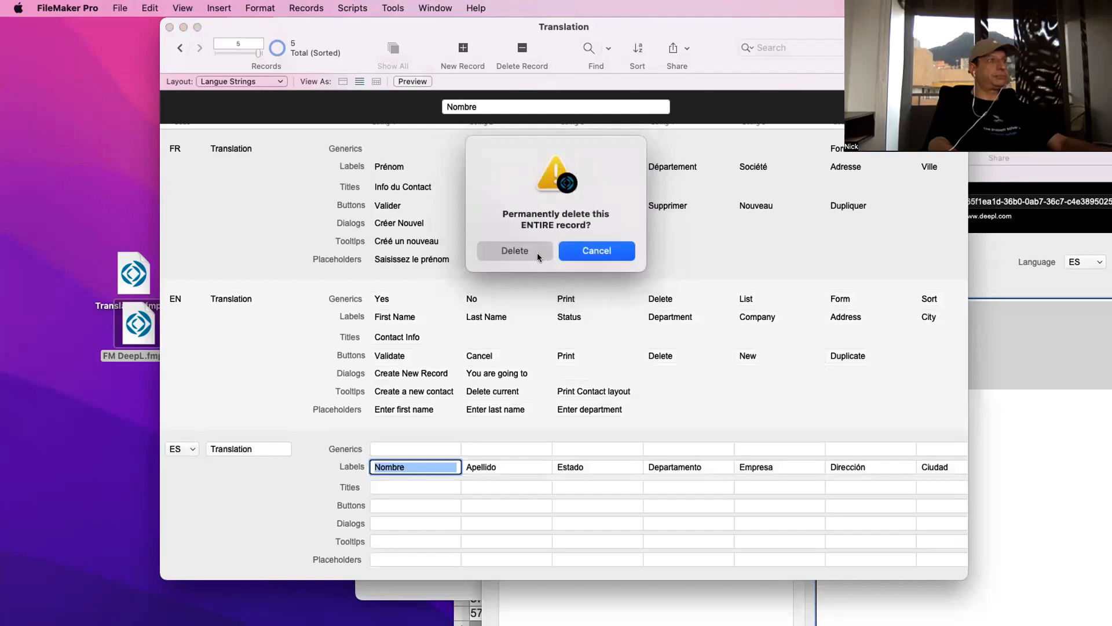
left_click(537, 253)
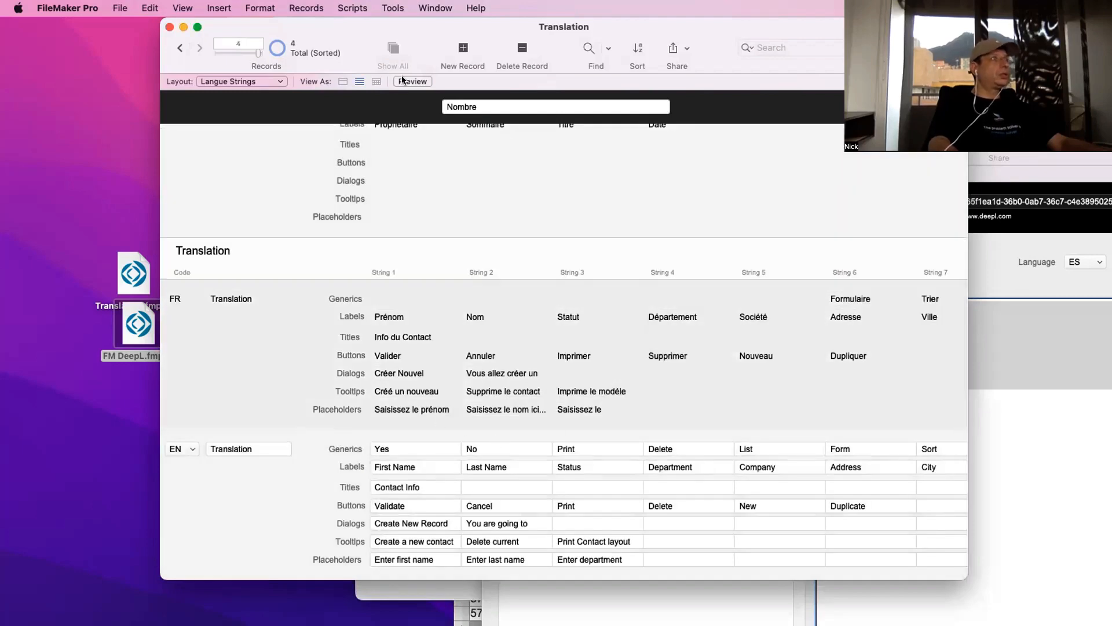
Create a new Langue Strings record with language code ES and layout name Translation
left_click(461, 54)
left_click(182, 450)
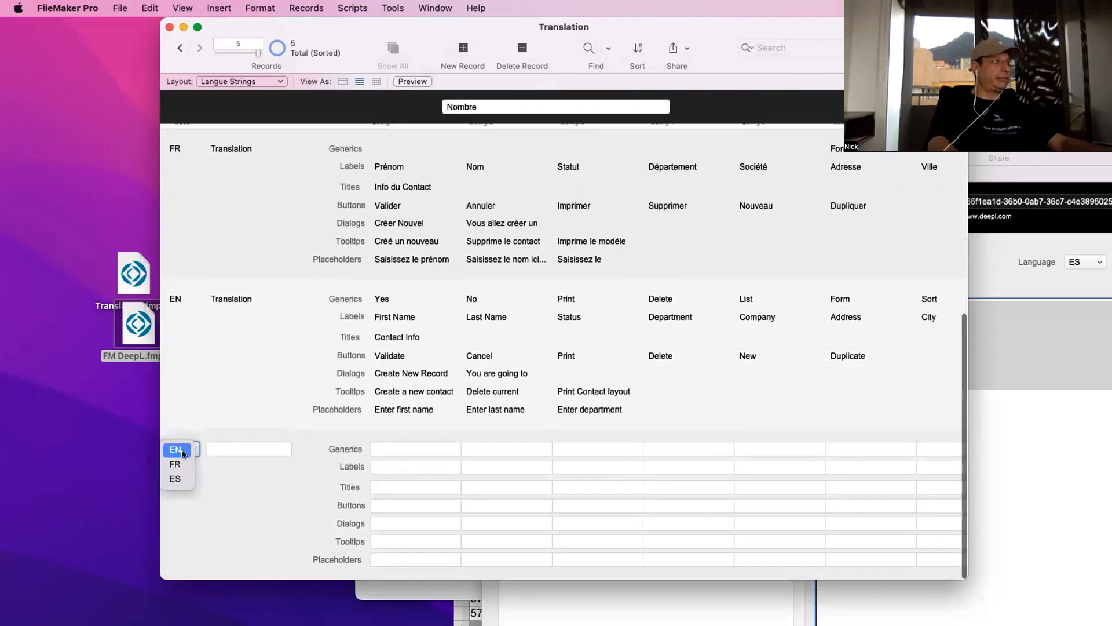
left_click(183, 478)
left_click(237, 447)
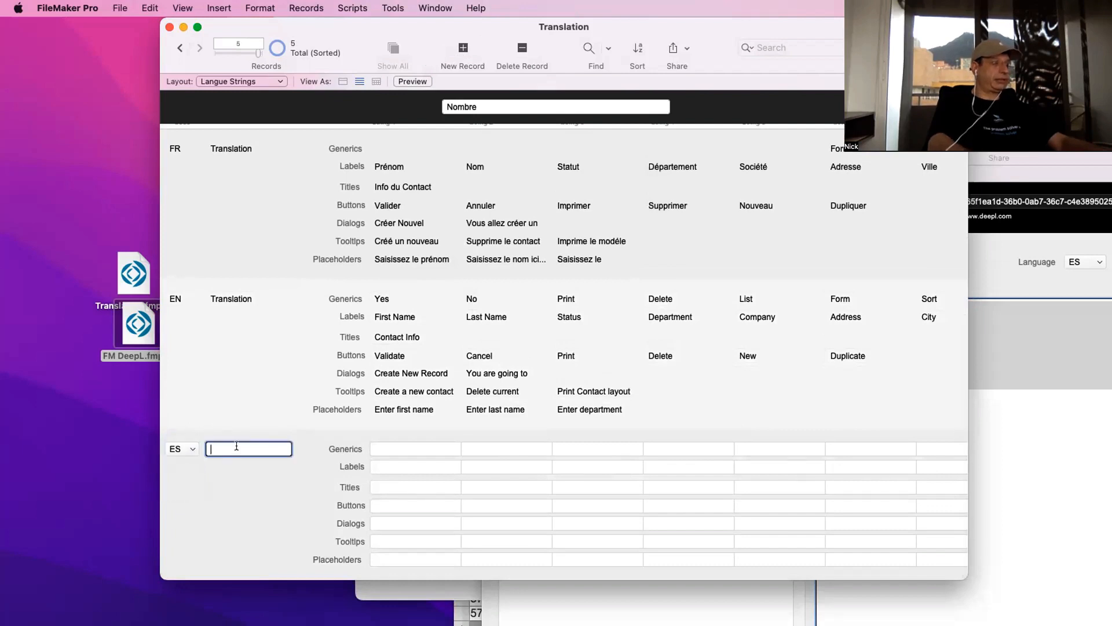
type("Tran")
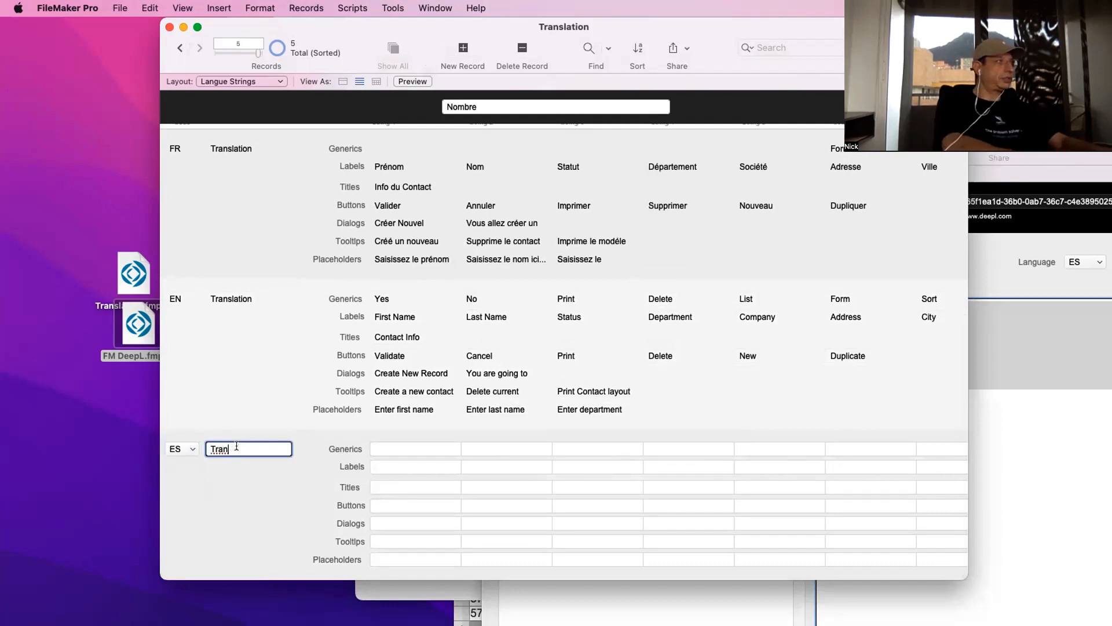
type("saltion")
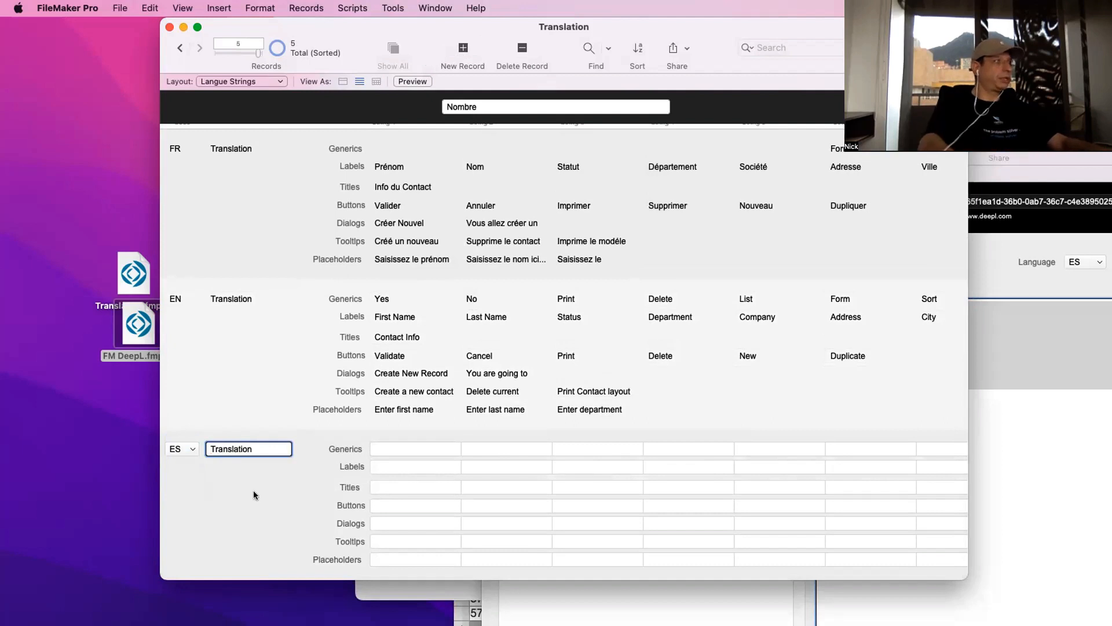
left_click(252, 490)
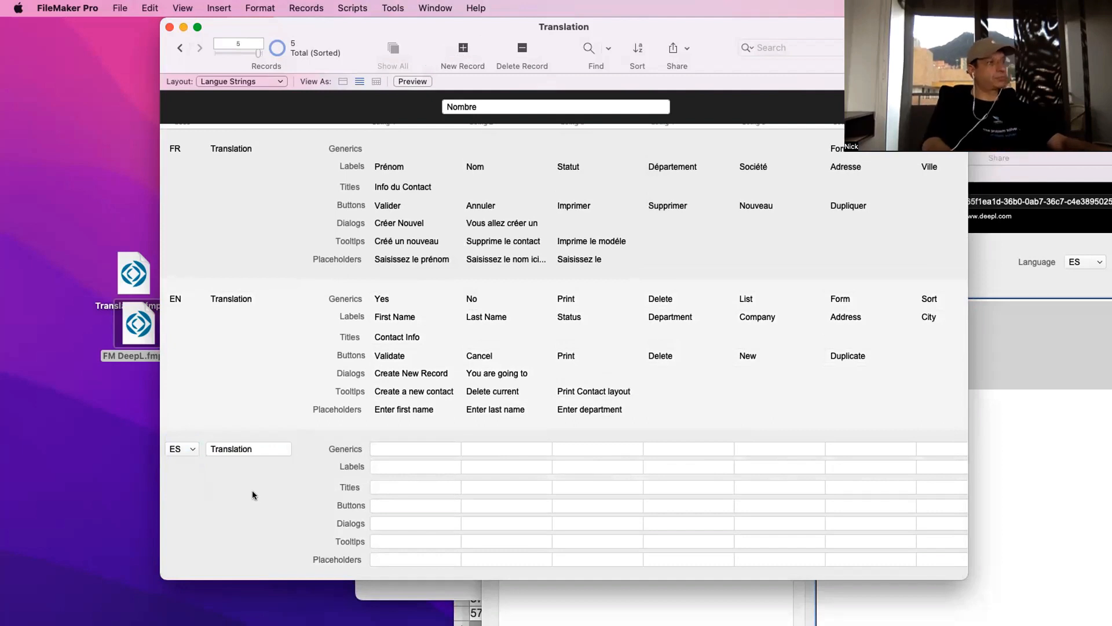
Add a new blank script in the Script Workspace, move its window aside and return to the ES record's first label
left_click(394, 467)
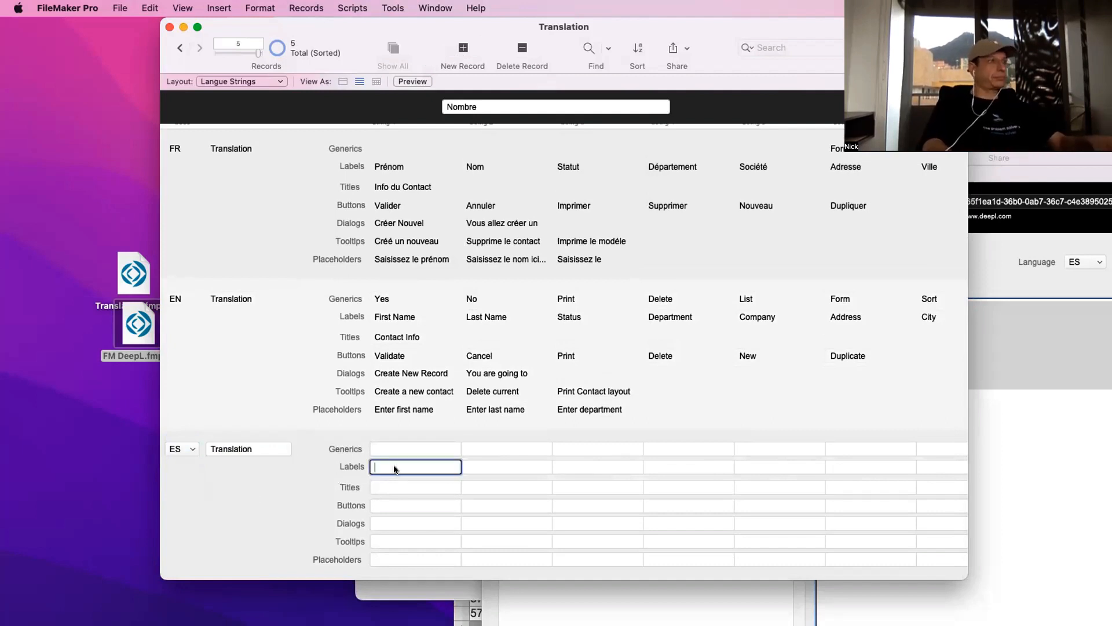
key("super+shift+s")
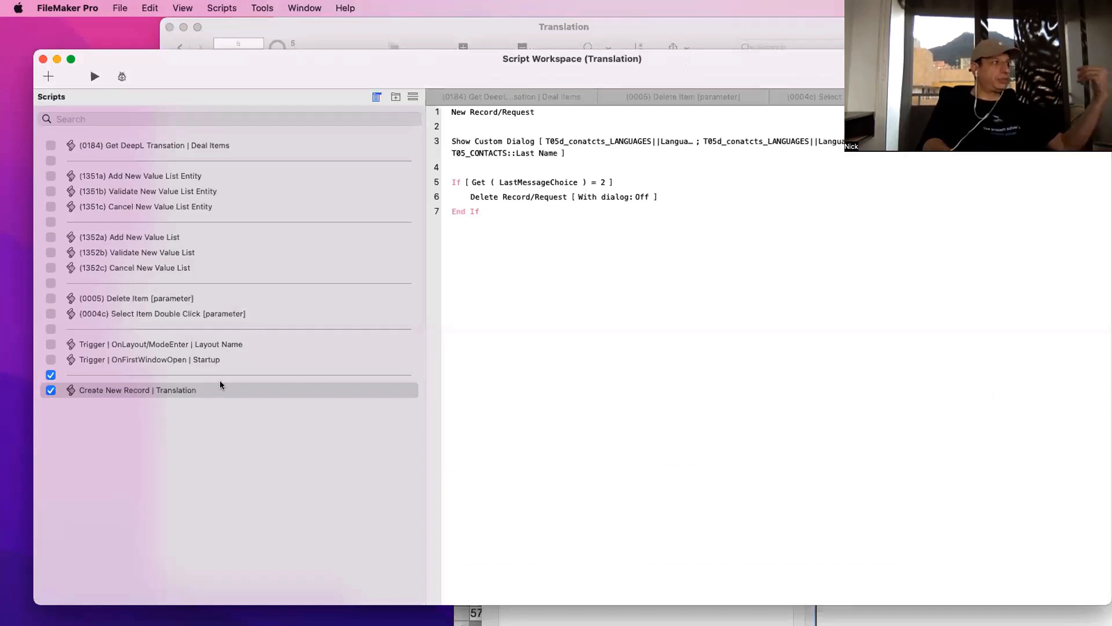
left_click(49, 77)
left_click(505, 112)
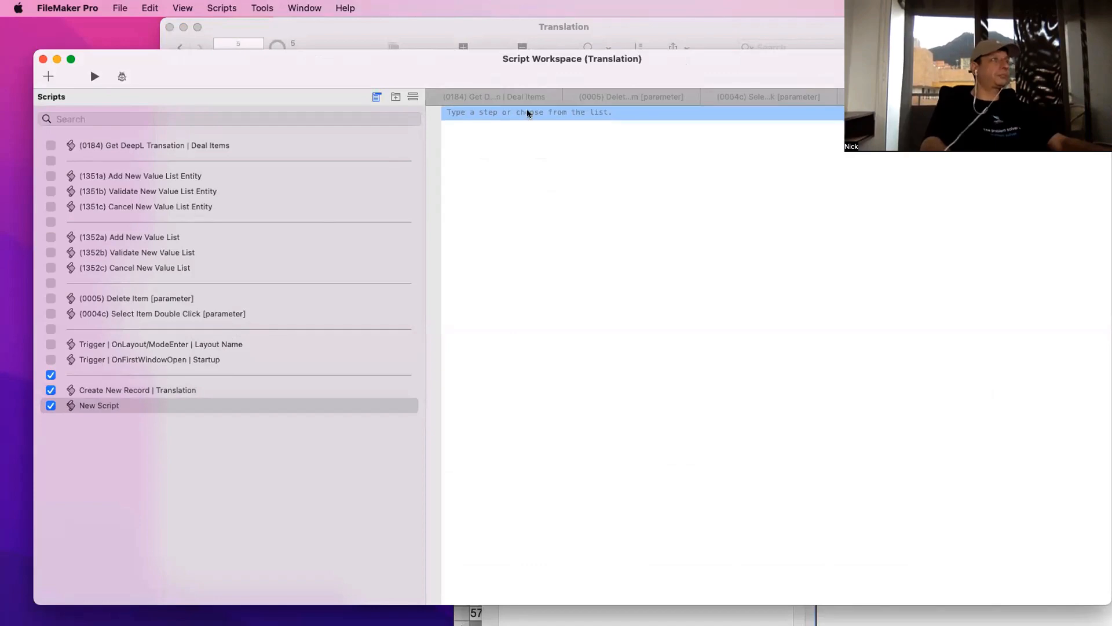
left_click_drag(378, 59, 930, 450)
left_click(353, 492)
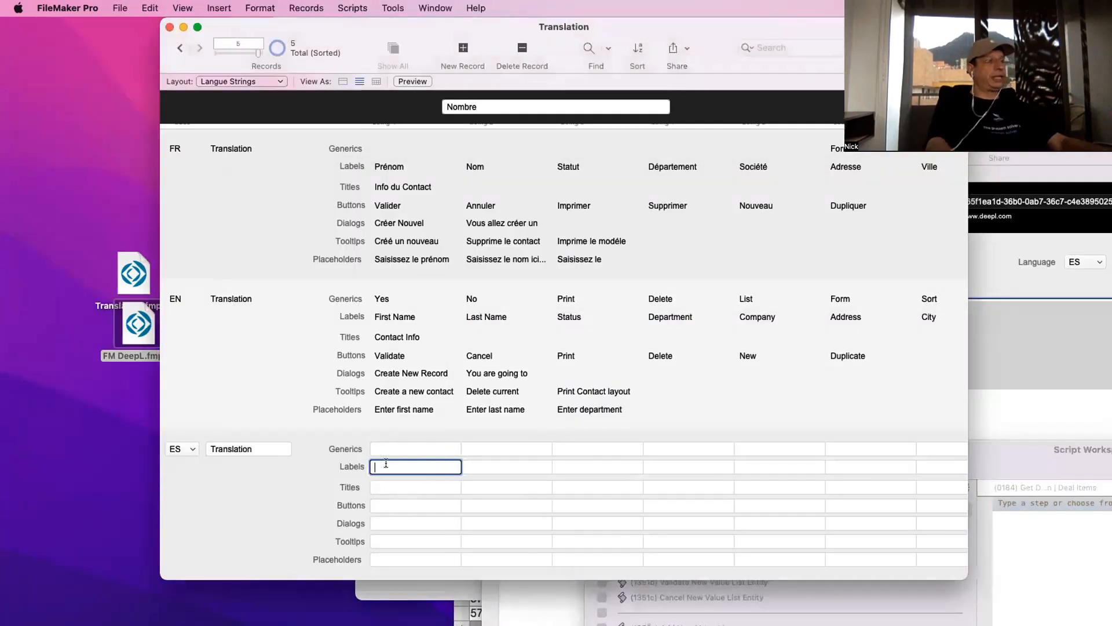
Open the LNG_Language Strings field definitions and look at the Labels field's storage and auto-enter calculation options
key("super+shift+d")
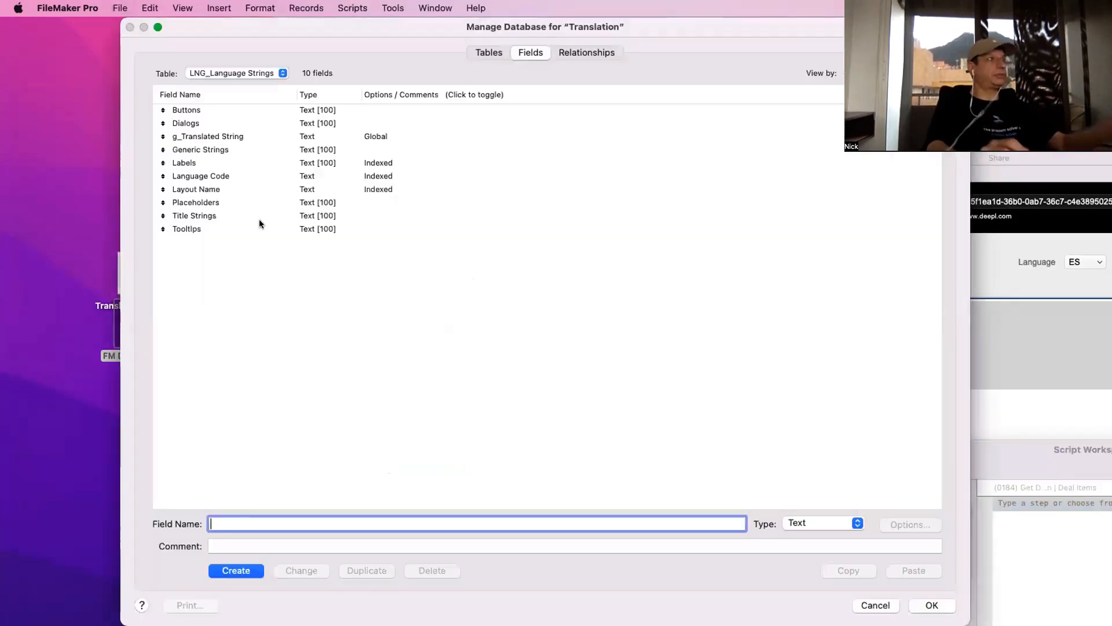
double_click(240, 164)
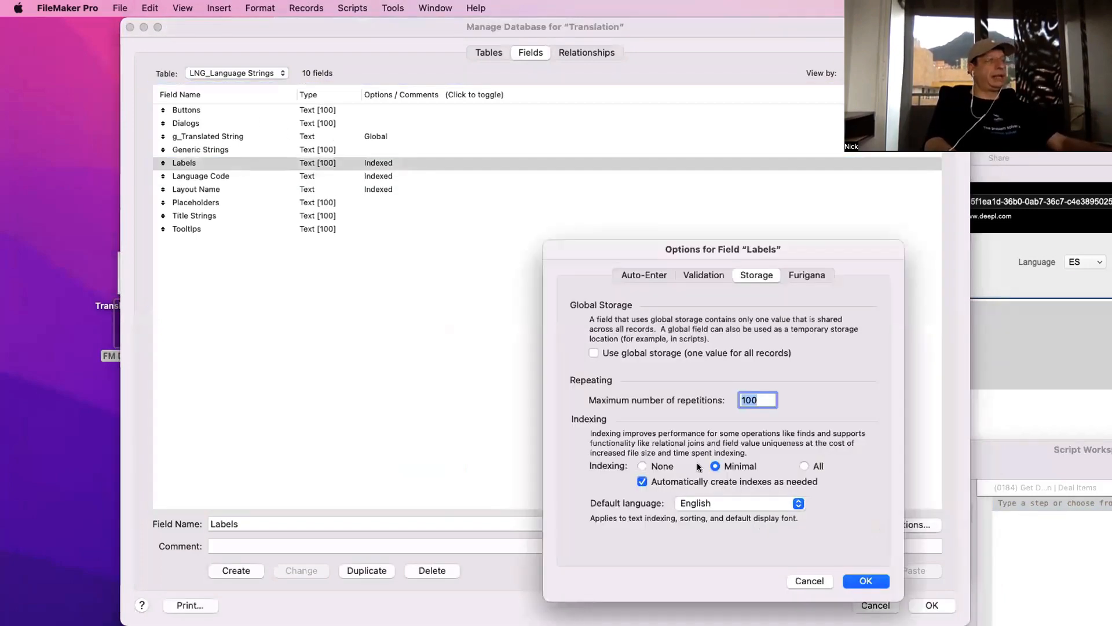
left_click(643, 274)
left_click(722, 488)
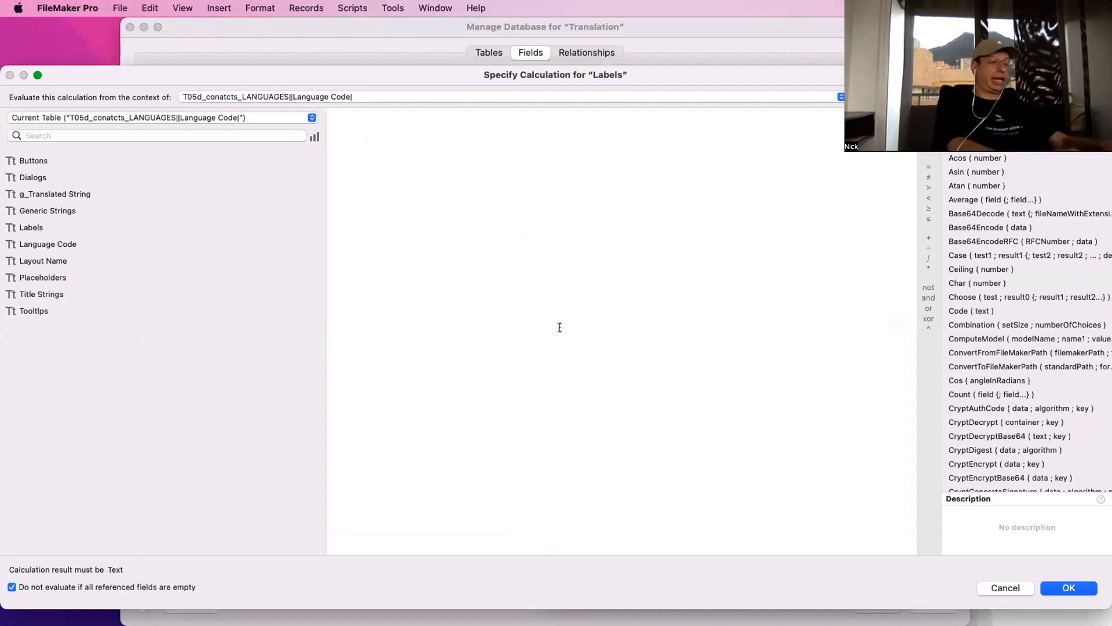
key("Escape")
key("Escape")
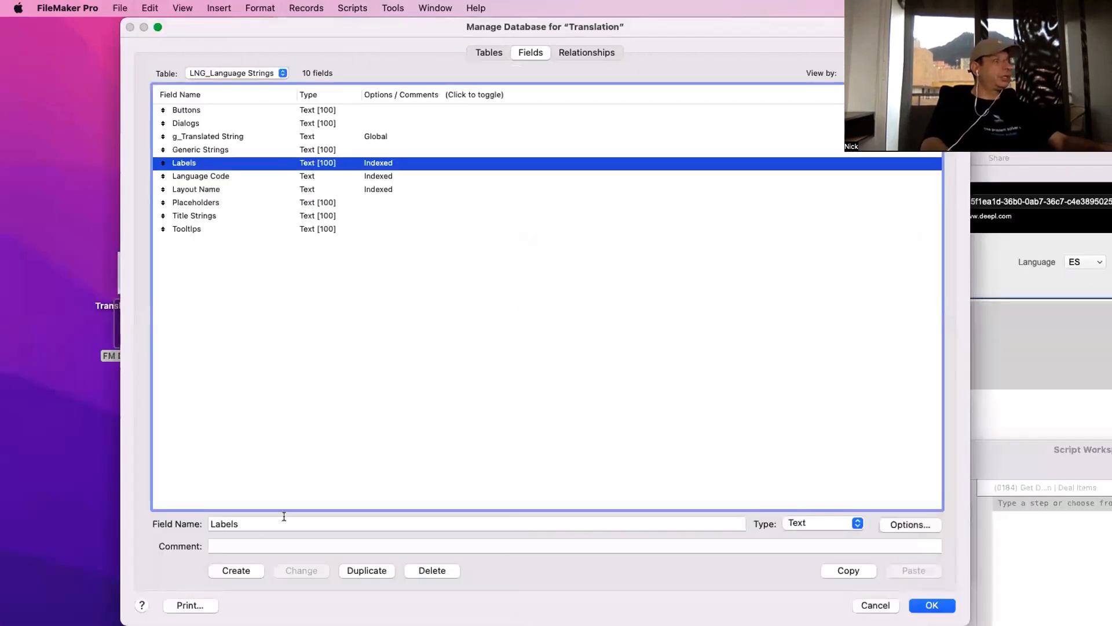
Create a Timestamp field named _trigger_Last Modification in the LNG_Language Strings table
left_click(252, 526)
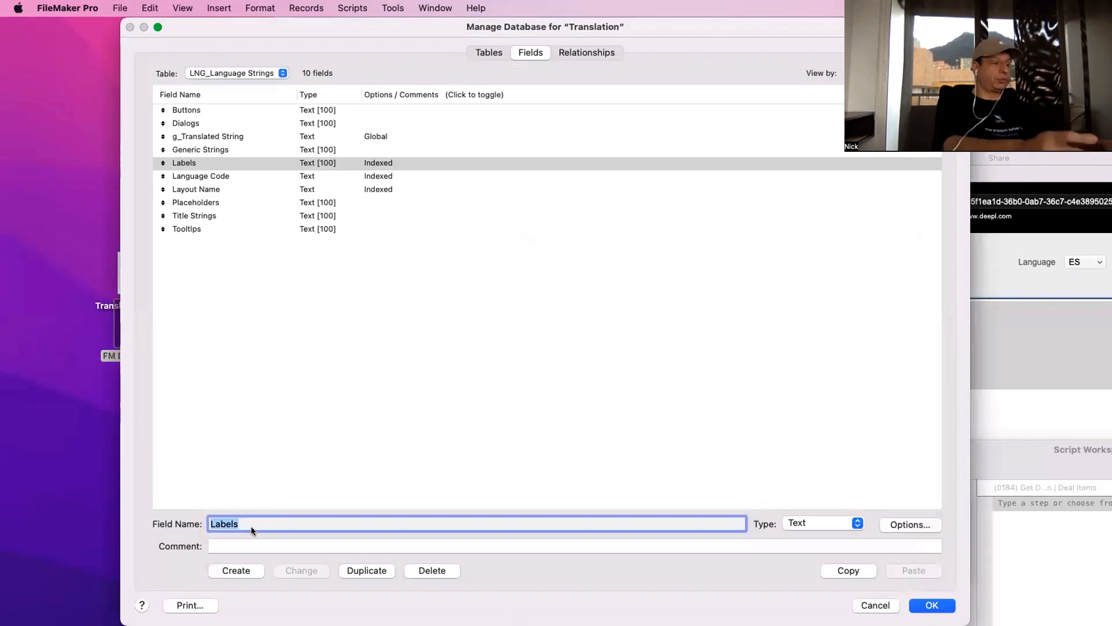
type("_trig")
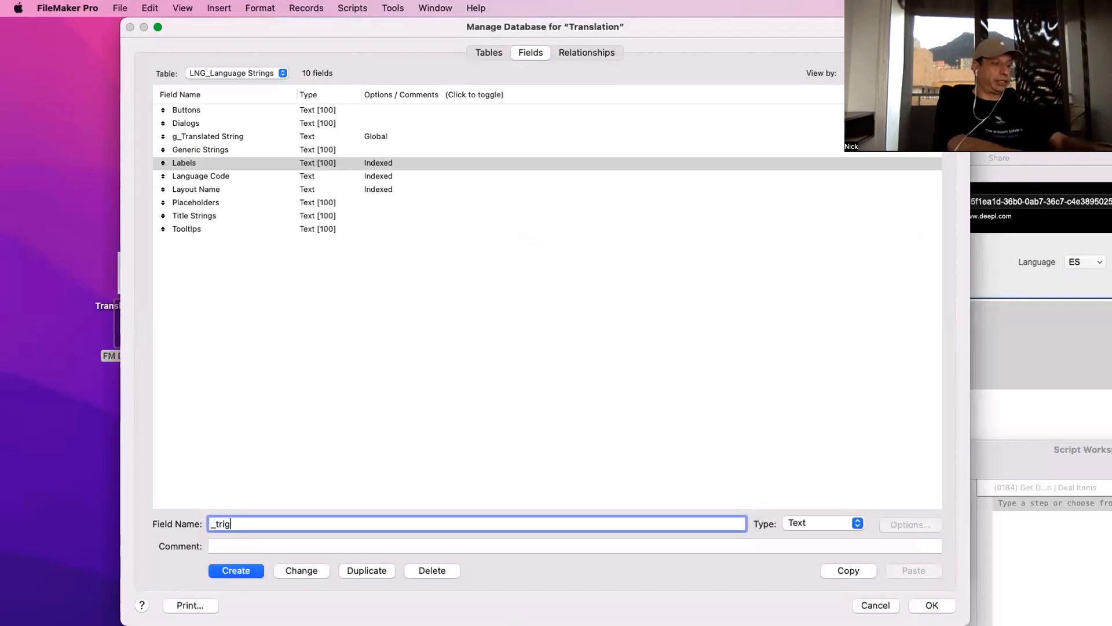
type("ger_")
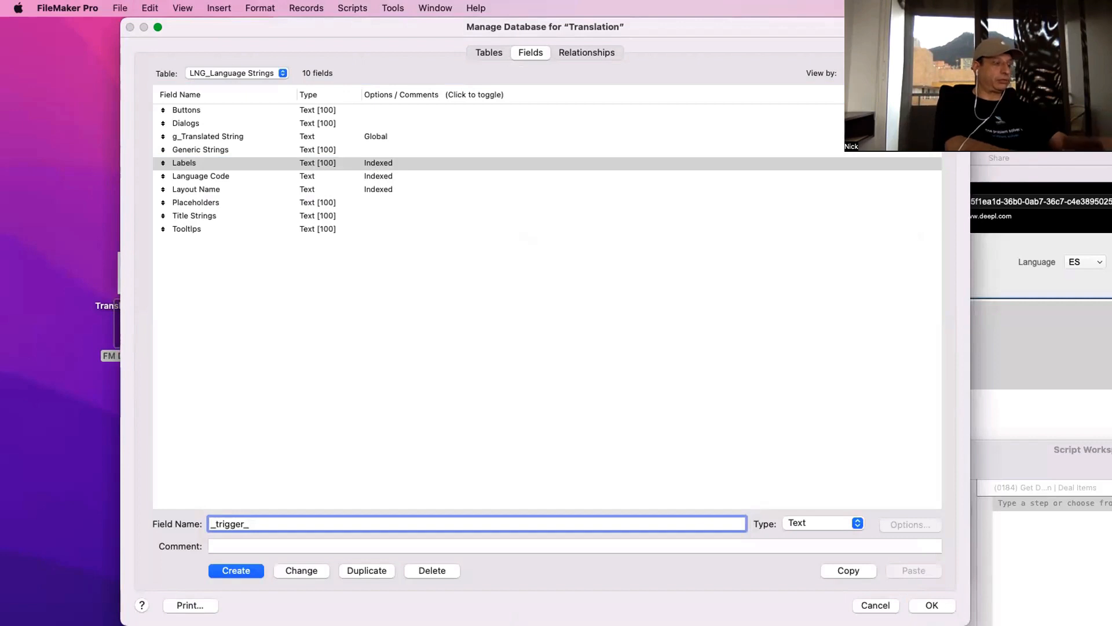
type("Last Mod")
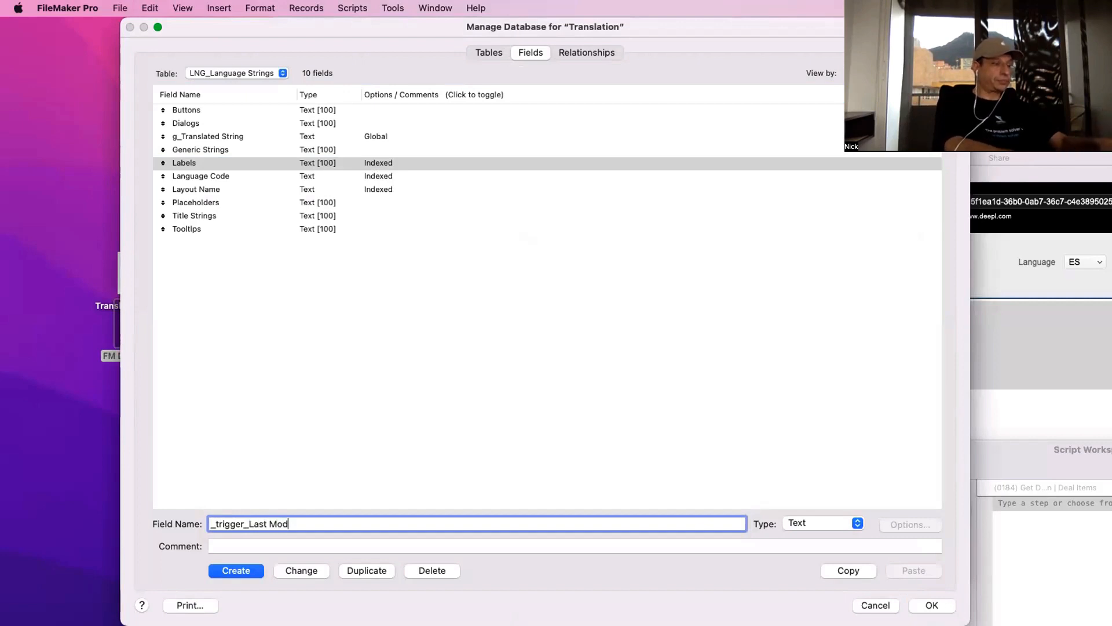
type("ification")
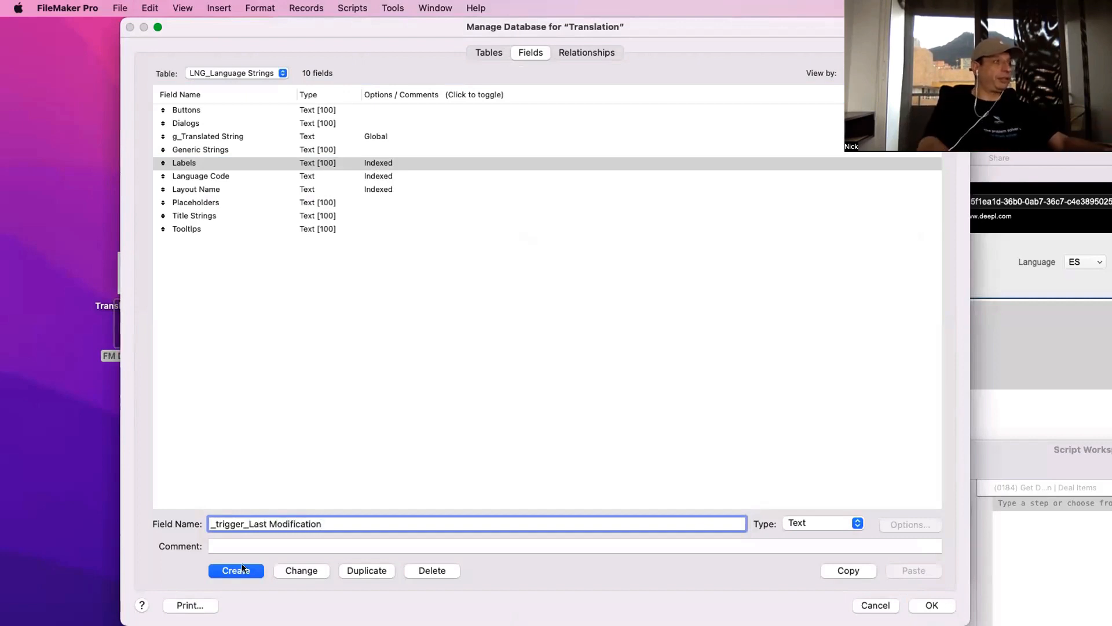
left_click(840, 524)
left_click(839, 585)
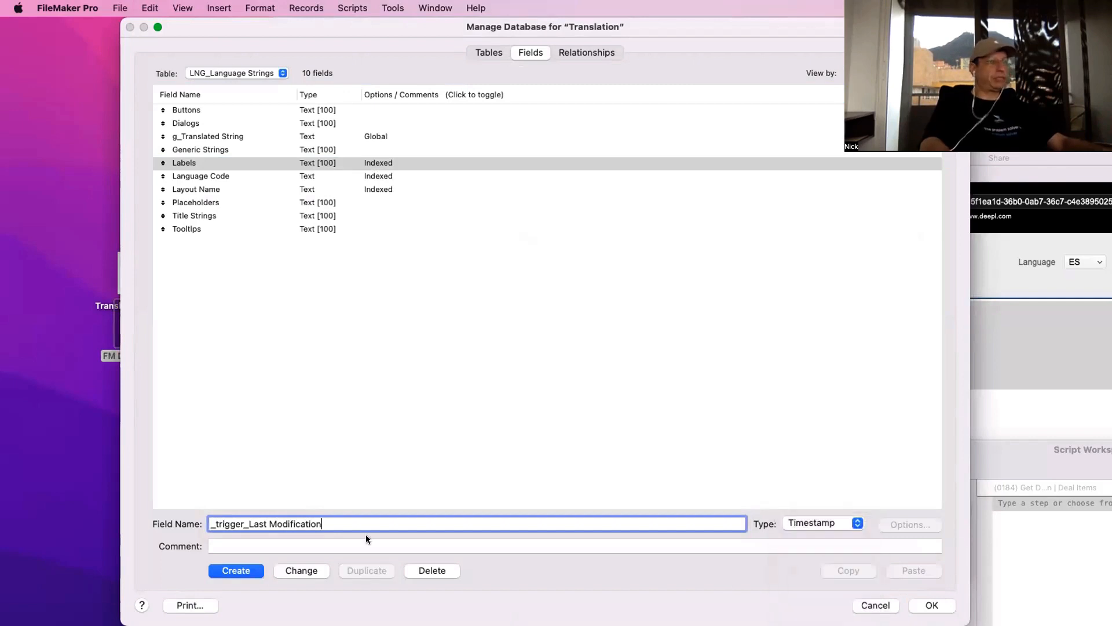
left_click(260, 570)
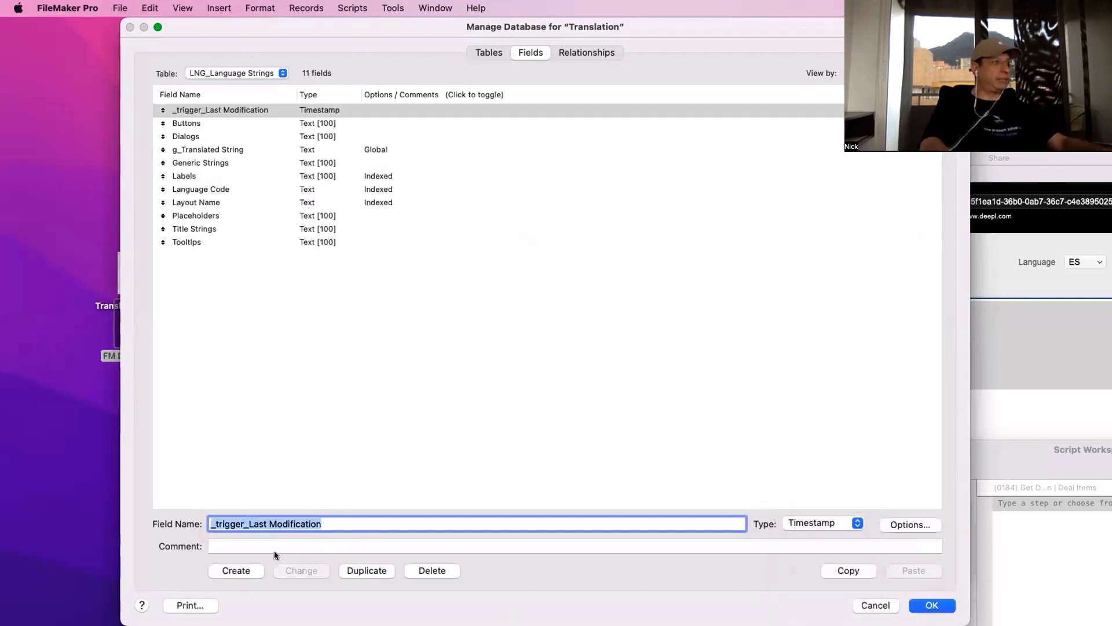
left_click(896, 524)
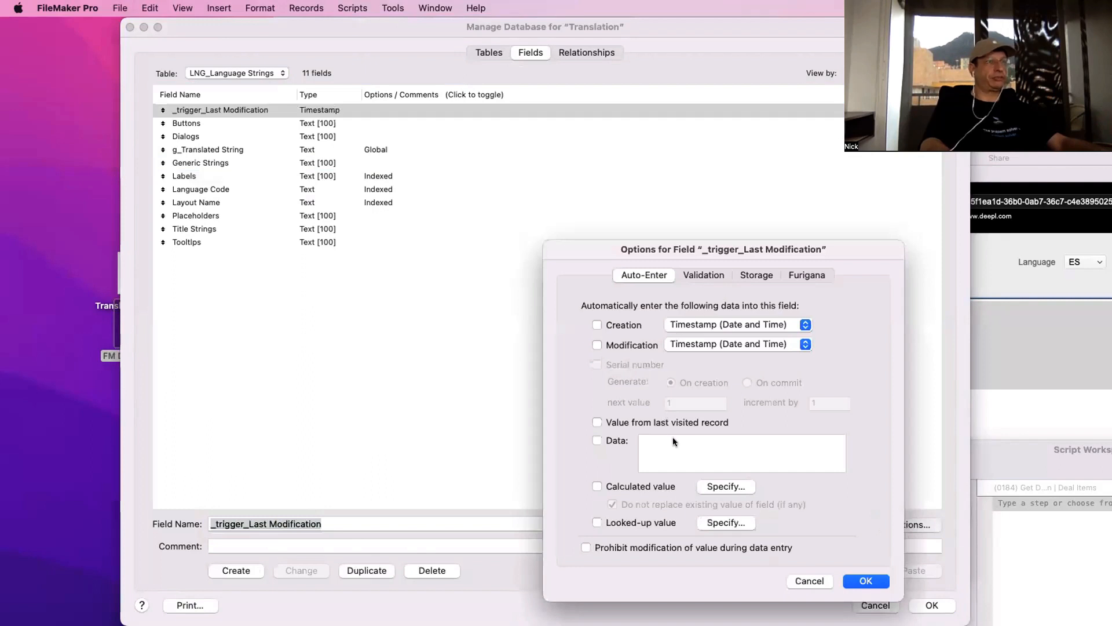
left_click(726, 486)
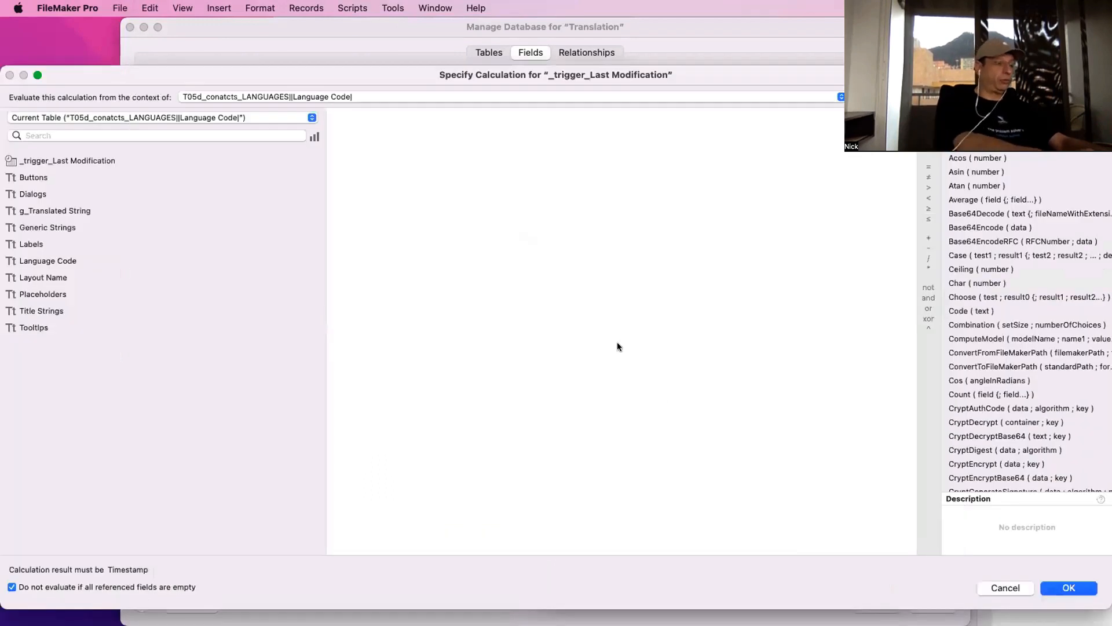
type("get")
key("Return")
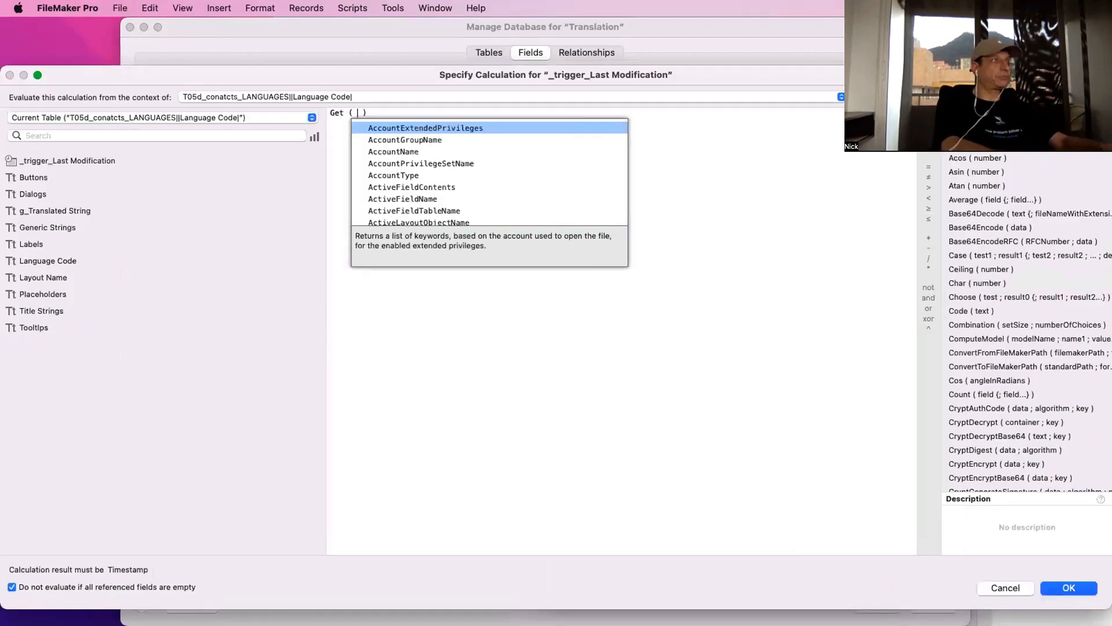
key("Escape")
key("Escape")
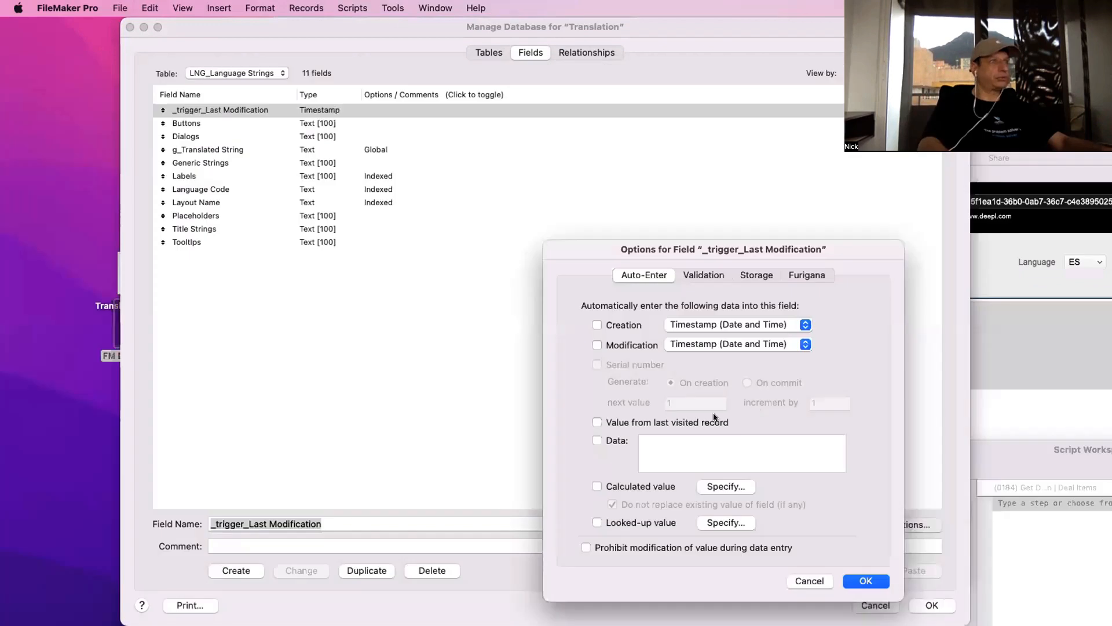
left_click(886, 583)
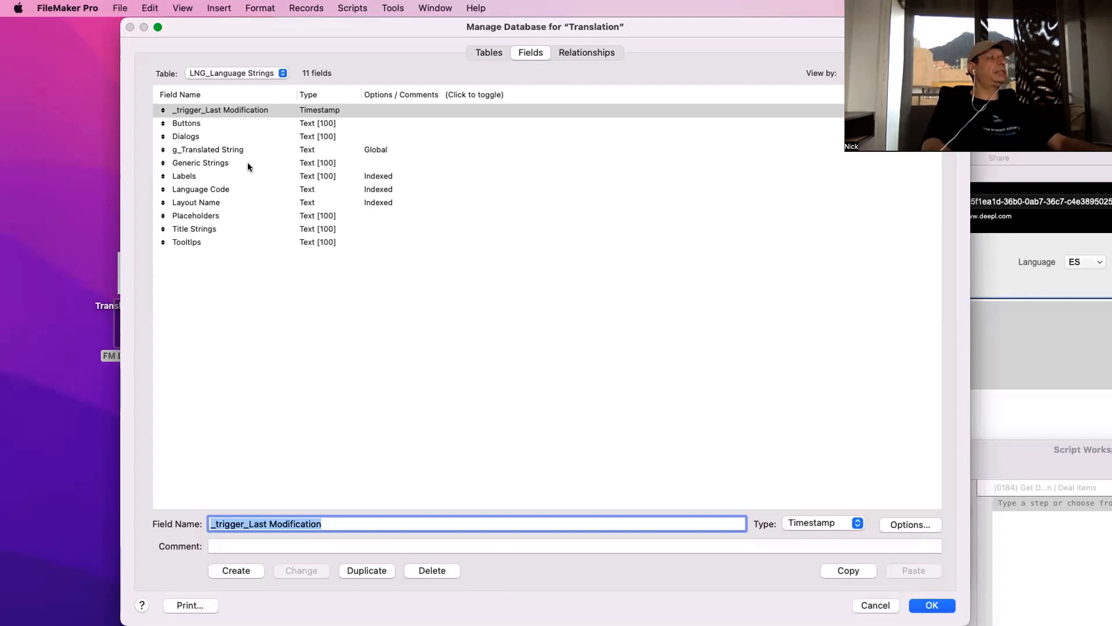
Start an auto-enter calculation for the Labels field with GetValue, using g_Translated String as the list of values
double_click(225, 176)
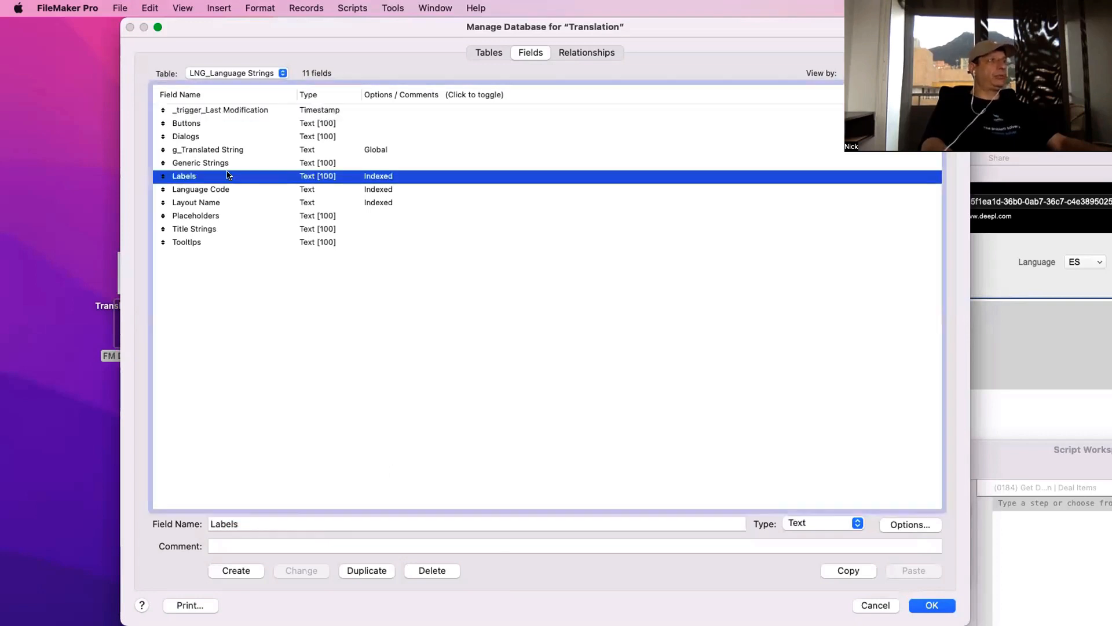
left_click(724, 486)
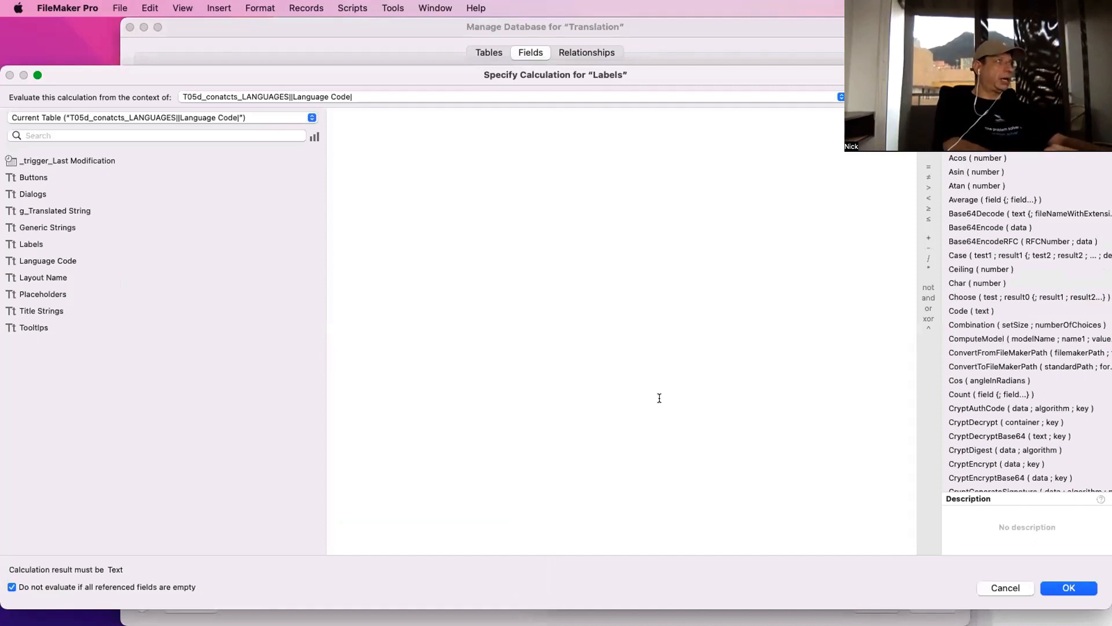
type("getb")
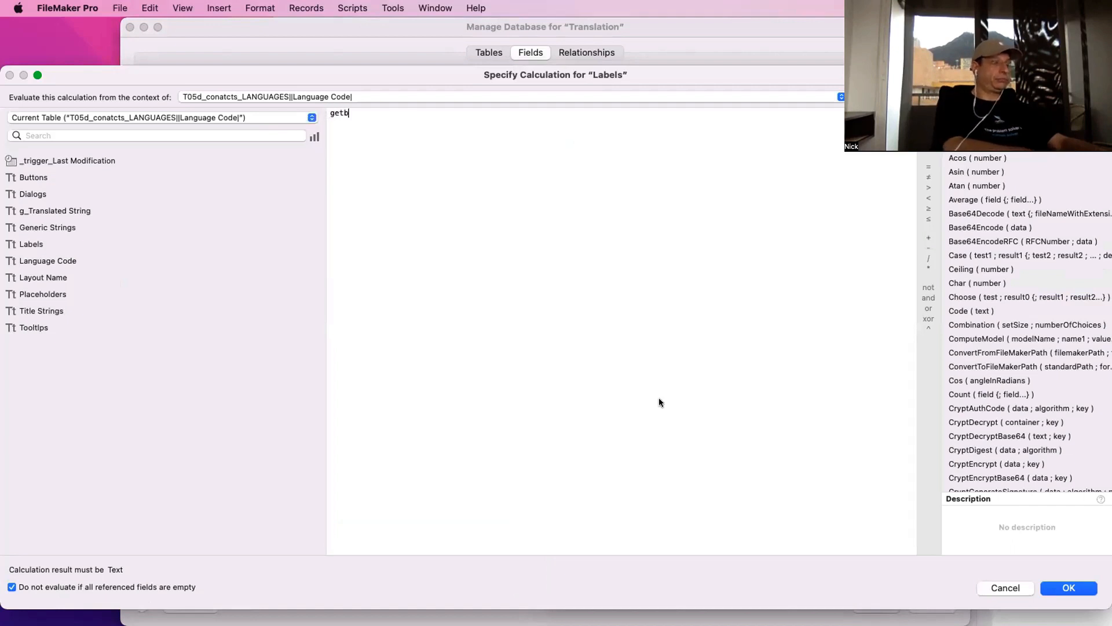
key("BackSpace")
type("v")
key("Return")
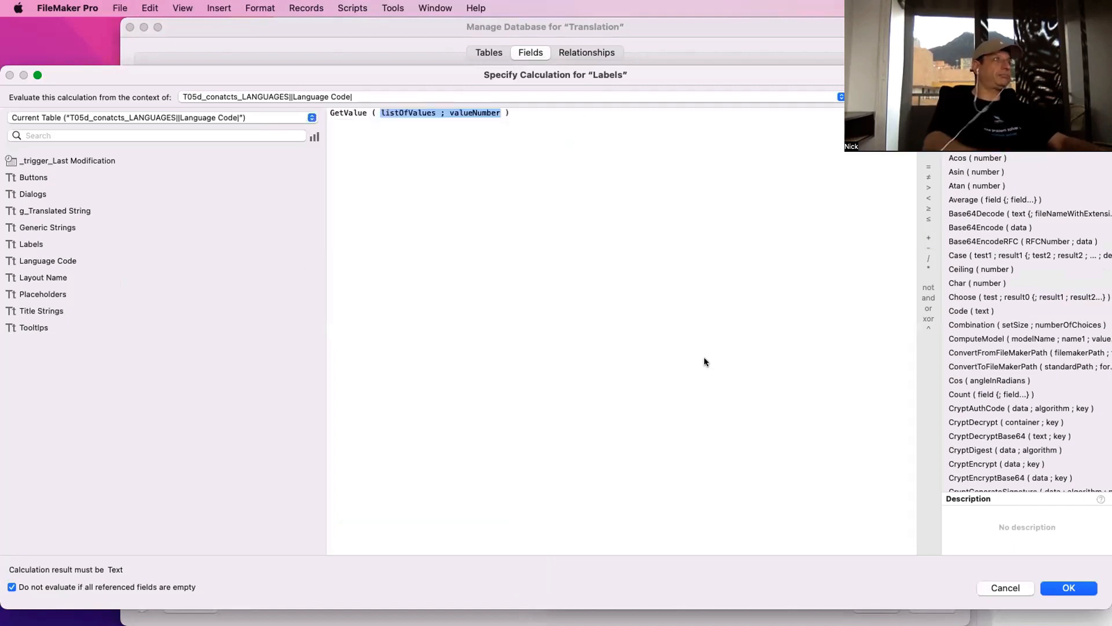
double_click(412, 115)
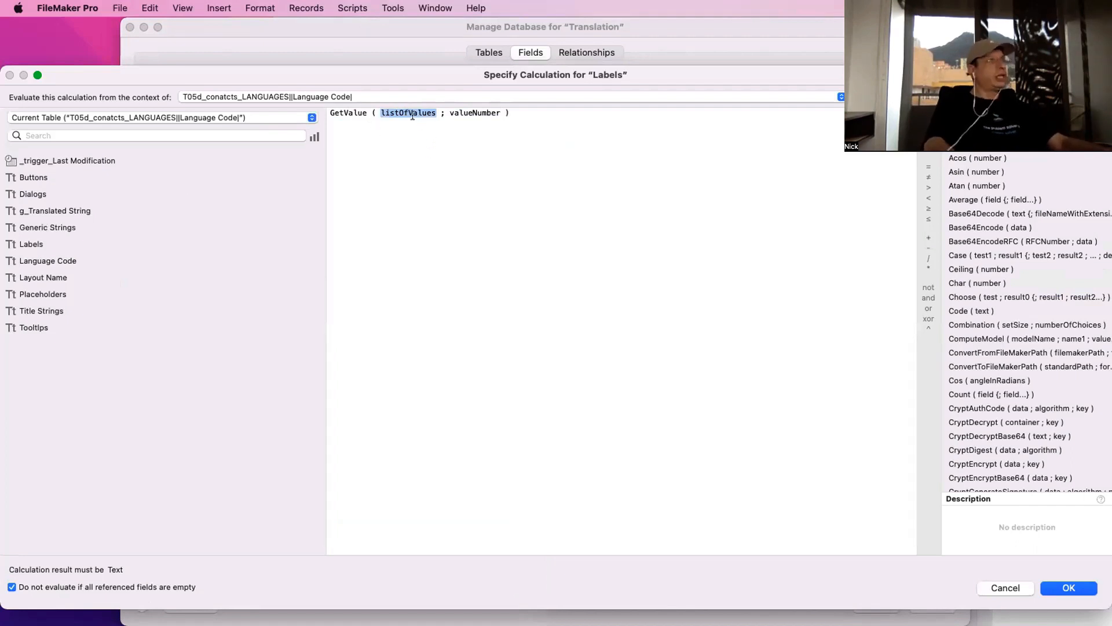
double_click(55, 210)
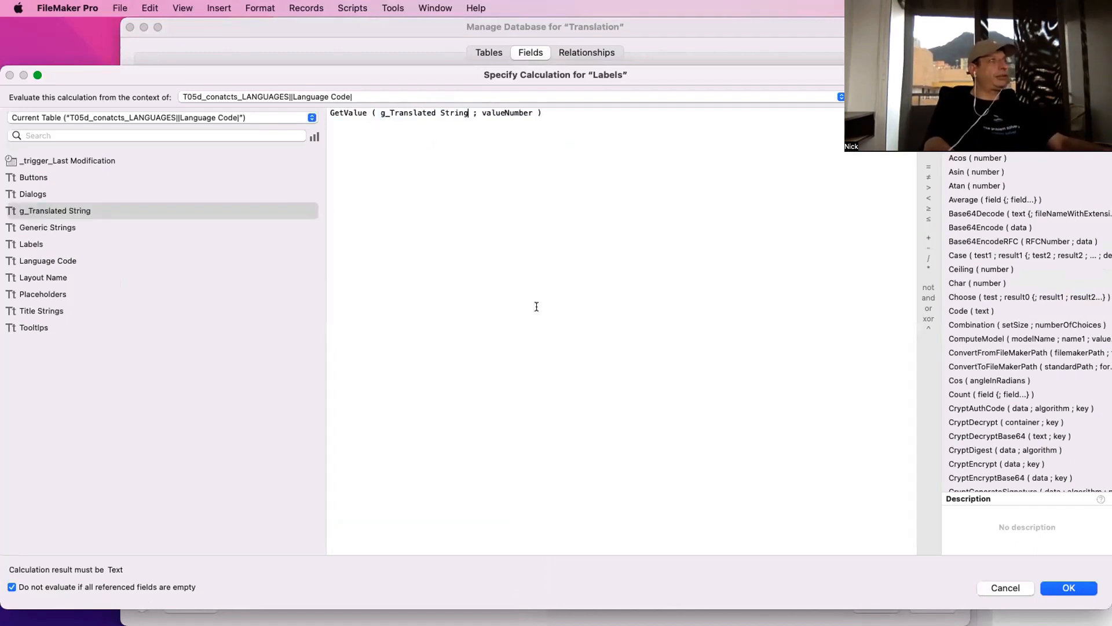
Set GetValue's value number to Get ( ActiveRepetitionNumber ) and accept the Labels calculation
double_click(504, 113)
type("Get")
key("Return")
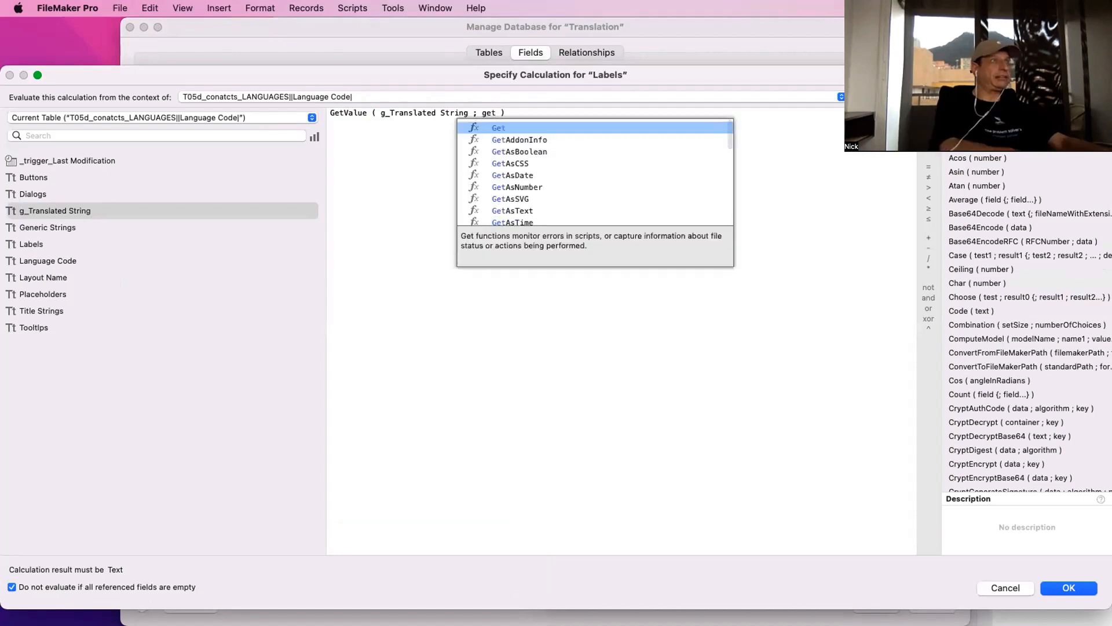
type("re ")
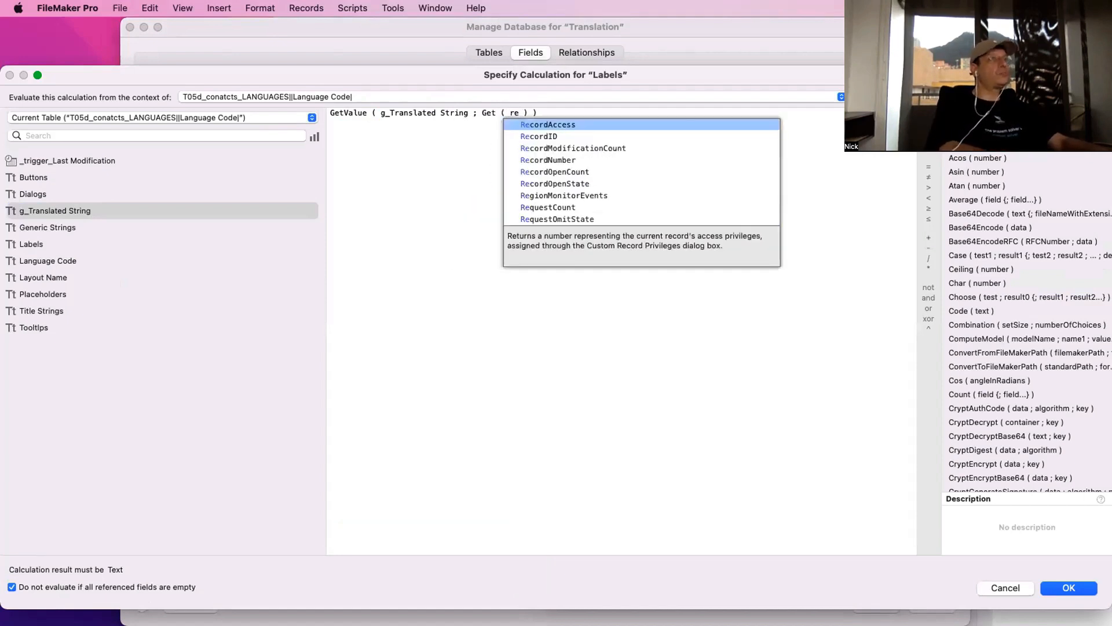
type("p")
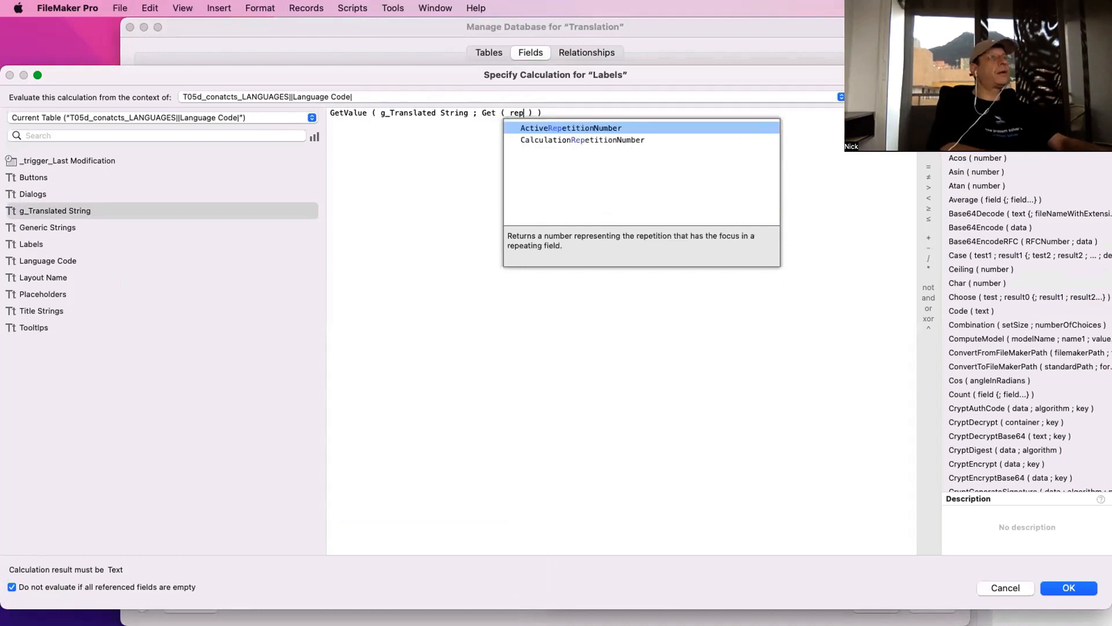
key("Down")
key("Up")
key("Return")
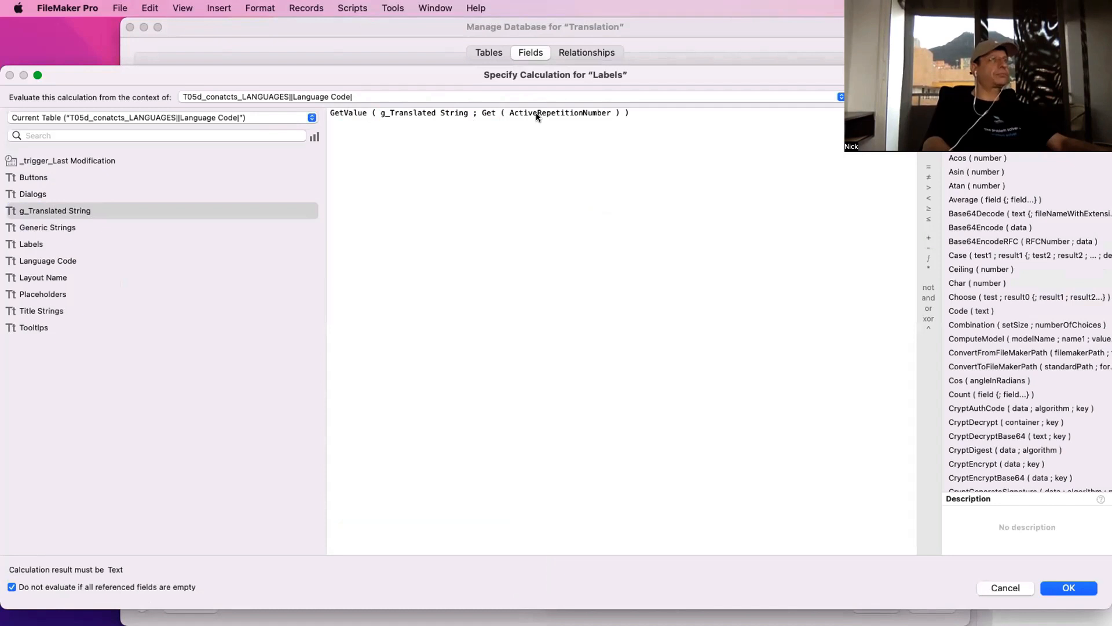
left_click(1068, 588)
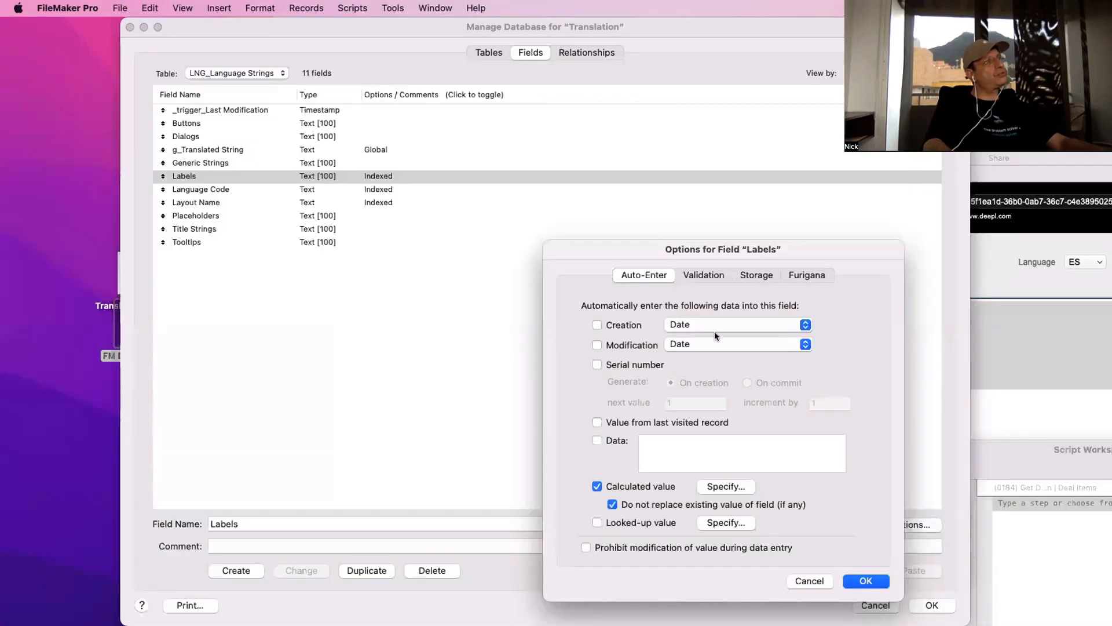
Allow the auto-enter calculation to replace existing Labels values and save the database changes
left_click(653, 506)
left_click(873, 583)
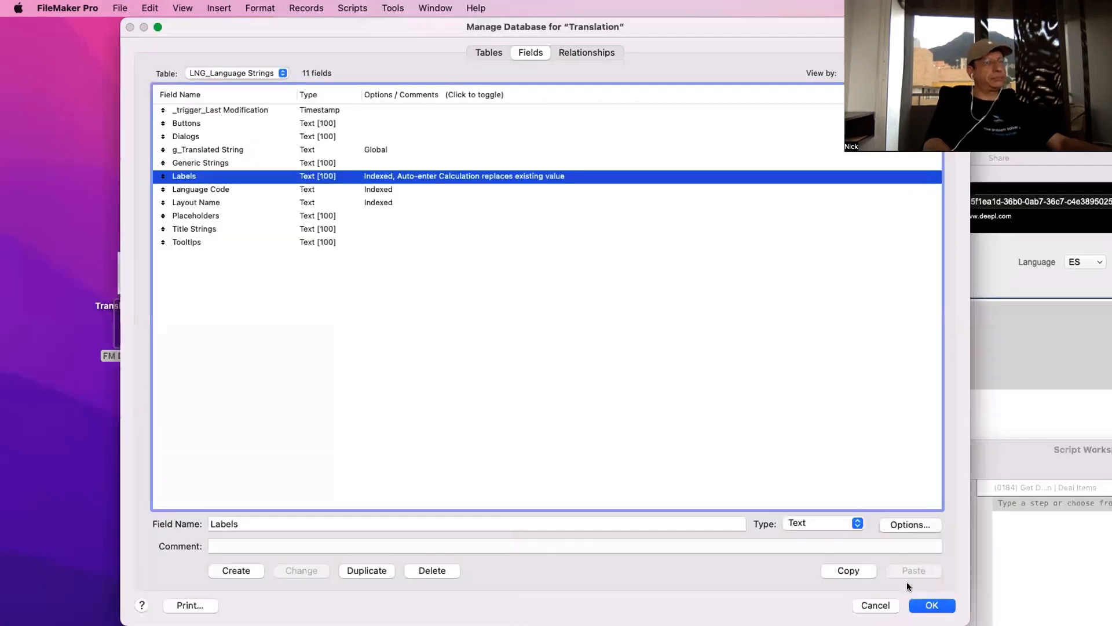
left_click(932, 606)
Duplicate the header's g_Translated String field beside it, bind the copy to _trigger_Last Modification, and return to the ES record's first label
key("super+l")
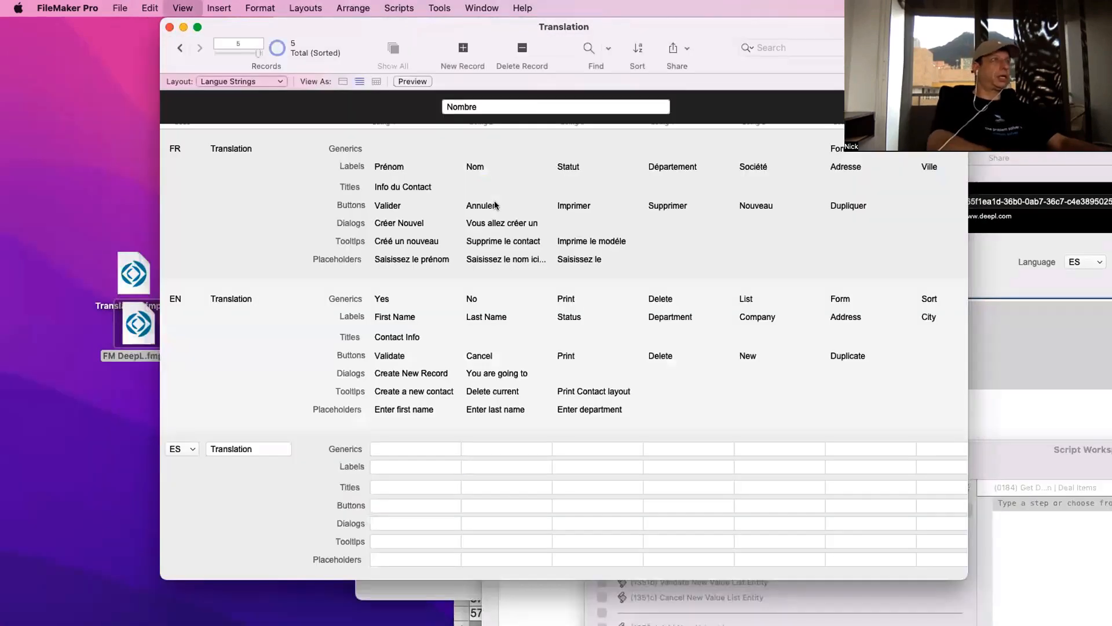
left_click_drag(707, 105, 804, 131)
double_click(600, 256)
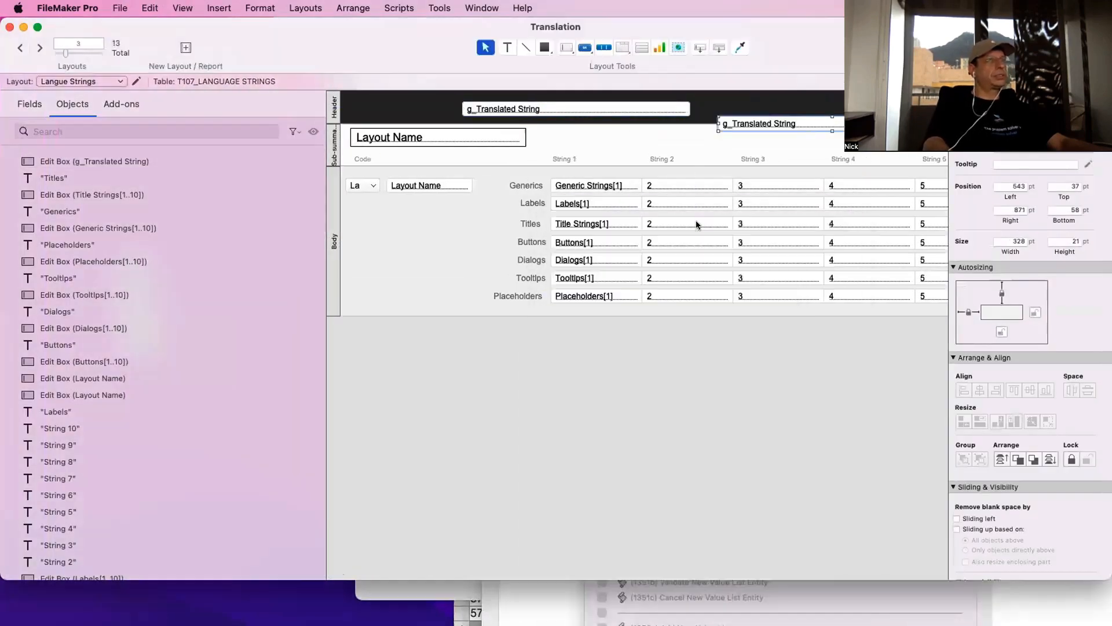
key("super+b")
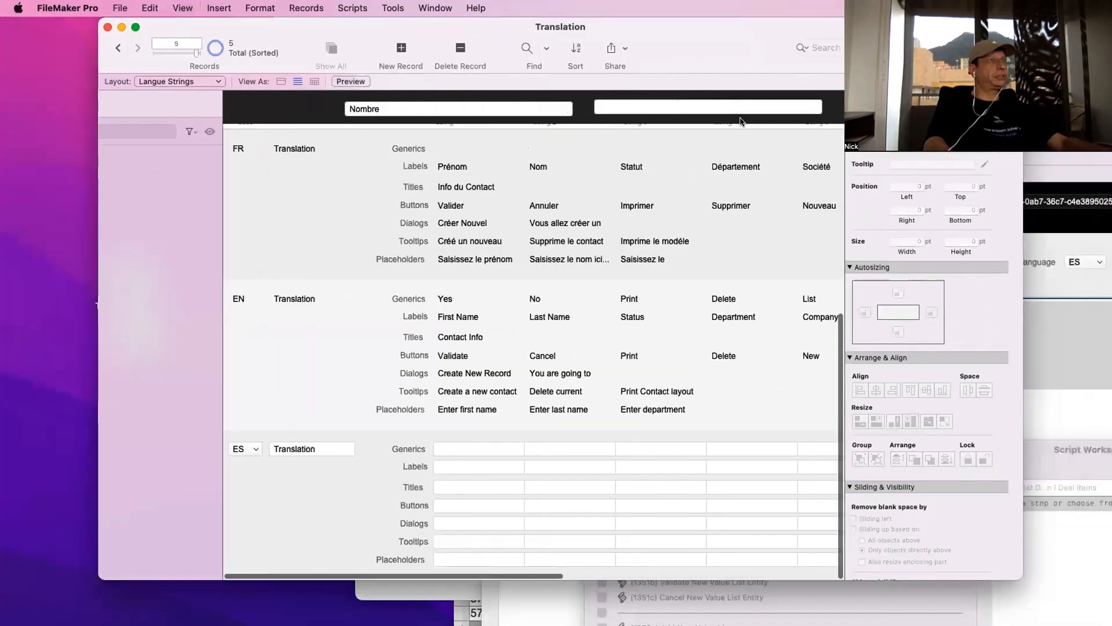
scroll(570, 333, "up", 1)
left_click(402, 465)
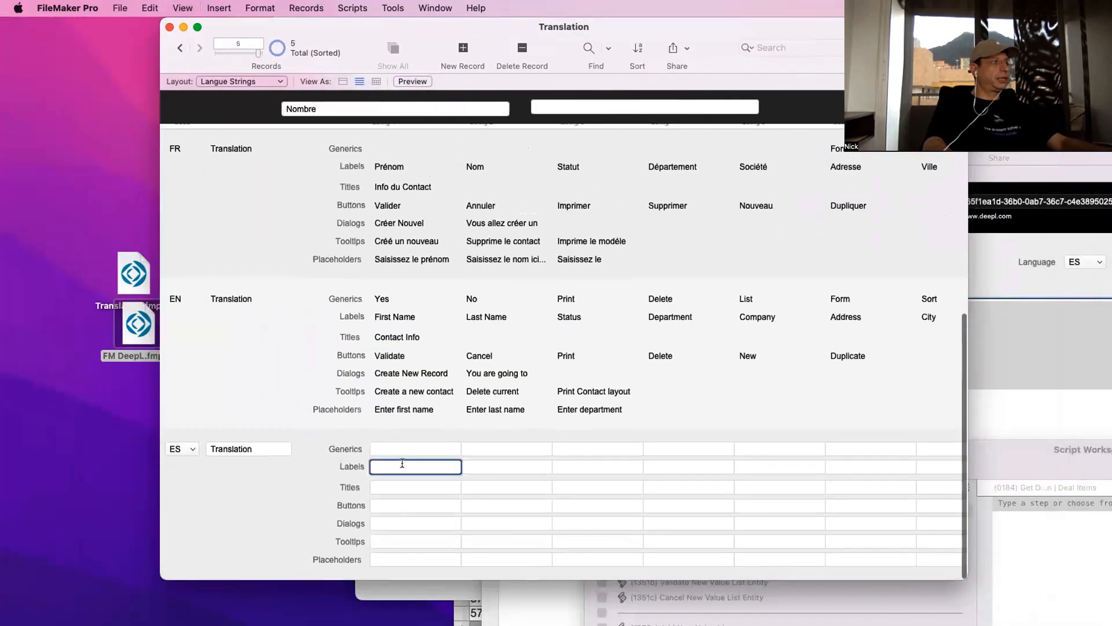
left_click(658, 106)
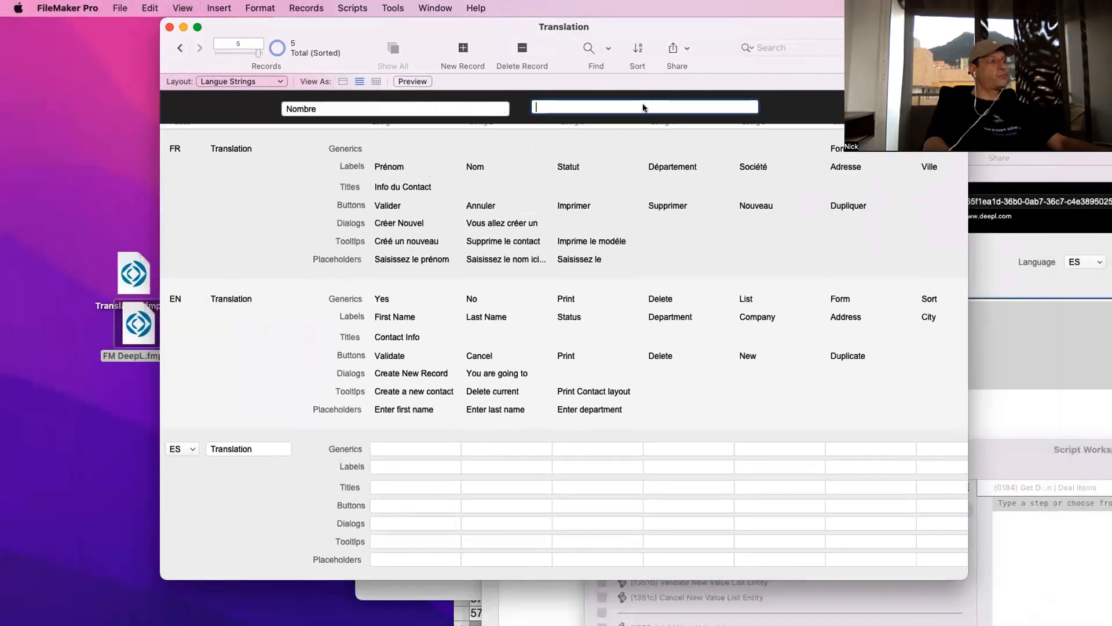
left_click(424, 467)
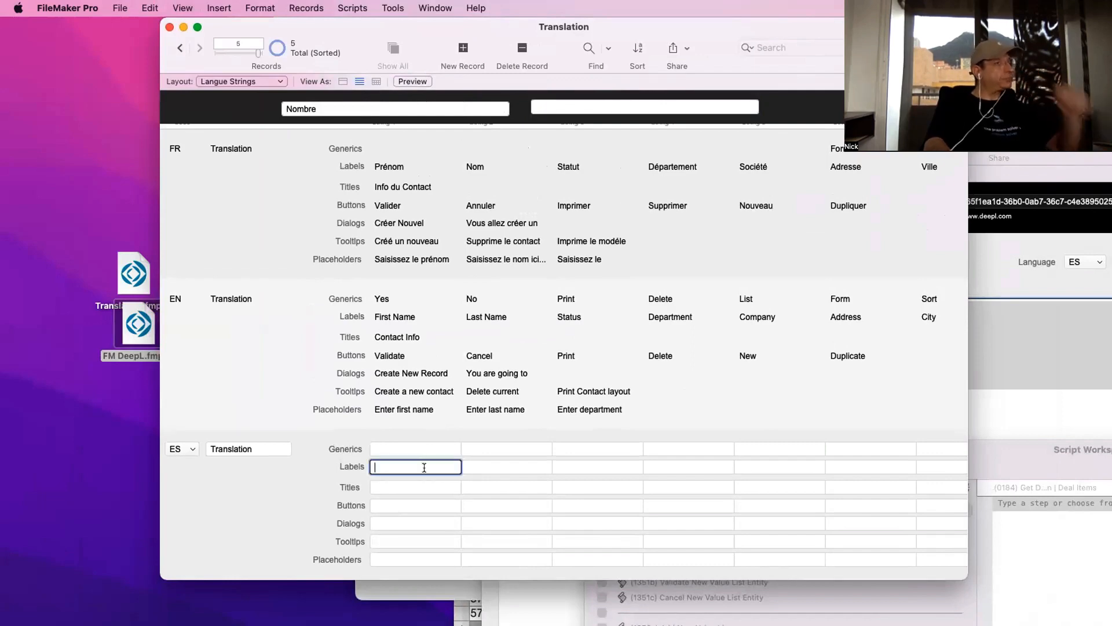
Add a Set Field step to the blank script targeting T107_LANGUAGE STRINGS::_trigger_Last Modification
left_click(1065, 534)
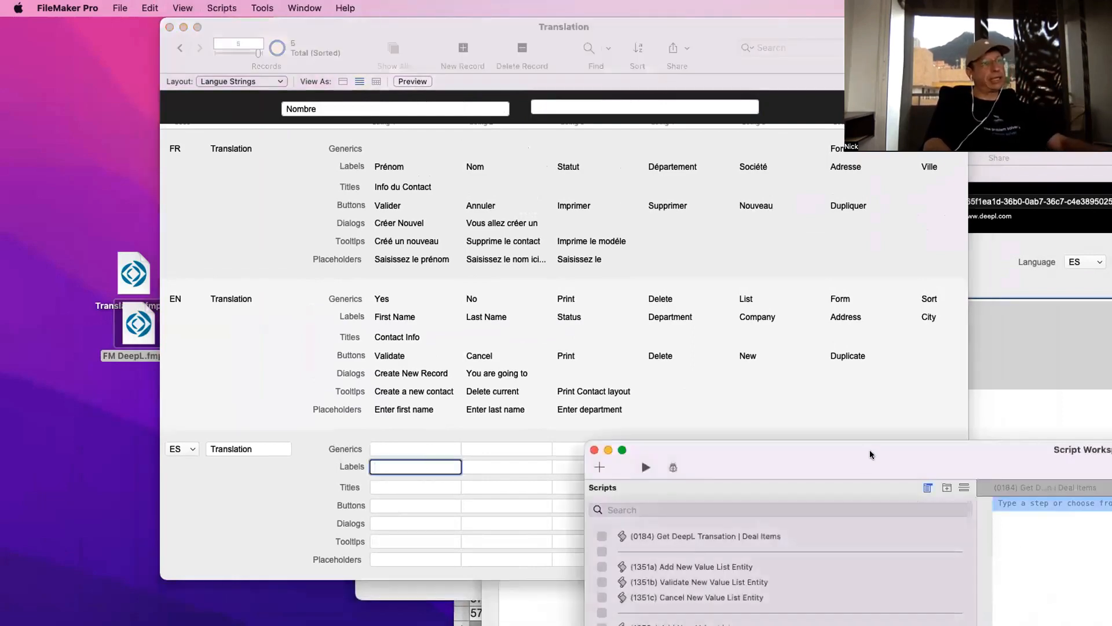
left_click_drag(871, 450, 646, 372)
left_click(809, 426)
type("set")
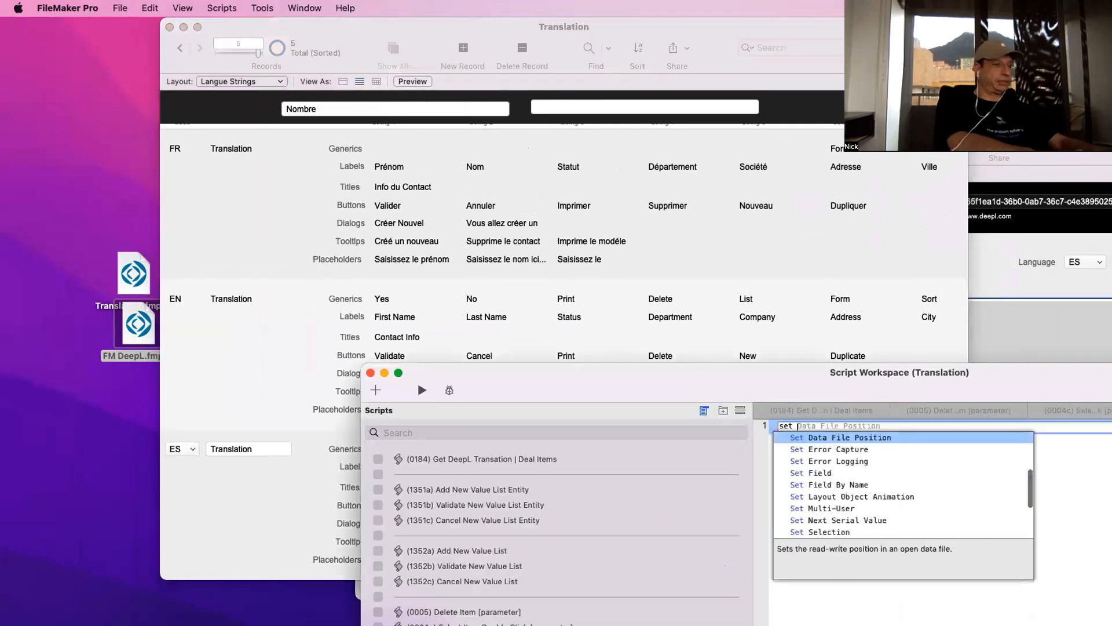
key("Return")
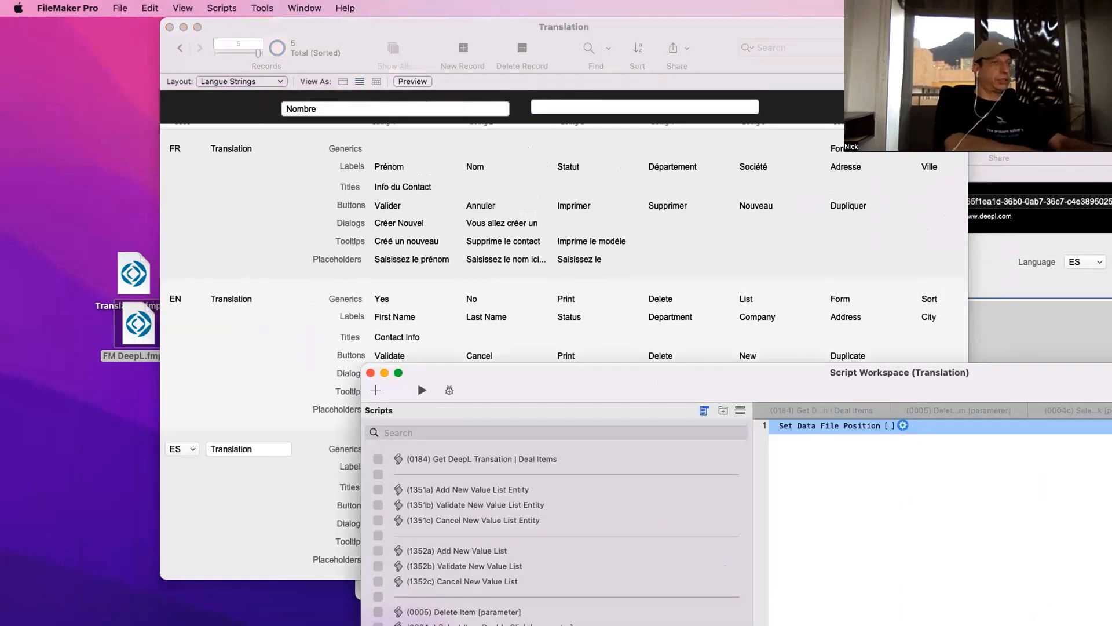
key("BackSpace")
type("set")
left_click(832, 445)
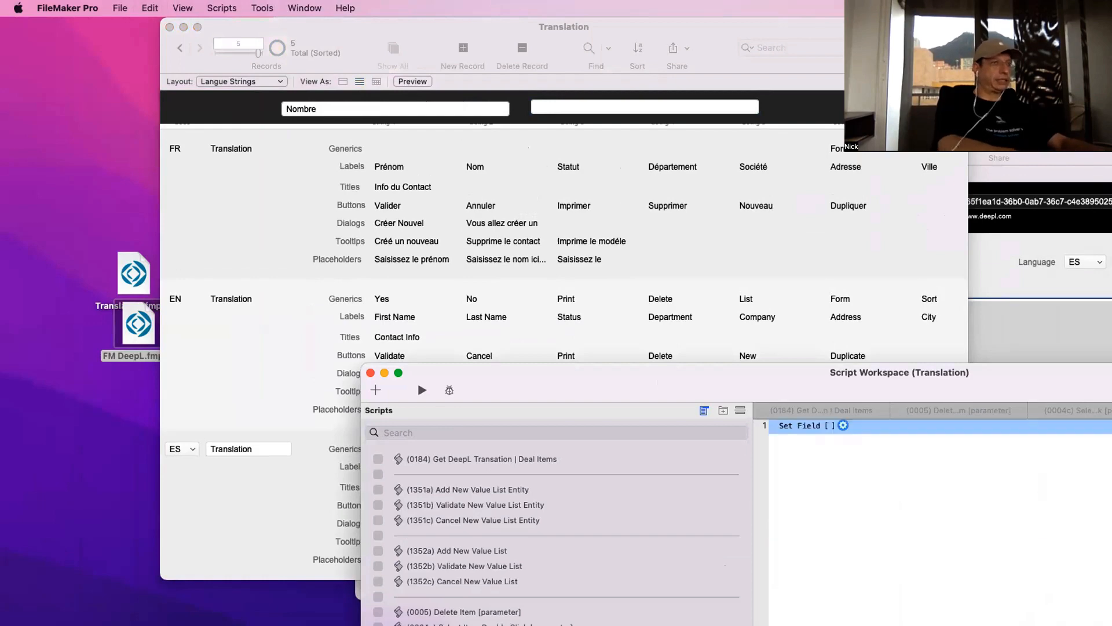
left_click(886, 454)
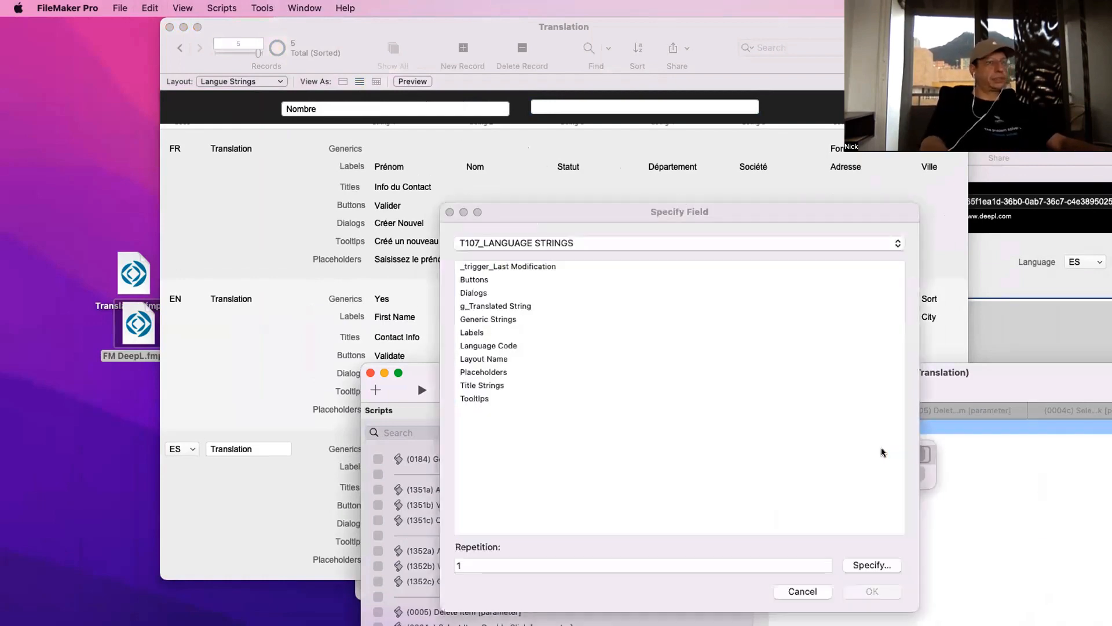
left_click(503, 308)
double_click(508, 266)
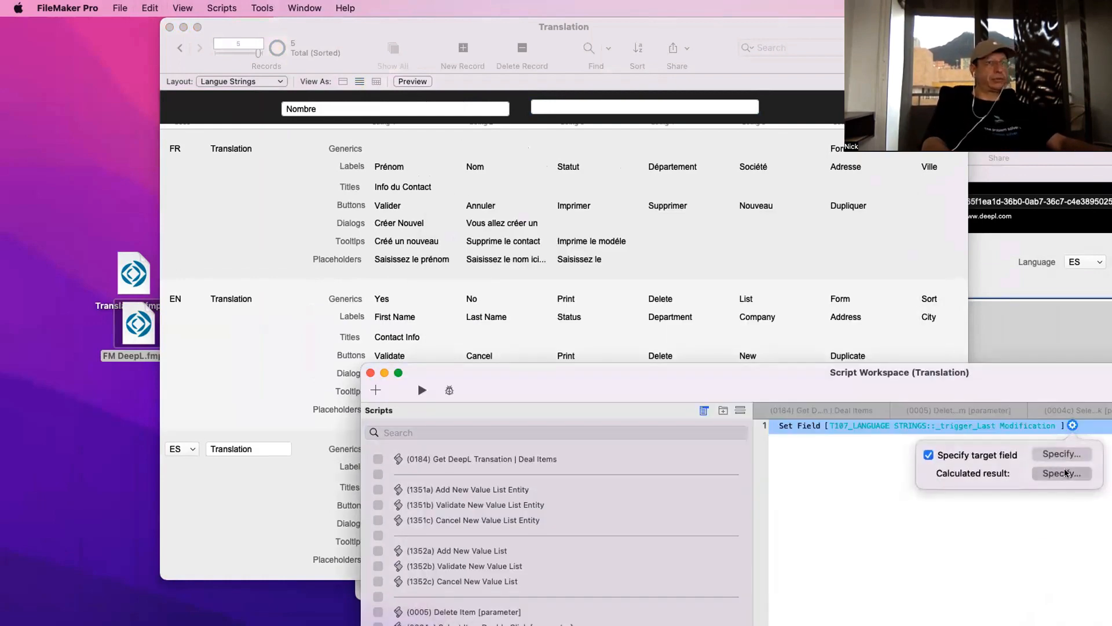
Set the Set Field step's calculated result to Get ( CurrentTimestamp )
type("get")
key("Return")
type("cur")
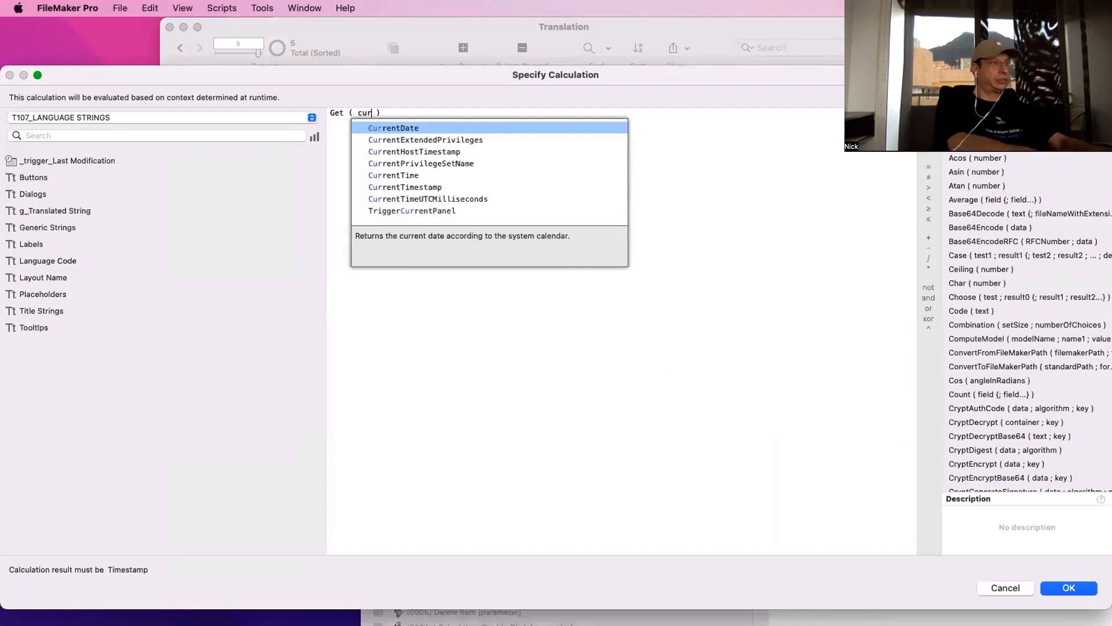
key("Return")
key("Return")
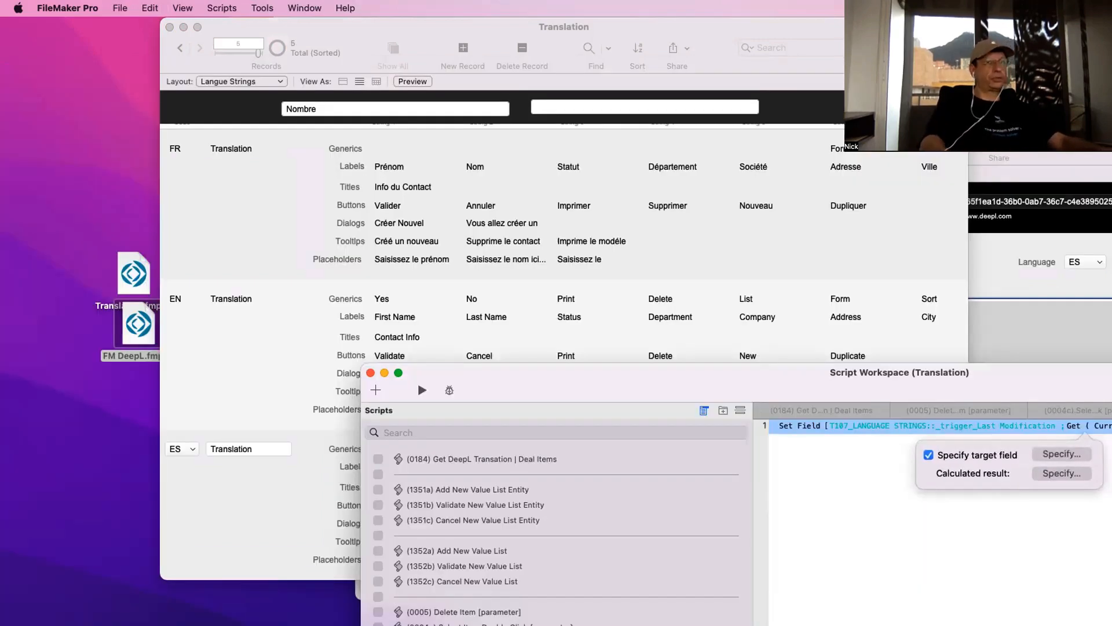
left_click(1071, 474)
double_click(376, 113)
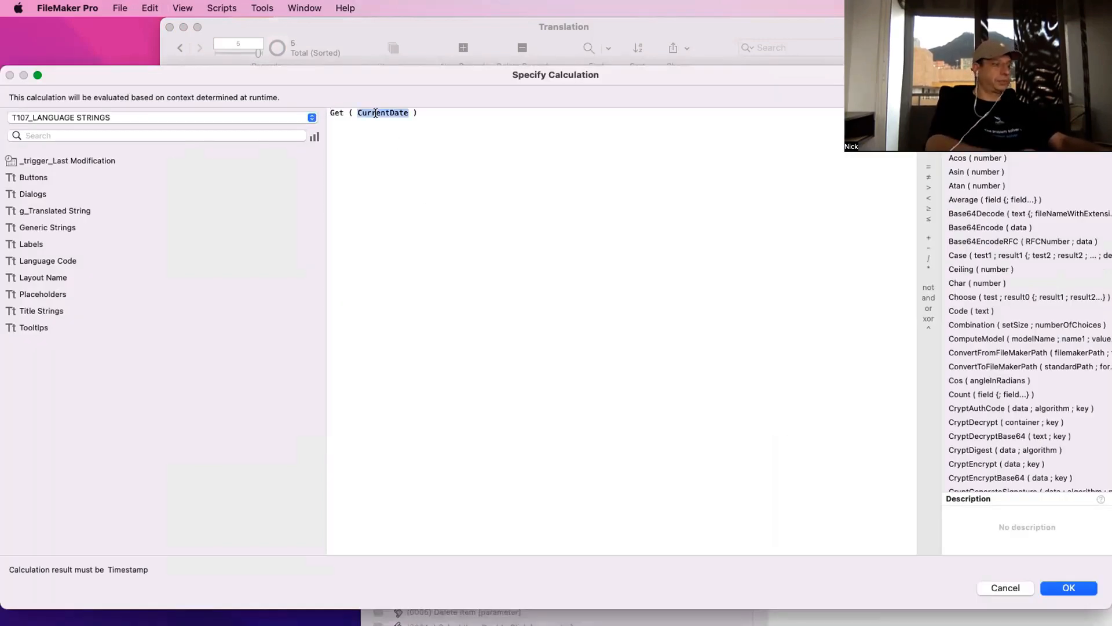
type("cu")
key("Down")
key("Down")
key("Down")
key("Down")
key("Down")
key("Return")
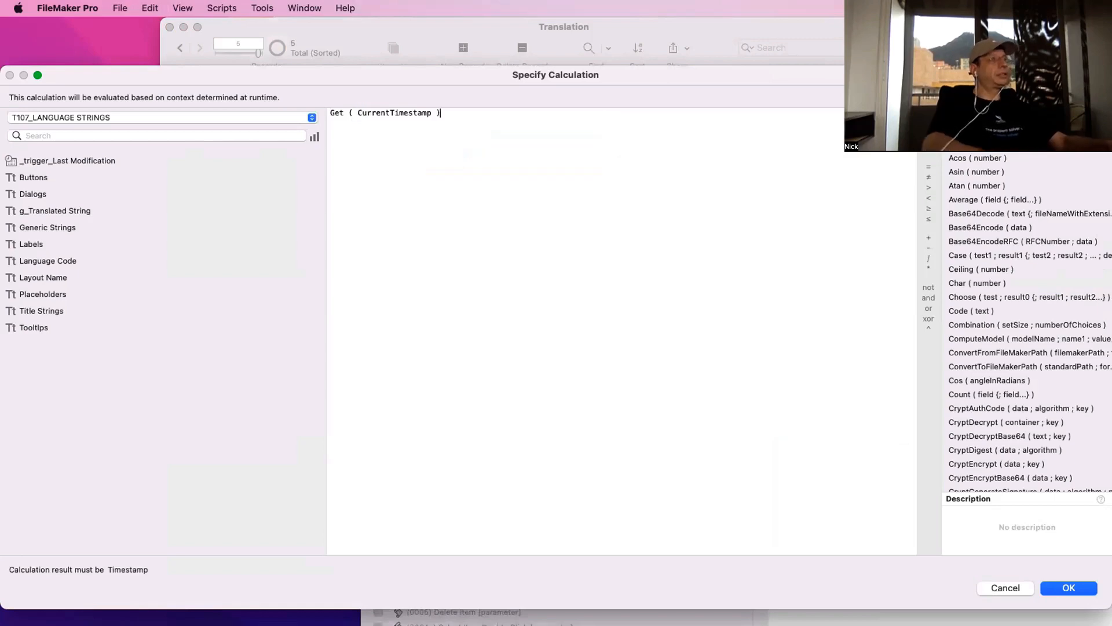
key("Return")
Run the timestamp script on the ES record
left_click(274, 499)
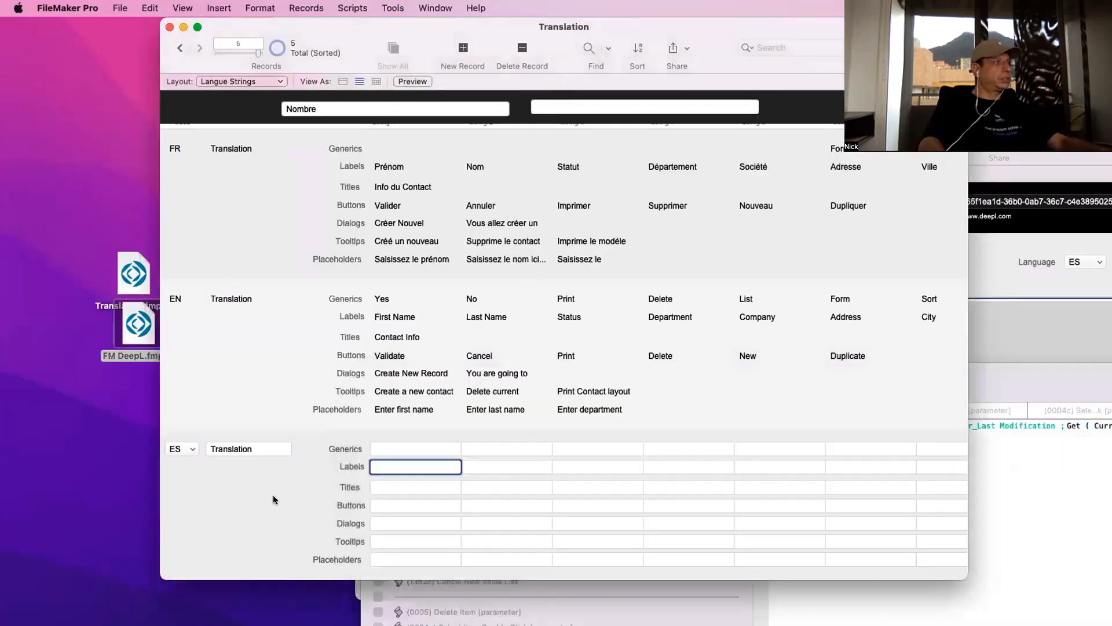
left_click(995, 563)
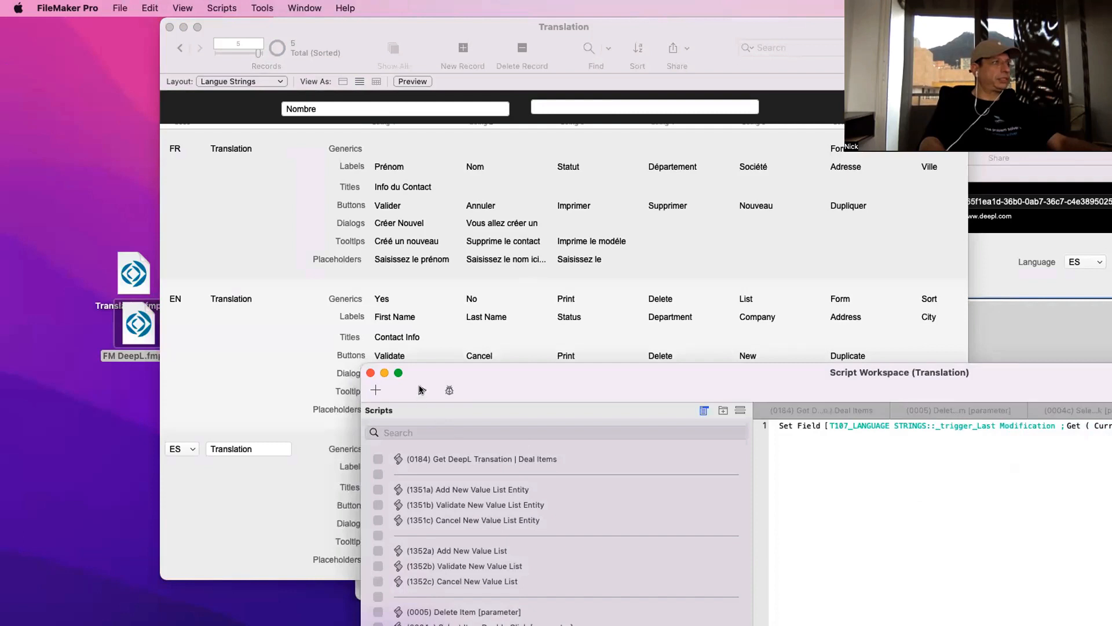
left_click(421, 390)
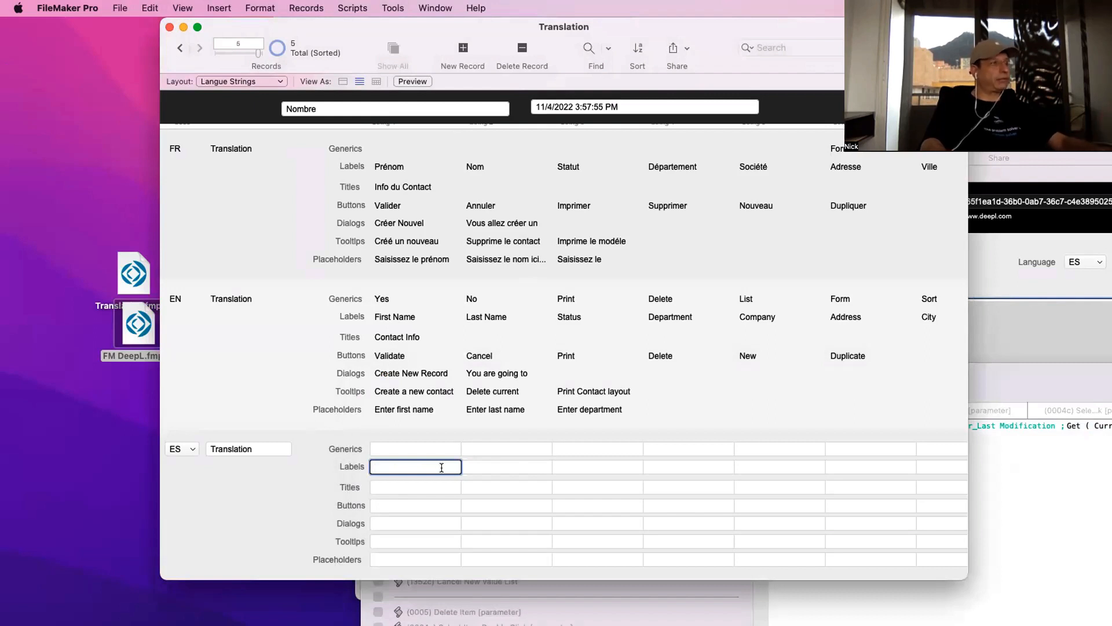
Check the ES record's first label and the full text of the header's g_Translated String field
left_click(297, 486)
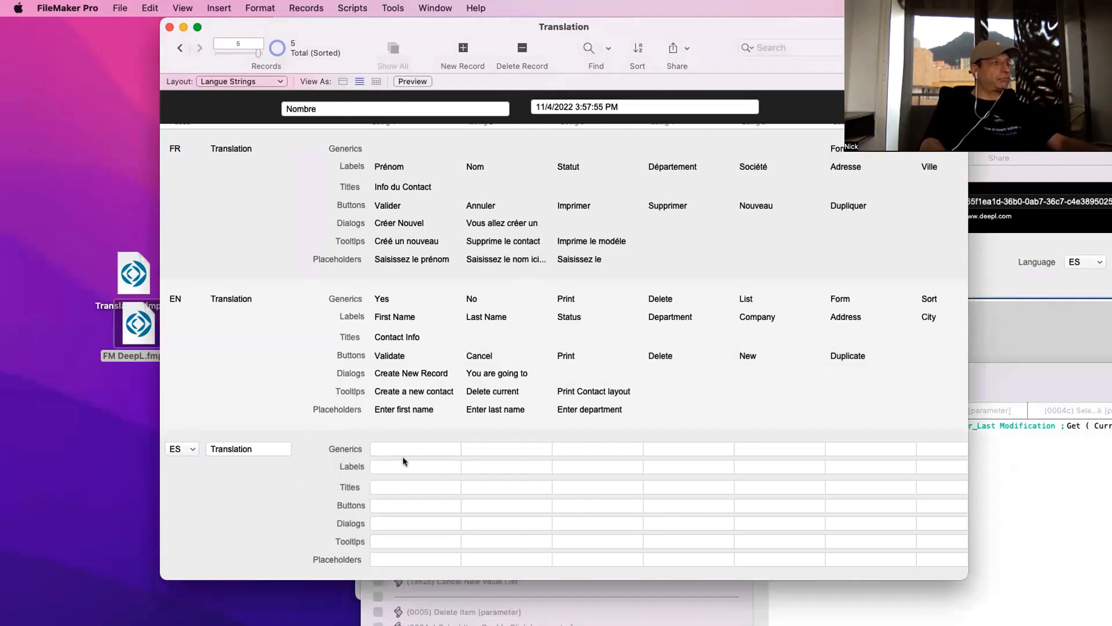
left_click(408, 467)
left_click(304, 468)
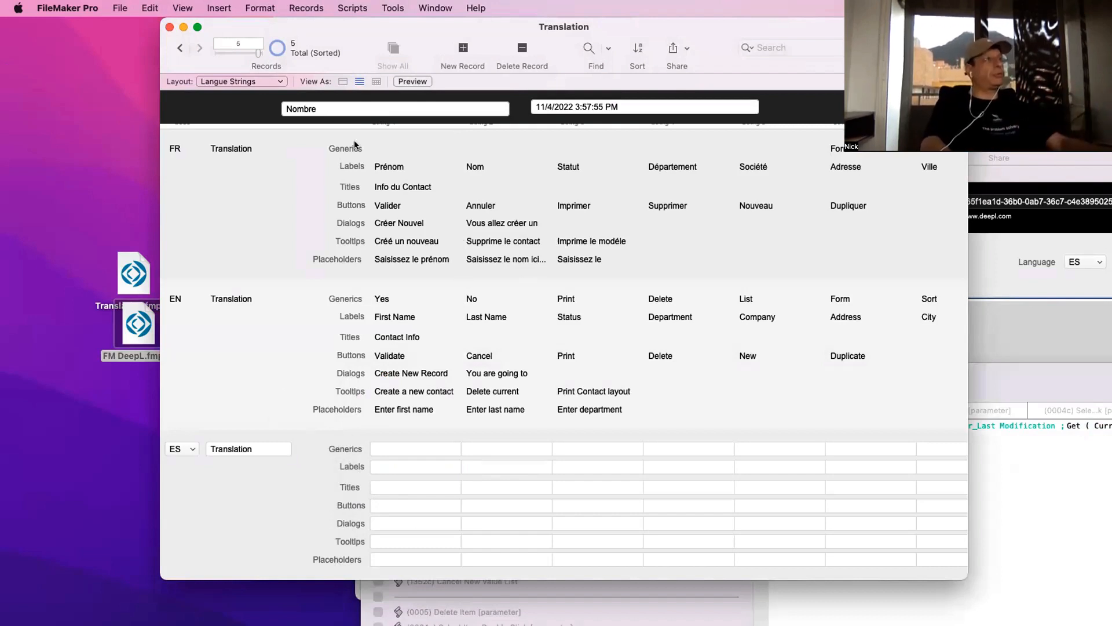
left_click(325, 106)
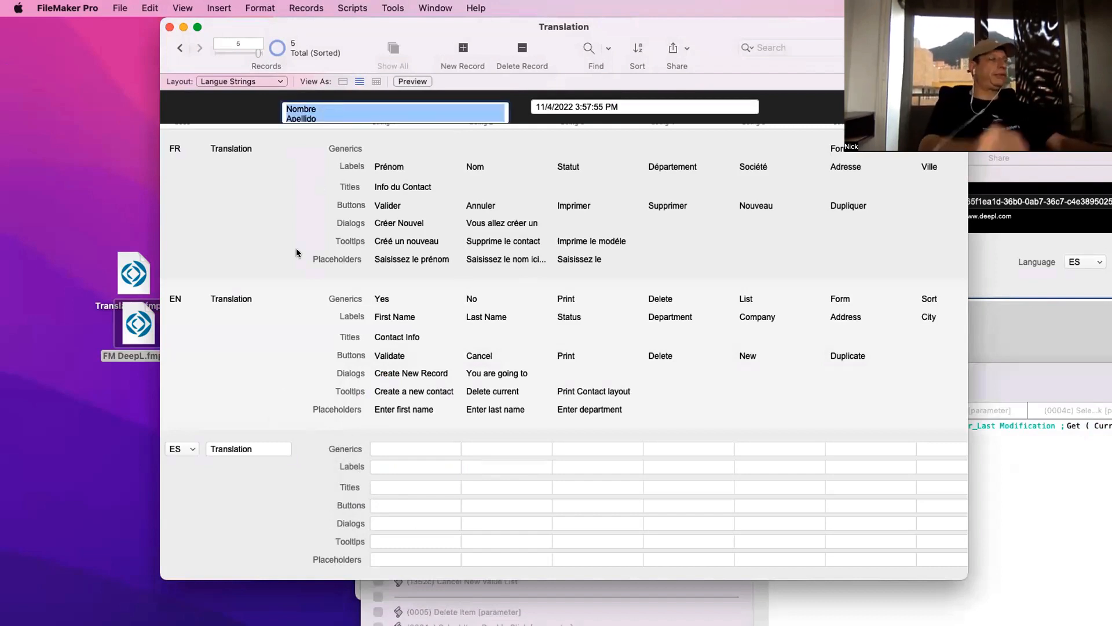
left_click(381, 467)
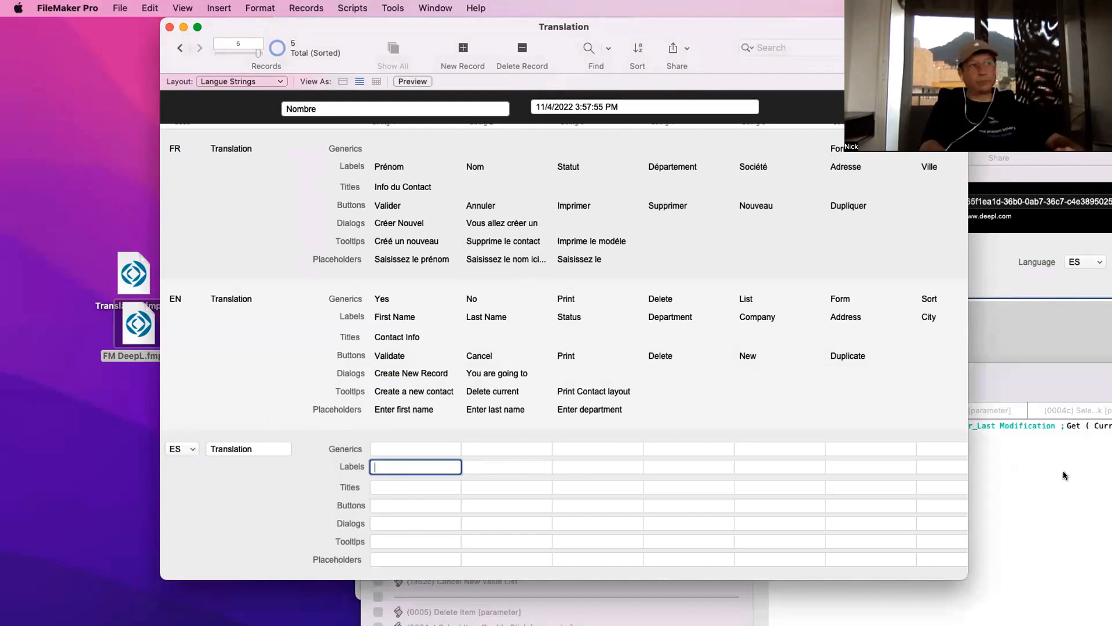
Duplicate the Set Field step four times in the timestamp script
left_click(980, 464)
left_click(804, 426)
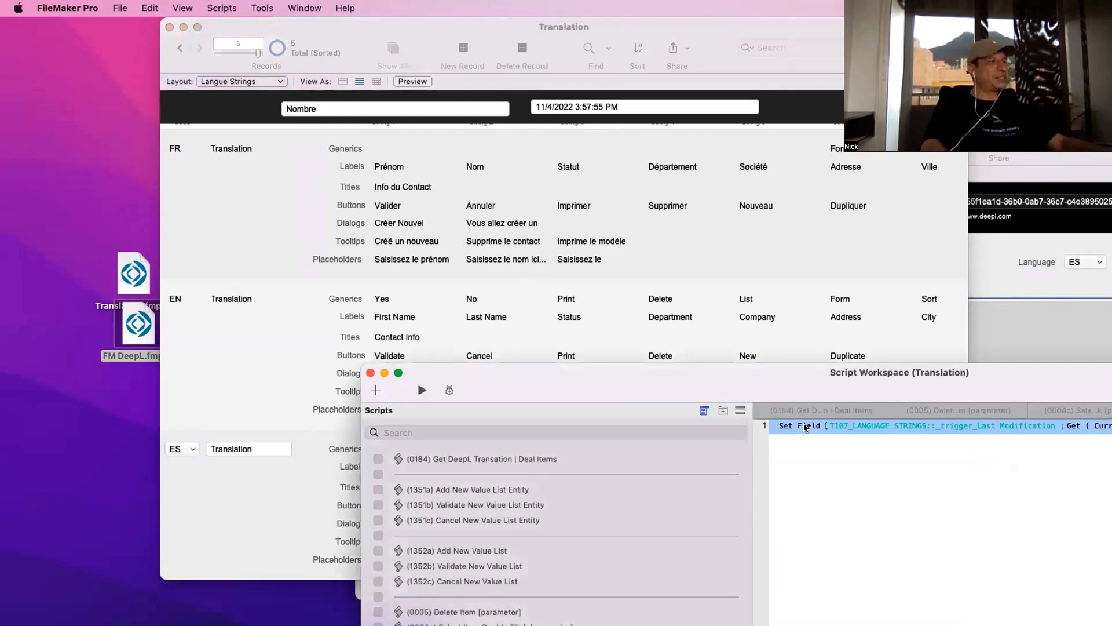
left_click_drag(724, 372, 602, 318)
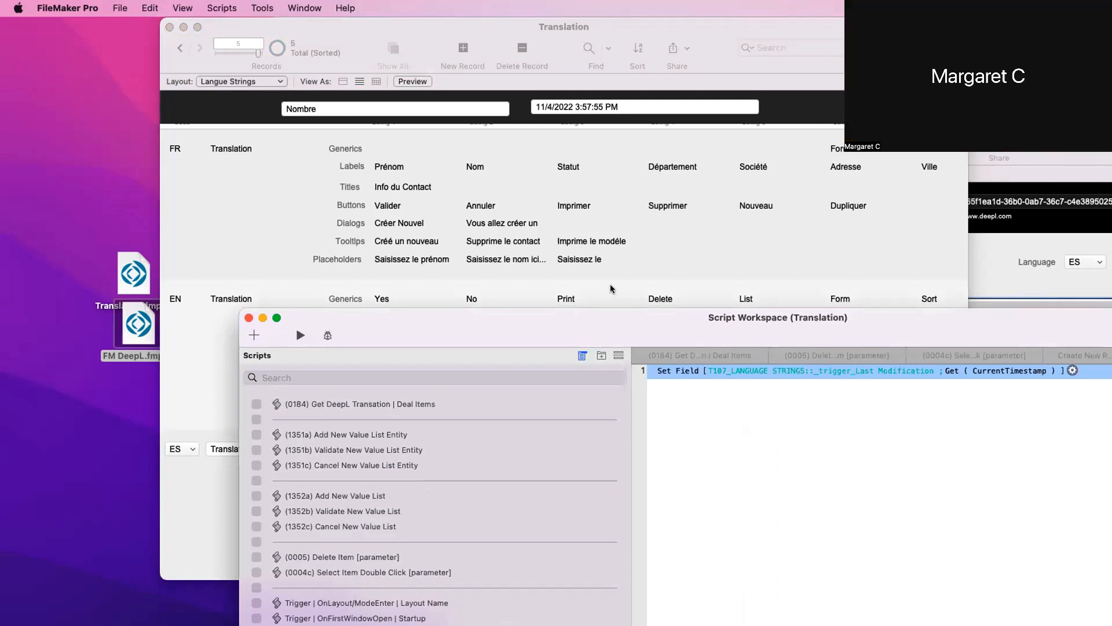
key("super+d")
key("super+d")
key("super+d")
key("super+d")
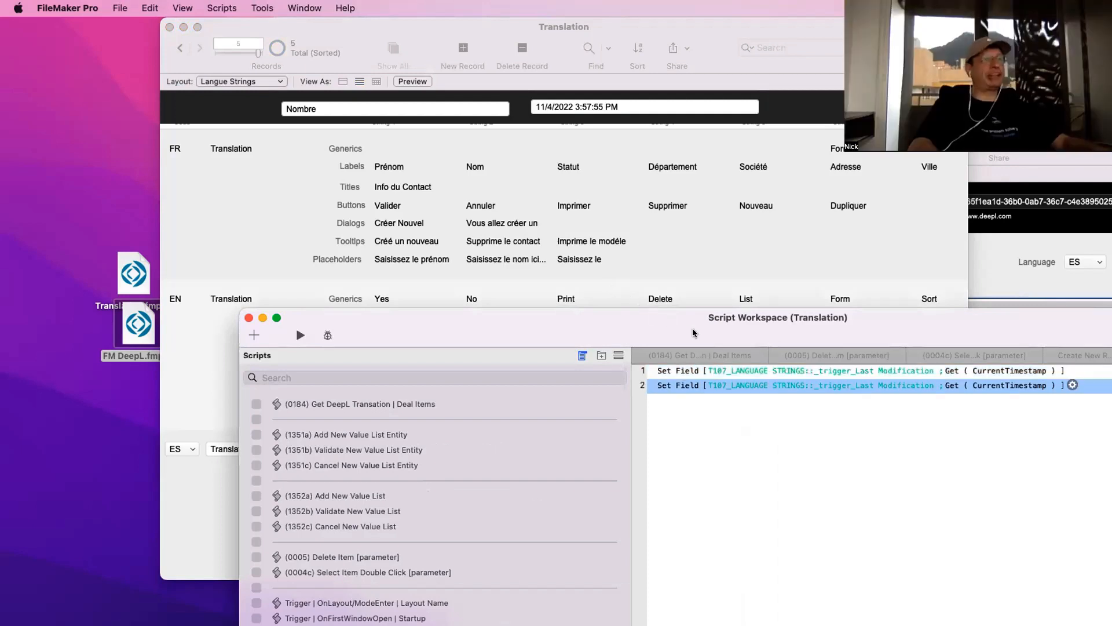
Delete the four duplicated Set Field steps from the timestamp script
left_click(711, 385)
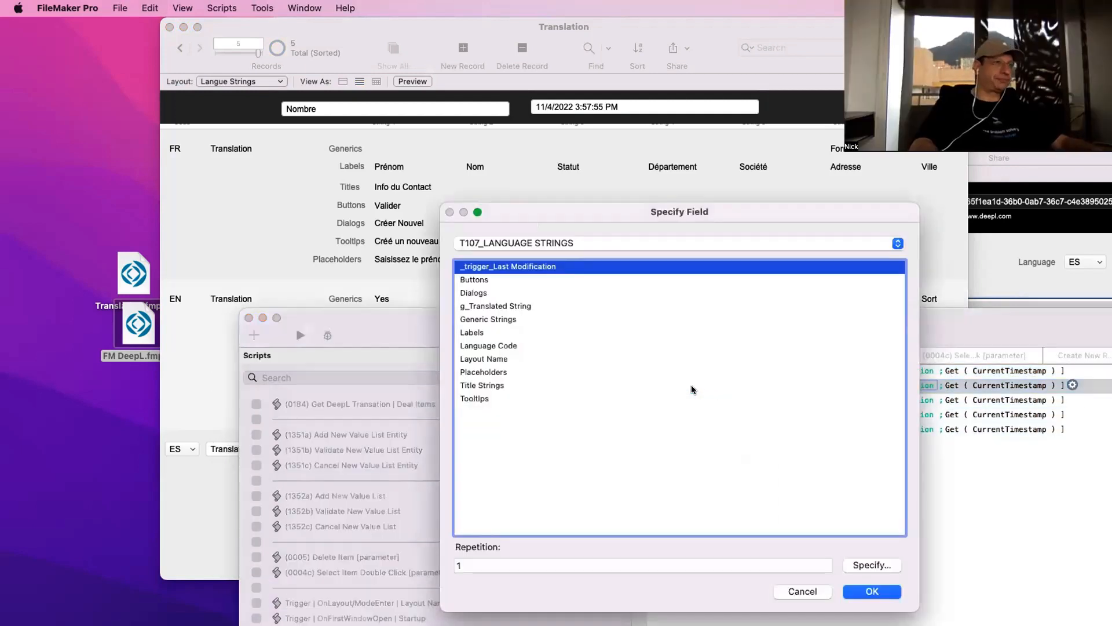
key("Escape")
left_click(684, 433, "shift")
key("Delete")
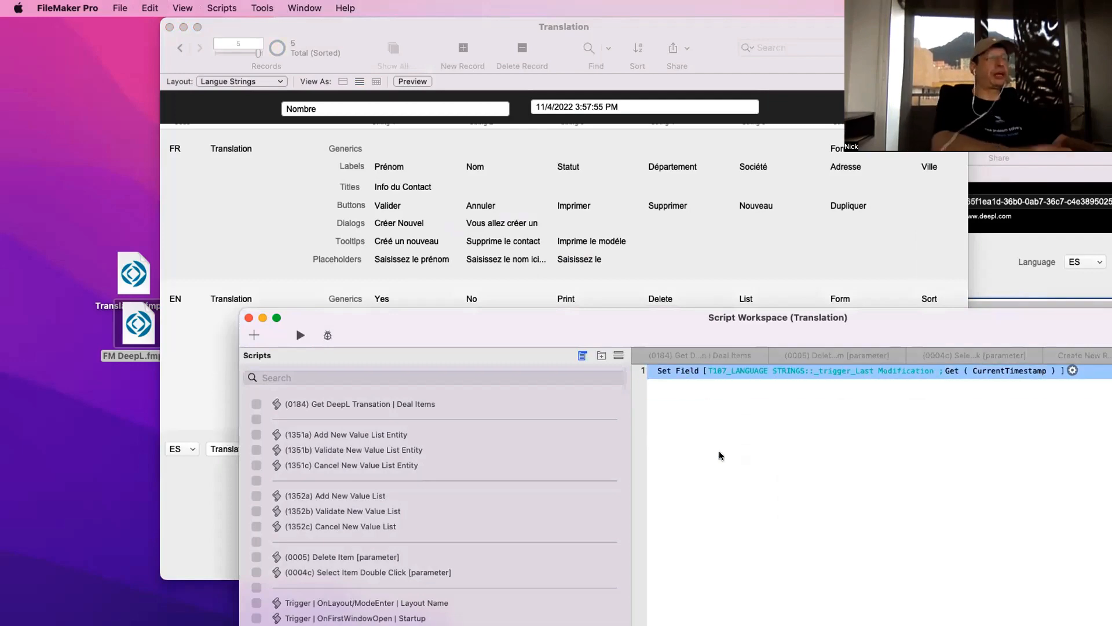
left_click(722, 456)
left_click_drag(487, 335, 408, 419)
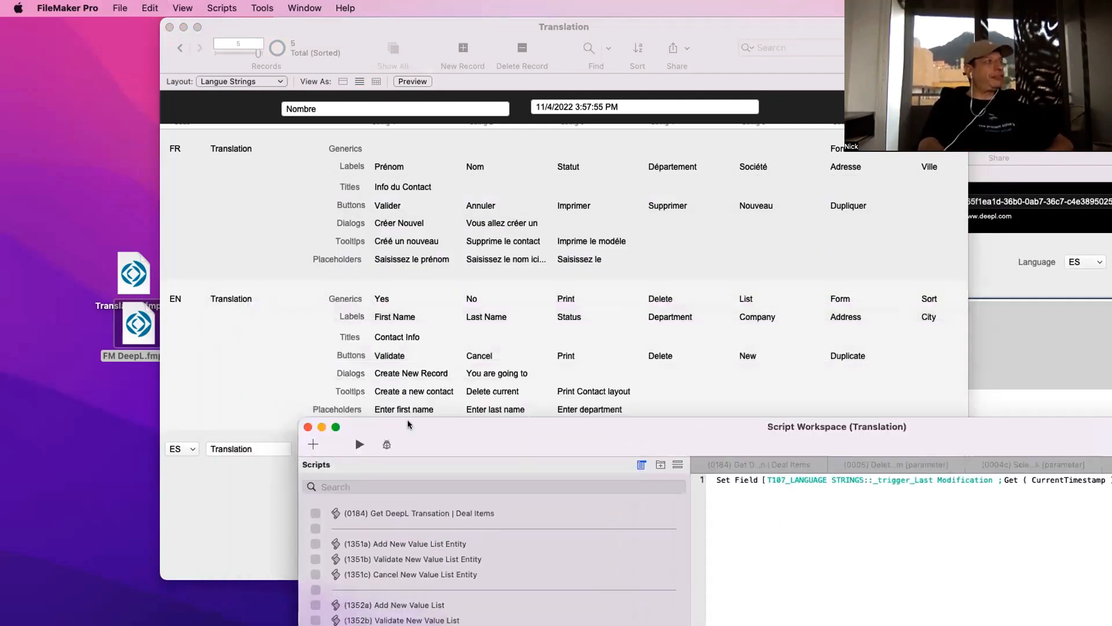
Examine the repetition argument in the auto-enter calculation of the Labels field in LNG_Language Strings
left_click(424, 465)
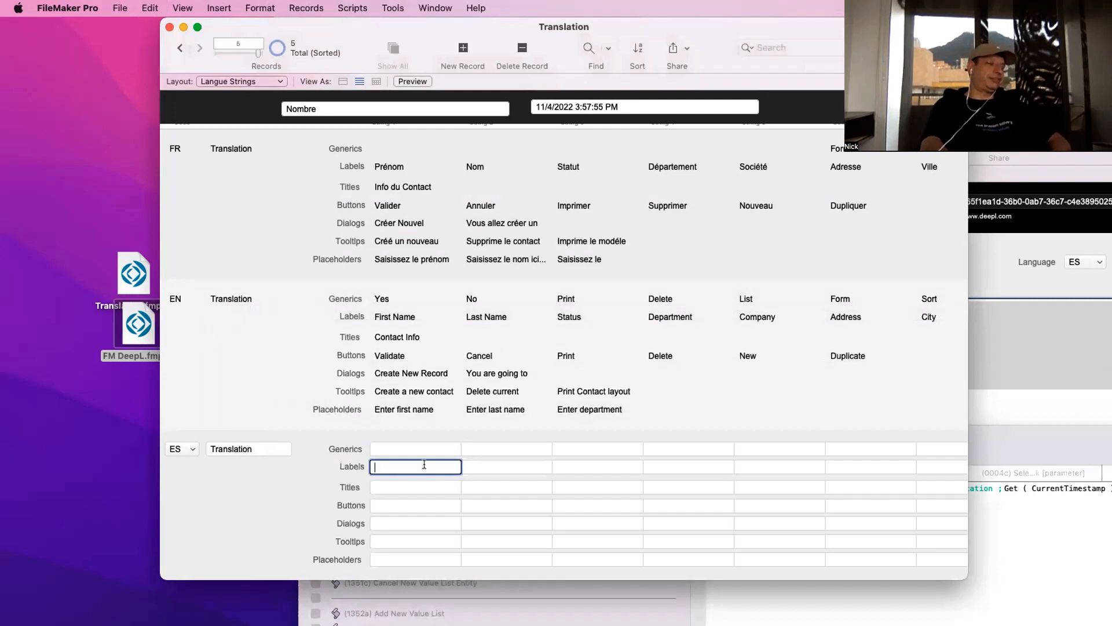
left_click(475, 467)
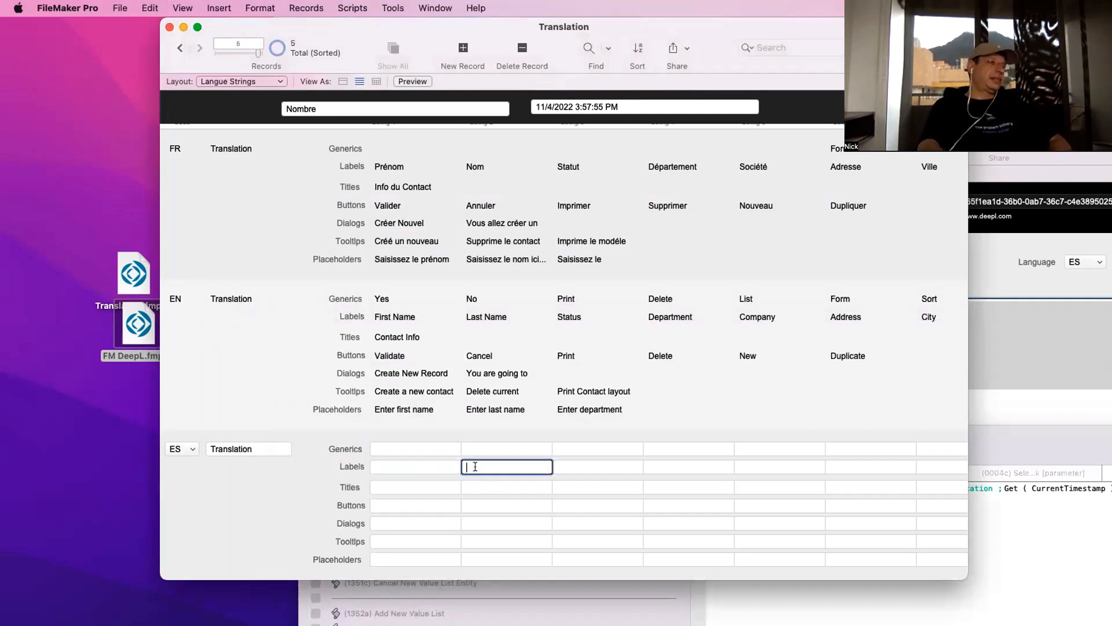
key("super+shift+d")
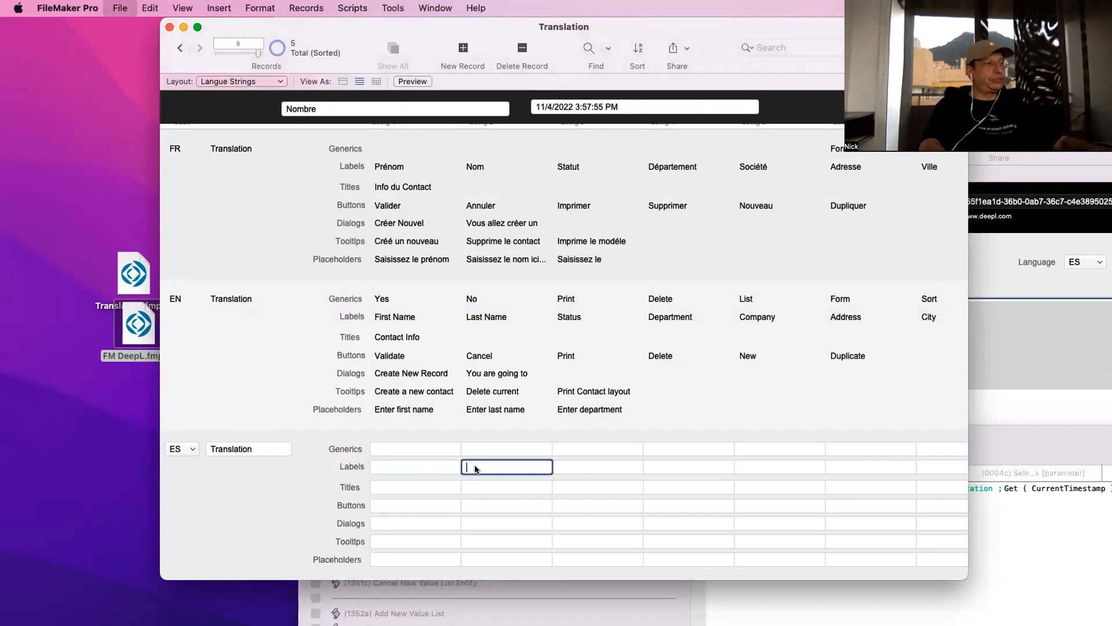
left_click(365, 171)
double_click(365, 173)
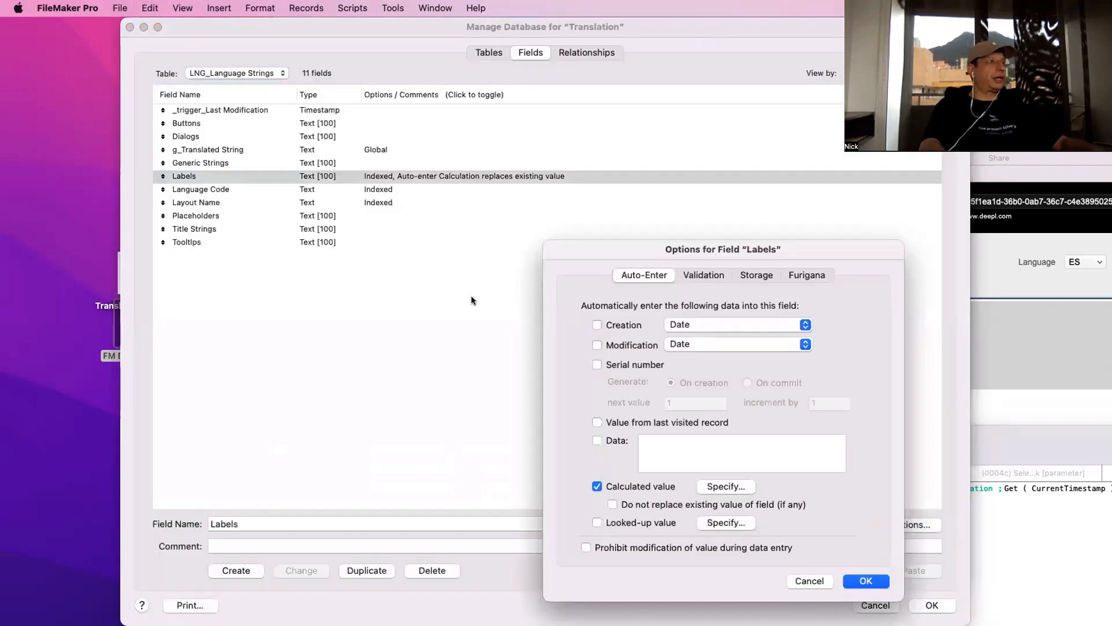
key("Escape")
double_click(255, 175)
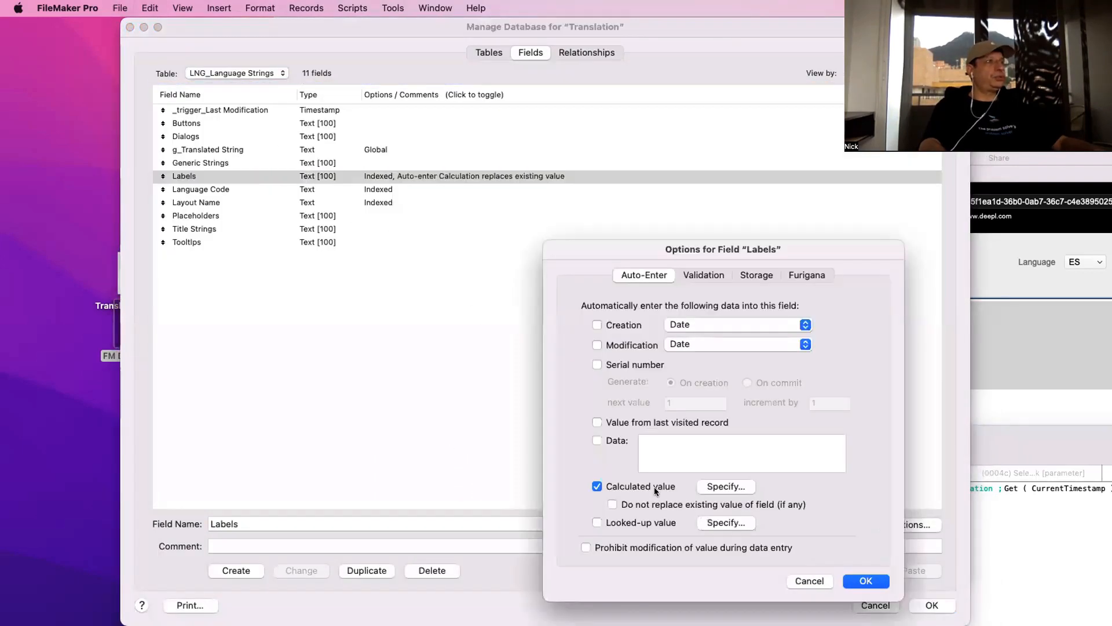
left_click(716, 483)
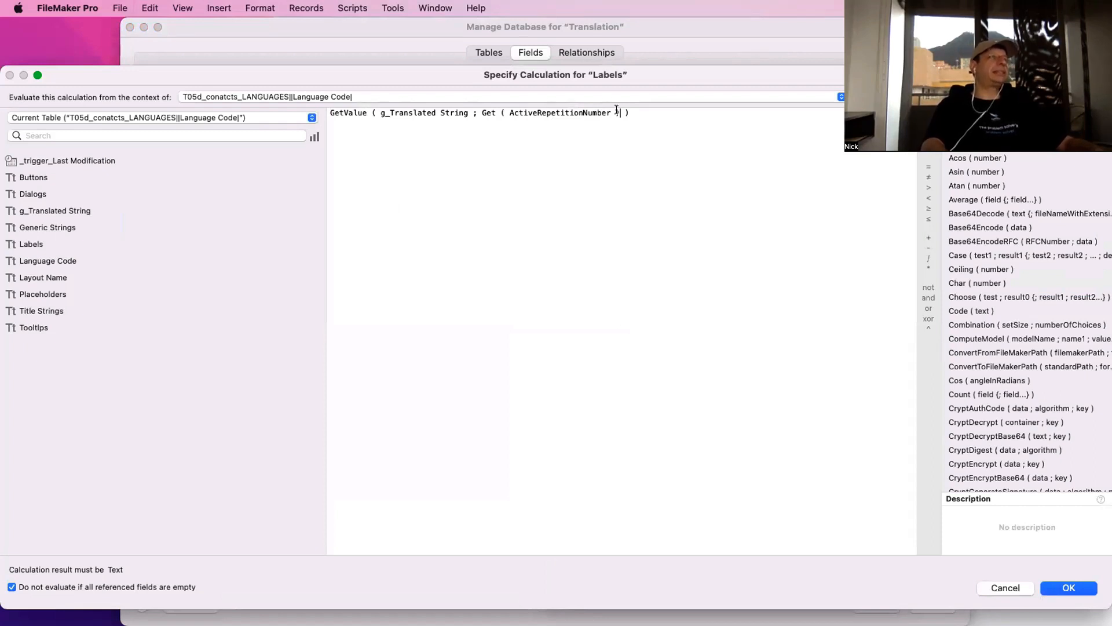
left_click_drag(615, 109, 481, 109)
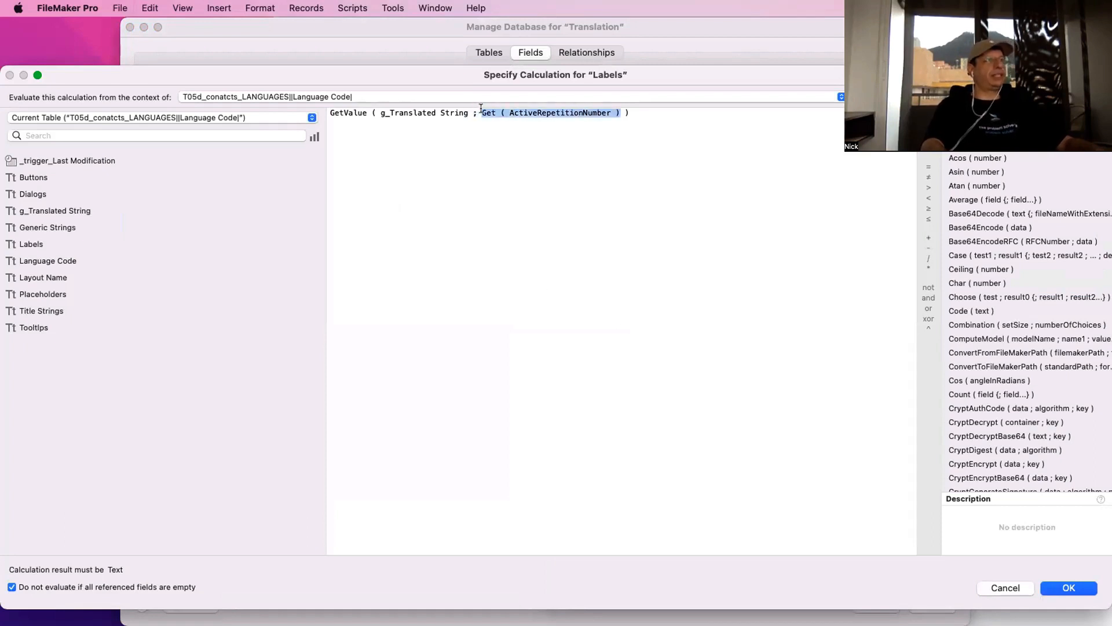
key("Escape")
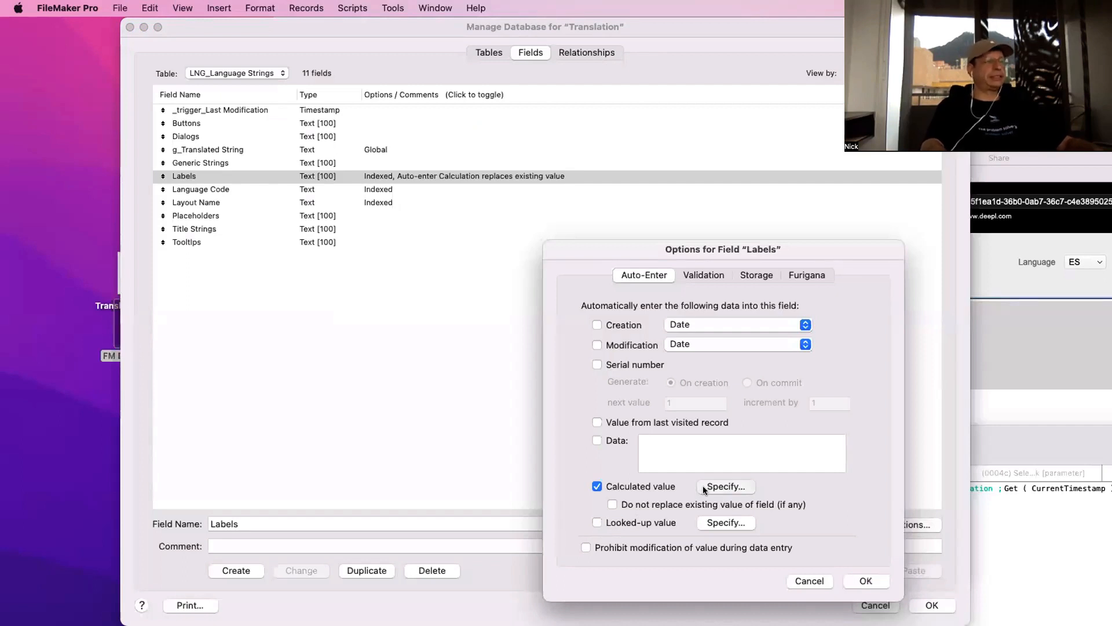
Try replacing Get ( ActiveRepetitionNumber ) with the GetRepetition function in the Labels auto-enter calculation, then close the database definitions
left_click(726, 486)
mouse_move(476, 113)
left_mouse_down()
mouse_move(621, 113)
mouse_move(480, 110)
left_mouse_up()
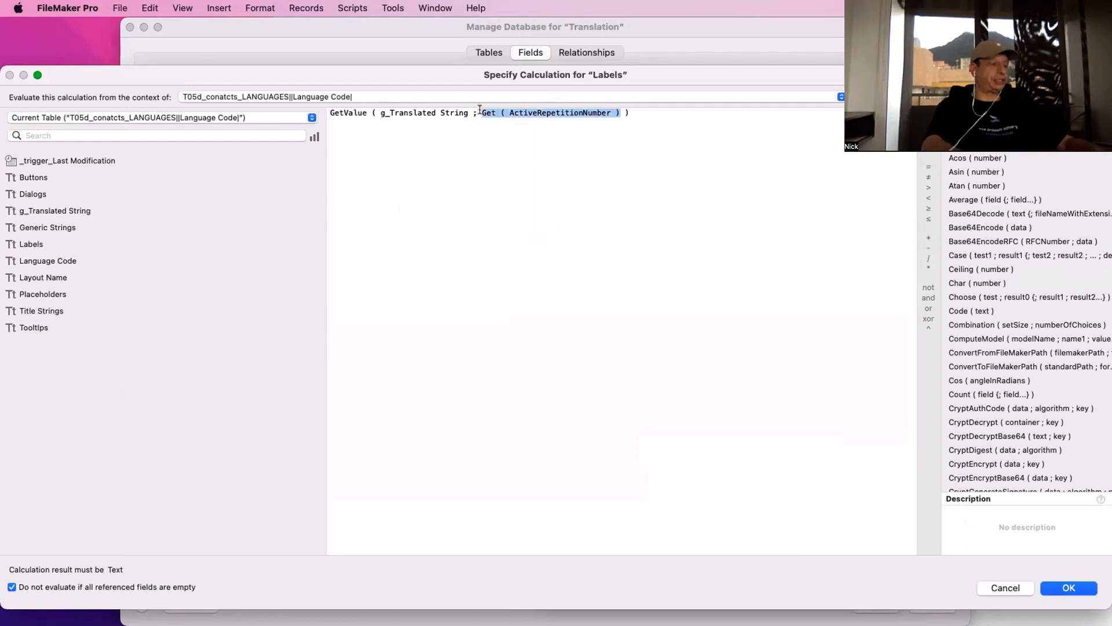
type("repe")
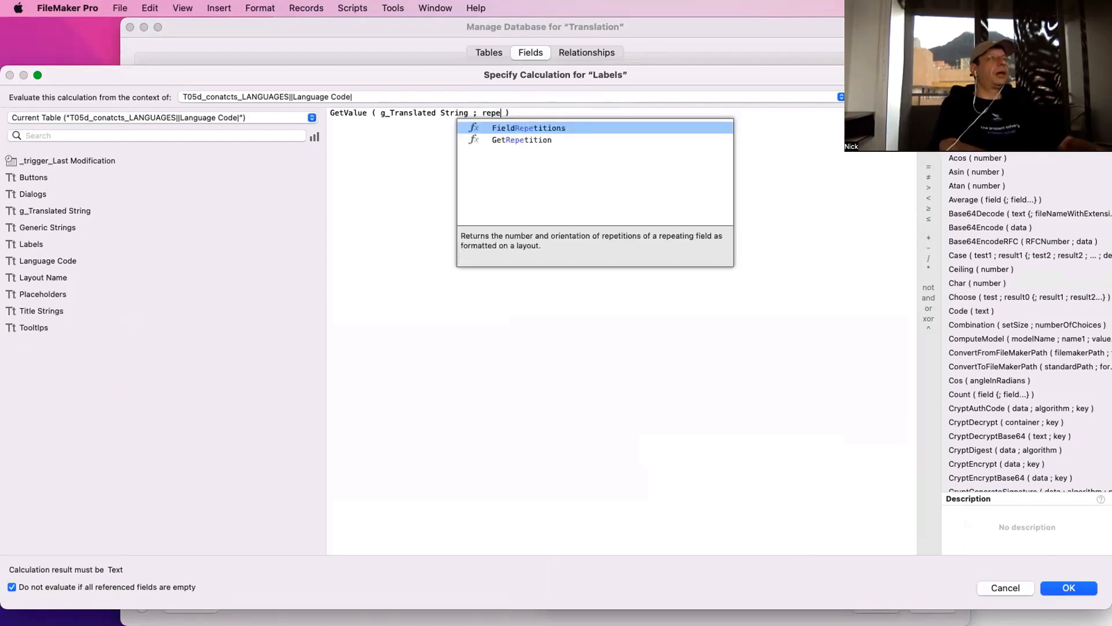
key("Down")
key("Return")
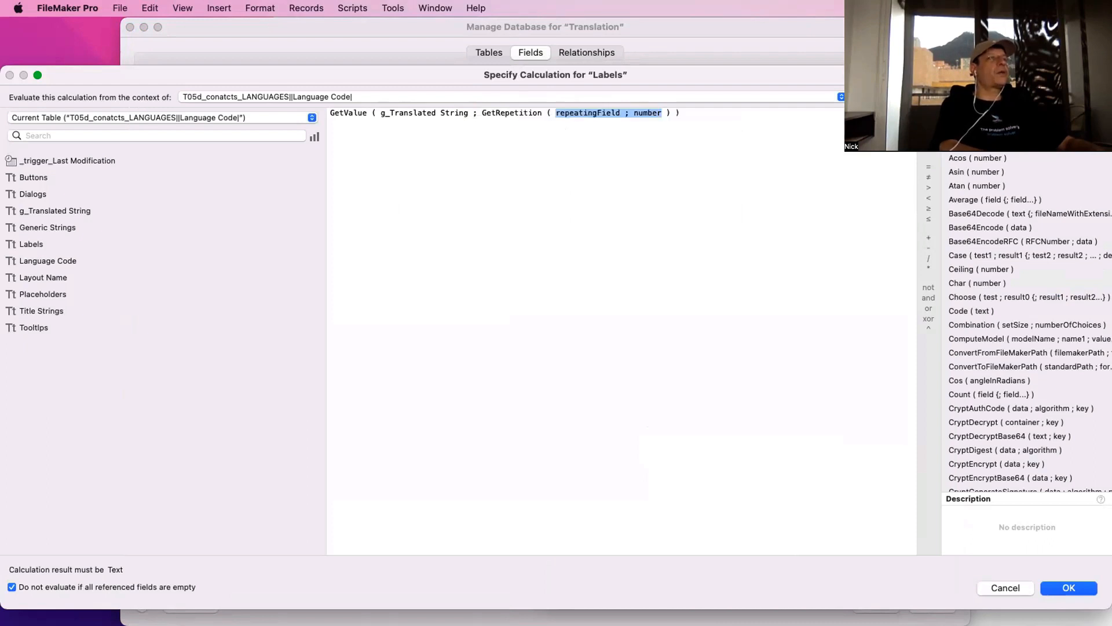
double_click(639, 111)
double_click(598, 112)
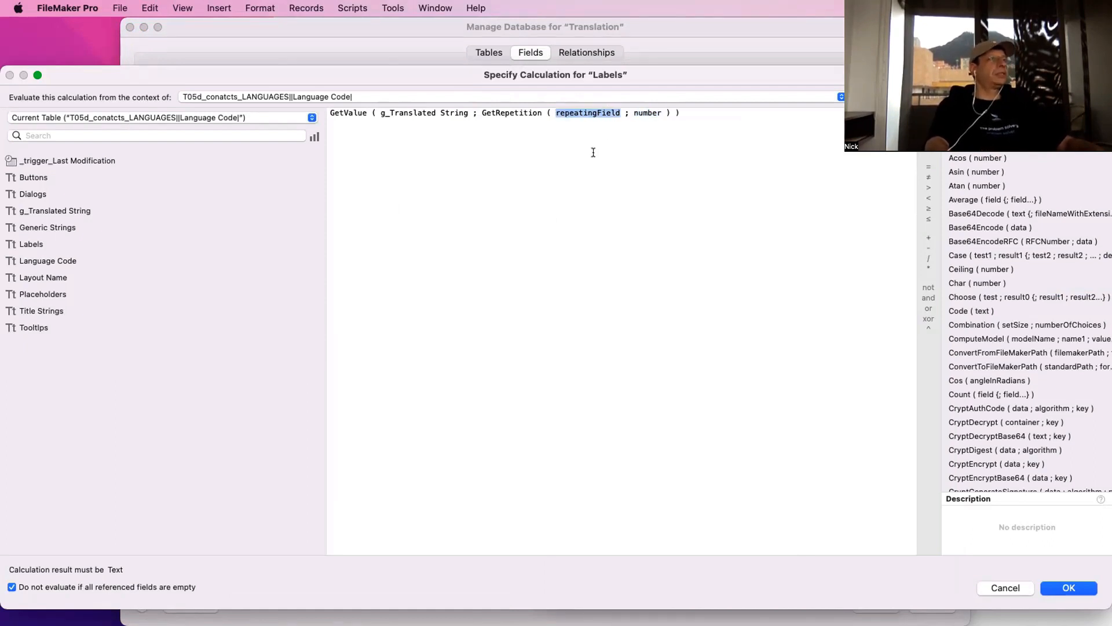
left_click_drag(543, 131, 470, 104)
key("Return")
key("Return")
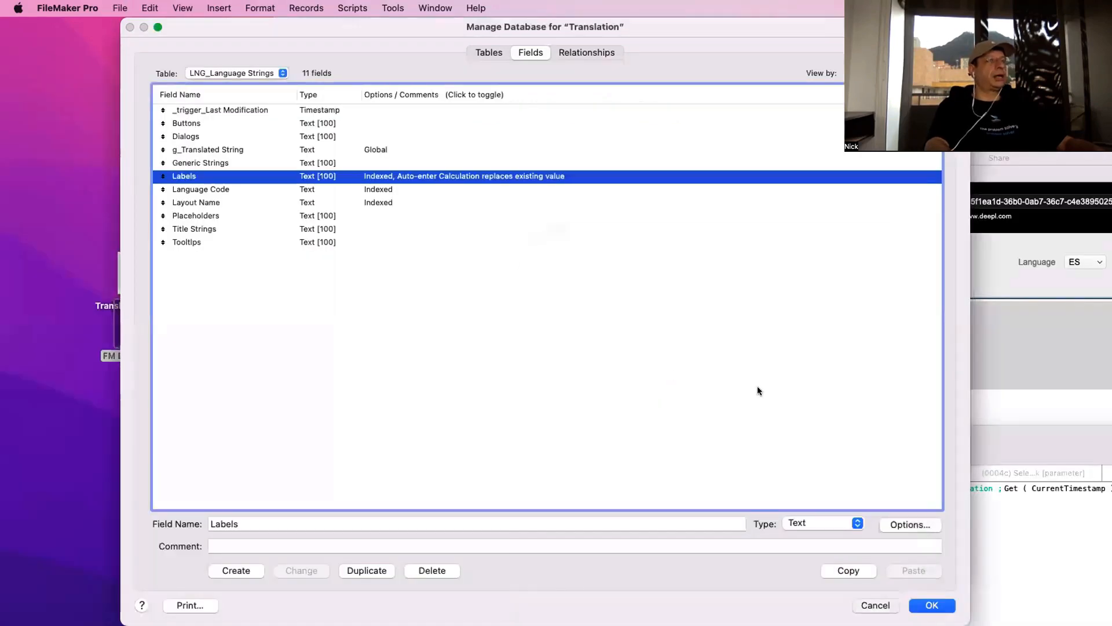
key("Return")
left_click(751, 407)
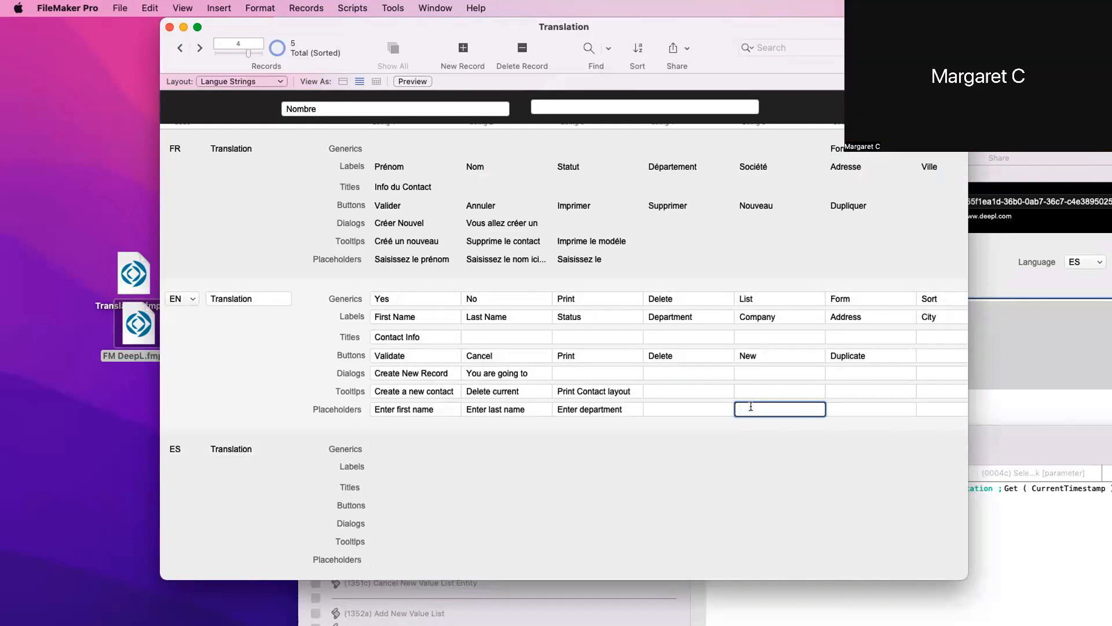
left_click(706, 273)
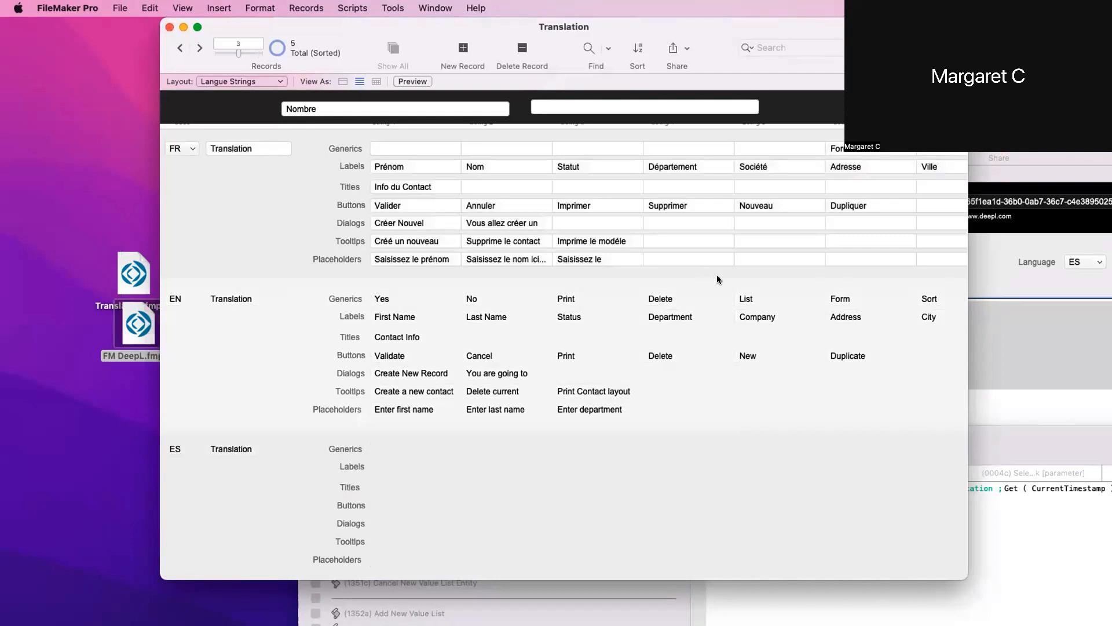
left_click(729, 284)
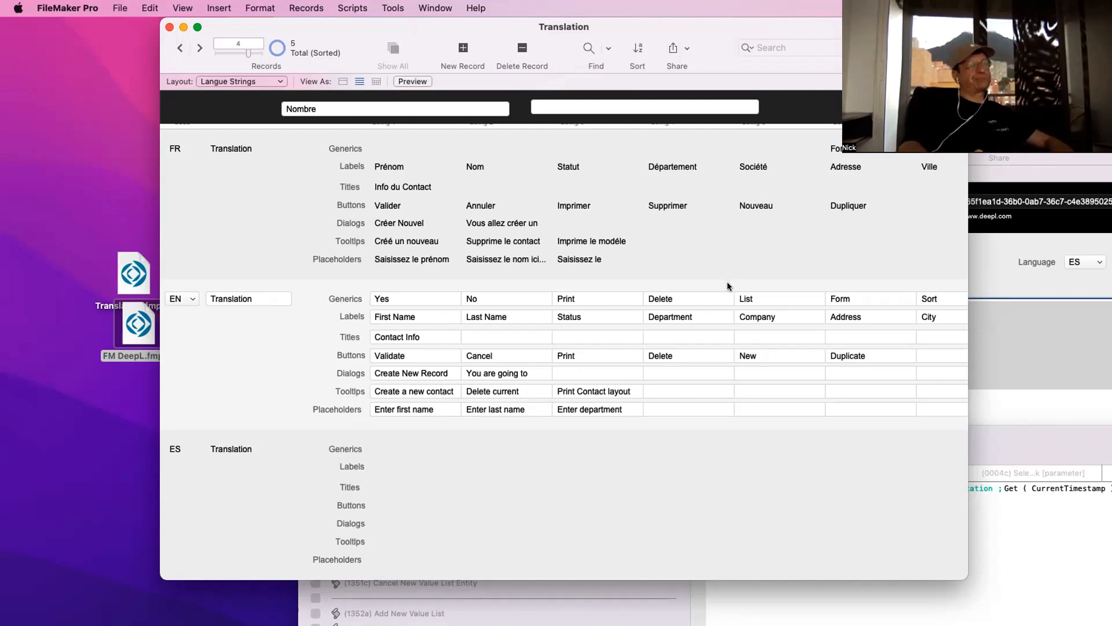
left_click(645, 272)
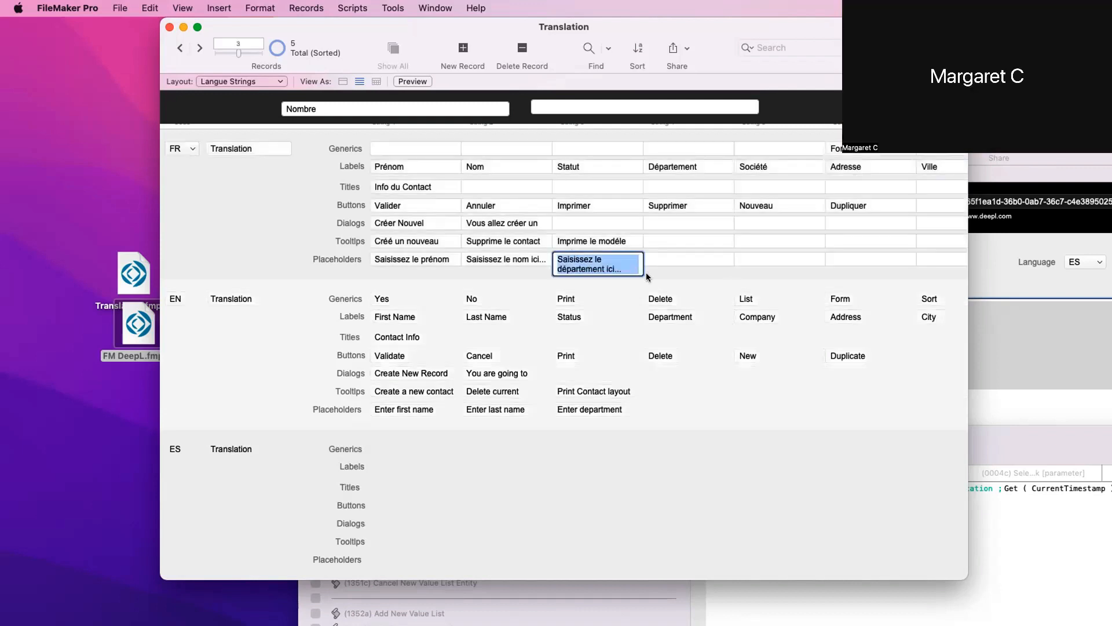
scroll(308, 202, "up", 5)
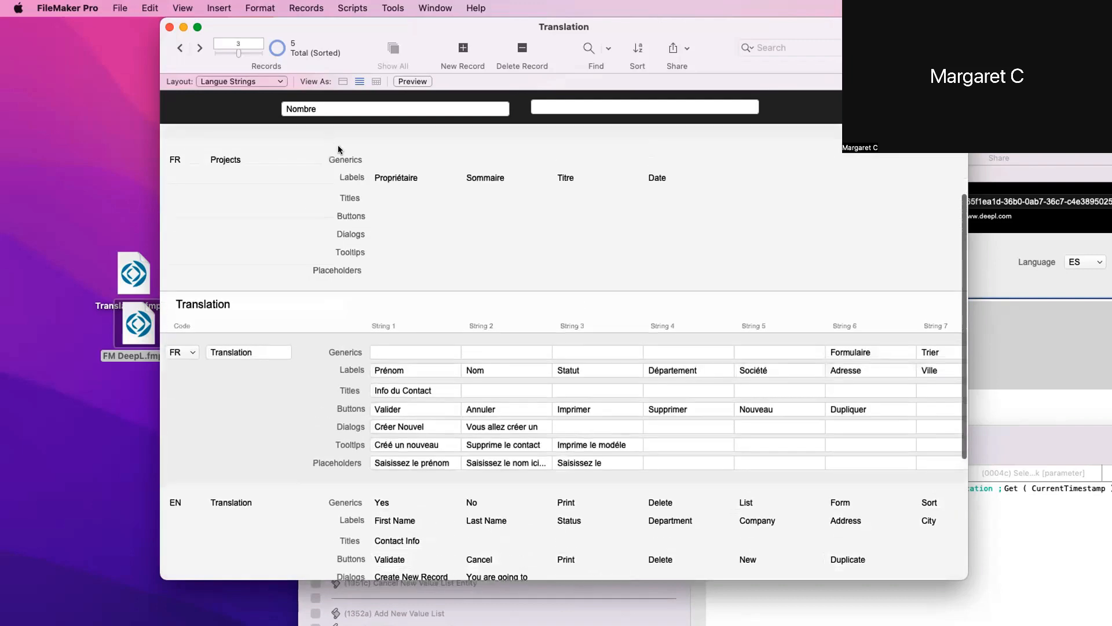
Switch to Zoom and exit its full-screen meeting view
mouse_move(591, 617)
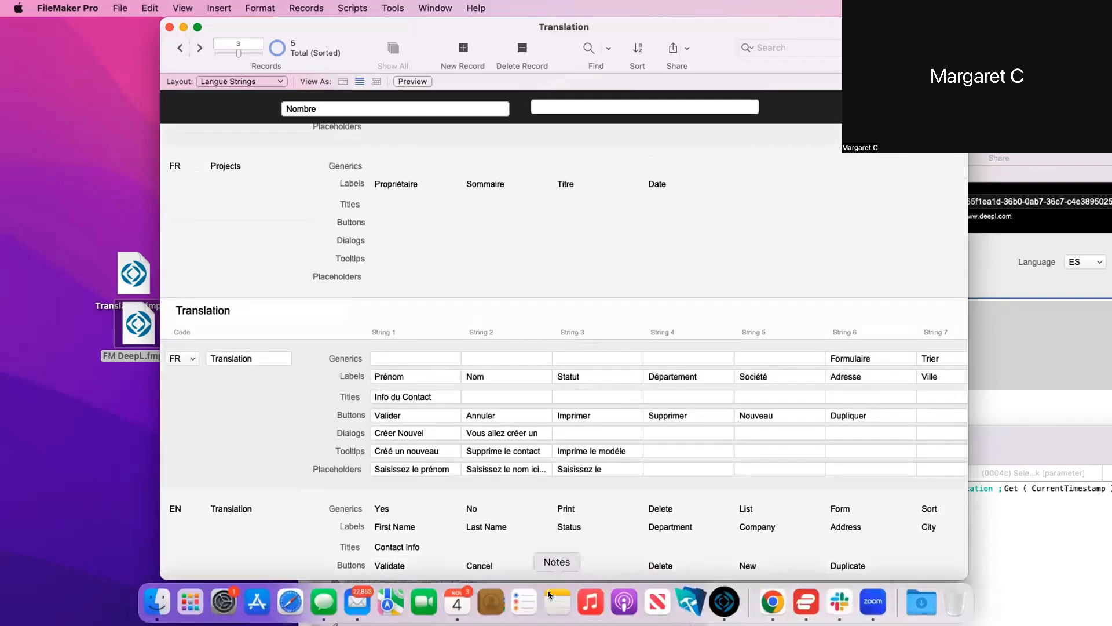
left_click(860, 603)
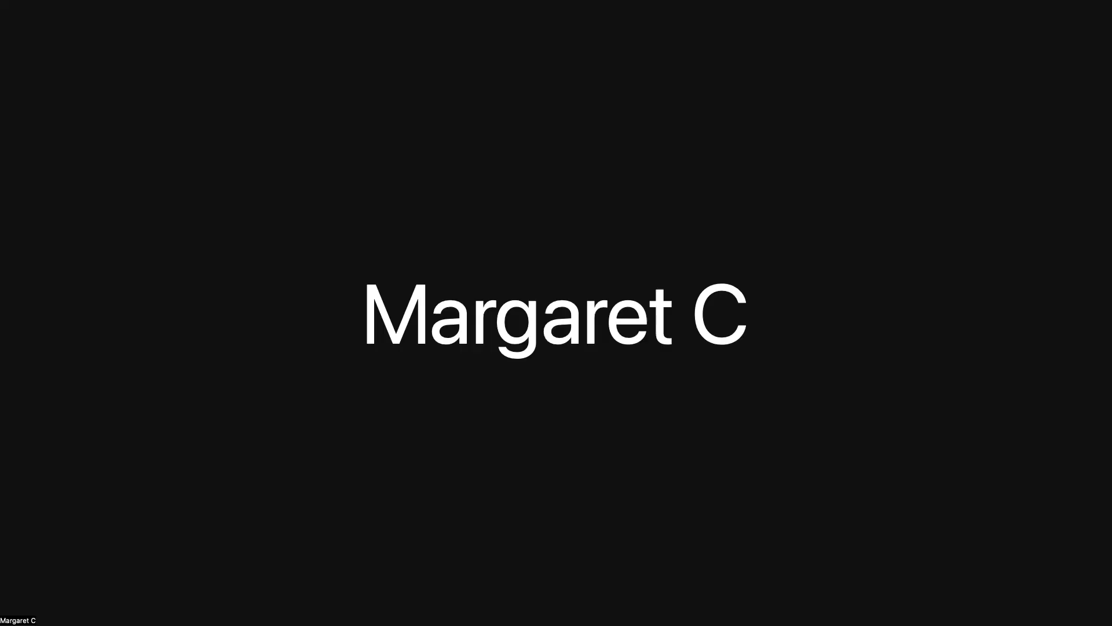
key("Escape")
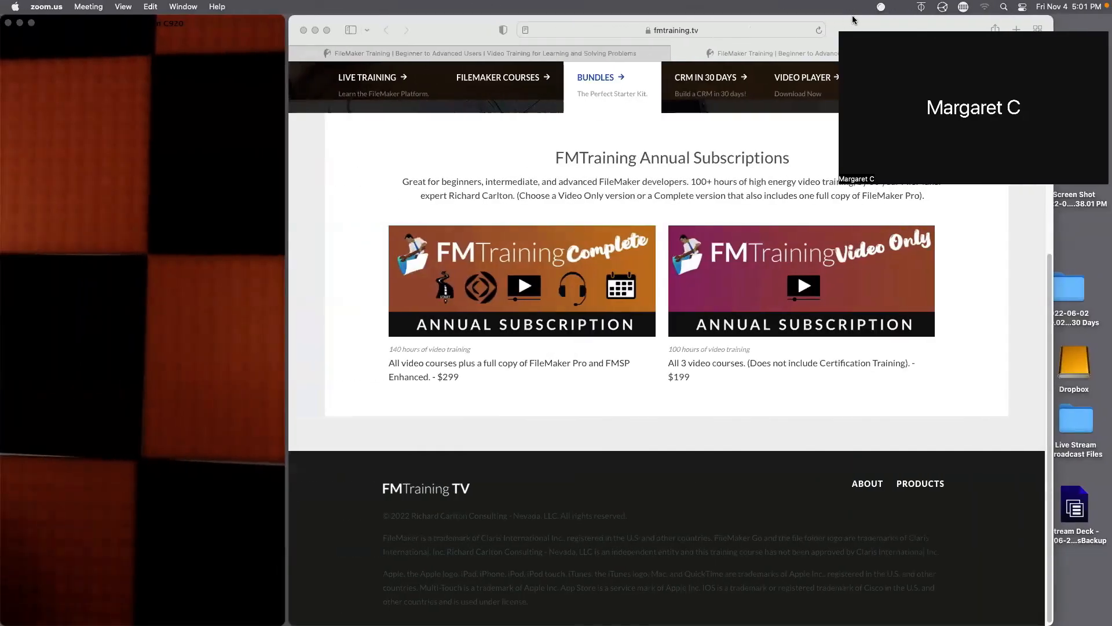
Move the browser window aside and play the livestream closing credits video from the desktop
left_click(856, 27)
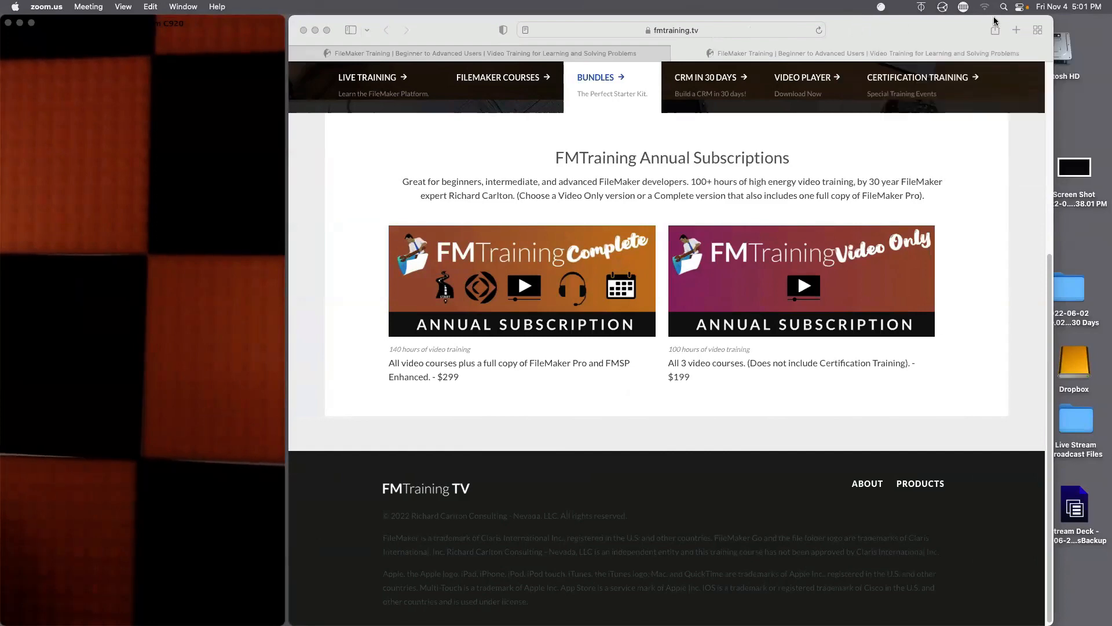
left_click_drag(1007, 29, 680, 264)
double_click(847, 167)
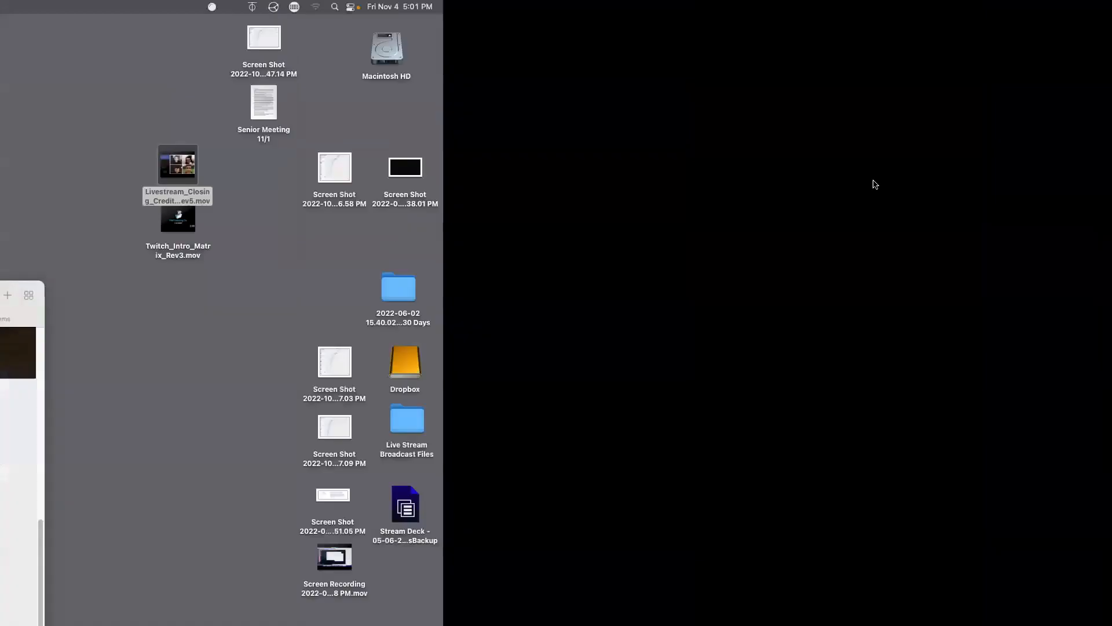
key("space")
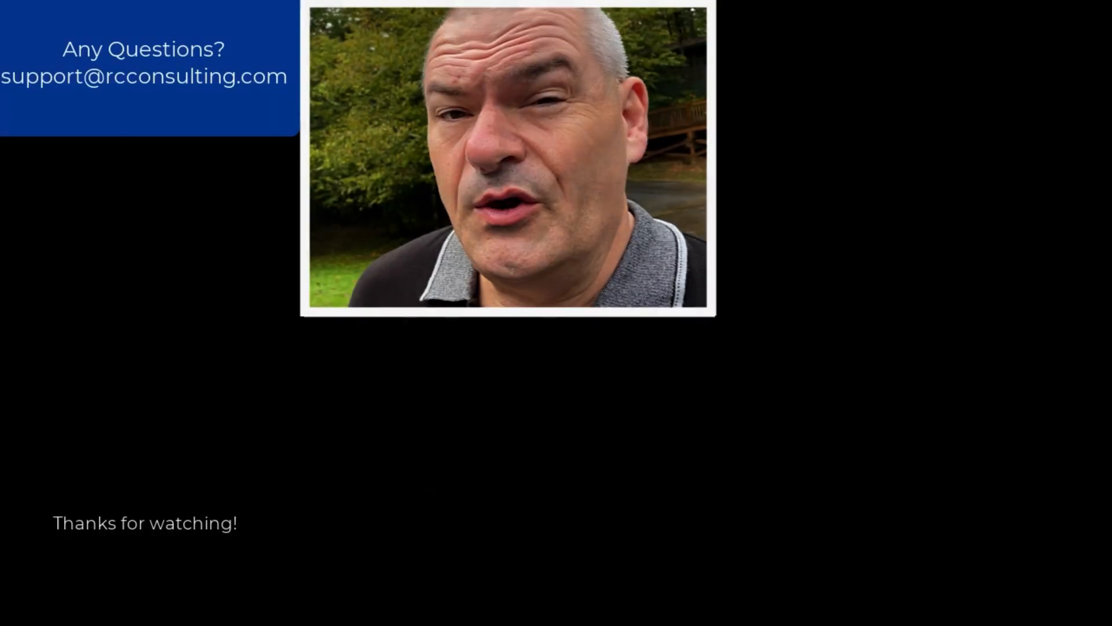